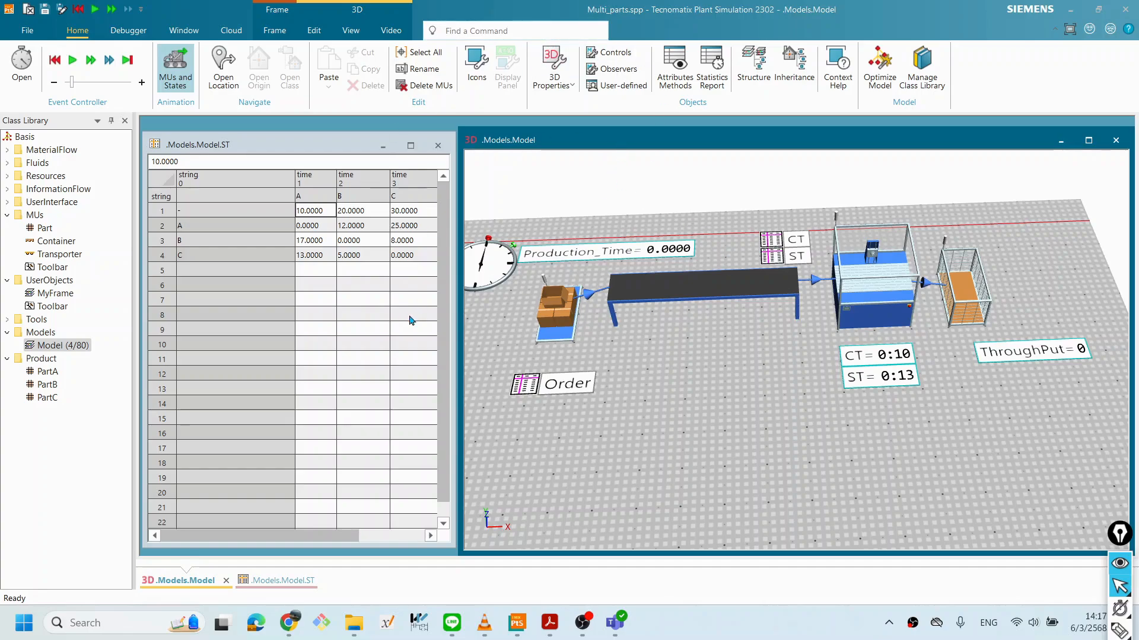
Step: Create a new model frame in the Models folder of the class library
click(70, 347)
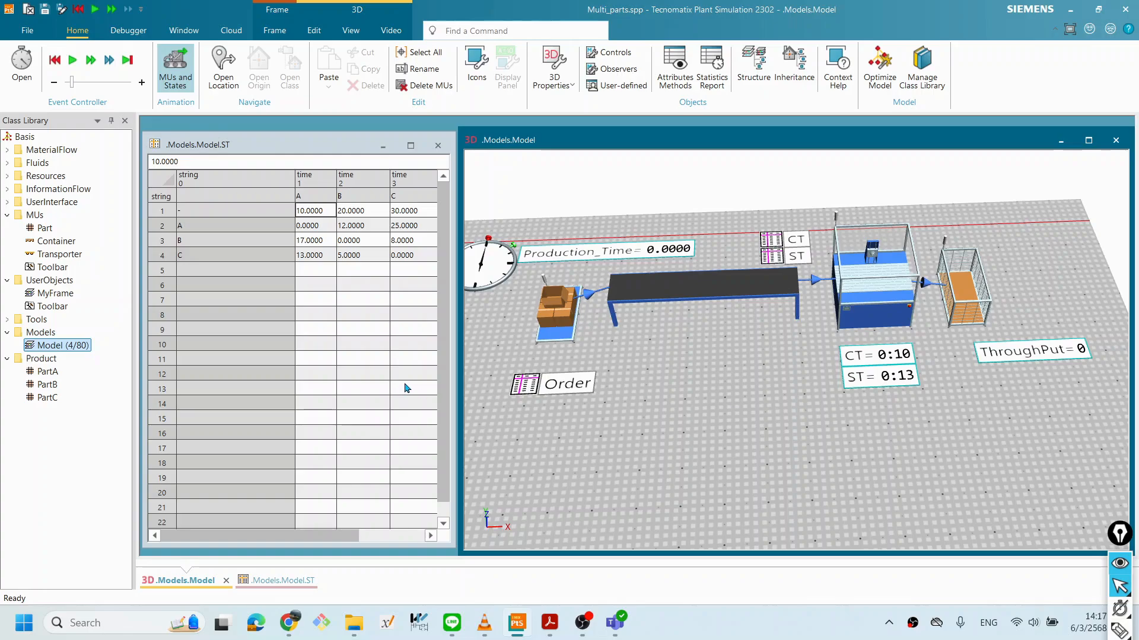
click(46, 335)
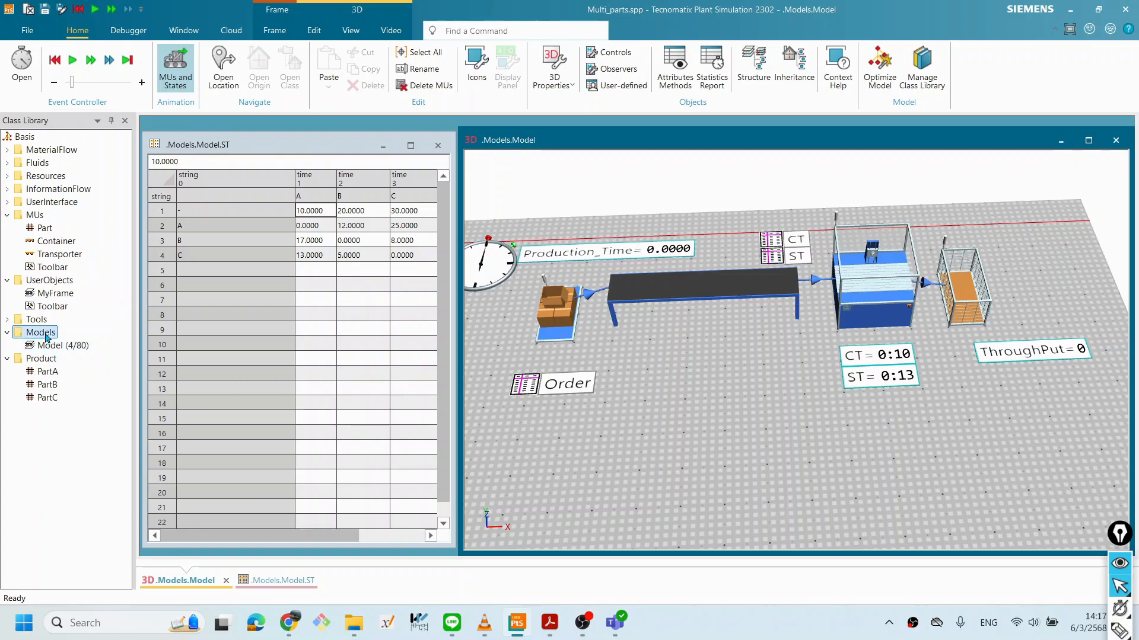
right_click(46, 335)
mouse_move(93, 347)
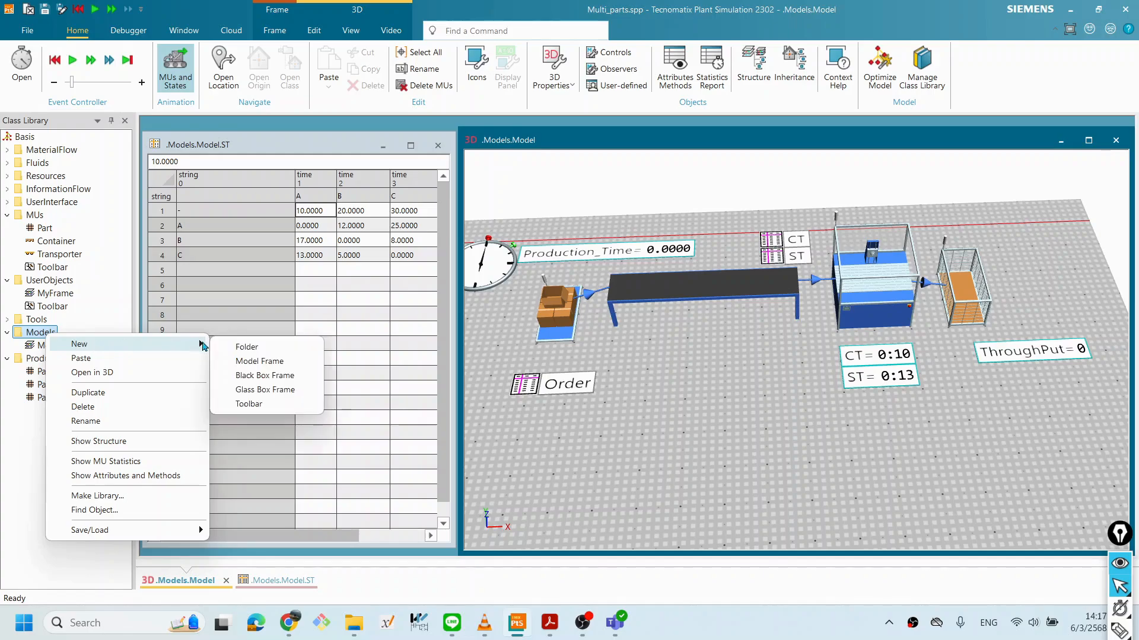
click(281, 362)
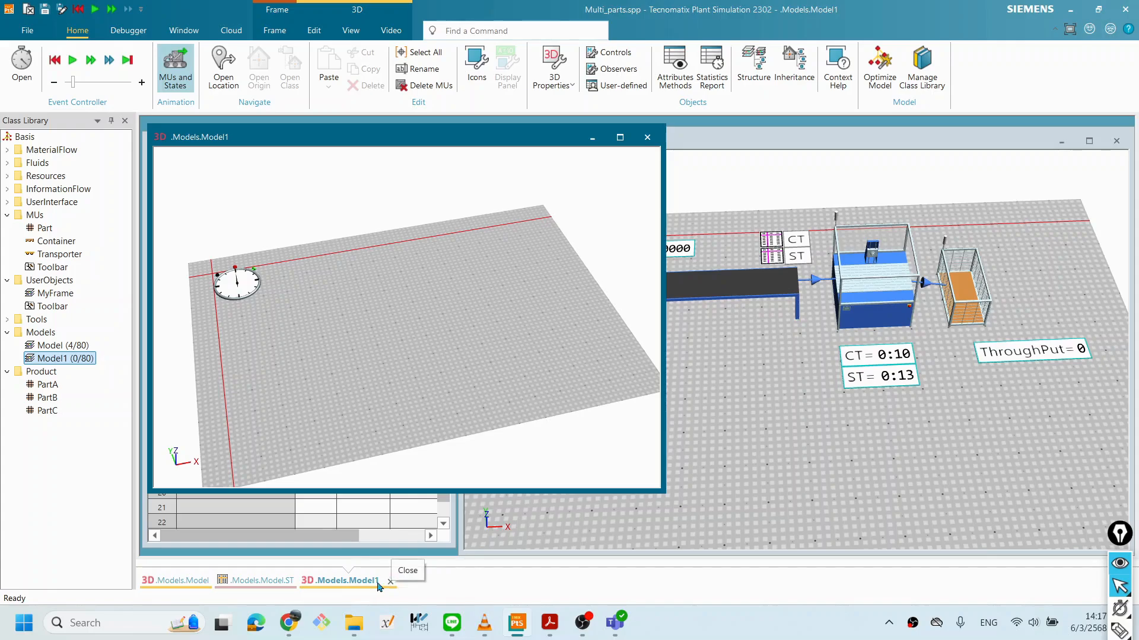
Step: Close the ST table and the original Model window, and maximize the new Model1 frame
click(265, 586)
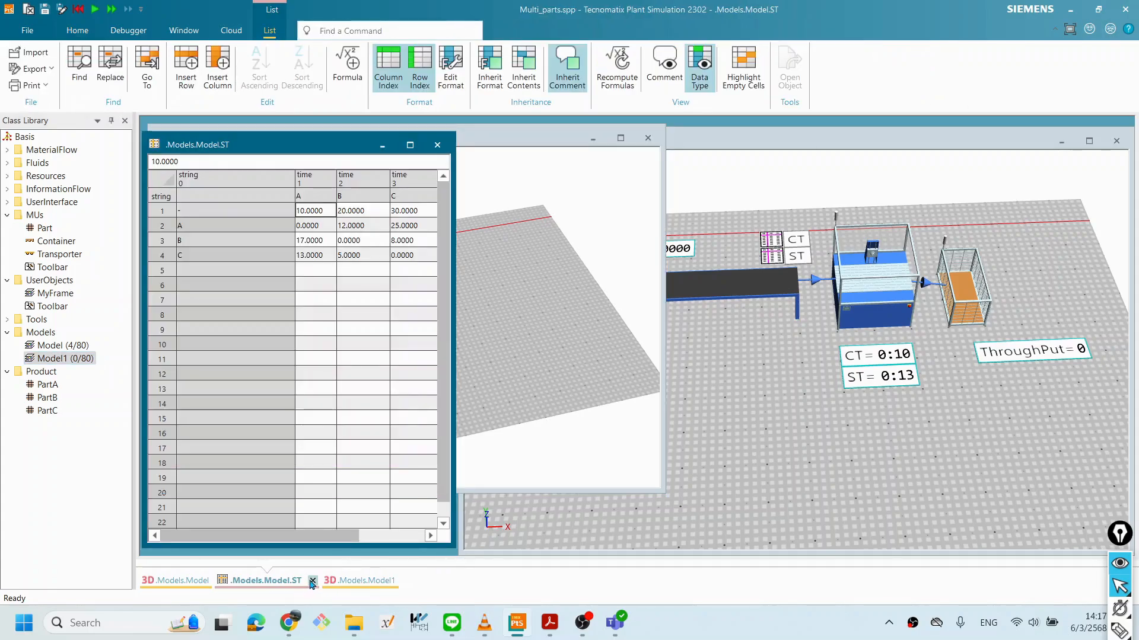
click(306, 581)
click(172, 581)
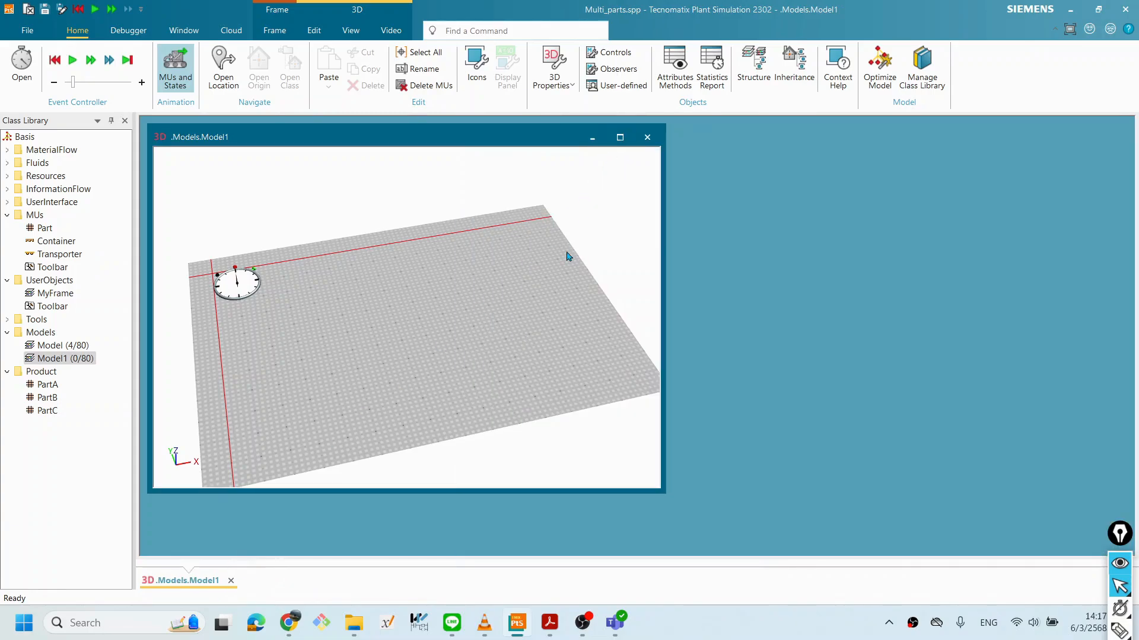
click(629, 142)
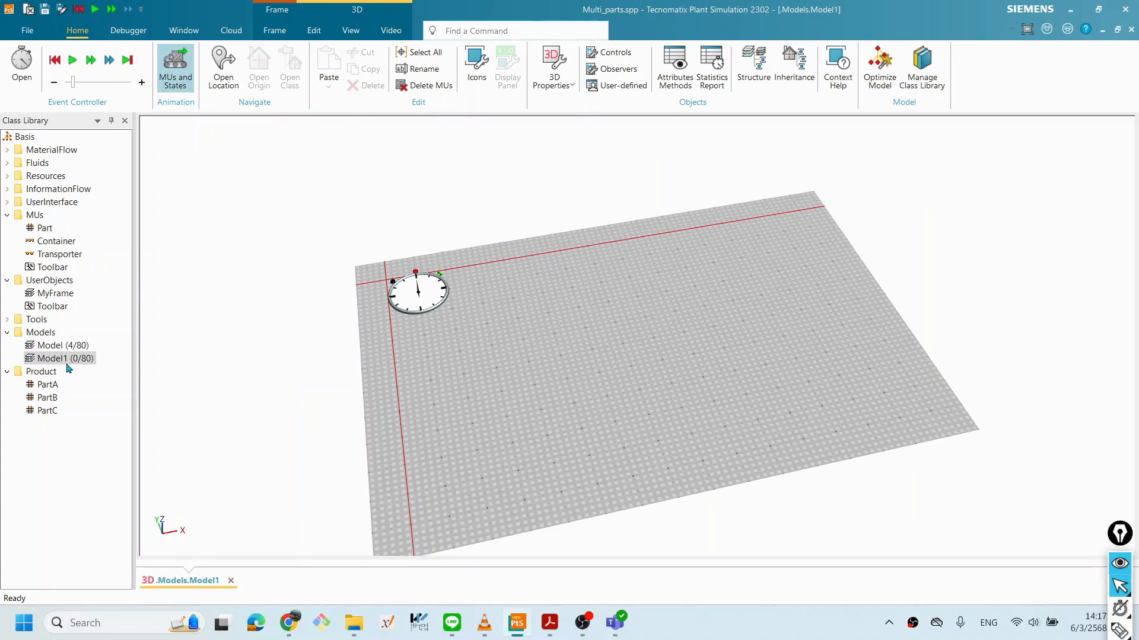
Step: Rename the Model1 frame as Worker_Basic
right_click(68, 364)
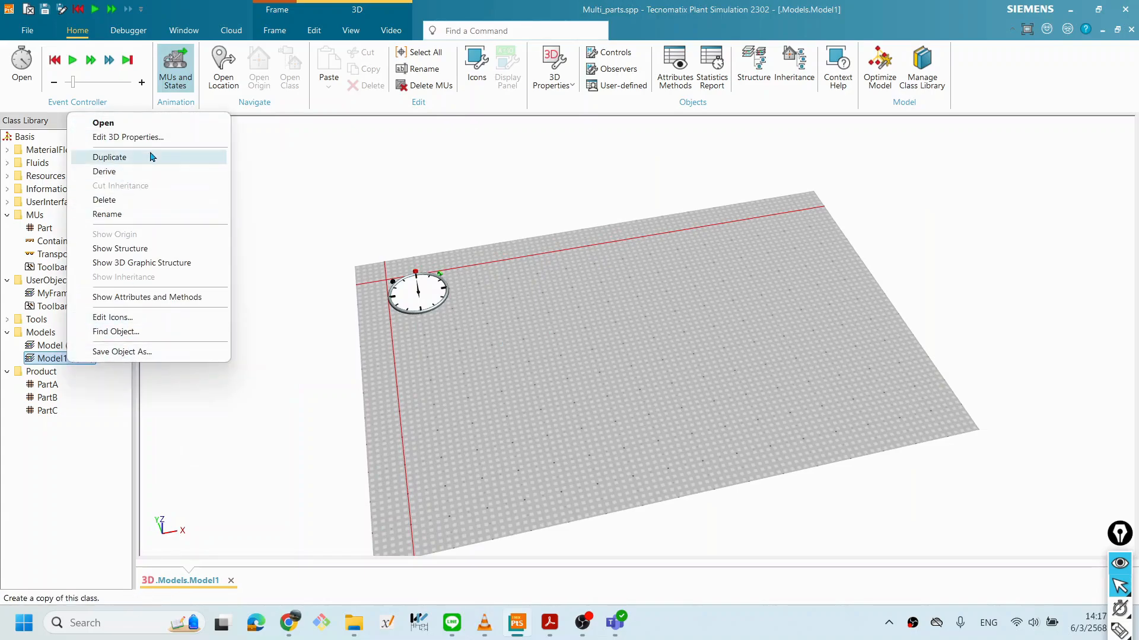
click(153, 214)
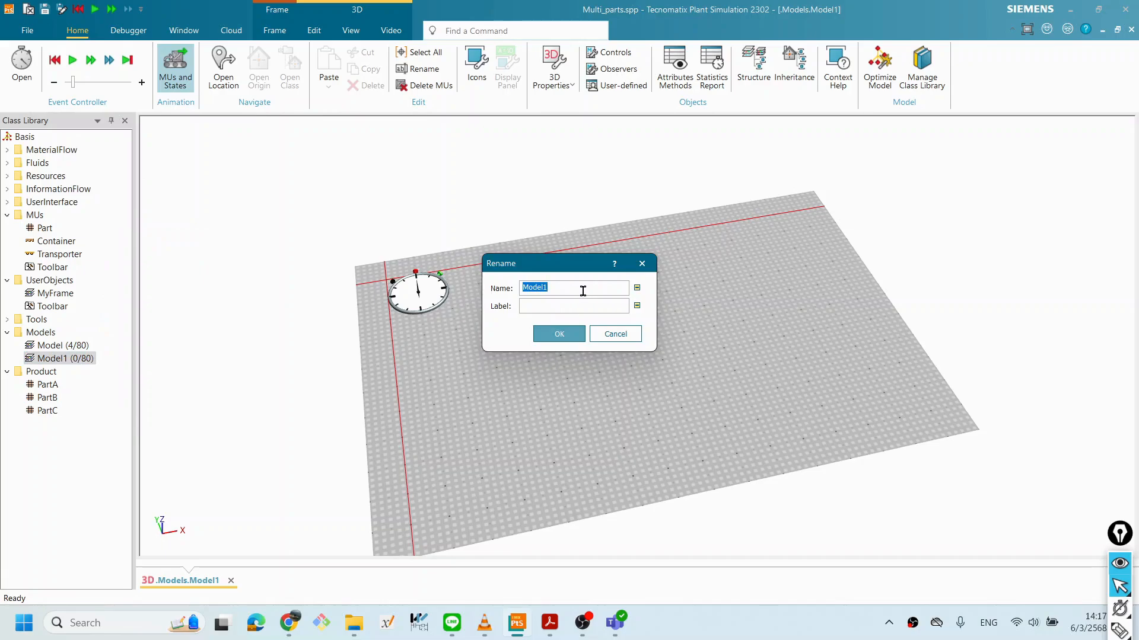
text(Worker_Basic)
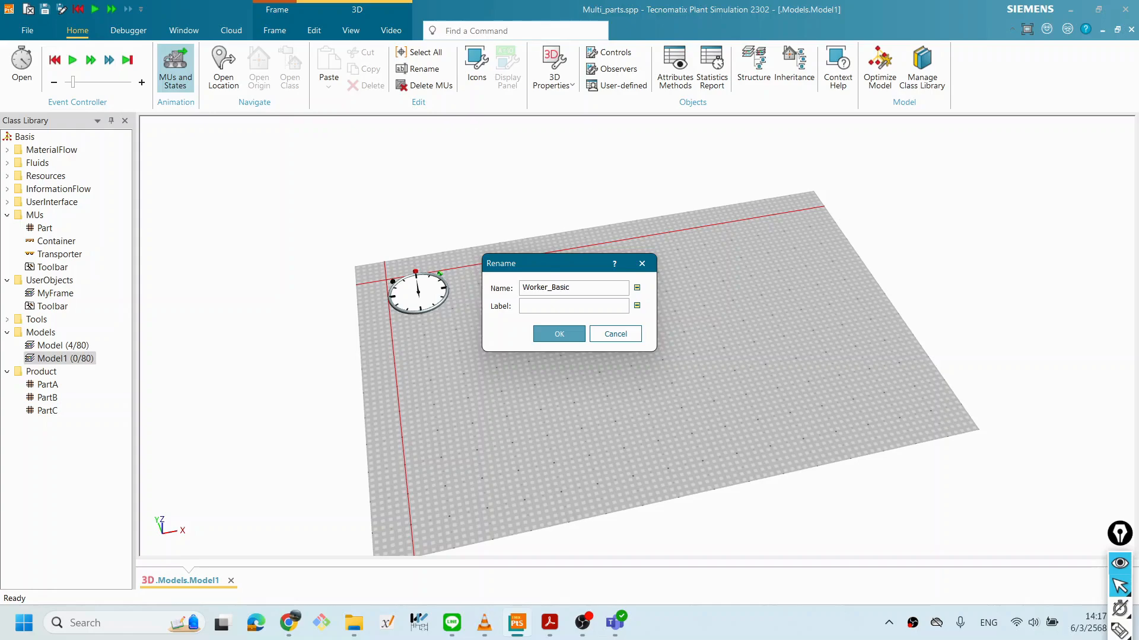
click(559, 333)
click(83, 366)
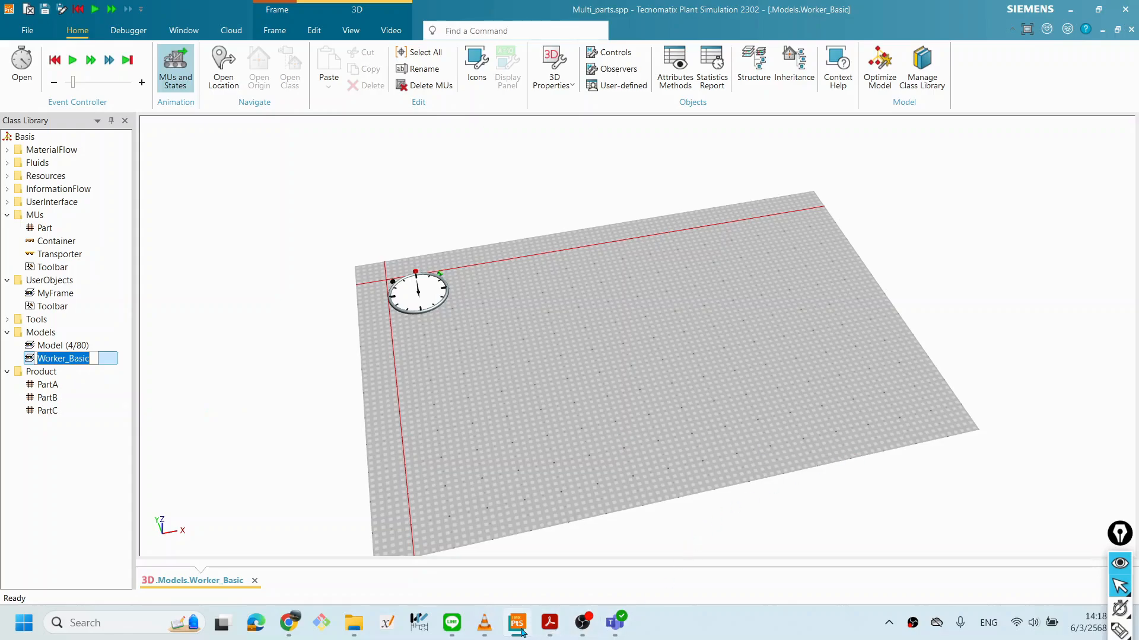
Step: Switch to the training PDF in Acrobat and read the Resource objects and Basic Worker slides on pages 62 and 63
click(550, 633)
click(549, 634)
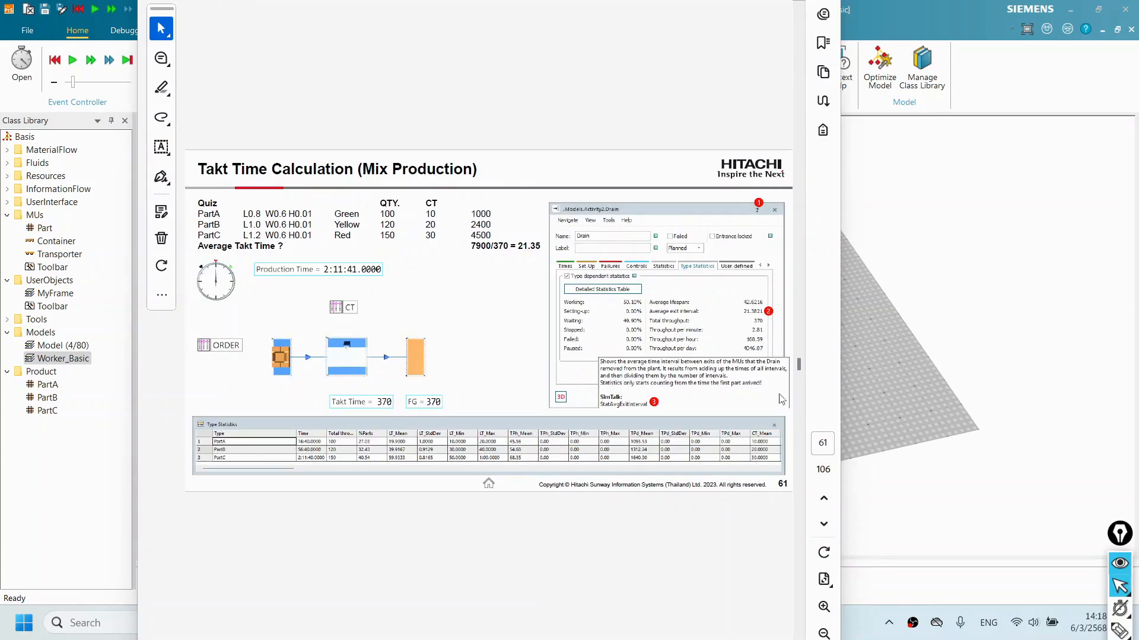
click(769, 102)
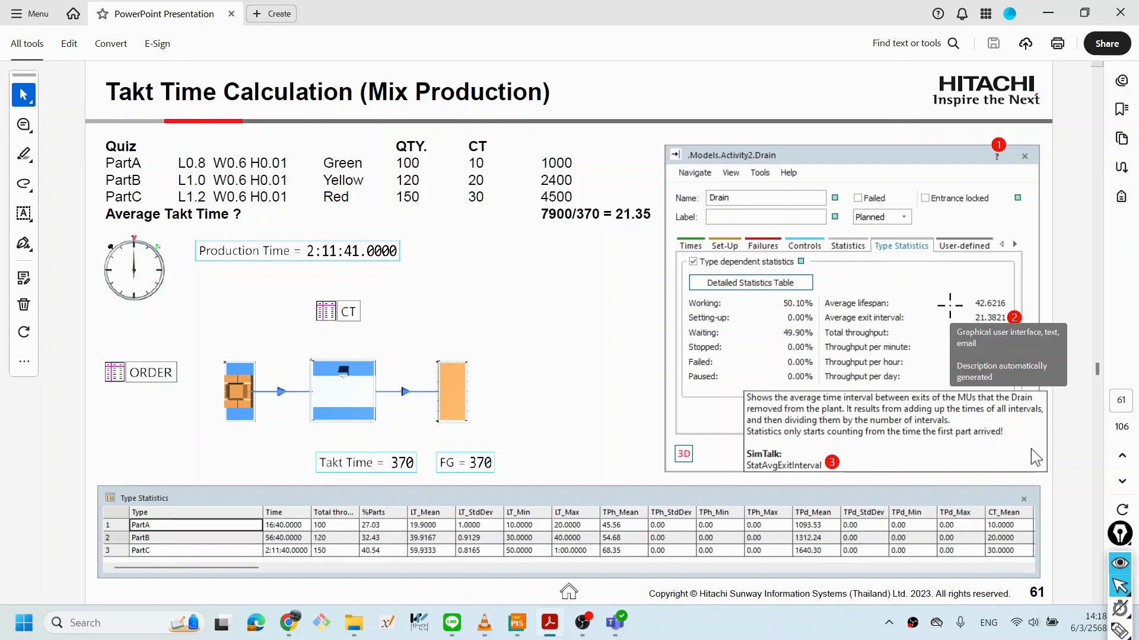
key(Home)
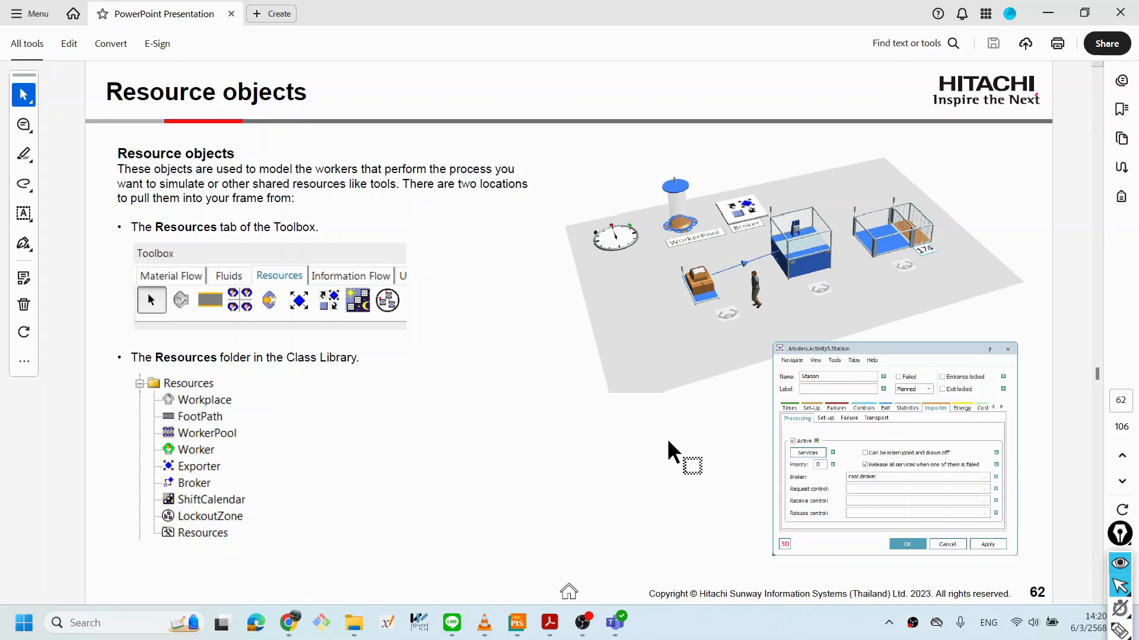
key(Home)
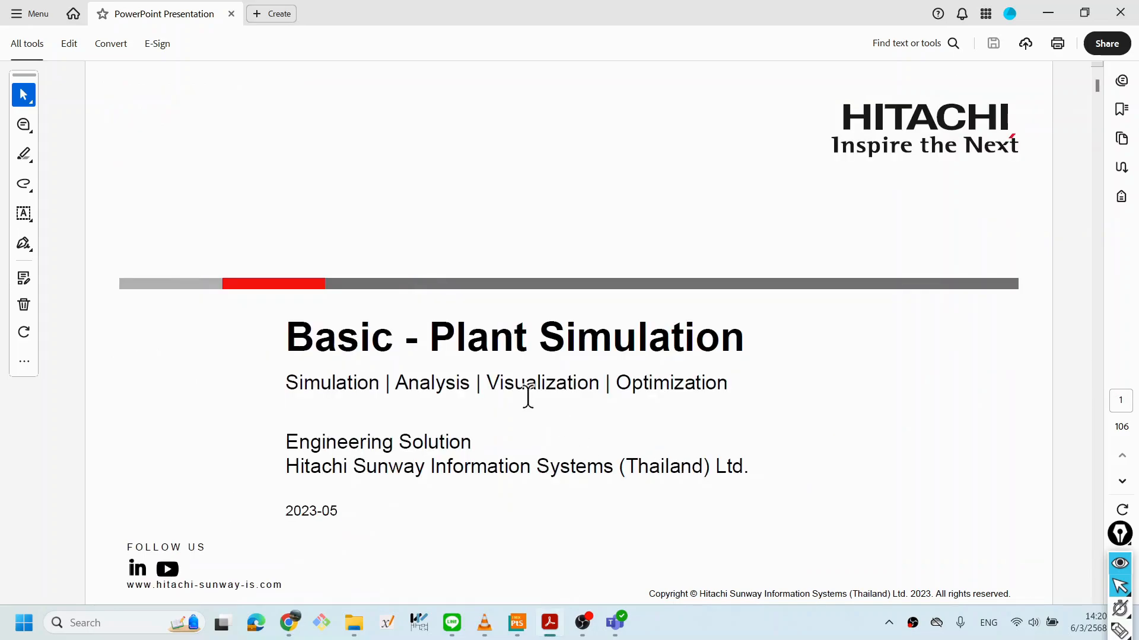
scroll(534, 406, down, 19)
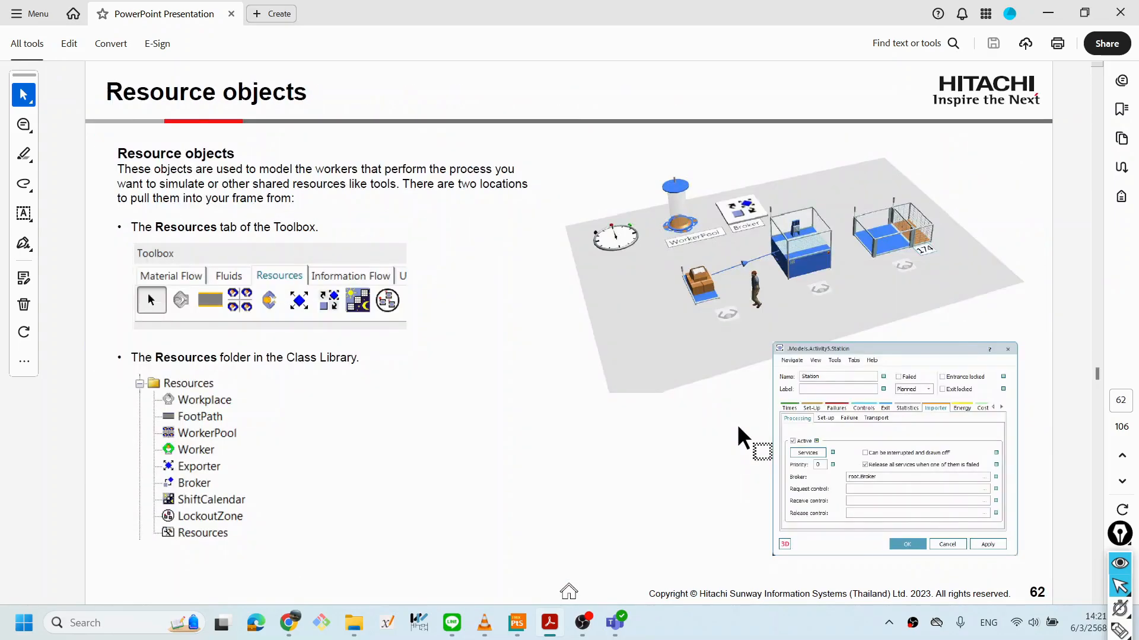
scroll(738, 424, down, 1)
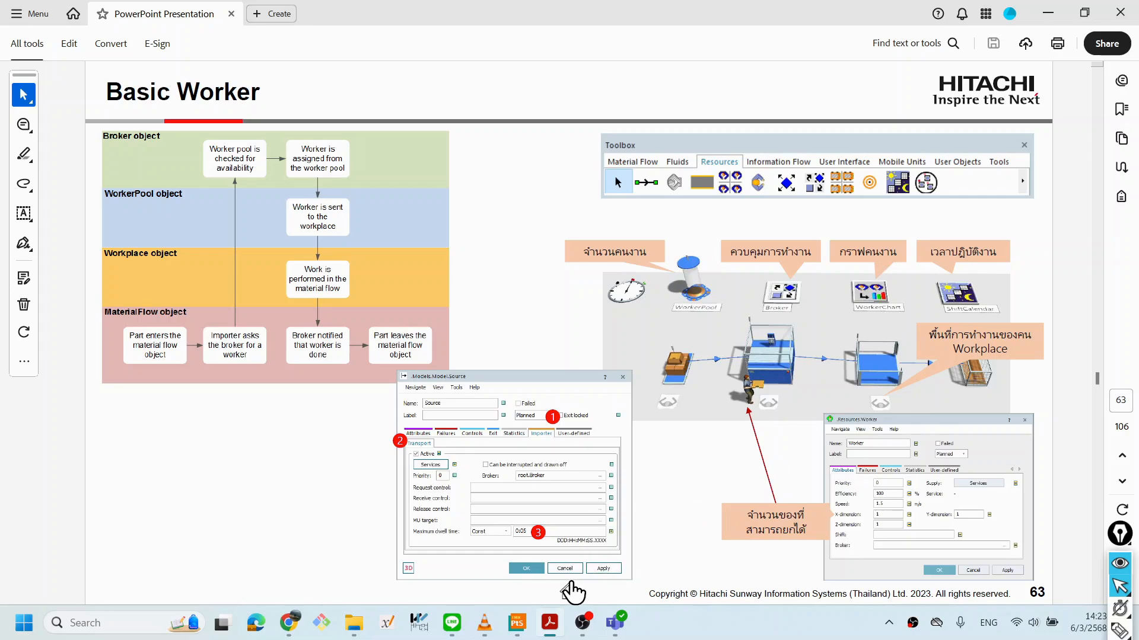
Step: Return to Plant Simulation and show the Toolbox window above the Worker_Basic frame
click(521, 626)
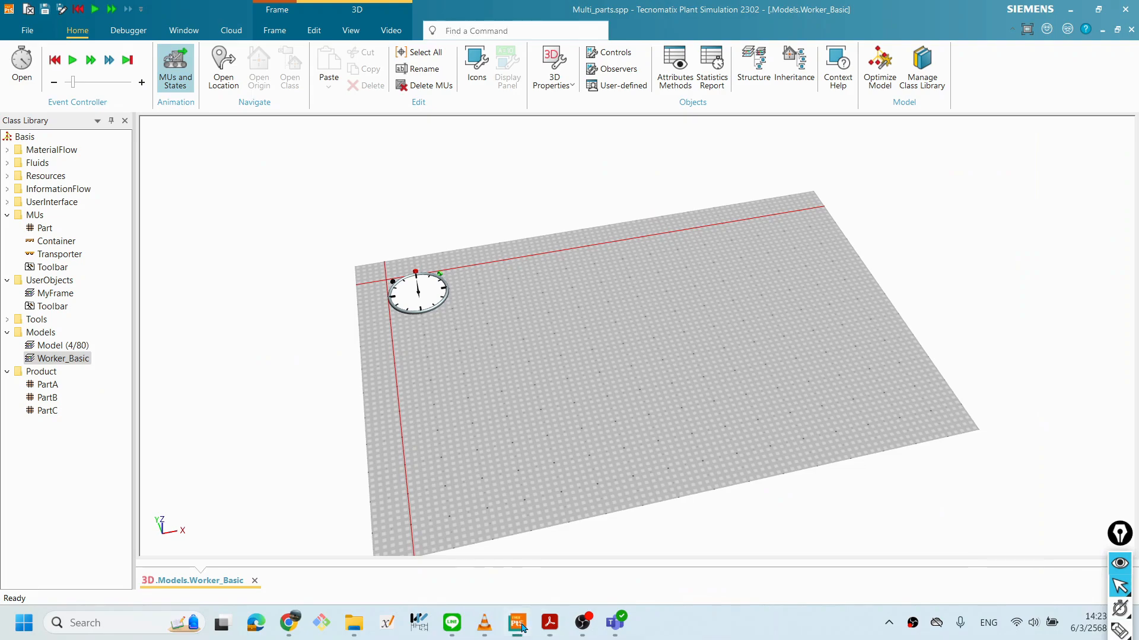
drag(652, 391, 723, 410)
drag(645, 411, 640, 400)
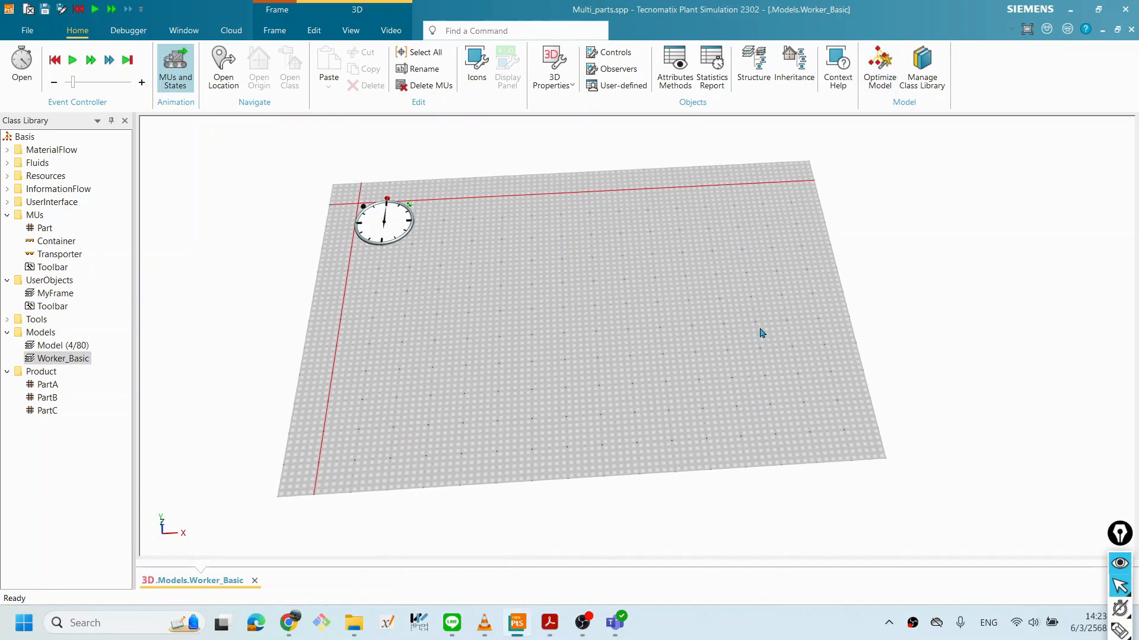
drag(605, 310, 551, 316)
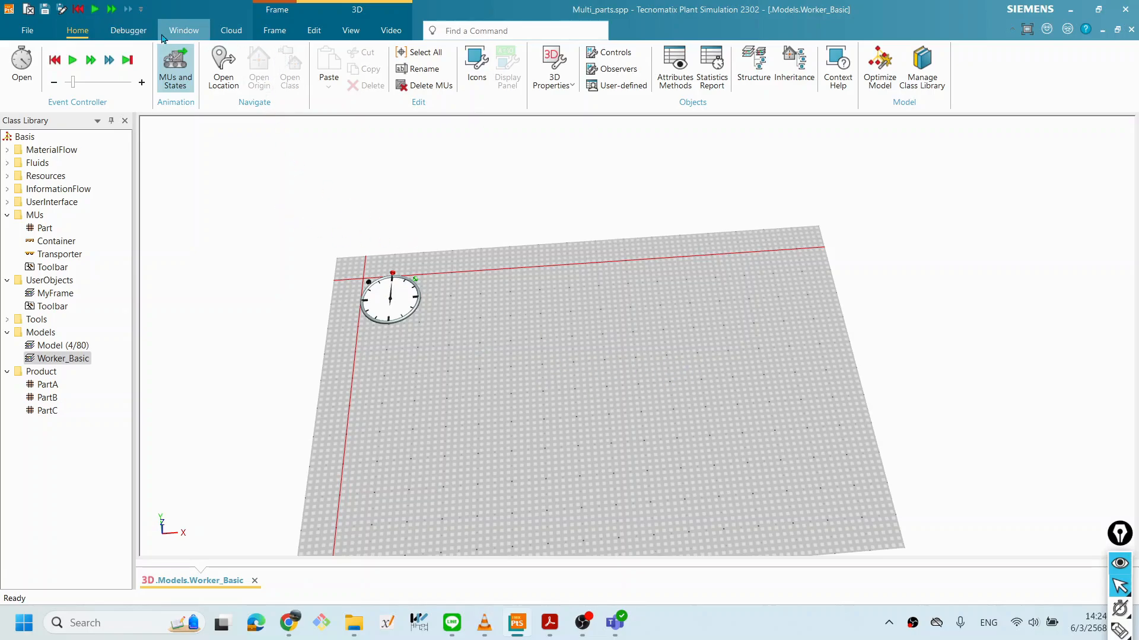
click(182, 31)
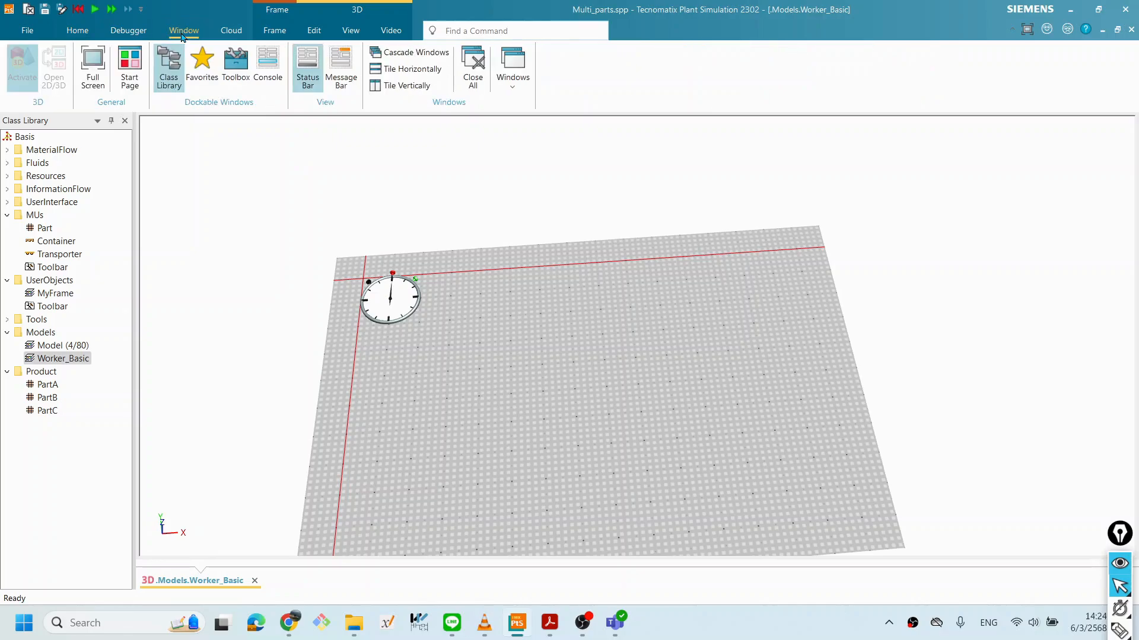
click(236, 65)
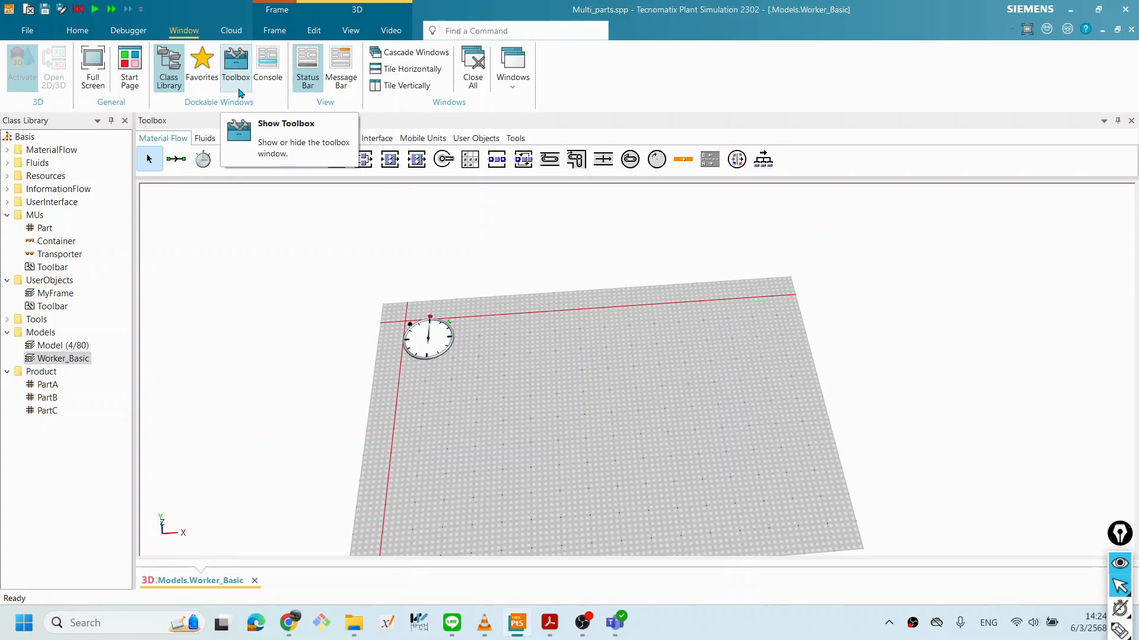
click(169, 77)
click(235, 60)
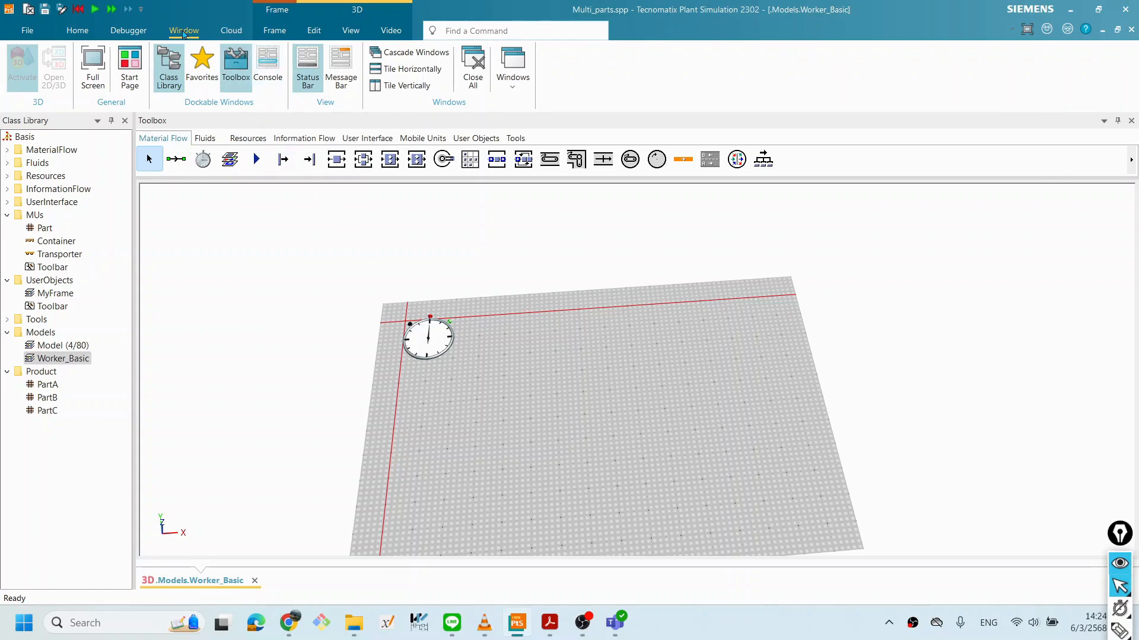
click(241, 93)
drag(687, 375, 629, 369)
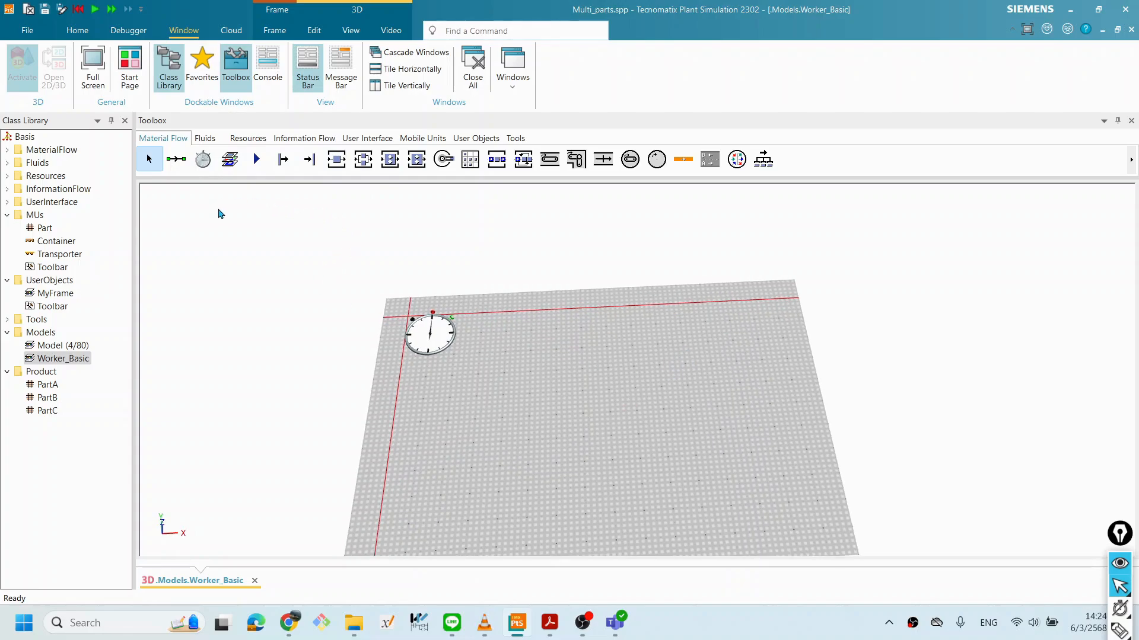
Step: Insert a Source into the Worker_Basic frame, just below the event controller clock
click(283, 159)
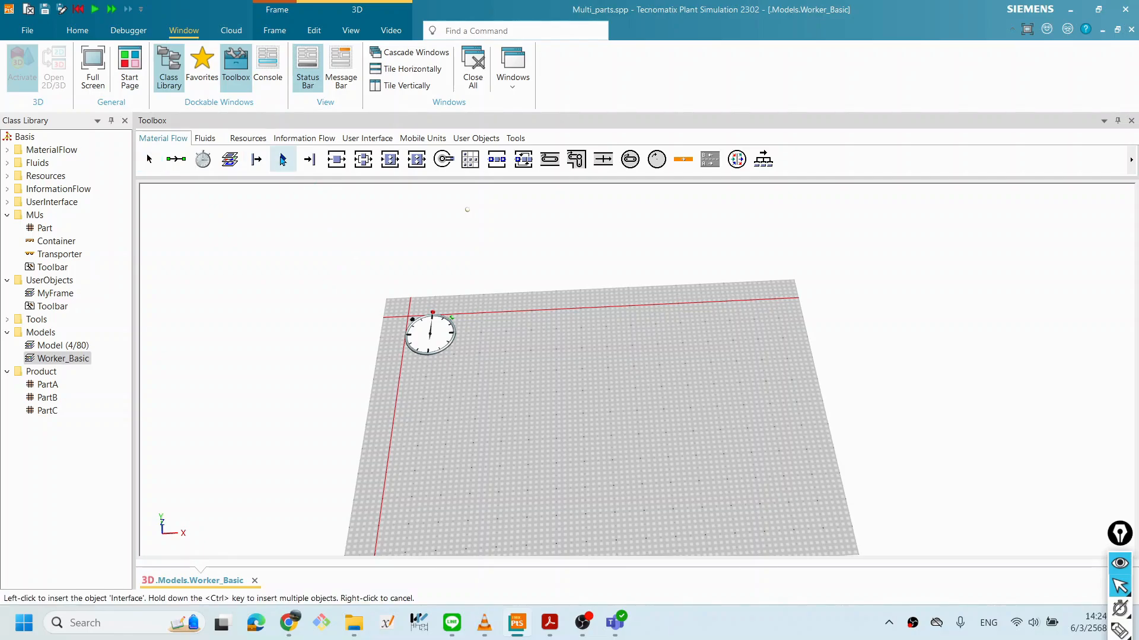
right_click(282, 163)
drag(282, 163, 485, 415)
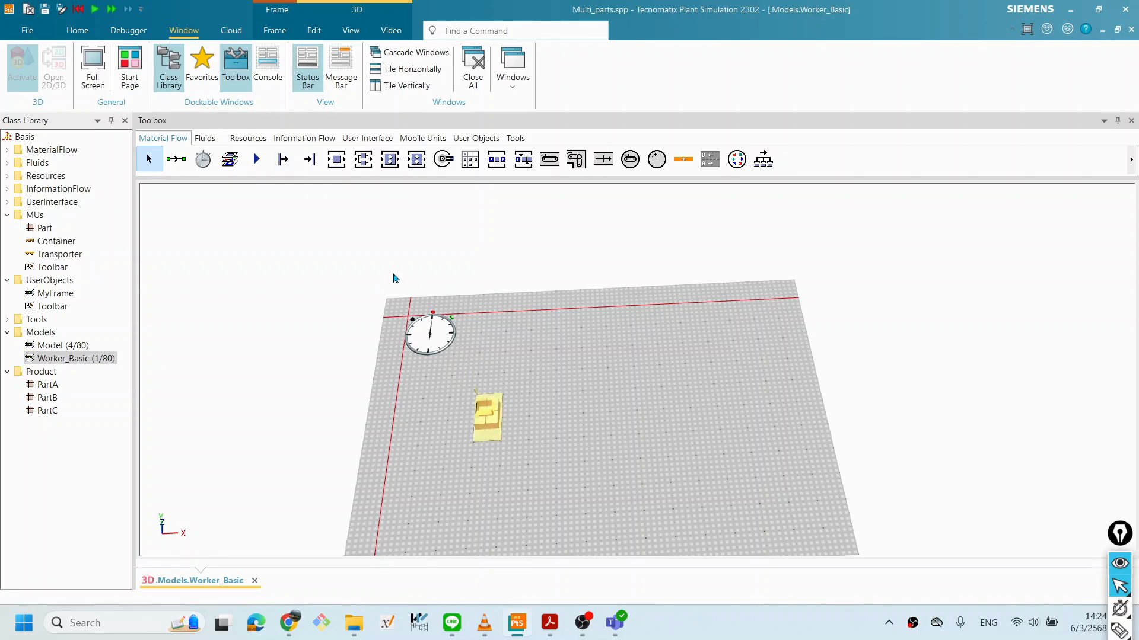
Step: Insert a Station into the frame to the right of the Source
click(336, 159)
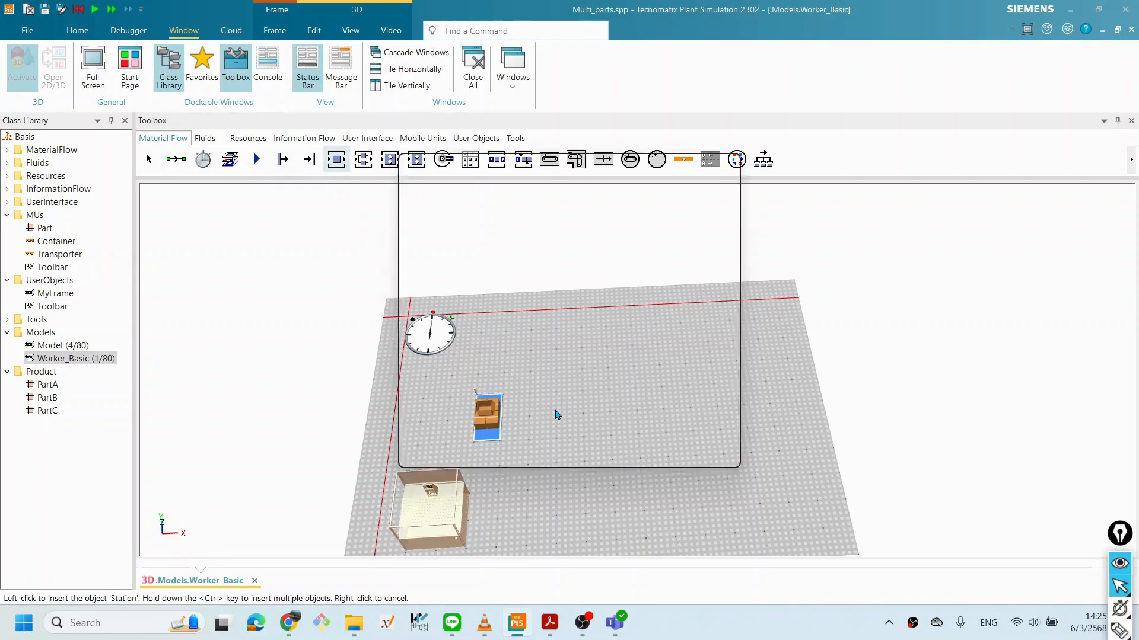
click(557, 416)
click(647, 450)
drag(340, 170, 581, 411)
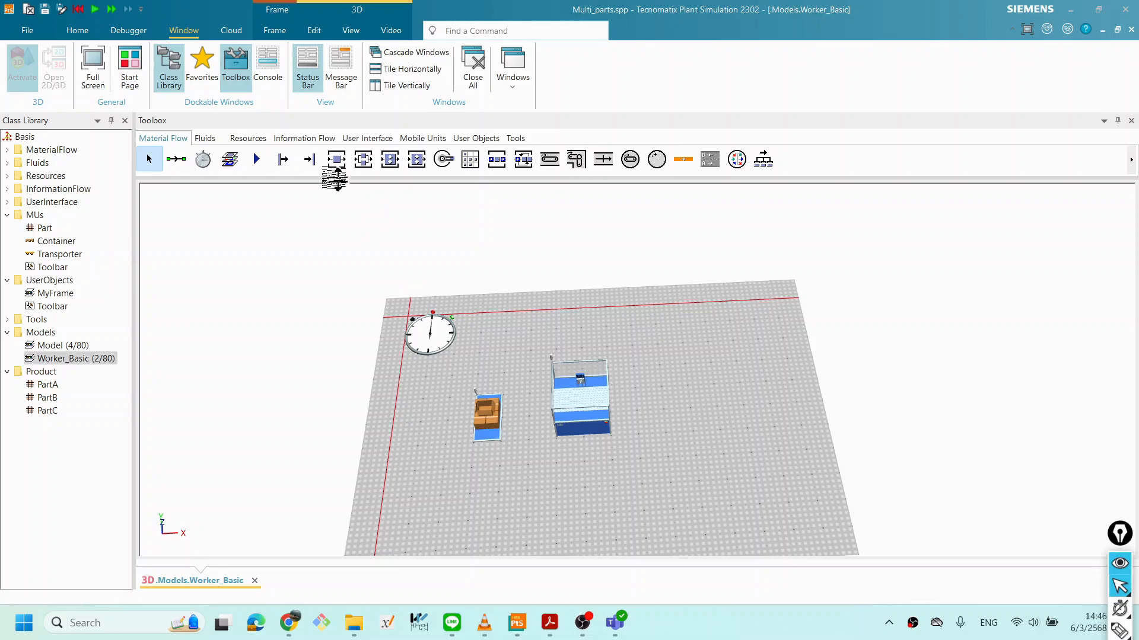
Step: Insert a Drain into the frame to the right of the Station, leaving a wide gap between them
click(309, 158)
click(696, 412)
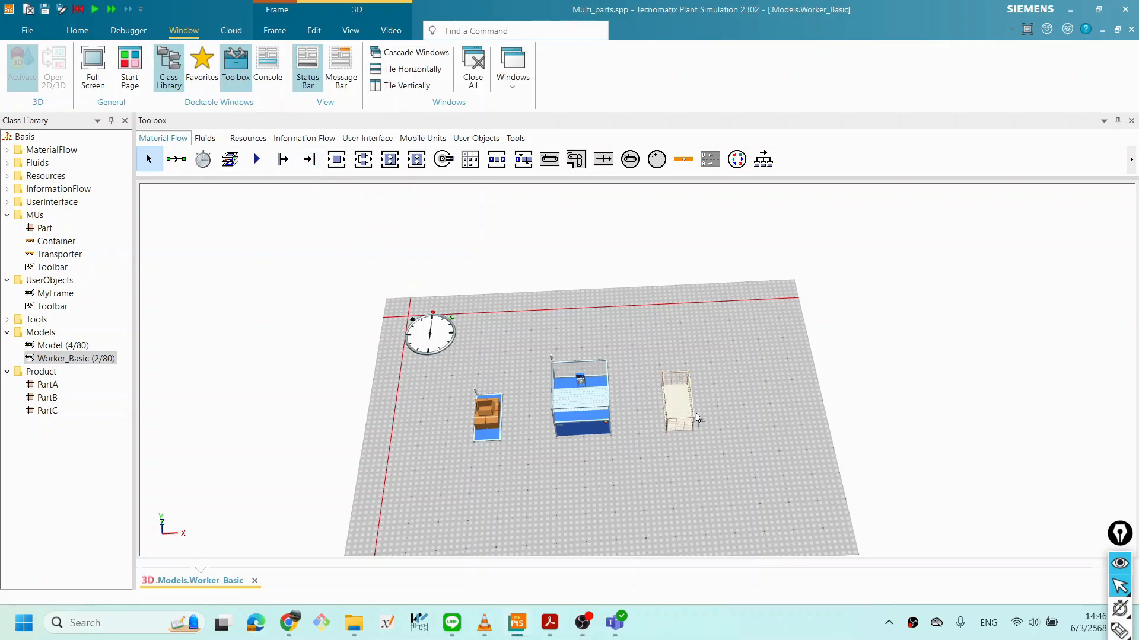
drag(696, 411, 754, 406)
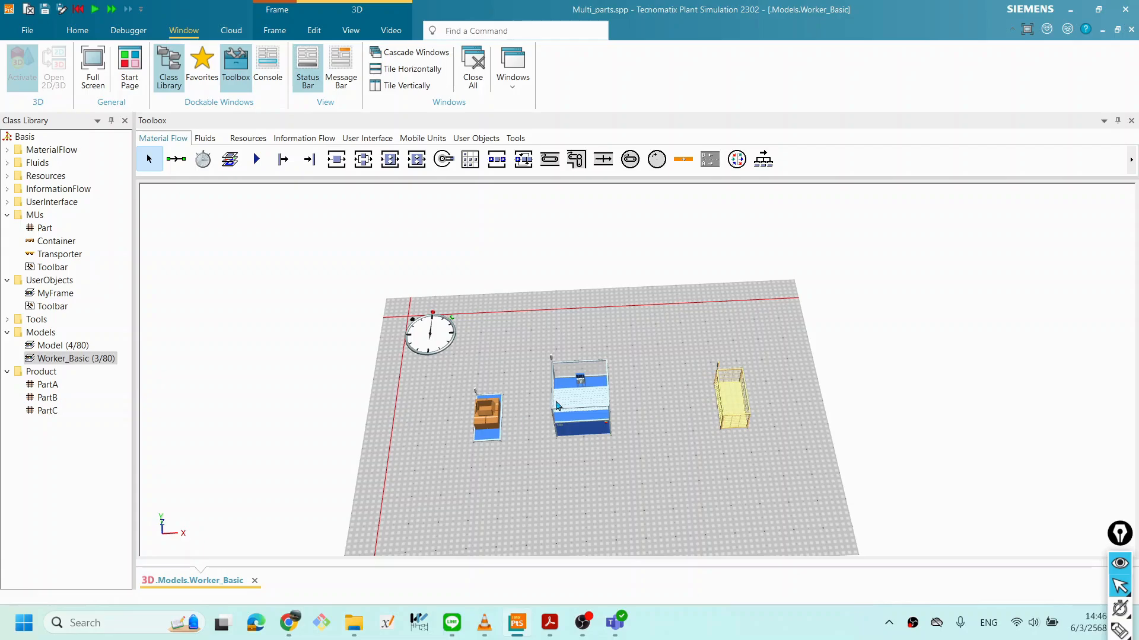
Step: Spread the objects out: shift the Source left, the Drain right, and the Station midway between them and slightly forward
drag(567, 405, 595, 399)
drag(480, 418, 425, 413)
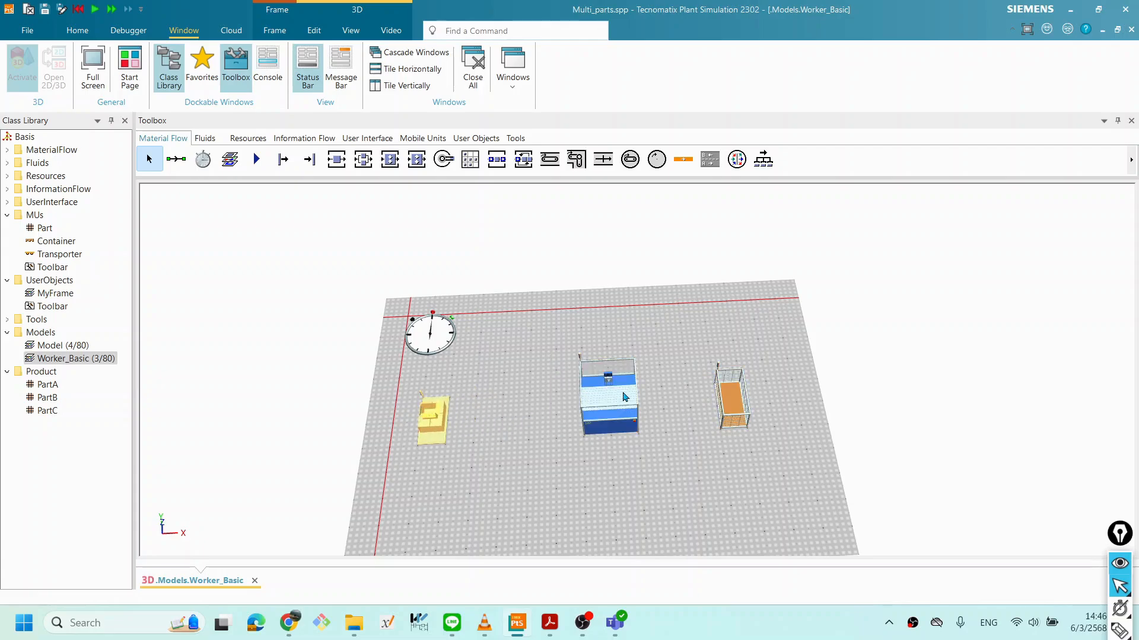
click(626, 397)
drag(615, 396, 613, 410)
drag(729, 397, 782, 394)
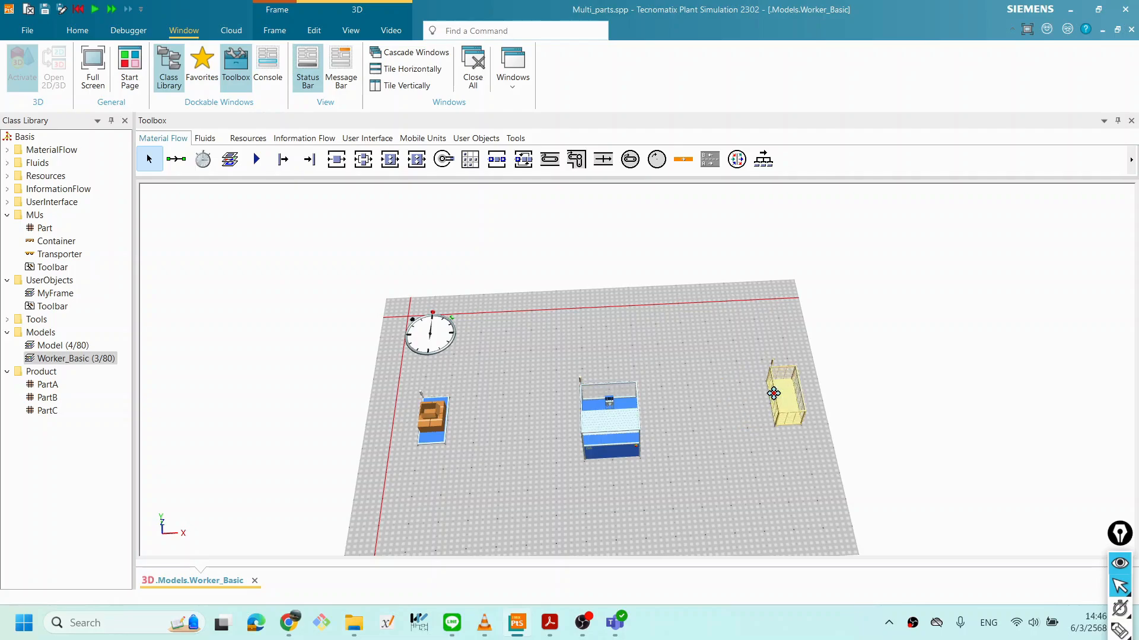
click(615, 400)
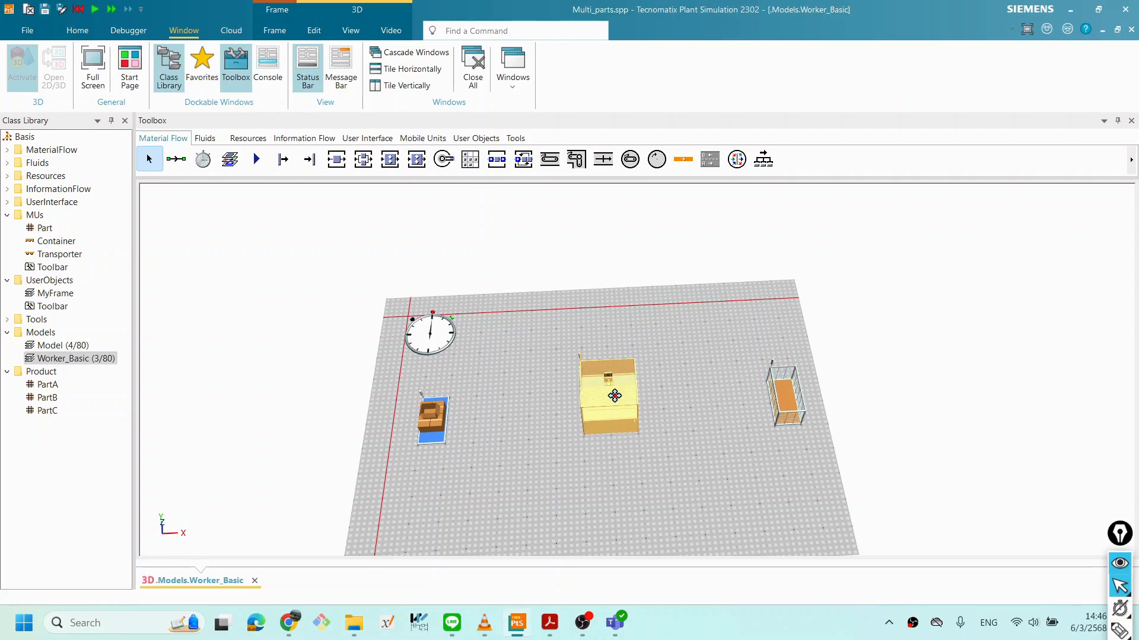
Step: Connect the Source to the Station with a Connector
click(176, 159)
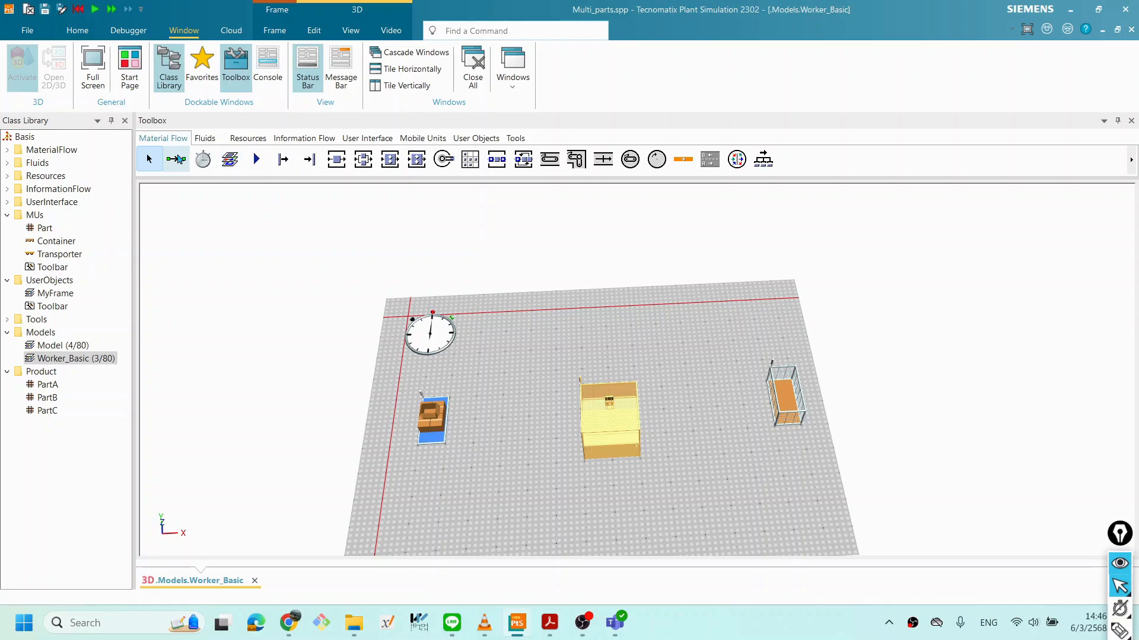
click(587, 403)
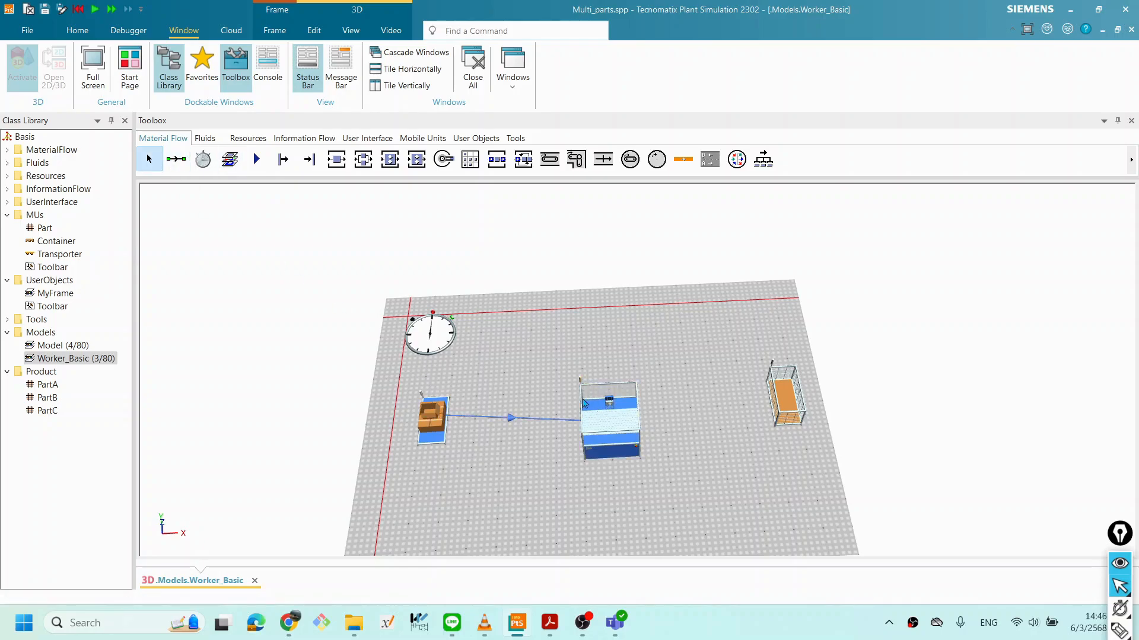
Step: Connect the Station to the Drain with a Connector
click(176, 159)
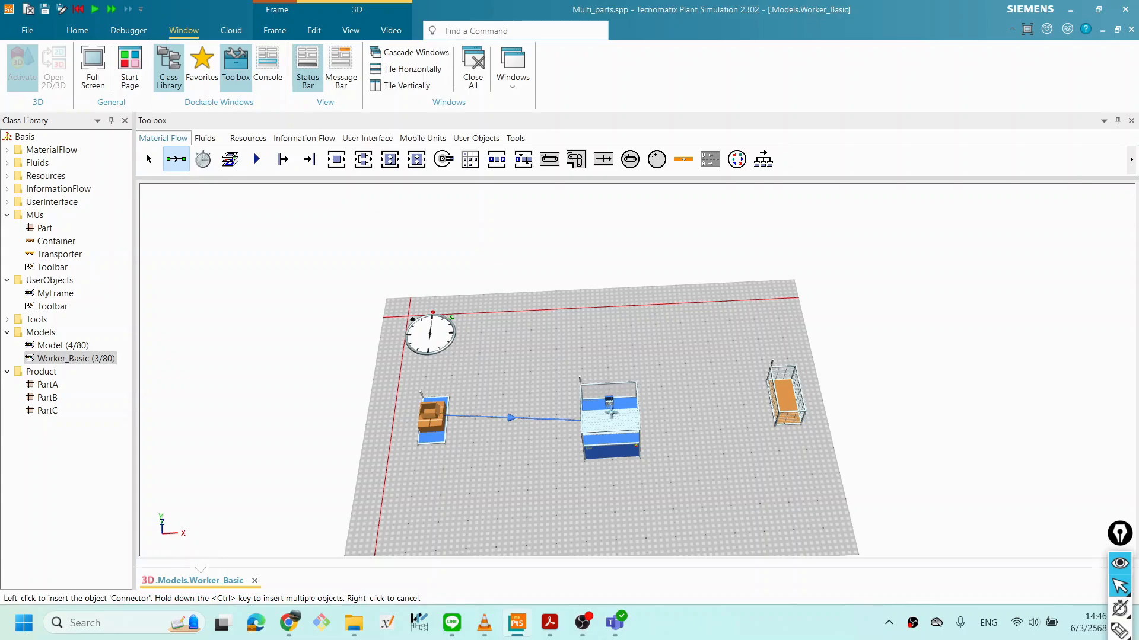
click(768, 363)
scroll(673, 441, down, 1)
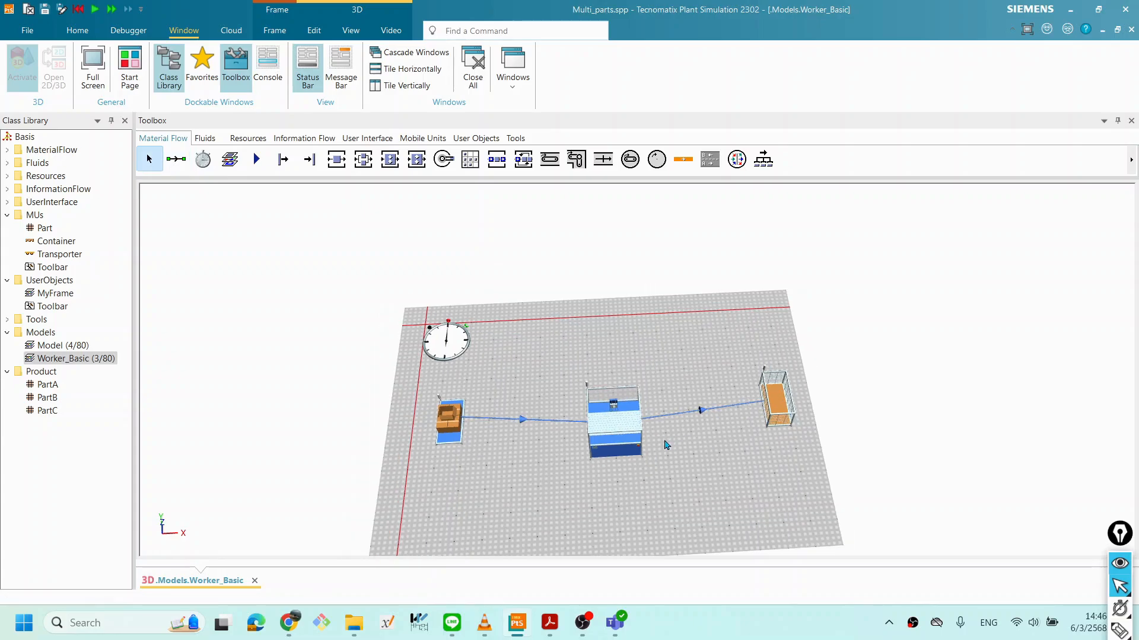
Step: Move the Station slightly back so that it lines up with the Drain
click(634, 432)
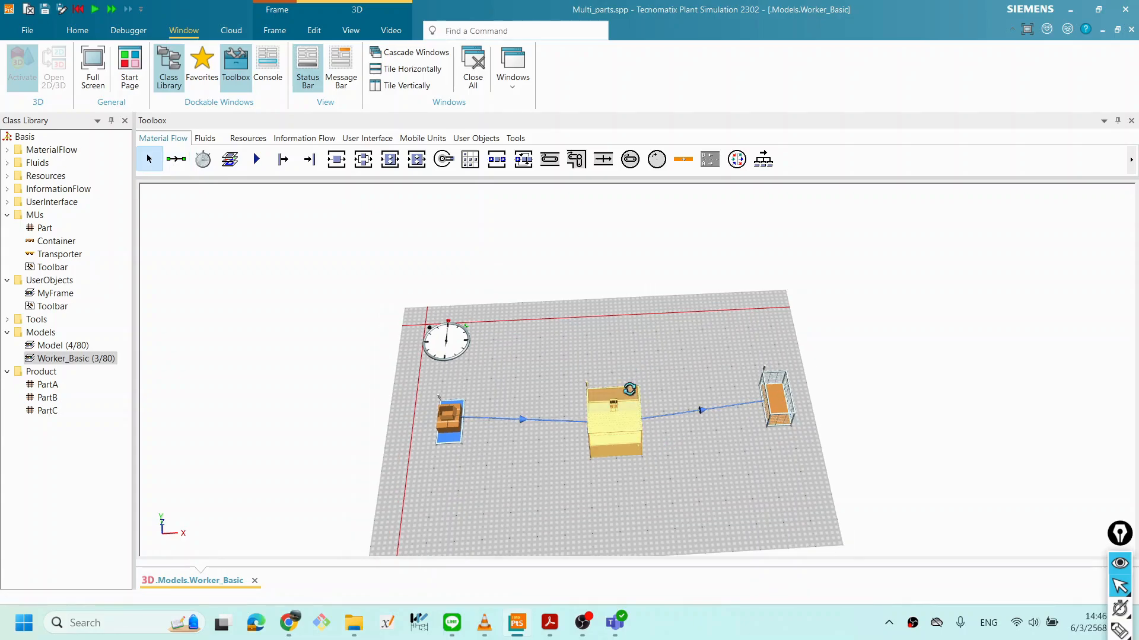
key(Home)
drag(633, 446, 691, 466)
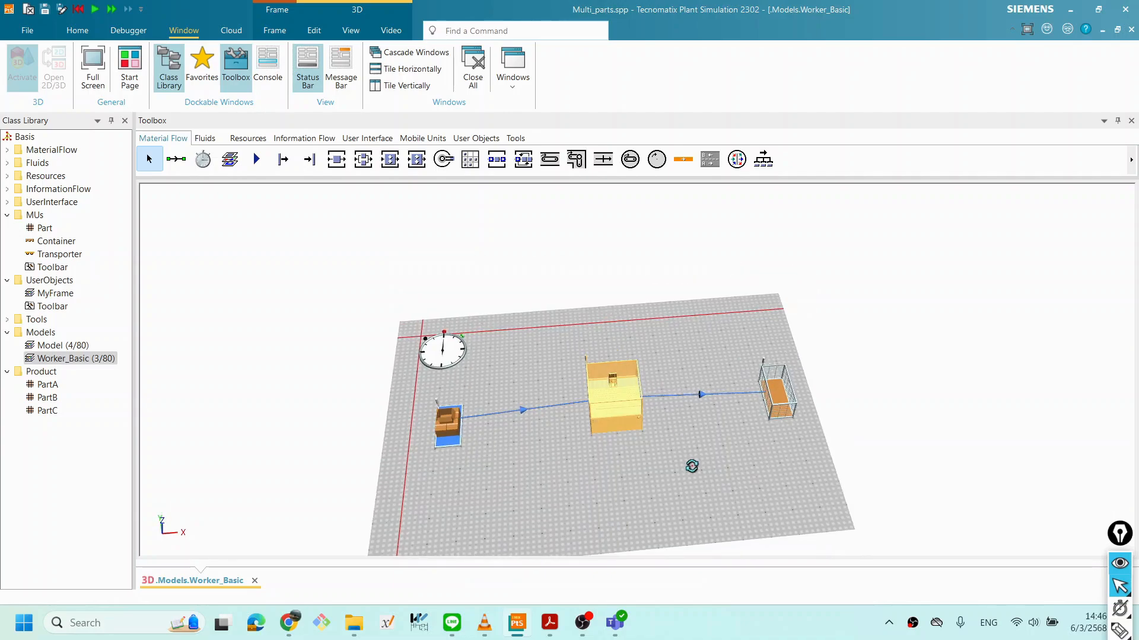
click(650, 468)
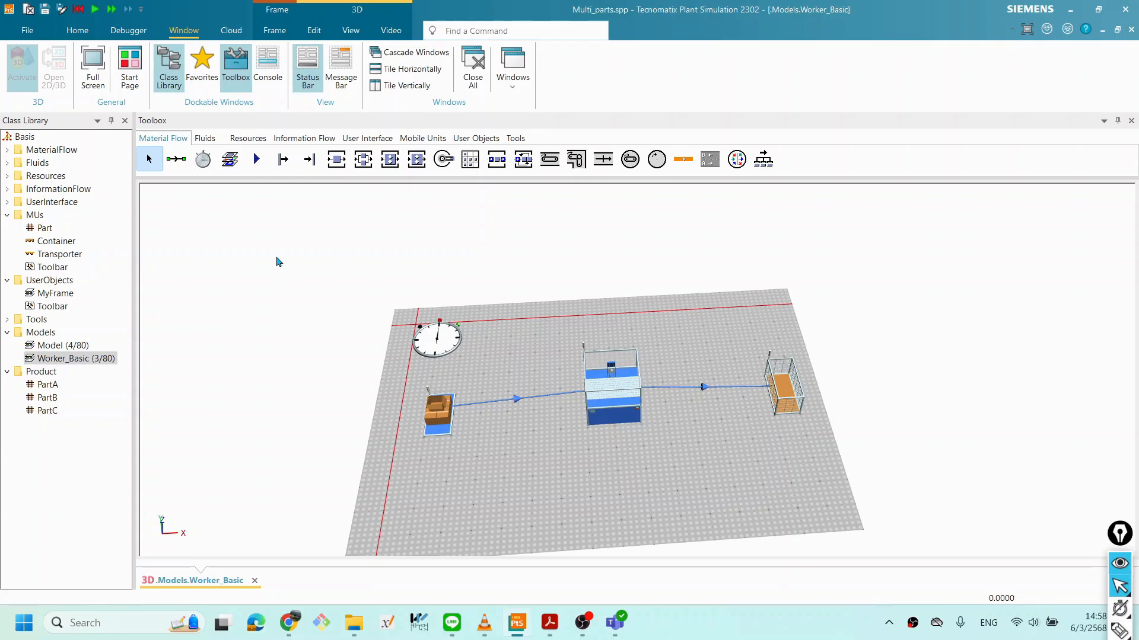
Step: Insert a Display in front of the Drain and link it to the Drain's statNumIn value
click(358, 138)
click(203, 158)
click(229, 197)
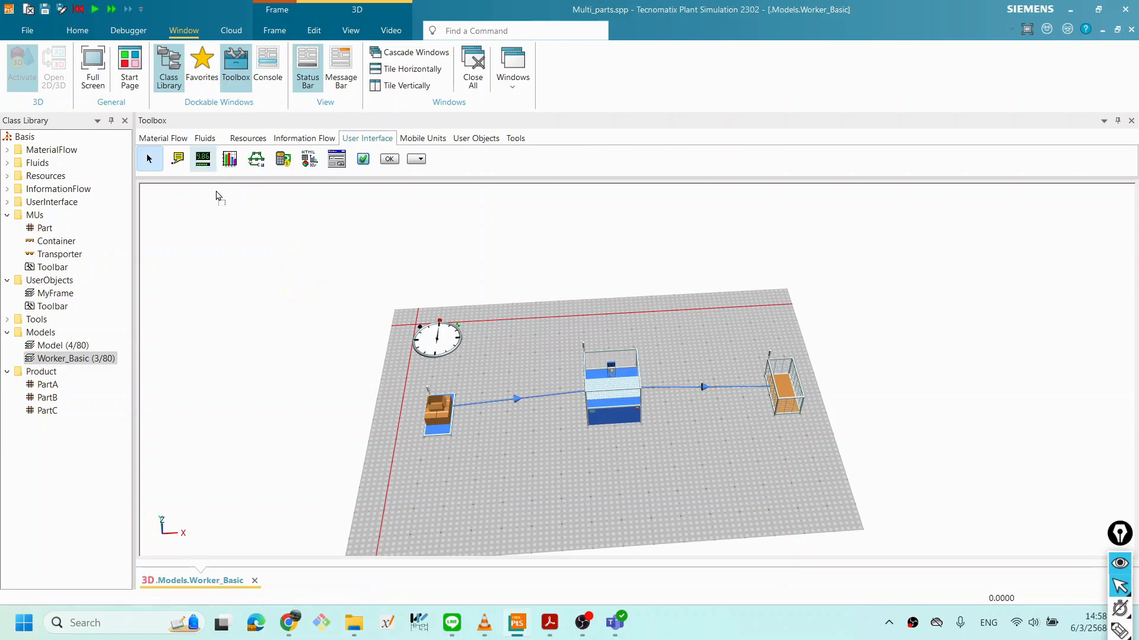
click(768, 446)
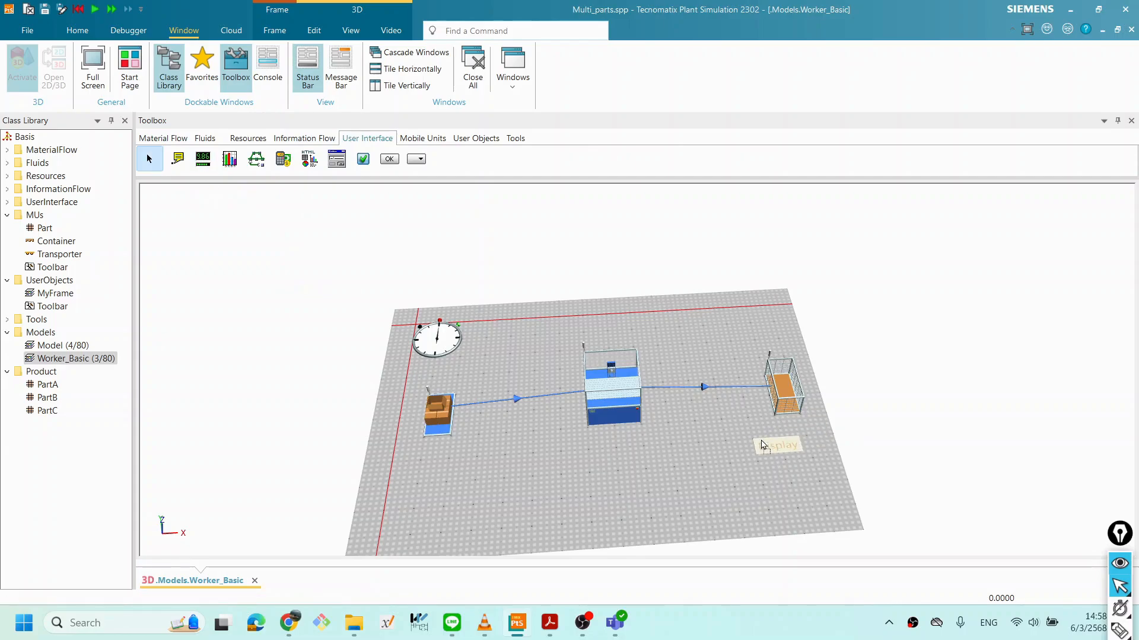
click(793, 398)
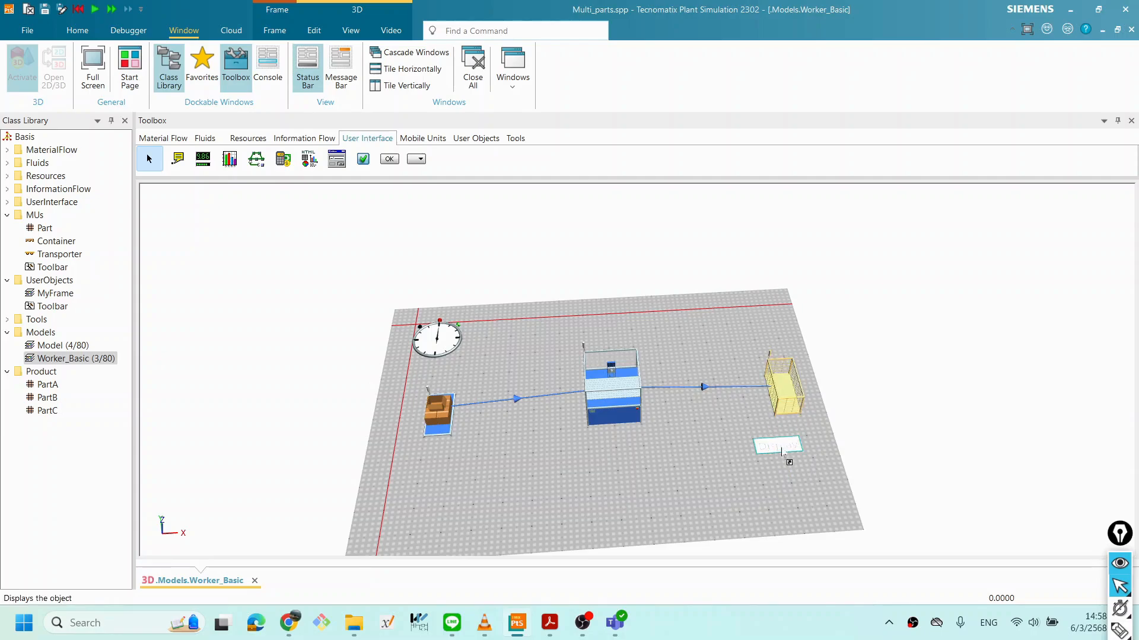
click(781, 452)
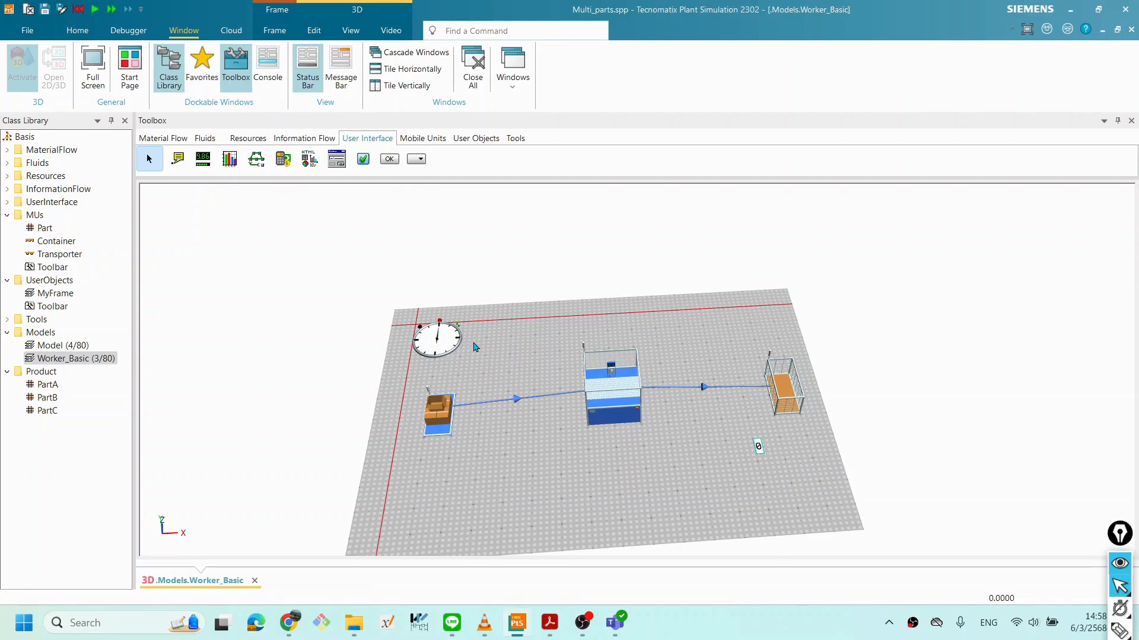
Step: Shift the Display to the right so it sits directly in front of the Drain, and review its path and mode settings
drag(764, 452, 791, 450)
double_click(787, 448)
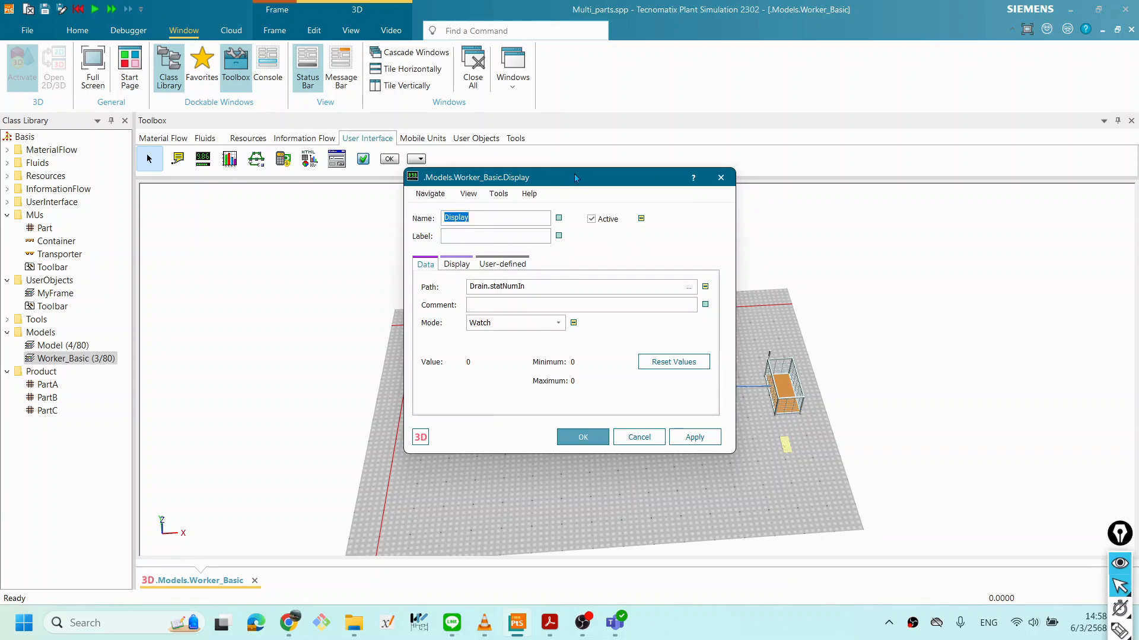
drag(572, 179, 539, 201)
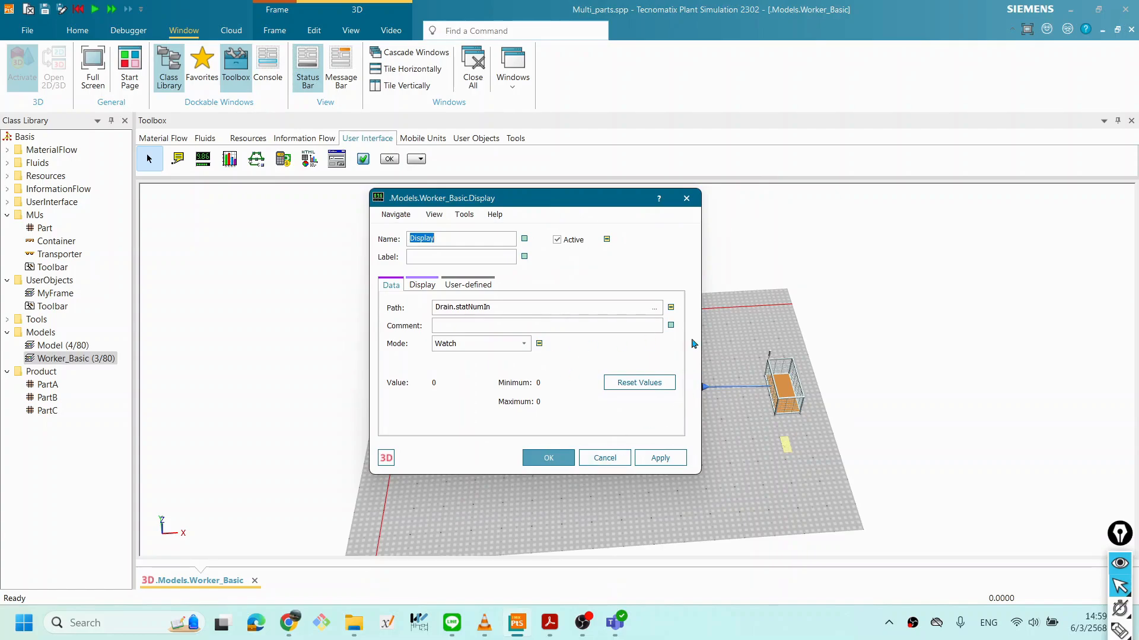
click(786, 446)
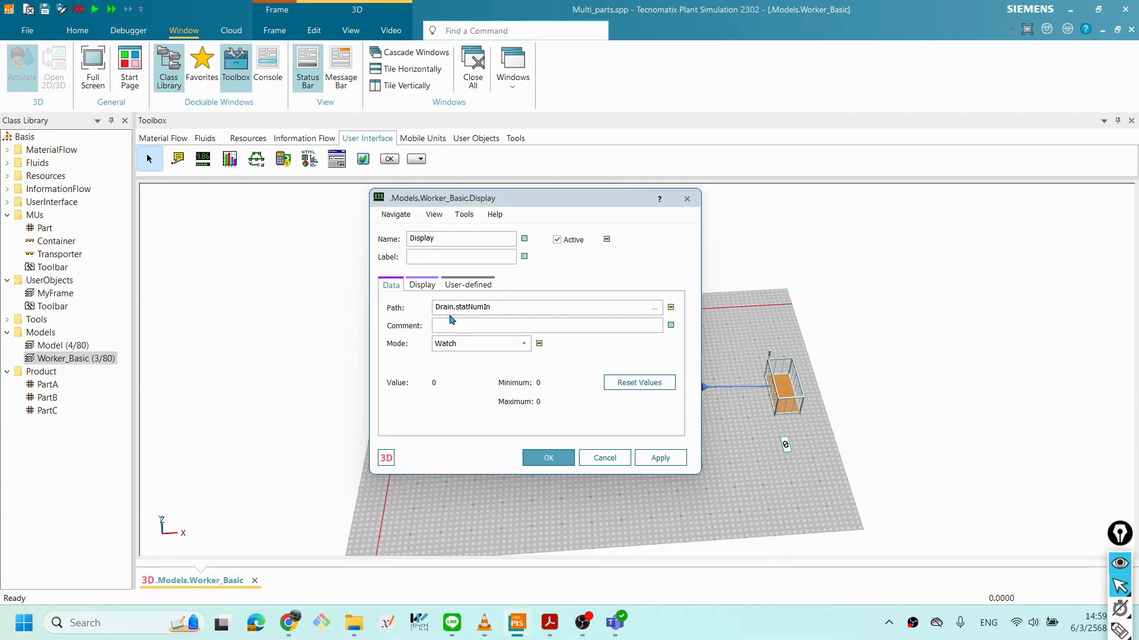
click(563, 461)
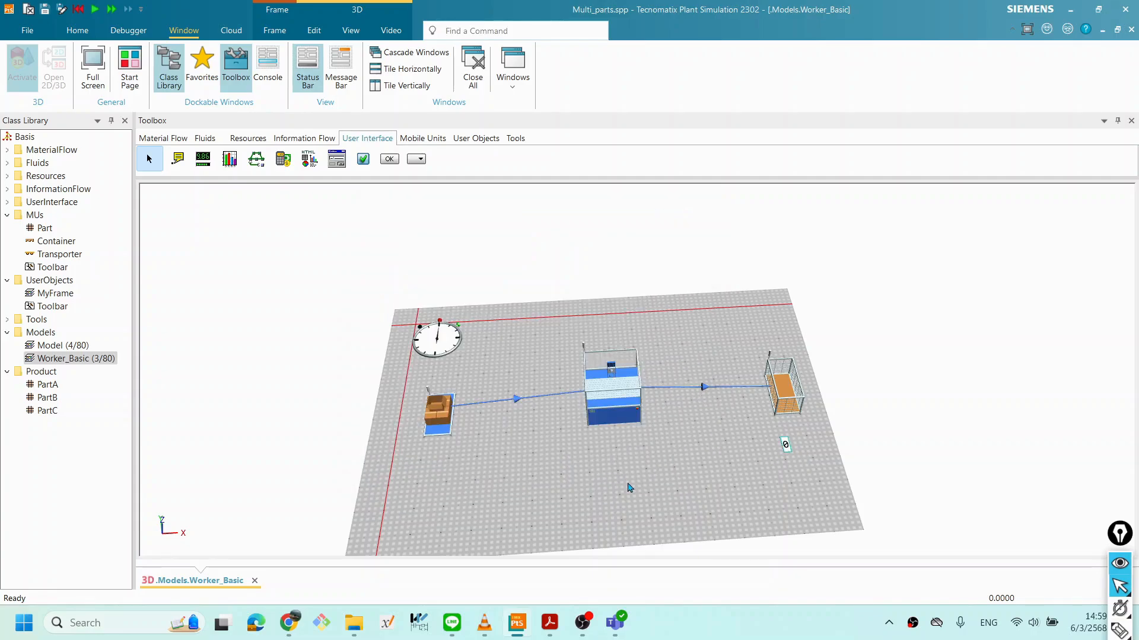
Step: Set the simulation end time to 3600 in the EventController settings and apply it
double_click(421, 337)
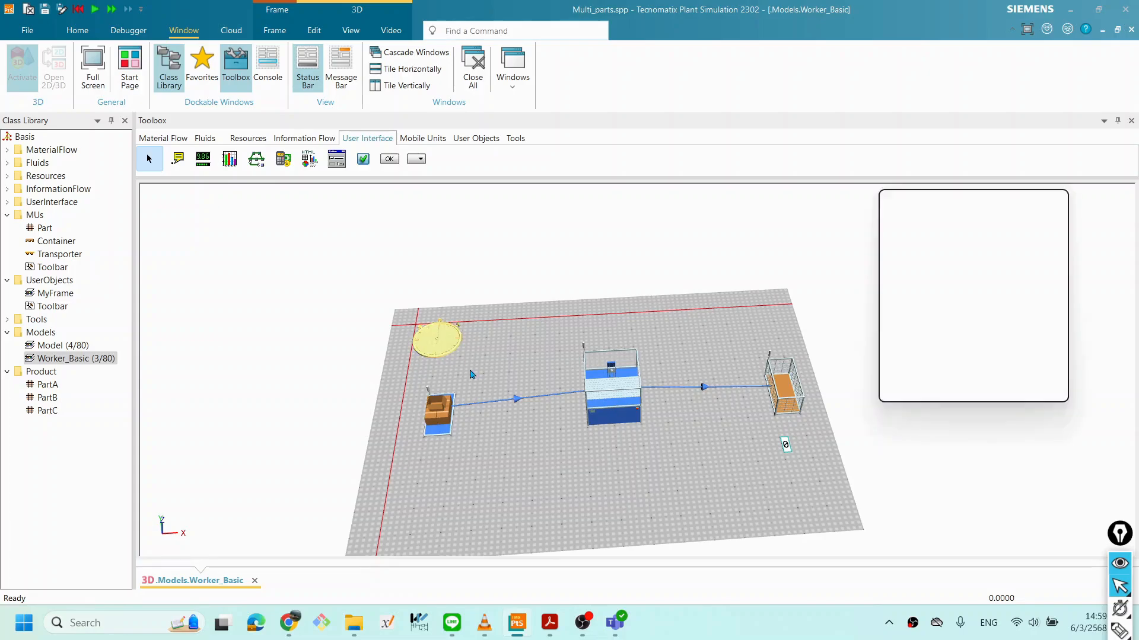
drag(932, 204, 760, 258)
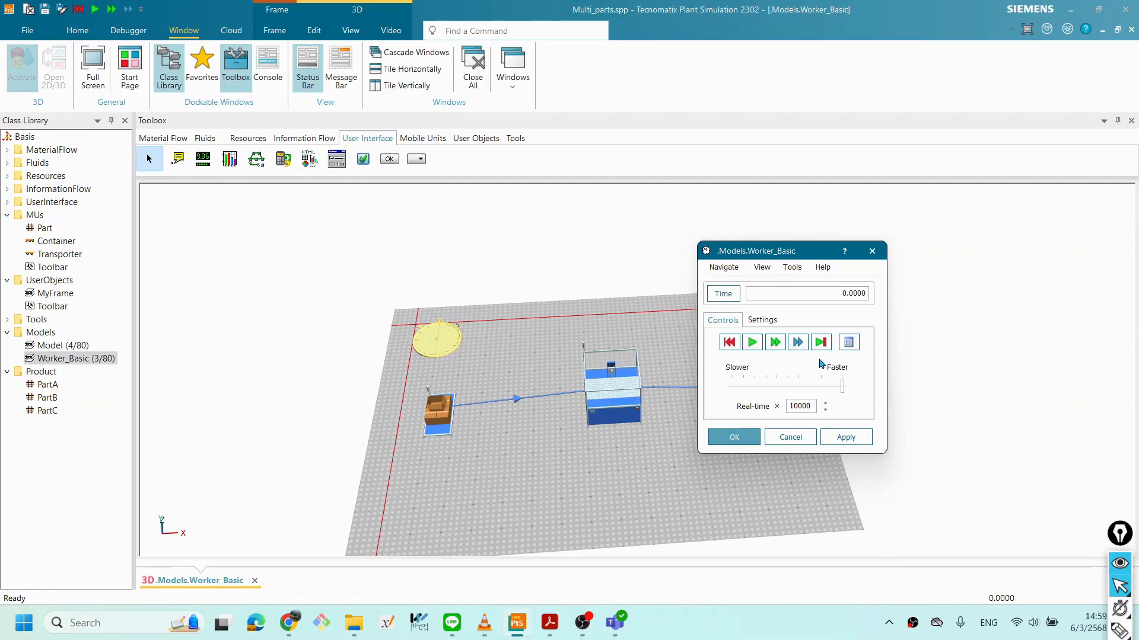
click(762, 324)
drag(808, 356, 682, 361)
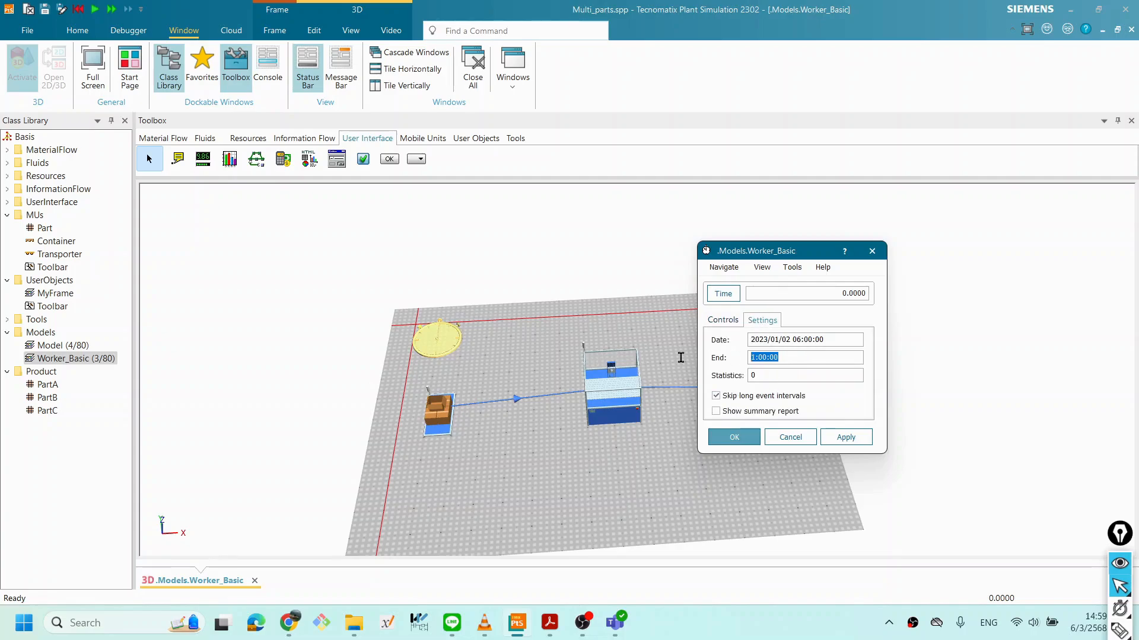
drag(811, 358, 703, 366)
text(3600)
key(Return)
click(687, 457)
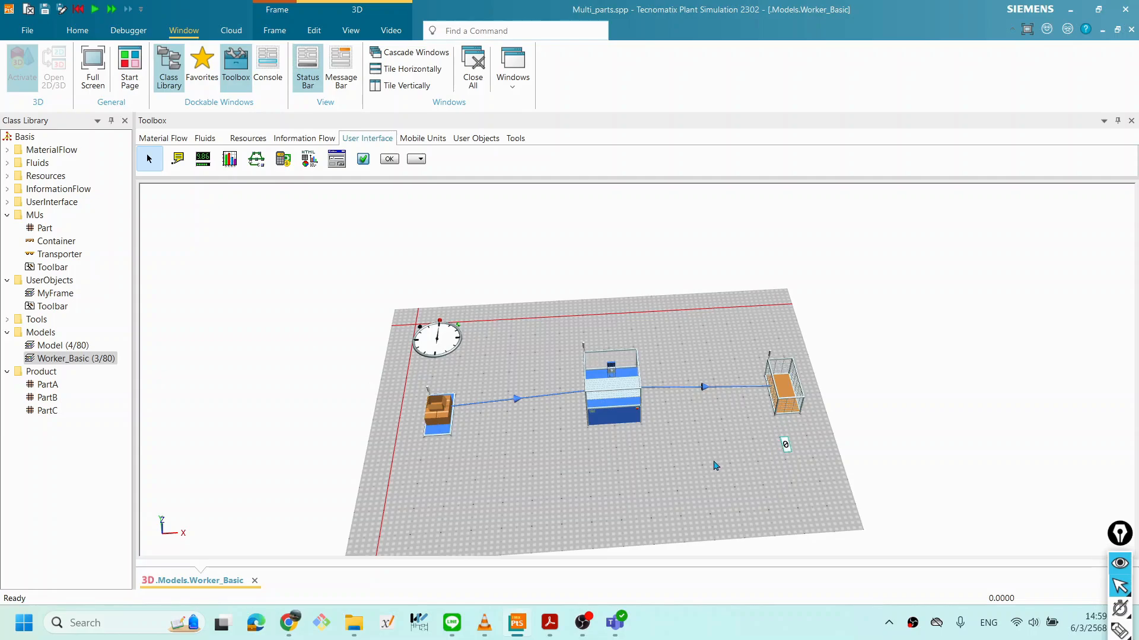
Step: Run the simulation to its end time and examine the material flow and the part count on the Display
click(432, 350)
double_click(431, 349)
drag(810, 268, 874, 234)
click(850, 324)
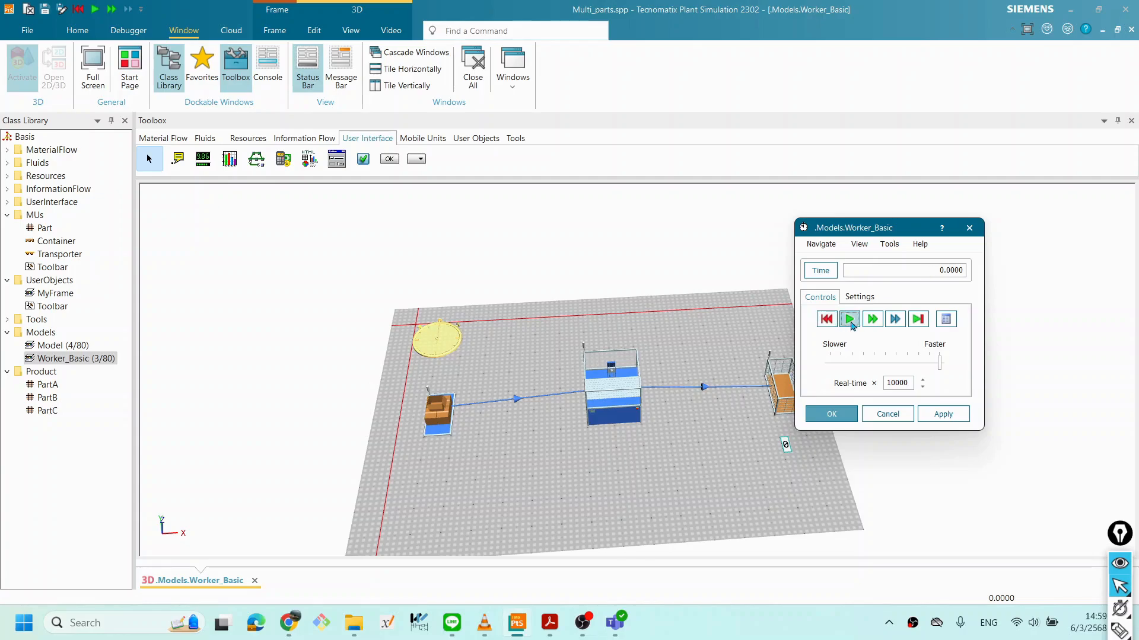
drag(887, 232, 940, 221)
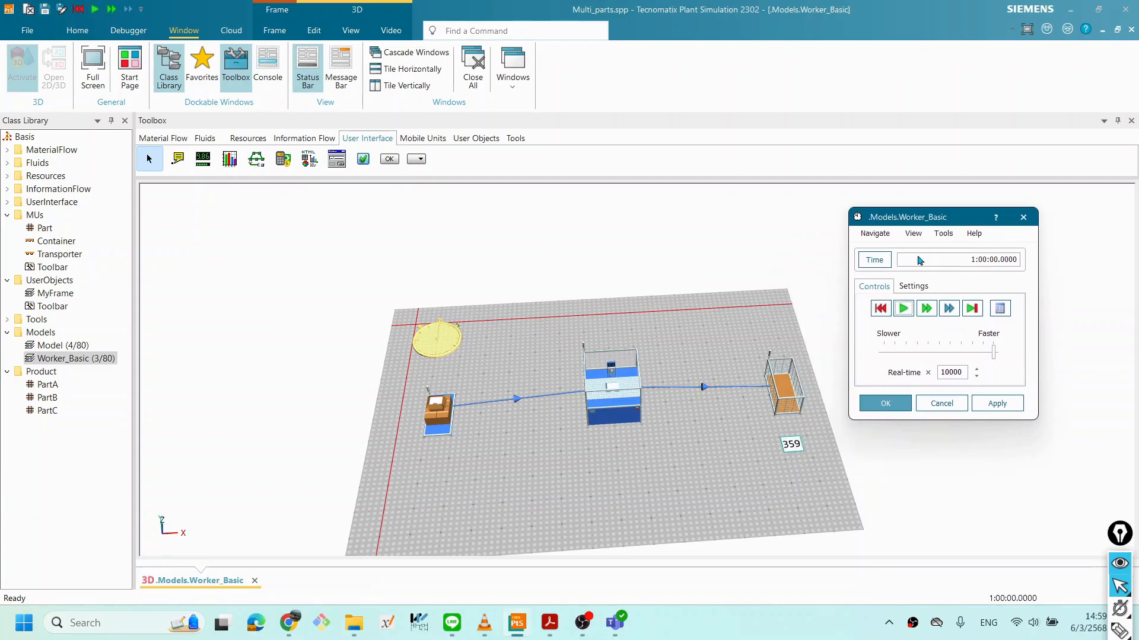
drag(657, 412, 714, 465)
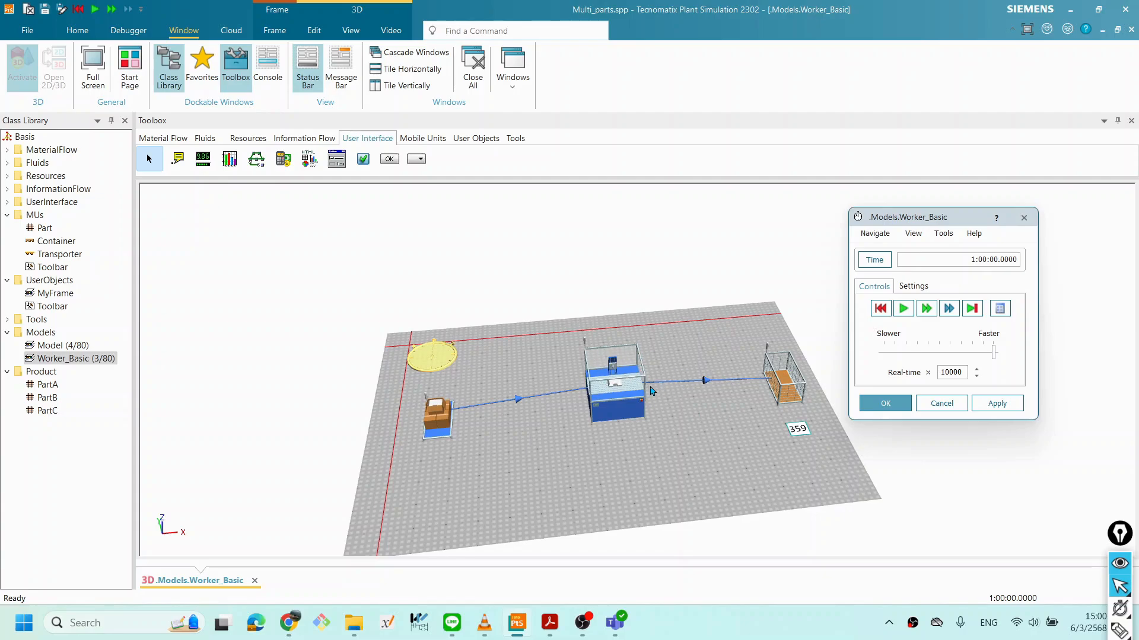
mouse_move(636, 395)
drag(673, 418, 639, 429)
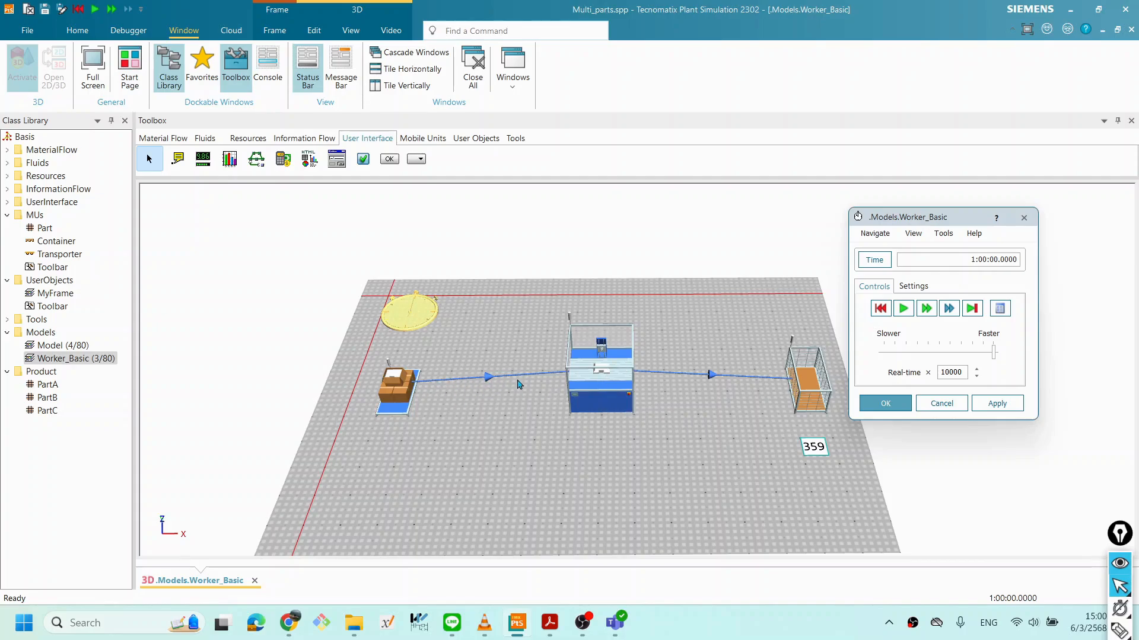
mouse_move(567, 377)
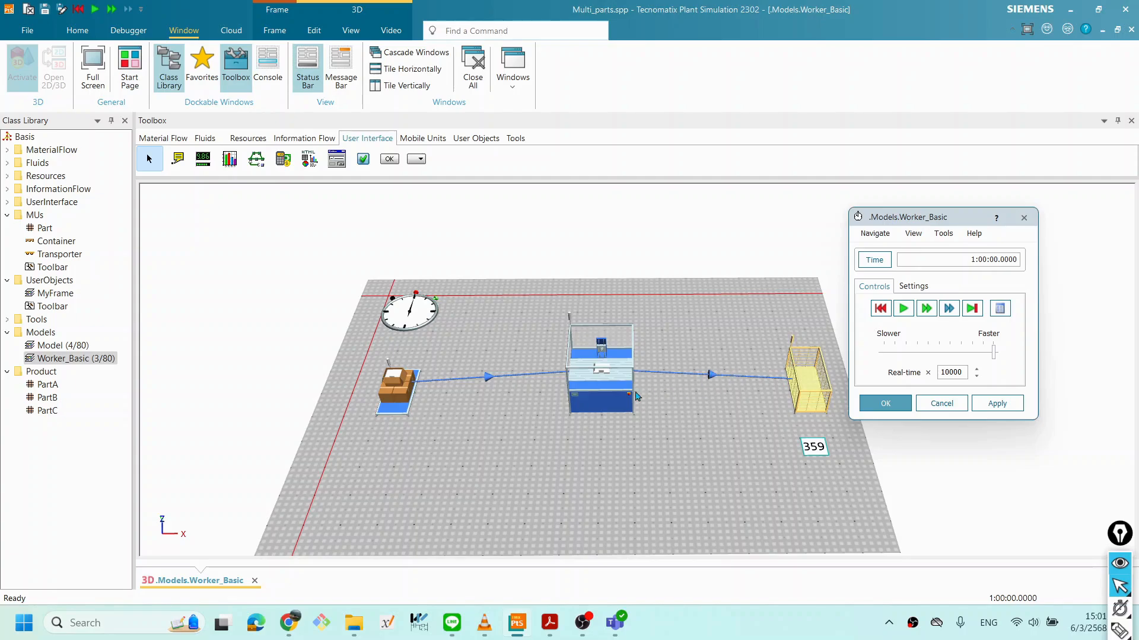
click(705, 380)
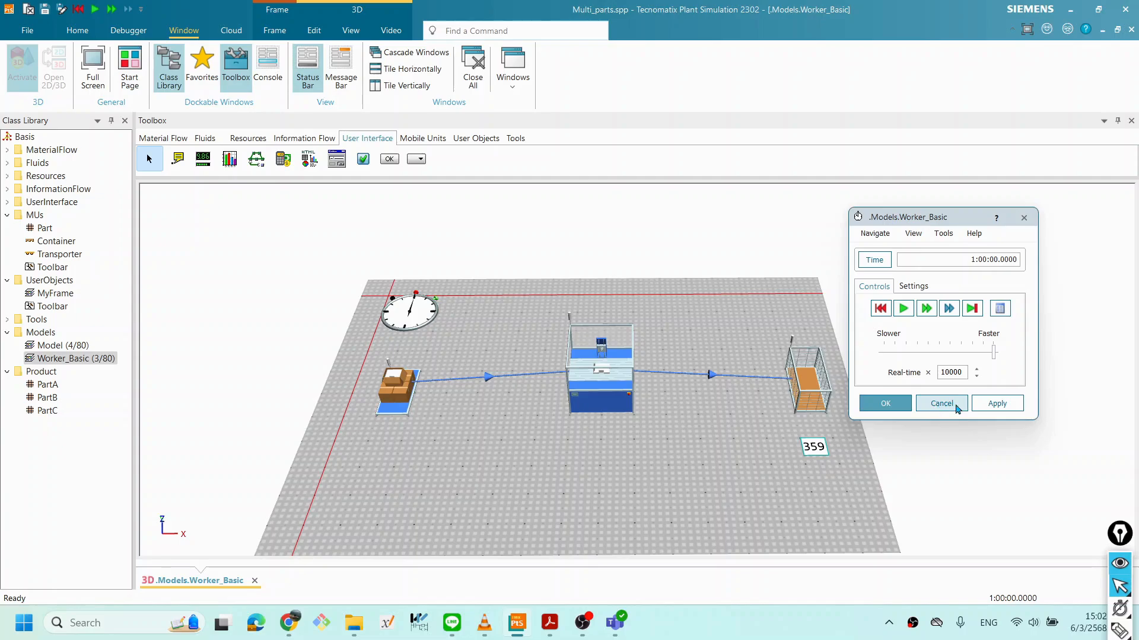
Step: Reset the simulation and close the EventController
click(880, 308)
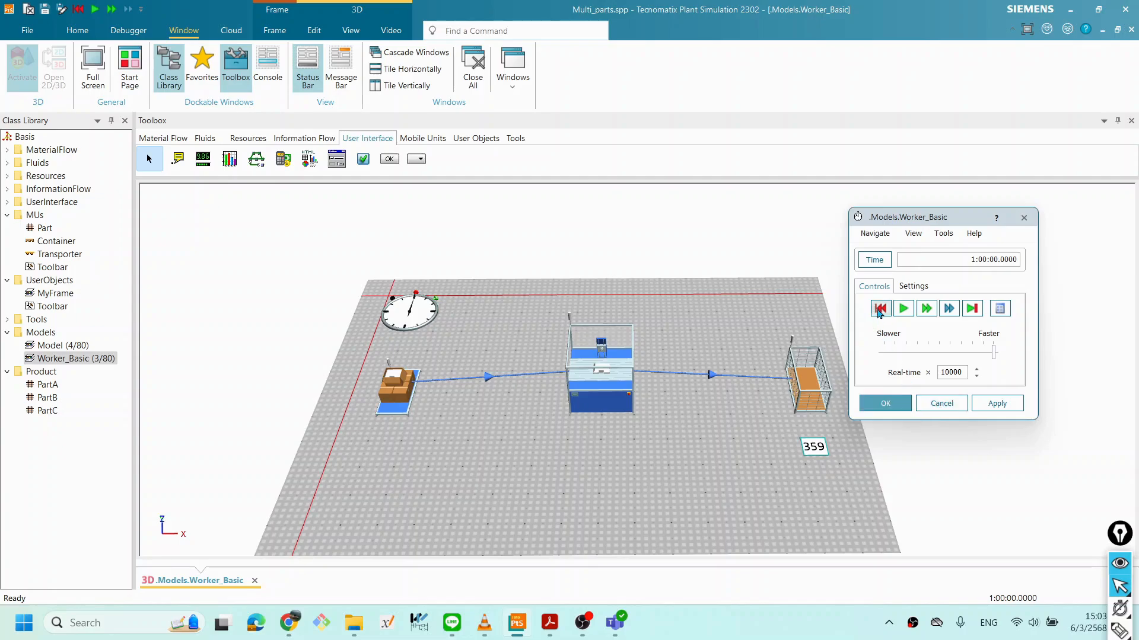
click(896, 406)
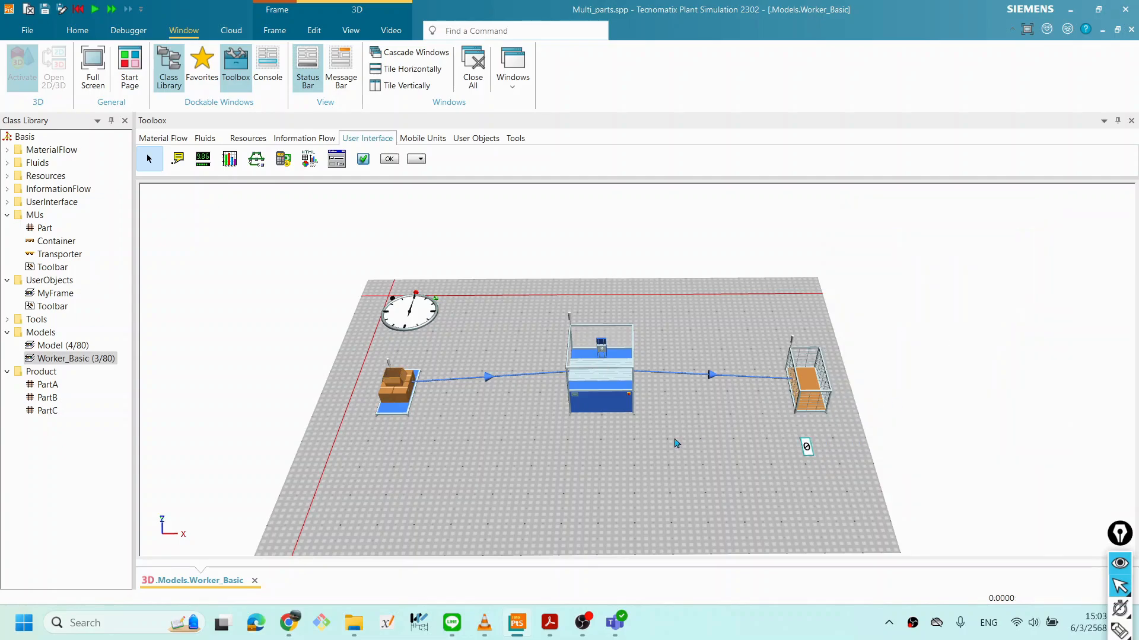
mouse_move(617, 455)
mouse_down()
mouse_move(625, 432)
mouse_move(605, 432)
mouse_move(674, 427)
mouse_move(623, 439)
mouse_up()
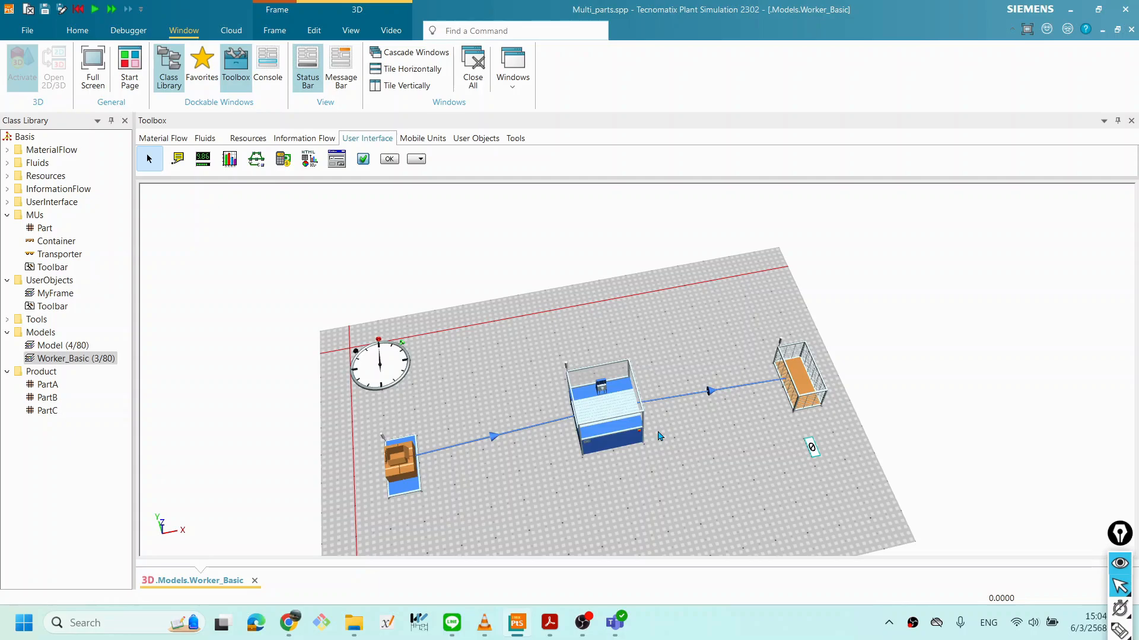
Step: Insert a Broker into the frame behind the line, just left of the Station
click(246, 141)
drag(312, 169, 341, 205)
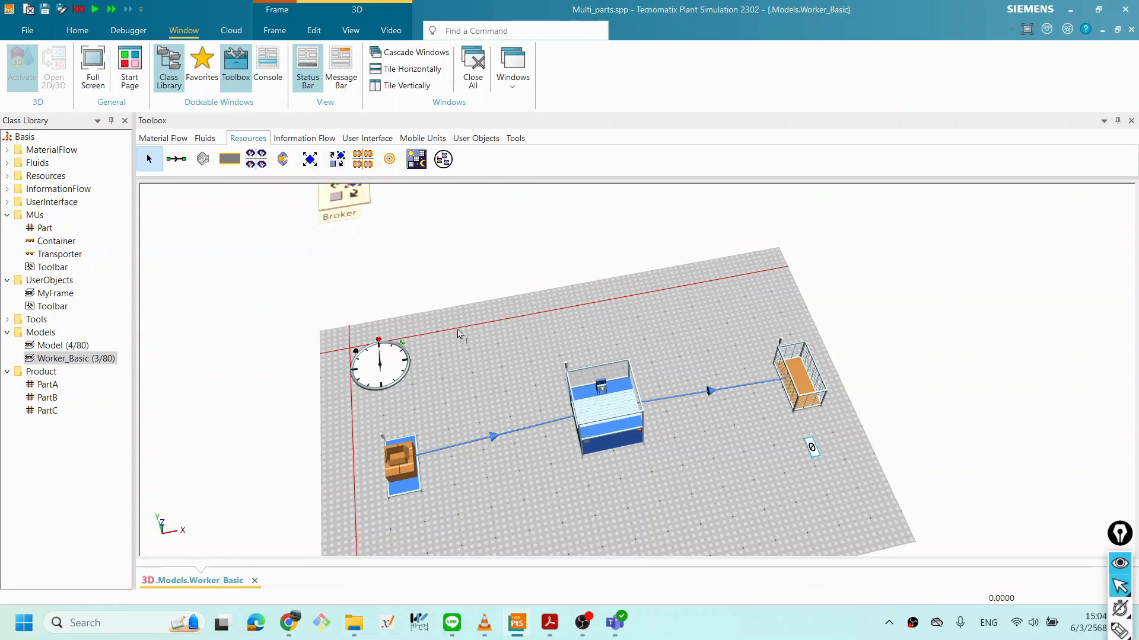
drag(457, 329, 525, 347)
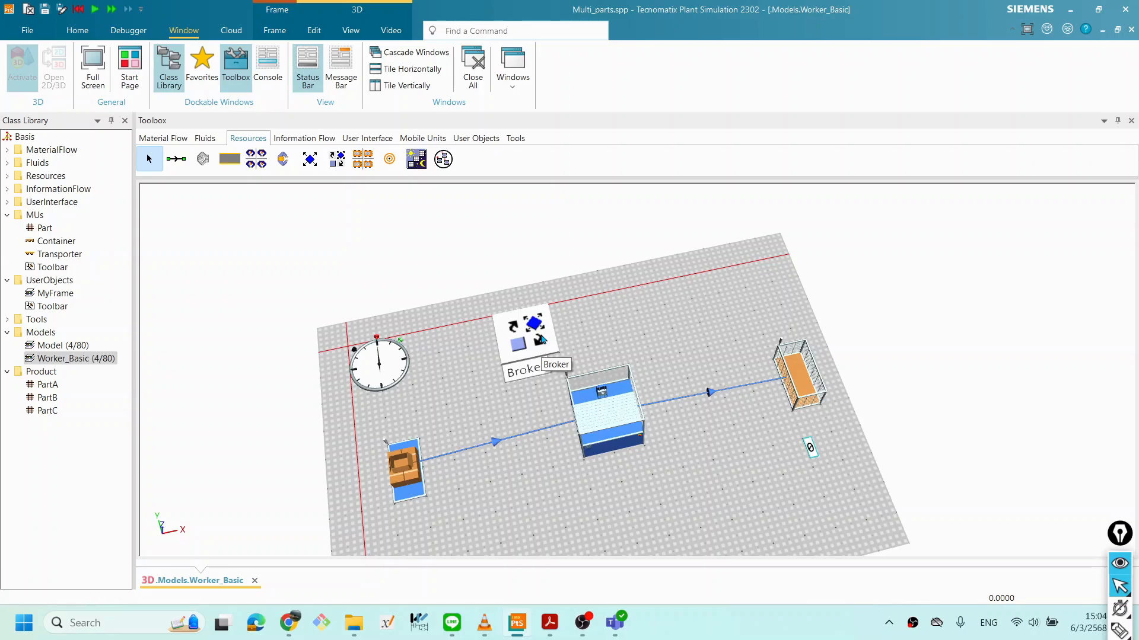
Step: Insert a WorkerPool between the EventController and the Broker, moved slightly clear of the clock
click(257, 158)
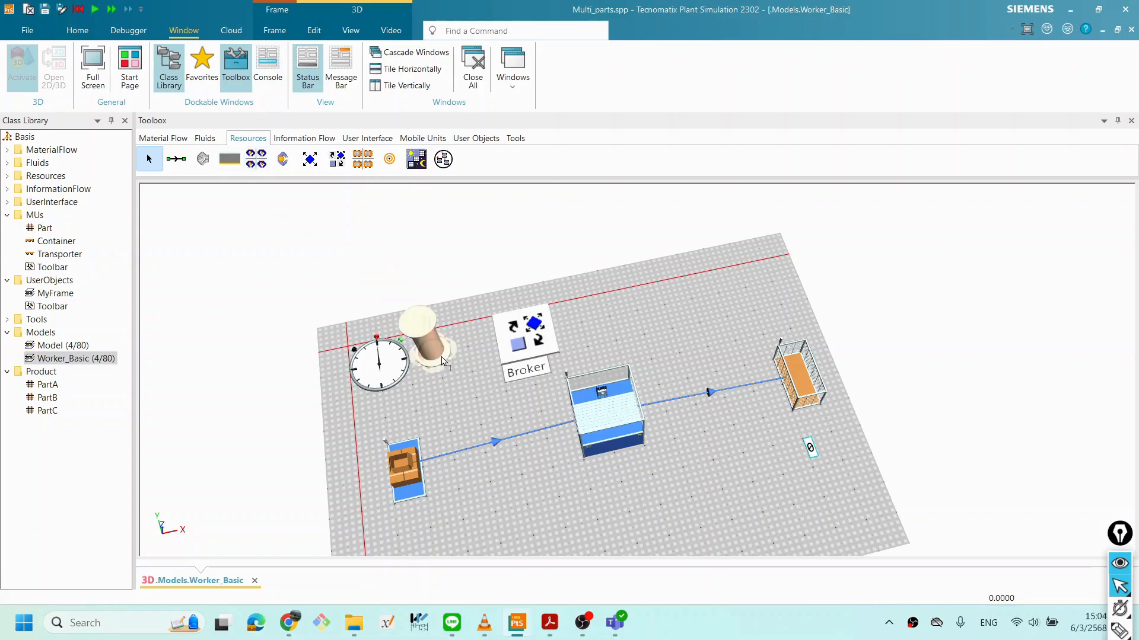
click(471, 349)
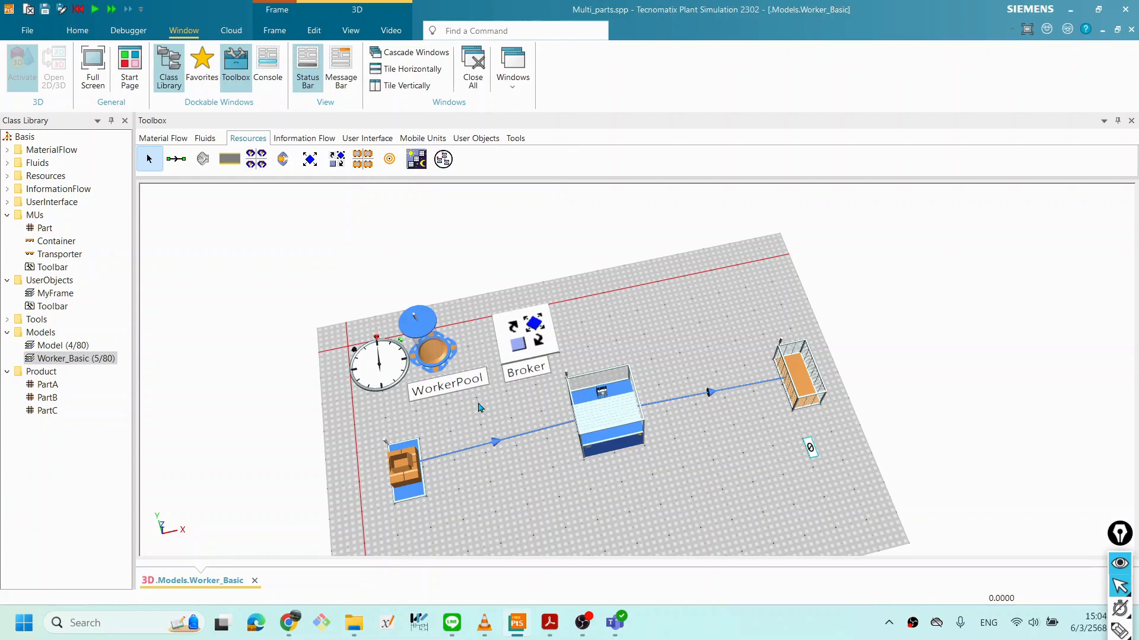
click(439, 363)
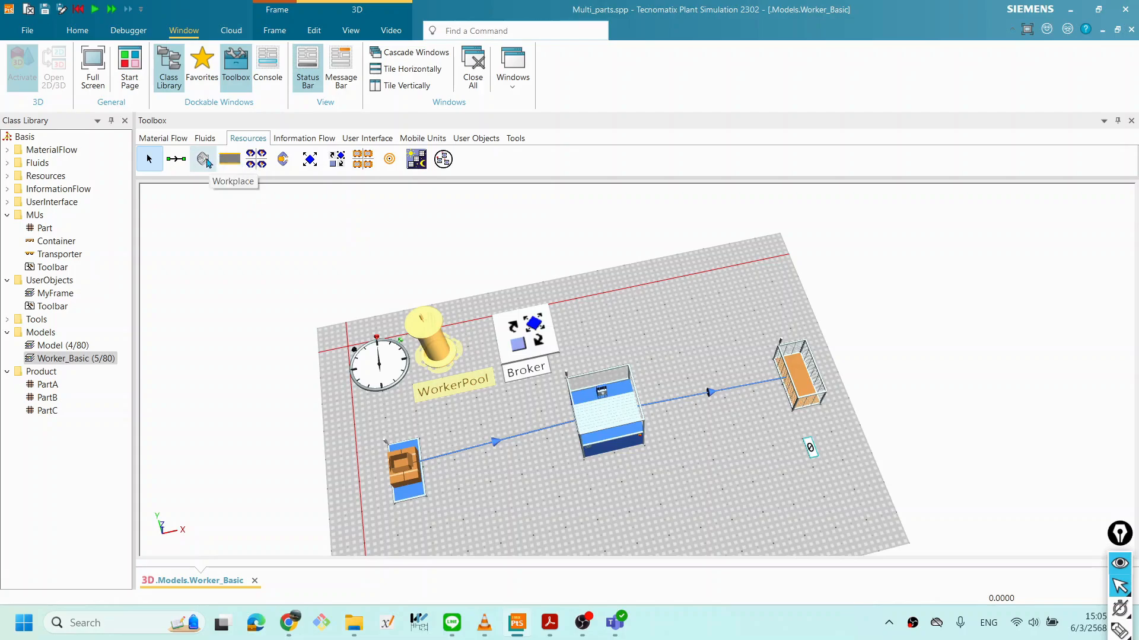
Step: Attach a Workplace to the front of the Source and activate its Transport Importer
drag(220, 153, 427, 525)
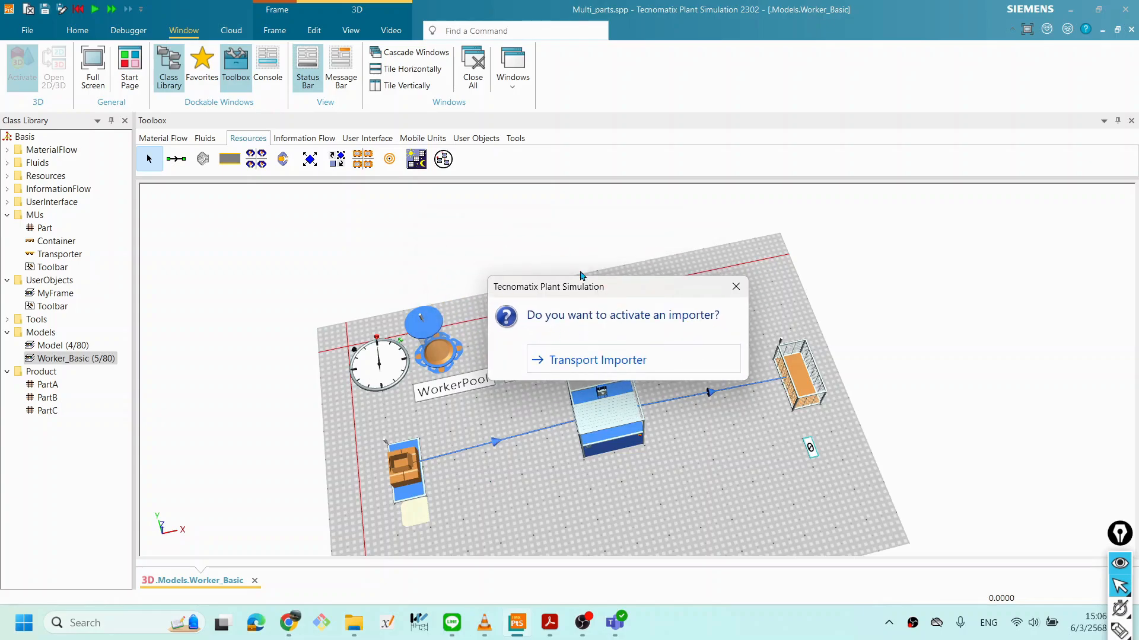
drag(638, 298, 617, 309)
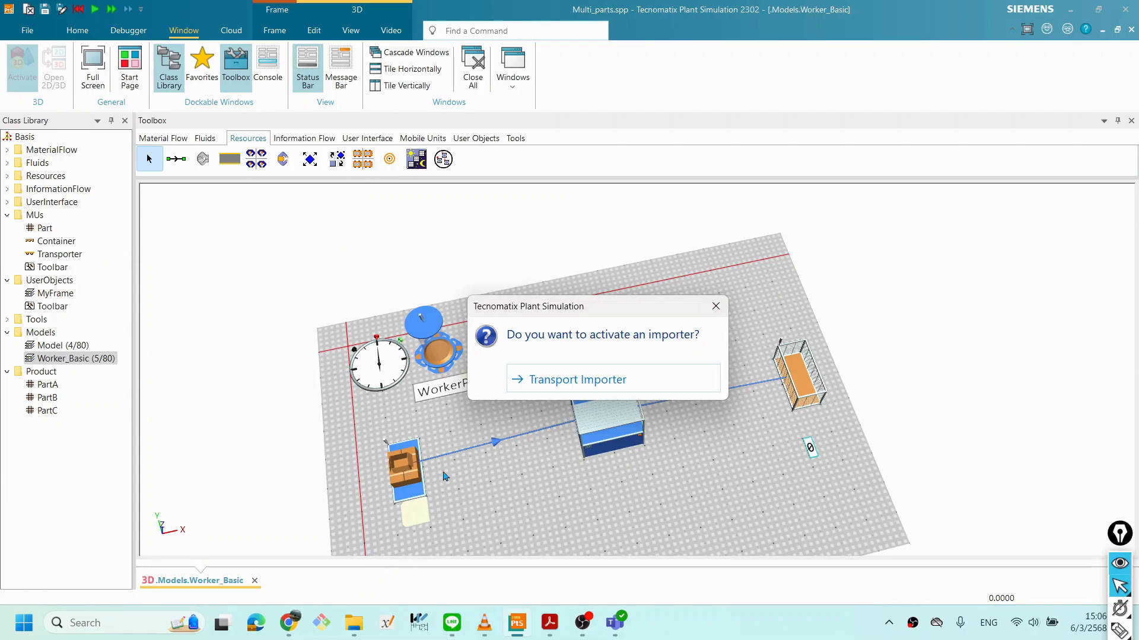
click(569, 386)
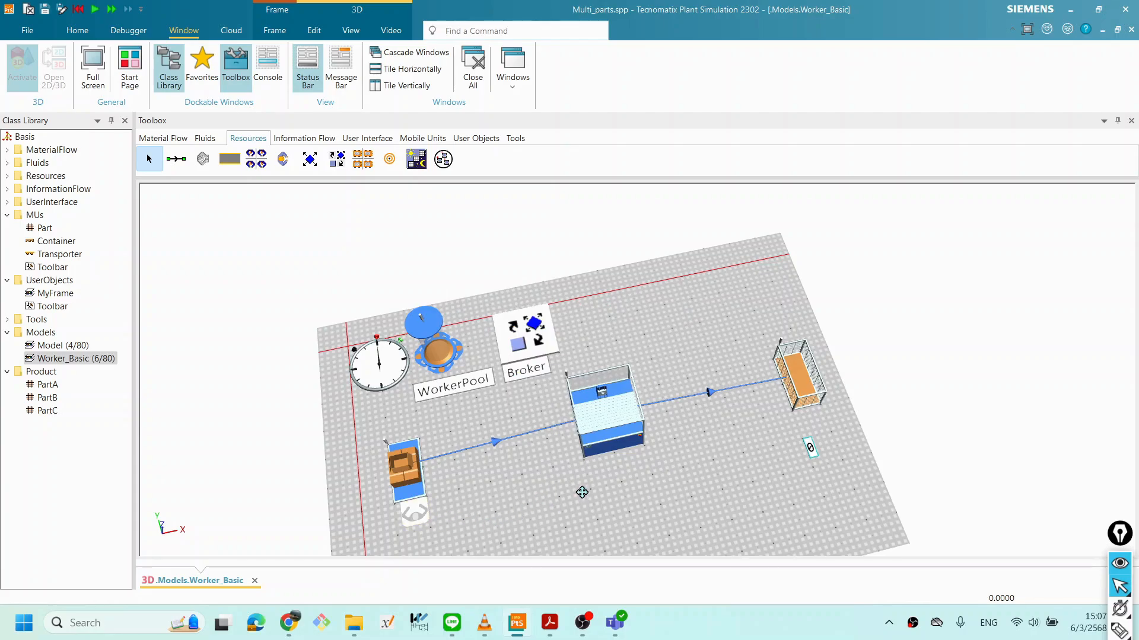
drag(582, 492, 599, 510)
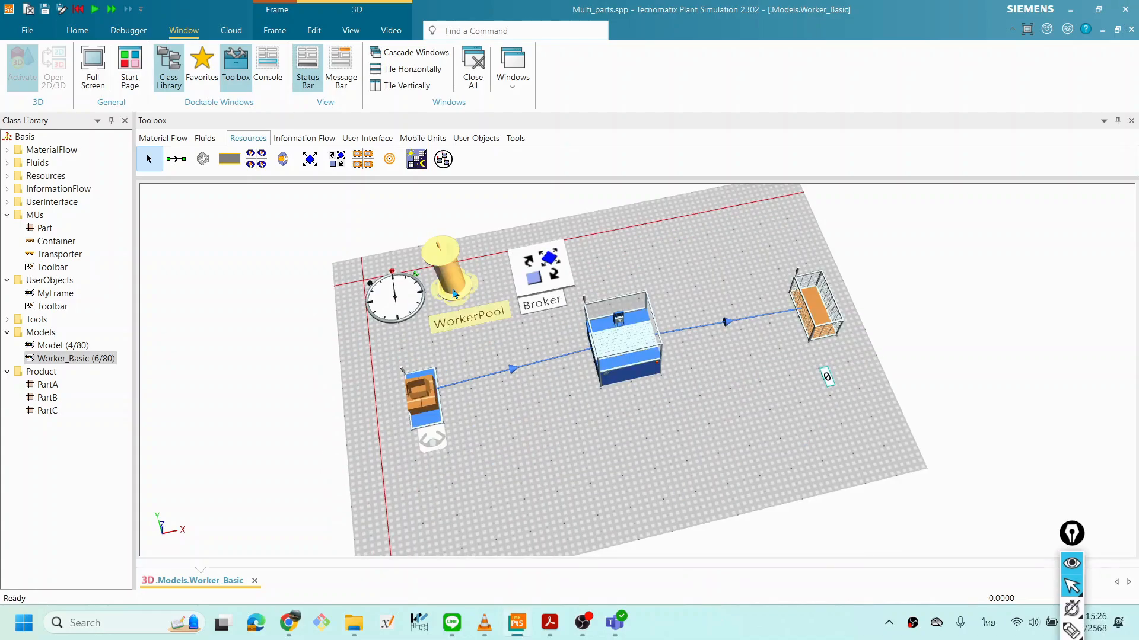
Step: Examine the WorkerPool's creation table for the worker type and amount, and close the table
double_click(455, 293)
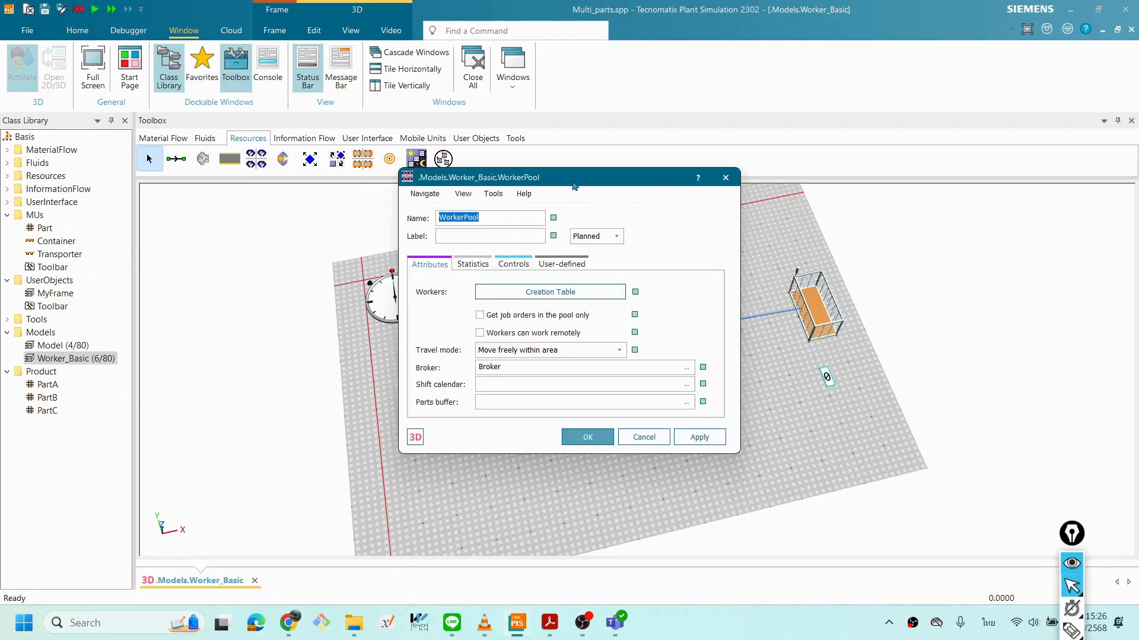
mouse_move(574, 186)
mouse_down()
mouse_move(604, 203)
mouse_move(582, 198)
mouse_up()
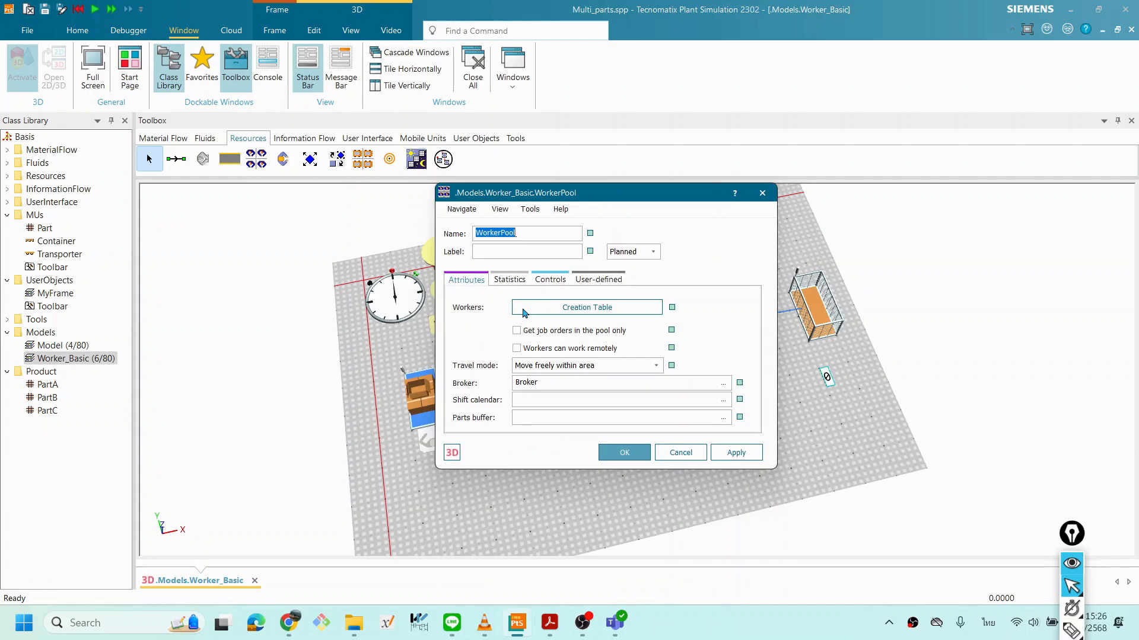
click(621, 309)
drag(468, 216, 501, 279)
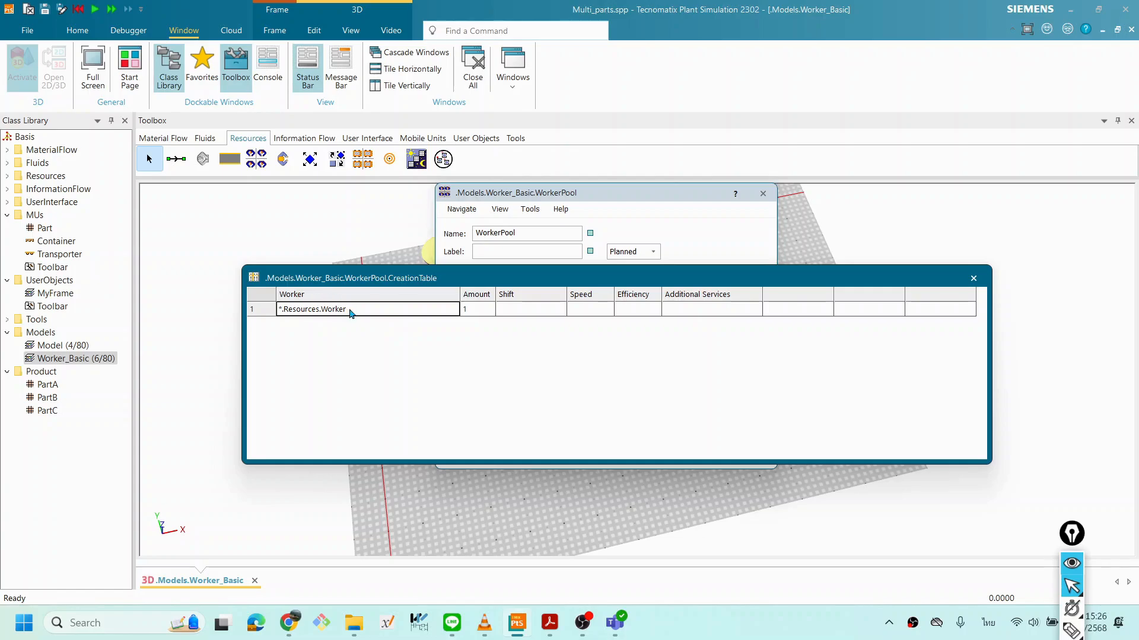
mouse_move(530, 272)
mouse_down()
mouse_move(1071, 330)
mouse_move(518, 275)
mouse_up()
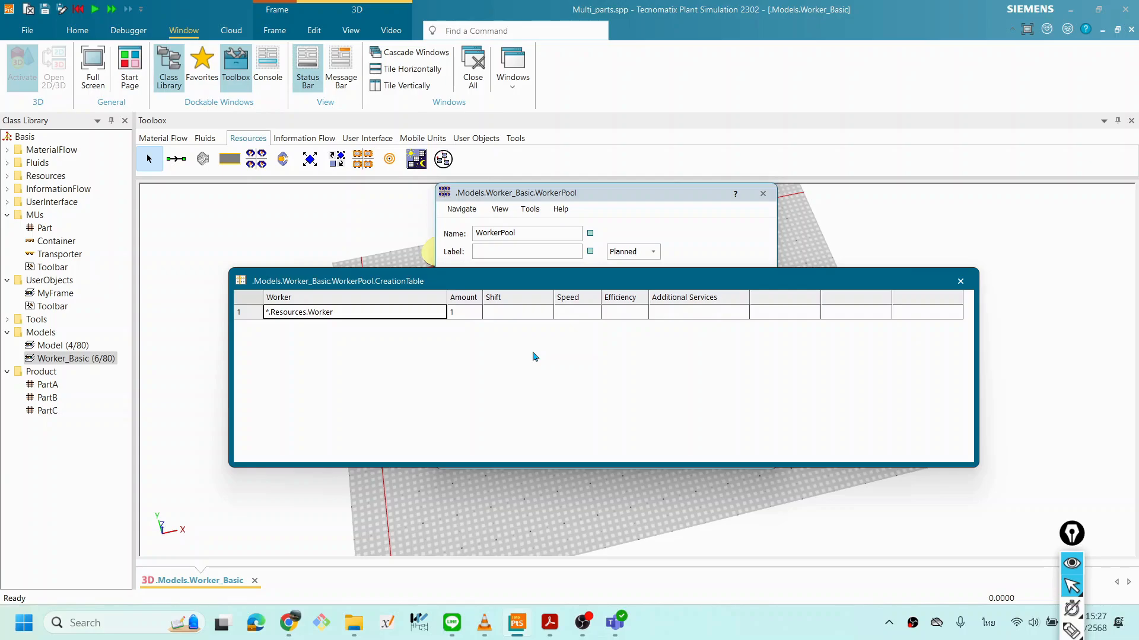
click(960, 281)
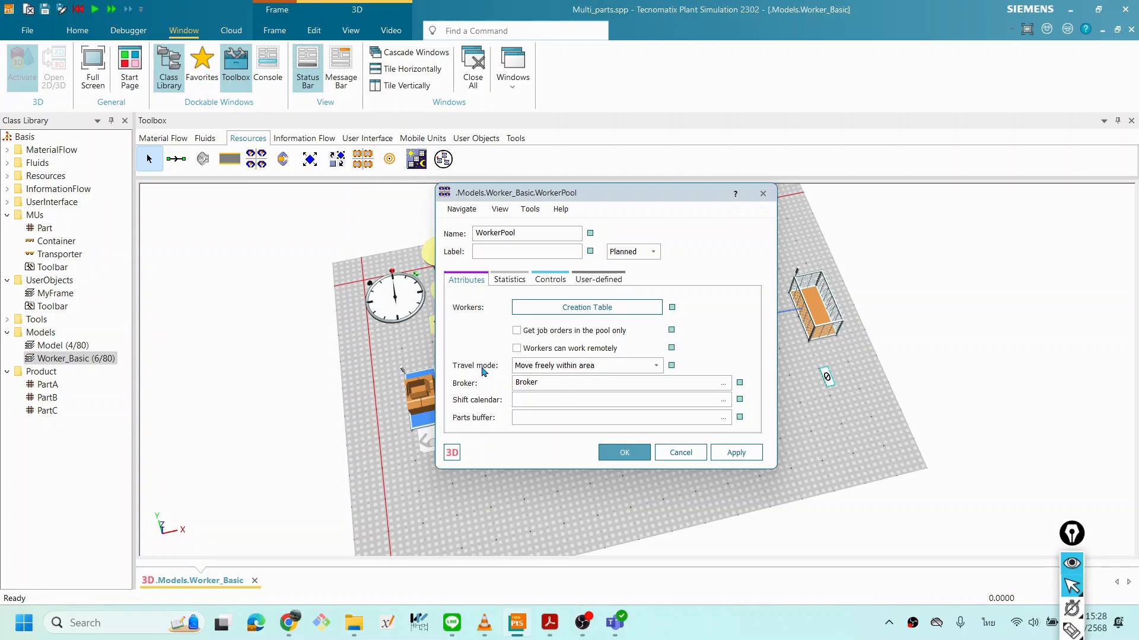
Step: Check which Broker is assigned to the WorkerPool and close its settings
click(552, 384)
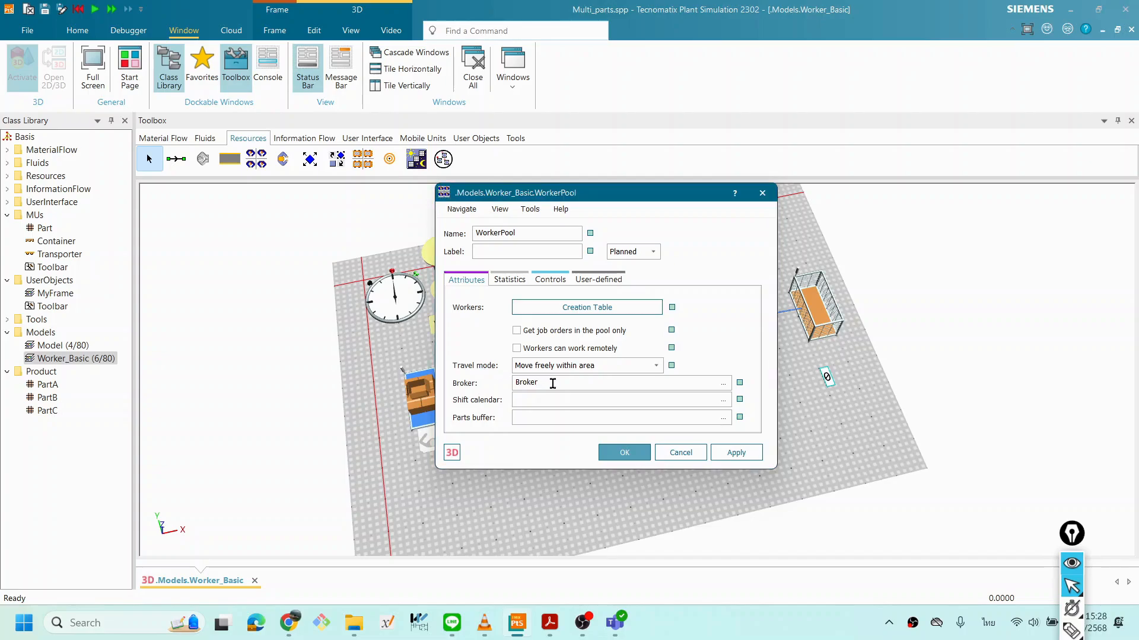
drag(625, 197, 812, 200)
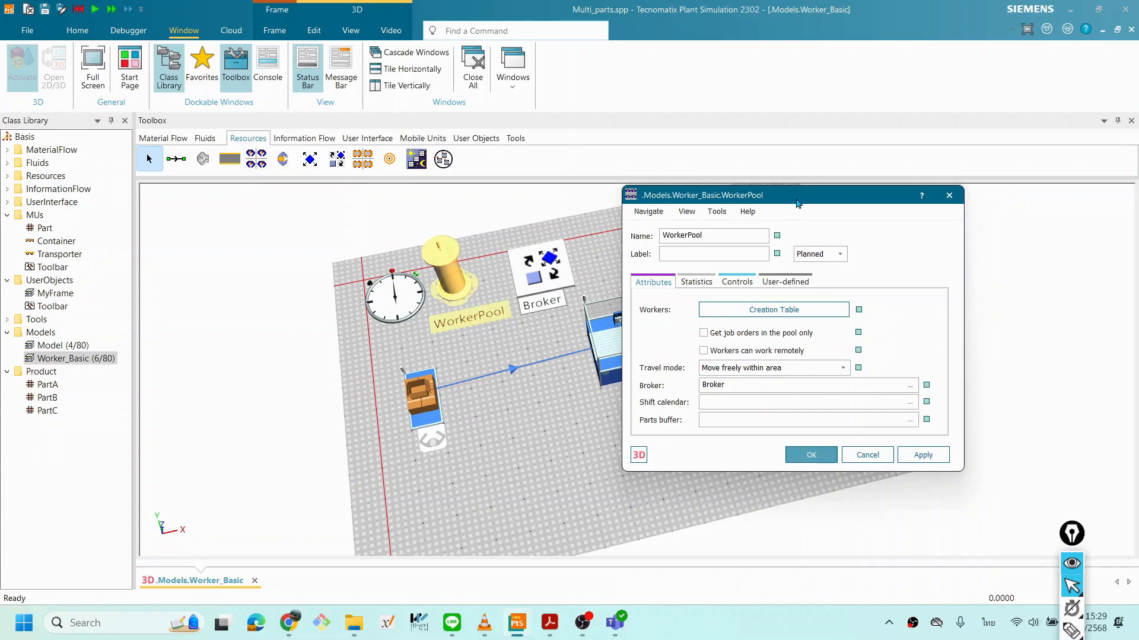
click(803, 455)
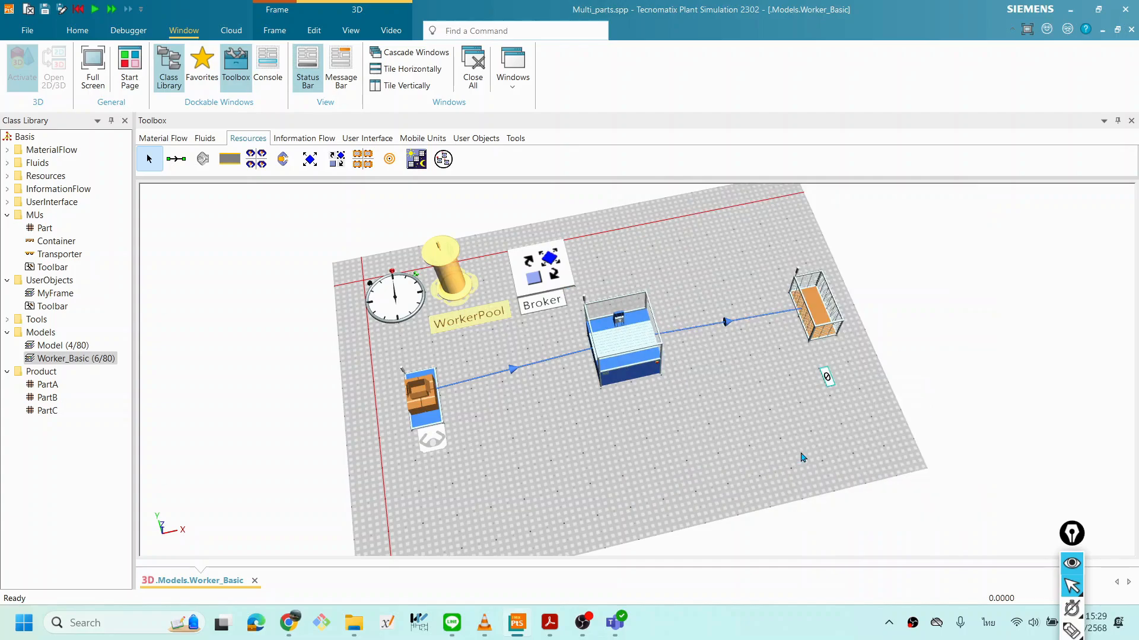
Step: Review the Station's Importer settings for processing and its processing time, and close its settings
double_click(646, 369)
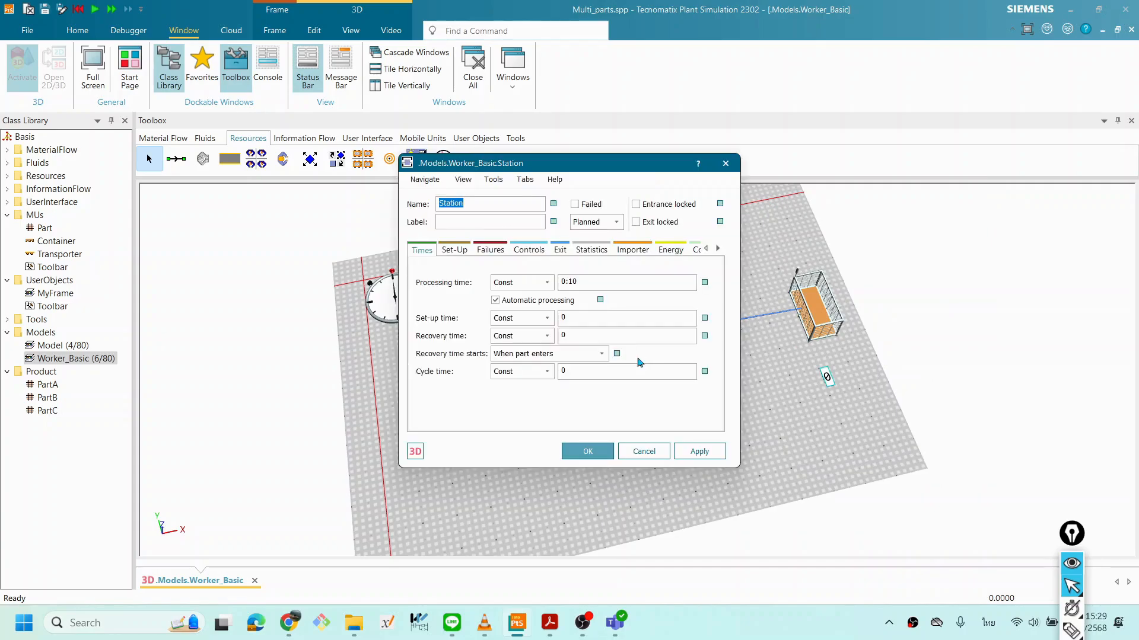
click(644, 252)
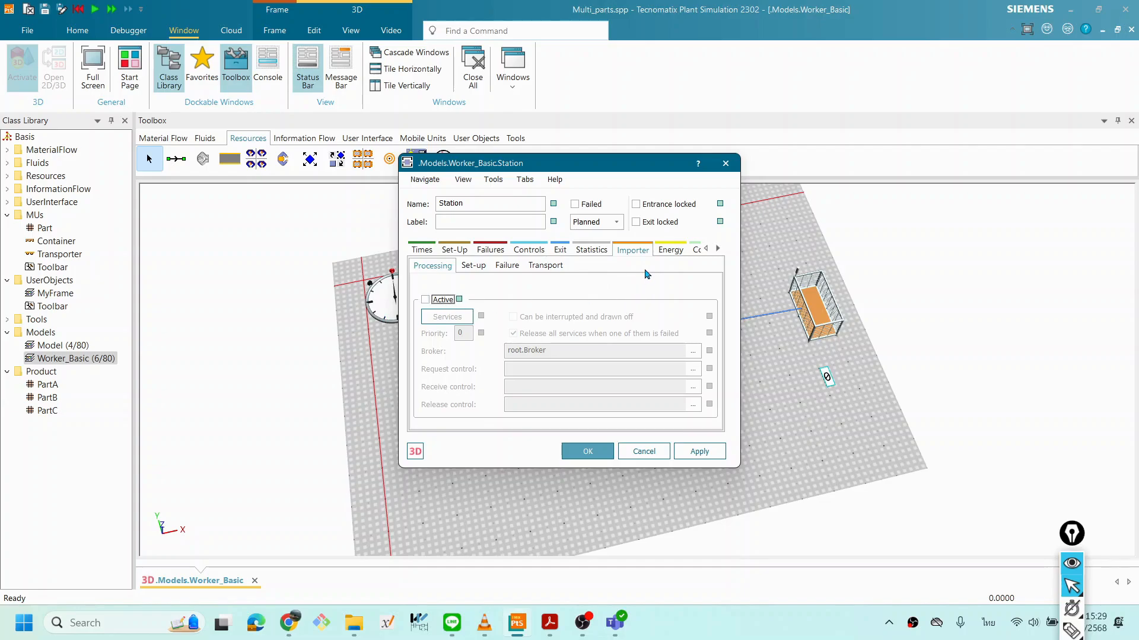
drag(600, 166, 850, 222)
drag(753, 222, 761, 301)
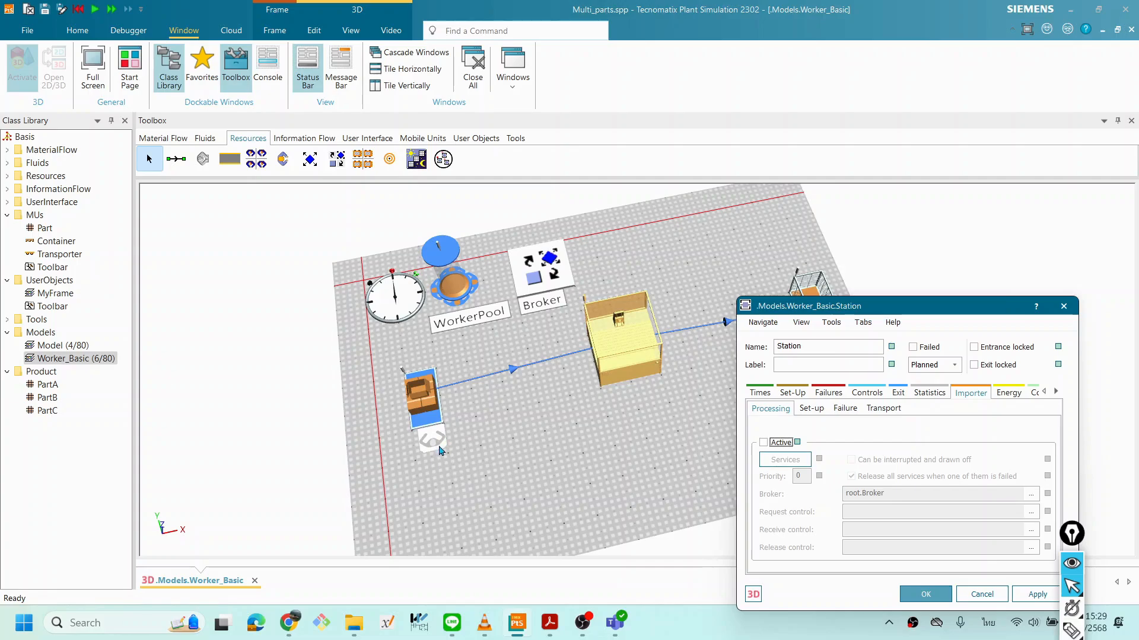
drag(802, 309, 842, 330)
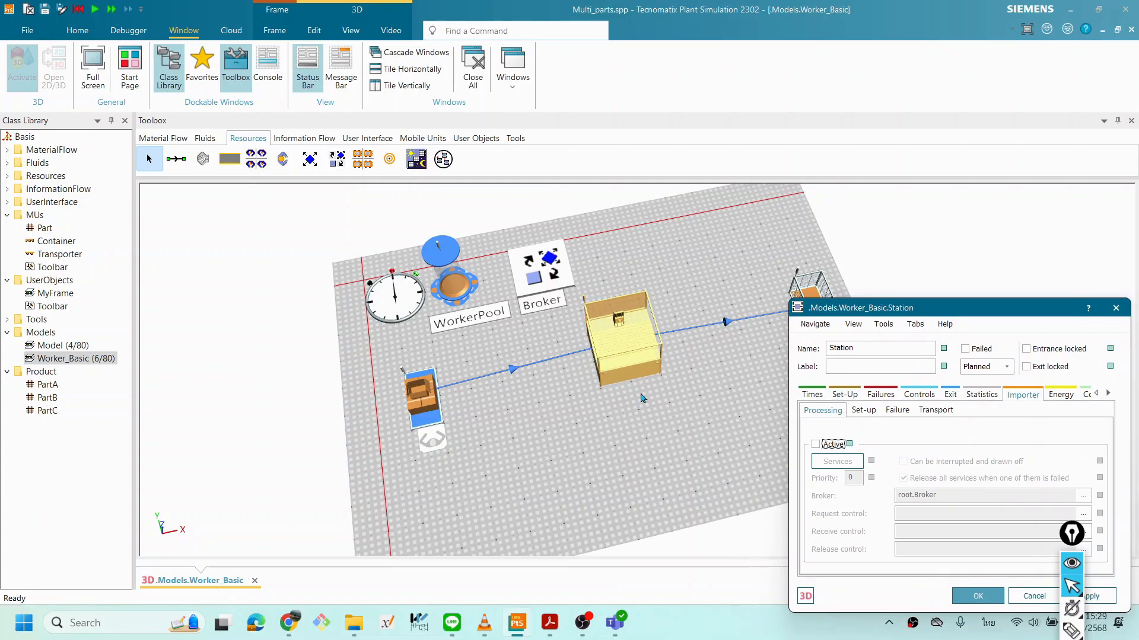
drag(879, 309, 592, 257)
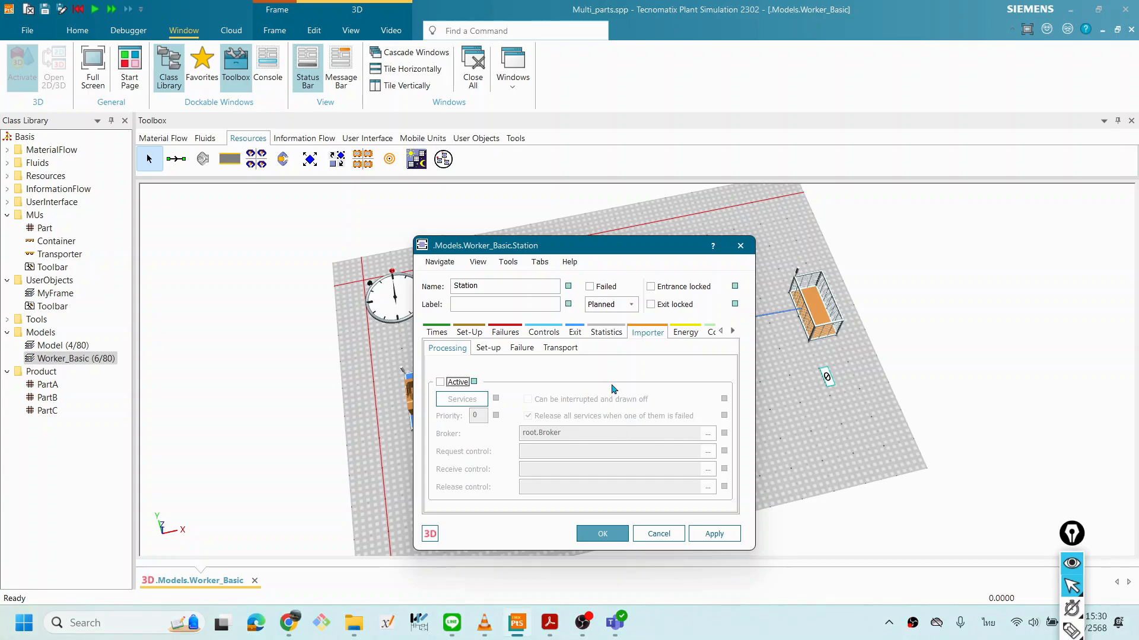
click(437, 333)
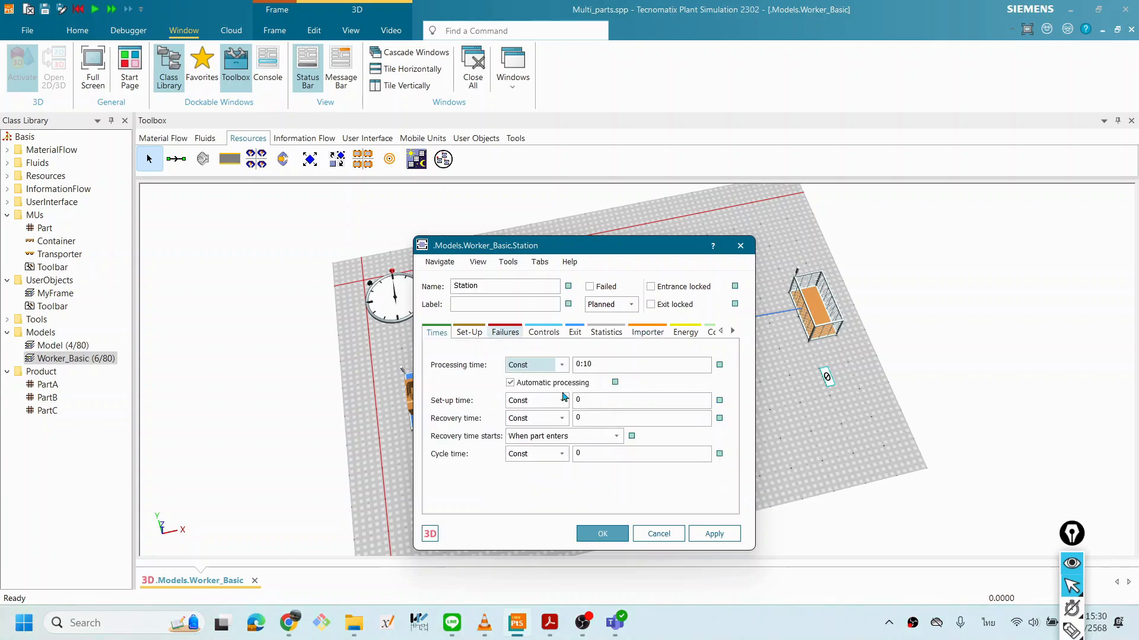
click(615, 536)
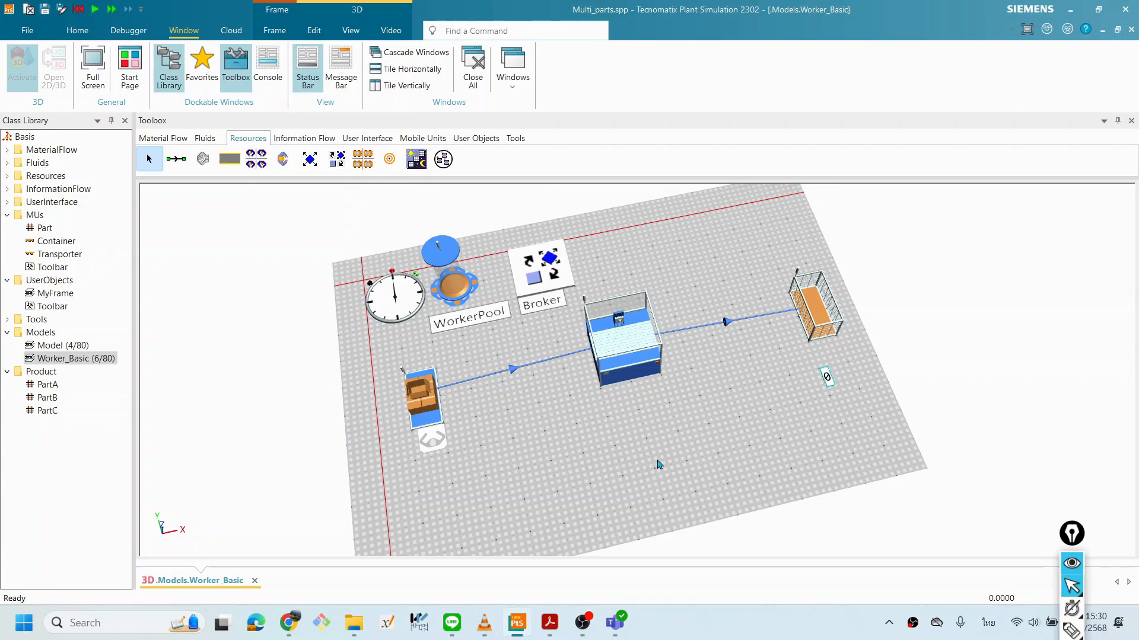
Step: Test-run the simulation from the EventController, read the error about the part's carrying destination, and stop the run
double_click(413, 295)
drag(933, 226, 1028, 276)
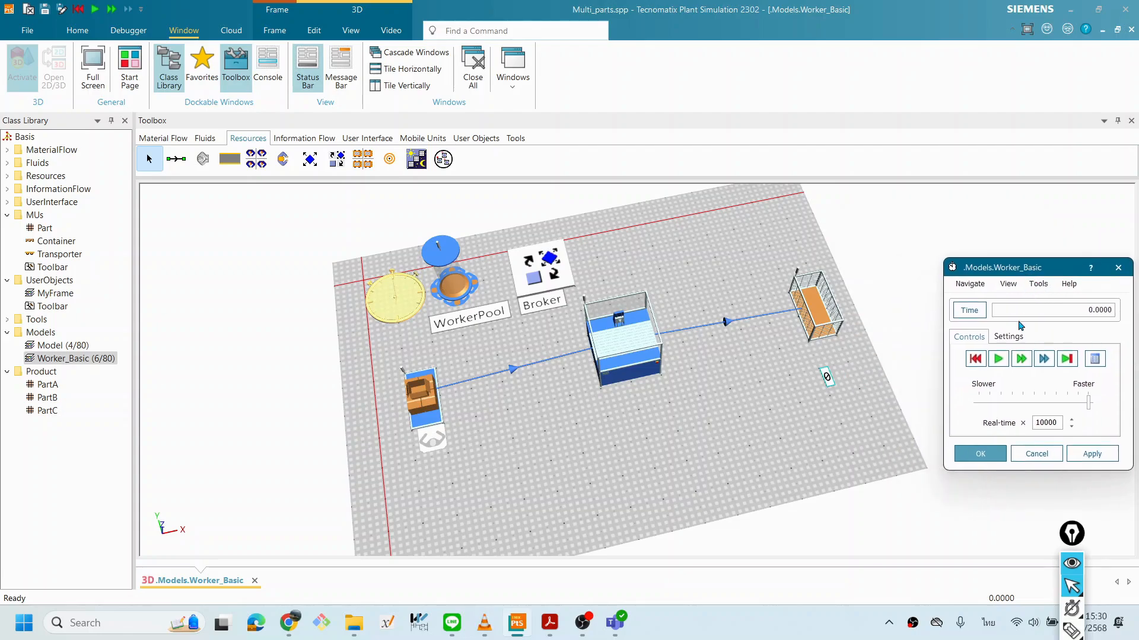
click(999, 360)
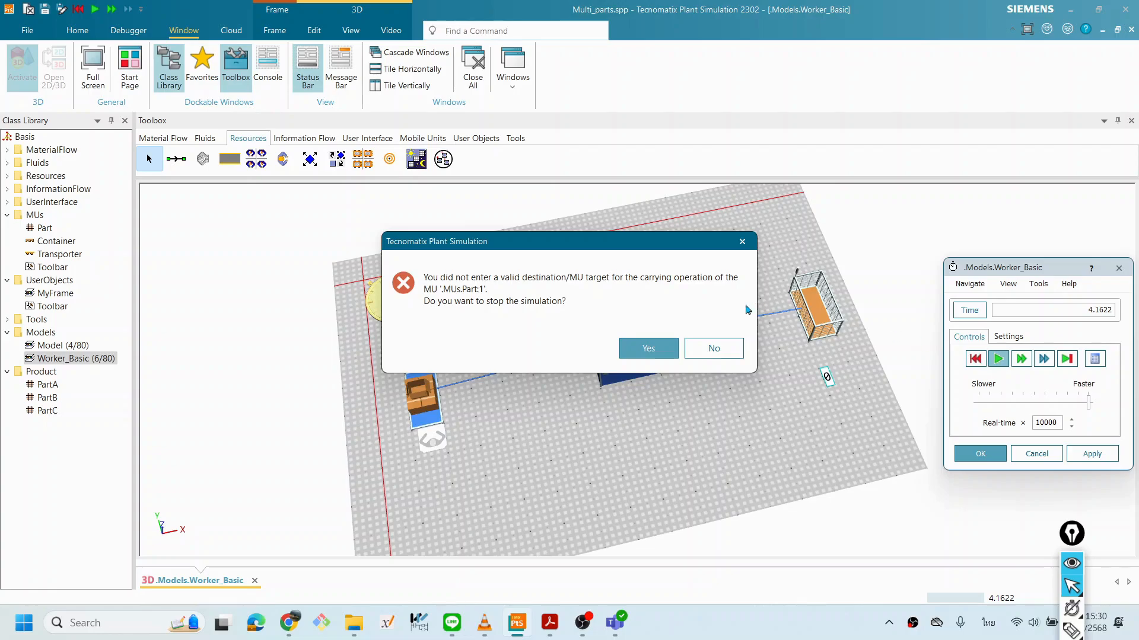
drag(580, 245, 658, 244)
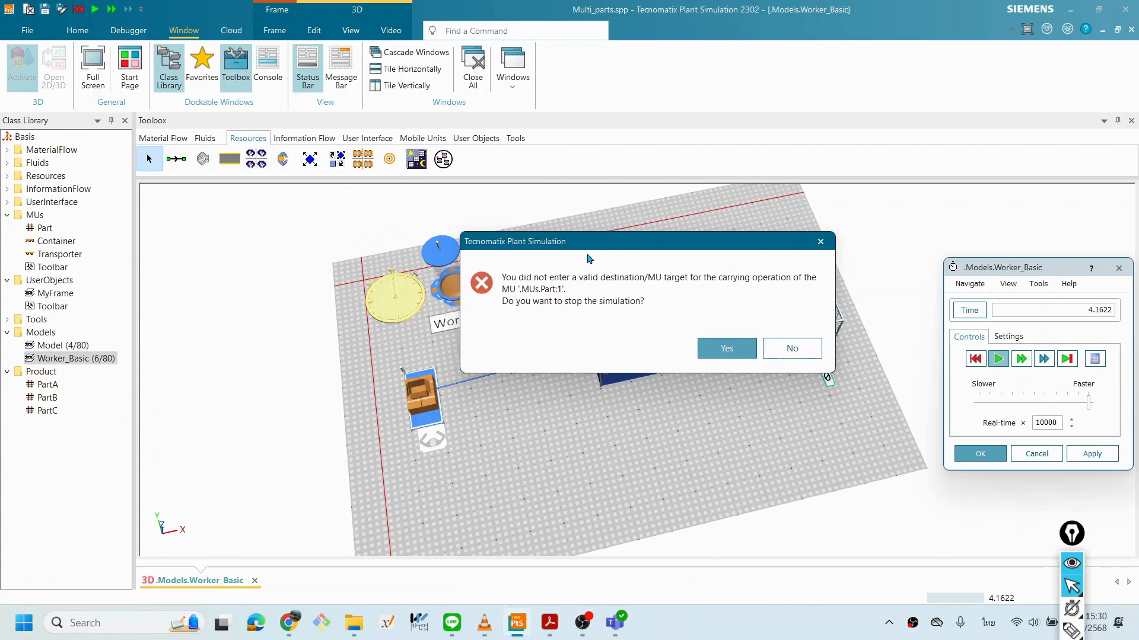
drag(588, 246, 538, 285)
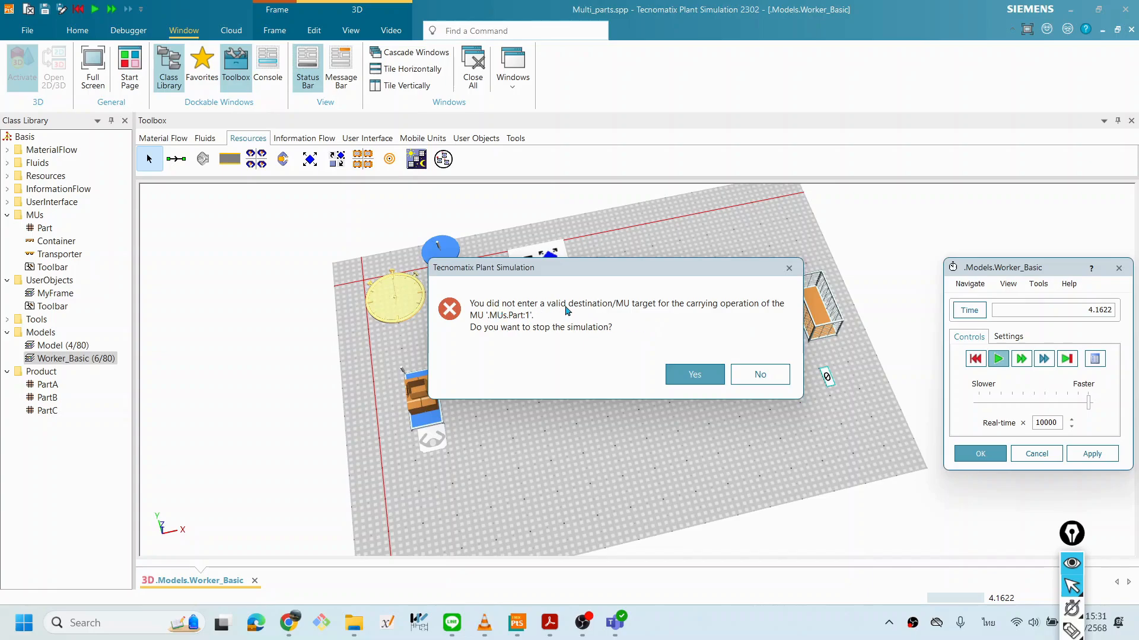
drag(659, 269, 432, 229)
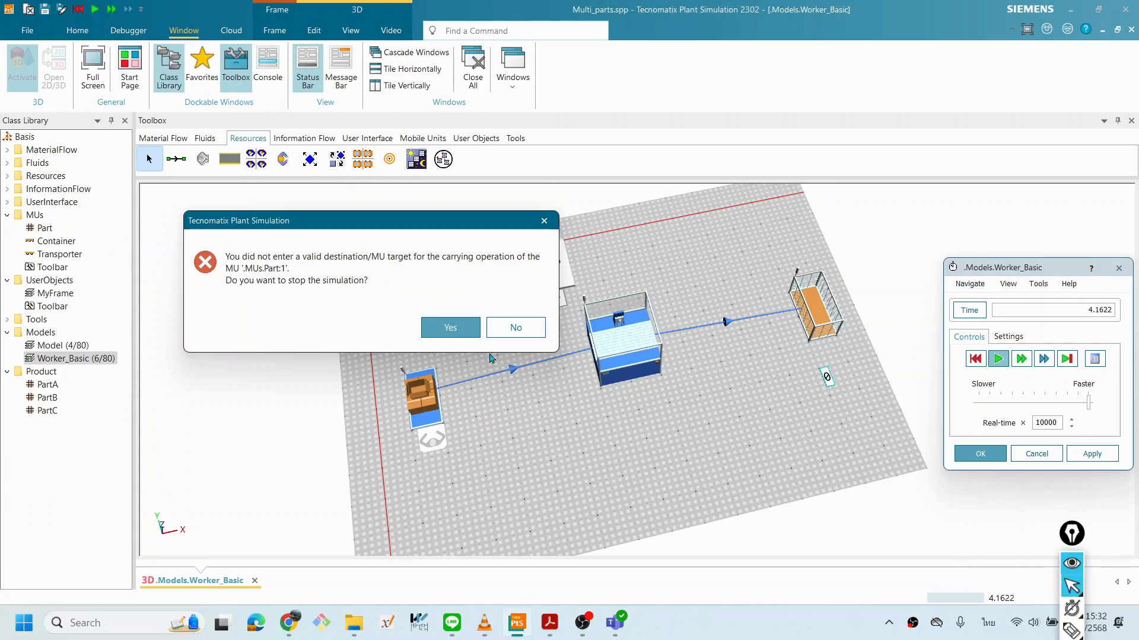
drag(402, 225, 965, 383)
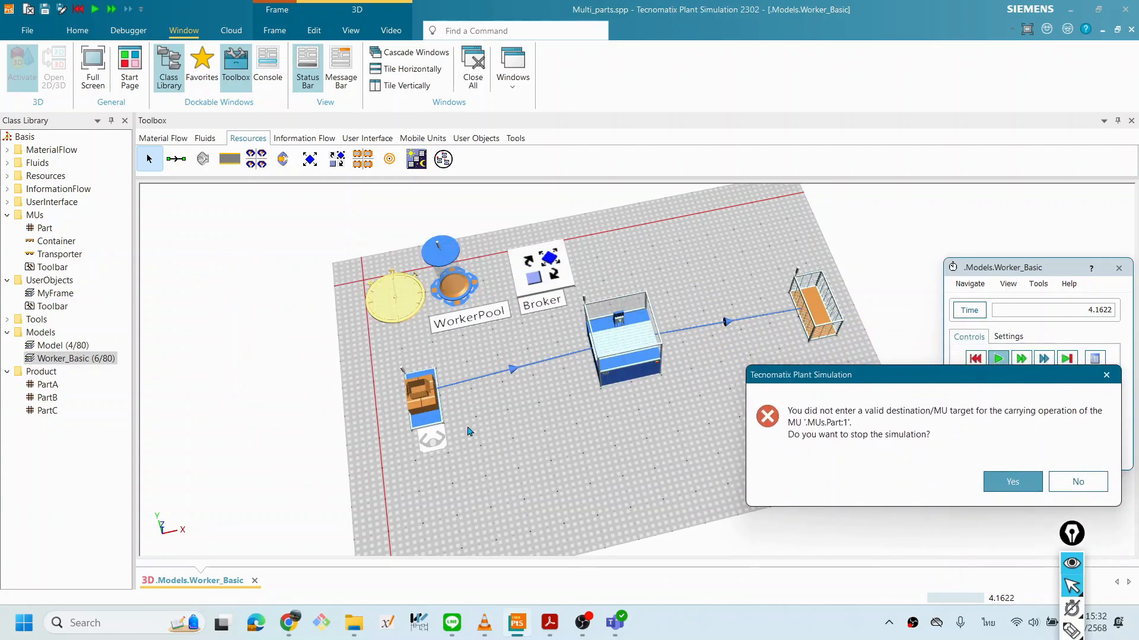
drag(790, 377, 663, 375)
click(878, 478)
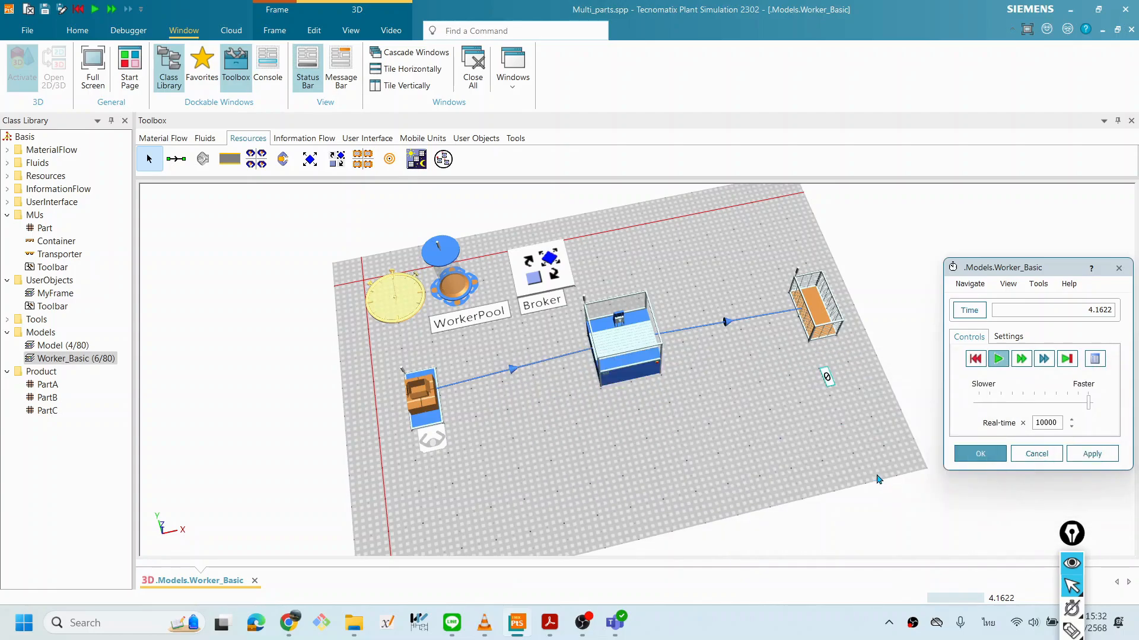
Step: Examine the worker standing at the Source's Workplace from several angles and close the EventController
scroll(675, 464, up, 5)
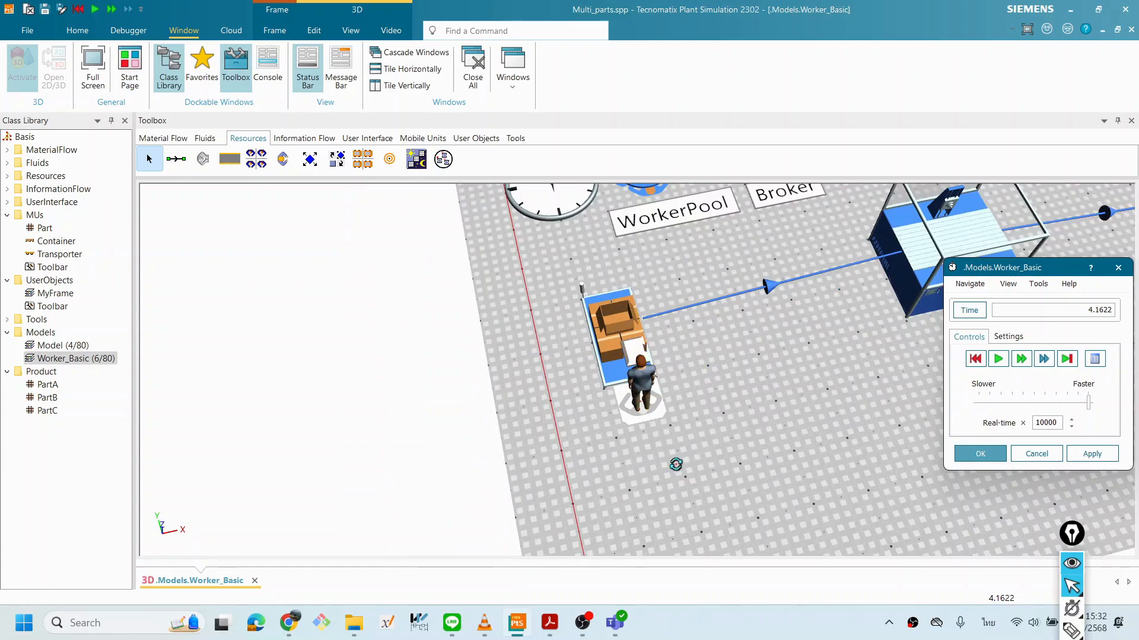
drag(675, 465, 731, 457)
drag(668, 414, 638, 353)
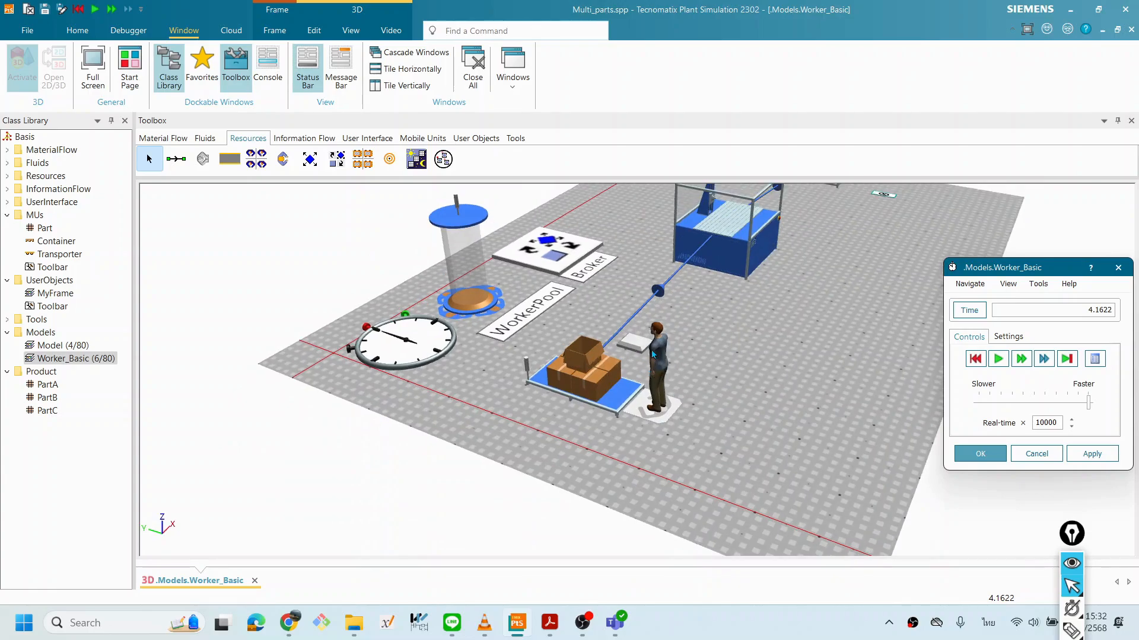
drag(766, 380, 719, 369)
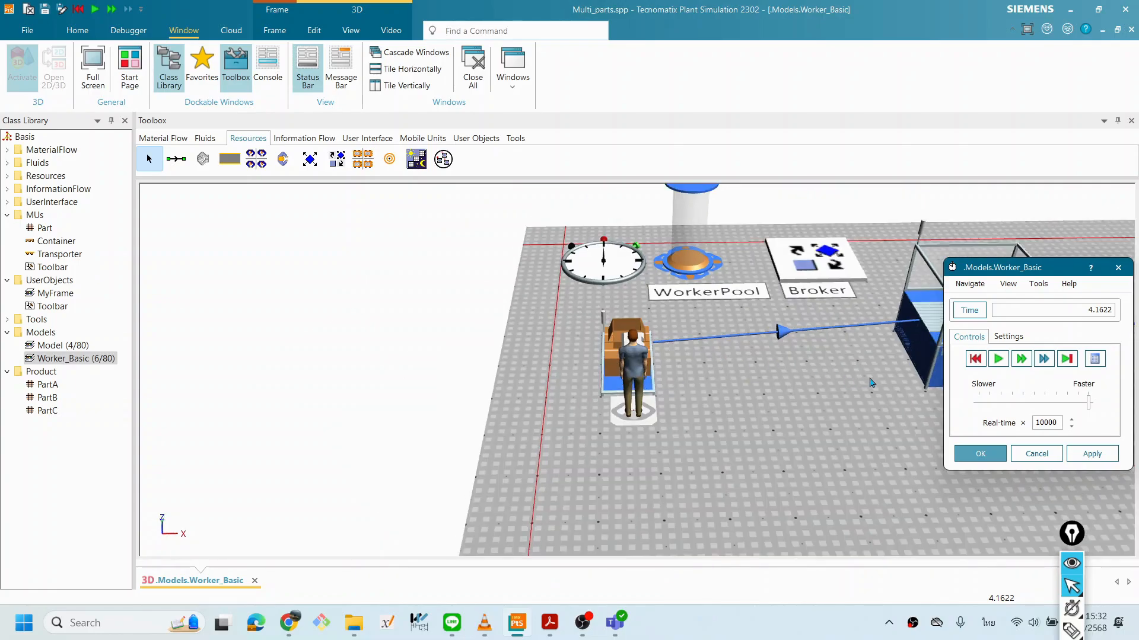
drag(1015, 267, 1029, 372)
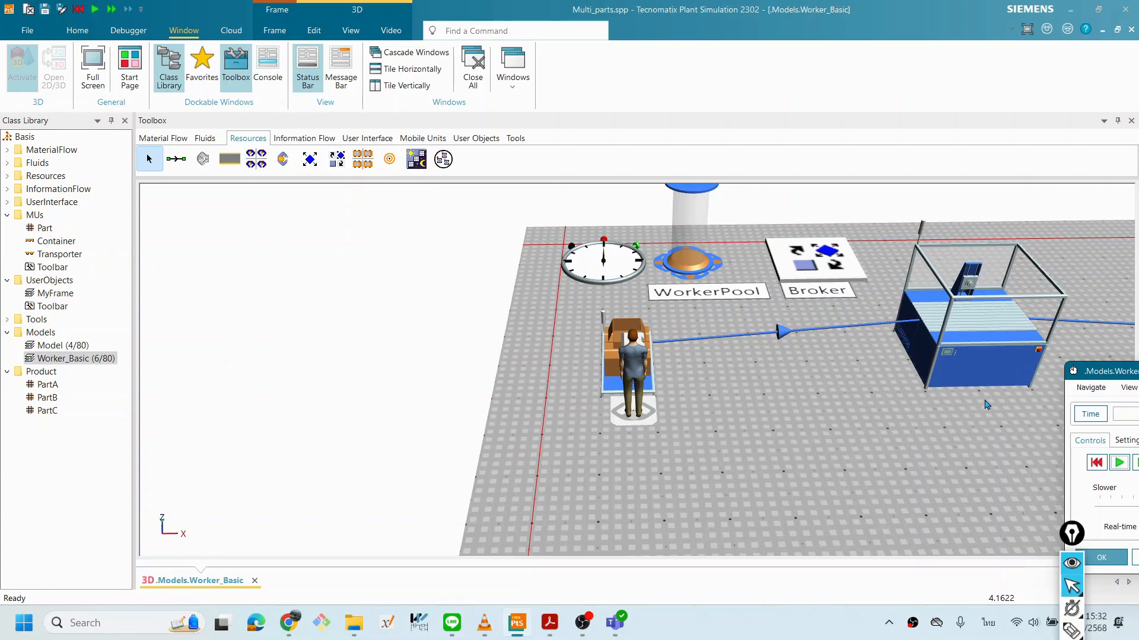
scroll(899, 389, down, 3)
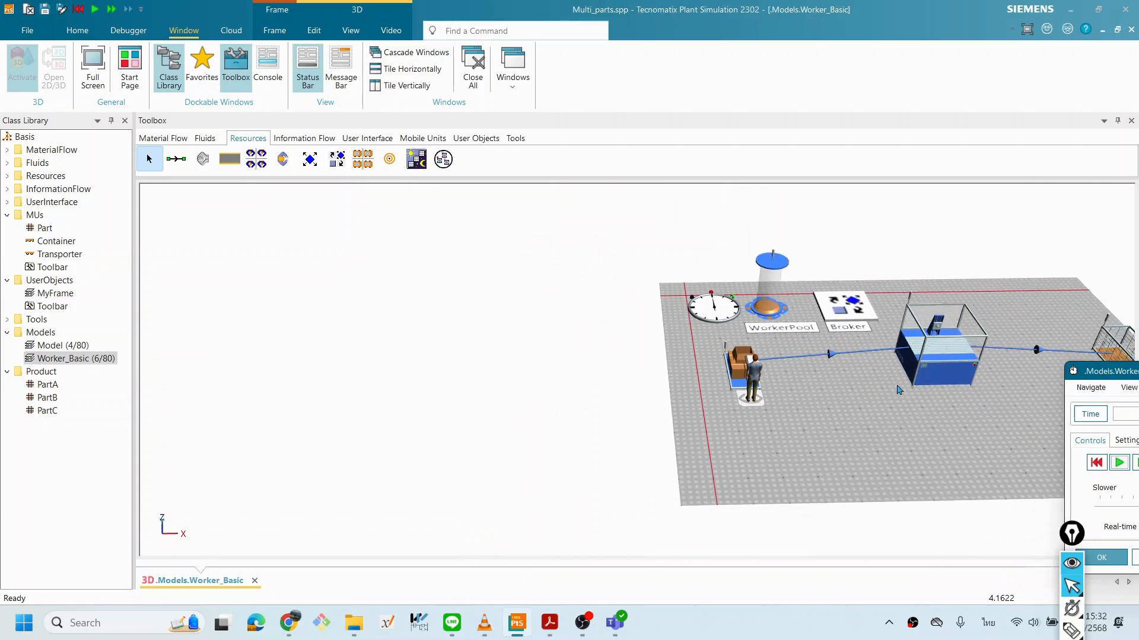
drag(910, 391, 564, 374)
drag(437, 407, 439, 415)
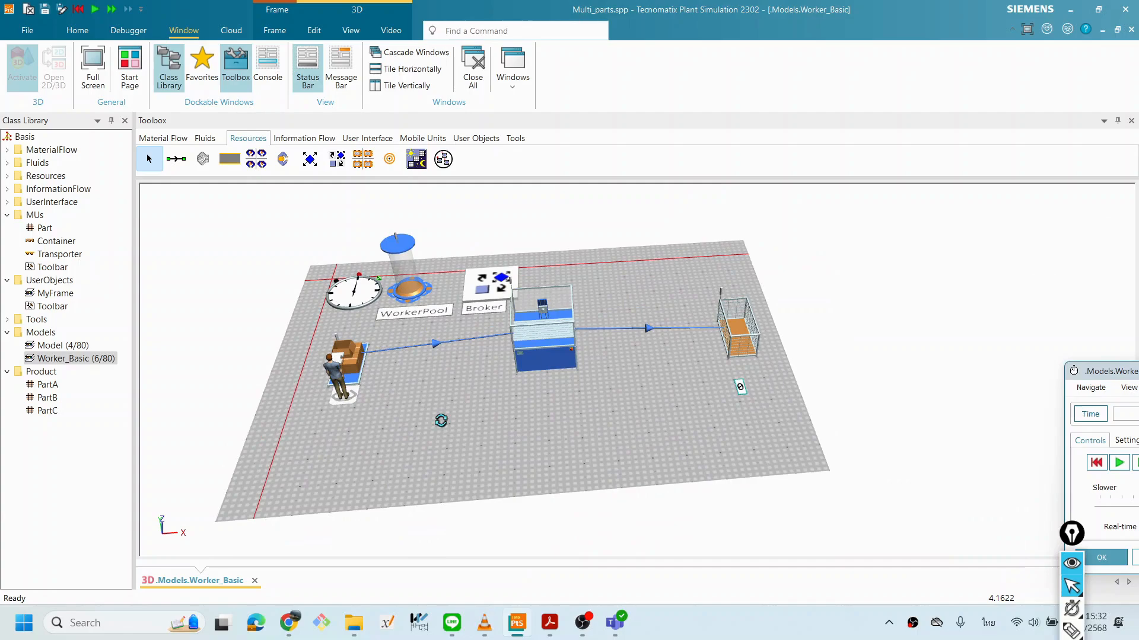
drag(1096, 376, 705, 251)
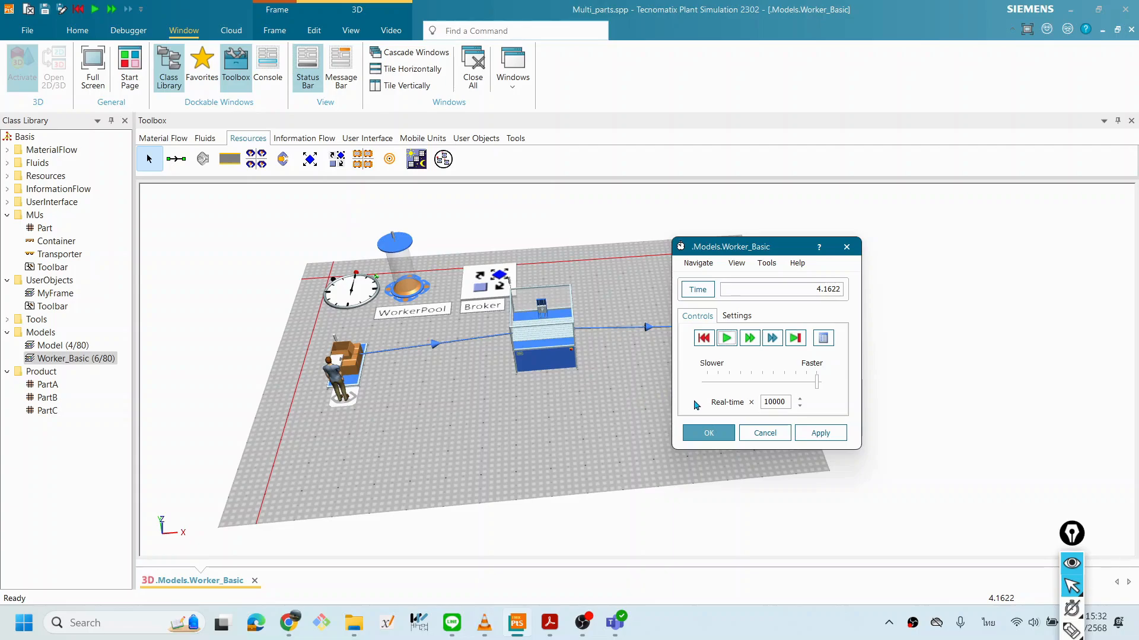
click(707, 432)
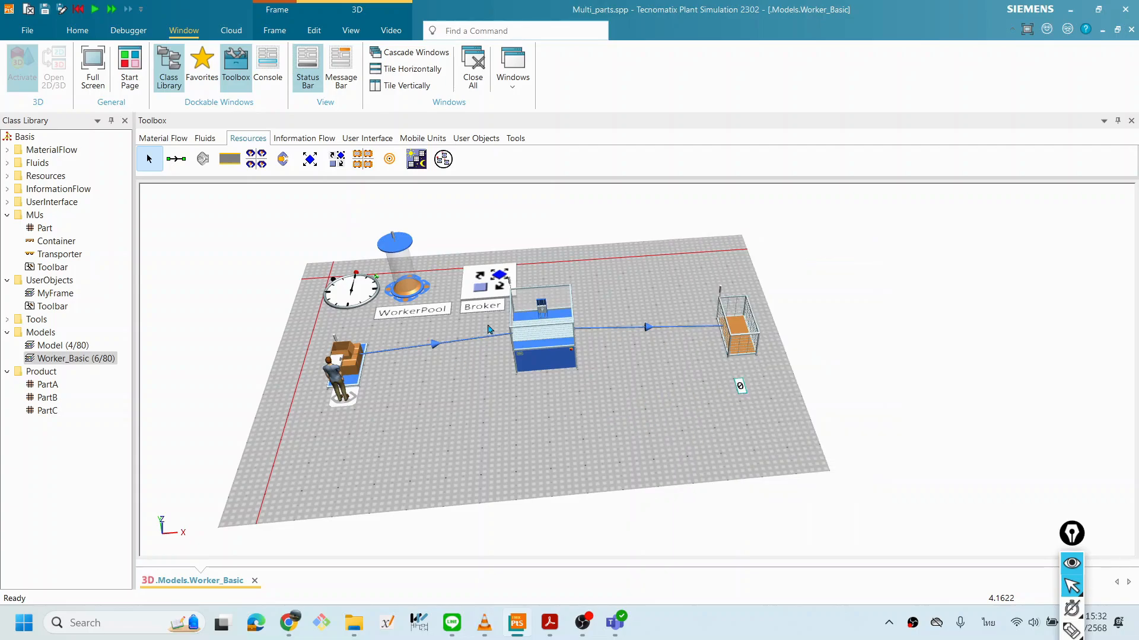
Step: Reset the simulation in the EventController and move its window clear of the line
double_click(365, 292)
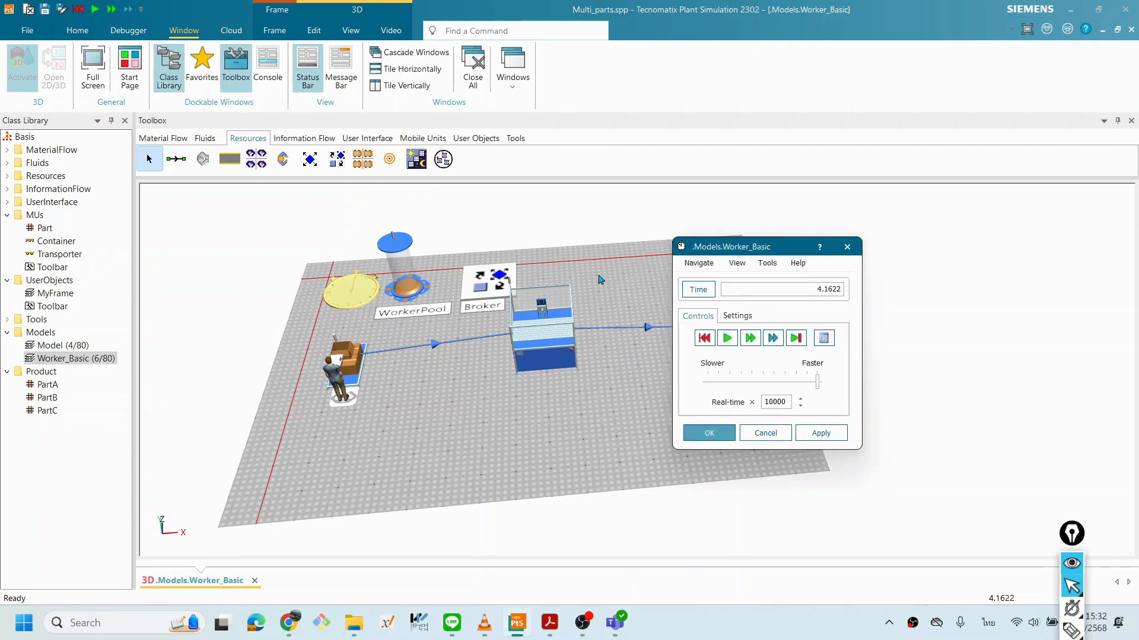
click(704, 338)
click(606, 408)
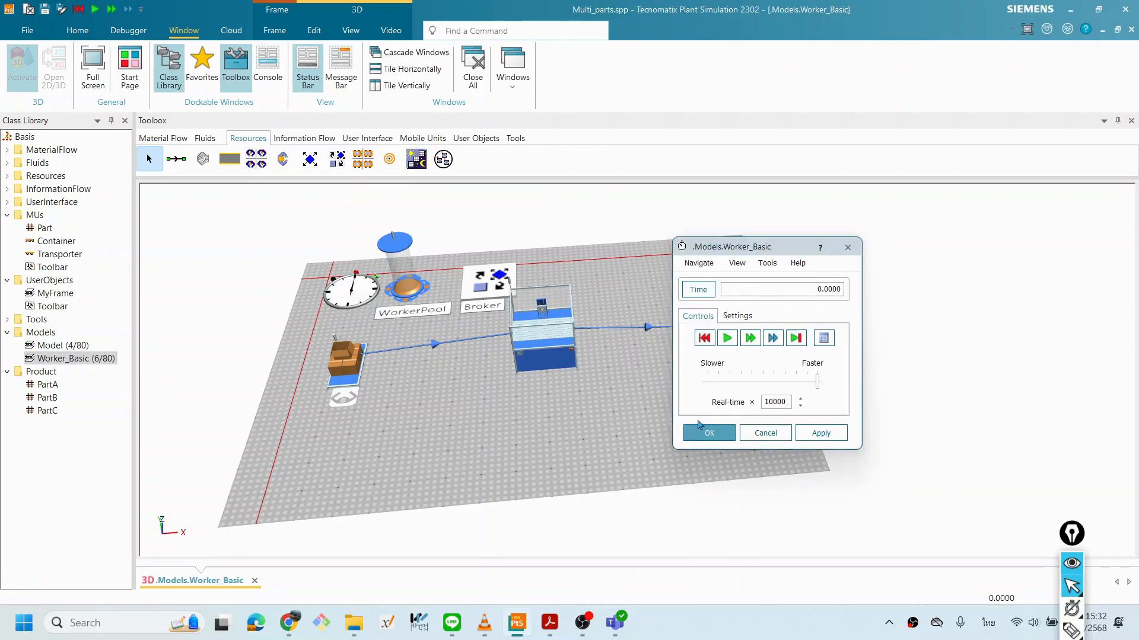
drag(754, 248, 946, 226)
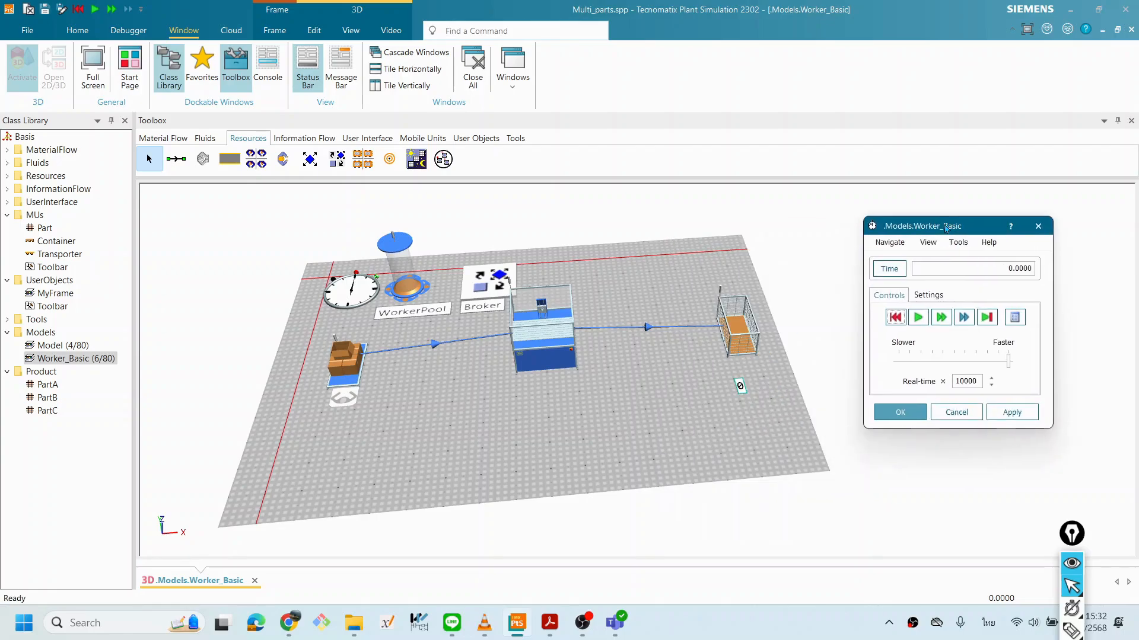
Step: Insert a second Workplace in the free area in front of the line, detached from the Source and Station
drag(204, 161, 537, 389)
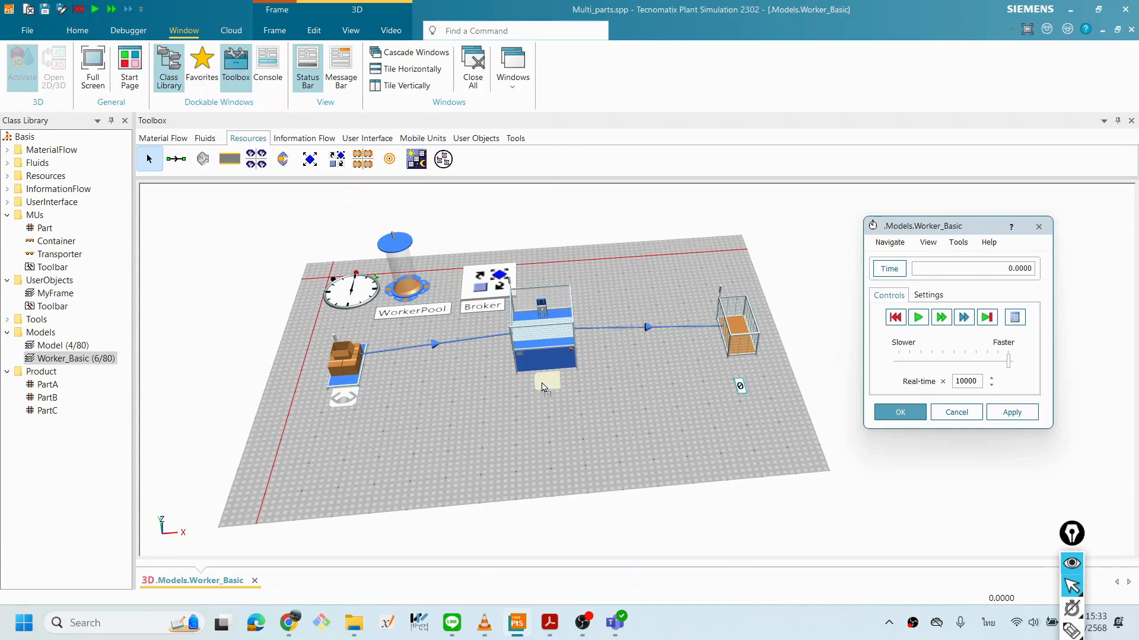
drag(492, 436, 450, 482)
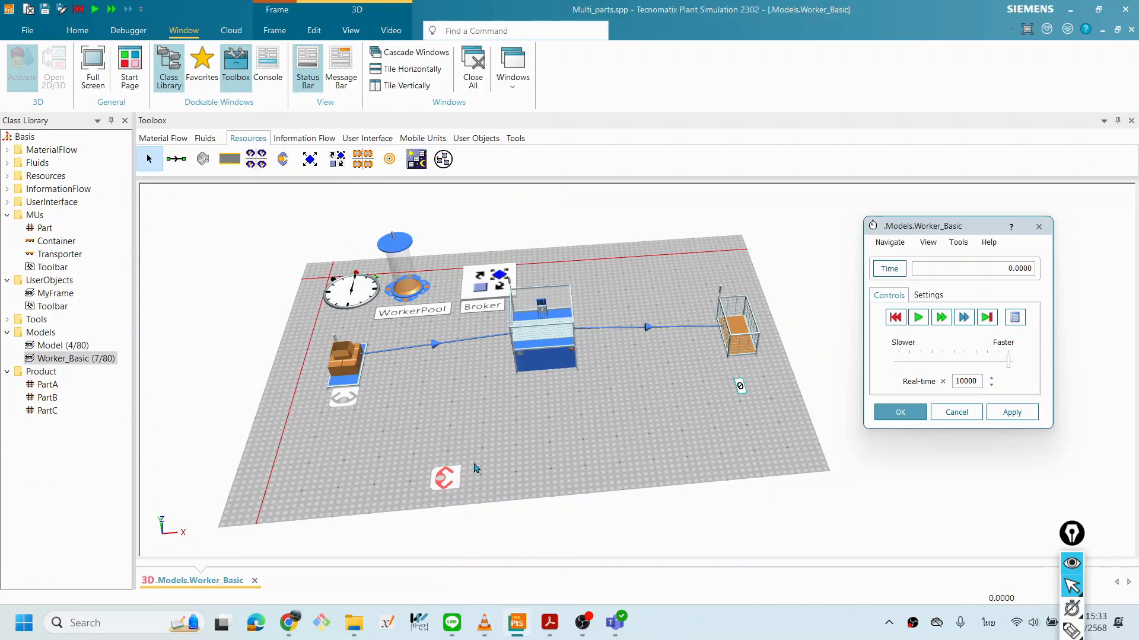
Step: Move the second Workplace to the front of the Station to attach it, and close the importer prompt without activating any importer
drag(408, 433, 416, 415)
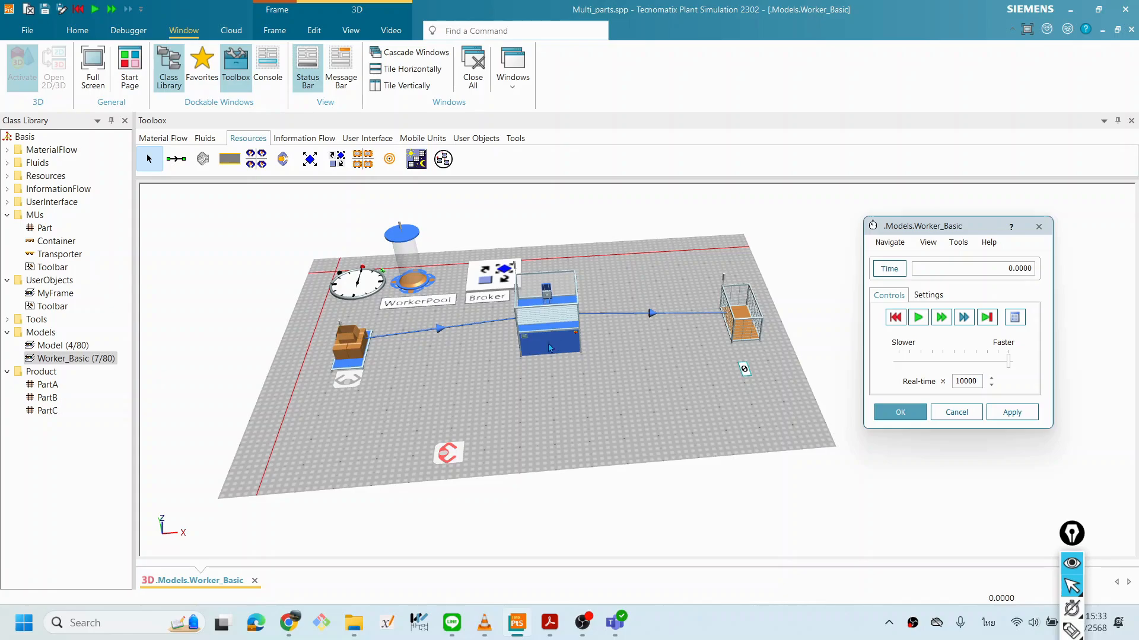
click(465, 455)
drag(468, 448, 552, 366)
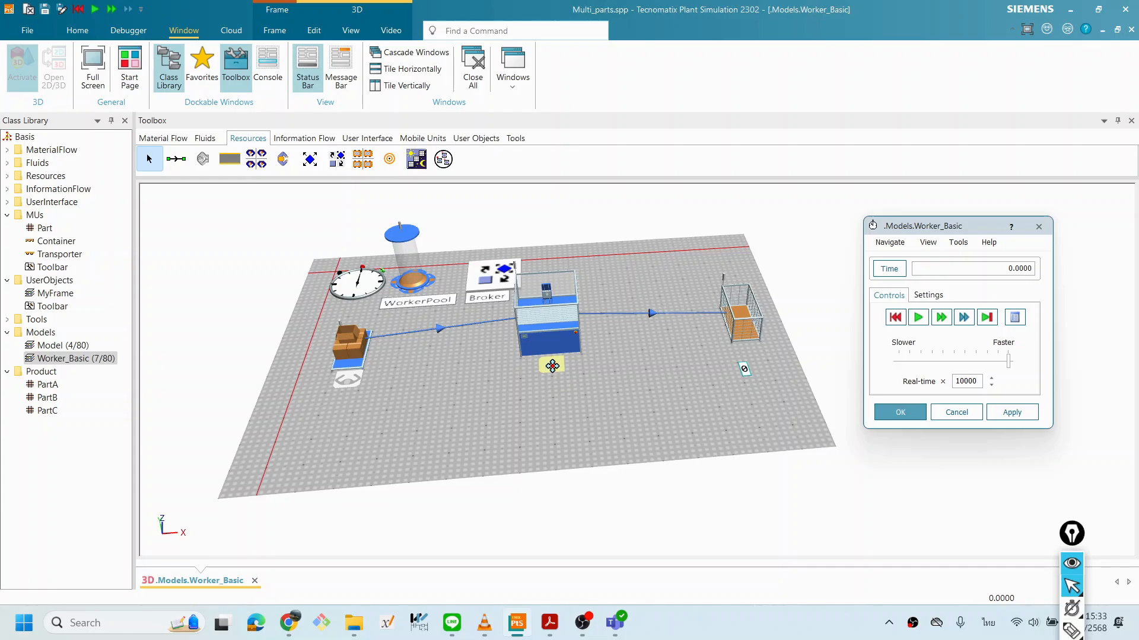
drag(552, 366, 552, 365)
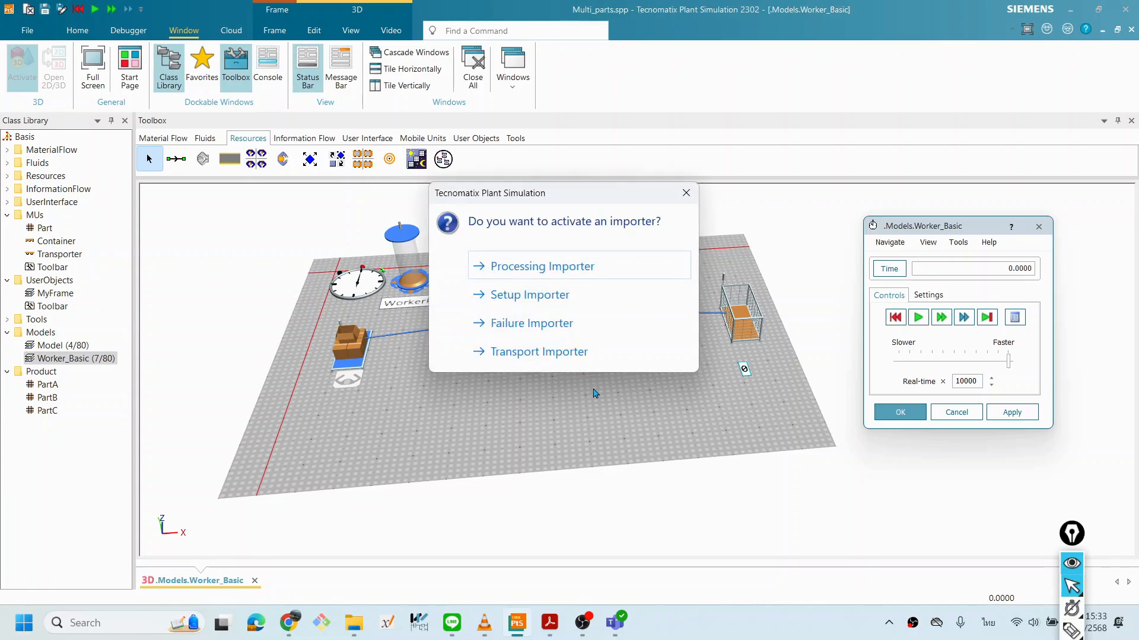
drag(529, 197, 428, 247)
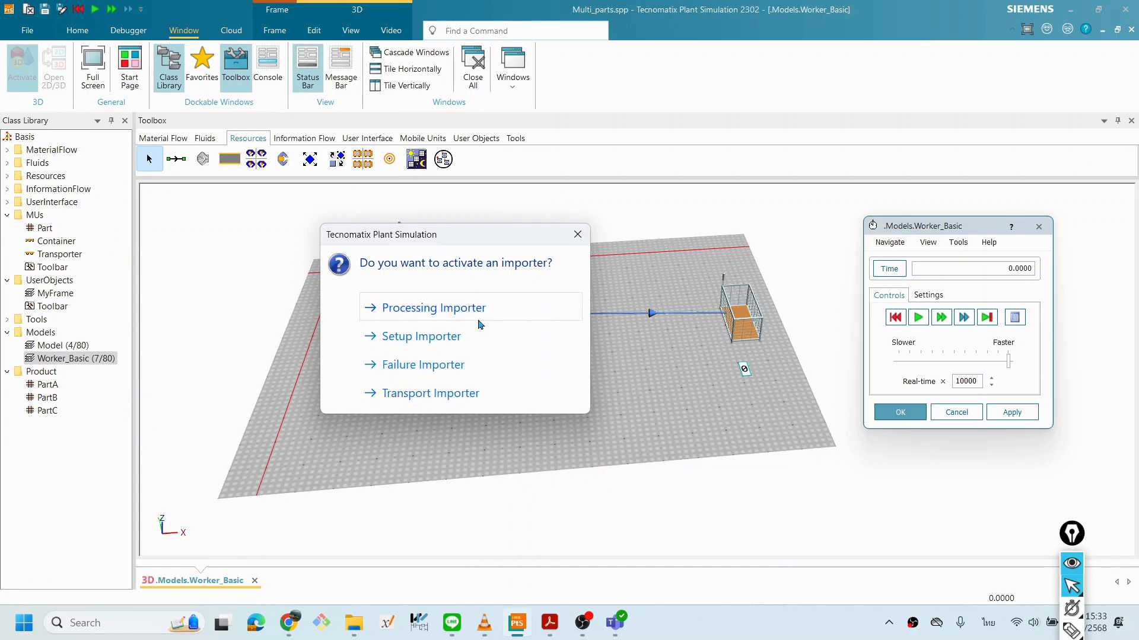
mouse_move(455, 239)
mouse_down()
mouse_move(352, 239)
mouse_move(452, 230)
mouse_up()
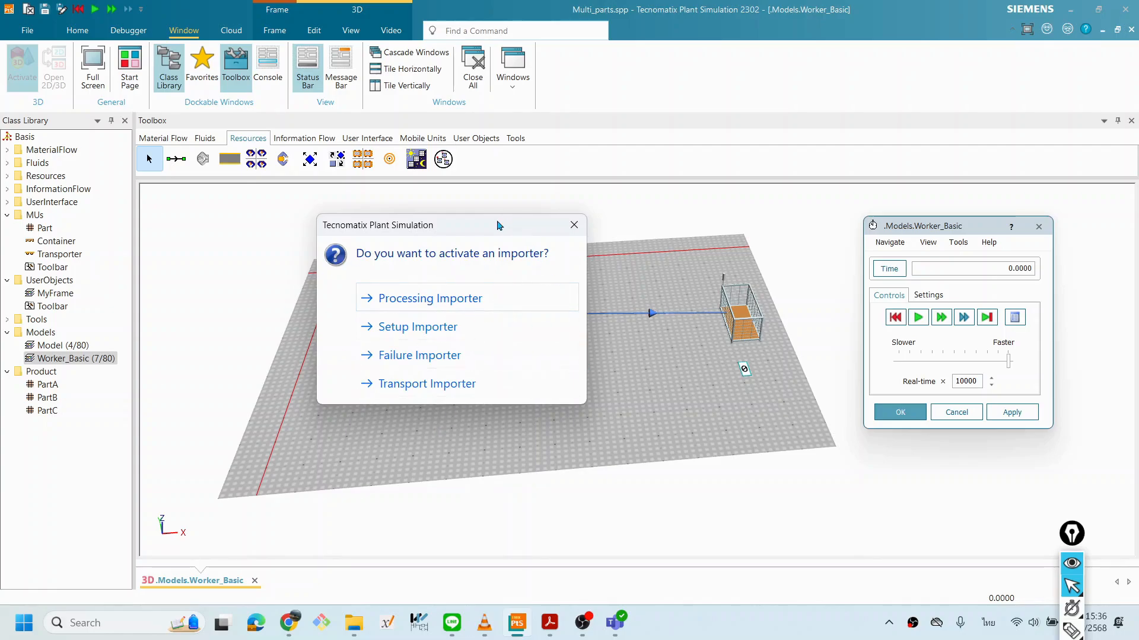
drag(498, 224, 469, 236)
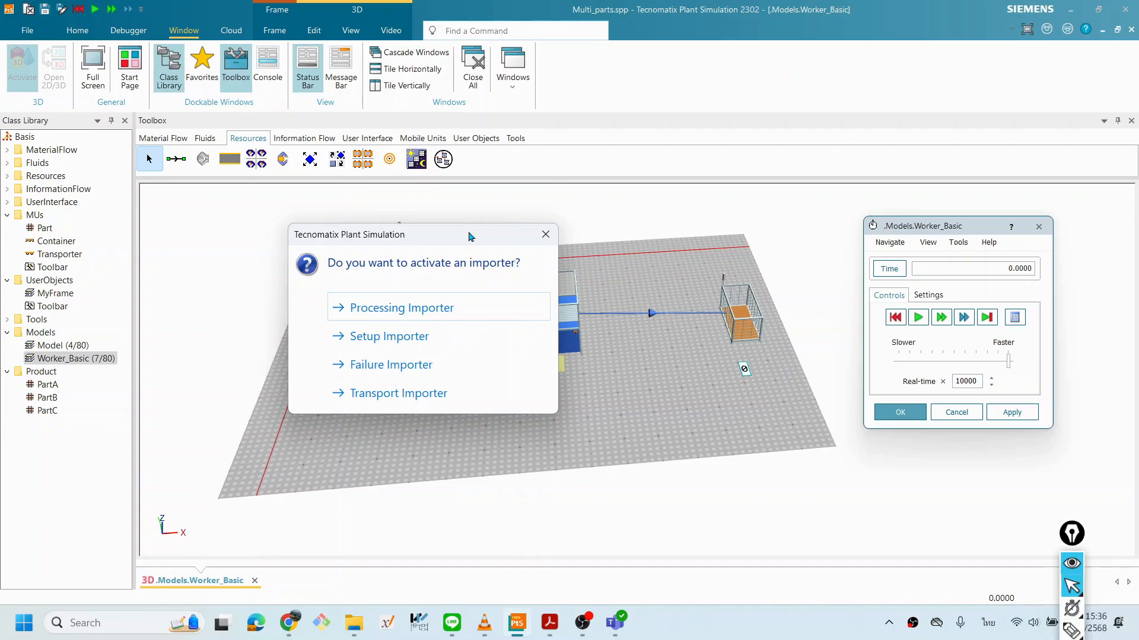
click(545, 234)
Step: Review the Station's Processing importer settings and cancel the dialog without keeping changes
scroll(549, 338, up, 1)
scroll(564, 376, up, 1)
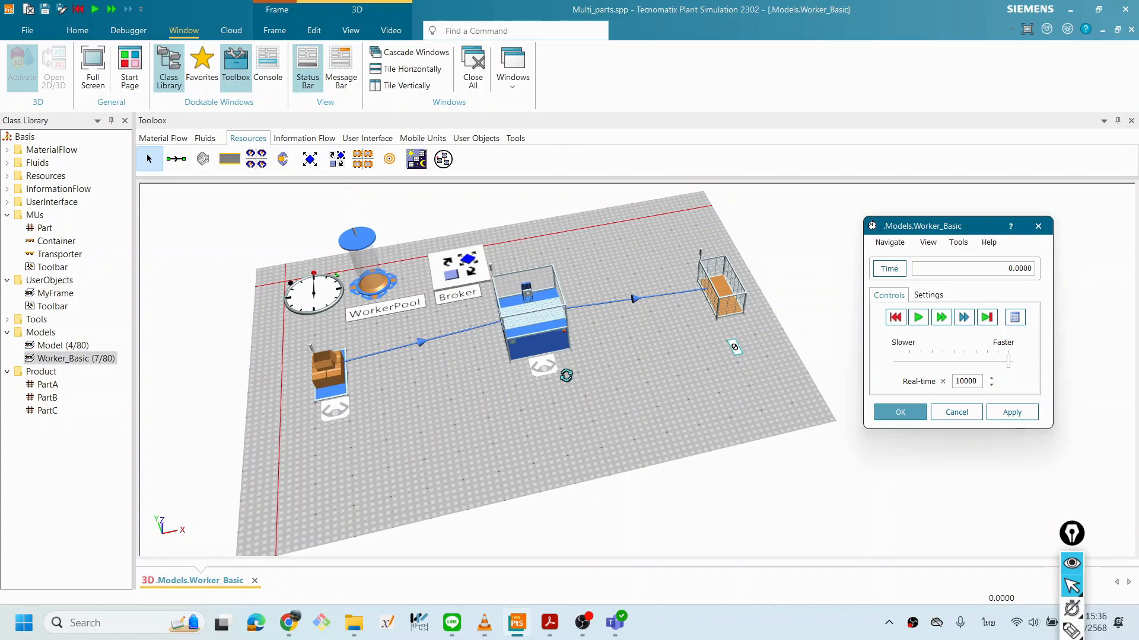
click(538, 336)
double_click(538, 336)
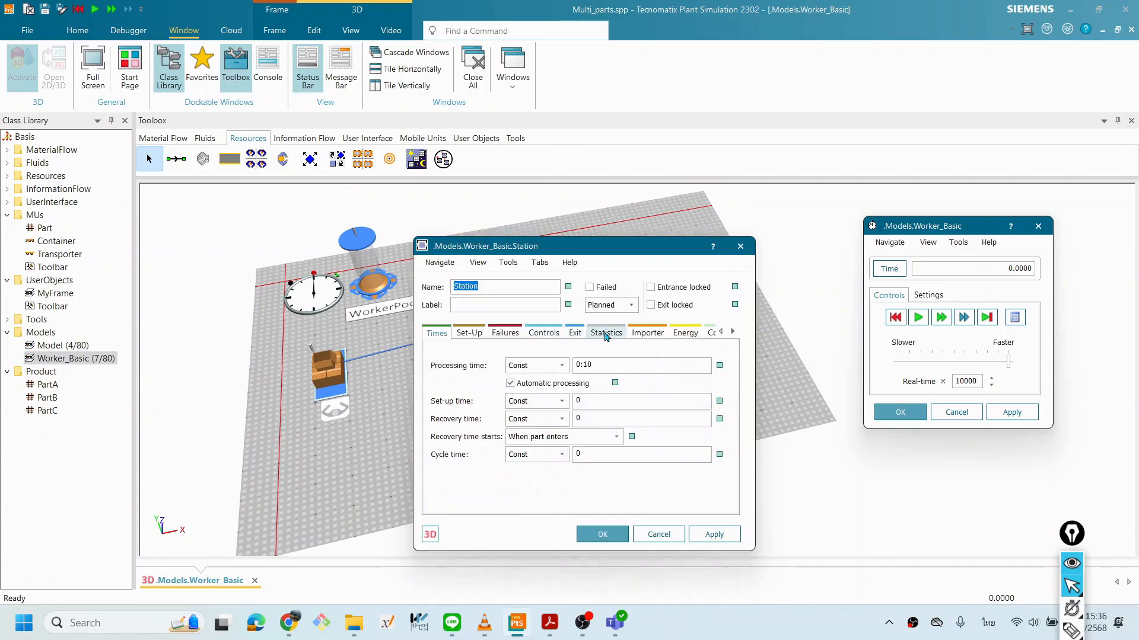
click(643, 333)
click(440, 383)
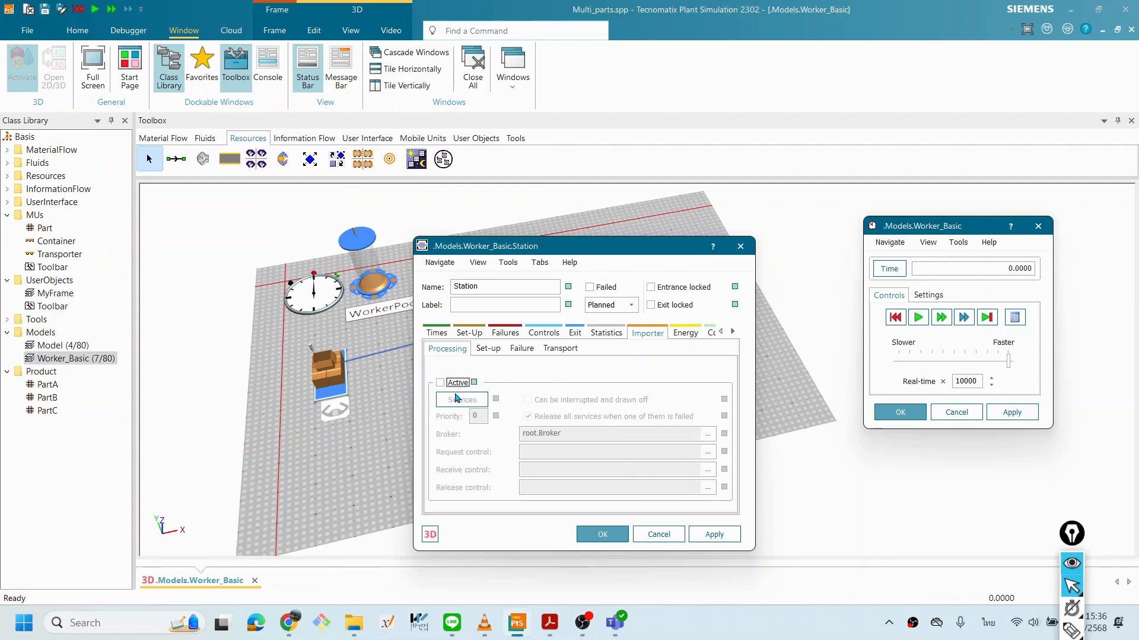
click(659, 536)
Step: Check the Source's Transport importer settings, including its Broker and MU target, and close the dialog
double_click(330, 378)
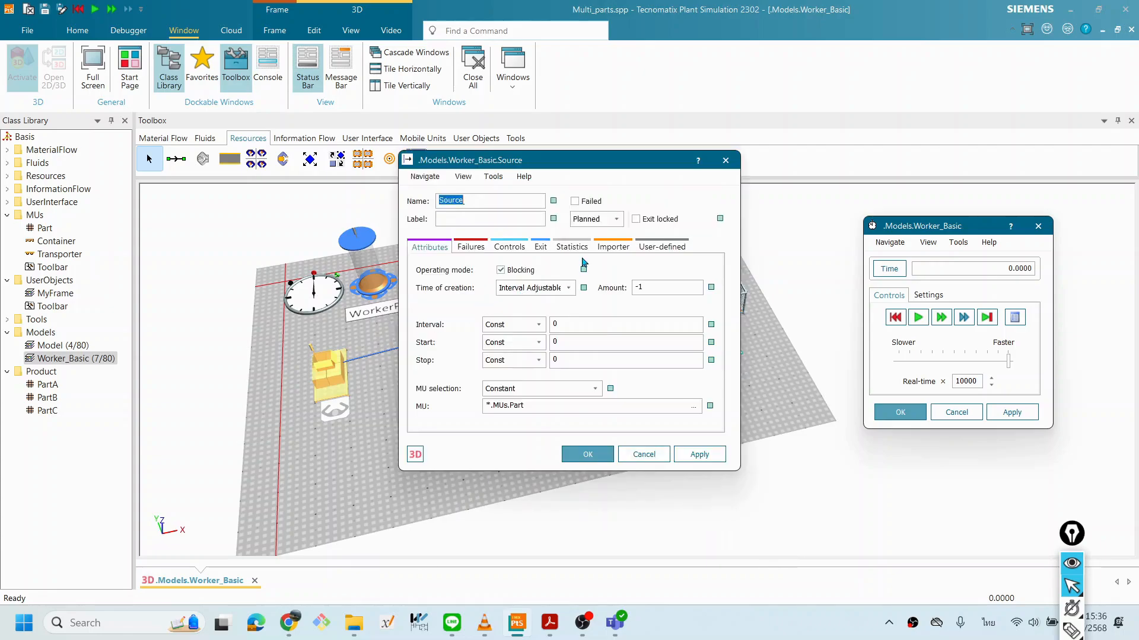
click(611, 247)
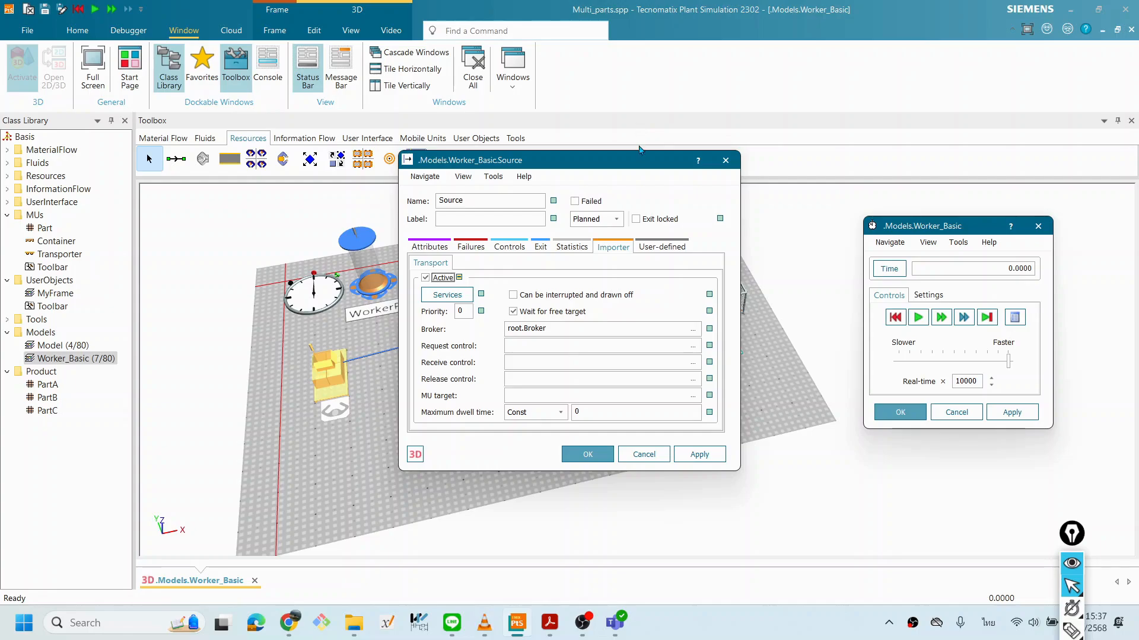
click(590, 457)
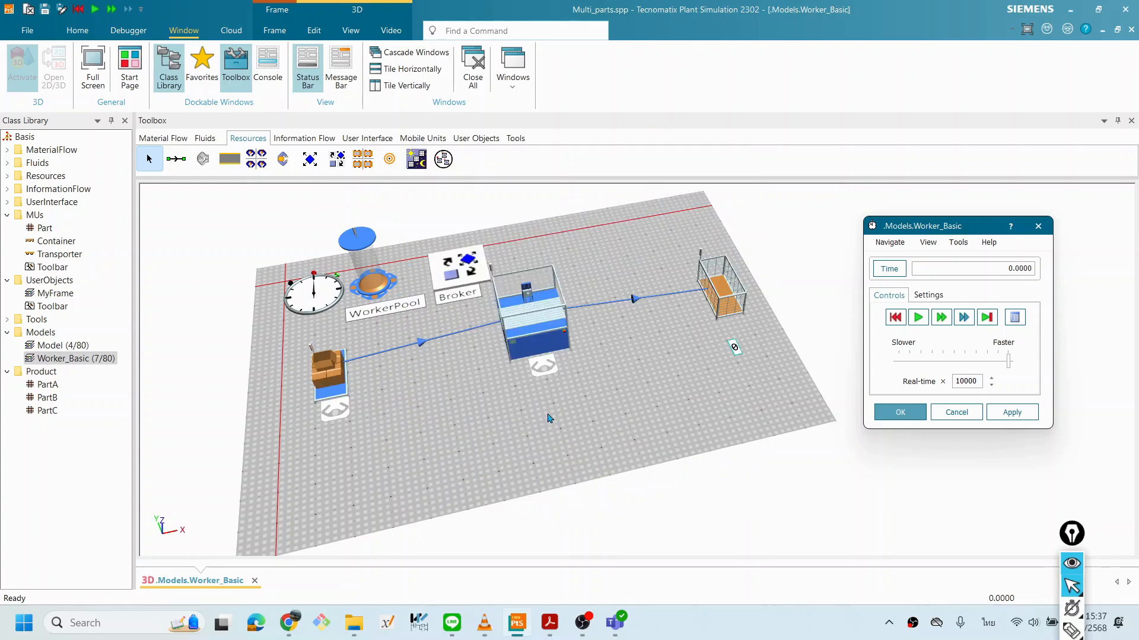
Step: Run the simulation to its end from the EventController
mouse_move(541, 380)
mouse_down()
mouse_move(542, 362)
mouse_move(539, 396)
mouse_up()
drag(613, 381, 633, 384)
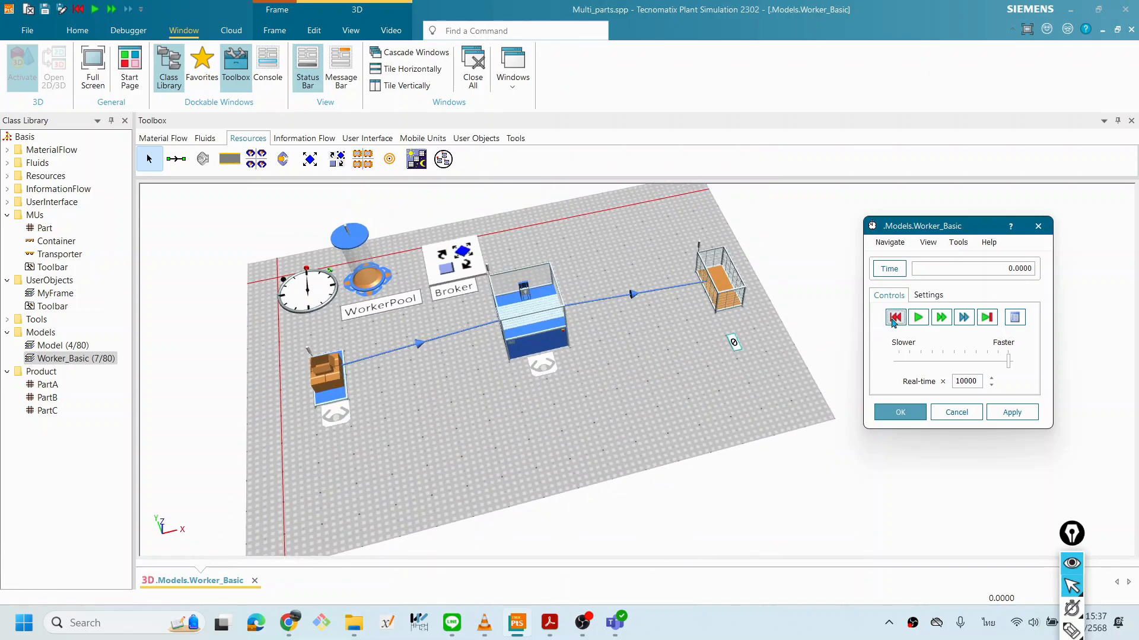
click(919, 319)
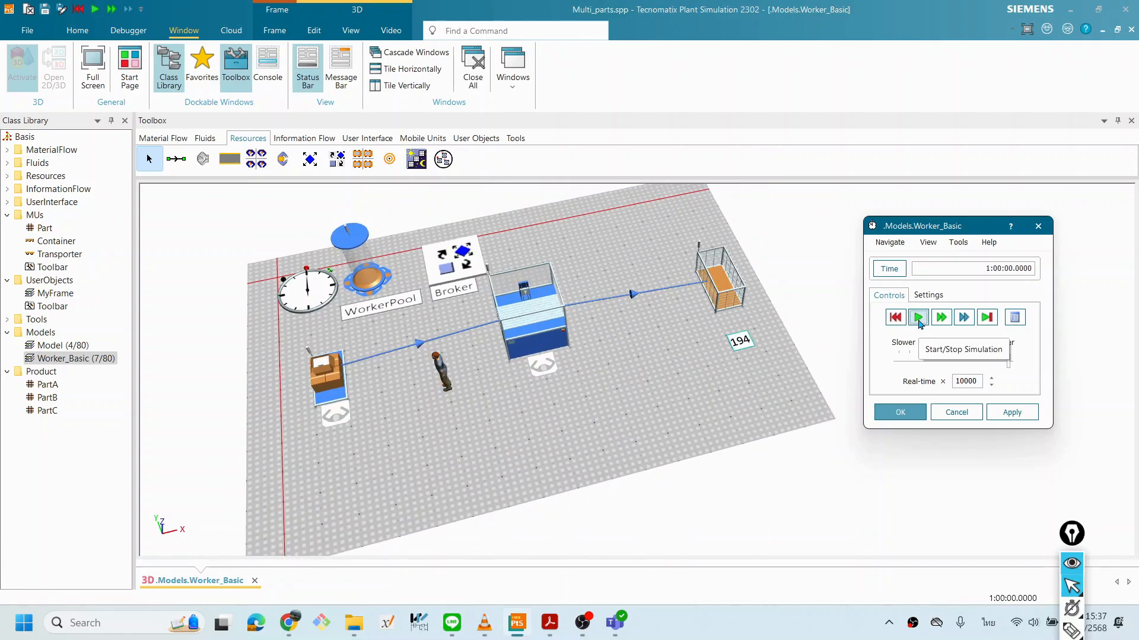
Step: Examine the Drain's part counter and the worker between the Source and Station from several angles
scroll(651, 338, up, 2)
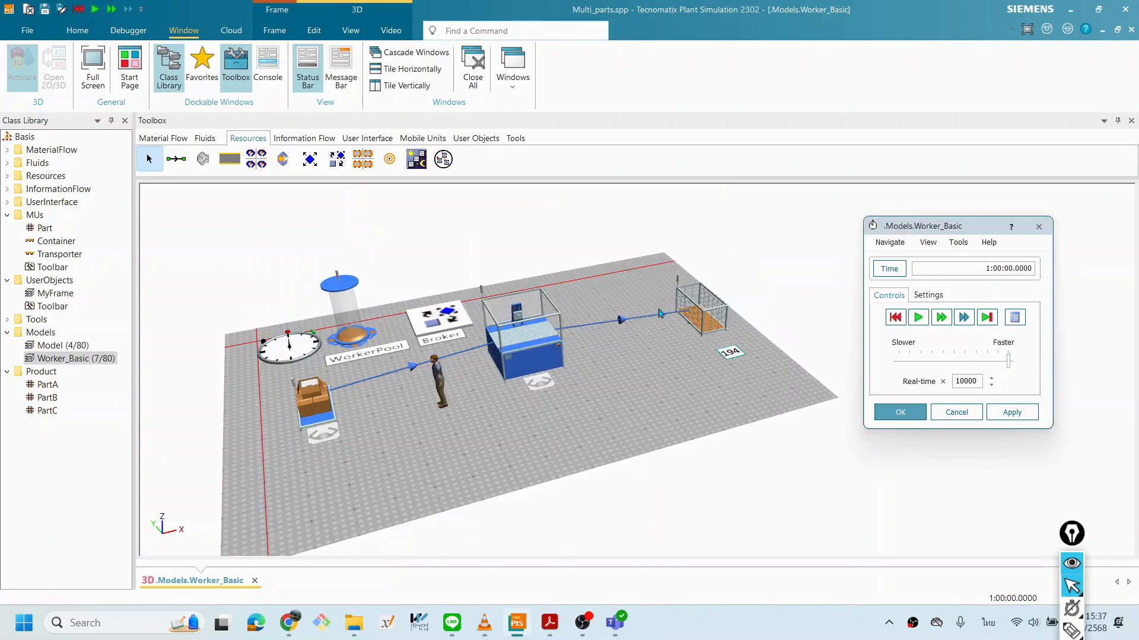
scroll(762, 370, up, 2)
scroll(762, 370, up, 1)
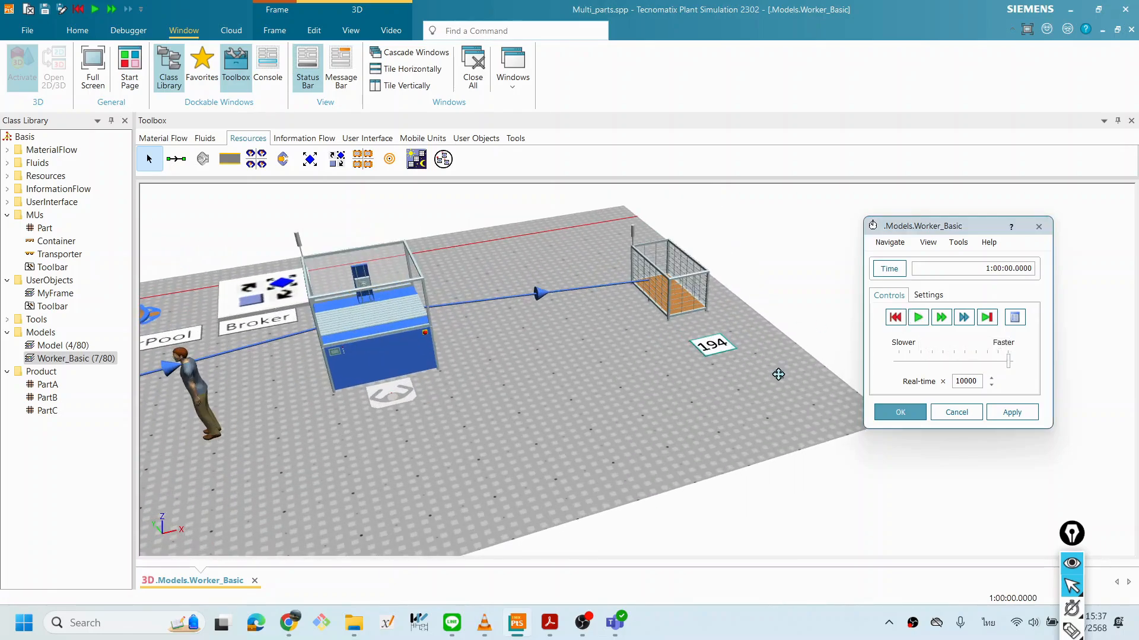
scroll(763, 392, up, 1)
scroll(593, 361, up, 1)
scroll(643, 409, up, 3)
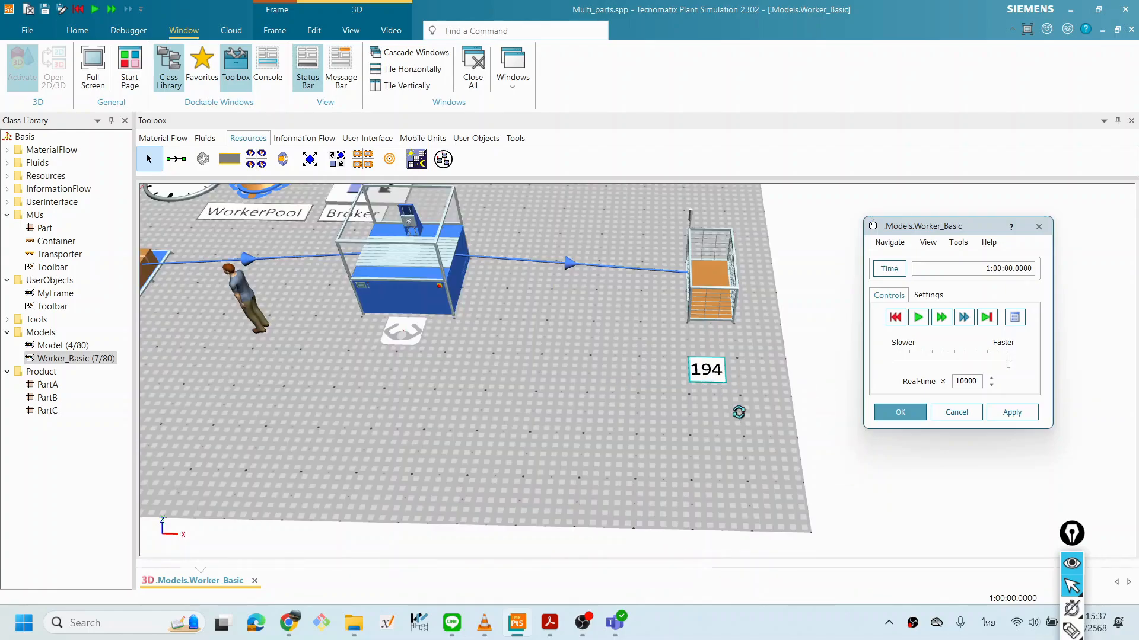
scroll(737, 411, down, 2)
scroll(751, 404, down, 1)
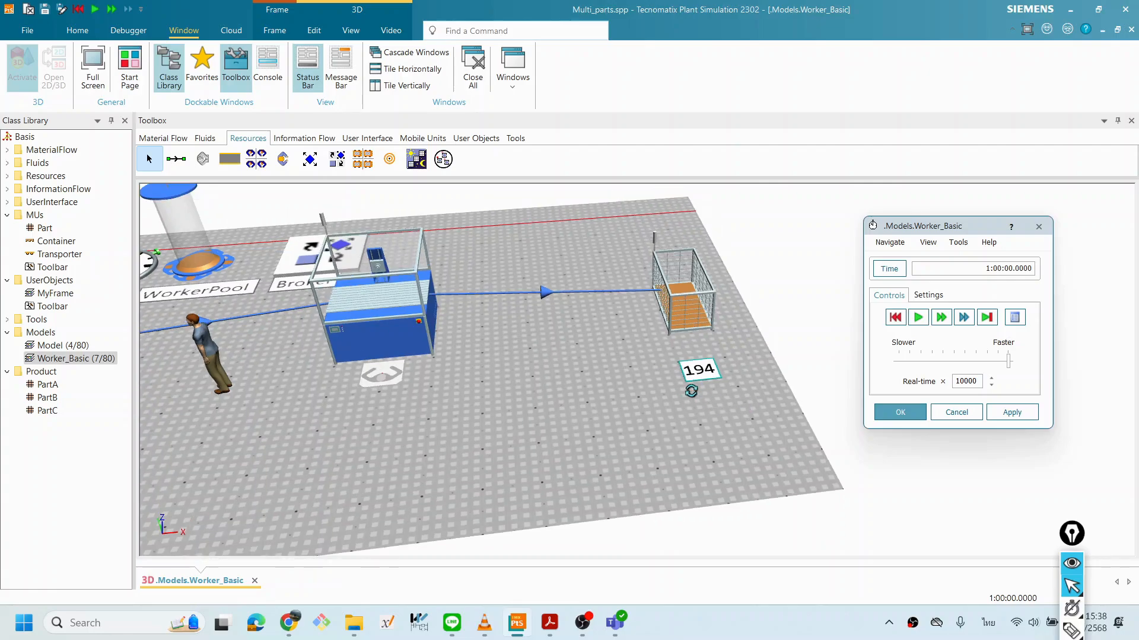
scroll(694, 393, down, 1)
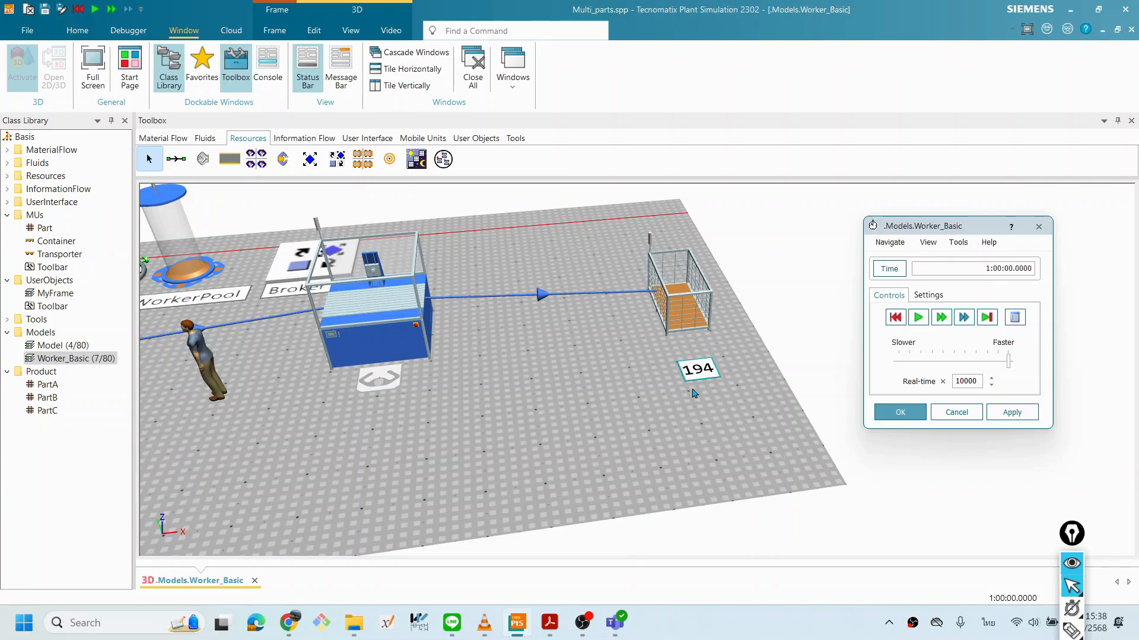
drag(501, 383, 528, 413)
scroll(530, 414, up, 1)
scroll(555, 421, up, 2)
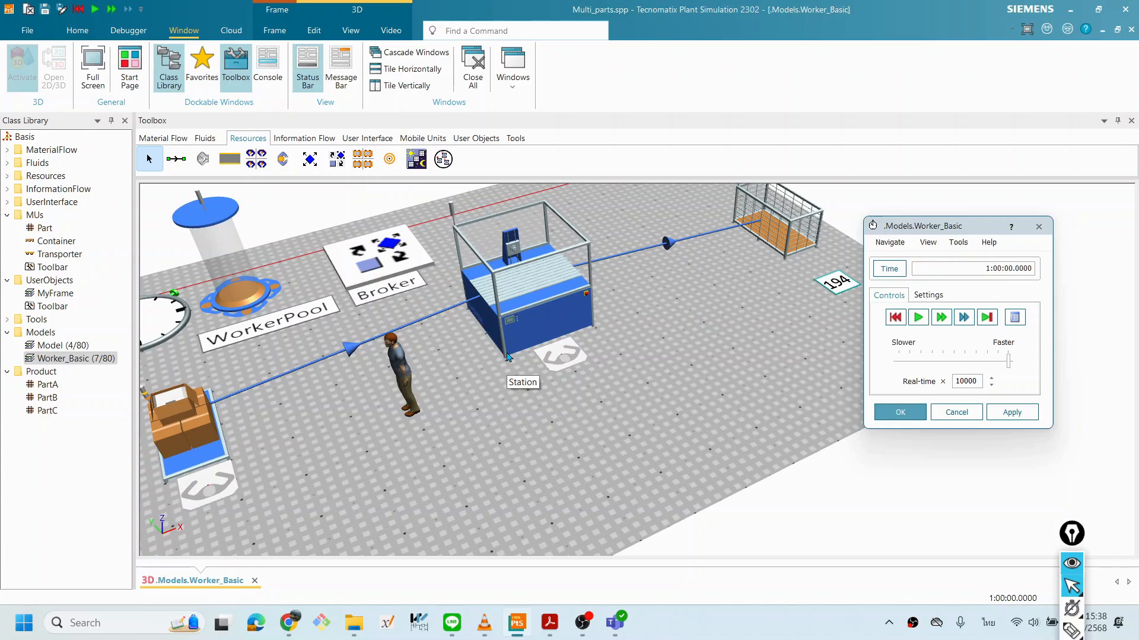
Step: Review the worker's Attributes and Failures settings, and close its dialog
click(951, 419)
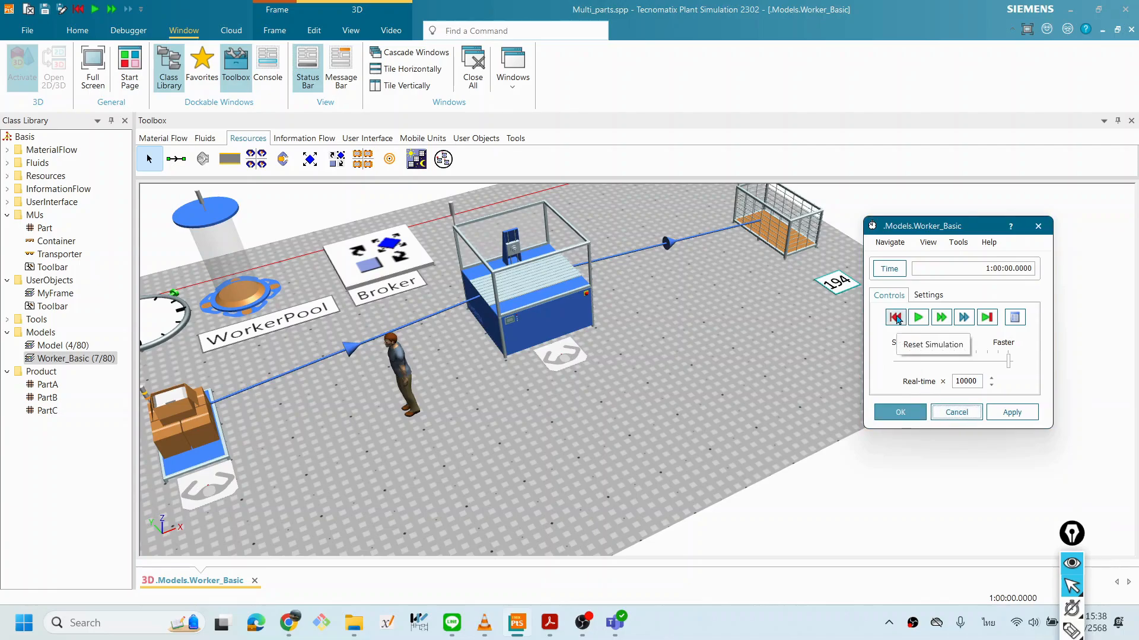
click(402, 363)
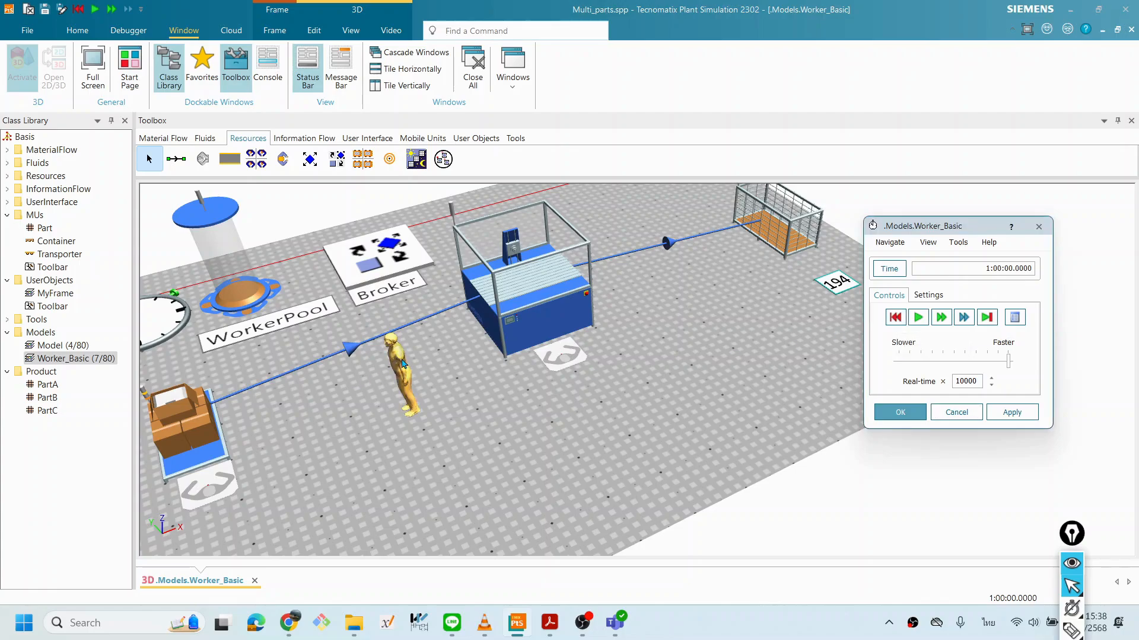
double_click(402, 363)
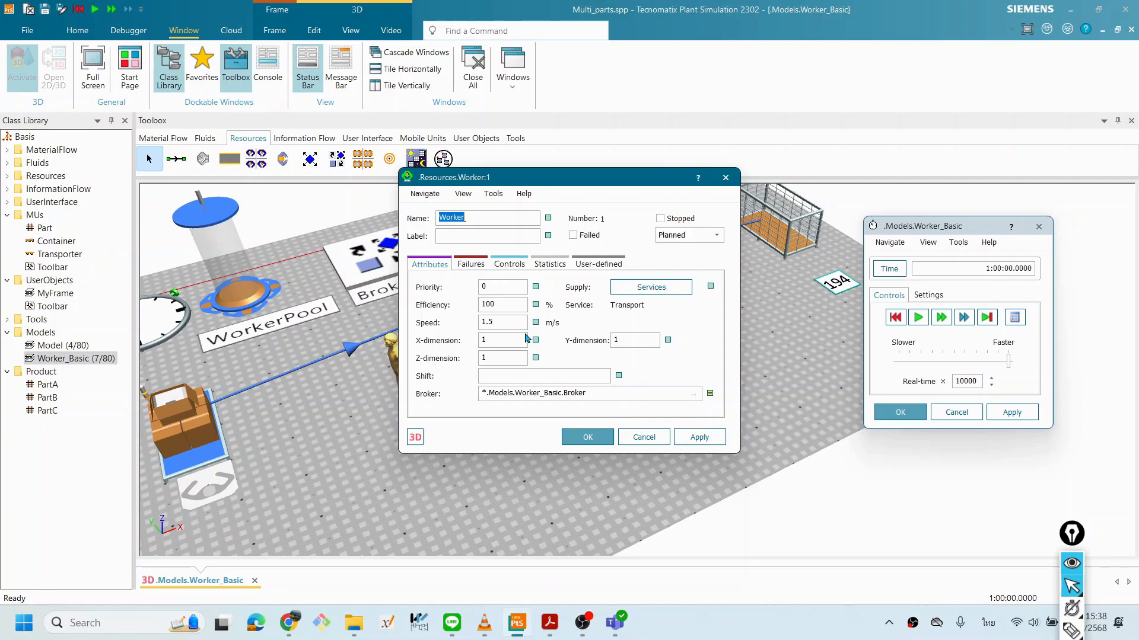
click(469, 264)
click(428, 265)
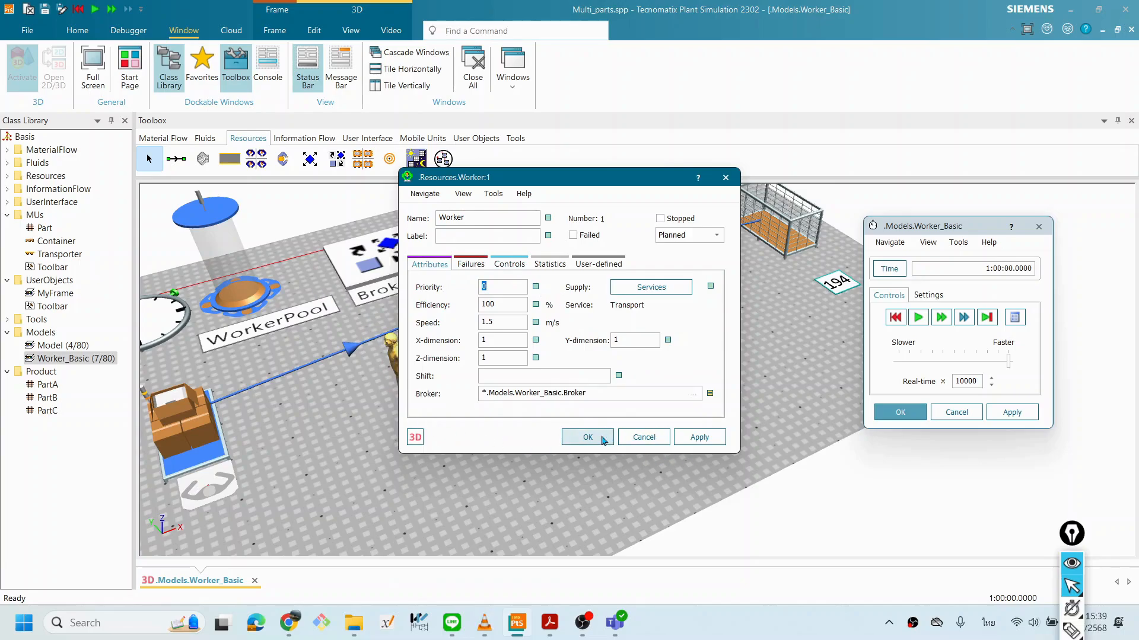
click(573, 439)
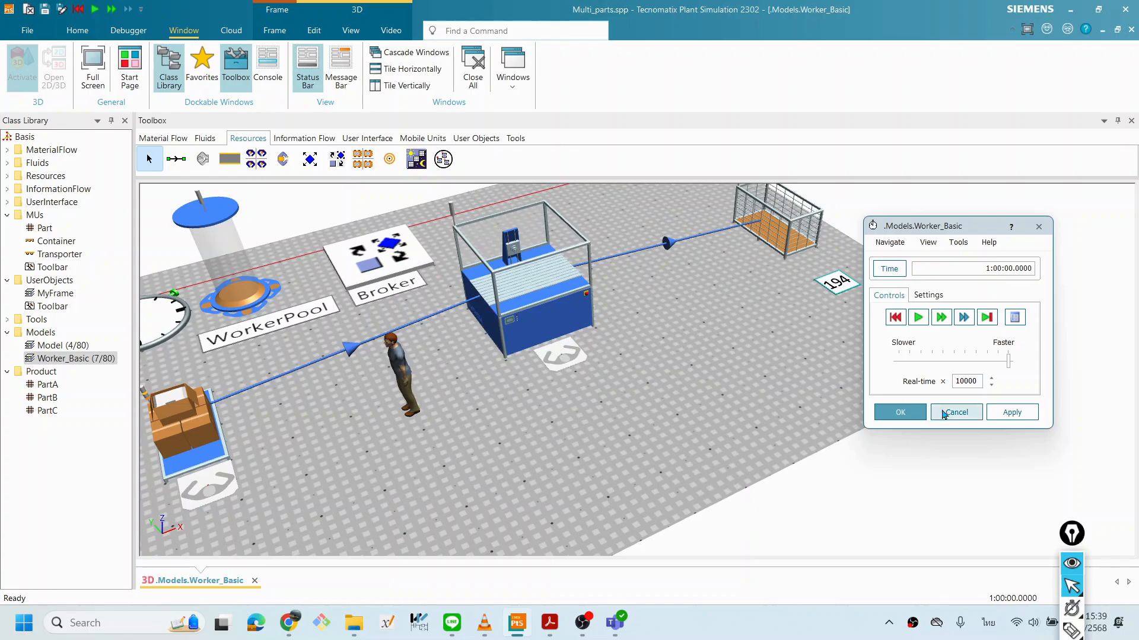
Step: Reset the simulation, bring the whole line back into view, and close the EventController
click(895, 317)
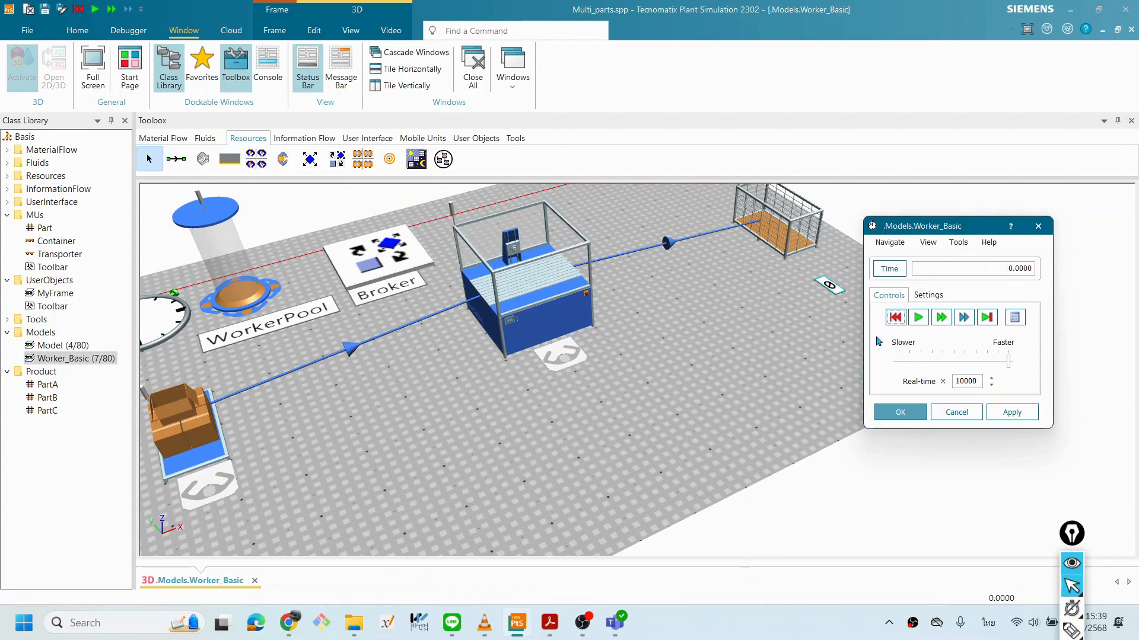
click(691, 418)
scroll(658, 412, down, 5)
scroll(652, 415, up, 1)
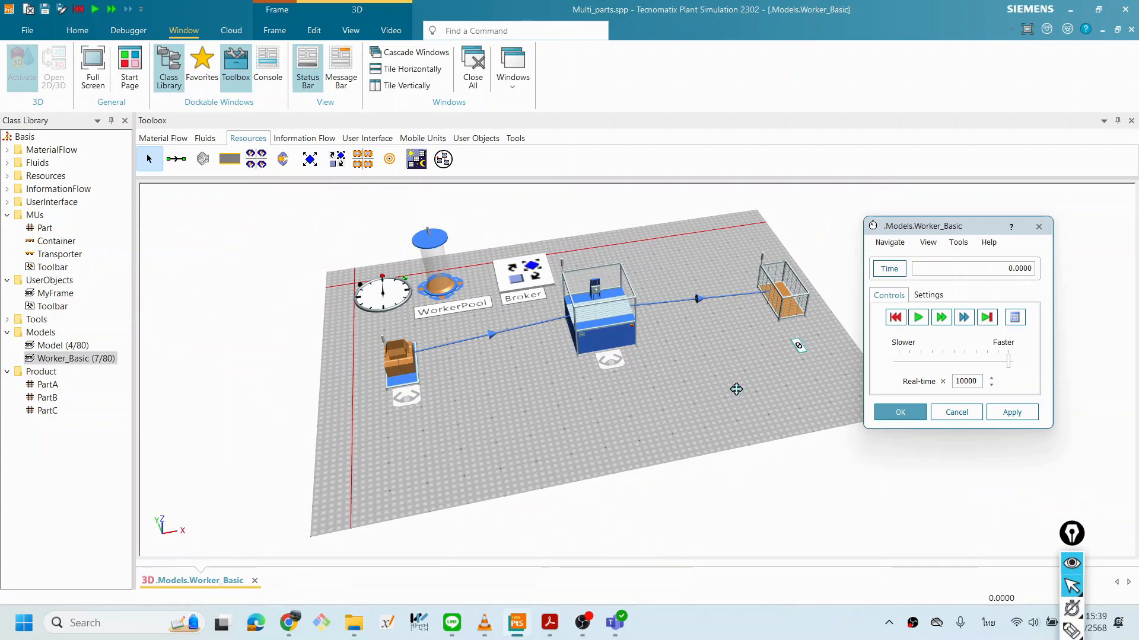
scroll(701, 390, up, 1)
click(900, 412)
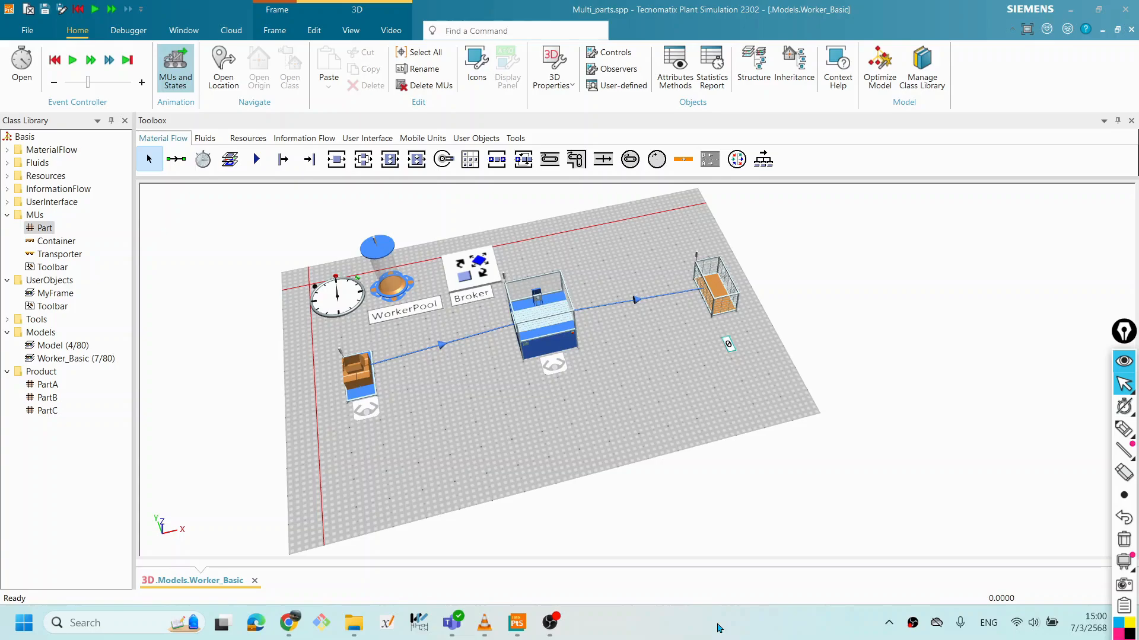
Step: Reopen the EventController, slow the real-time factor to 3.5, and run, stop and reset the simulation
double_click(339, 301)
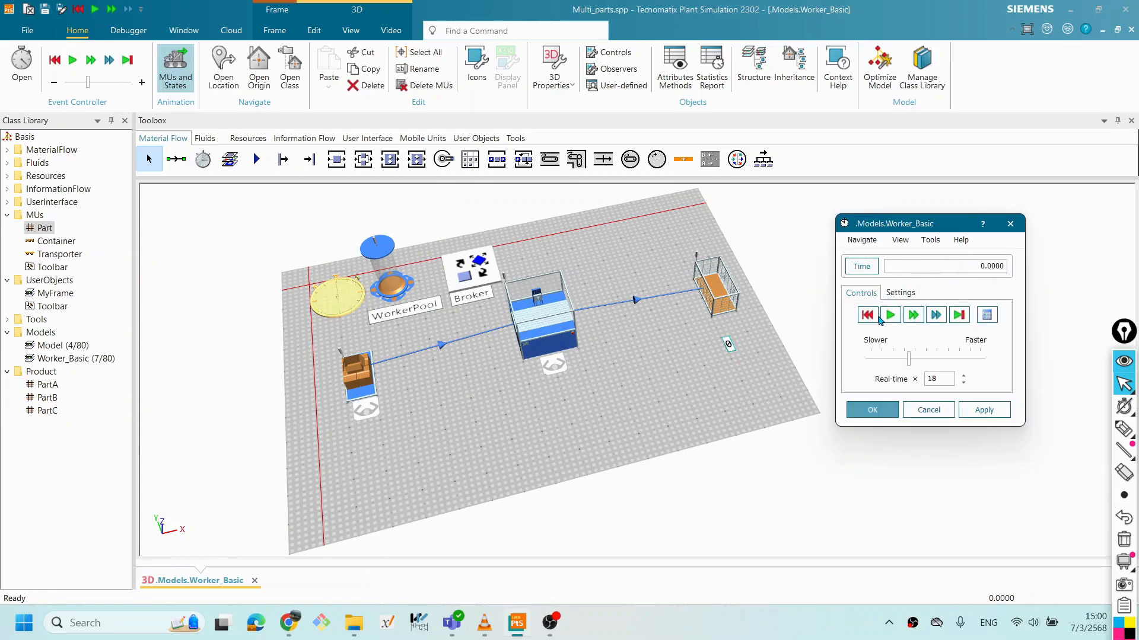
mouse_move(907, 360)
mouse_down()
mouse_move(921, 366)
mouse_move(885, 360)
mouse_up()
click(889, 316)
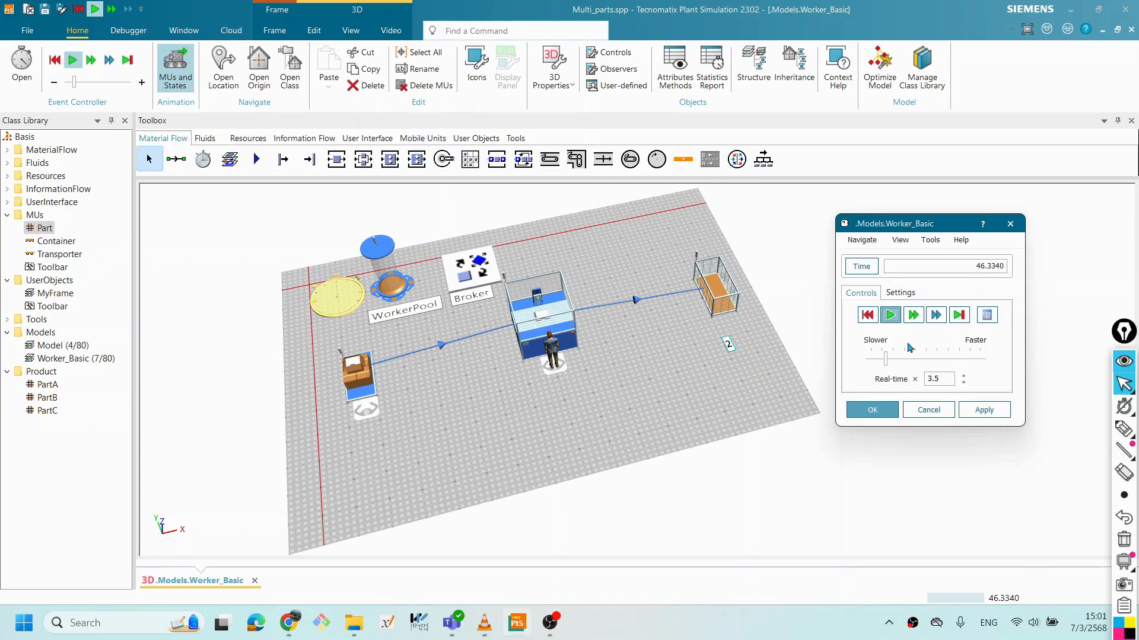
click(890, 315)
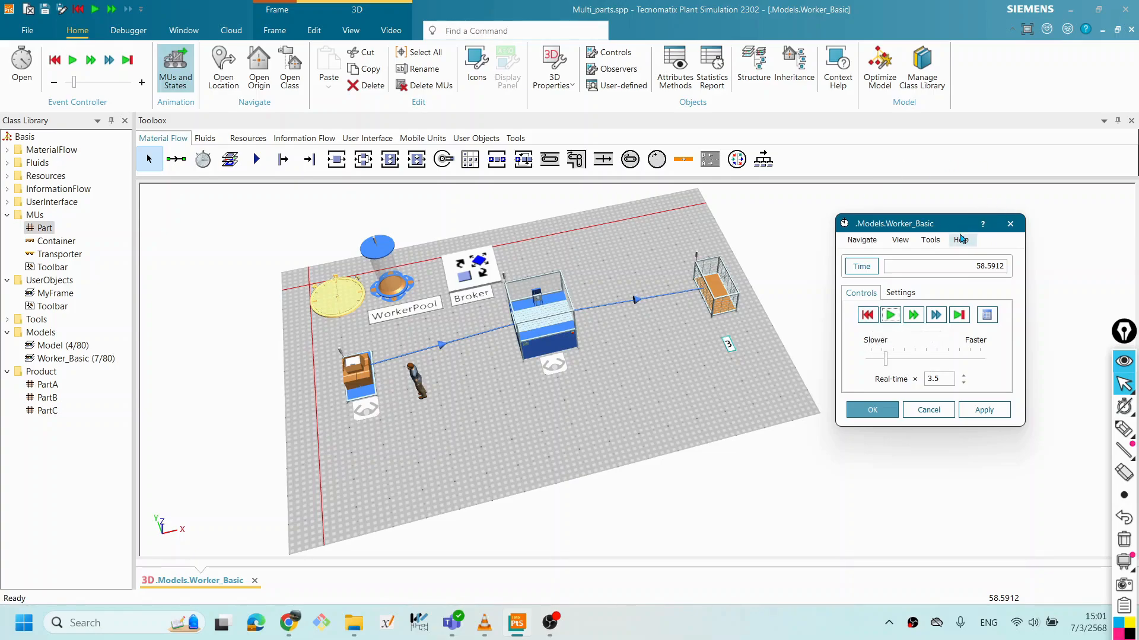
click(869, 315)
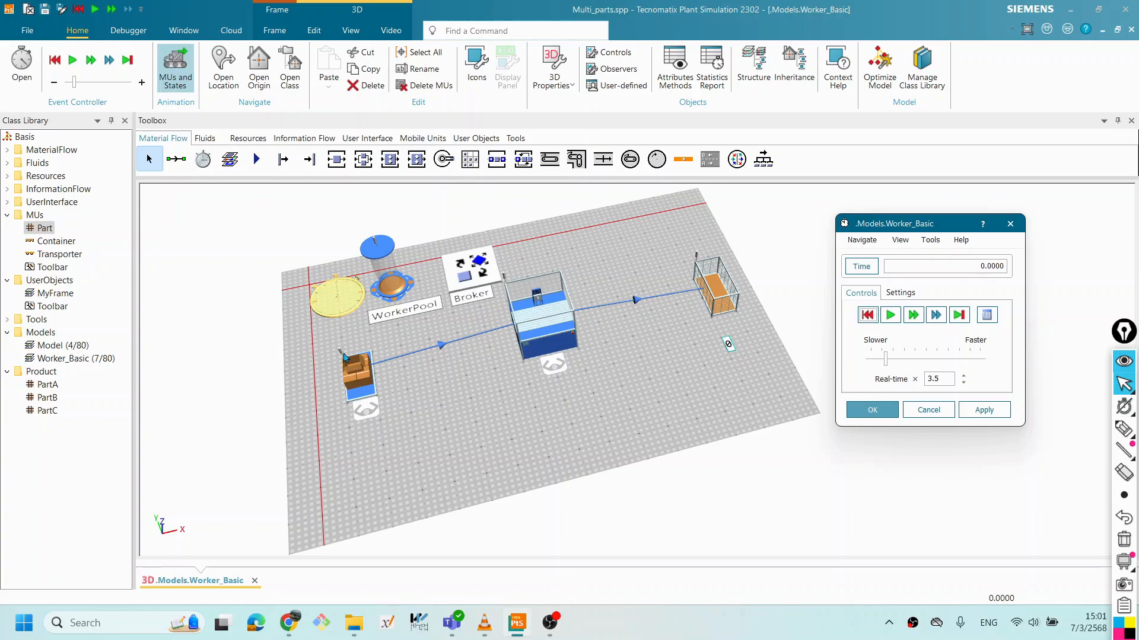
Step: Expand the Resources class folder, review the Part class's size attributes and 3D transformation settings, and close its dialogs
click(45, 232)
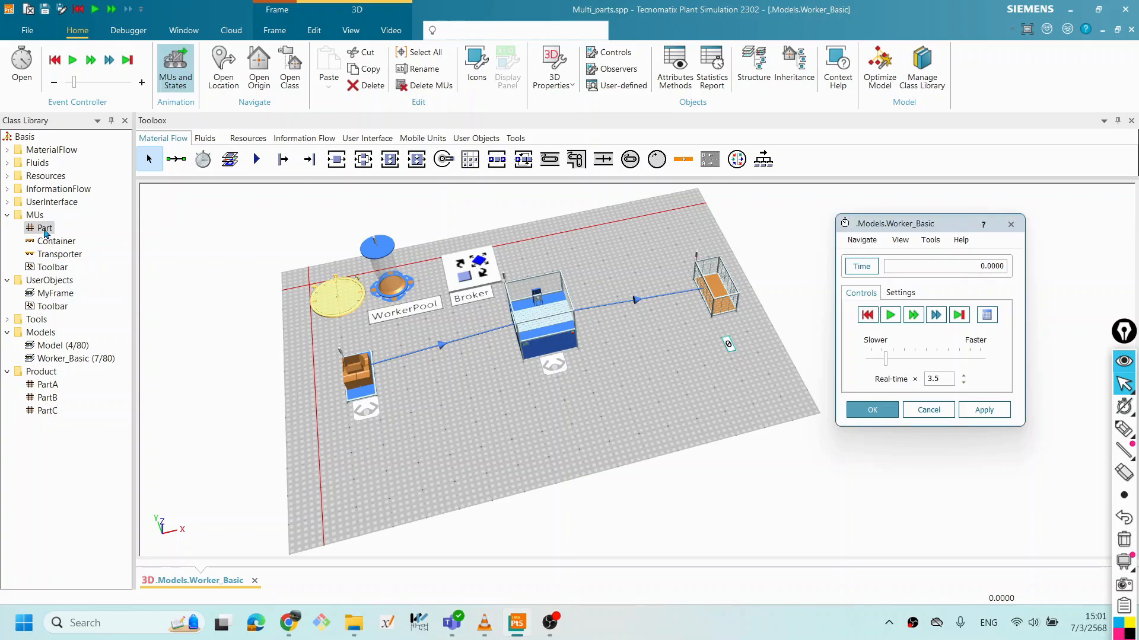
click(7, 176)
click(52, 229)
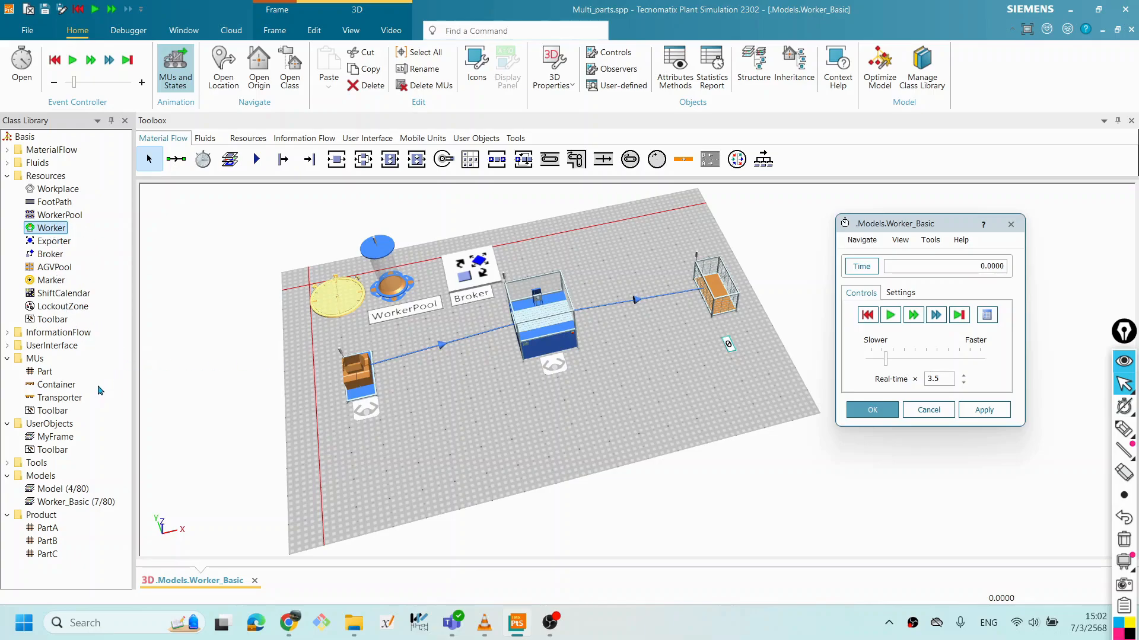
double_click(44, 372)
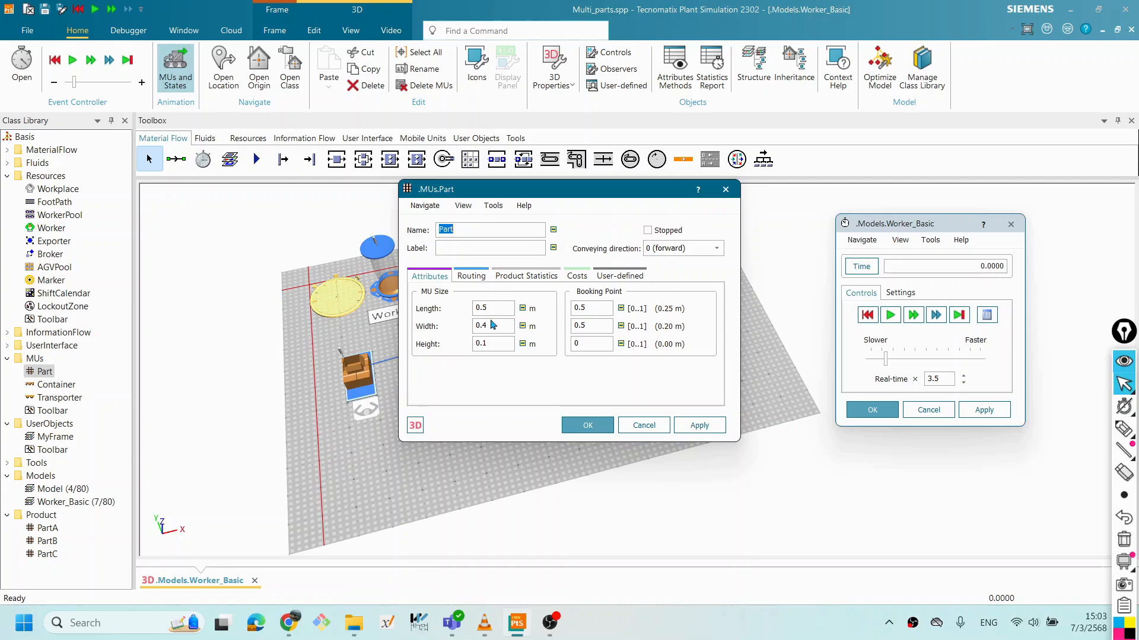
click(417, 426)
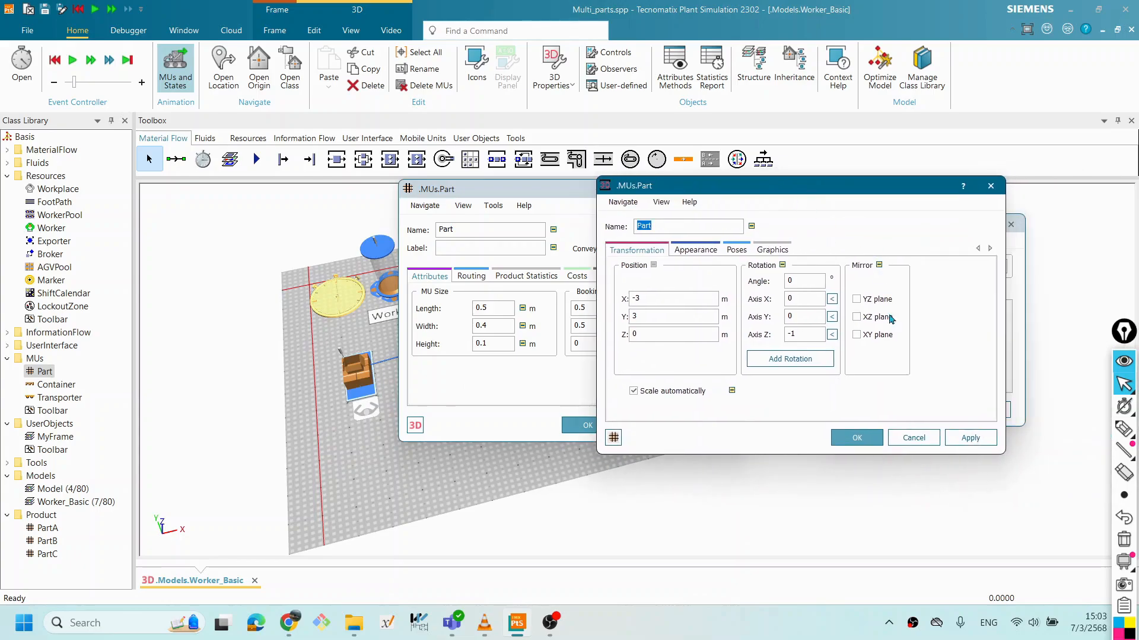
click(913, 437)
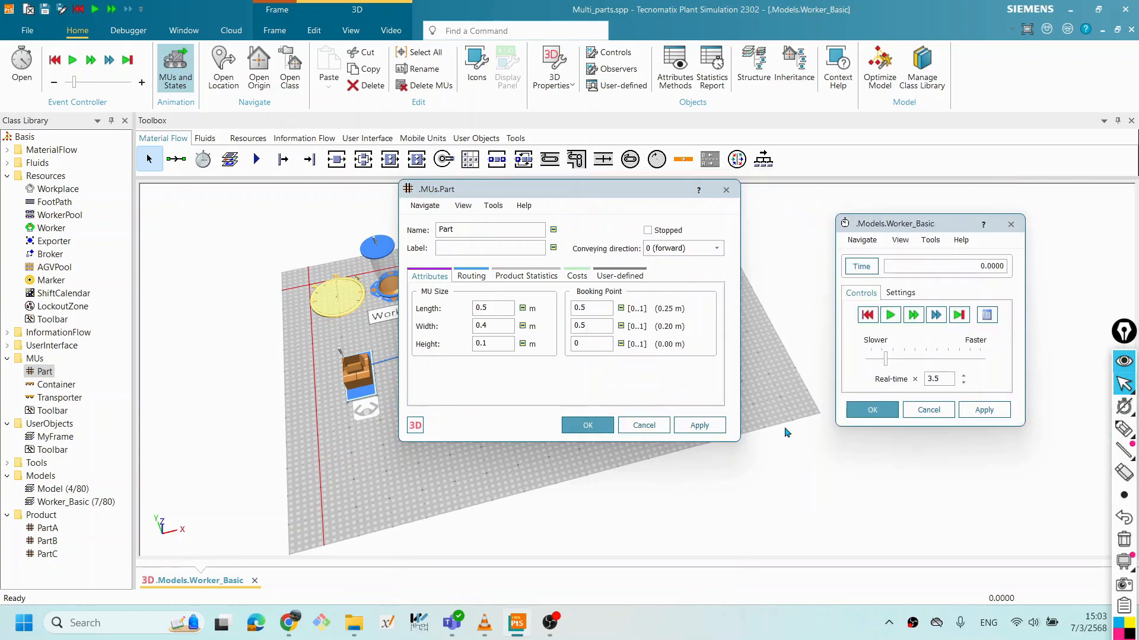
click(644, 425)
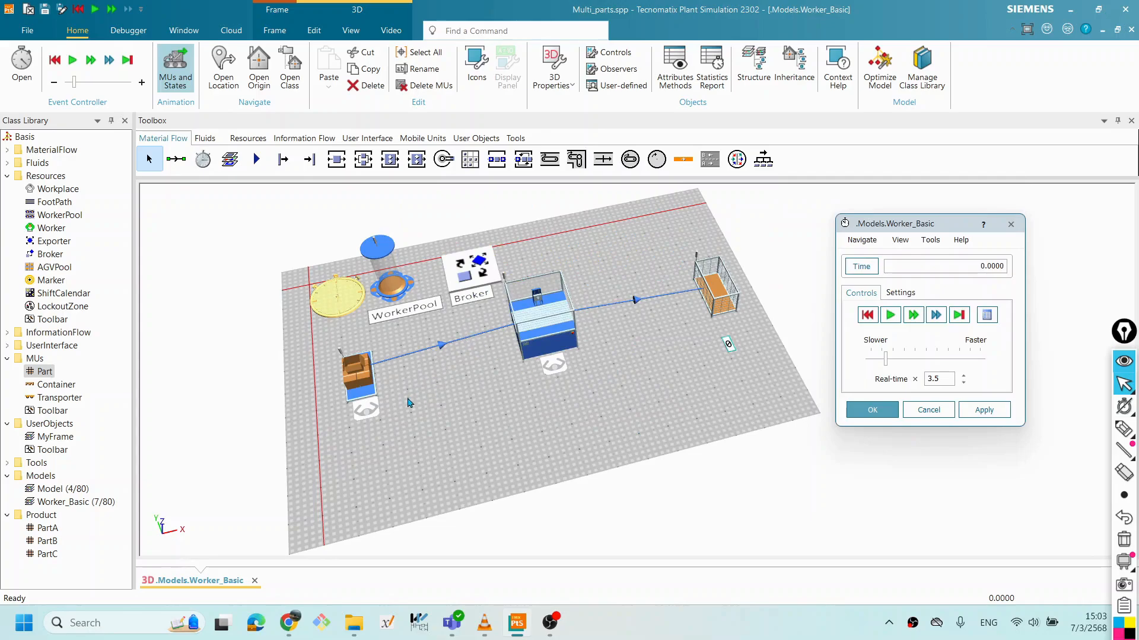
Step: Inspect the Worker class's Speed setting in the Resources folder and close its dialog without changes
click(57, 230)
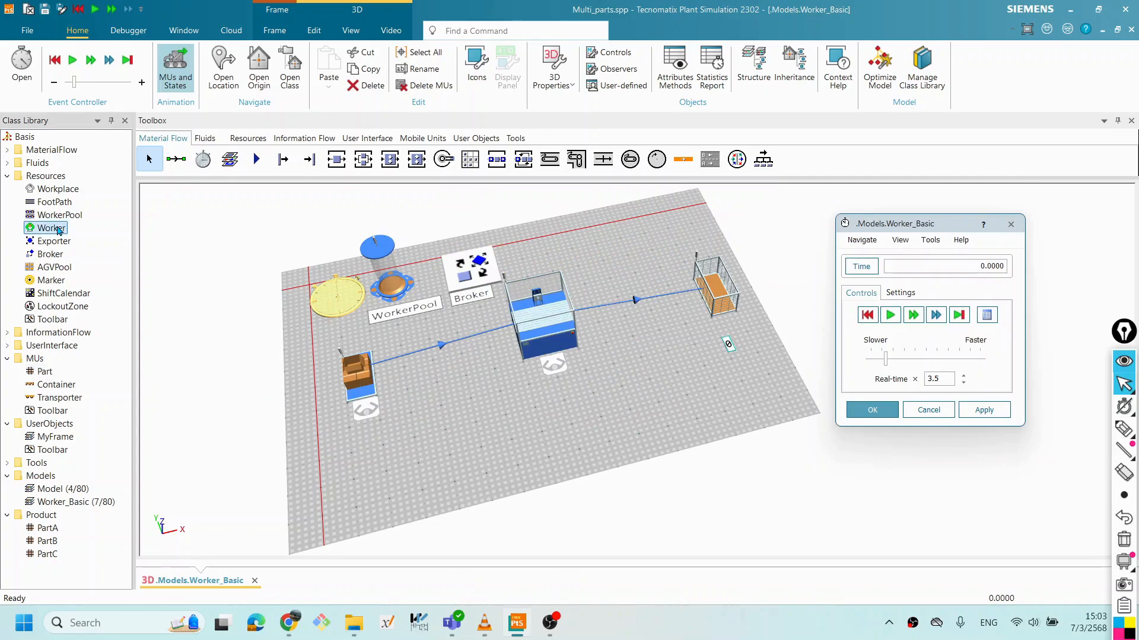
double_click(58, 230)
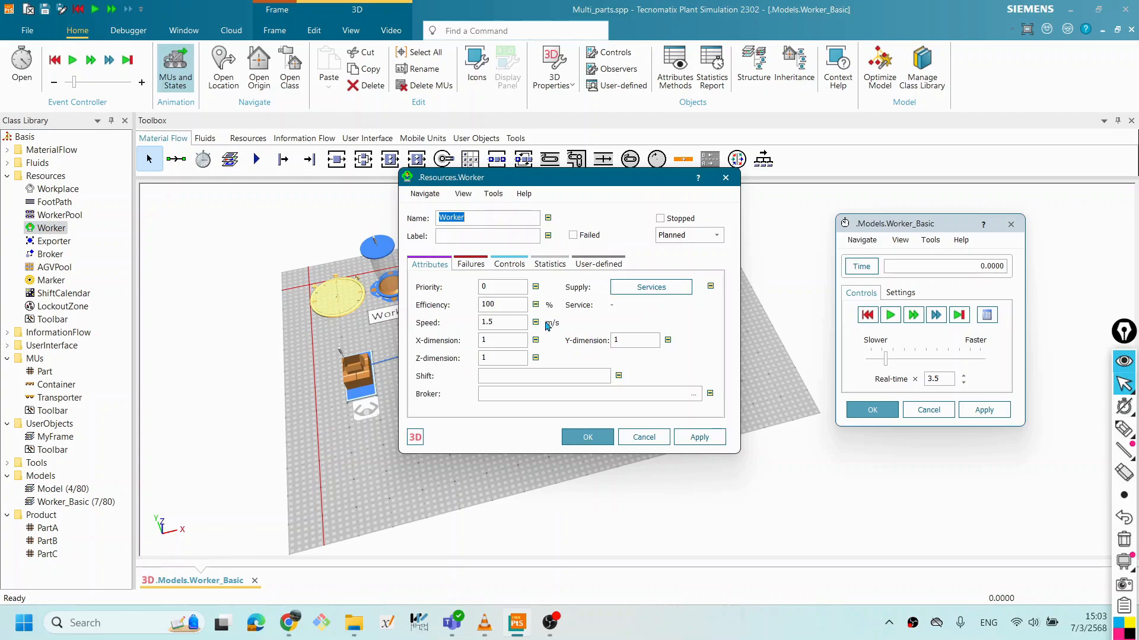
click(509, 321)
drag(506, 321, 481, 320)
drag(581, 193, 476, 200)
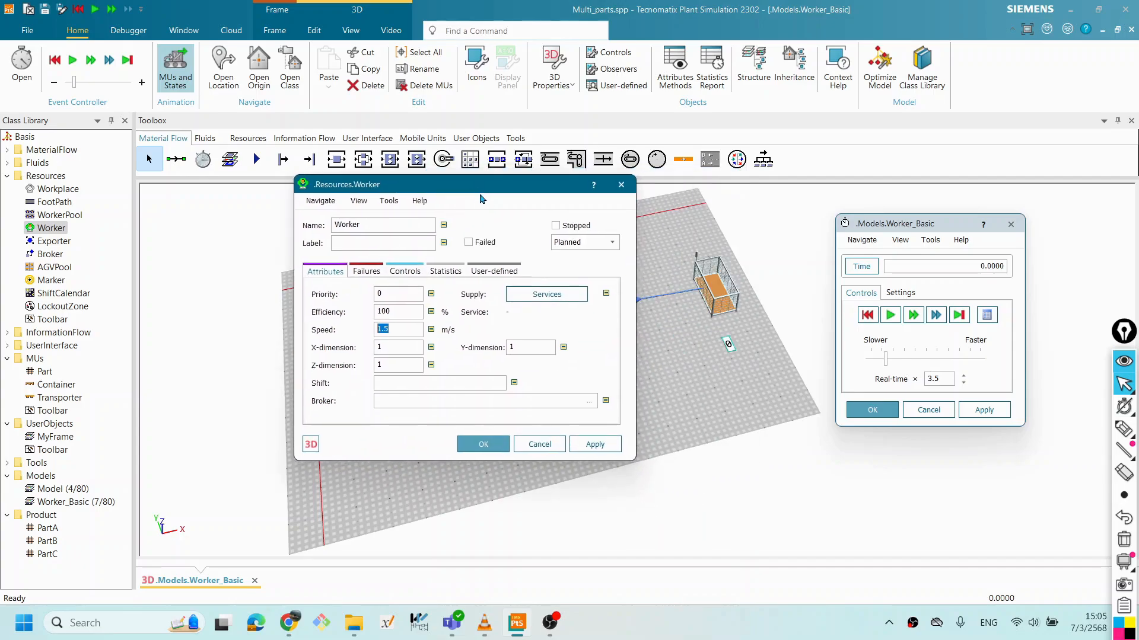
click(535, 448)
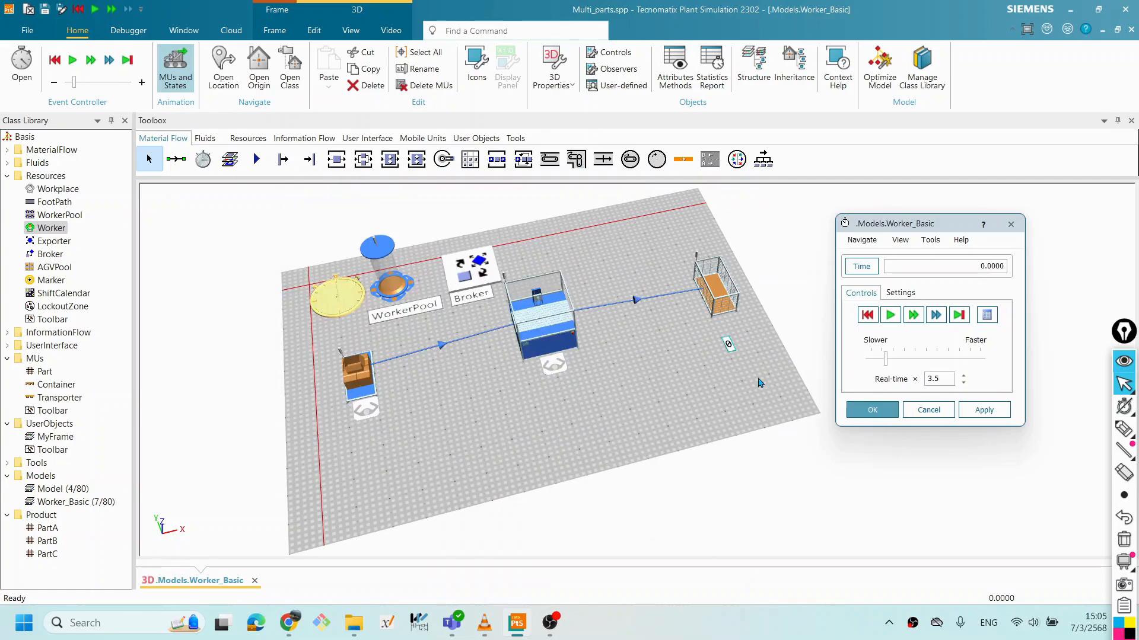
Step: Close the EventController to clear the view of the worker line
click(611, 350)
drag(611, 351, 606, 380)
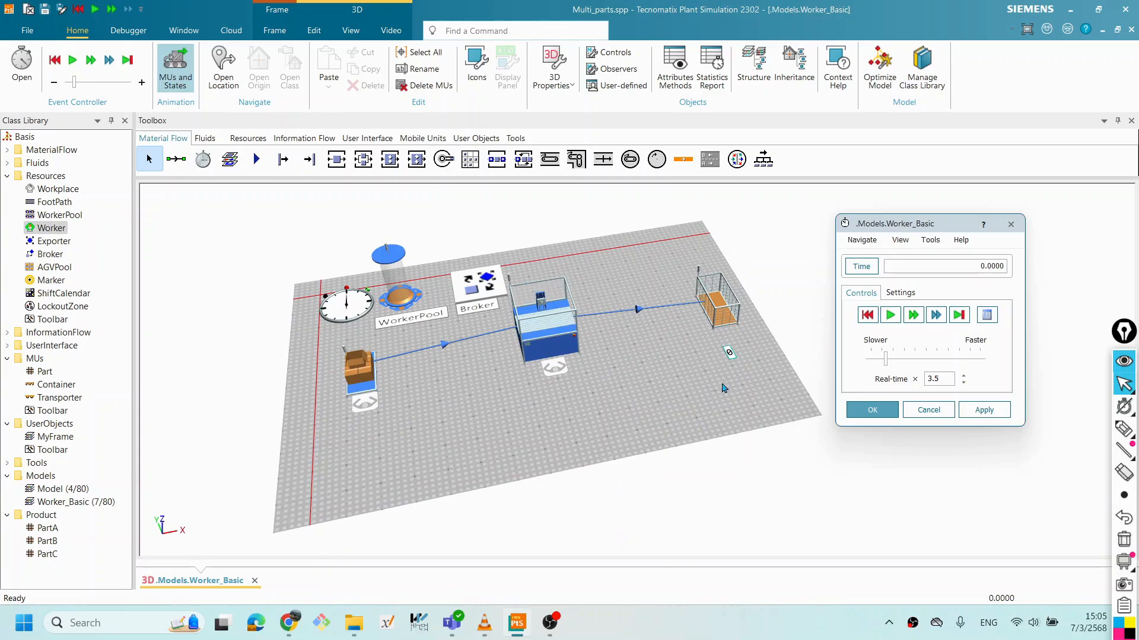
click(928, 416)
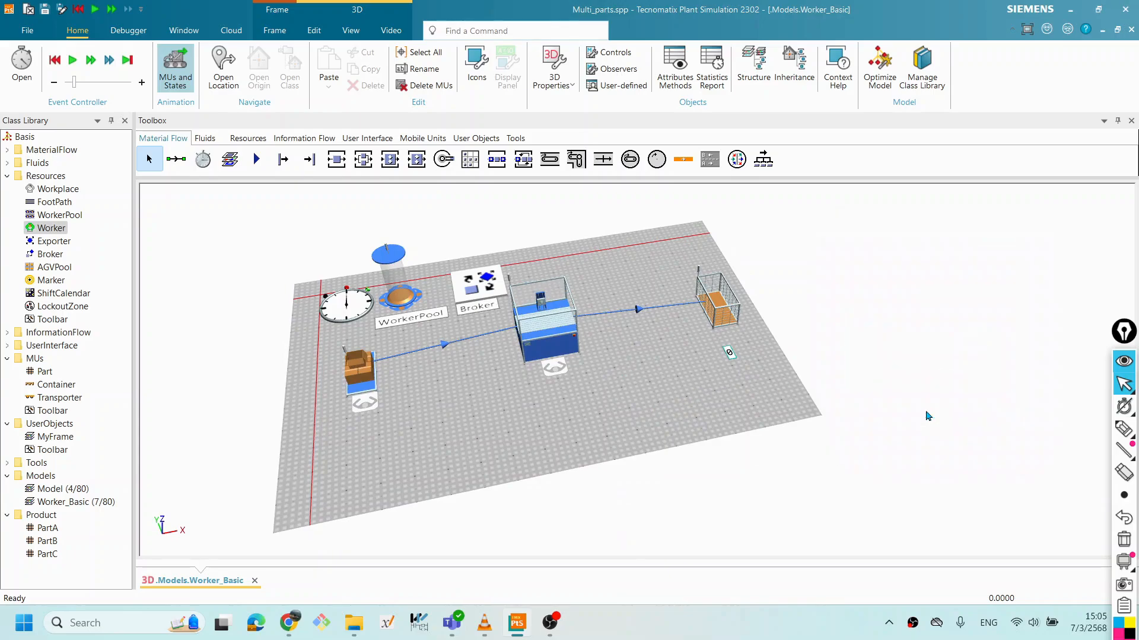
drag(547, 382, 494, 294)
drag(457, 350, 577, 364)
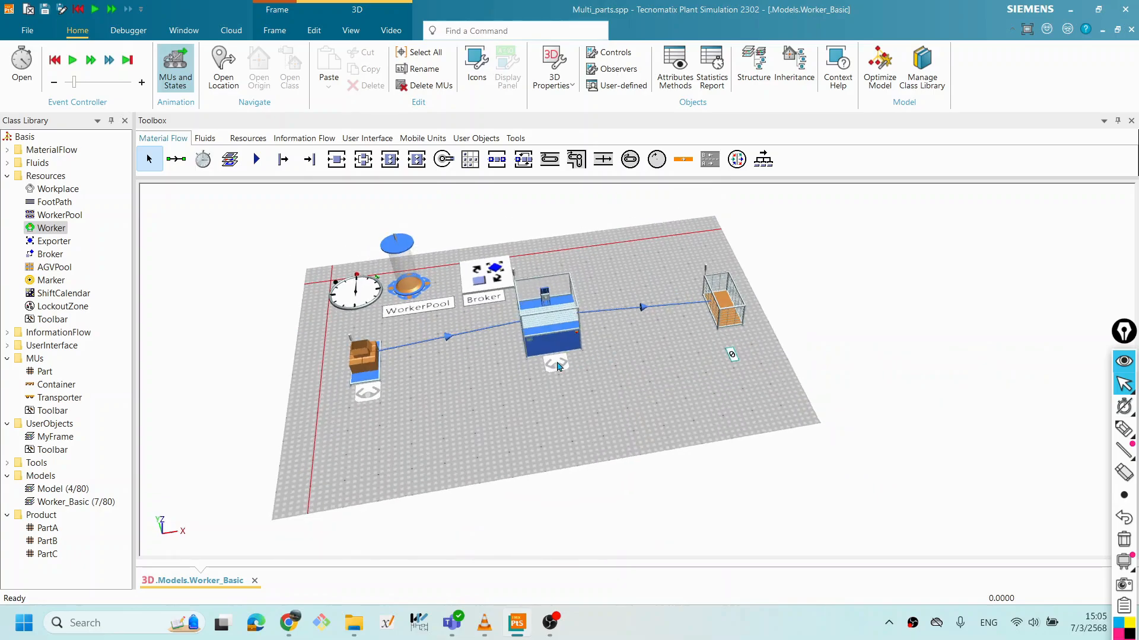
Step: Review the Station's Importer settings for Processing and close its dialog without changes
double_click(523, 352)
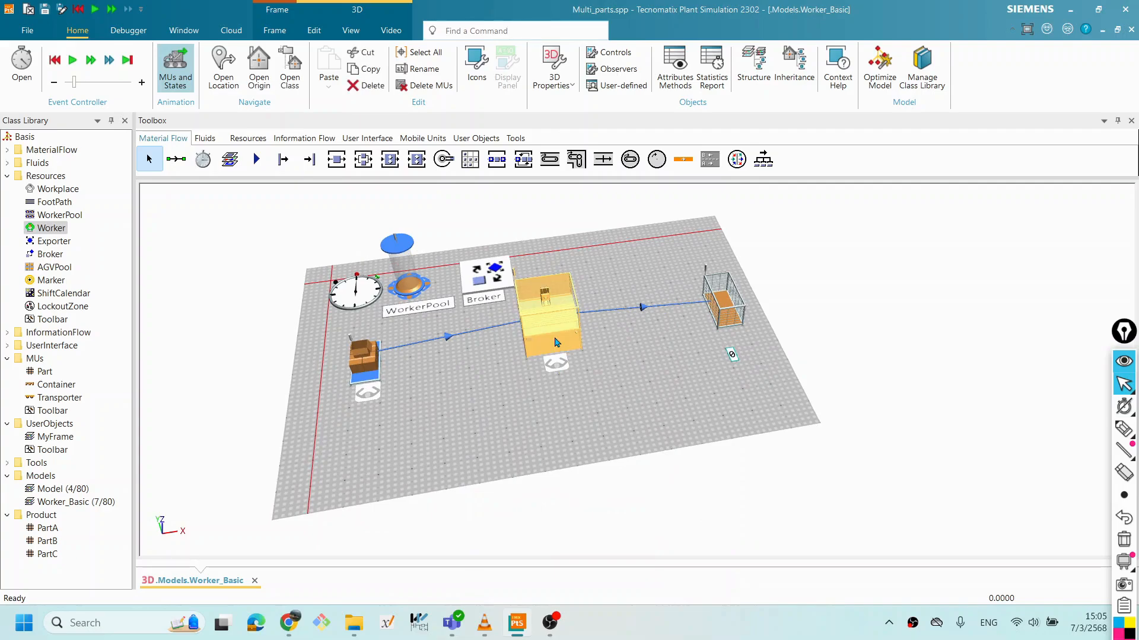
drag(595, 249, 398, 192)
click(450, 274)
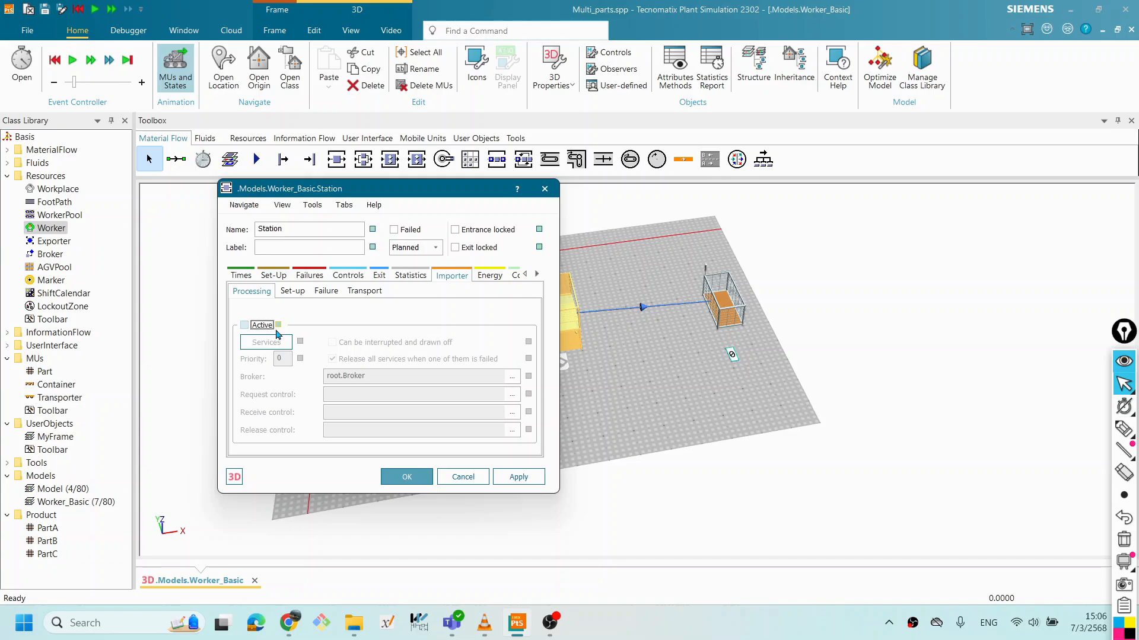
drag(401, 190, 439, 191)
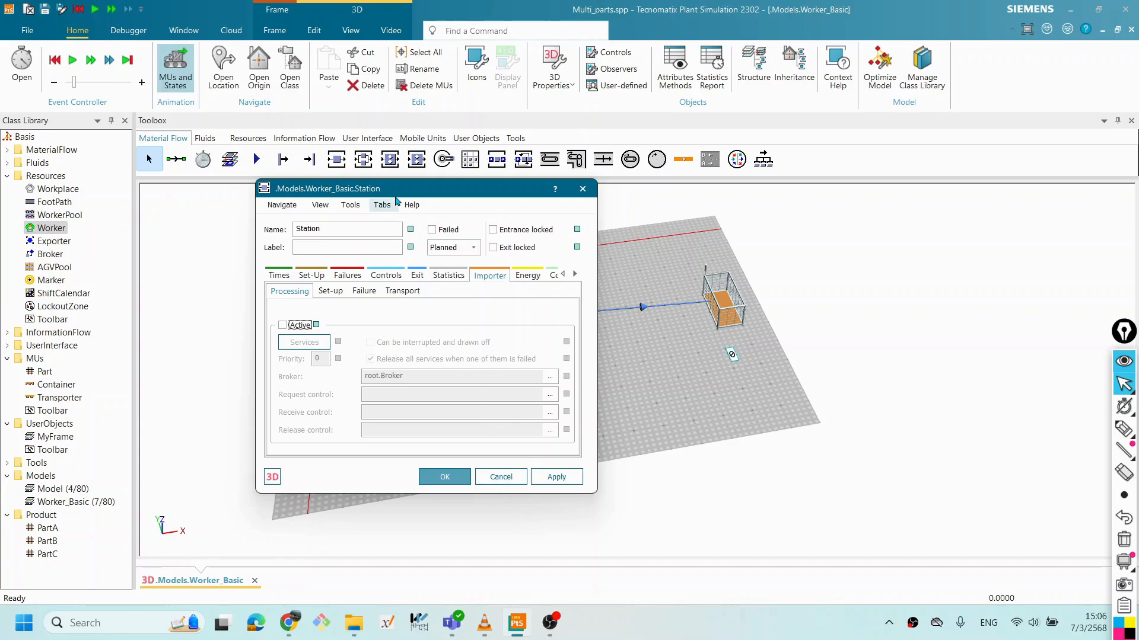
drag(400, 190, 360, 188)
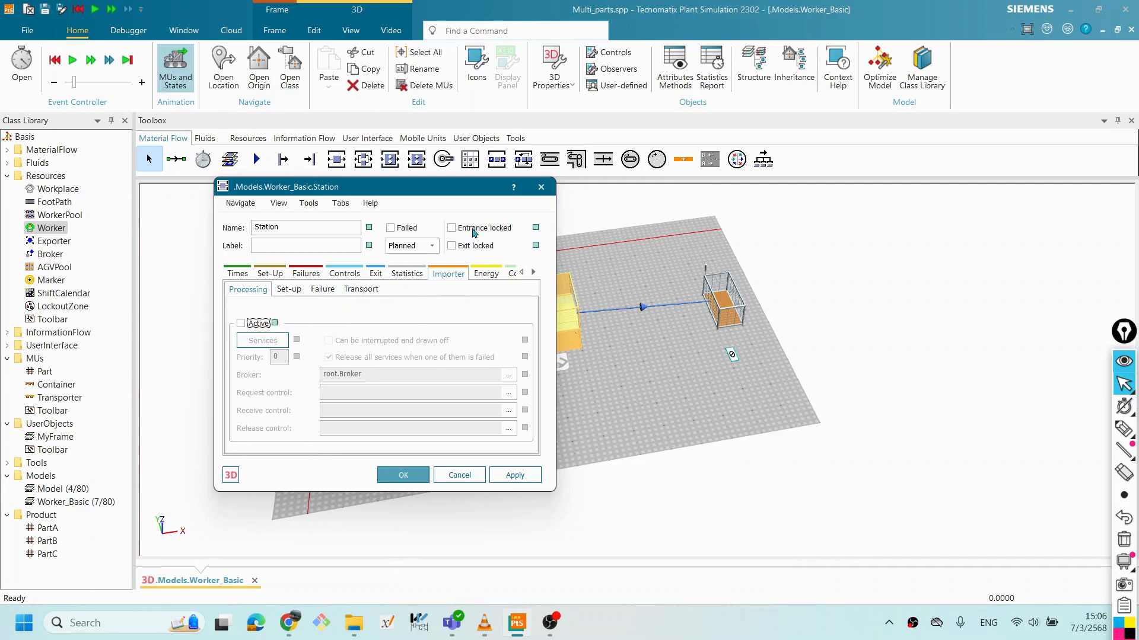
drag(404, 190, 776, 193)
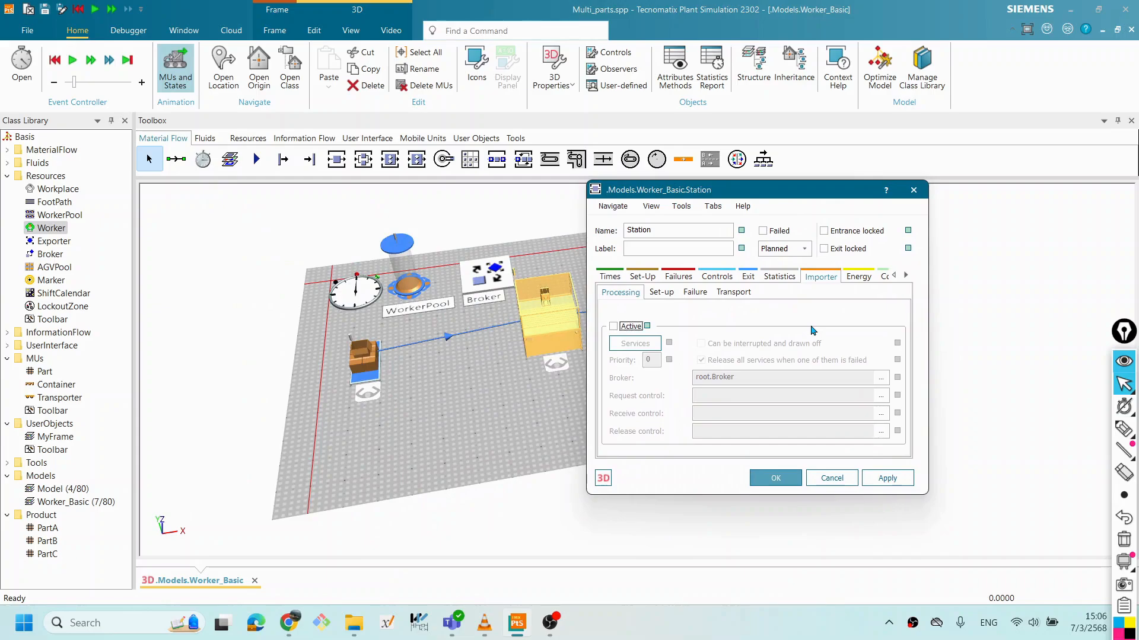
click(831, 478)
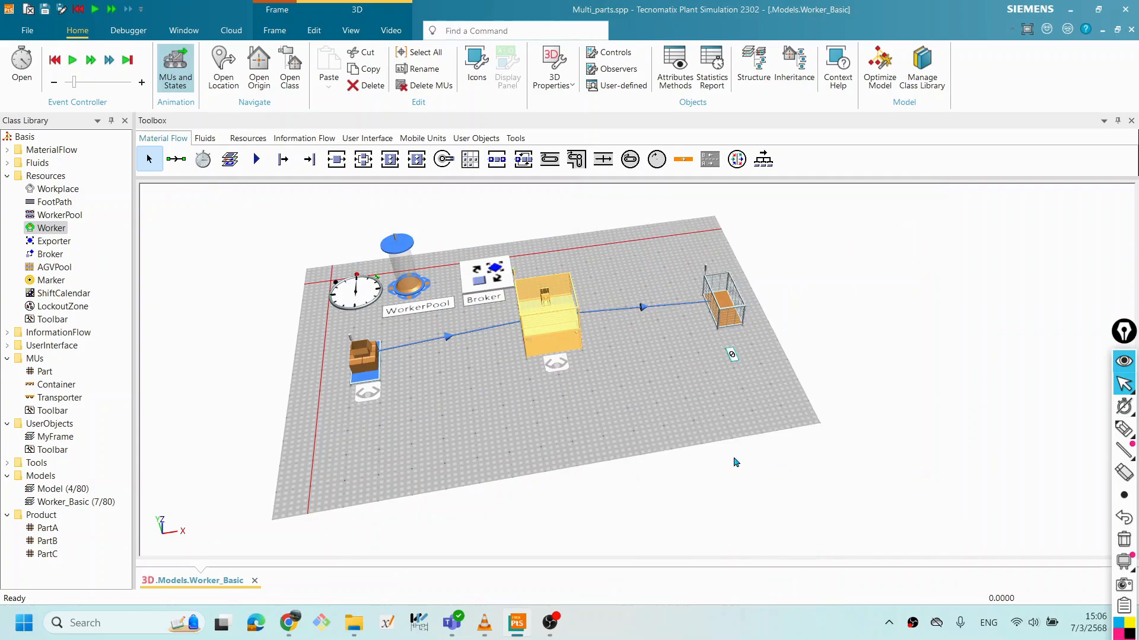
Step: Review the Source's Importer settings for Transport beside the model and close its dialog without changes
double_click(362, 367)
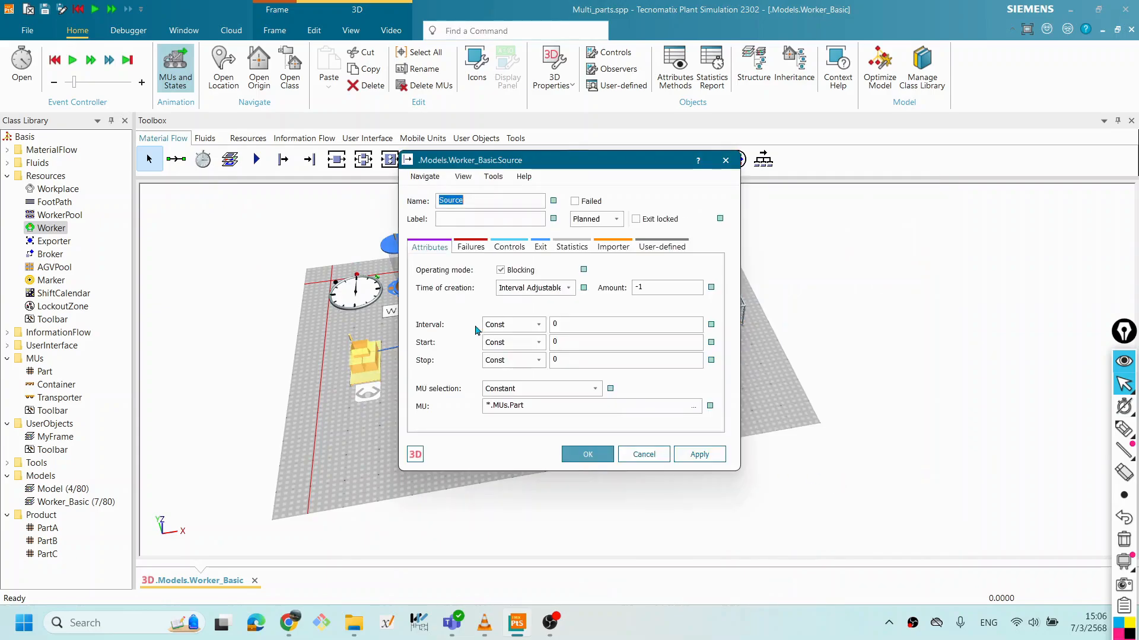
click(615, 247)
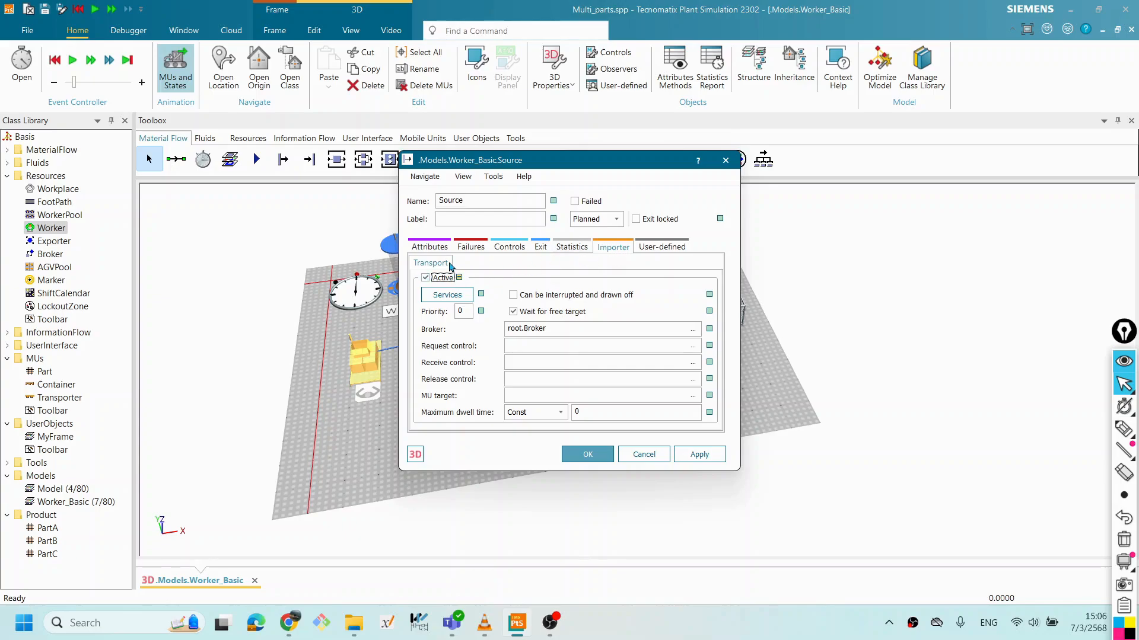
drag(601, 155, 807, 227)
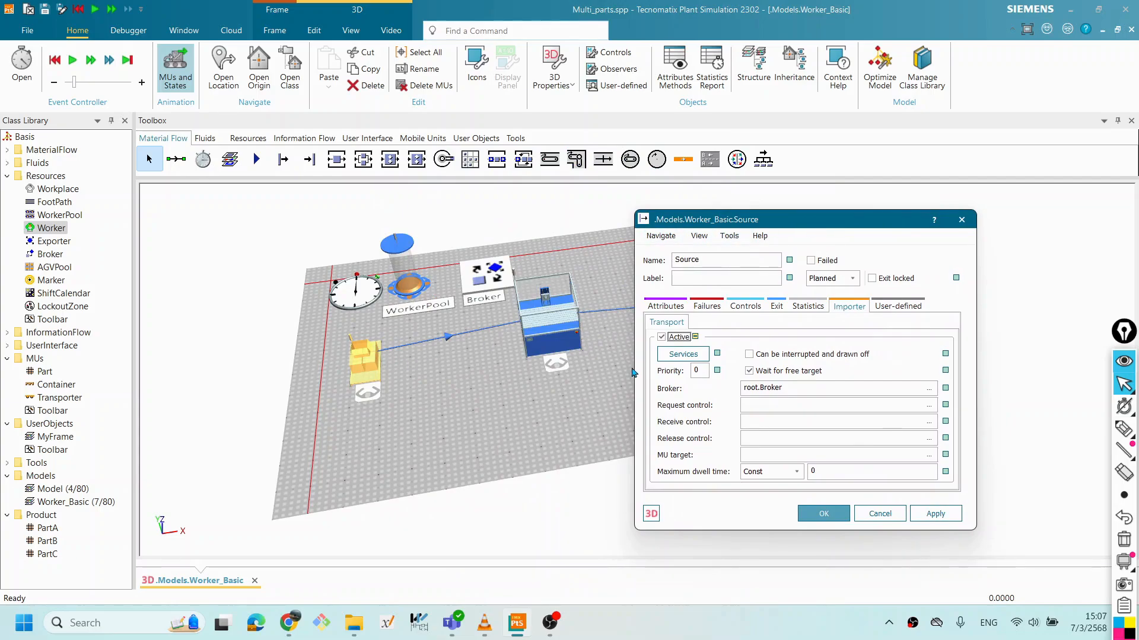
drag(739, 229, 780, 229)
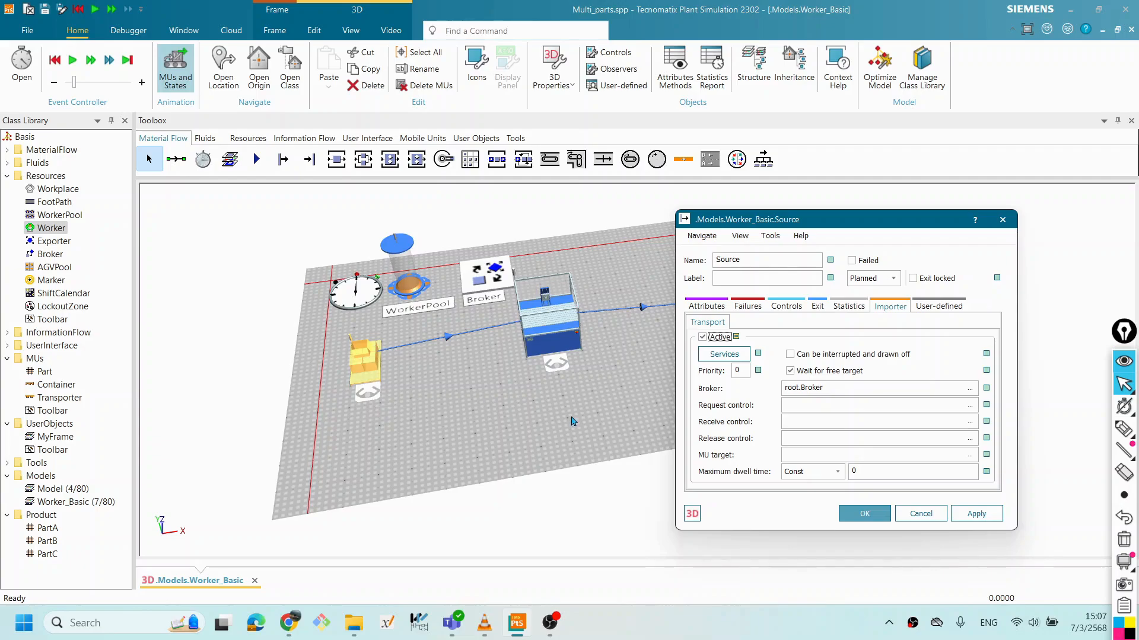
click(914, 517)
Step: Check again whether the Station's Processing importer is active, and close the dialog
double_click(550, 339)
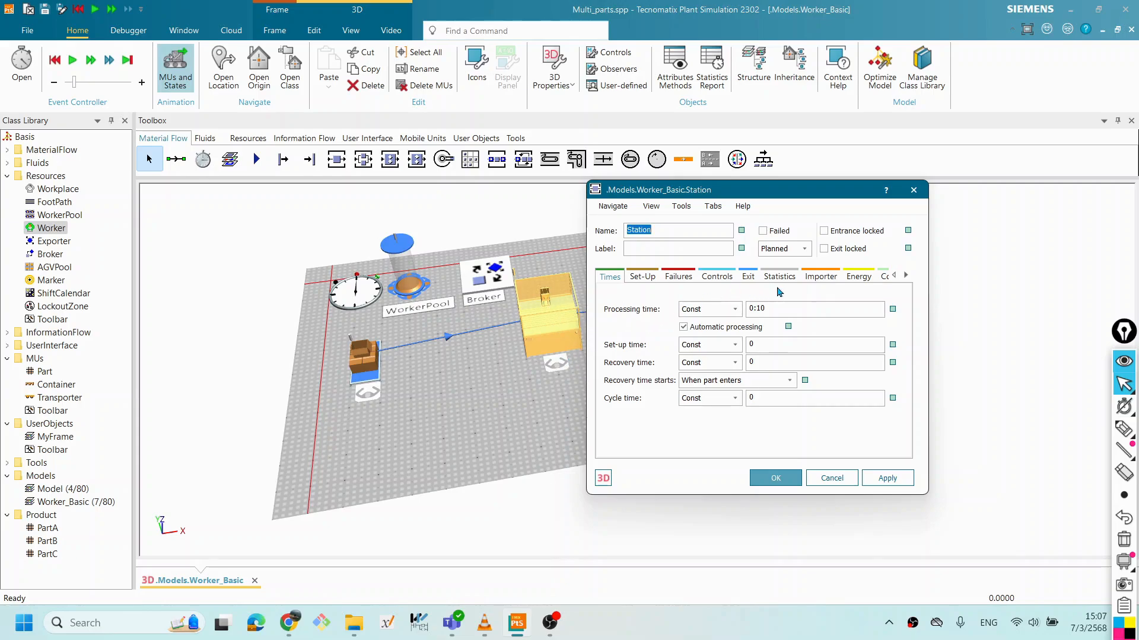
click(820, 278)
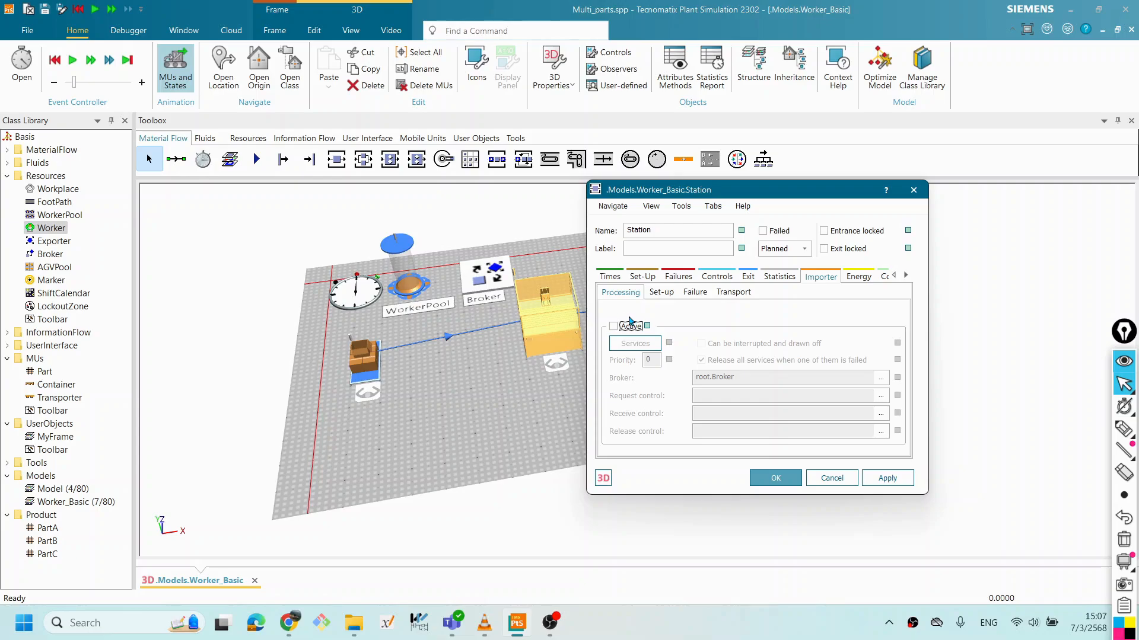
click(833, 481)
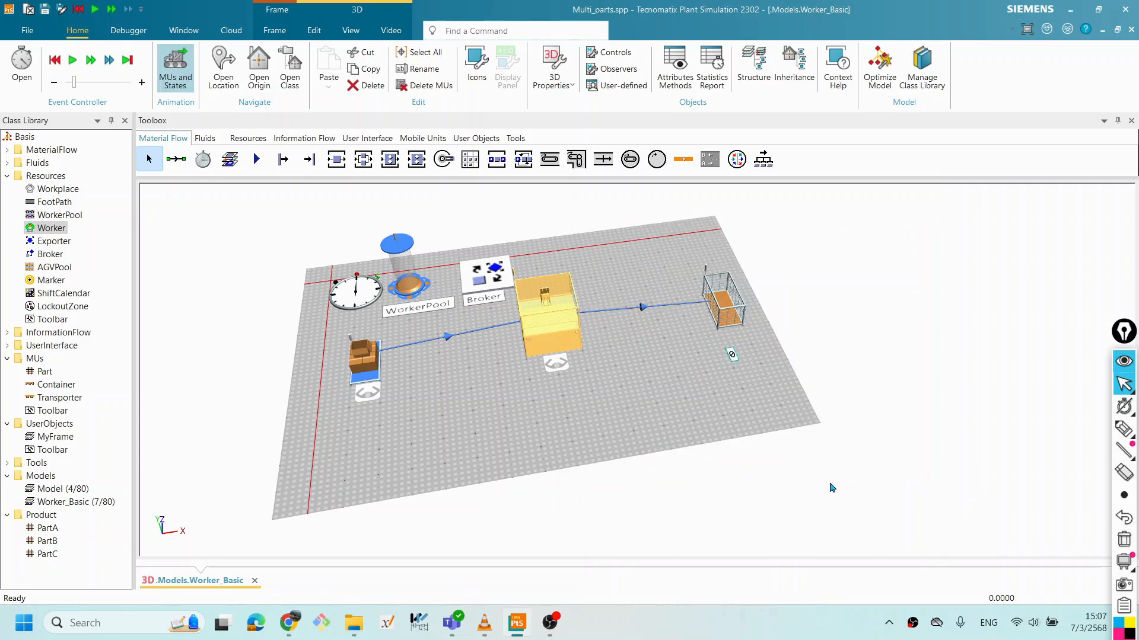
click(585, 424)
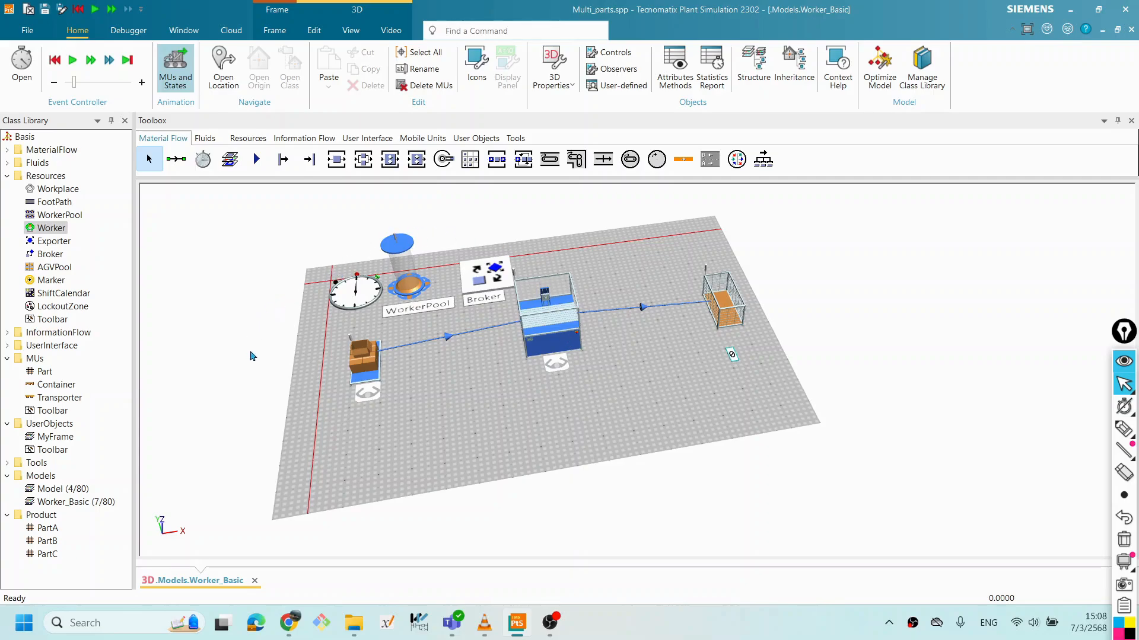
Step: Identify the workplace at the Station, compare the Station's Transport and Processing importer settings, and close the dialog
click(557, 369)
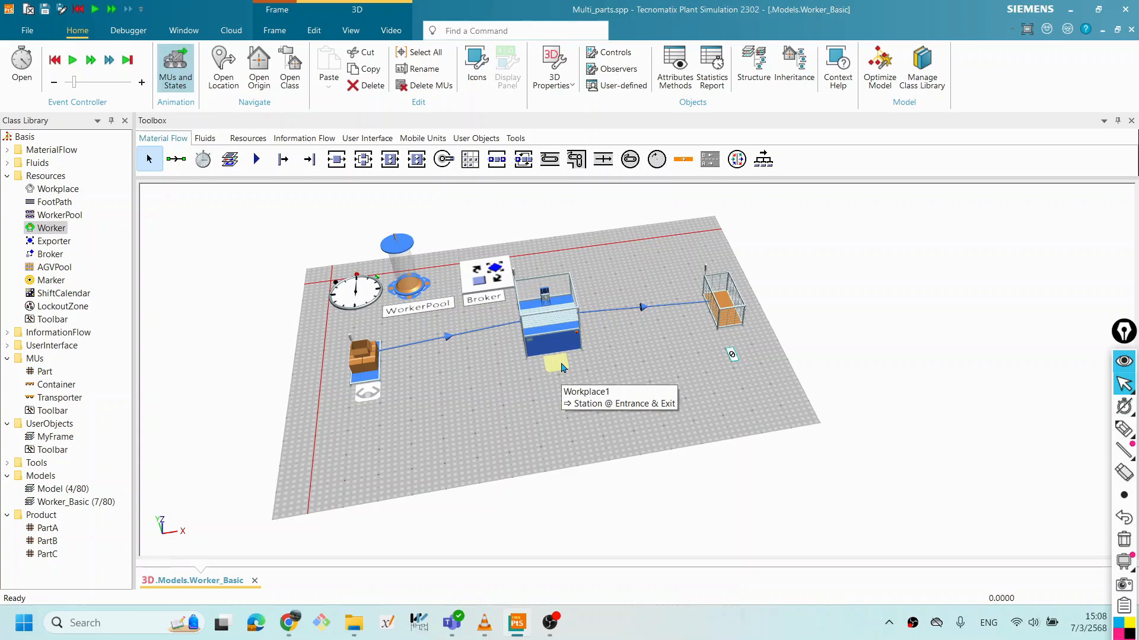
double_click(557, 336)
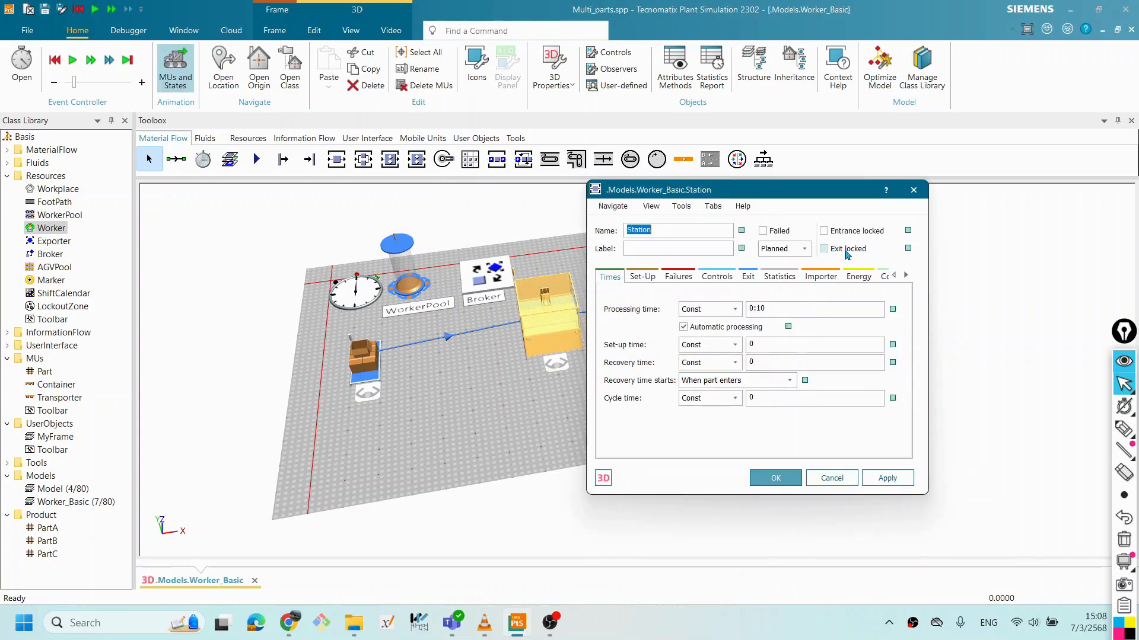
click(820, 276)
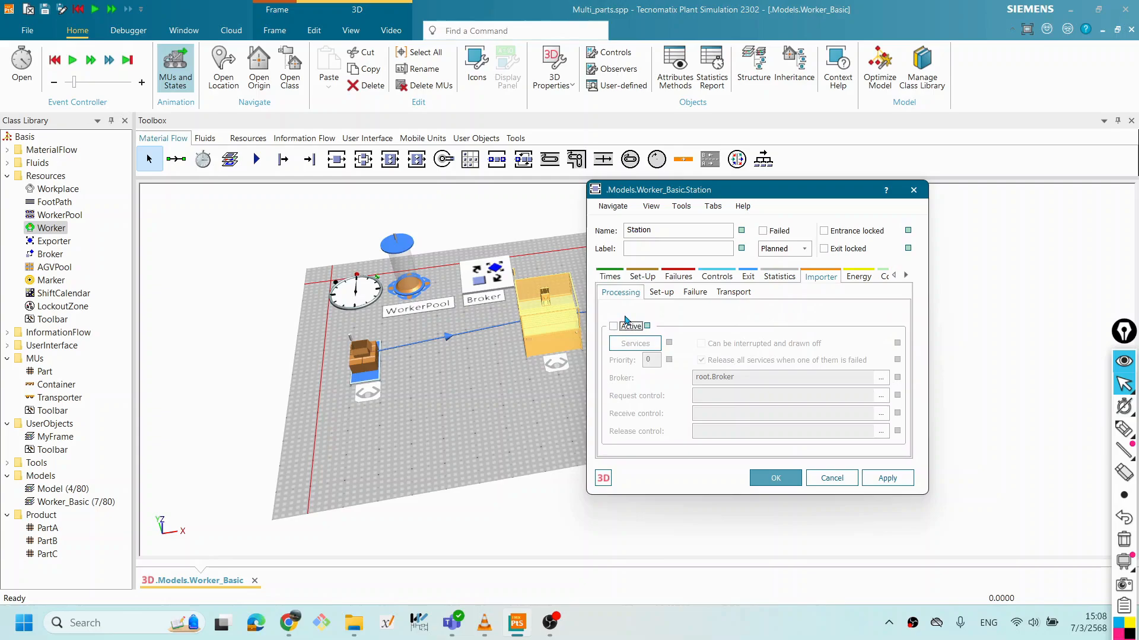
click(734, 292)
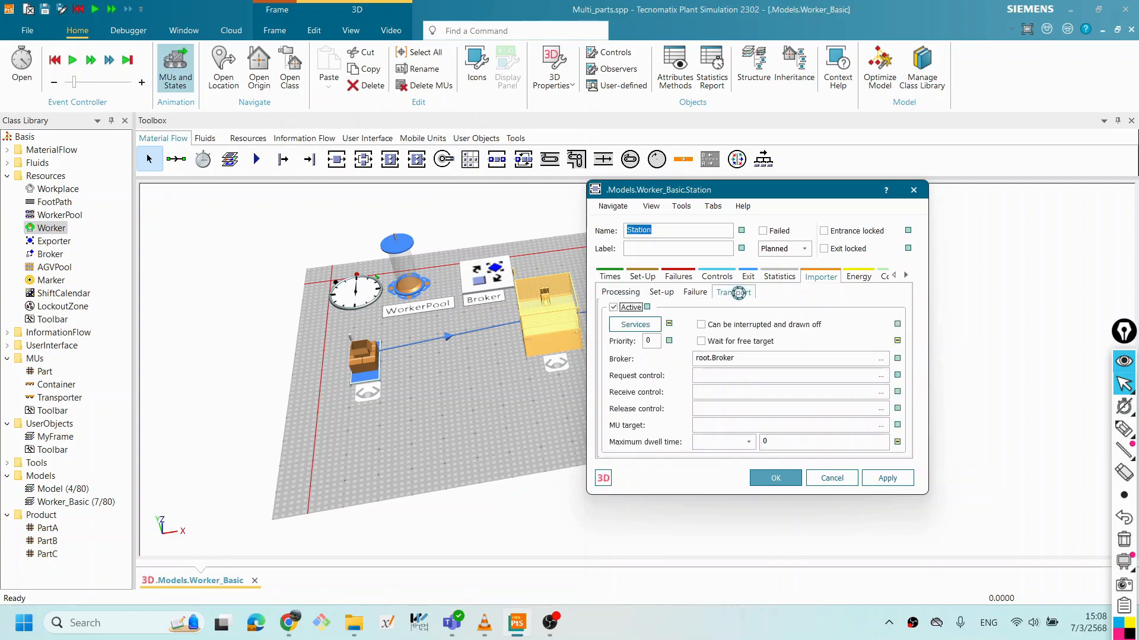
click(624, 296)
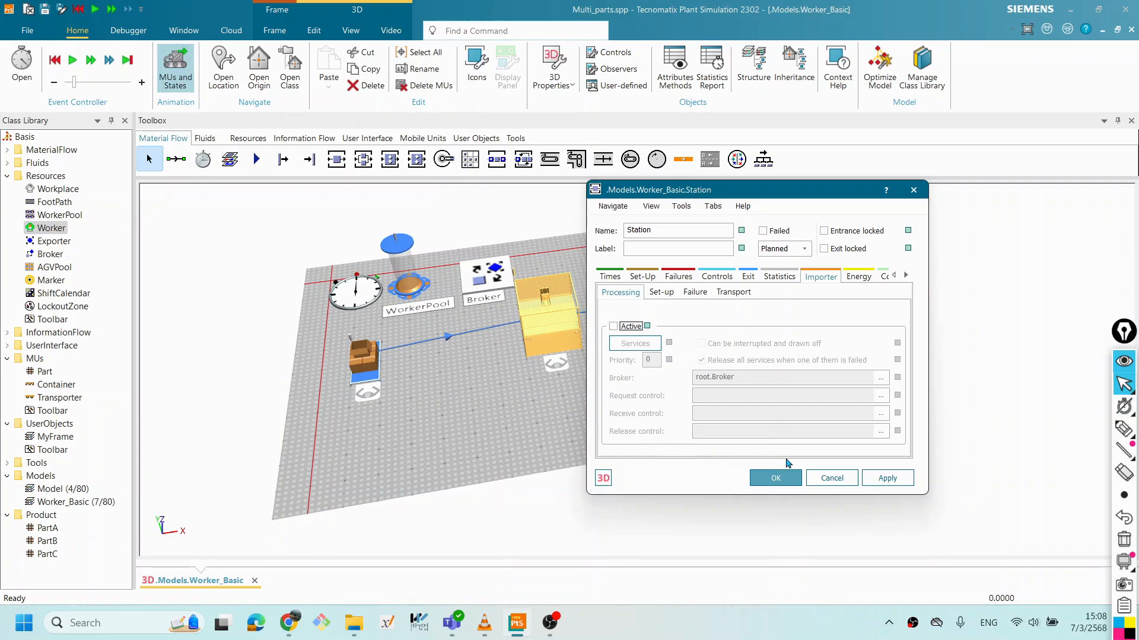
click(822, 483)
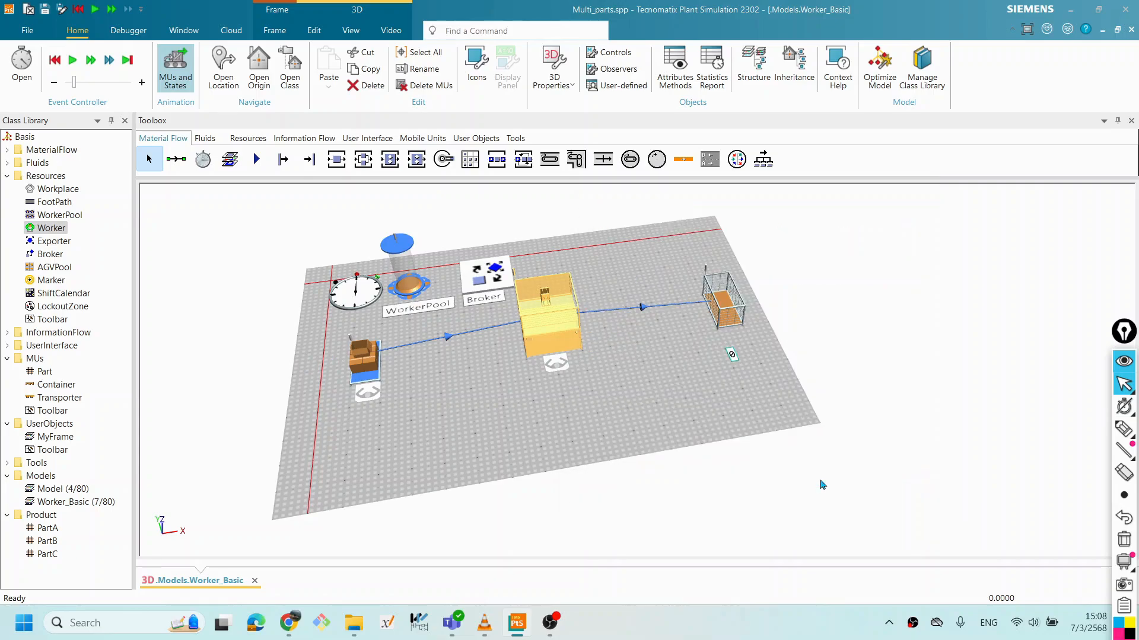
Step: Open the event controller of Worker_Basic and run the simulation
click(564, 381)
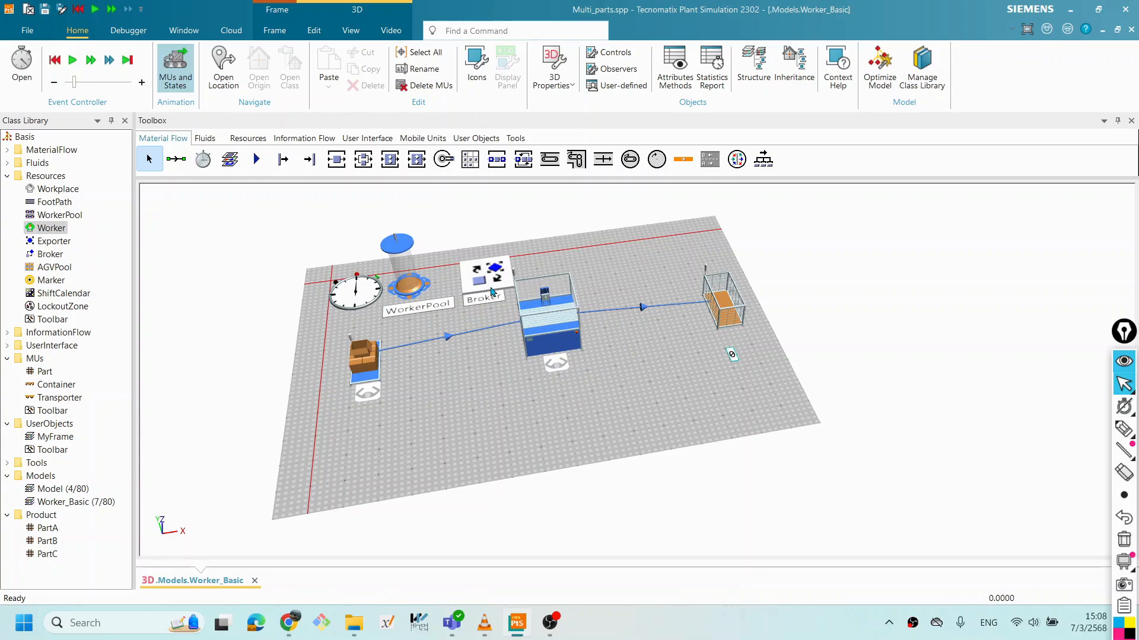
double_click(344, 294)
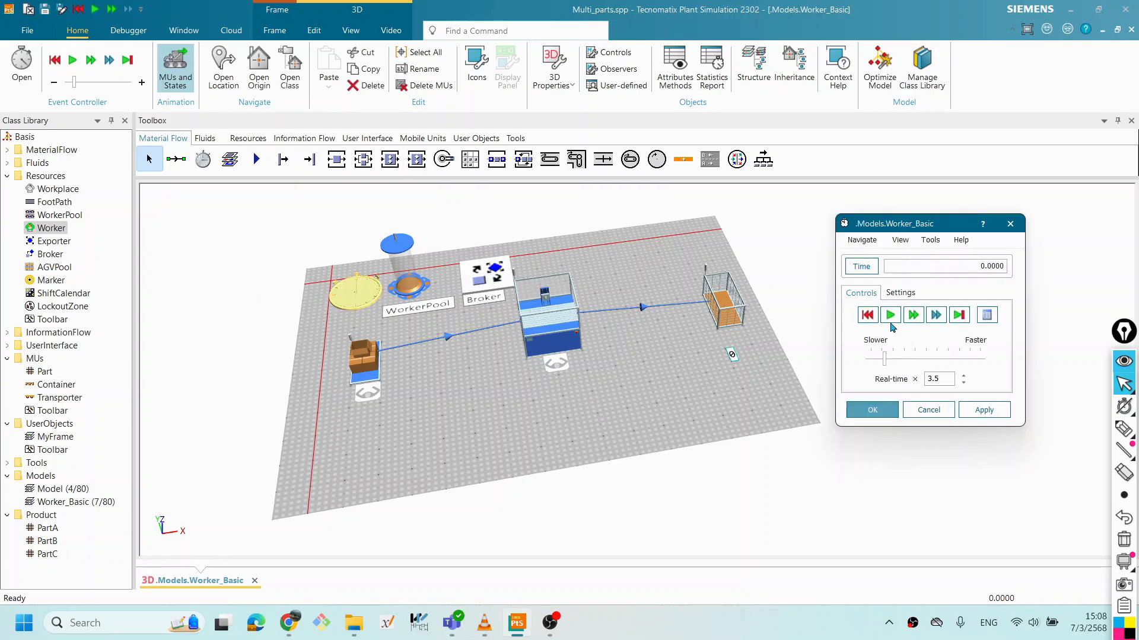
click(890, 315)
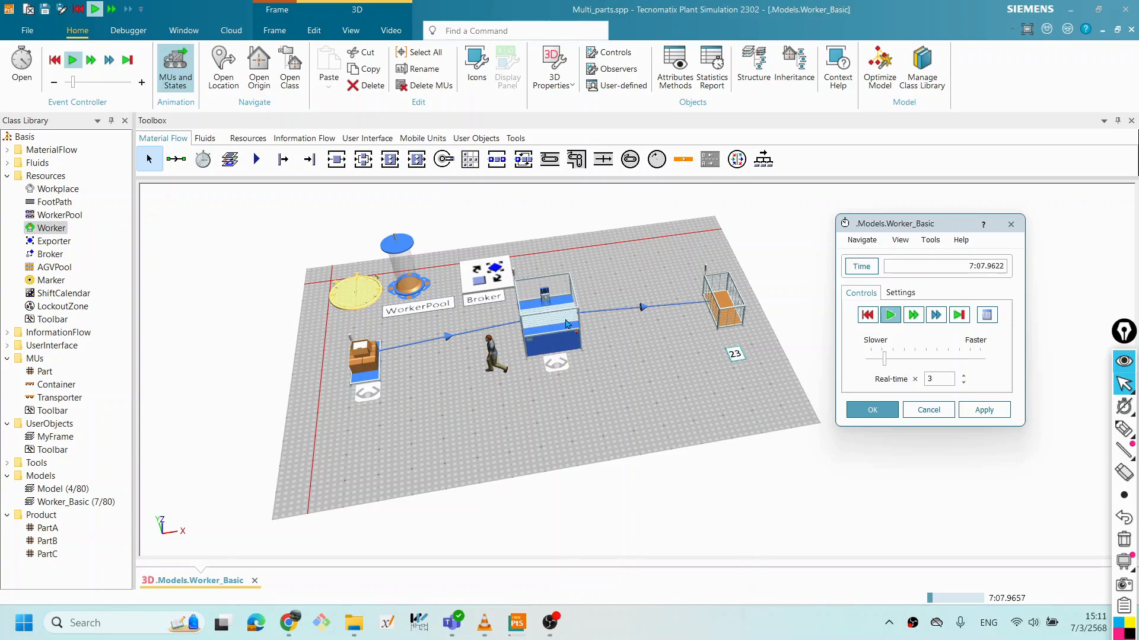
Step: Review the Station's processing time settings beside the model while the simulation is running
click(525, 334)
double_click(524, 334)
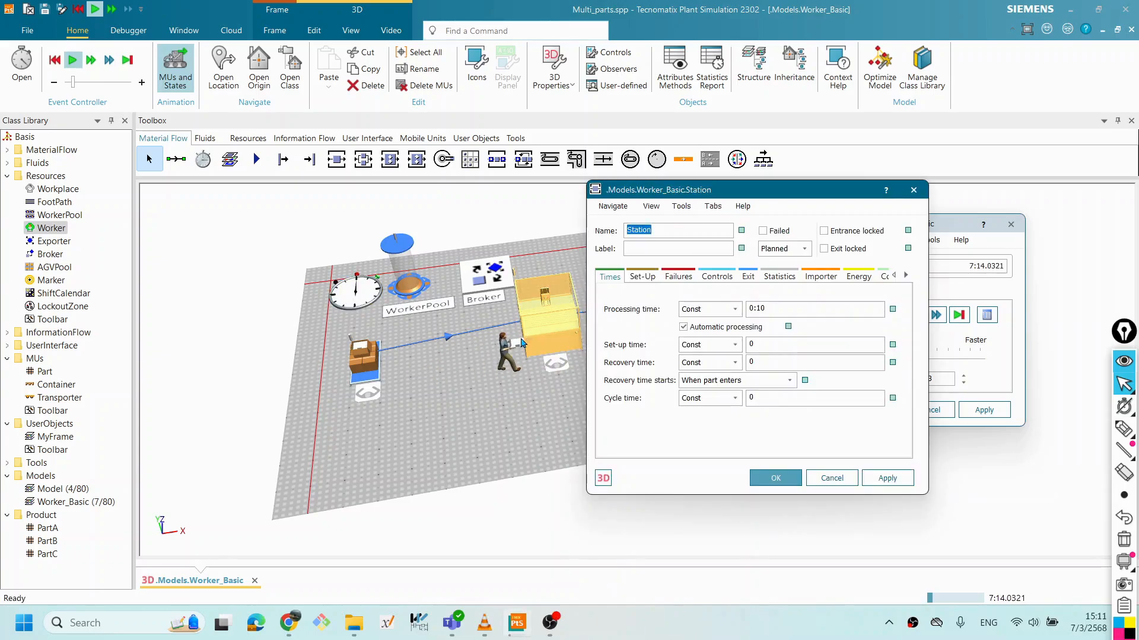
drag(718, 196, 773, 197)
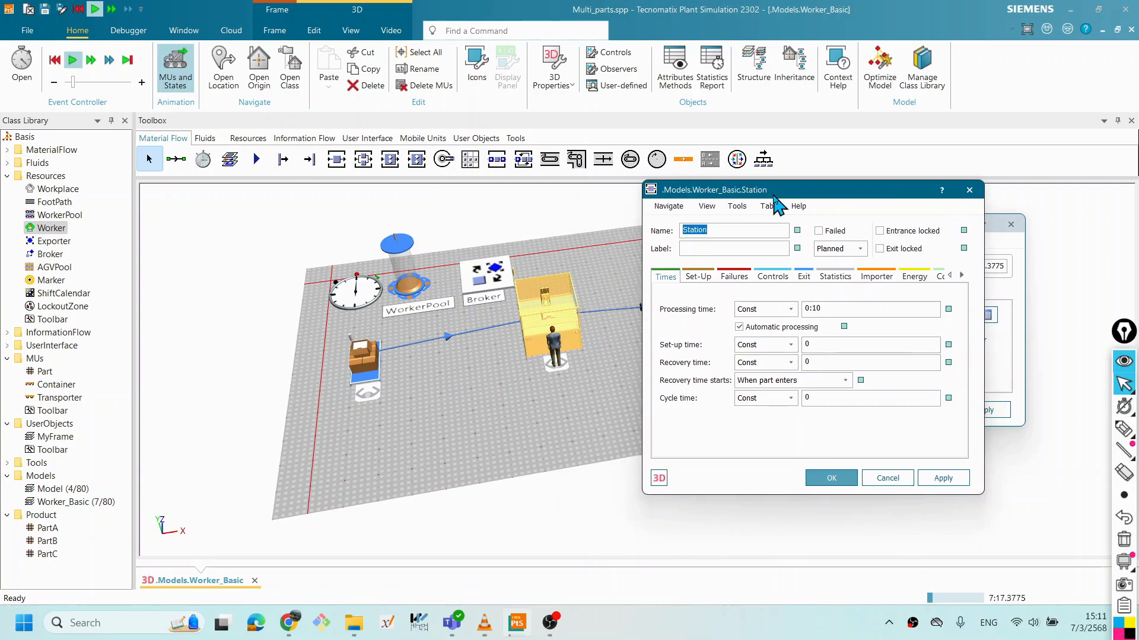
click(543, 413)
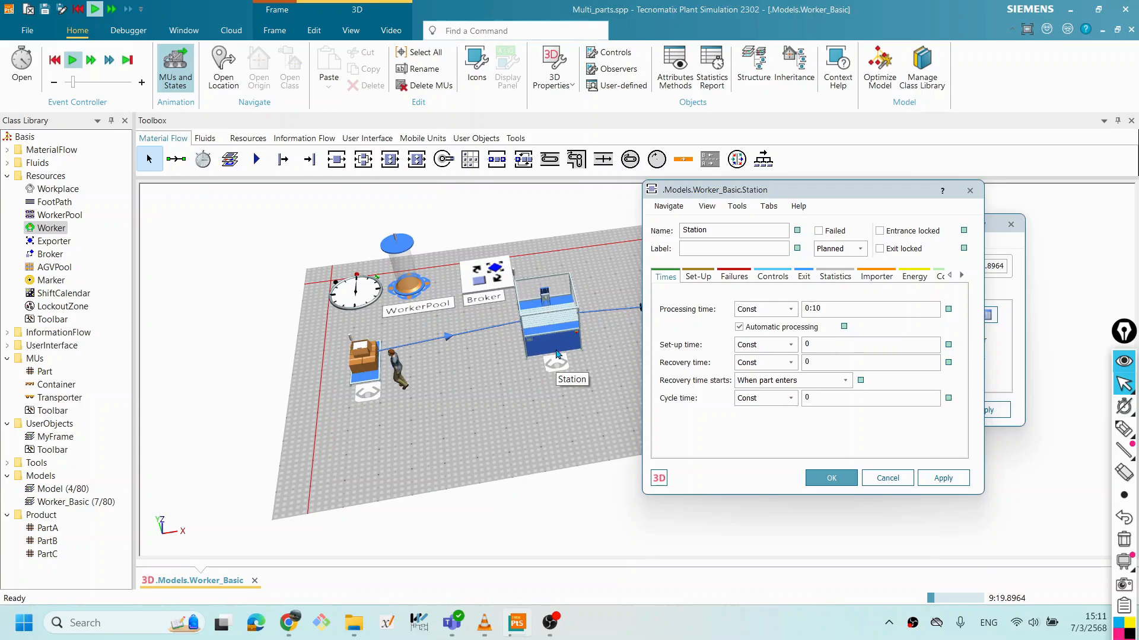
double_click(557, 354)
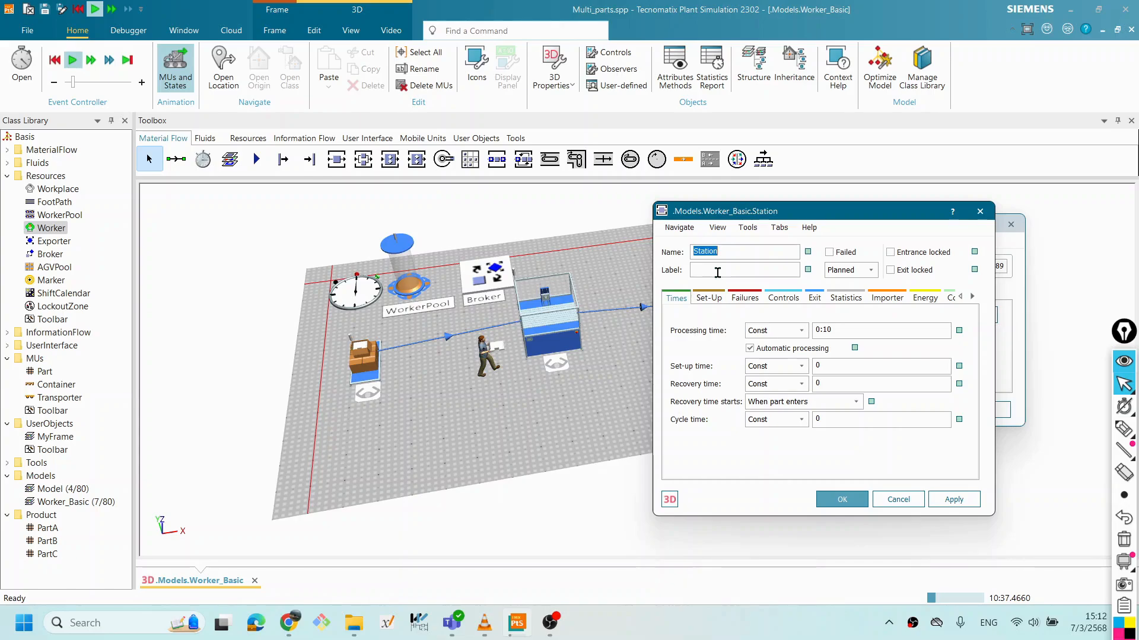
drag(760, 211, 695, 227)
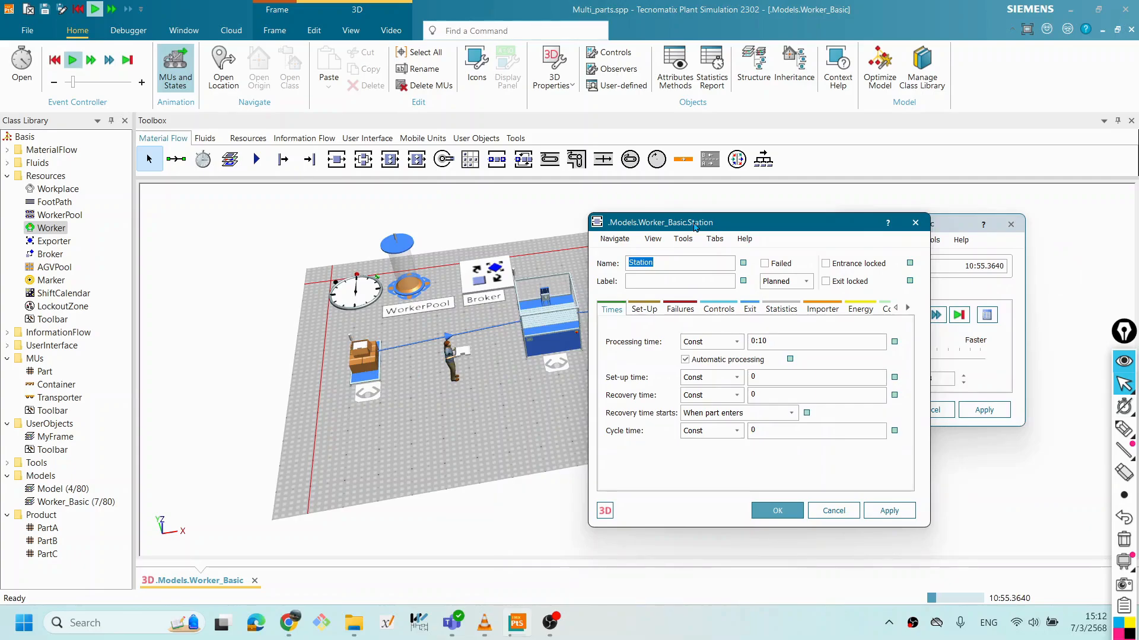
drag(695, 227, 731, 245)
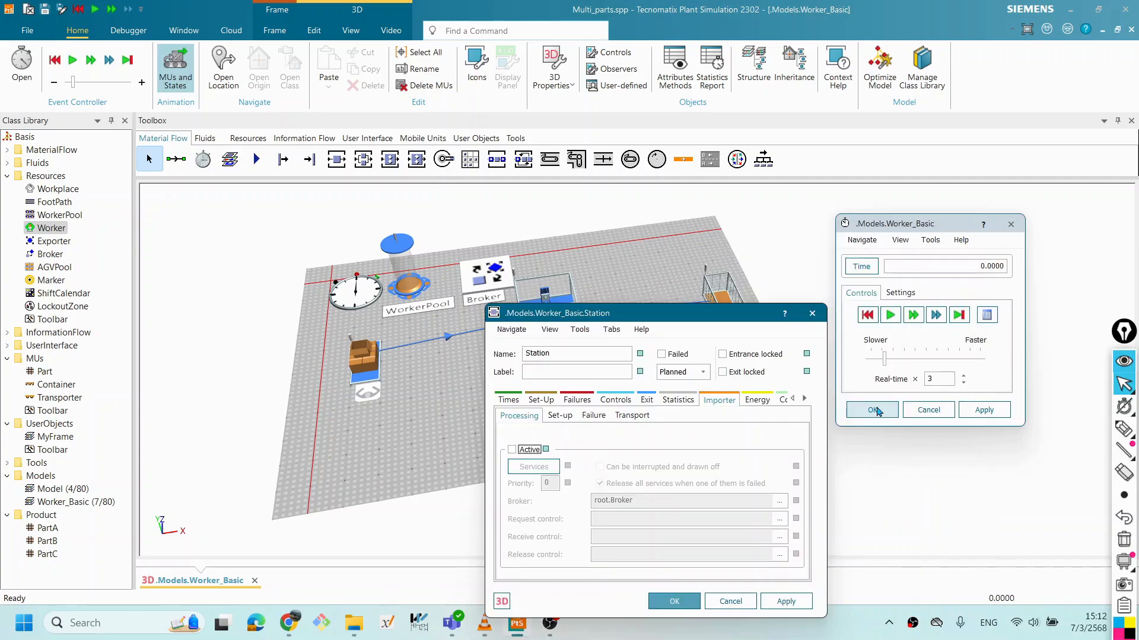
Step: Close the event controller and activate the Station's importer for Processing
click(875, 410)
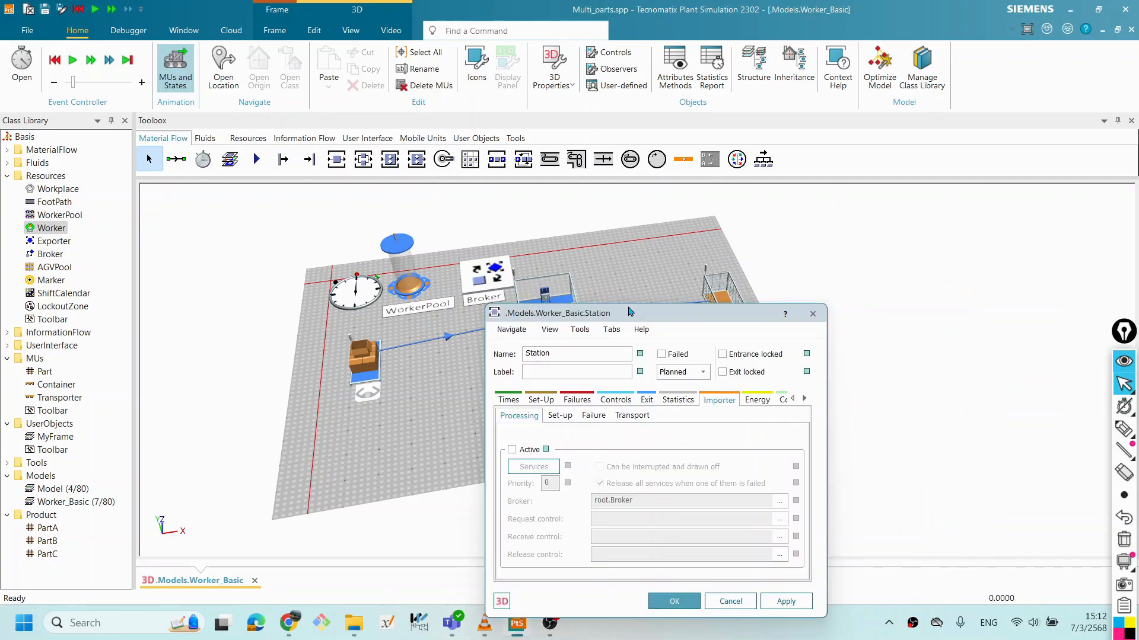
drag(628, 313, 808, 231)
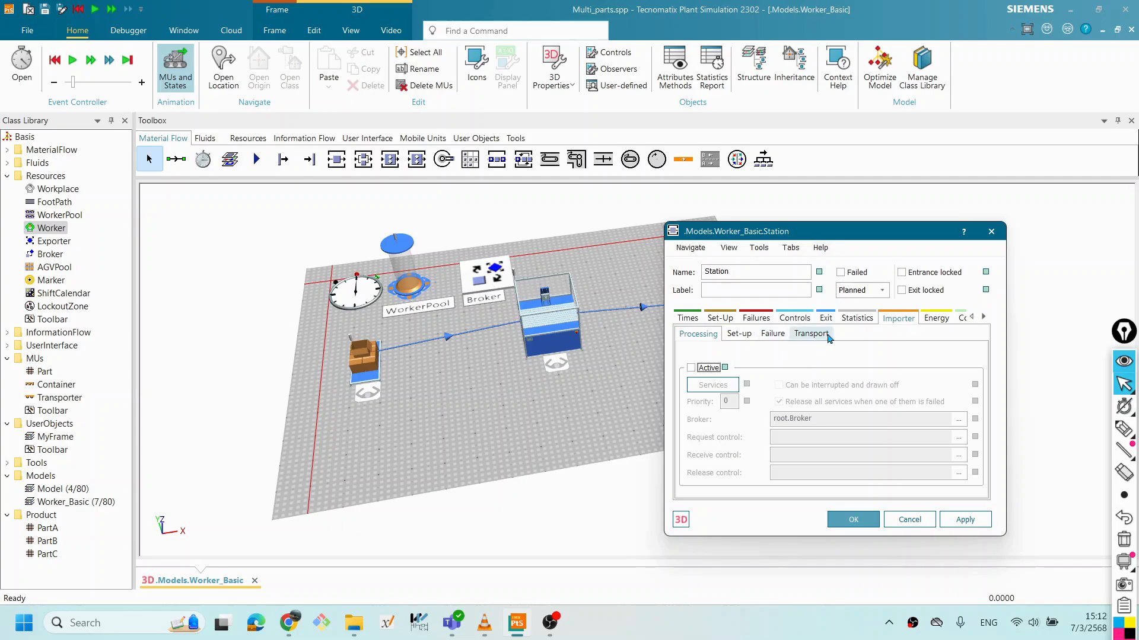
click(805, 230)
click(695, 368)
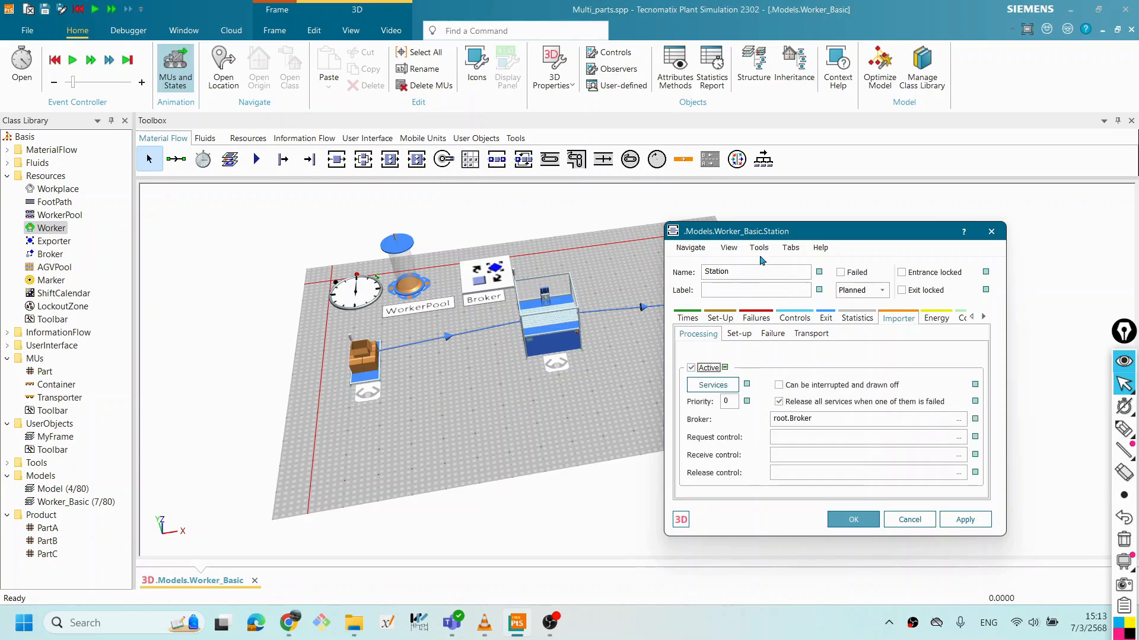
drag(771, 235, 705, 240)
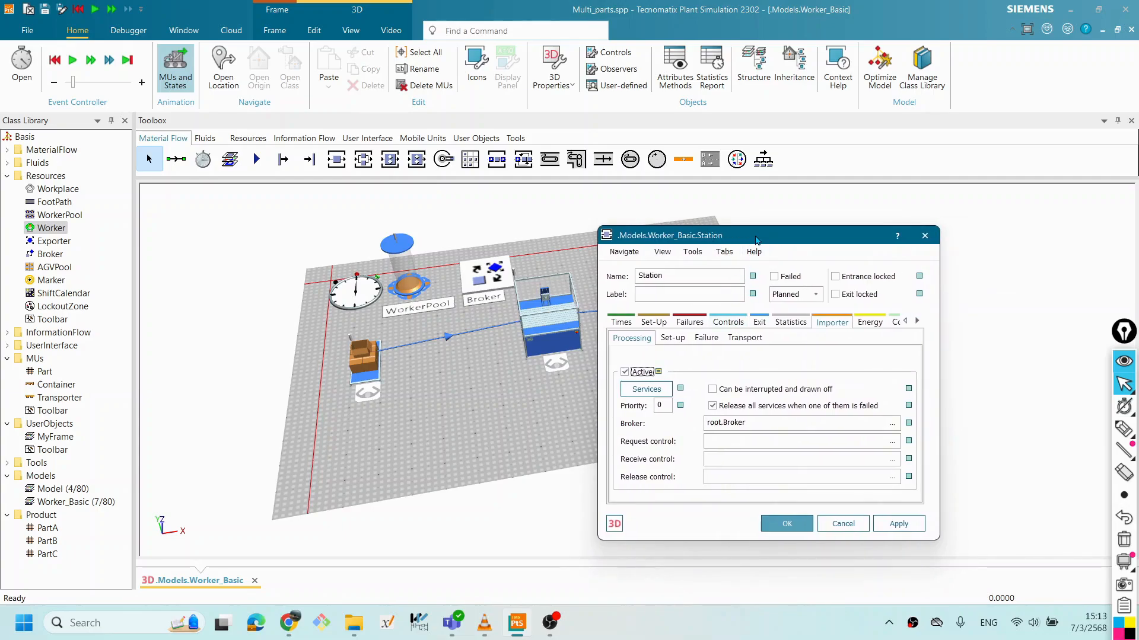
drag(756, 241, 807, 274)
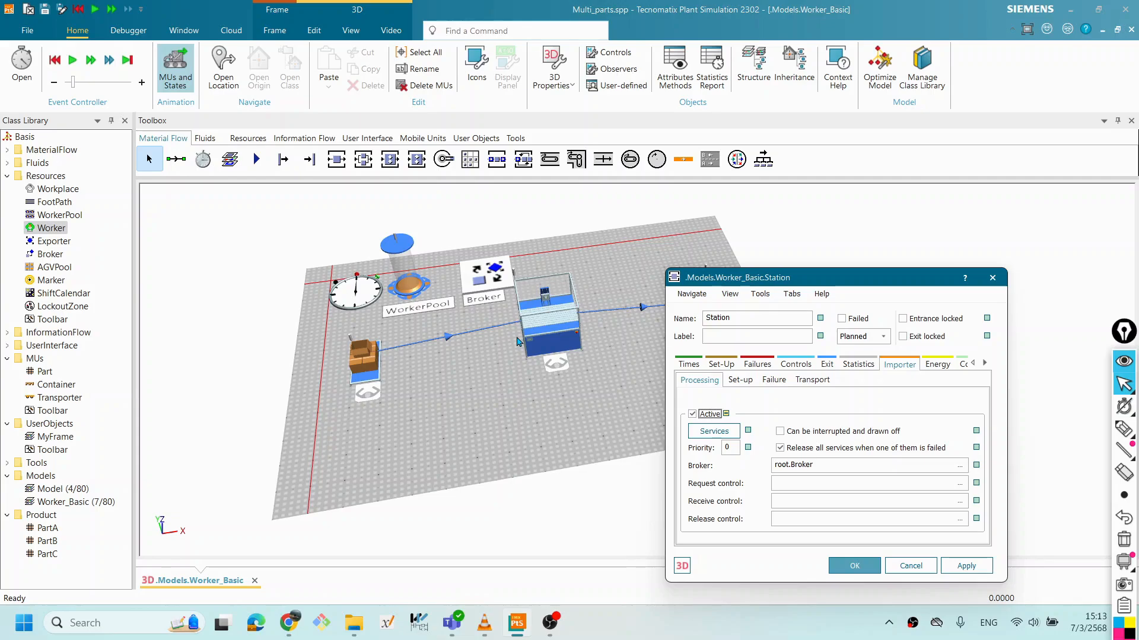
drag(805, 282, 752, 276)
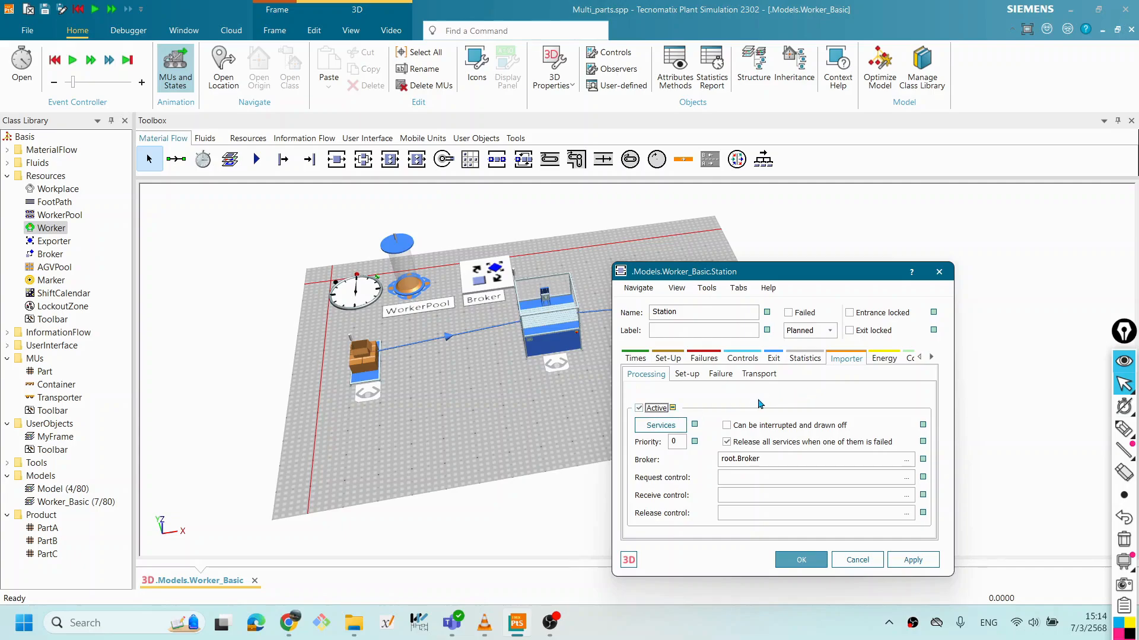
Step: Set the Station's constant processing time to 60 seconds, apply it, and close the dialog
click(635, 358)
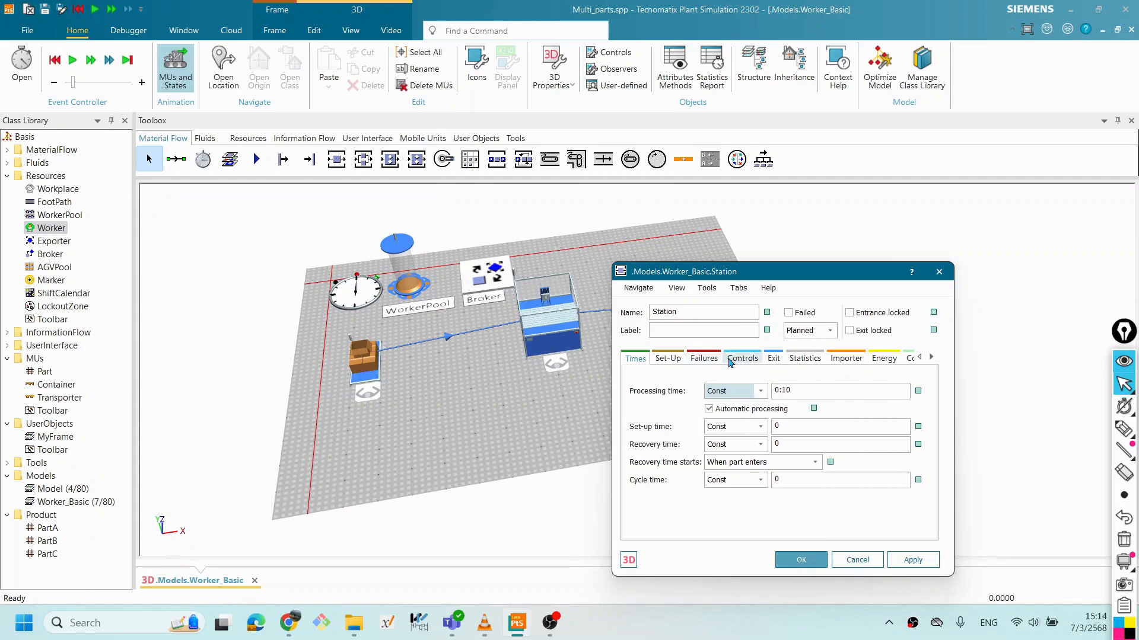
click(838, 356)
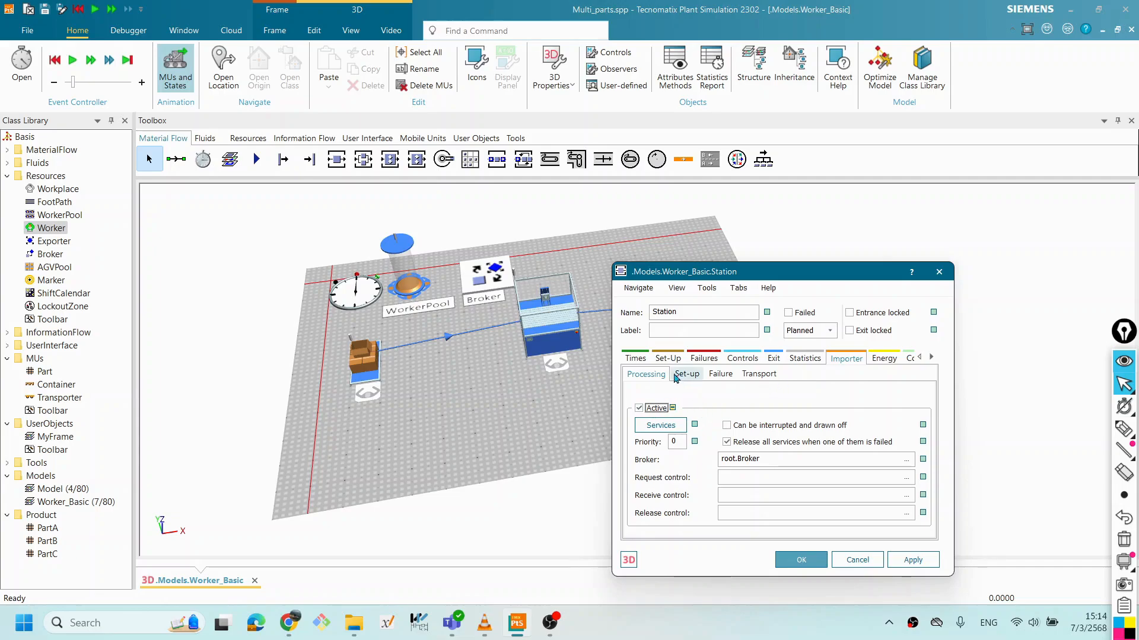
click(635, 358)
click(773, 393)
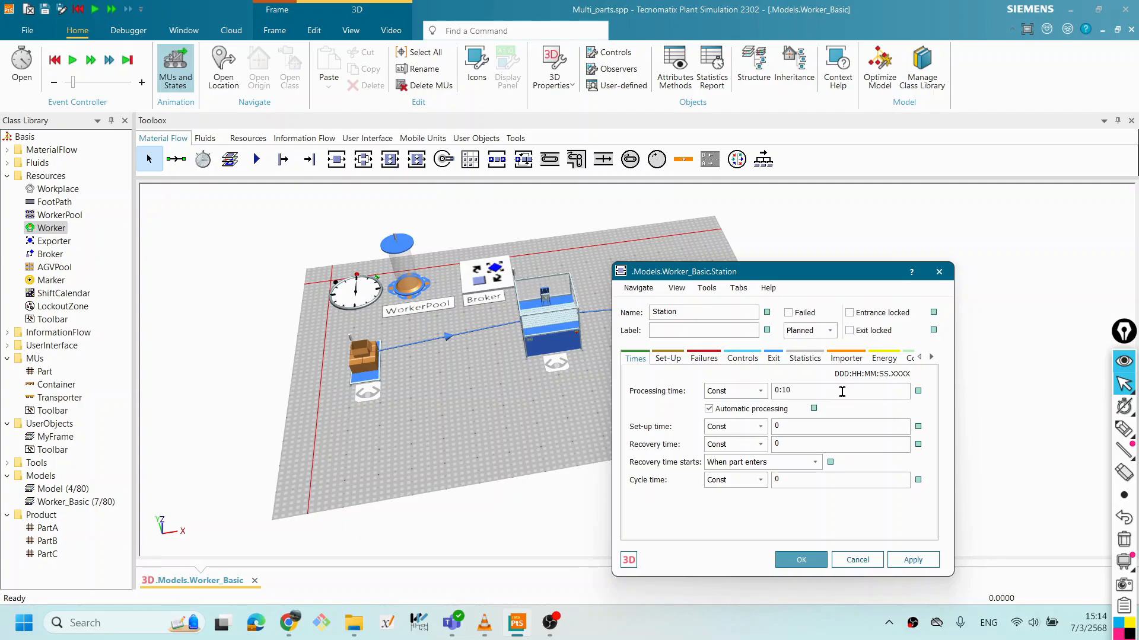
mouse_move(775, 392)
mouse_down()
mouse_move(827, 393)
mouse_move(762, 397)
mouse_up()
click(829, 393)
text(60)
click(906, 559)
click(811, 562)
click(850, 360)
click(810, 563)
click(810, 562)
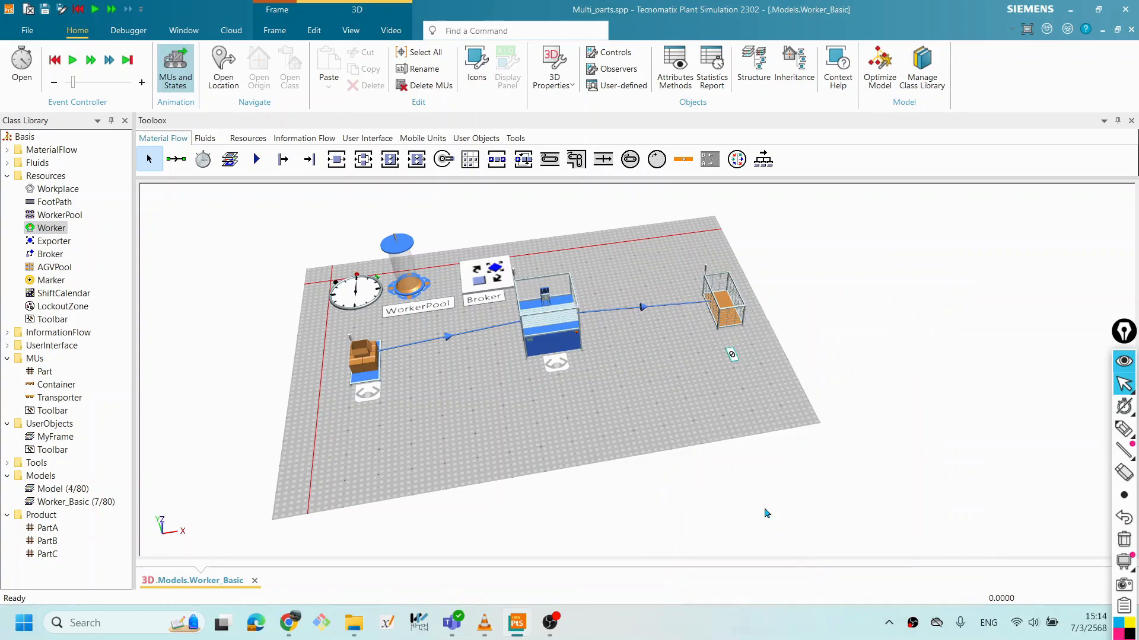
Step: Check that the Source's importer for Transport is active, and close its dialog
click(352, 369)
double_click(352, 369)
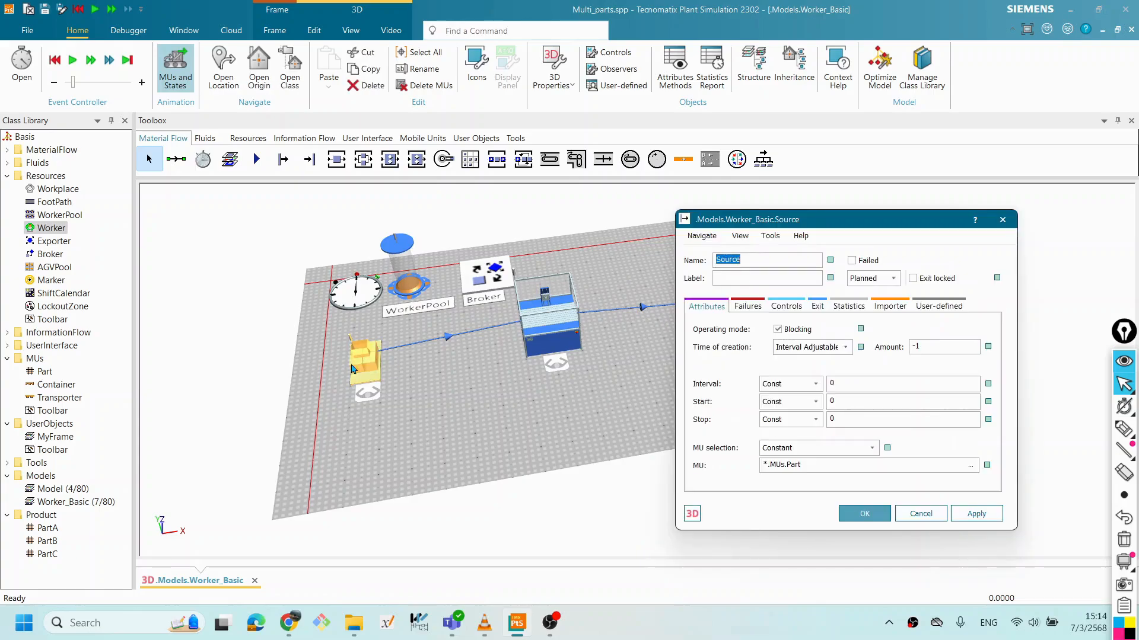
click(893, 305)
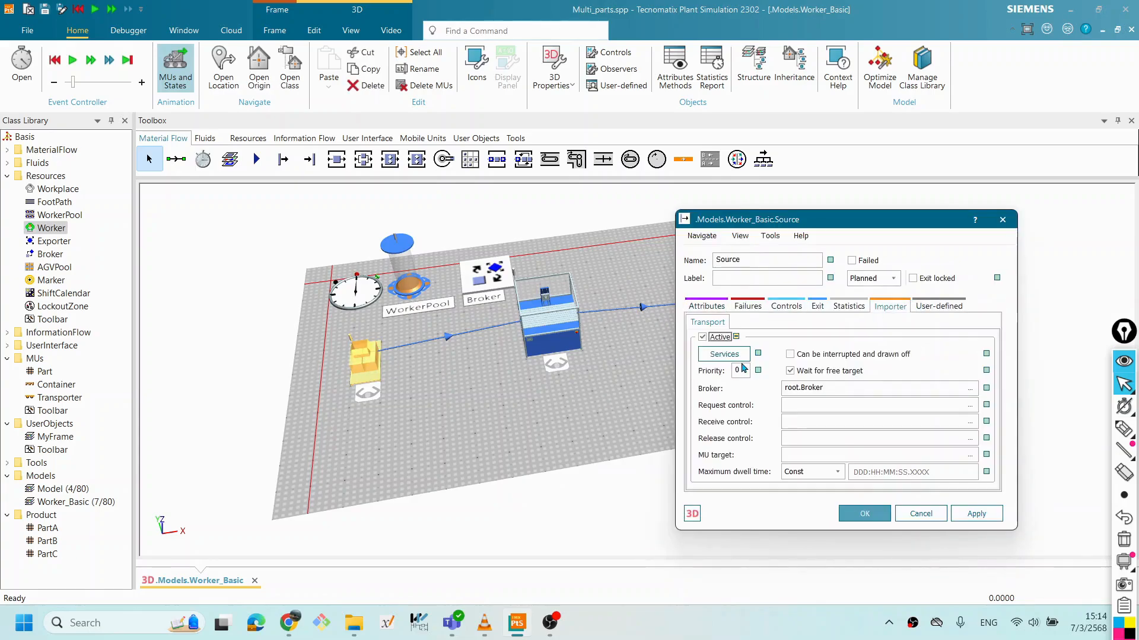
click(866, 514)
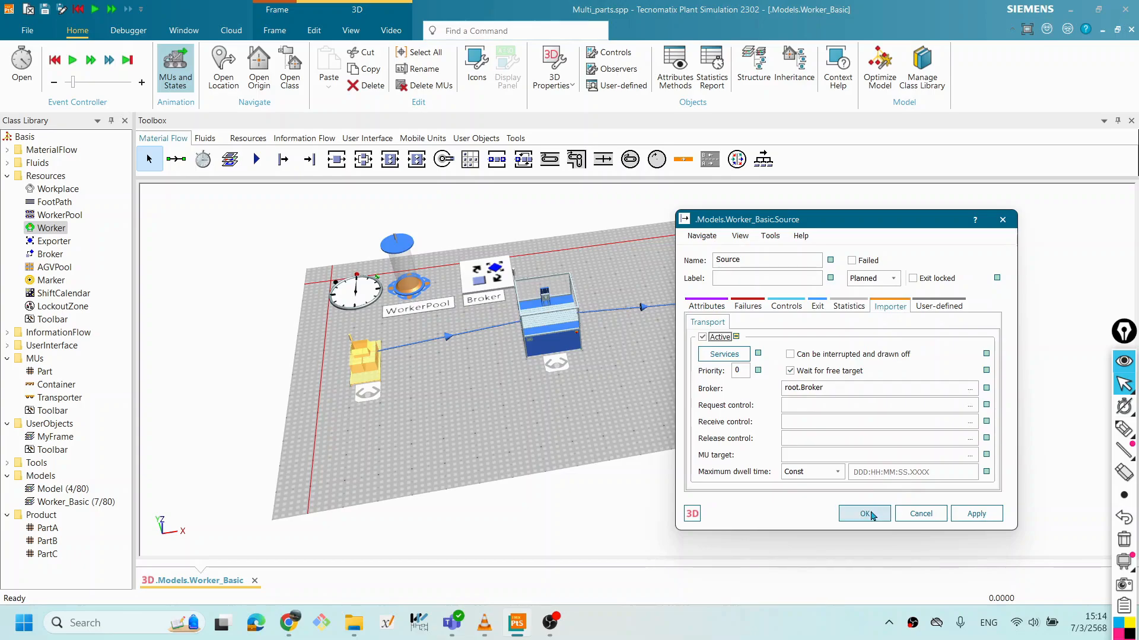
click(632, 432)
click(555, 323)
click(655, 418)
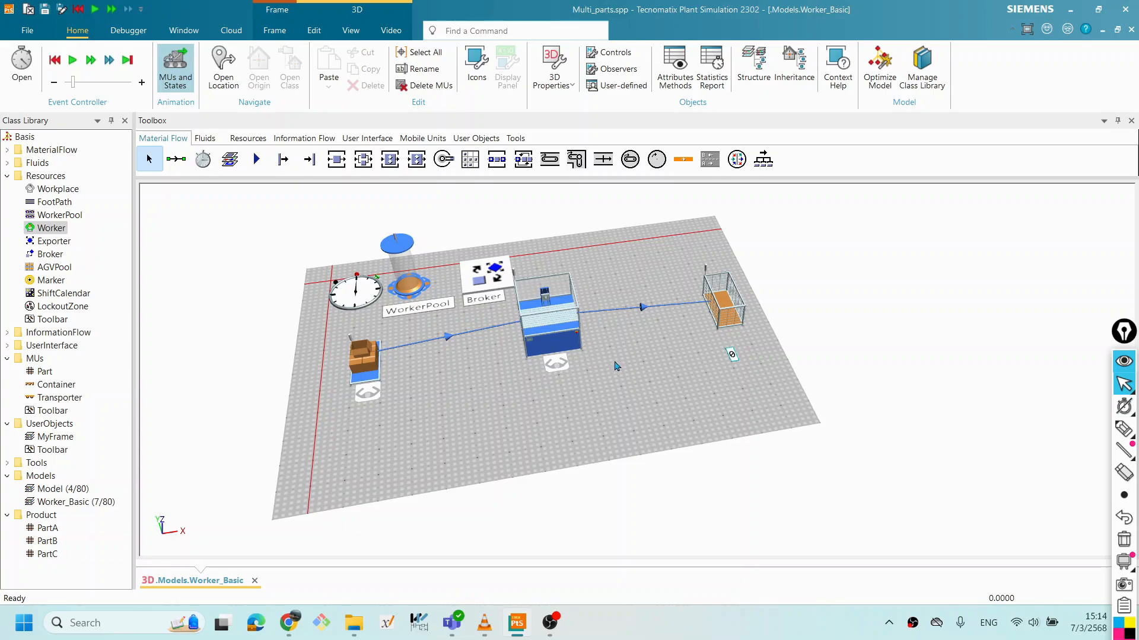
Step: Run the simulation again to watch the worker carry parts and process them at the Station
double_click(371, 290)
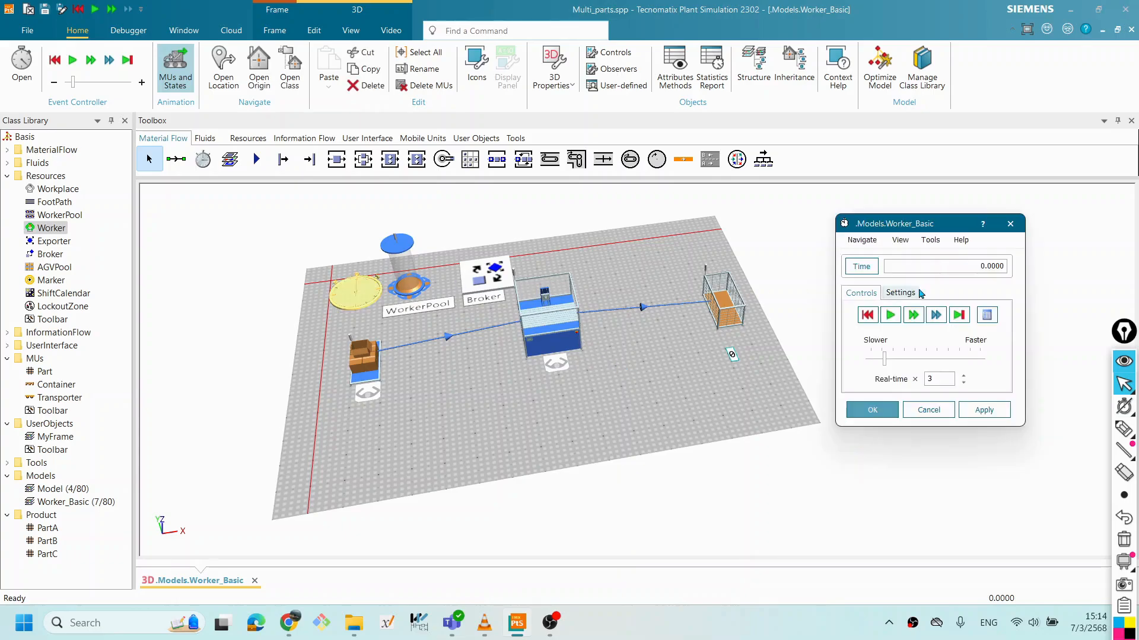
click(889, 317)
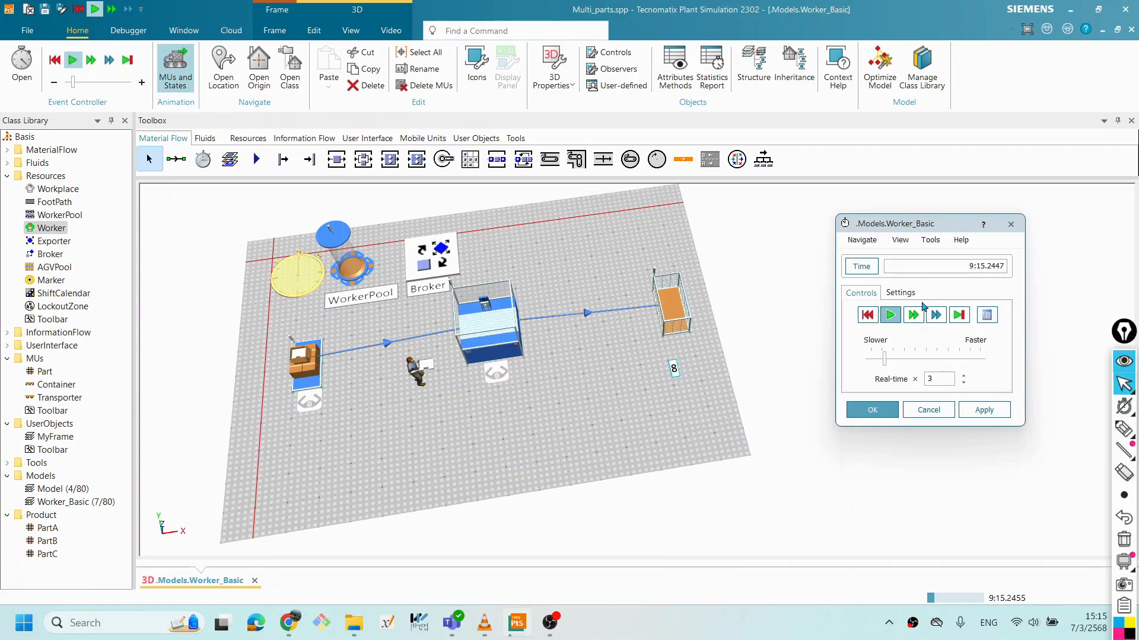
click(913, 314)
Step: Toggle skipping of long event intervals off and back on during the run, and reset the simulation
click(900, 292)
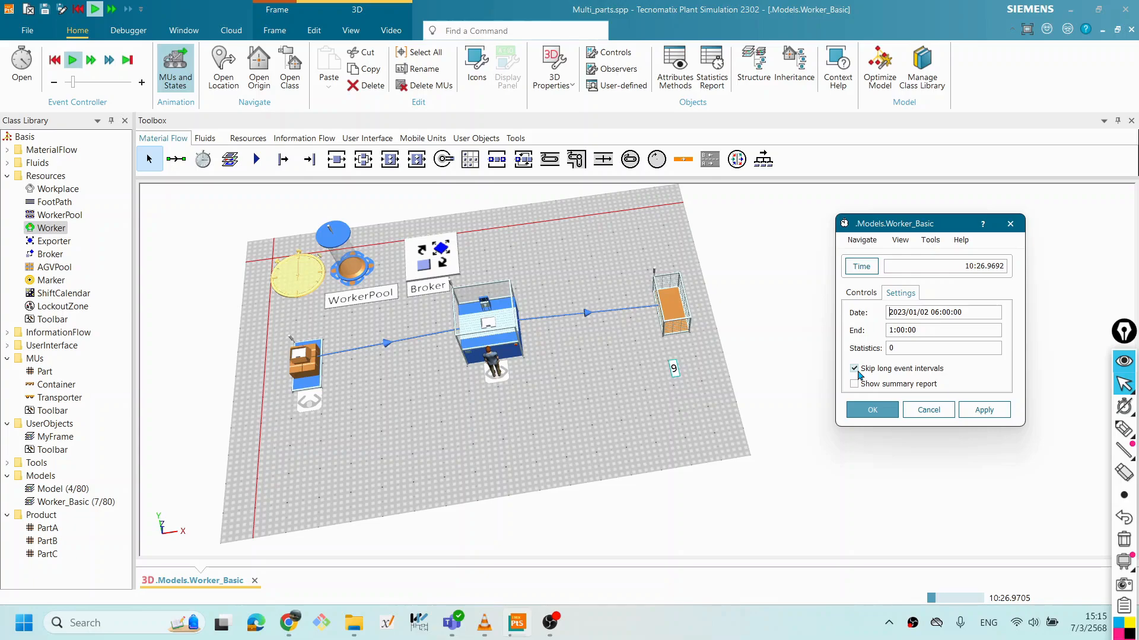
click(856, 369)
click(854, 368)
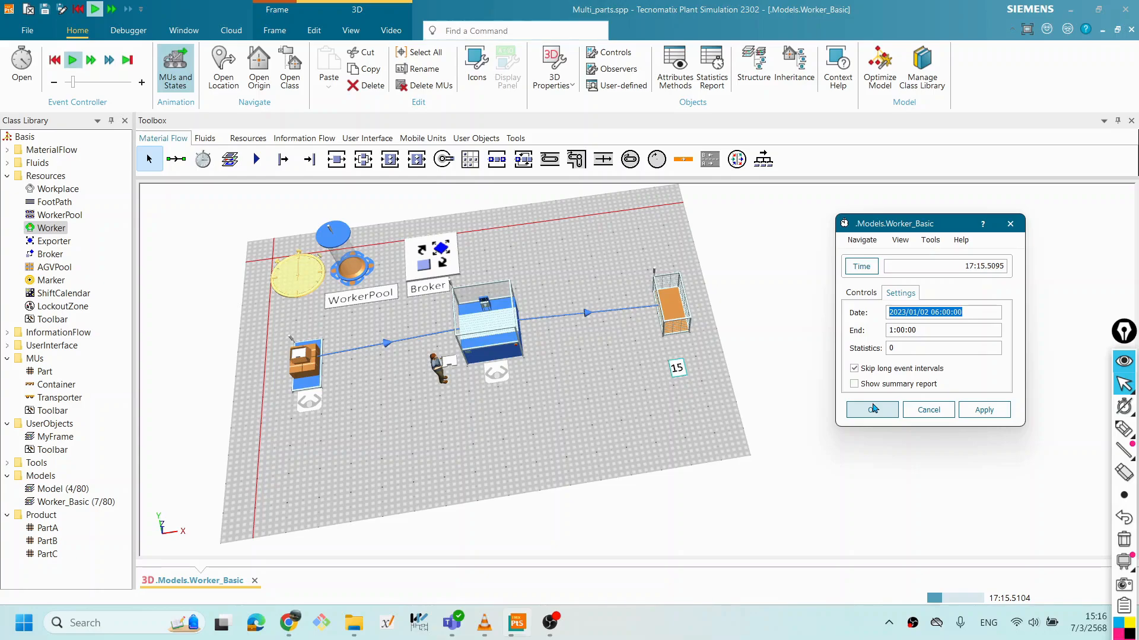
click(861, 293)
click(867, 315)
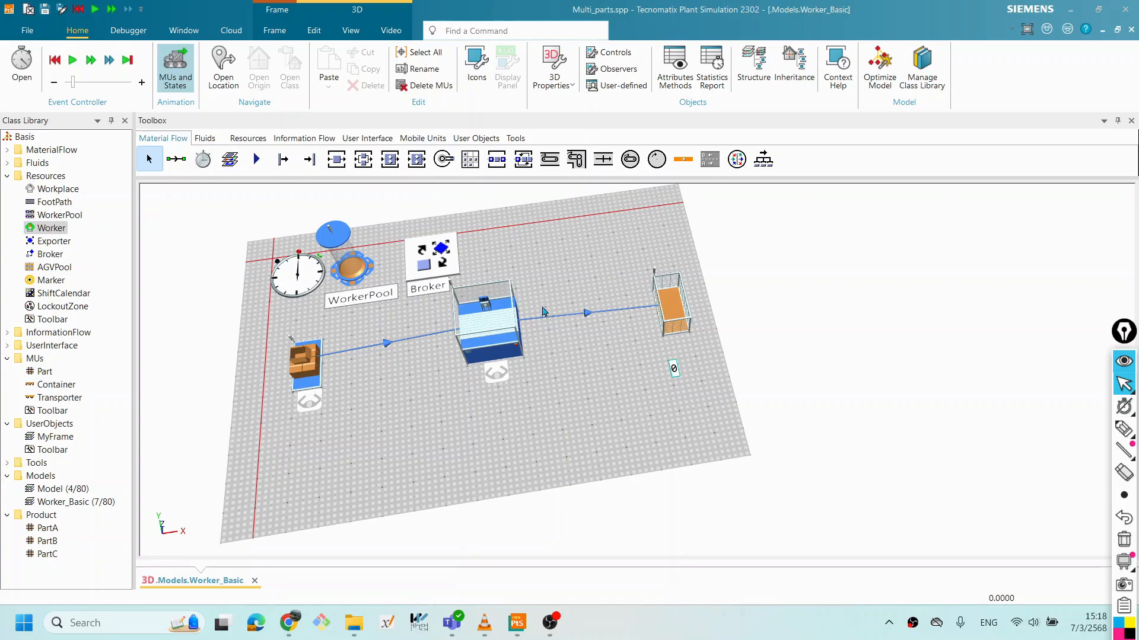
Step: Activate the Station's importer for Transport
double_click(513, 335)
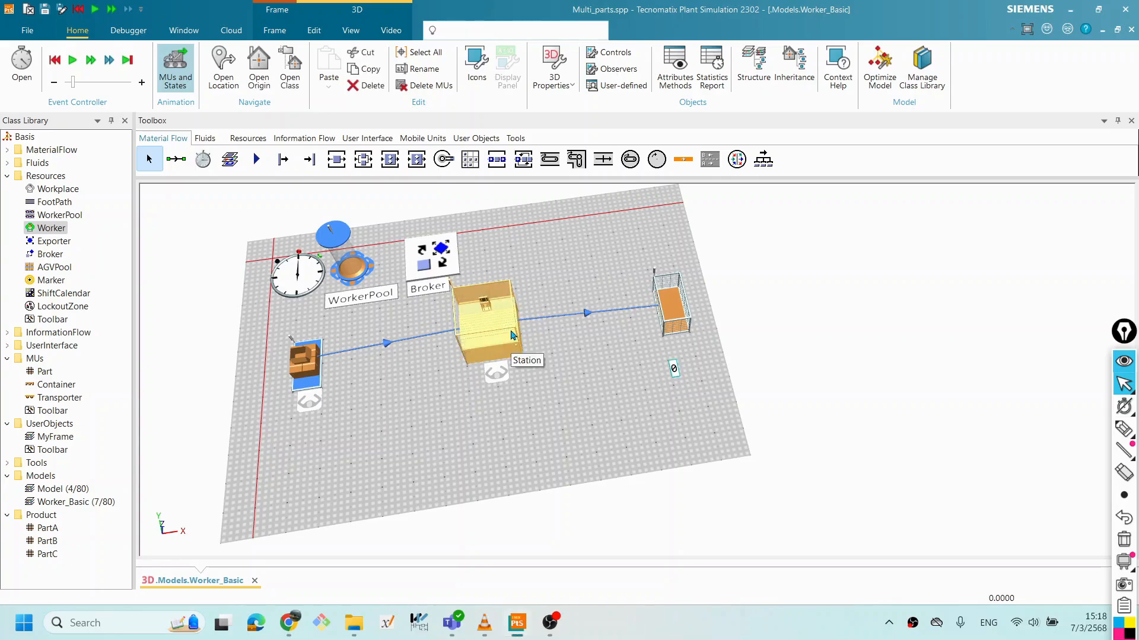
drag(737, 277, 653, 148)
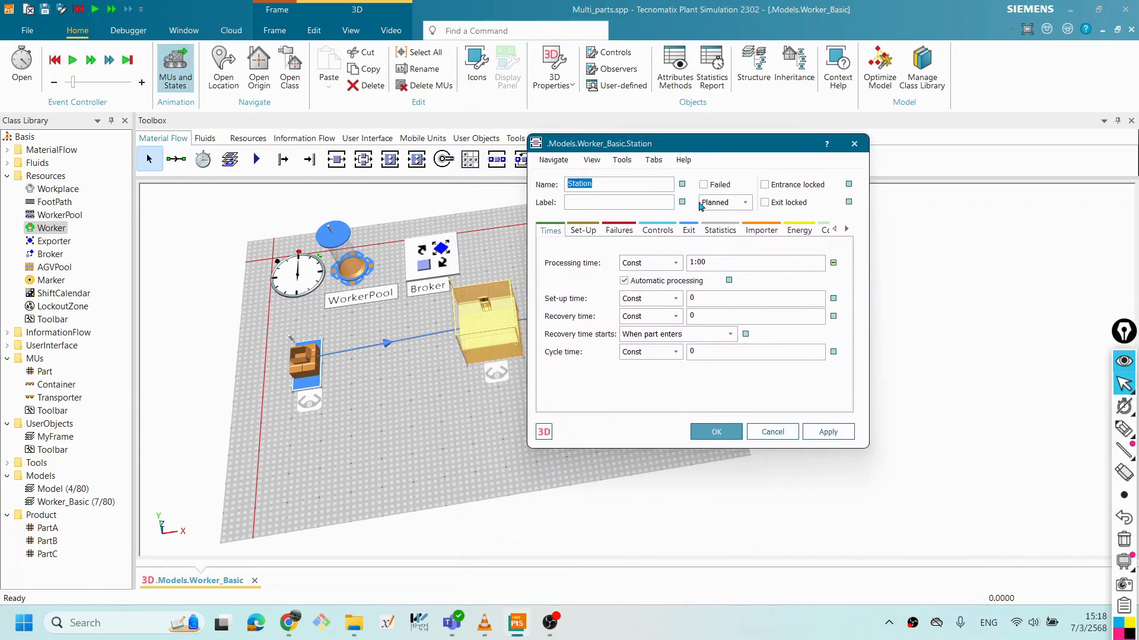
click(761, 230)
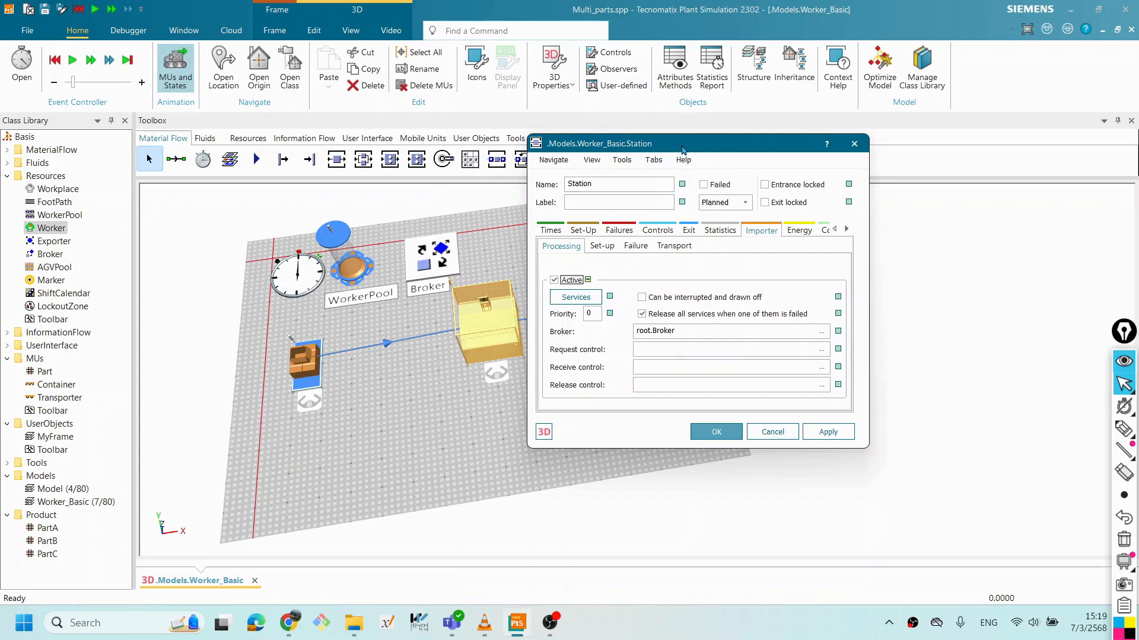
drag(681, 150, 705, 144)
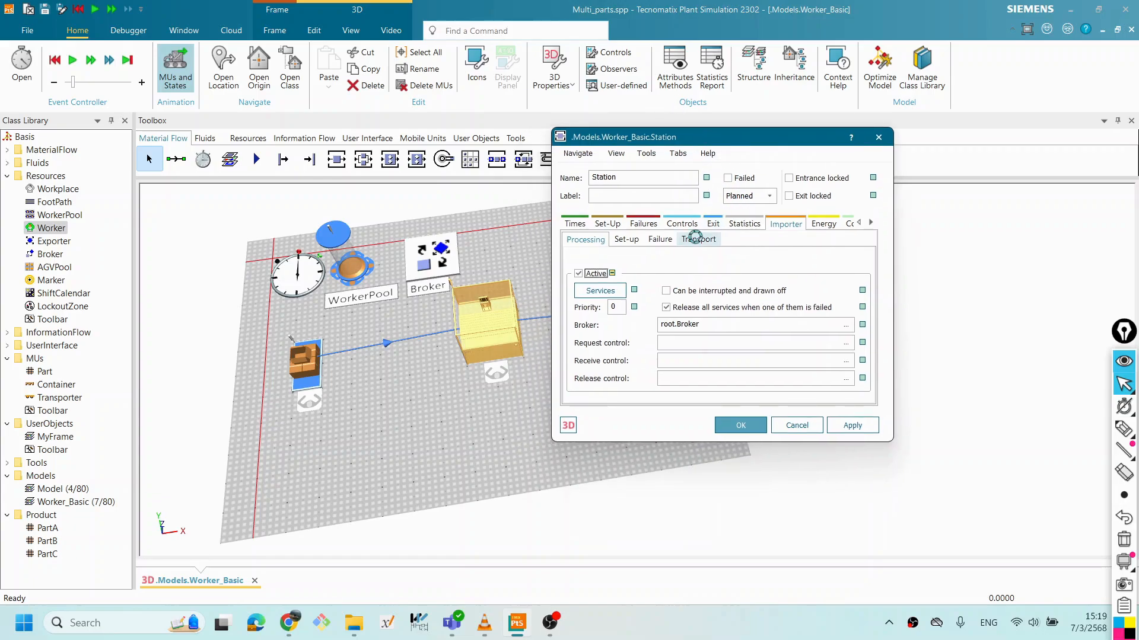
drag(736, 141, 127, 105)
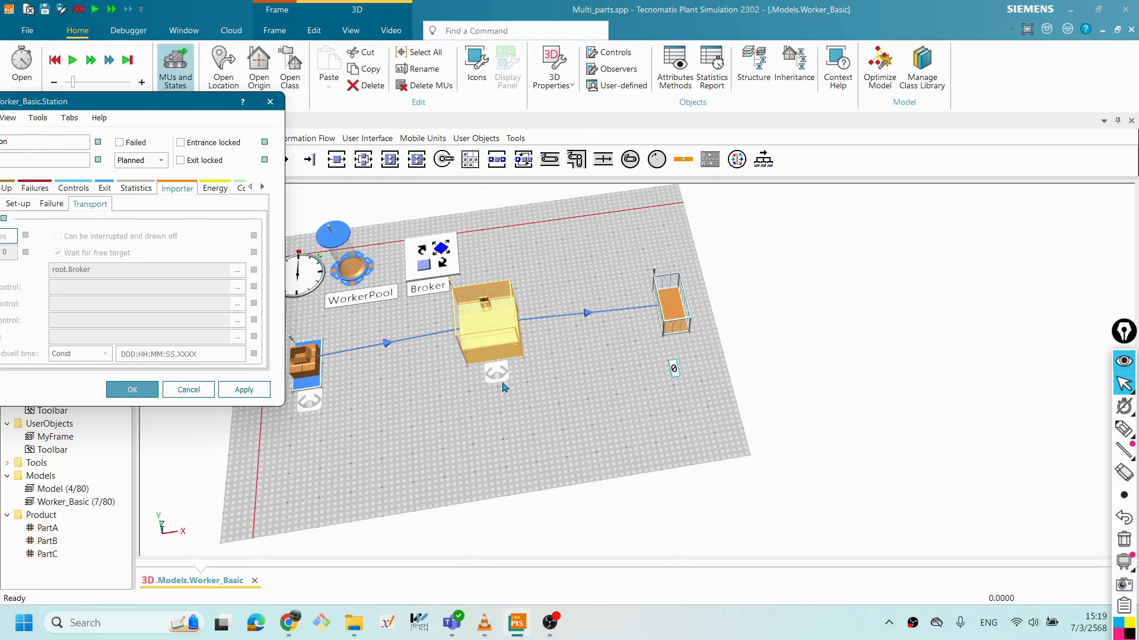
drag(171, 107, 101, 116)
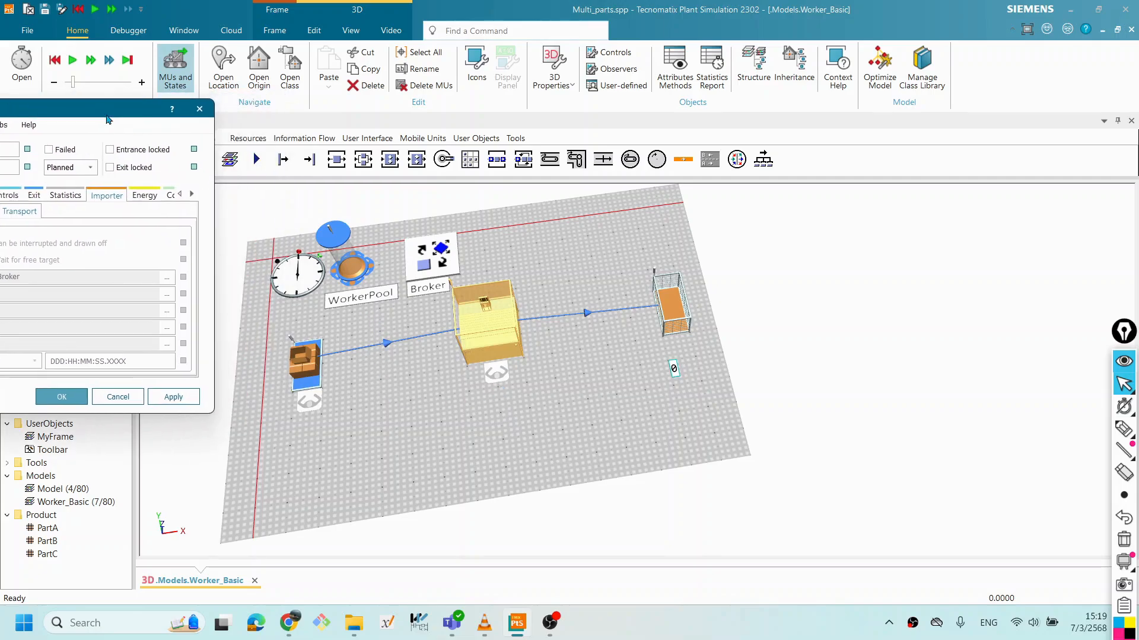
drag(562, 367, 589, 402)
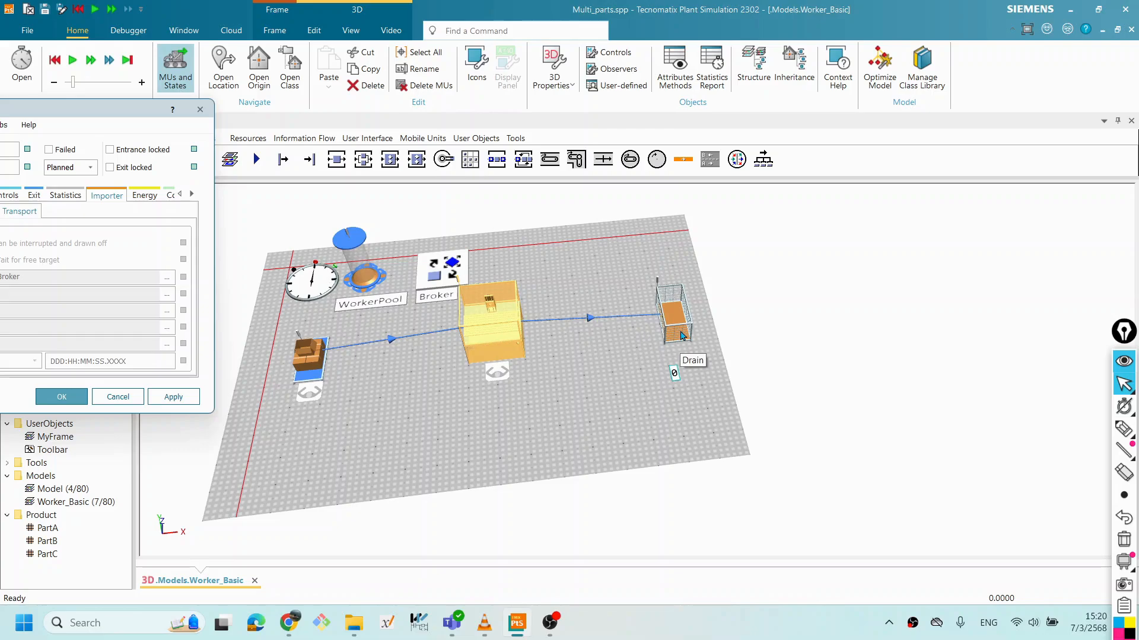
drag(118, 111, 471, 122)
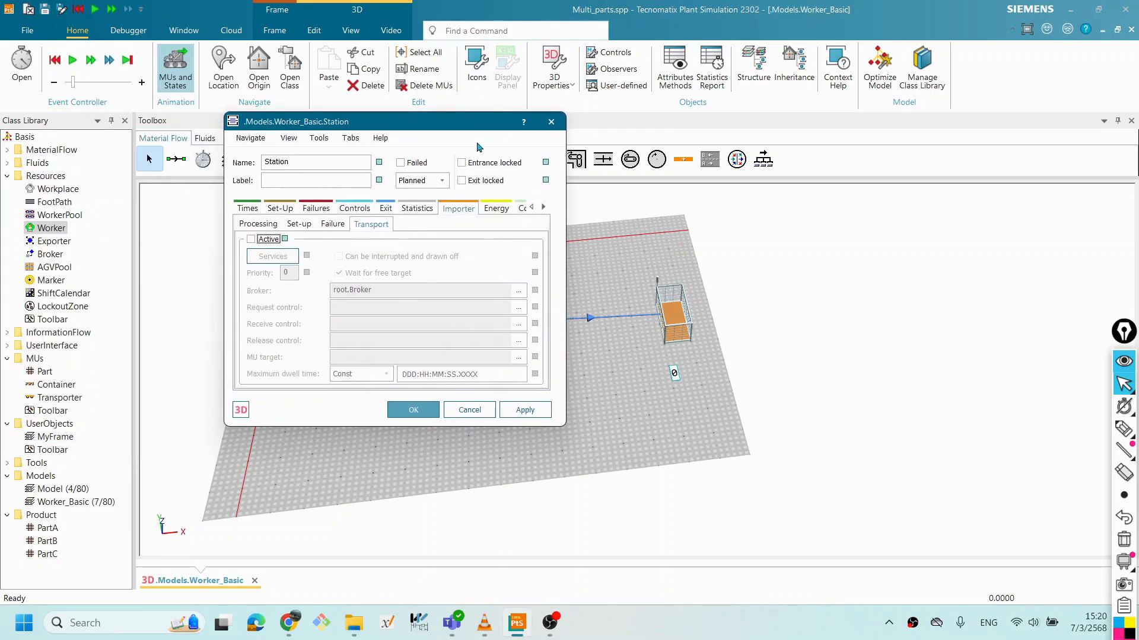
click(251, 240)
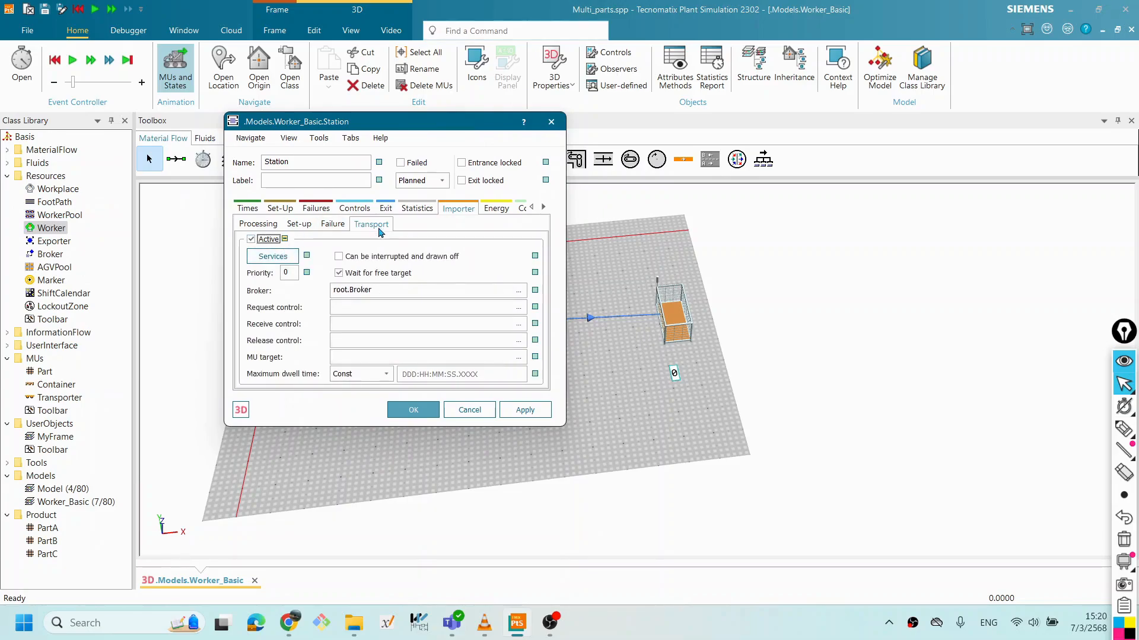
Step: Review the Station's Processing, Set-up, Failure and Transport importer settings, and accept the dialog
click(258, 226)
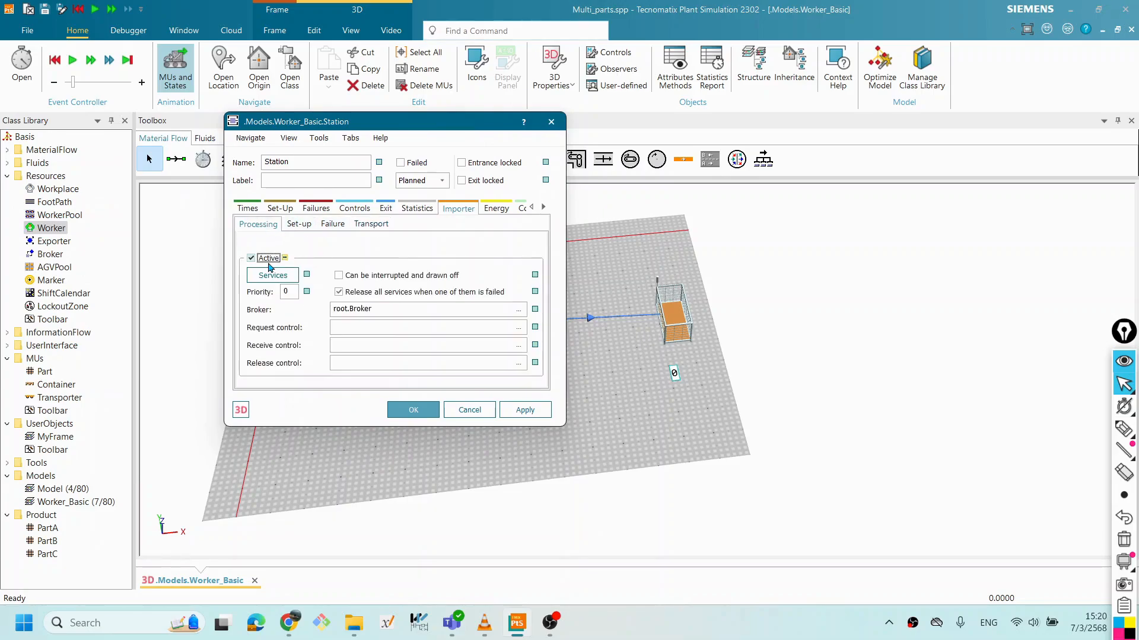
click(297, 224)
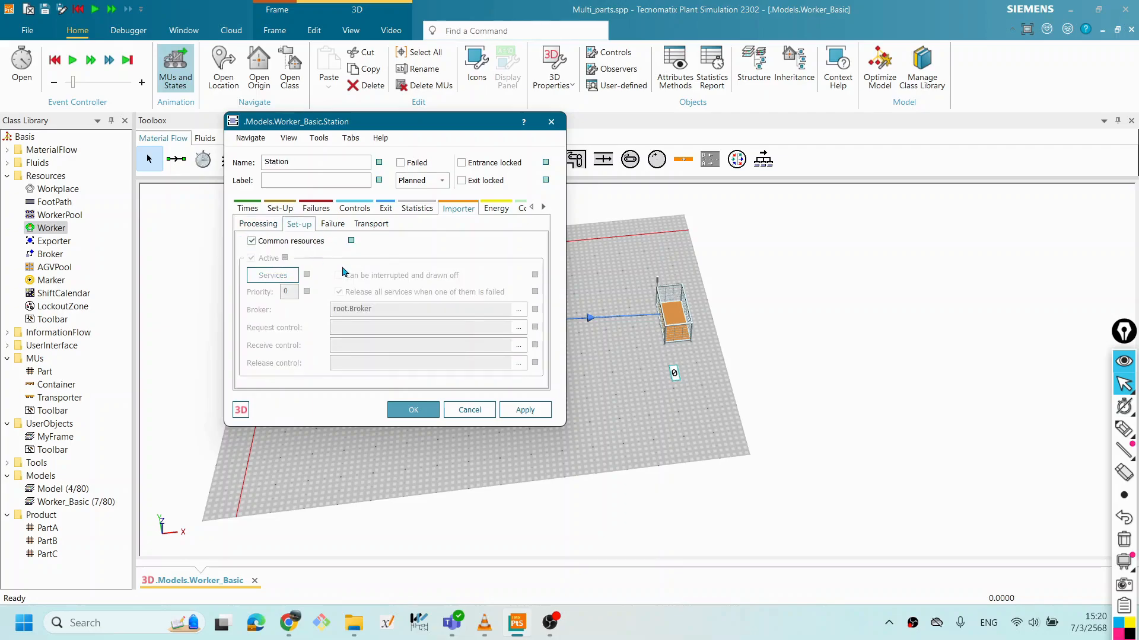
click(332, 225)
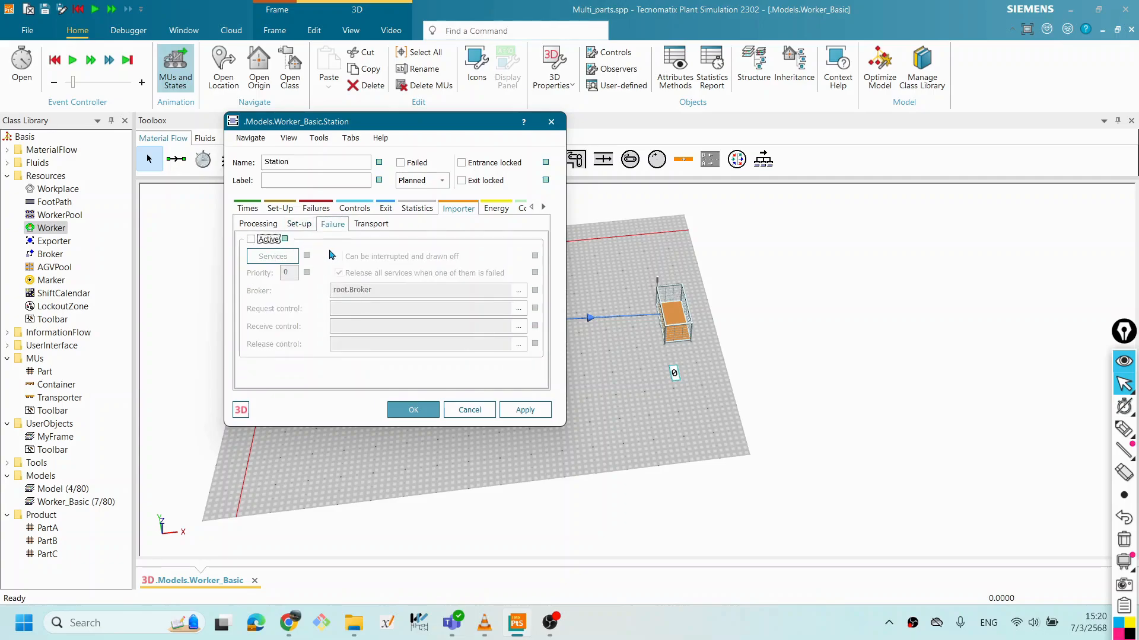
click(372, 226)
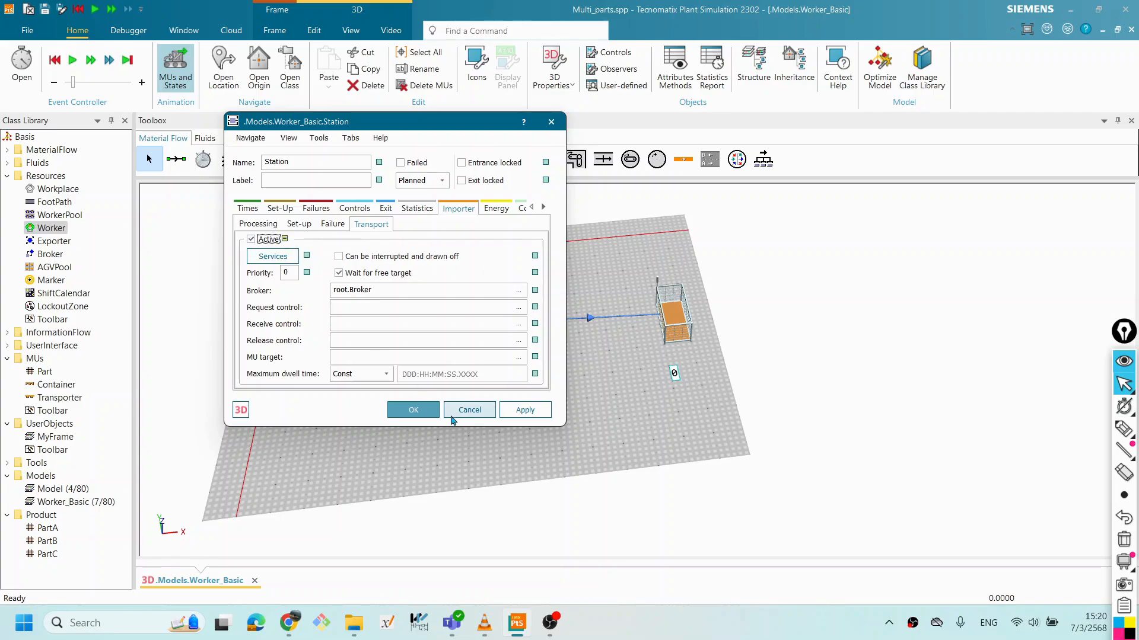
click(413, 409)
Step: Move the part counter display away from the Drain and place a Workplace in front of the Drain without activating any importer
click(606, 419)
drag(676, 375, 606, 408)
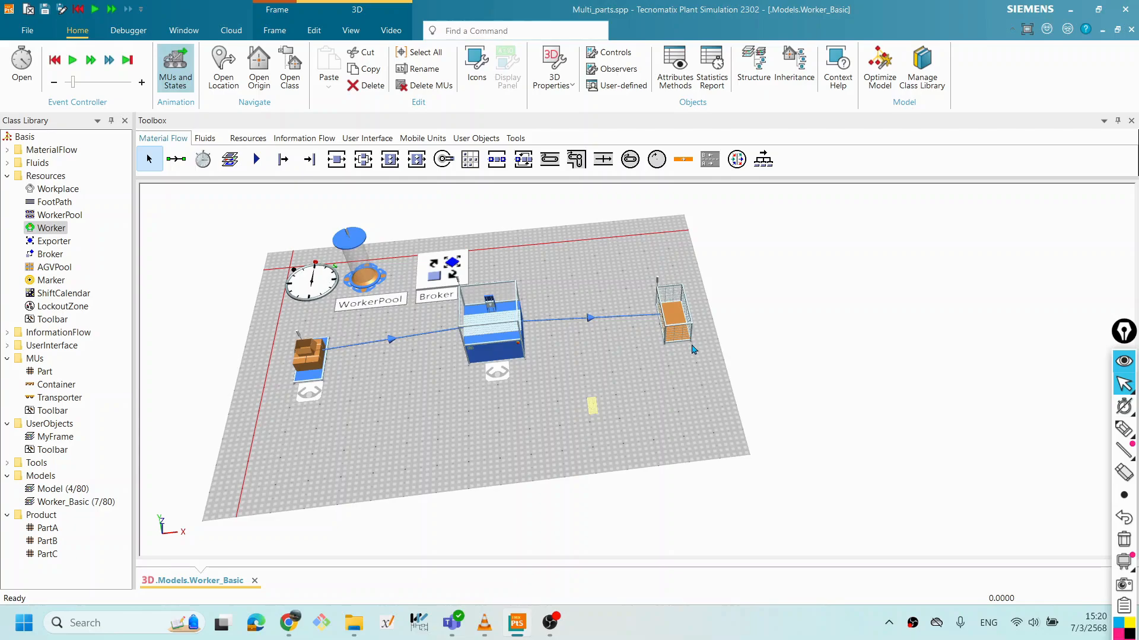
click(247, 144)
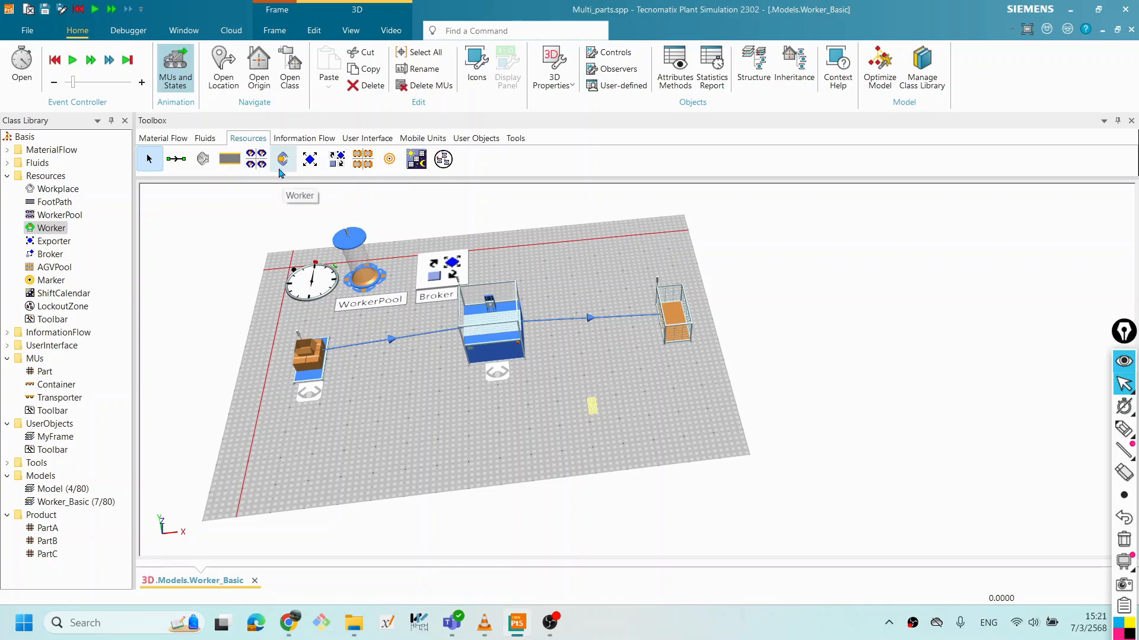
click(205, 161)
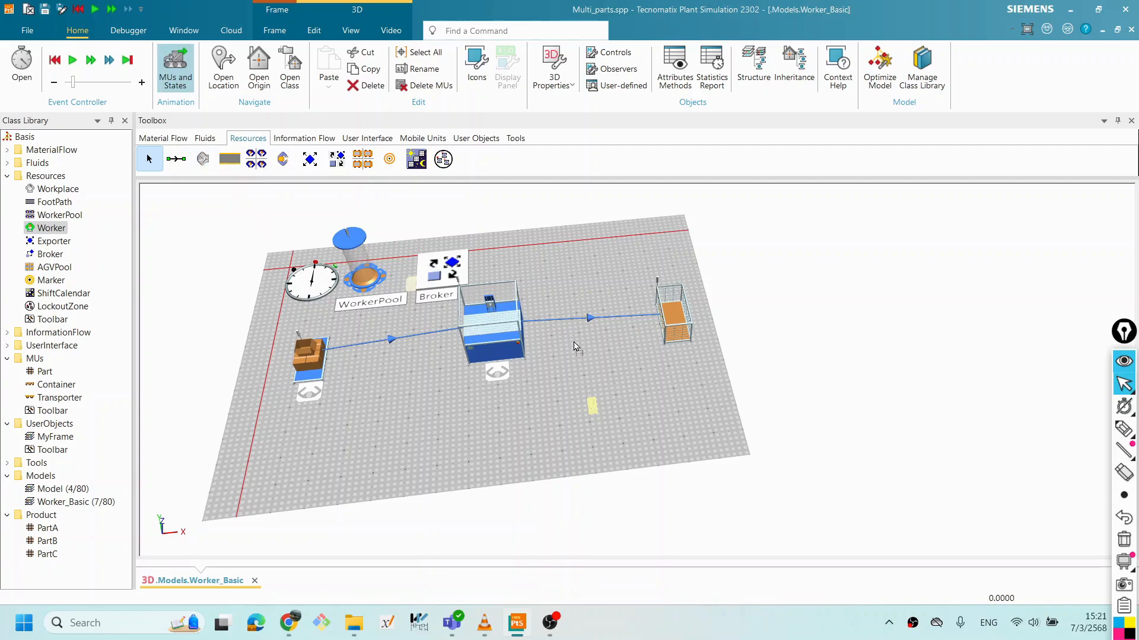
click(681, 356)
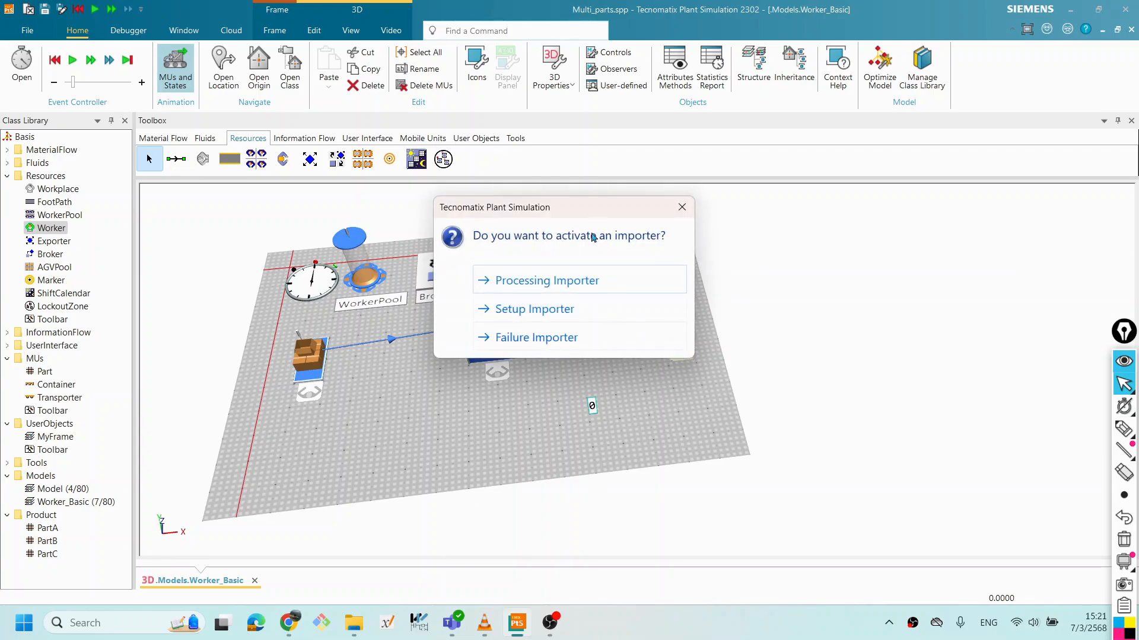
drag(561, 211, 866, 229)
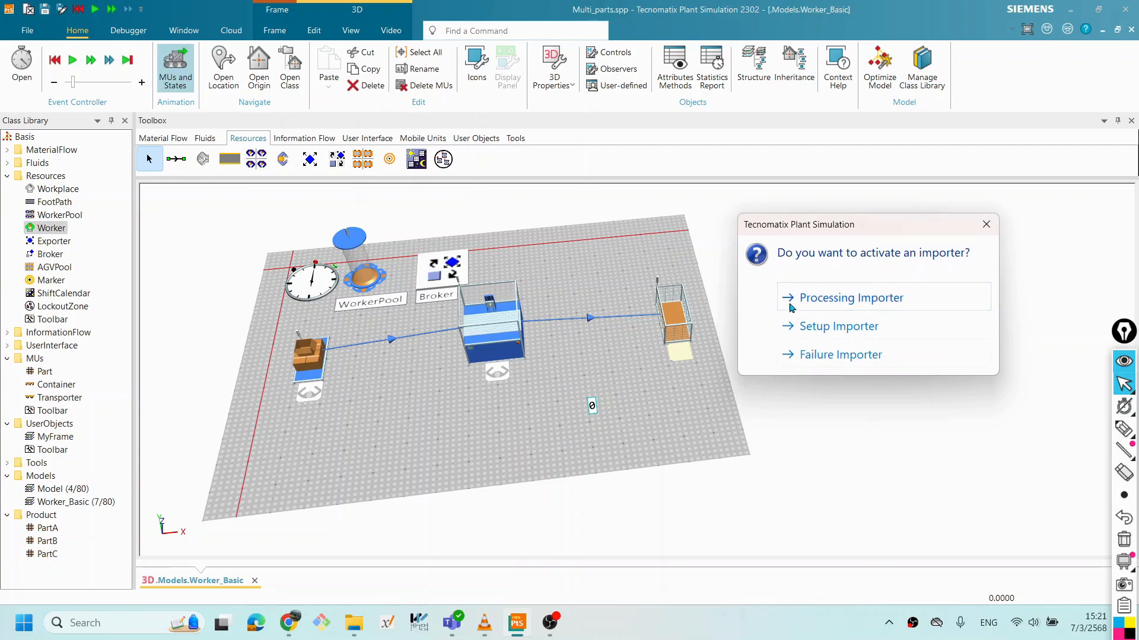
drag(848, 226, 866, 217)
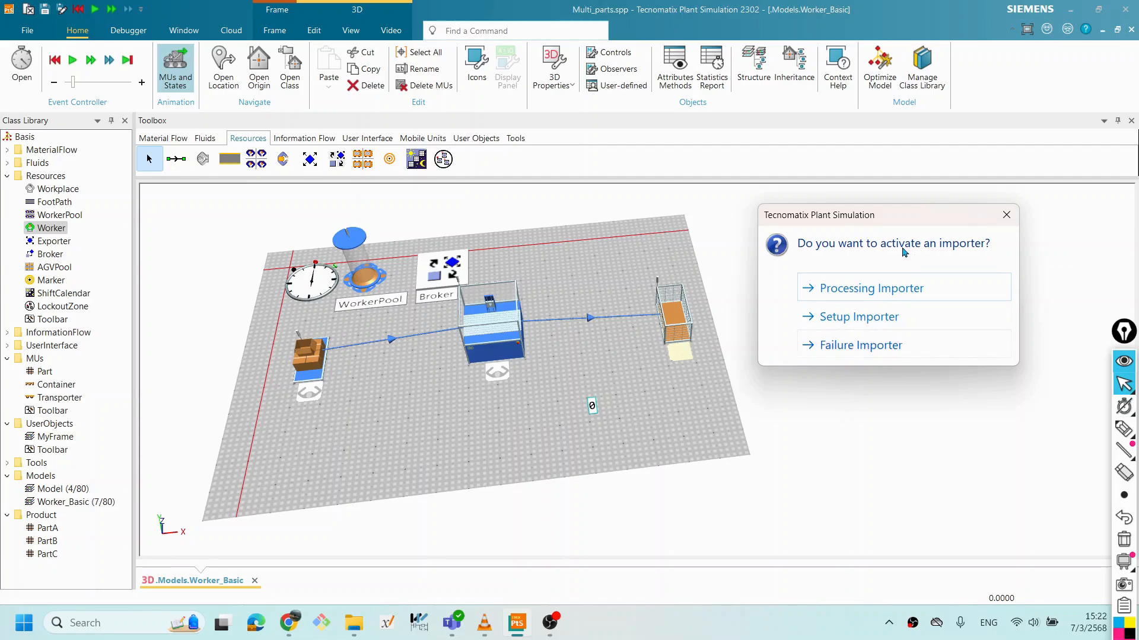
mouse_move(888, 218)
mouse_down()
mouse_move(862, 224)
mouse_move(881, 216)
mouse_up()
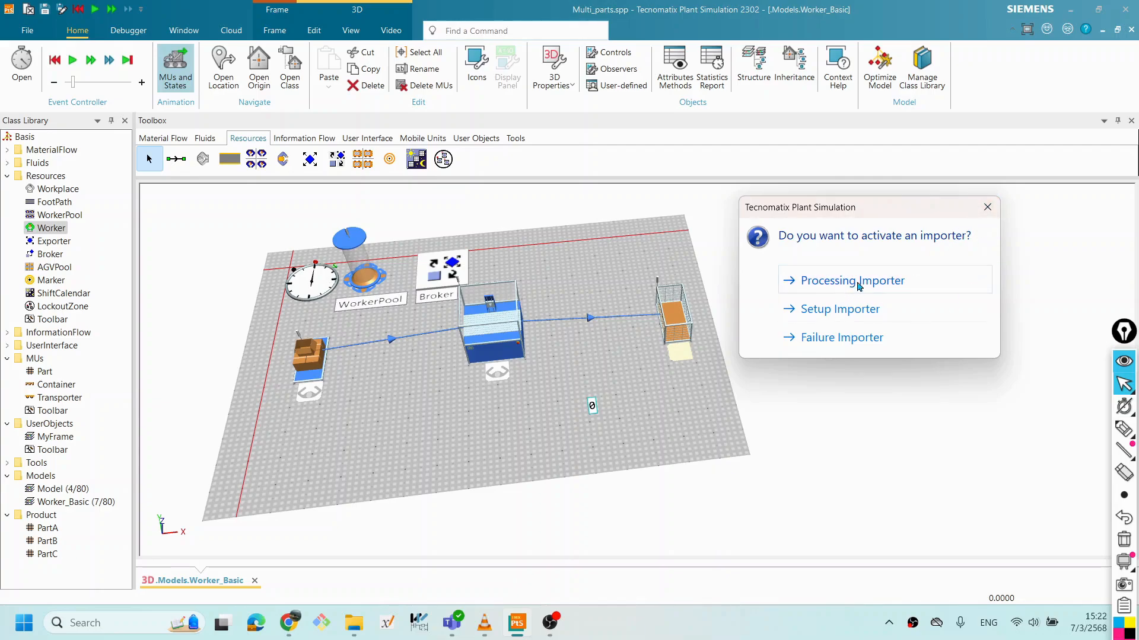
click(992, 212)
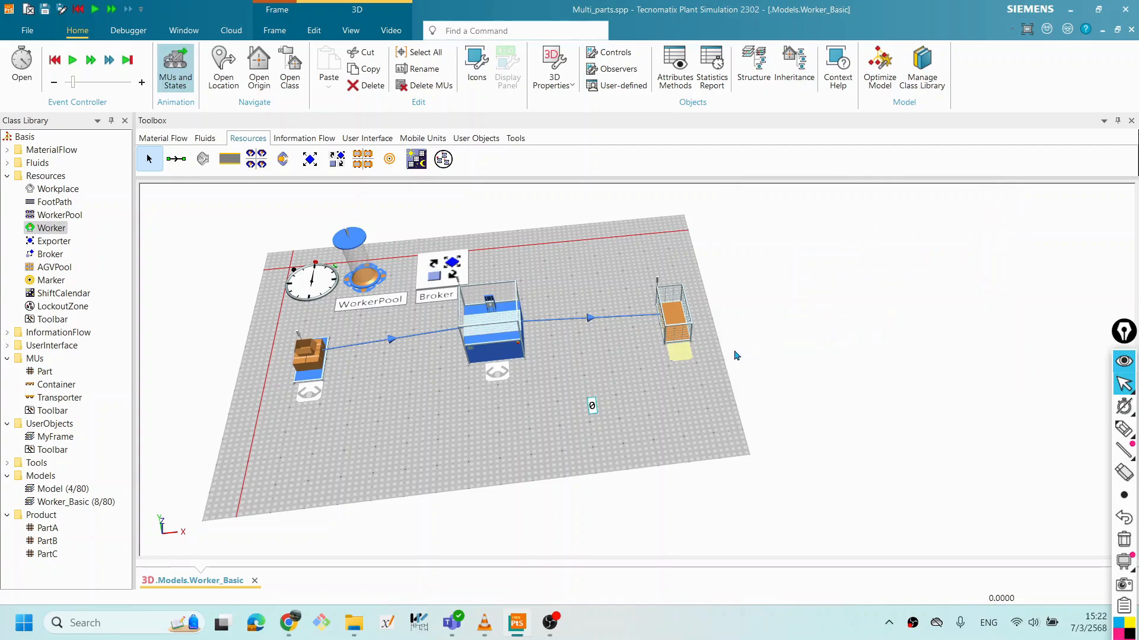
click(686, 373)
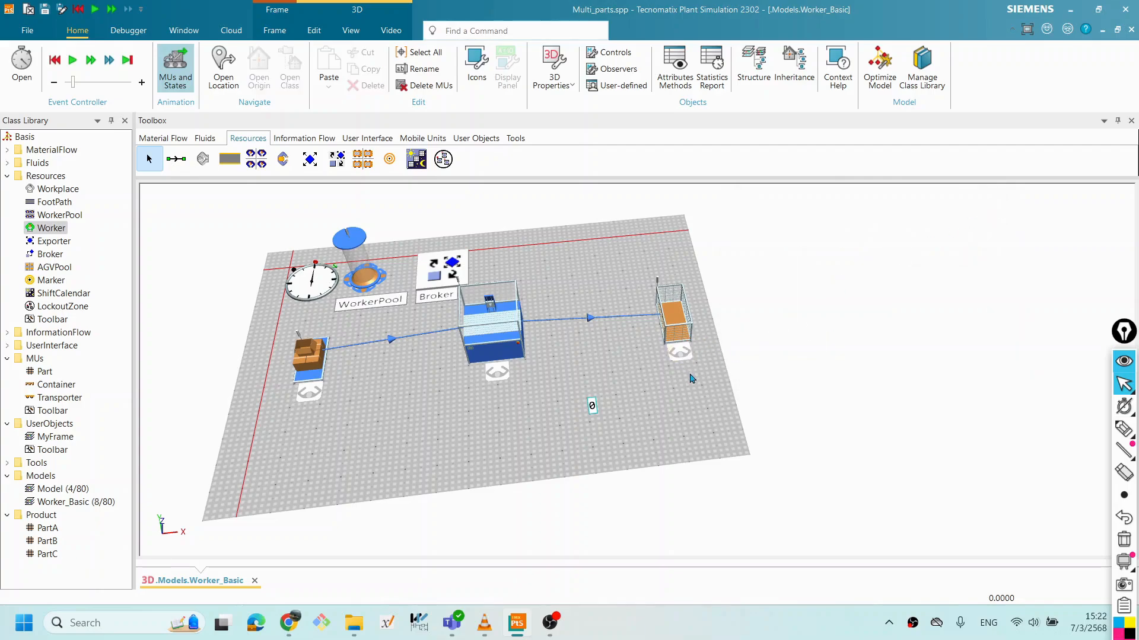
Step: Run the simulation to watch the worker serve the Source, Station and Drain, reset it, and close the event controller
right_click(569, 273)
click(355, 347)
double_click(311, 283)
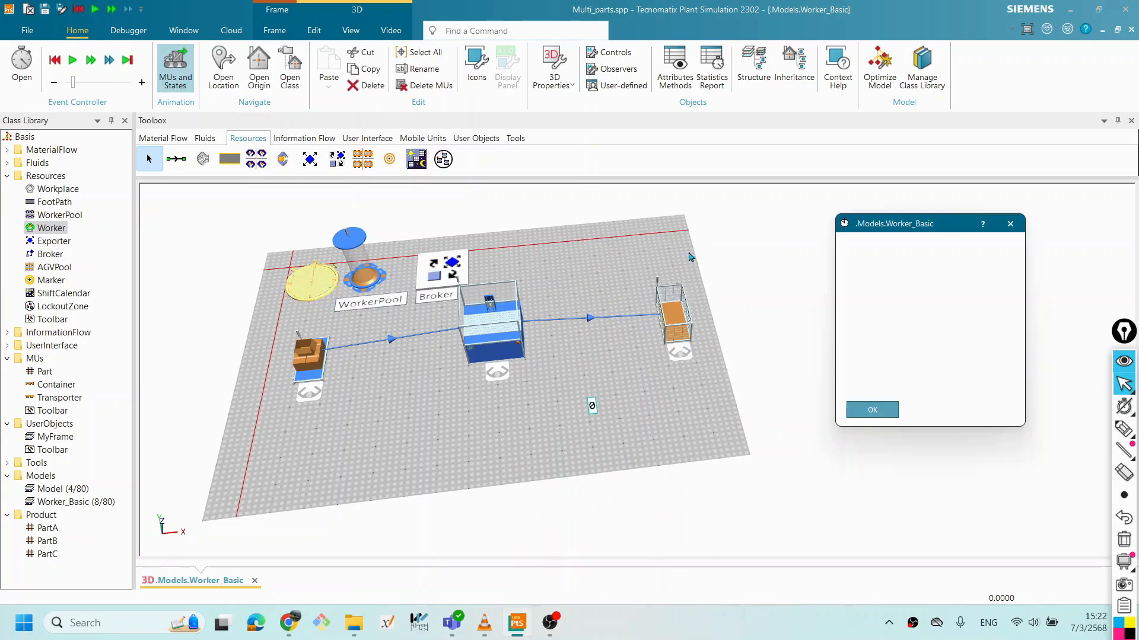
drag(884, 235, 834, 215)
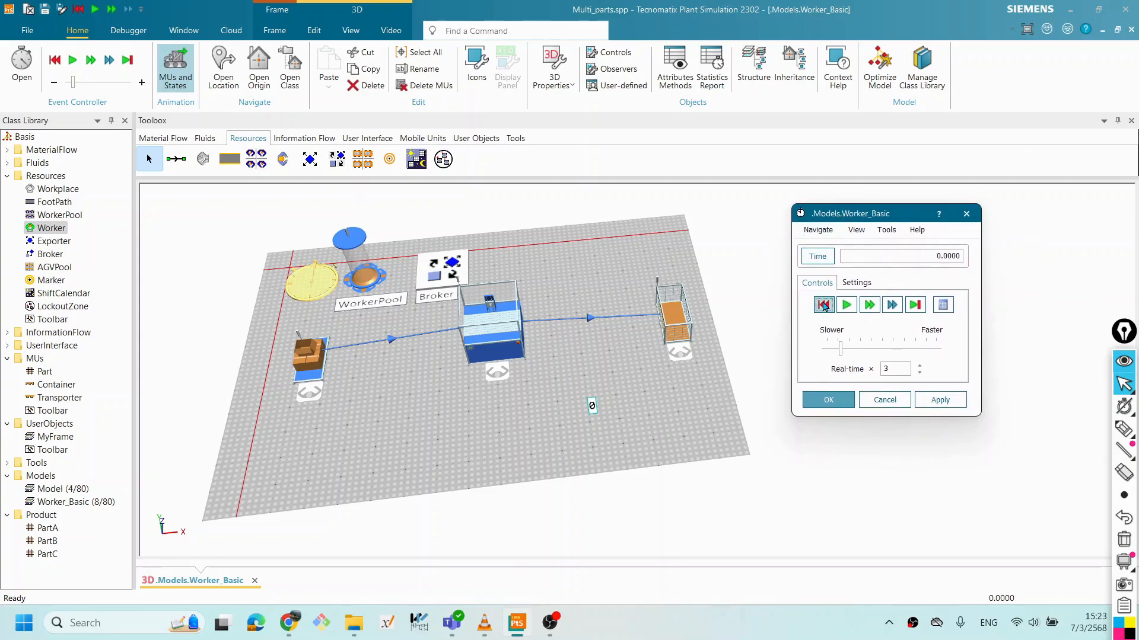
click(851, 309)
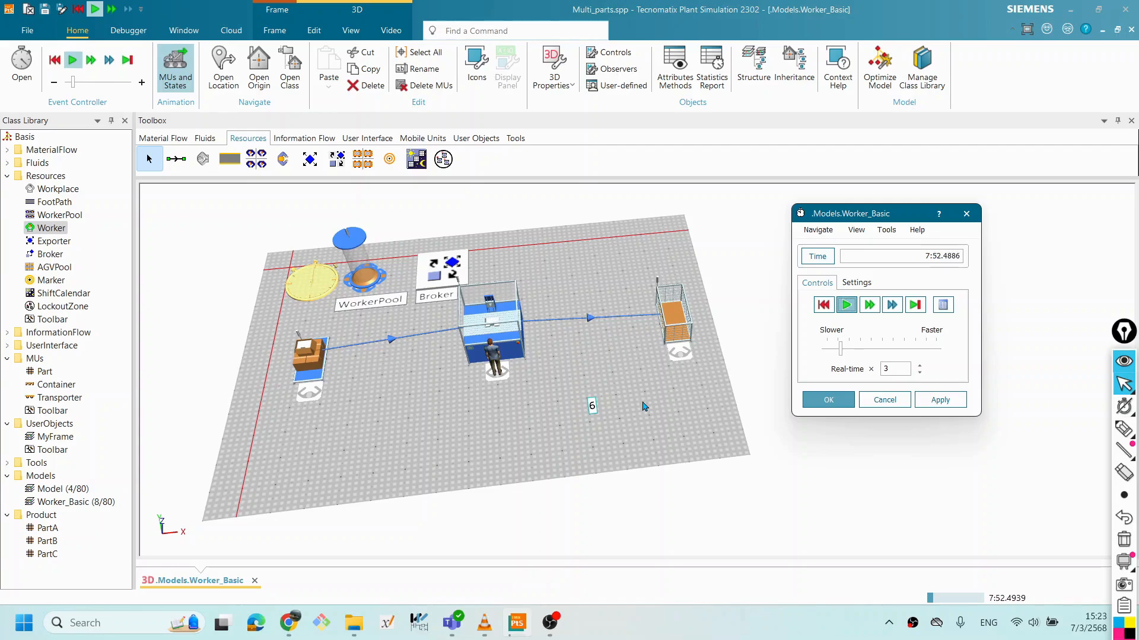
click(823, 304)
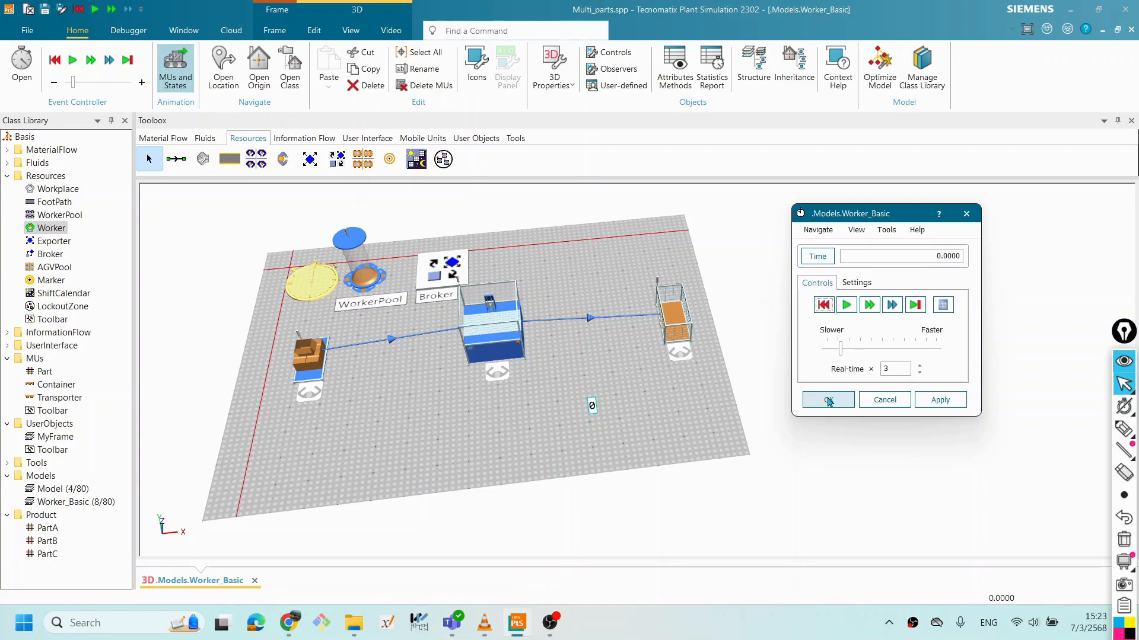
click(828, 400)
click(733, 396)
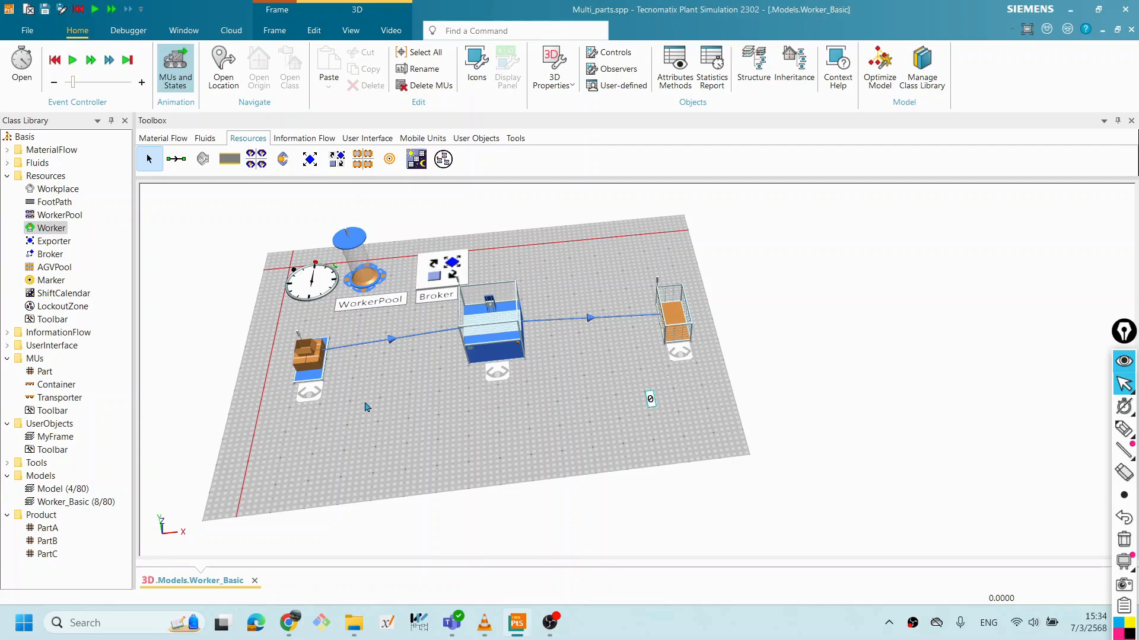
Step: Look over the attributes of the Source's Workplace and close its dialog without changes
double_click(314, 400)
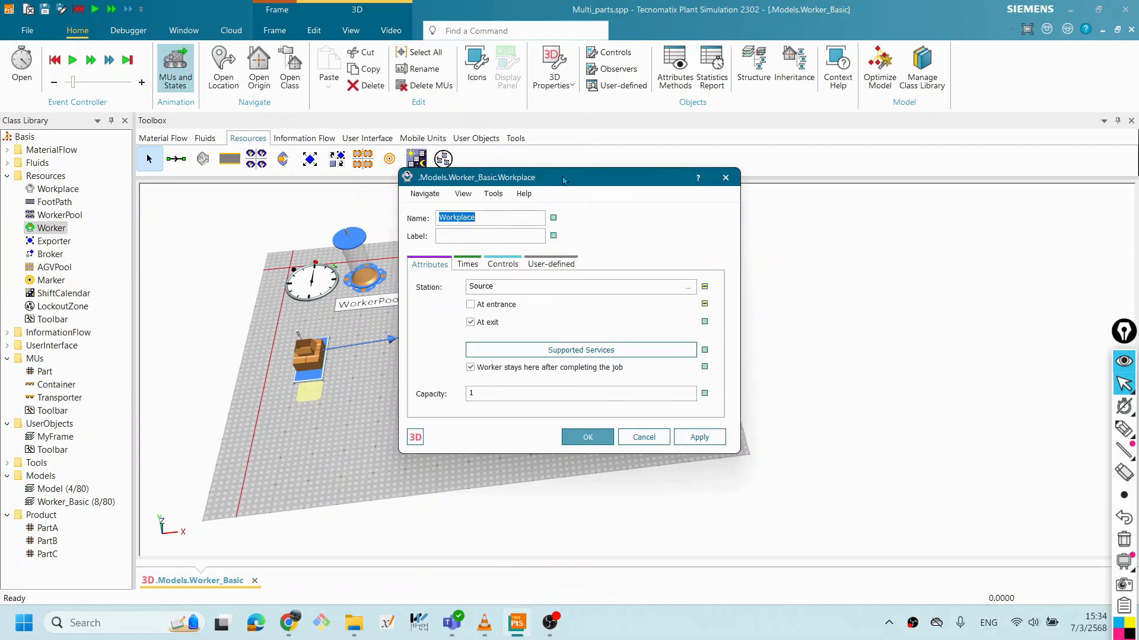
drag(551, 185, 566, 209)
click(666, 460)
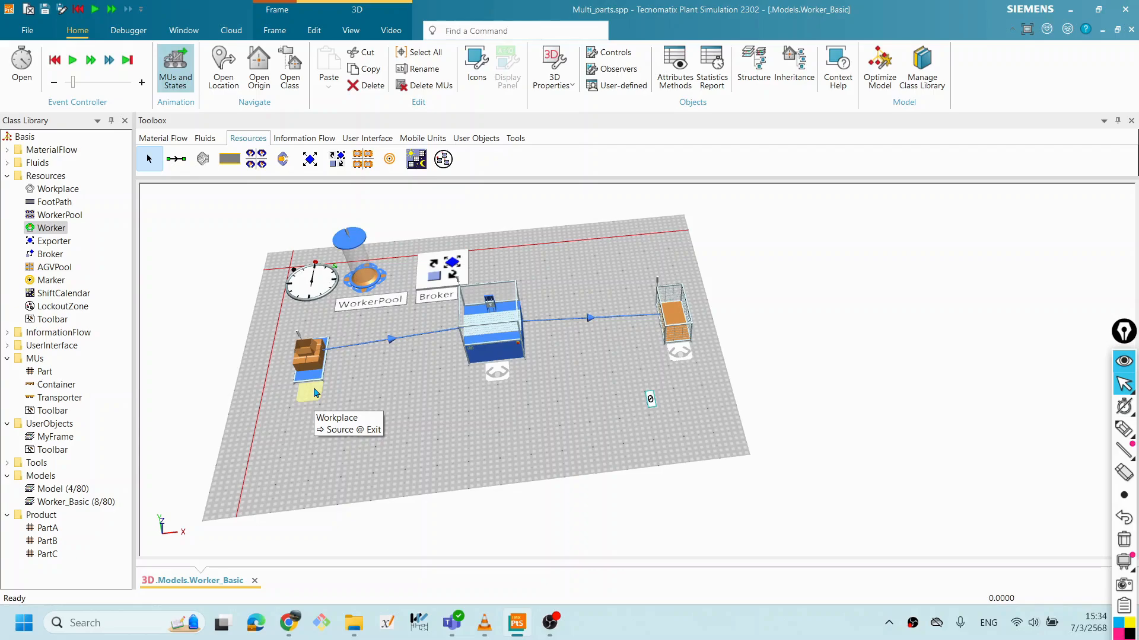
Step: Set the constant loading time of the Source's Workplace to 10 seconds and apply it
double_click(318, 399)
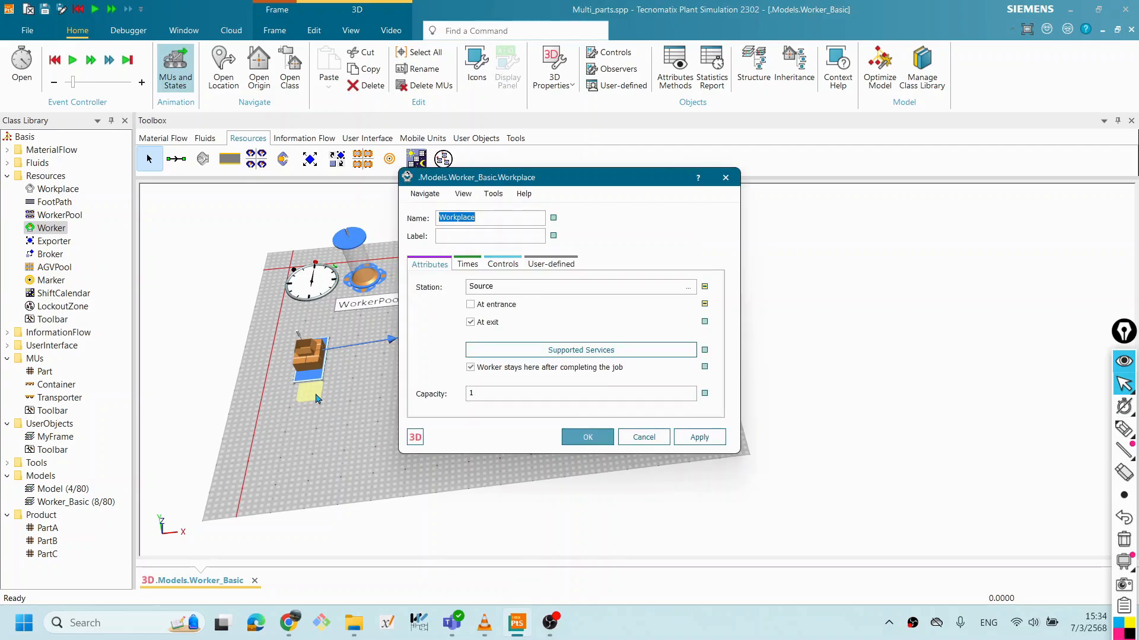
click(468, 264)
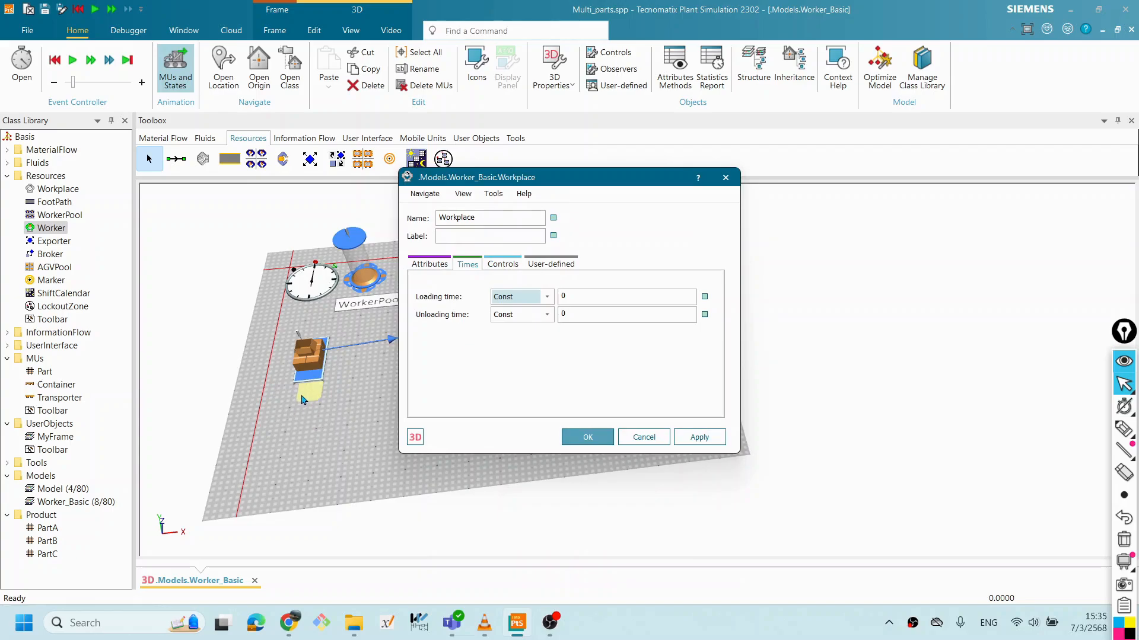
click(469, 266)
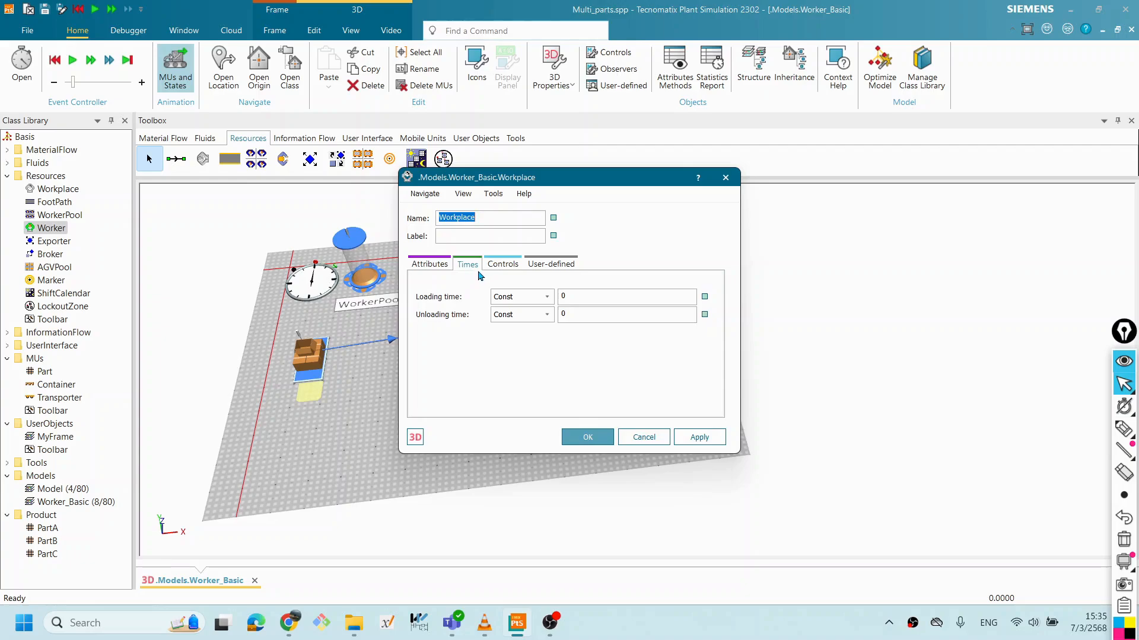
click(589, 297)
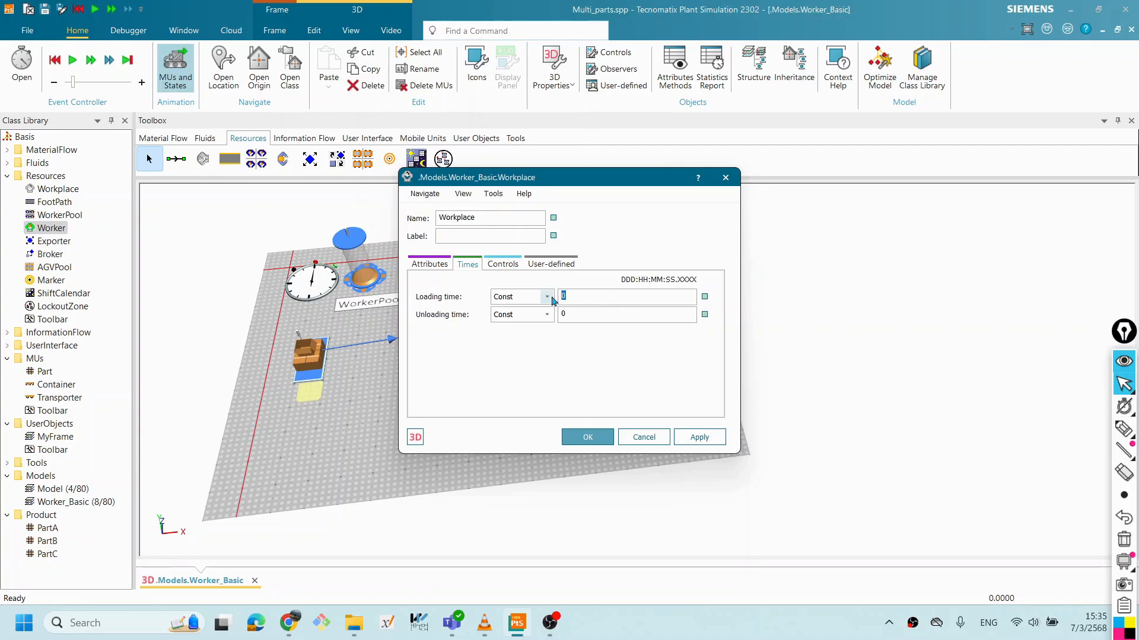
text(10)
click(699, 437)
Step: Set the constant unloading time of the Source's Workplace to 10 seconds, apply it, and close the dialog
click(585, 316)
drag(622, 314, 555, 318)
text(10)
click(705, 437)
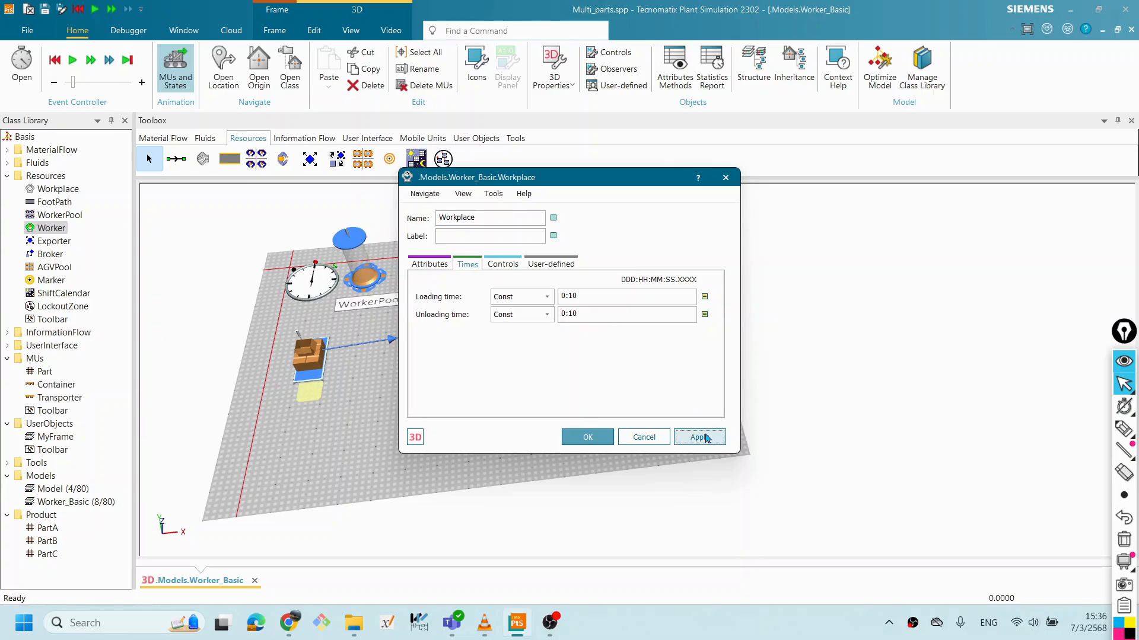
click(601, 441)
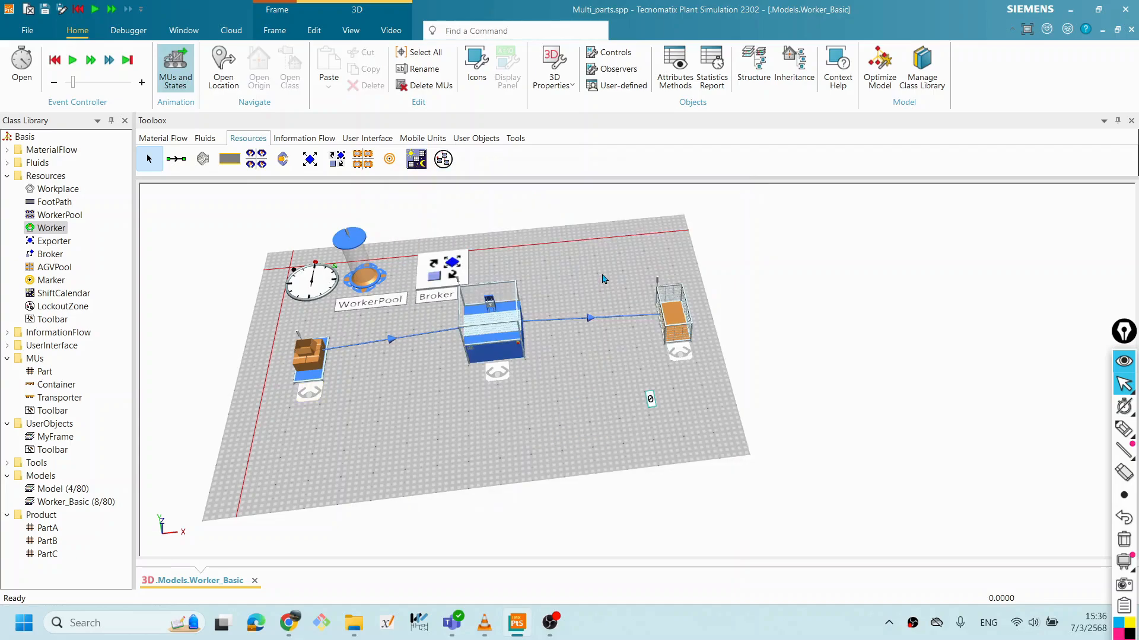
Step: Run the Worker_Basic simulation to watch the worker with the loading and unloading times, close the event controller, and reset the simulation
right_click(602, 277)
click(629, 254)
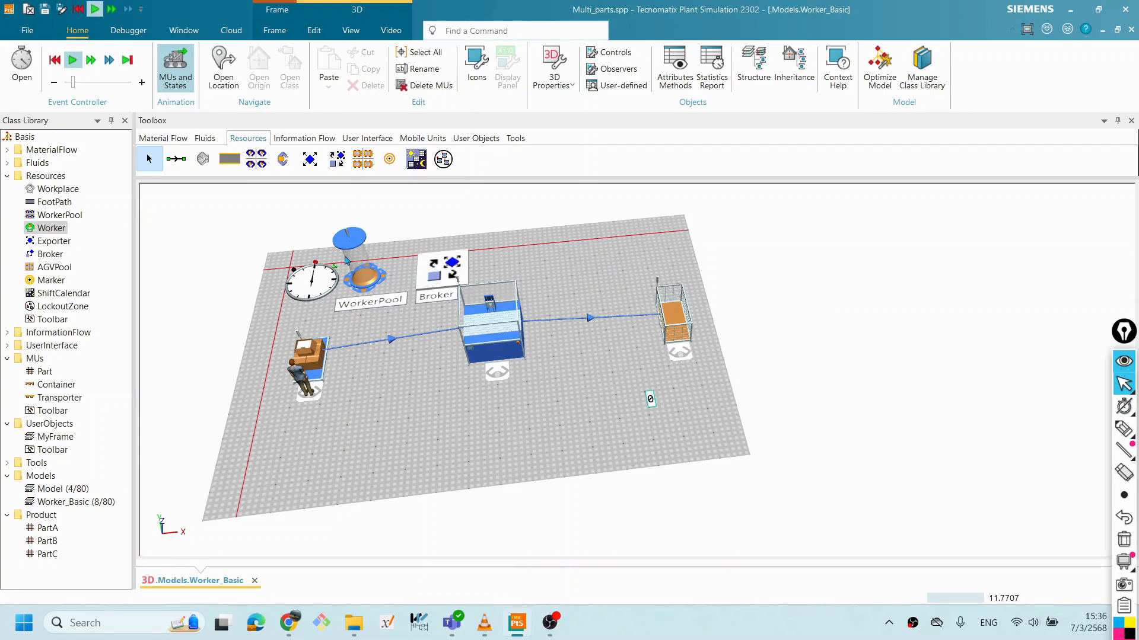
click(326, 278)
double_click(327, 279)
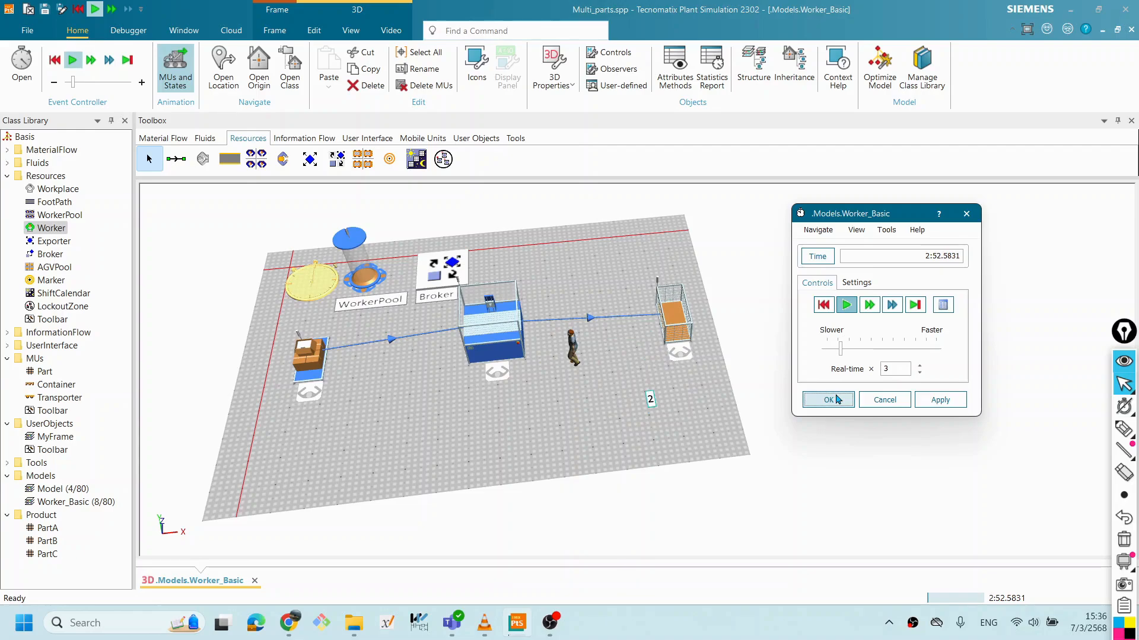
click(829, 399)
right_click(580, 162)
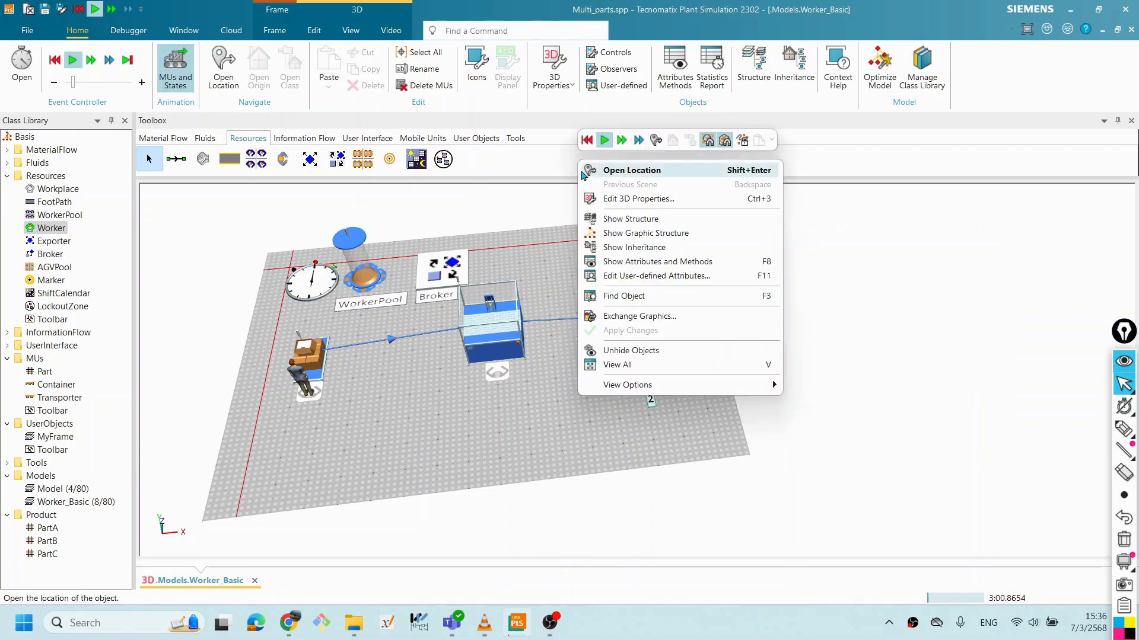
click(586, 140)
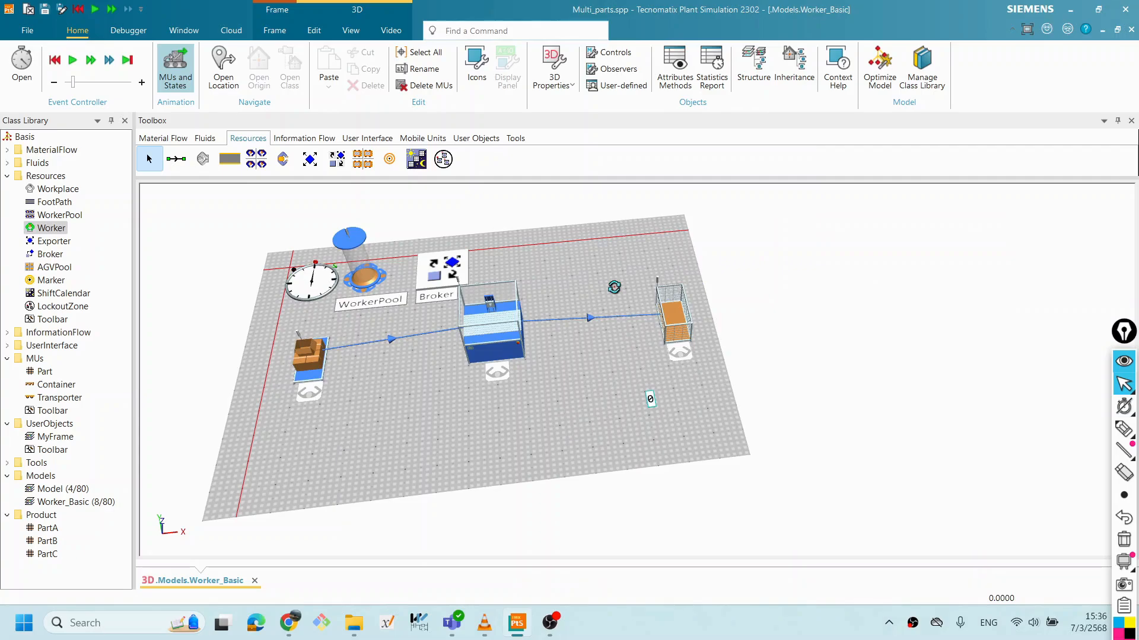
Step: Review the Station's time settings in Worker_Basic and close its dialog without changes
drag(614, 287, 546, 391)
drag(399, 447, 534, 468)
double_click(518, 432)
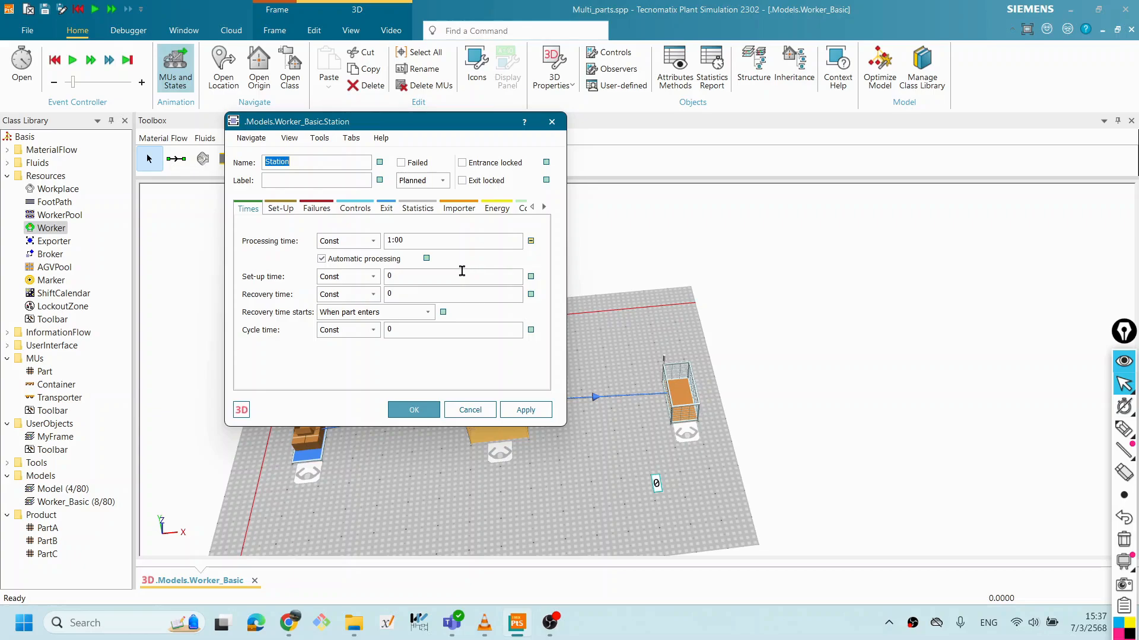
drag(443, 131, 773, 177)
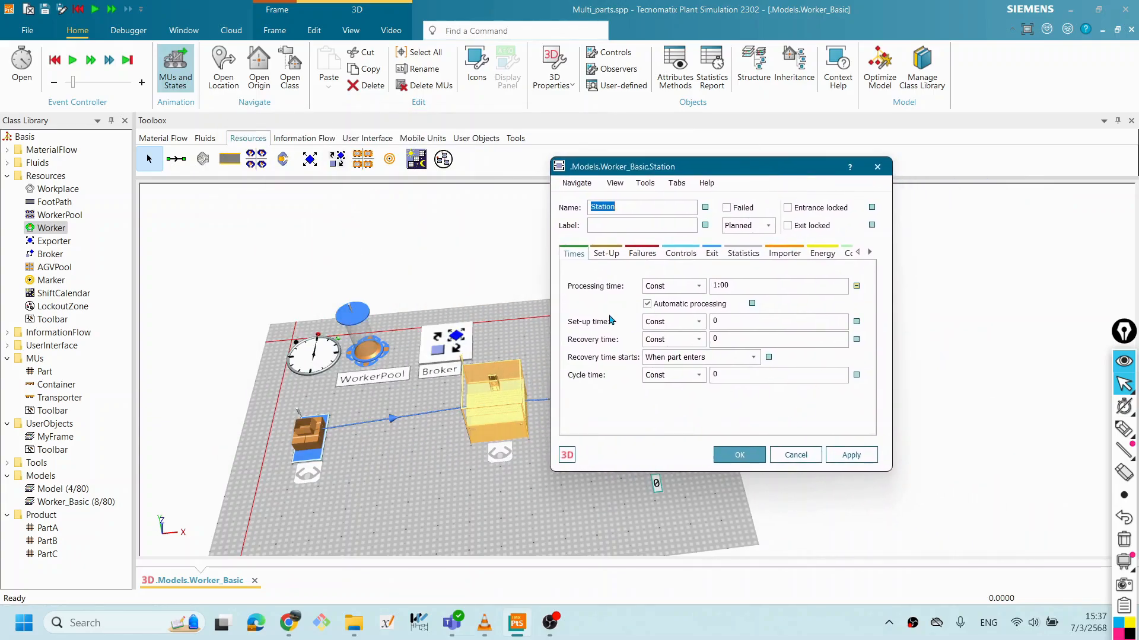
drag(688, 170, 851, 183)
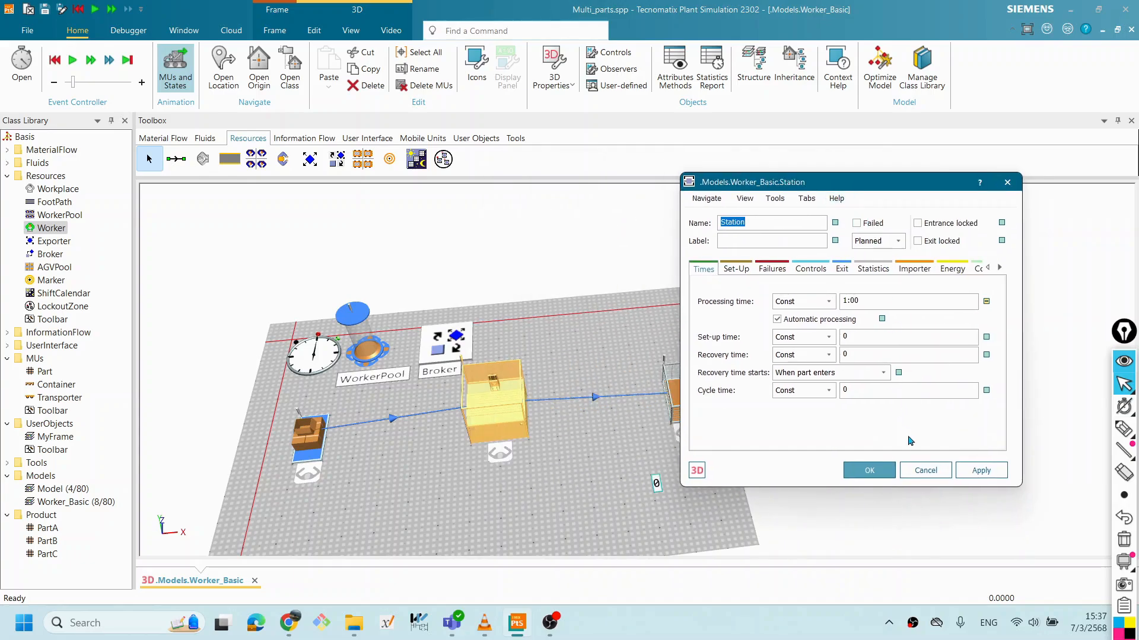
click(885, 473)
drag(628, 341, 785, 333)
drag(717, 374, 652, 416)
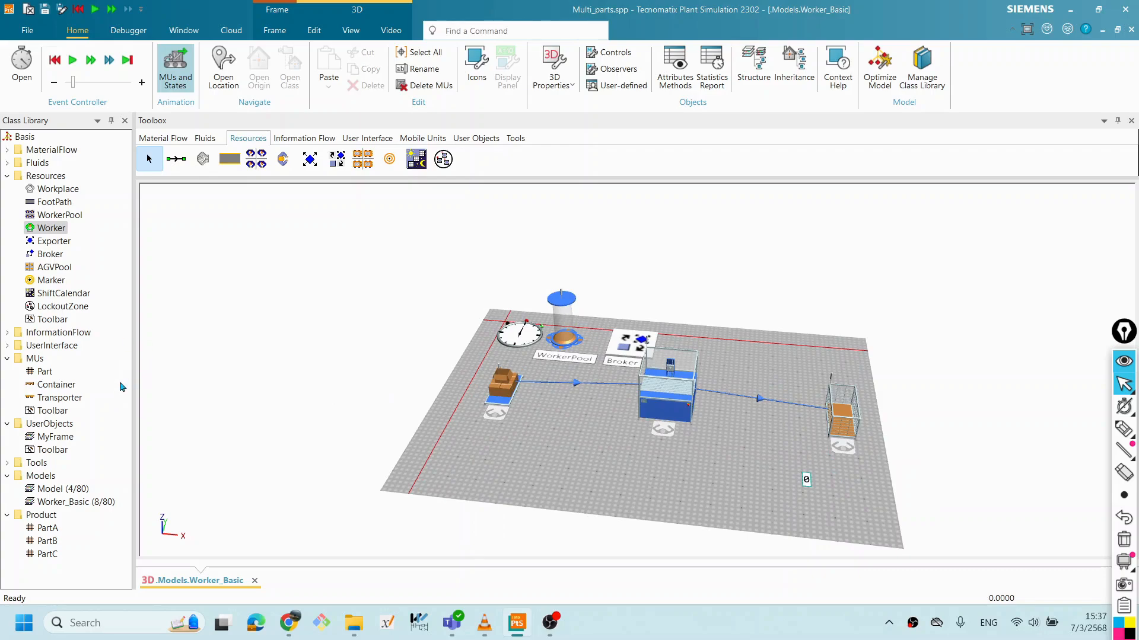
Step: Create a new model frame in the Models folder of the class library
click(57, 479)
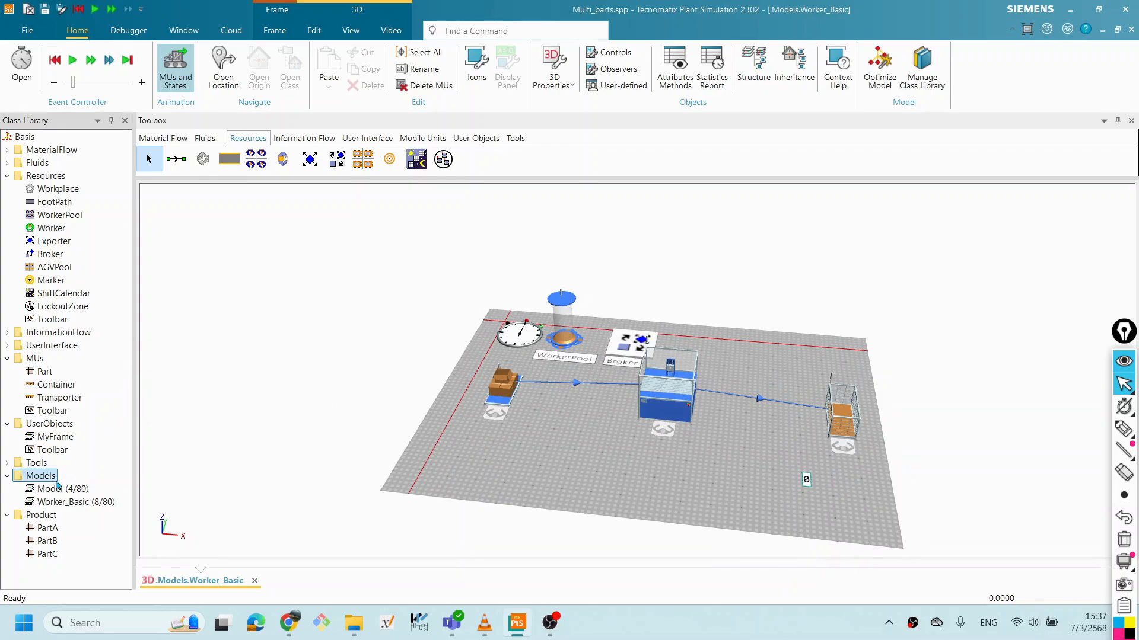
right_click(50, 478)
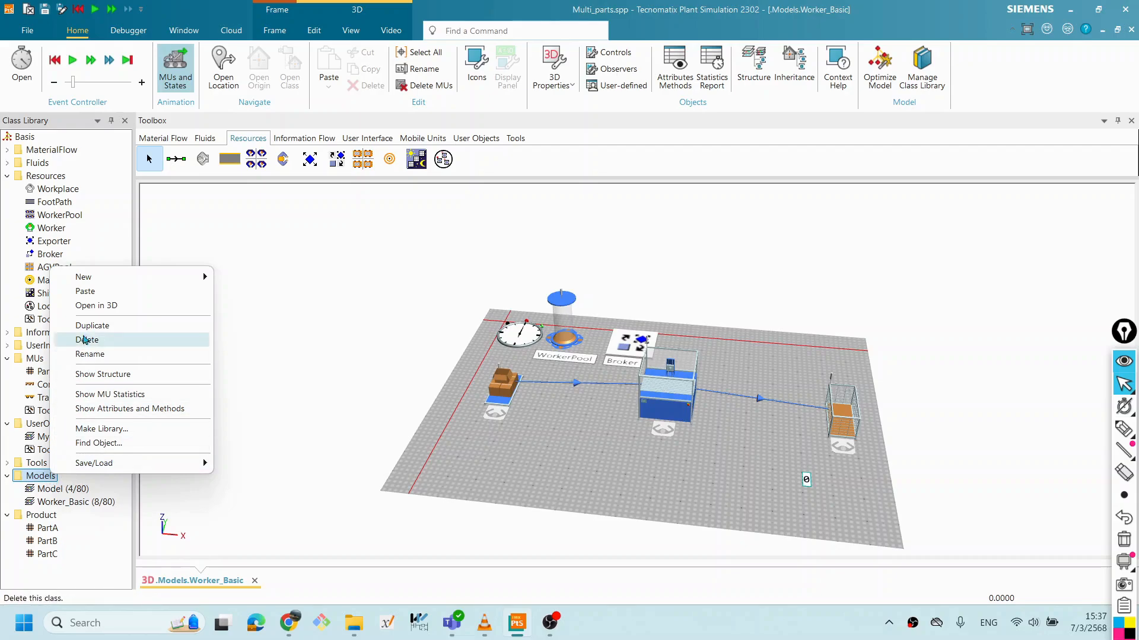
mouse_move(144, 279)
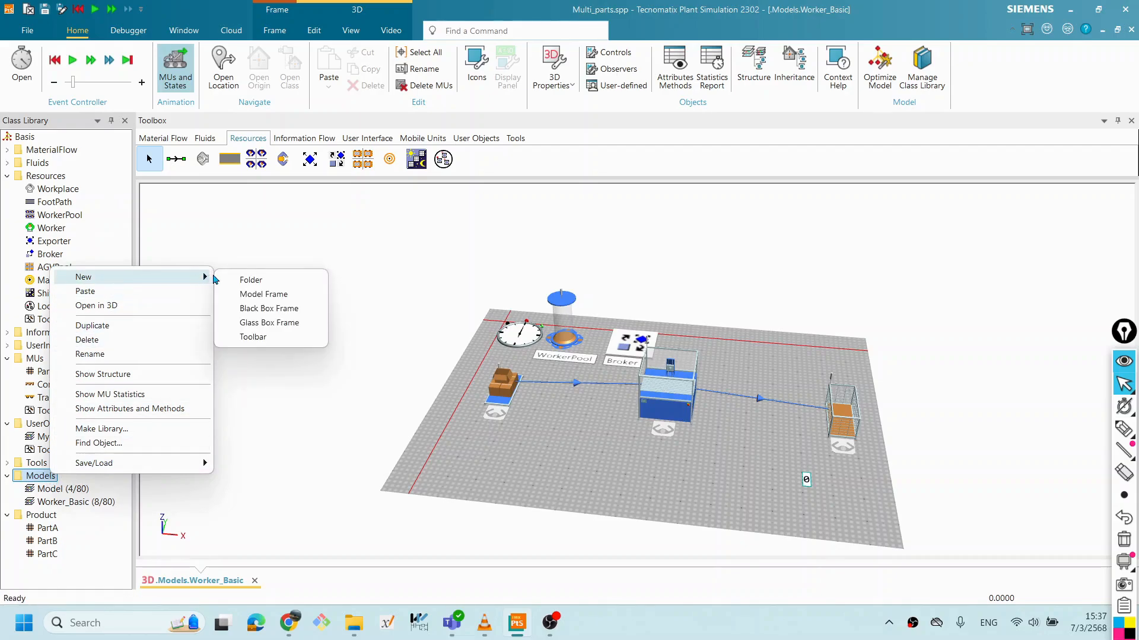
click(297, 294)
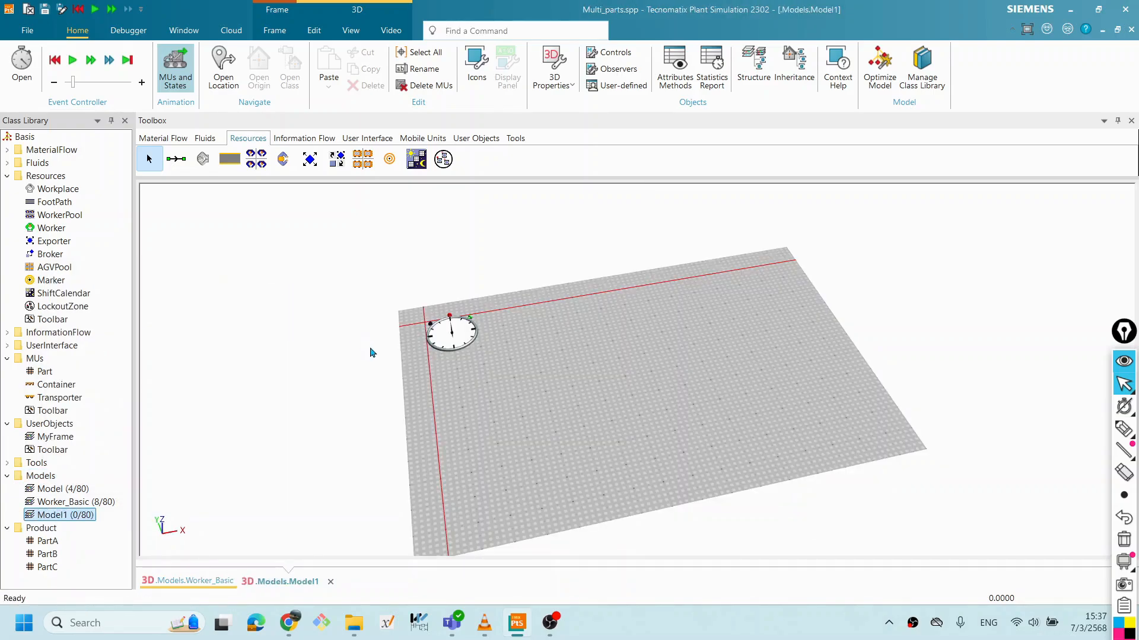
click(735, 637)
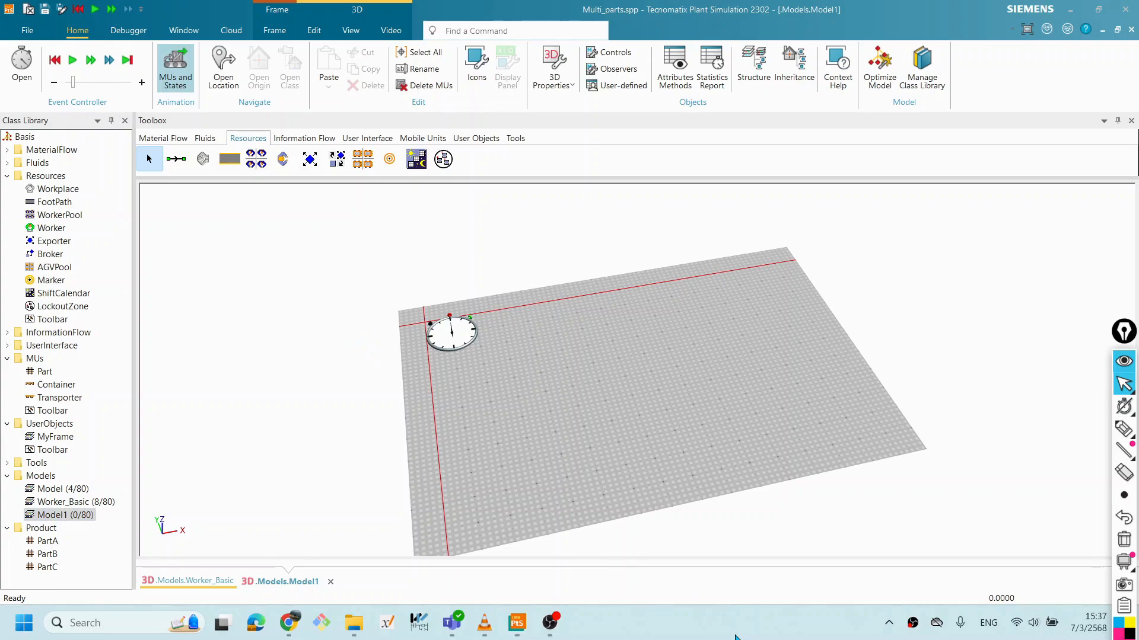
Step: Rename the new model frame as Worker_operation
right_click(73, 514)
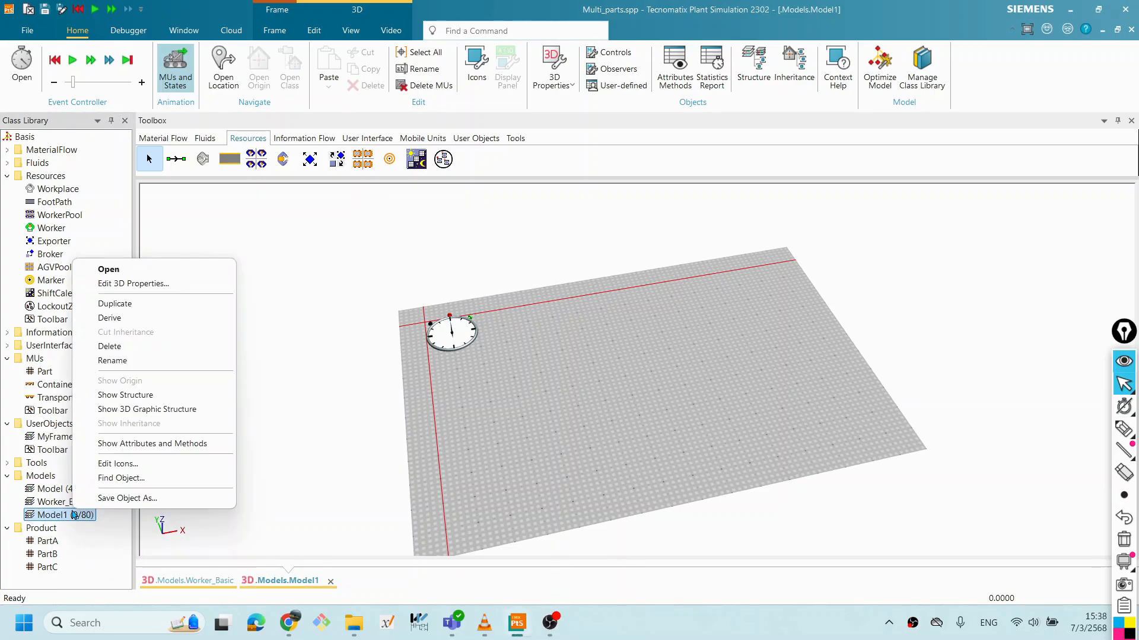
click(130, 358)
text(Work)
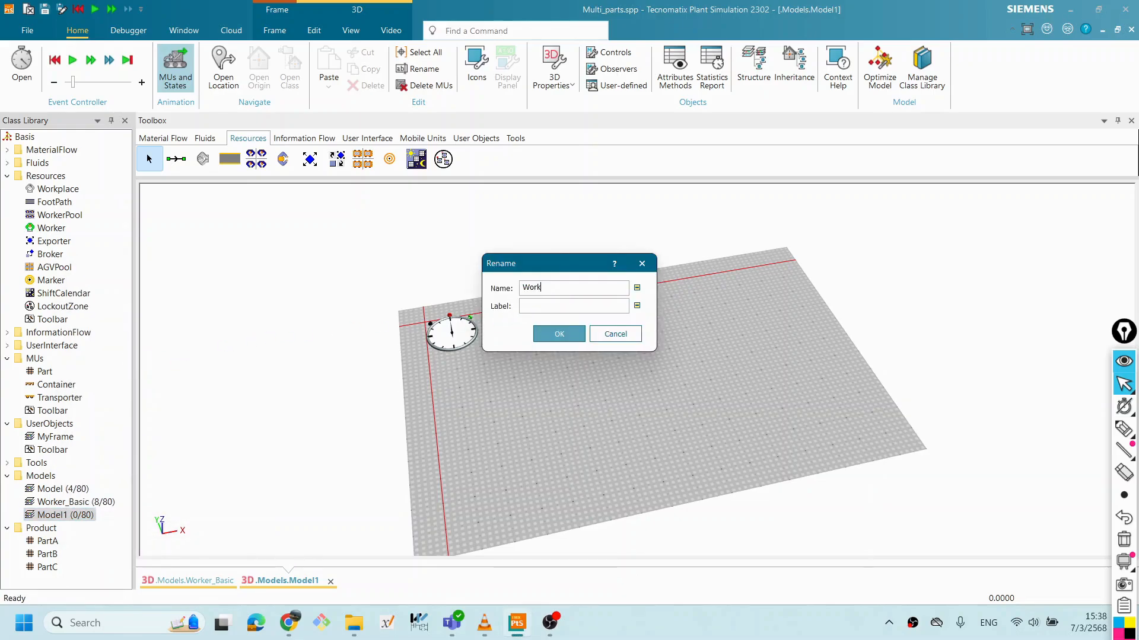
text(er_opn)
text(ration)
click(556, 334)
drag(663, 399, 491, 439)
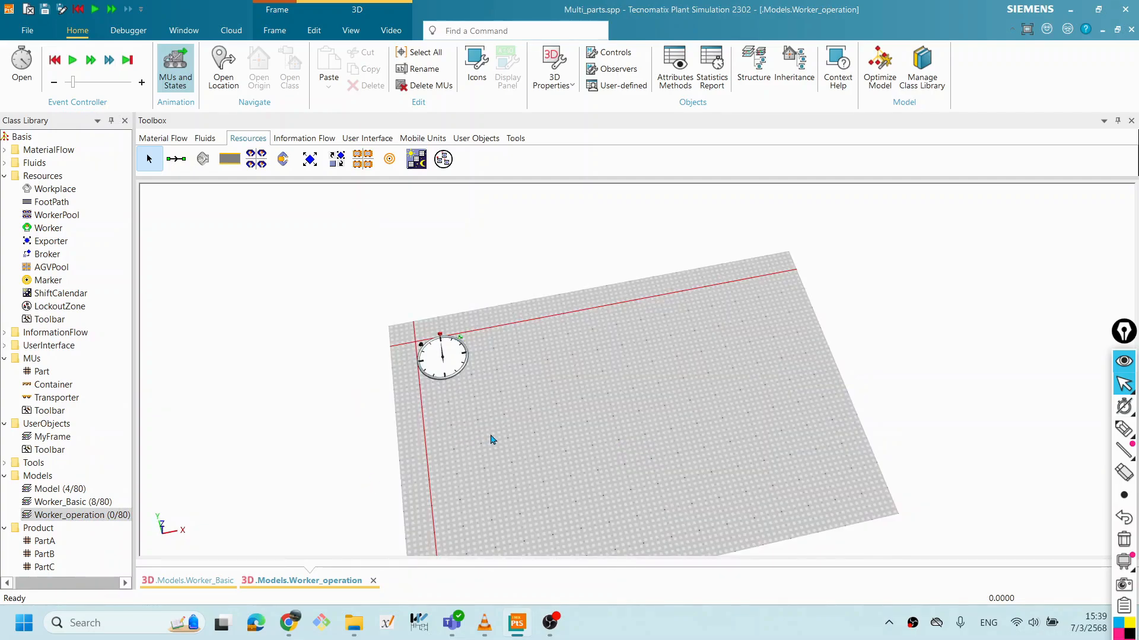
Step: Reopen the Worker_Basic frame to review its layout and return to the empty Worker_operation frame
double_click(83, 502)
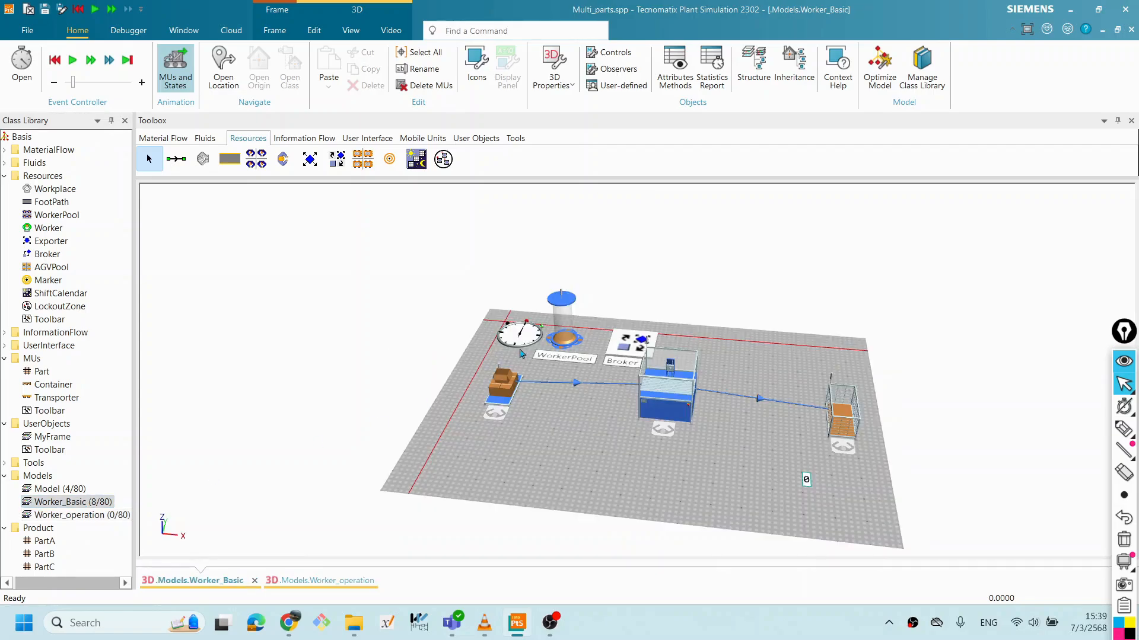
drag(528, 372, 647, 411)
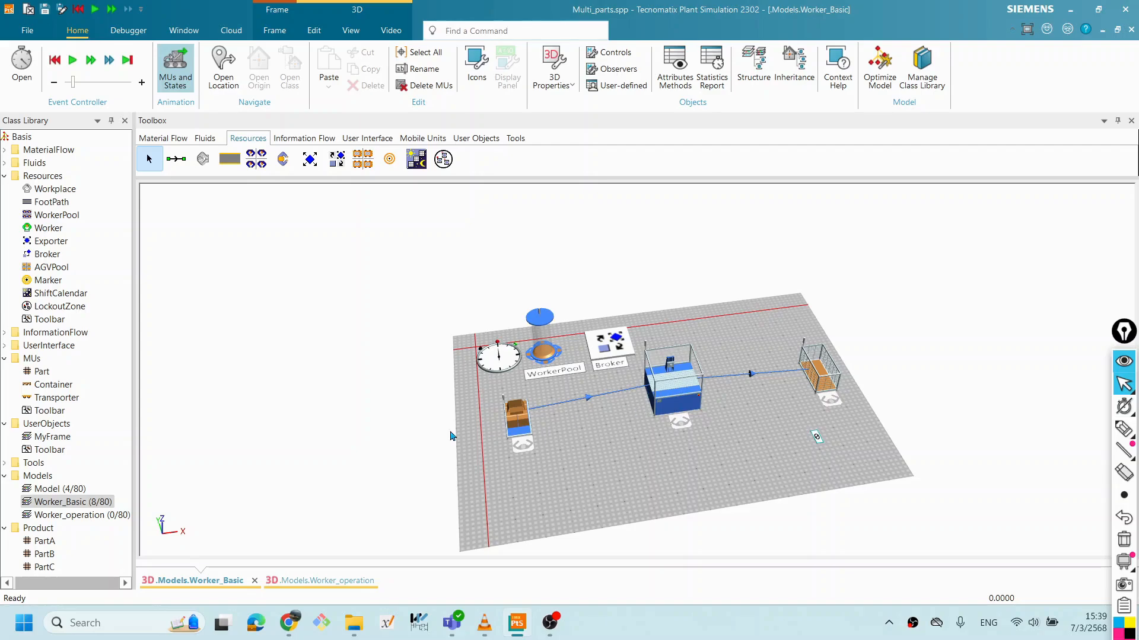
click(82, 516)
double_click(82, 516)
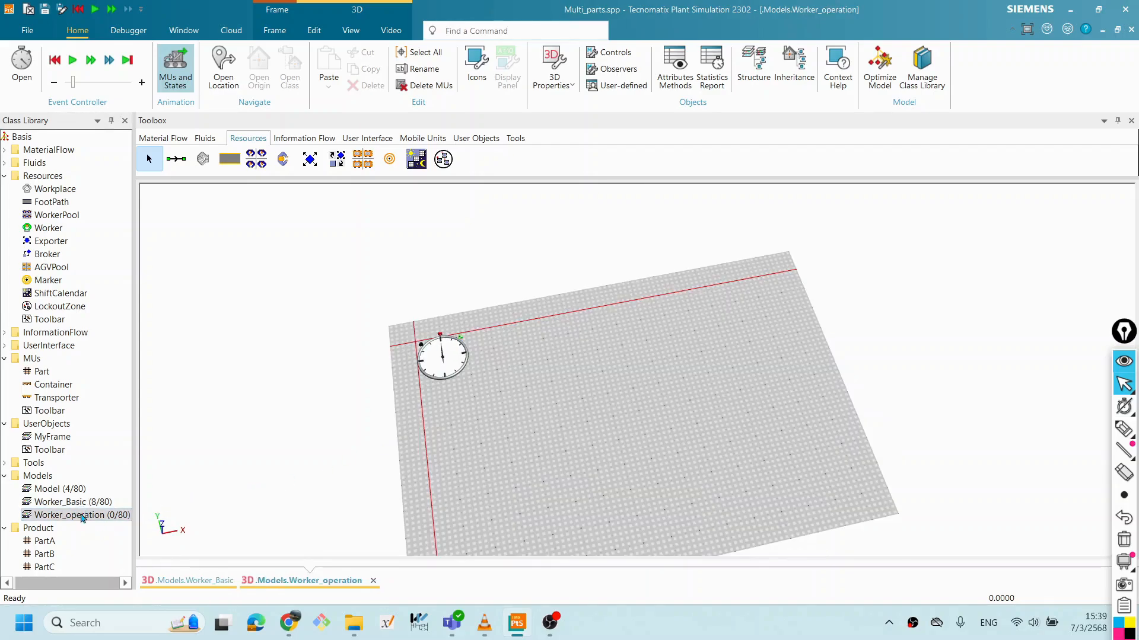
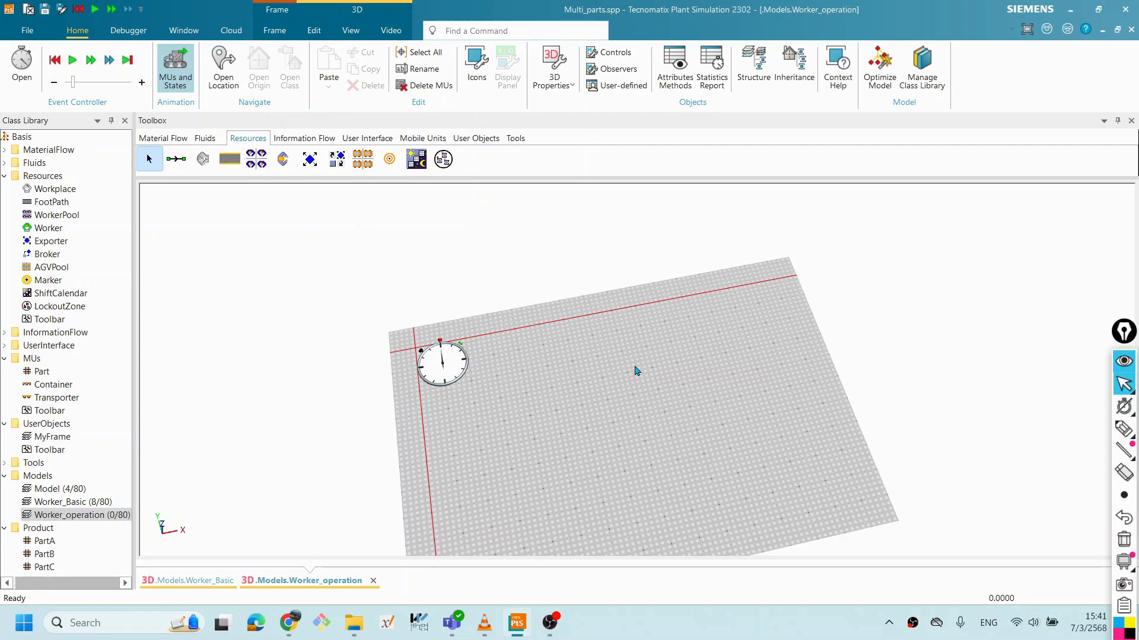
Step: Save the Multi_parts model file with the new Worker_operation frame
scroll(700, 374, up, 1)
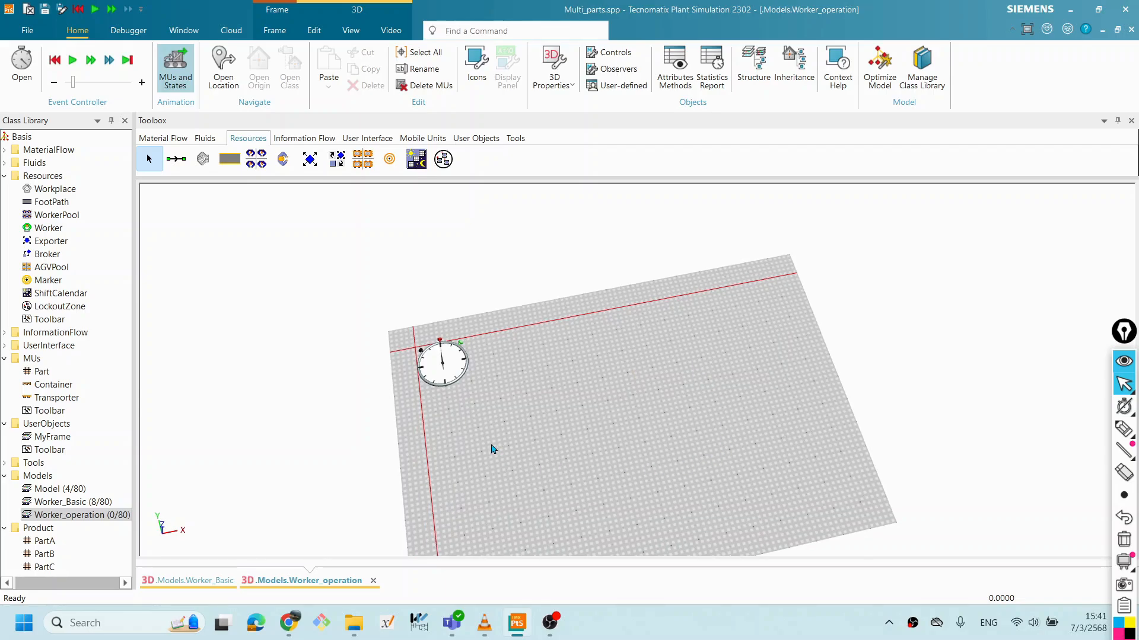
right_click(621, 461)
click(605, 519)
drag(581, 466, 500, 396)
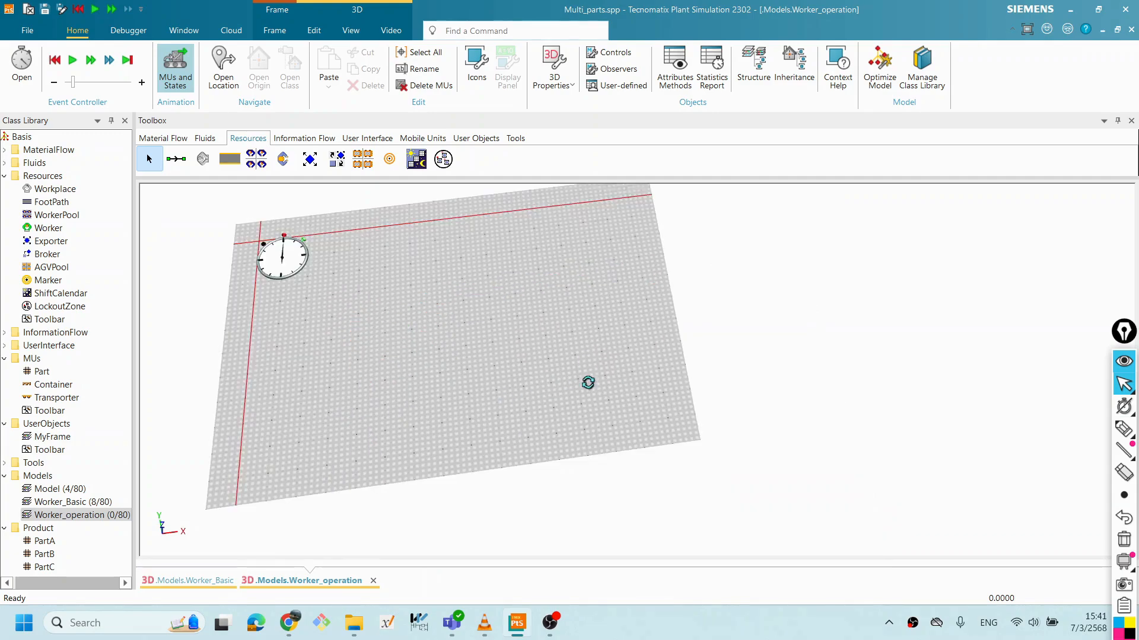
drag(586, 365, 566, 338)
click(61, 14)
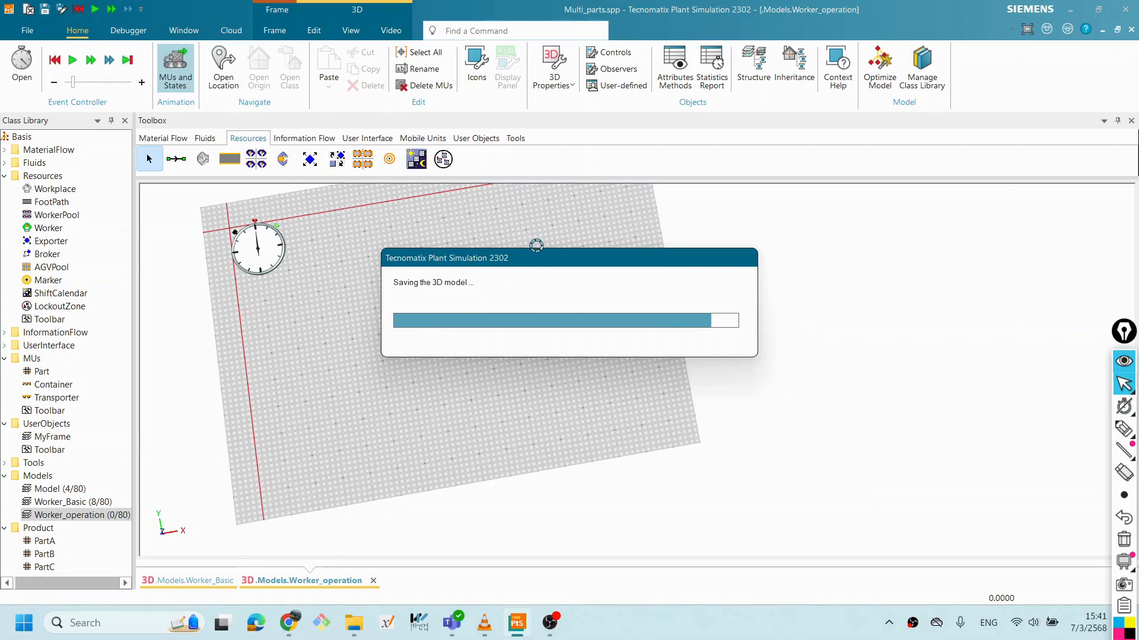
Step: Place a Source just below the event controller in the Worker_operation frame
drag(546, 261, 668, 376)
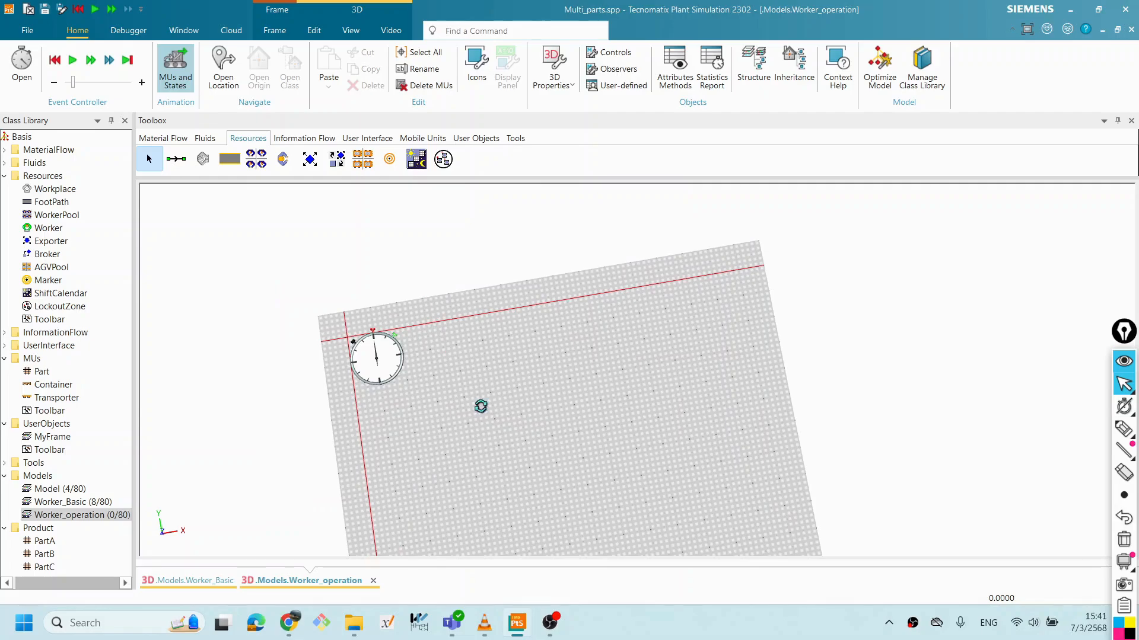
drag(480, 407, 477, 388)
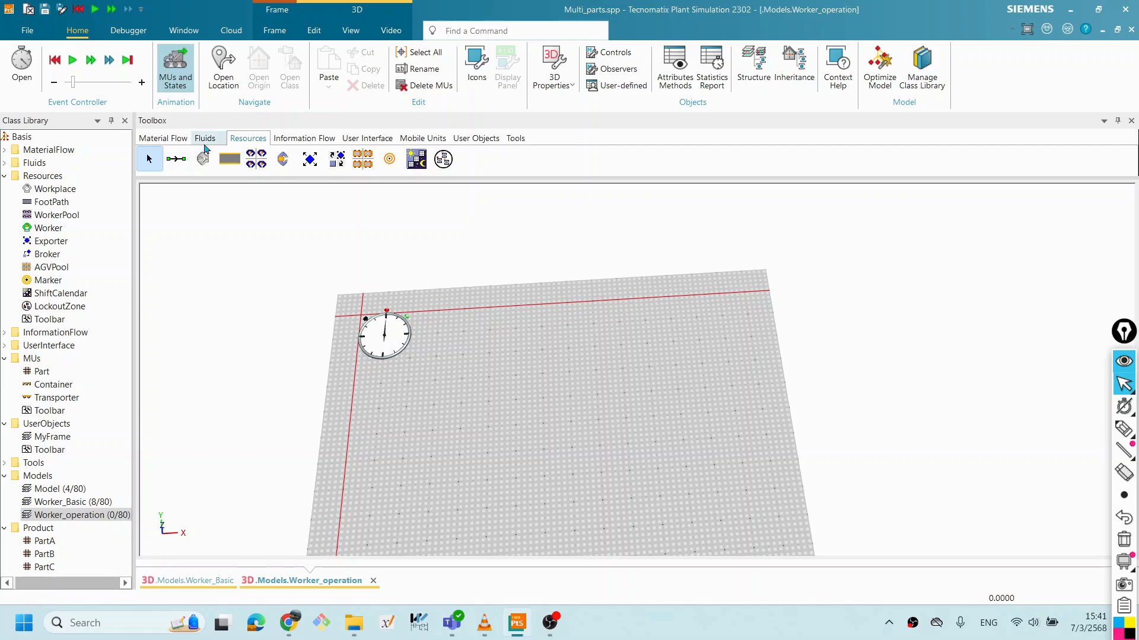
click(162, 138)
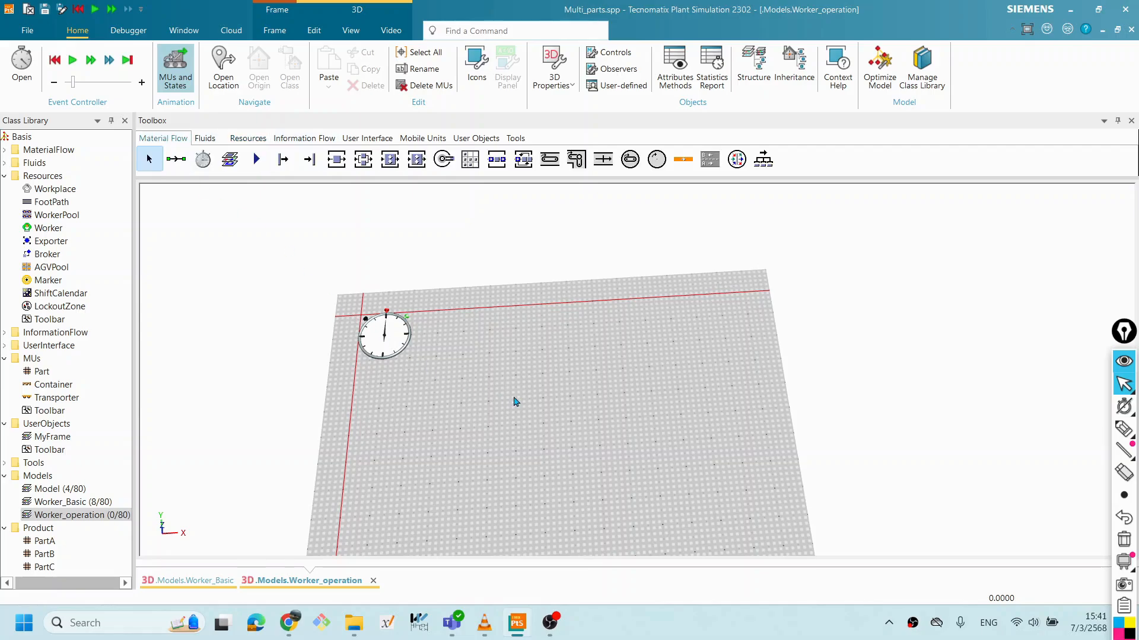
click(280, 160)
click(398, 407)
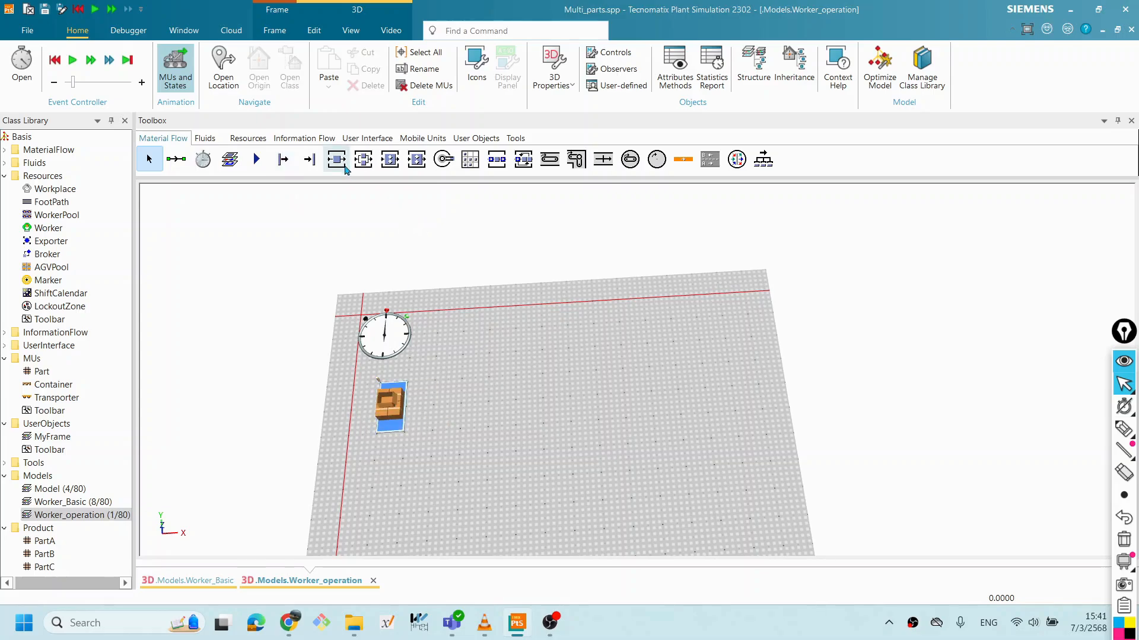
Step: Place four Stations one after another beside the Source and a Drain at the end of the line
click(461, 415)
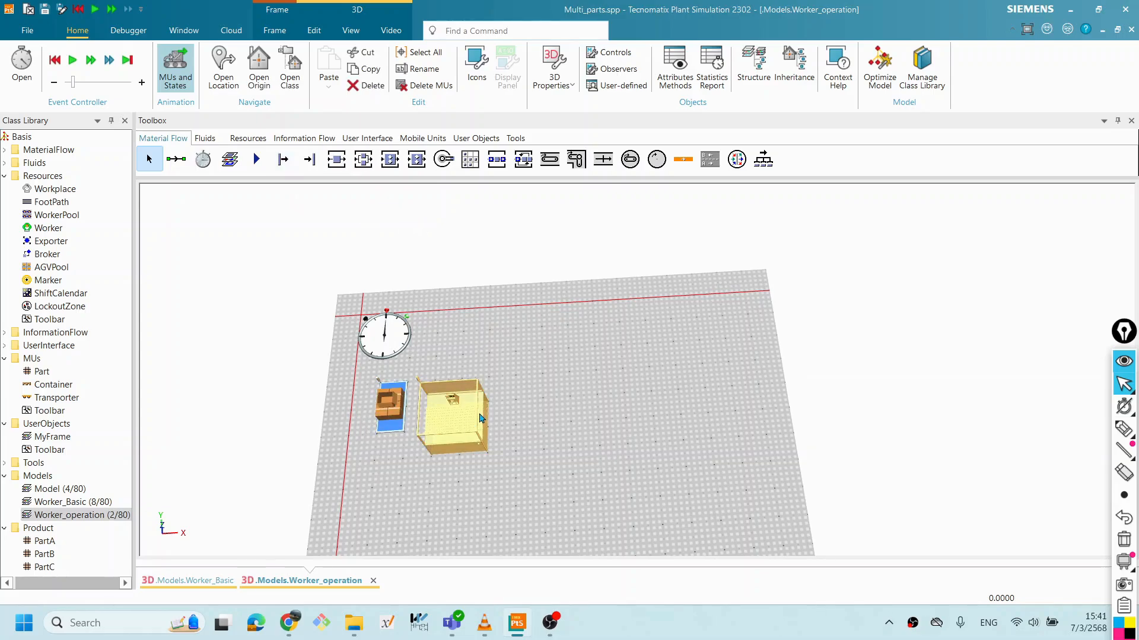
click(540, 410)
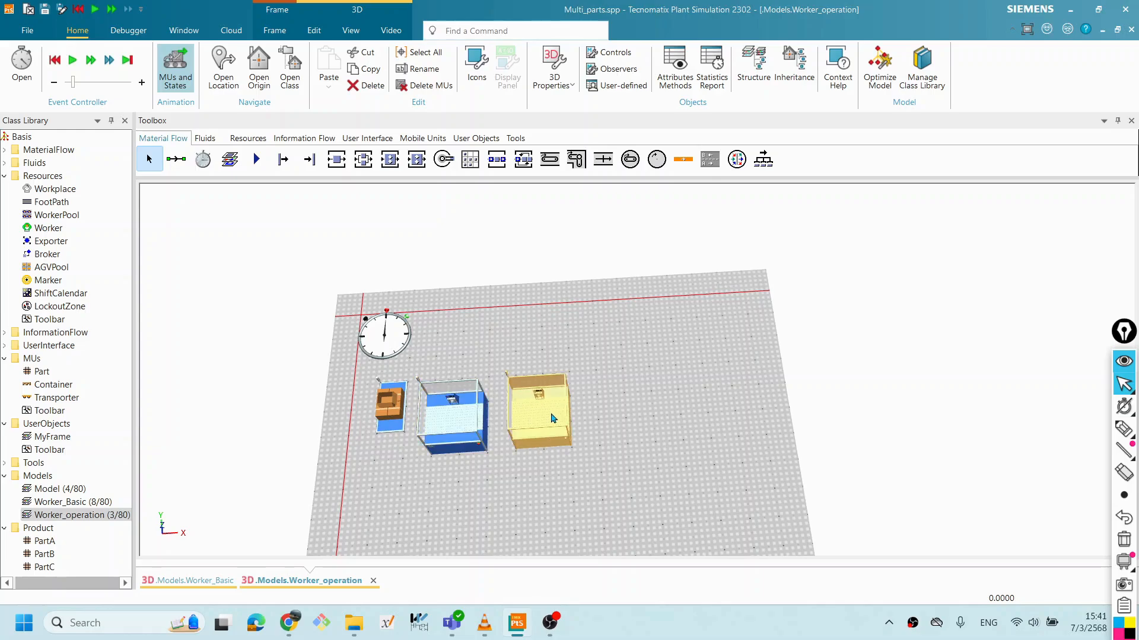
click(620, 409)
click(705, 406)
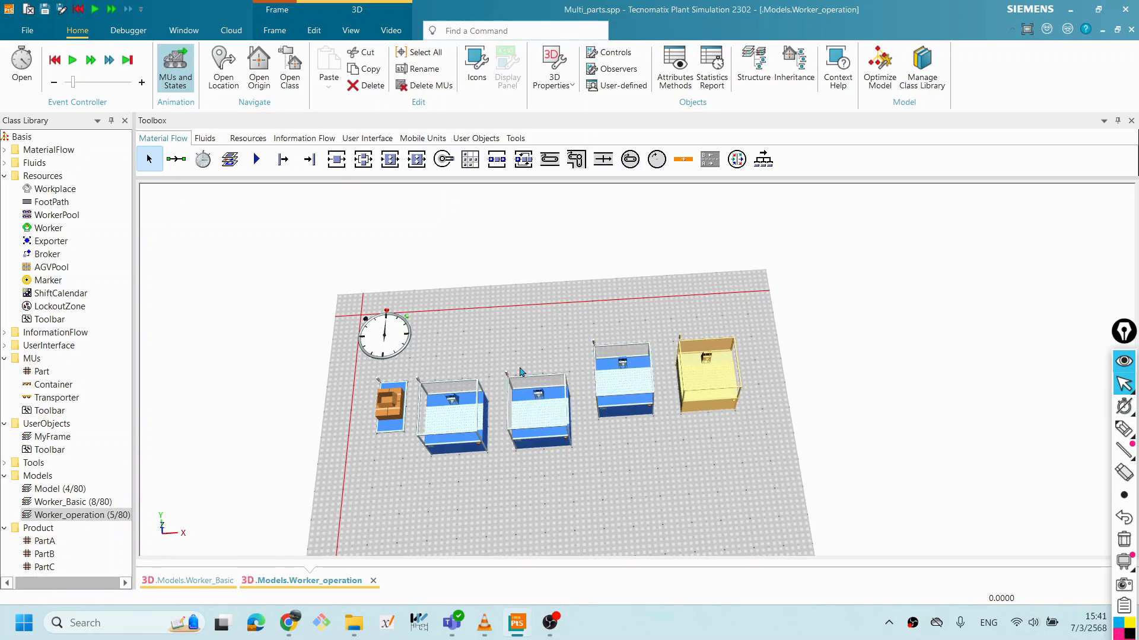
click(308, 160)
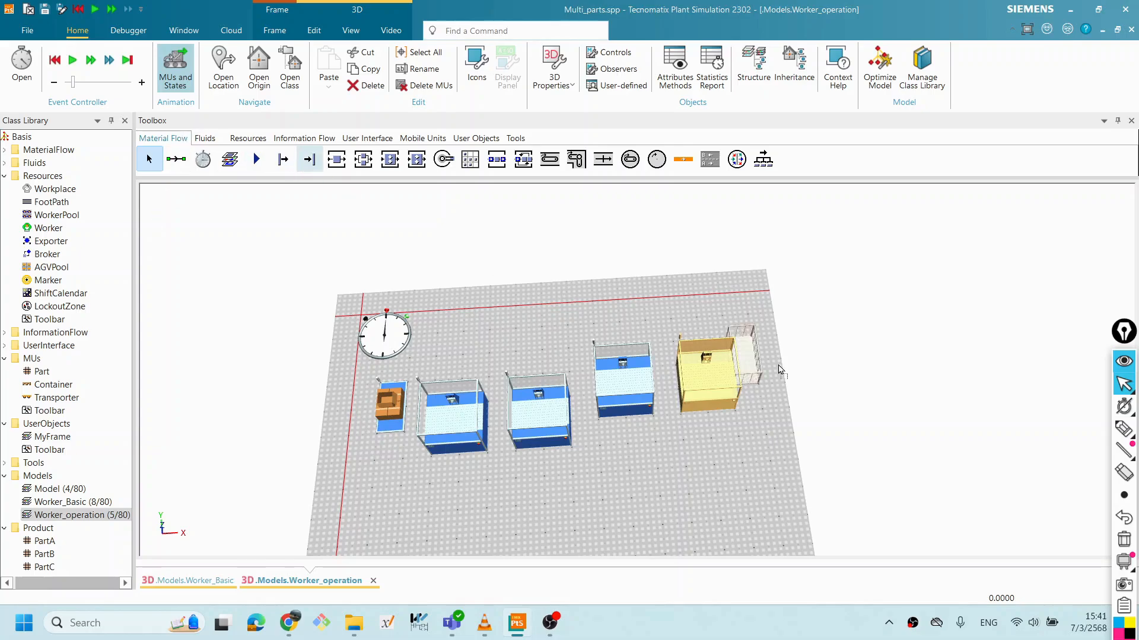
click(856, 387)
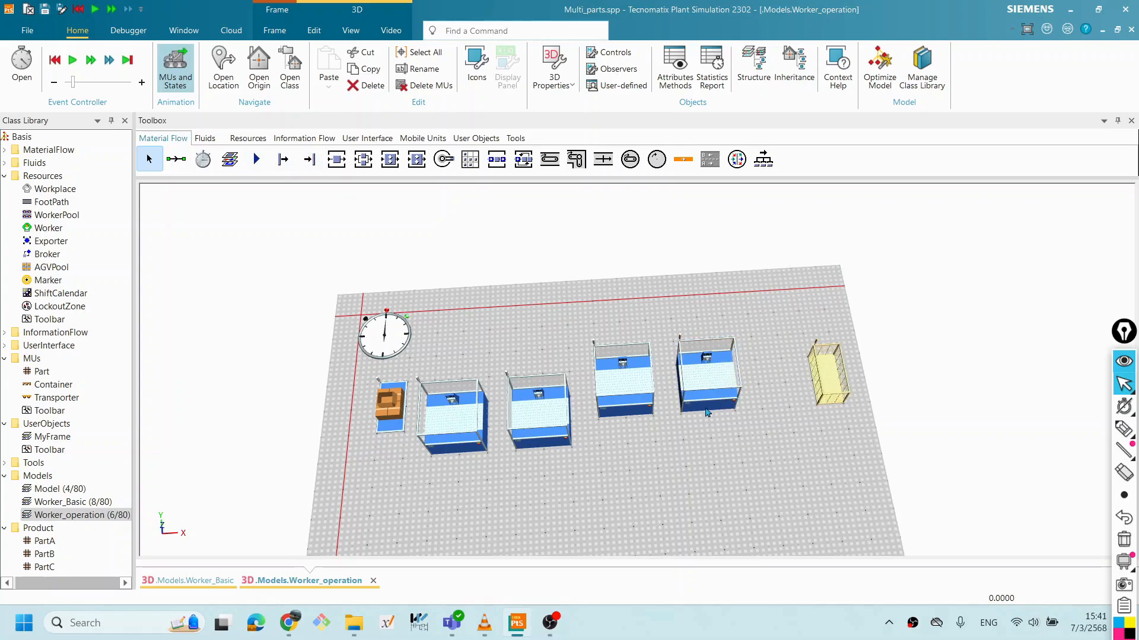
Step: Move the first two Stations into line with the other two and shift the fourth Station closer to the Drain
click(634, 393)
click(706, 508)
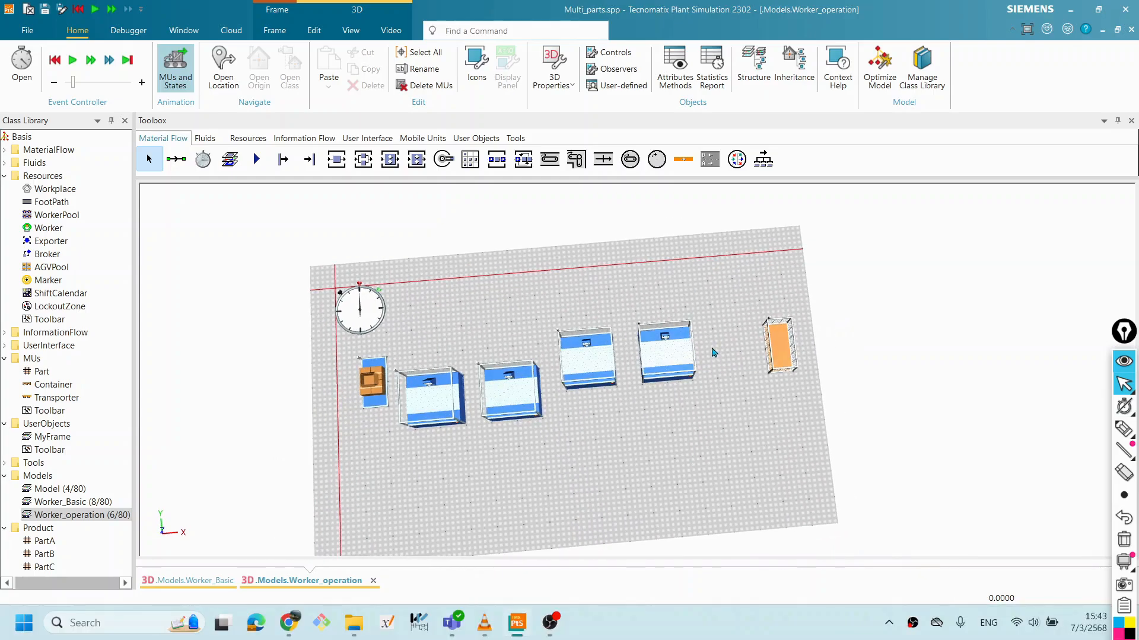
click(454, 379)
click(508, 388)
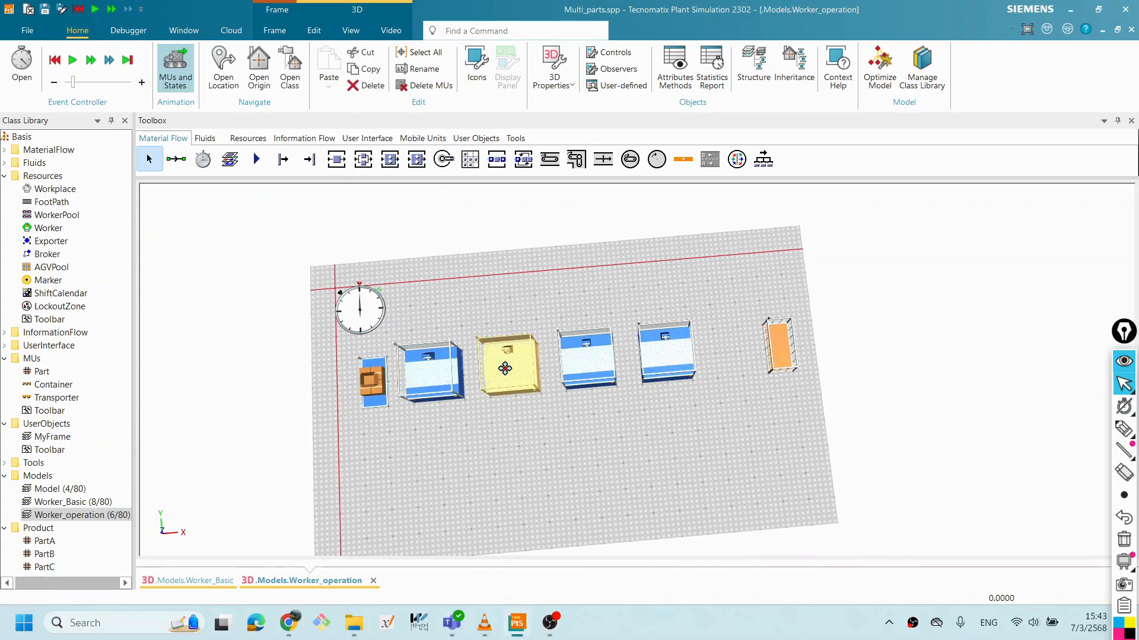
click(677, 356)
drag(676, 355, 702, 355)
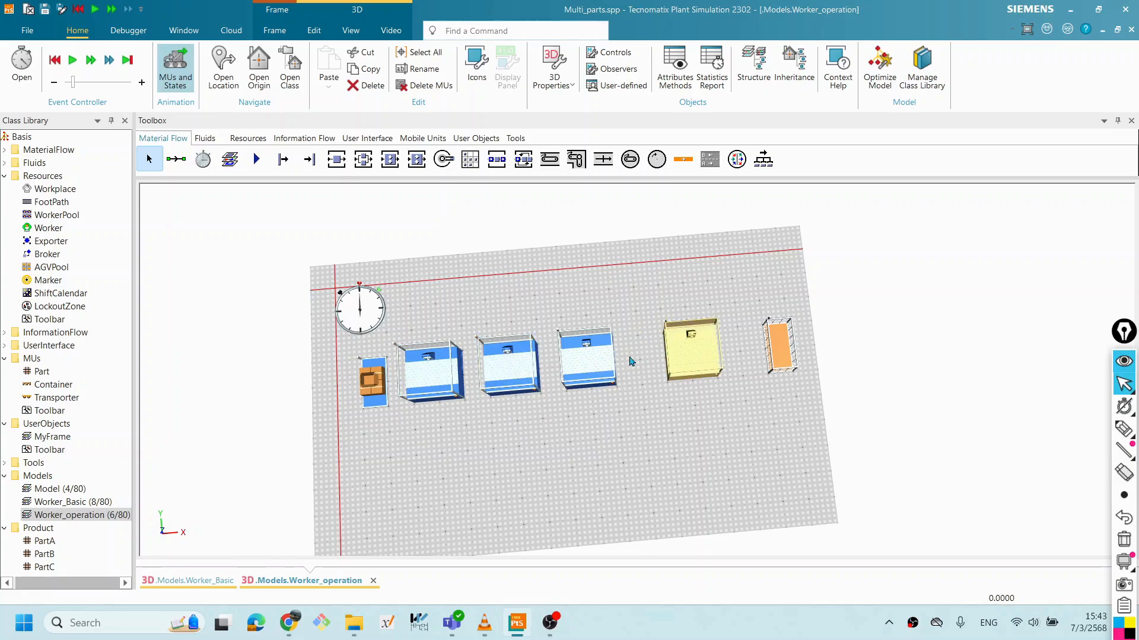
Step: Move the third, second and first Stations toward the Drain so the four Stations are evenly spaced
drag(588, 359, 613, 358)
click(526, 363)
drag(526, 363, 553, 362)
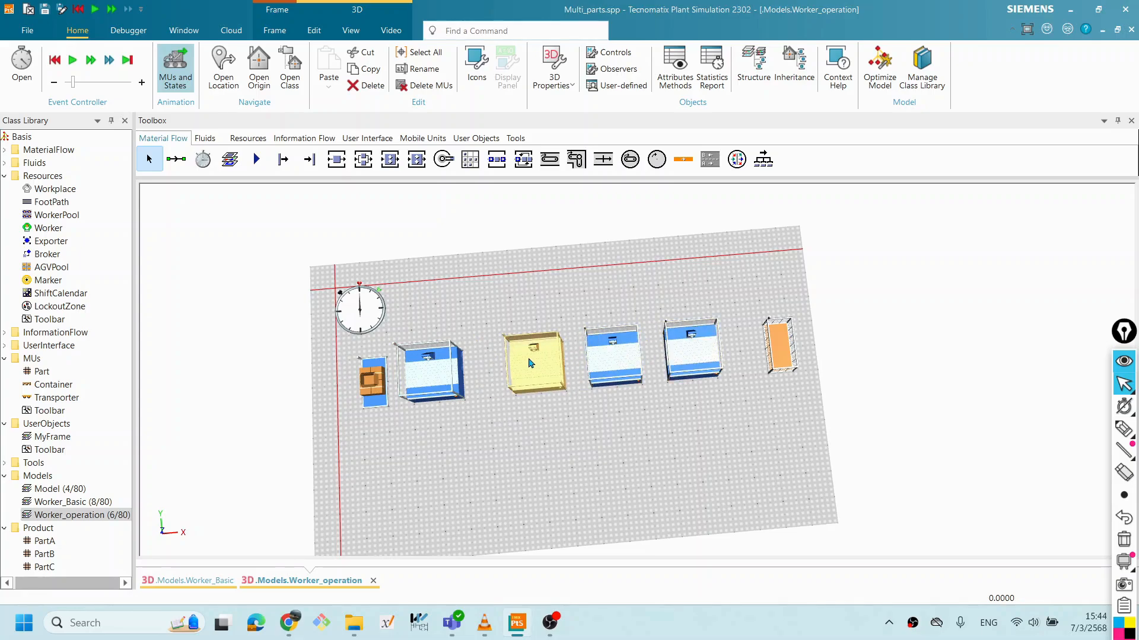
click(452, 368)
drag(460, 368, 485, 368)
click(552, 422)
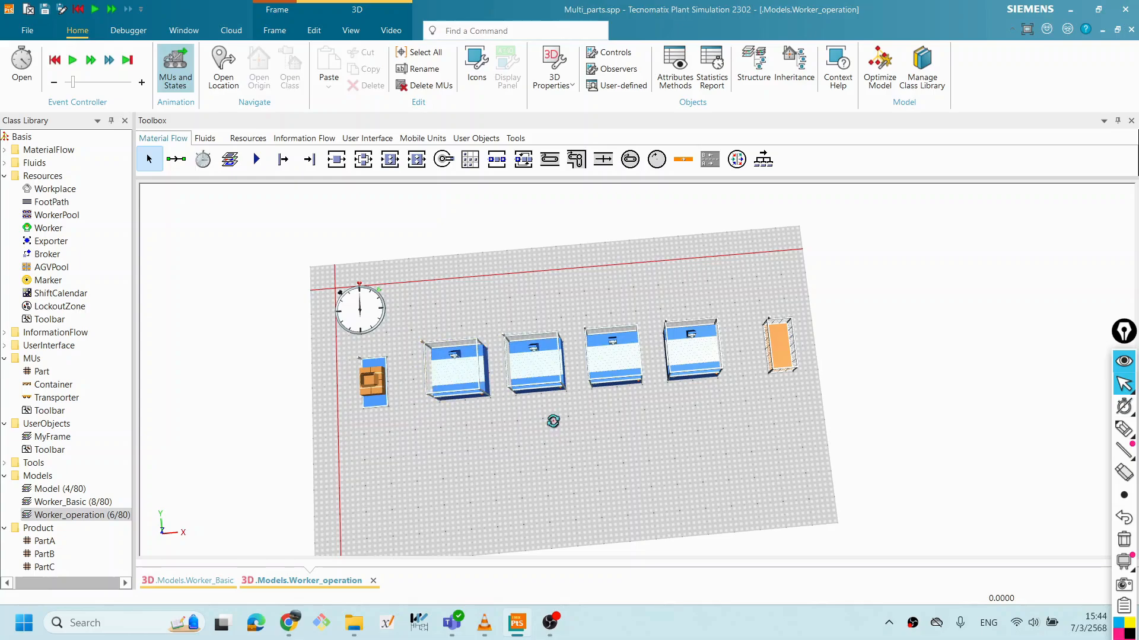
Step: Connect the Source through the four Stations in sequence to the Drain with Connectors
drag(552, 418, 556, 383)
click(176, 159)
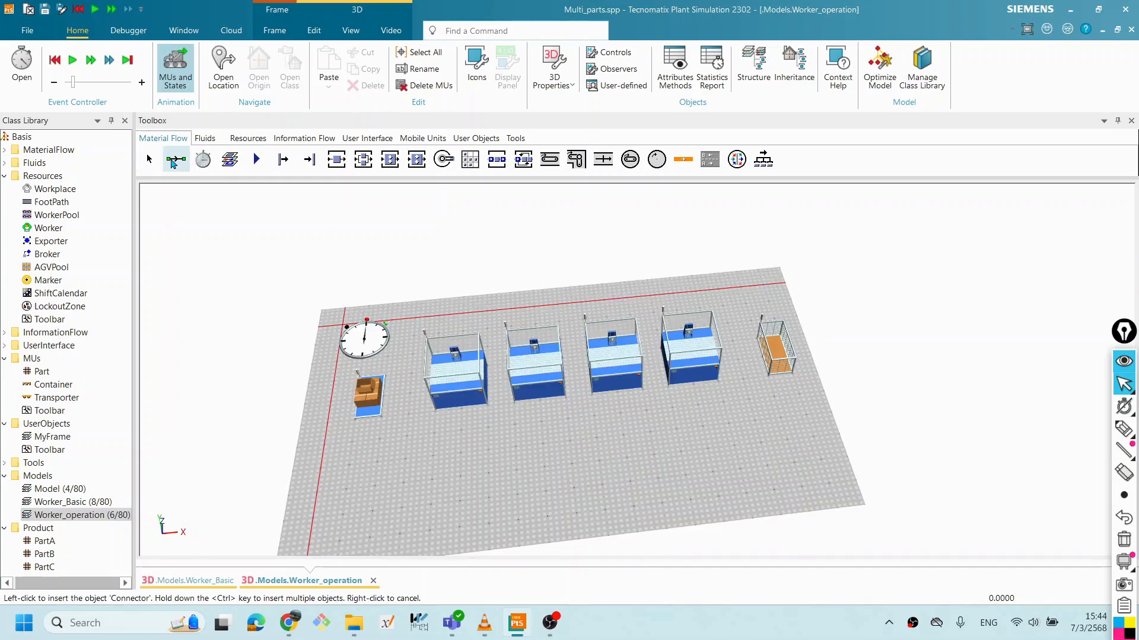
drag(664, 351, 645, 418)
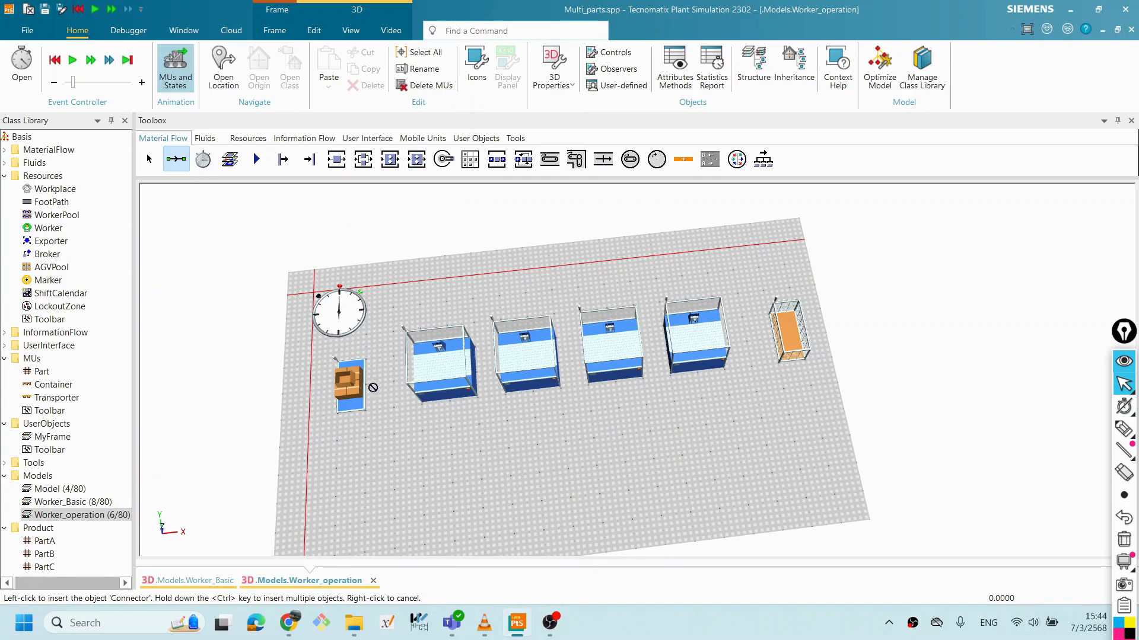
click(355, 386)
click(445, 368)
click(517, 352)
click(534, 356)
click(608, 353)
click(701, 336)
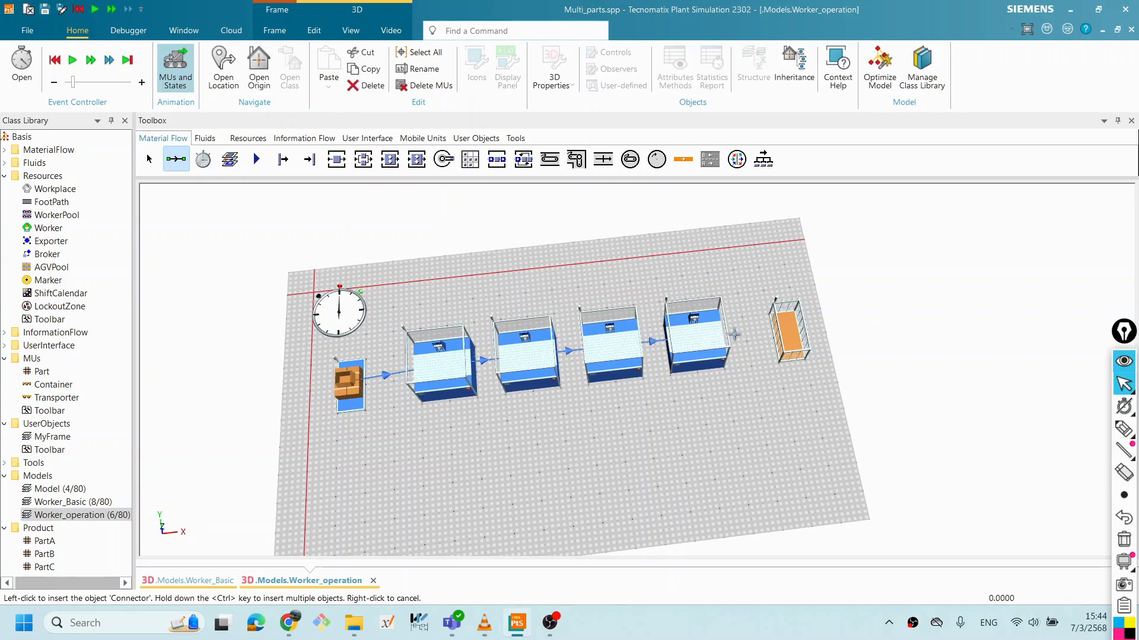
click(787, 332)
Step: Place a Broker behind the first and second Stations in the Worker_operation frame
drag(657, 383, 513, 432)
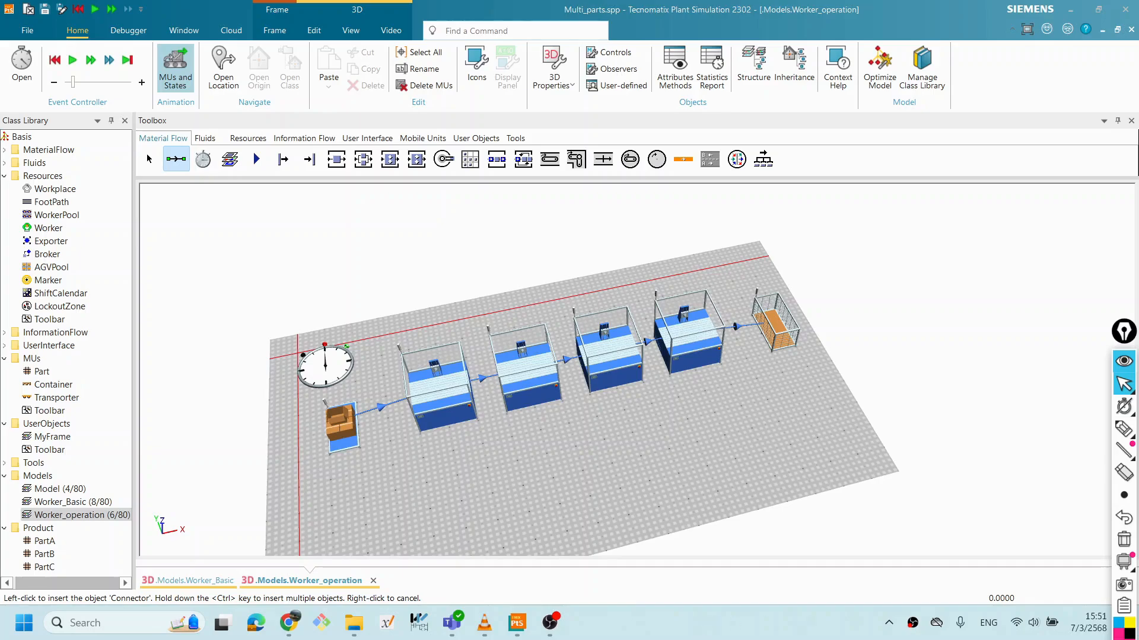
drag(606, 386, 613, 399)
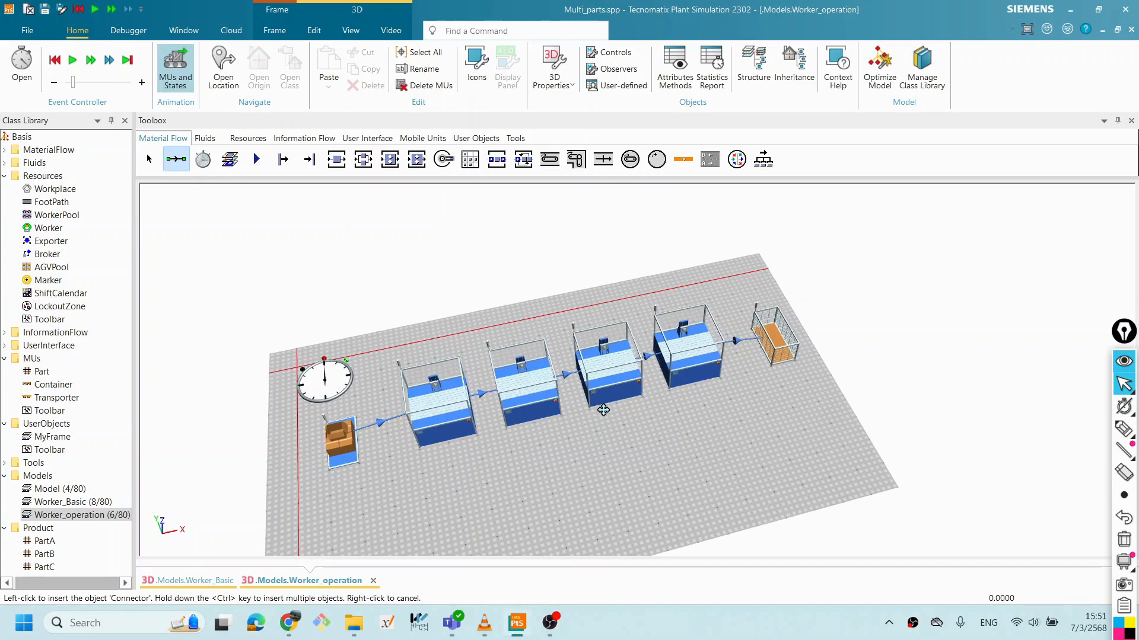
scroll(755, 437, up, 3)
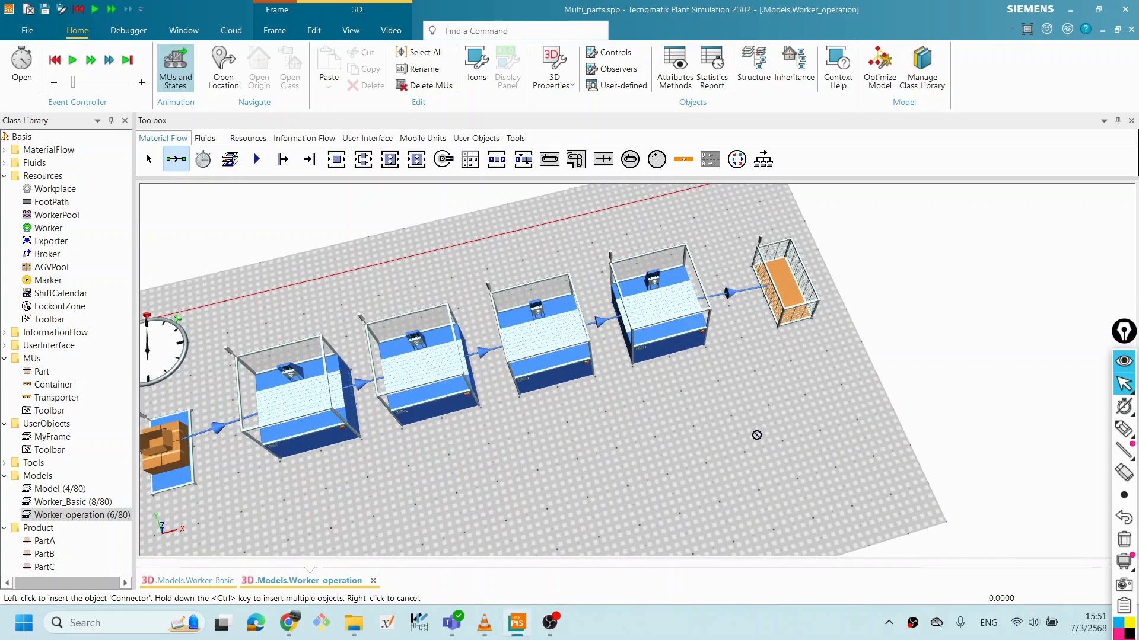
scroll(775, 433, down, 3)
drag(816, 428, 801, 435)
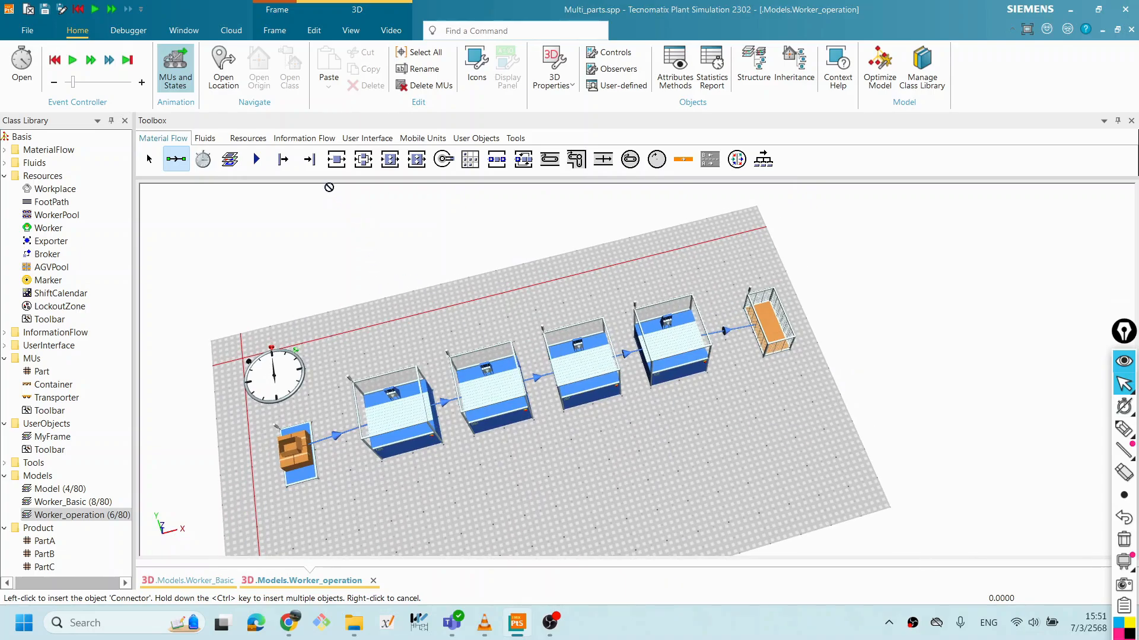
click(248, 138)
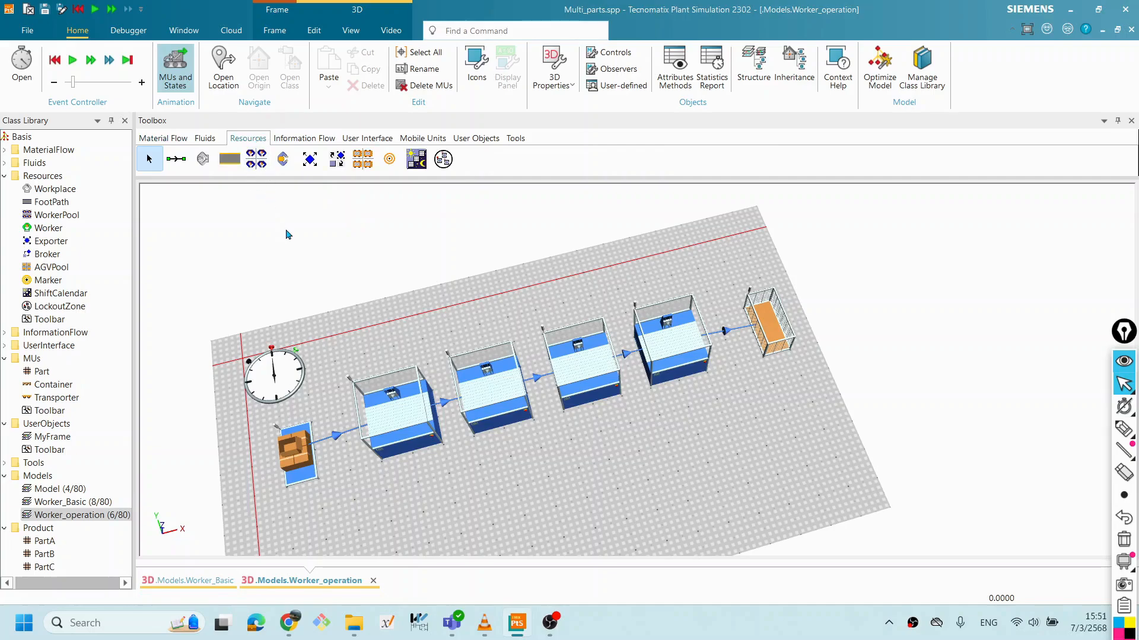
click(337, 159)
click(444, 309)
drag(443, 309, 472, 315)
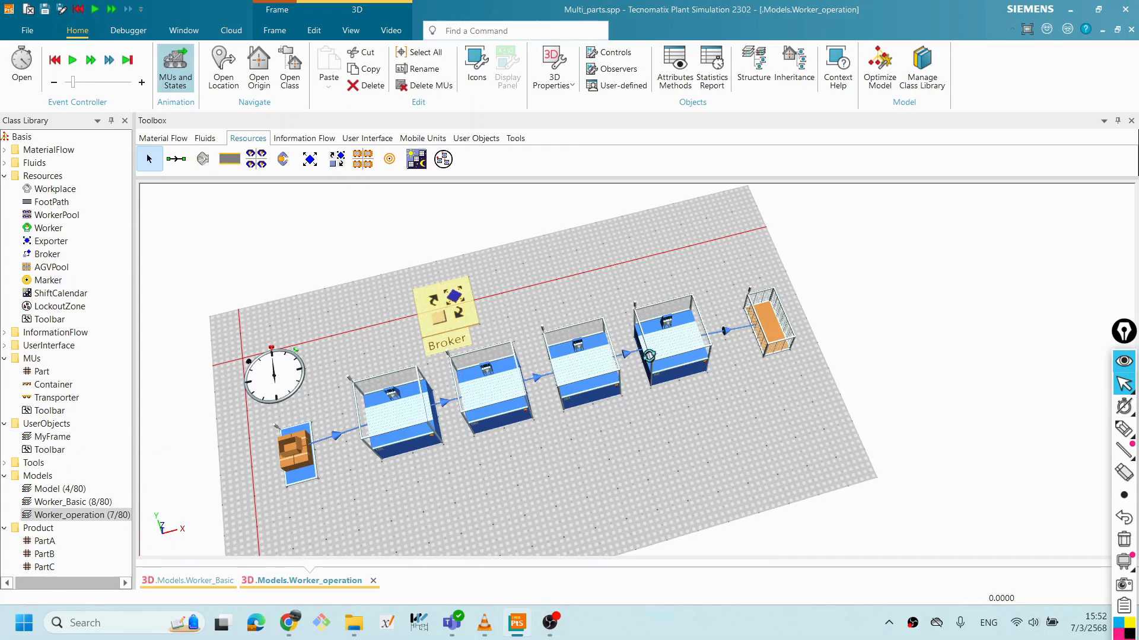
drag(644, 346, 623, 364)
drag(443, 296, 449, 296)
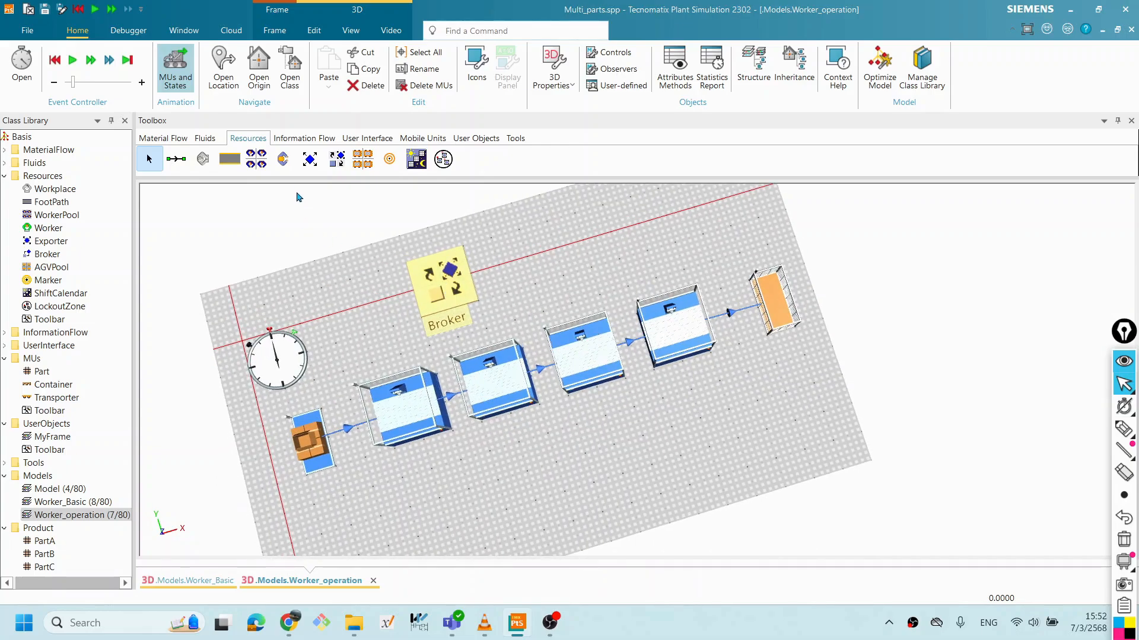
Step: Place a WorkerPool between the event controller and the Broker
click(257, 159)
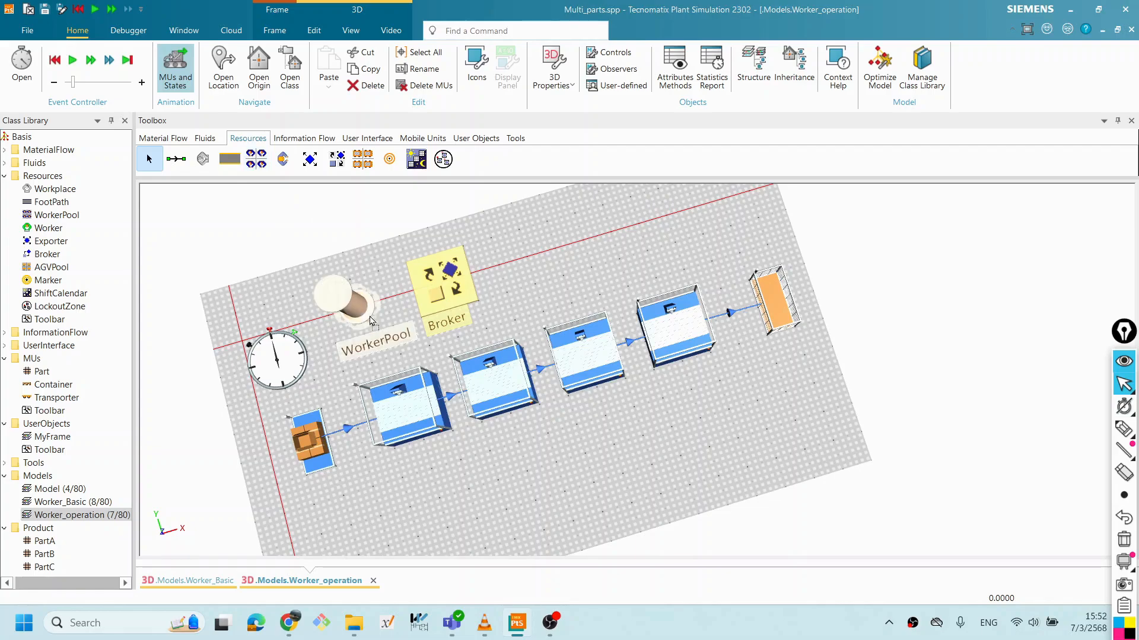
click(375, 312)
drag(375, 299, 348, 311)
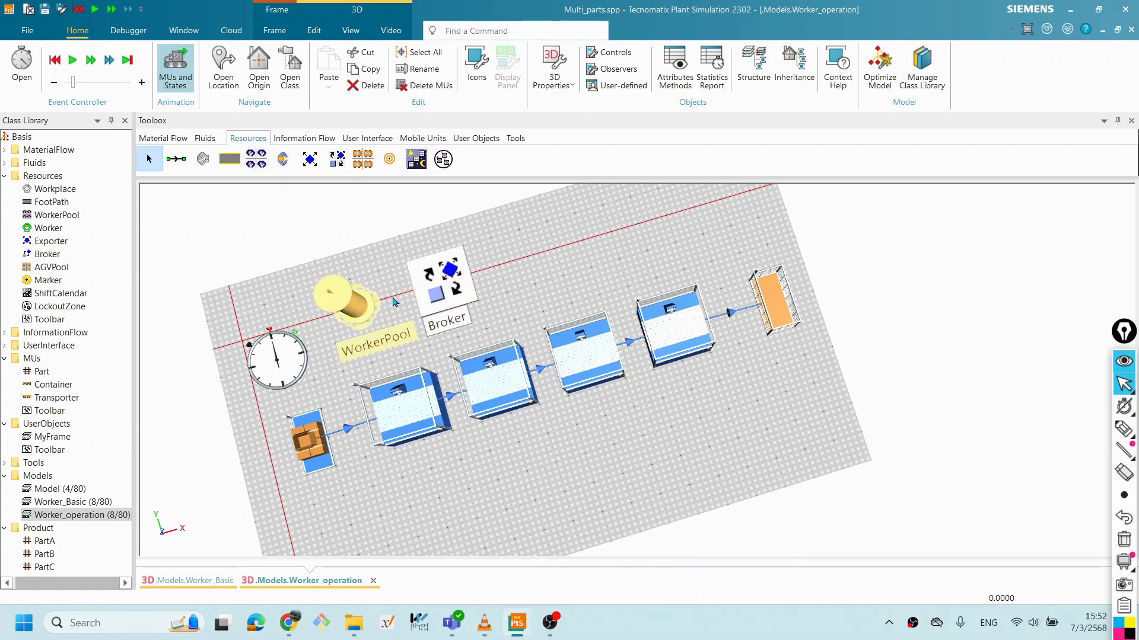
click(444, 300)
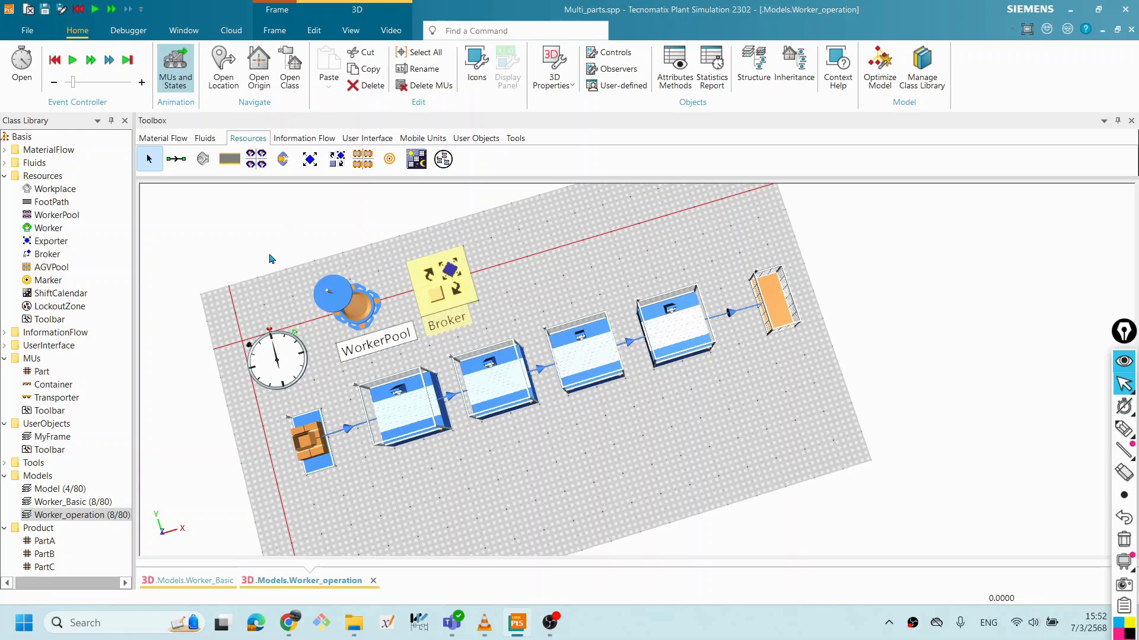
Step: Place a Workplace in front of the Source and activate the Transport Importer for it
drag(416, 391, 417, 363)
drag(549, 458, 547, 453)
drag(504, 422, 505, 417)
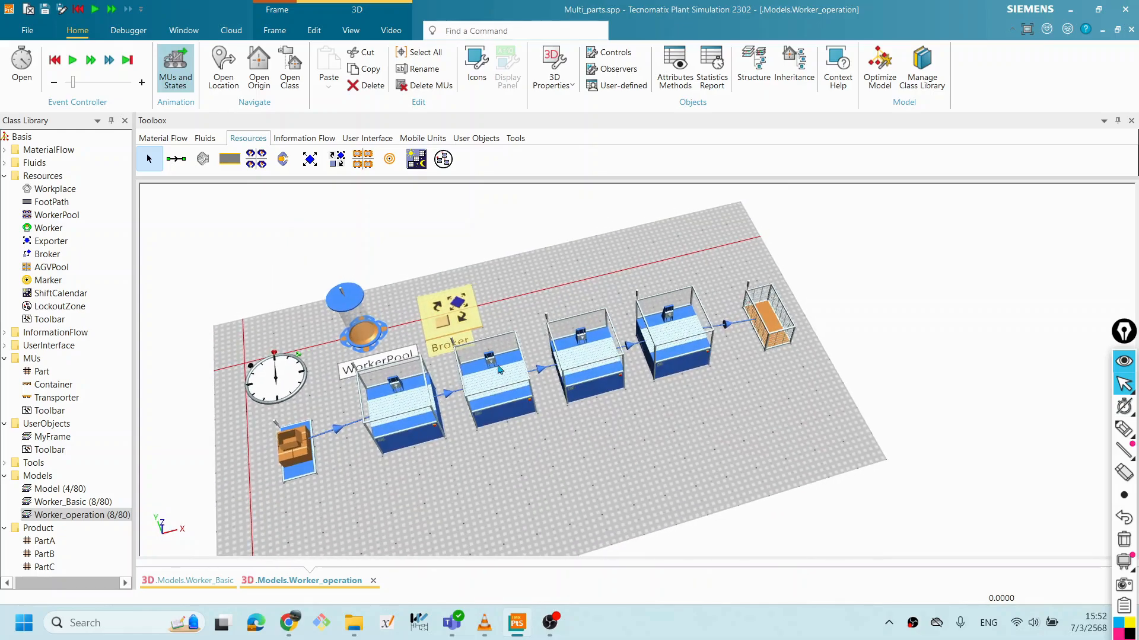
drag(204, 165, 304, 497)
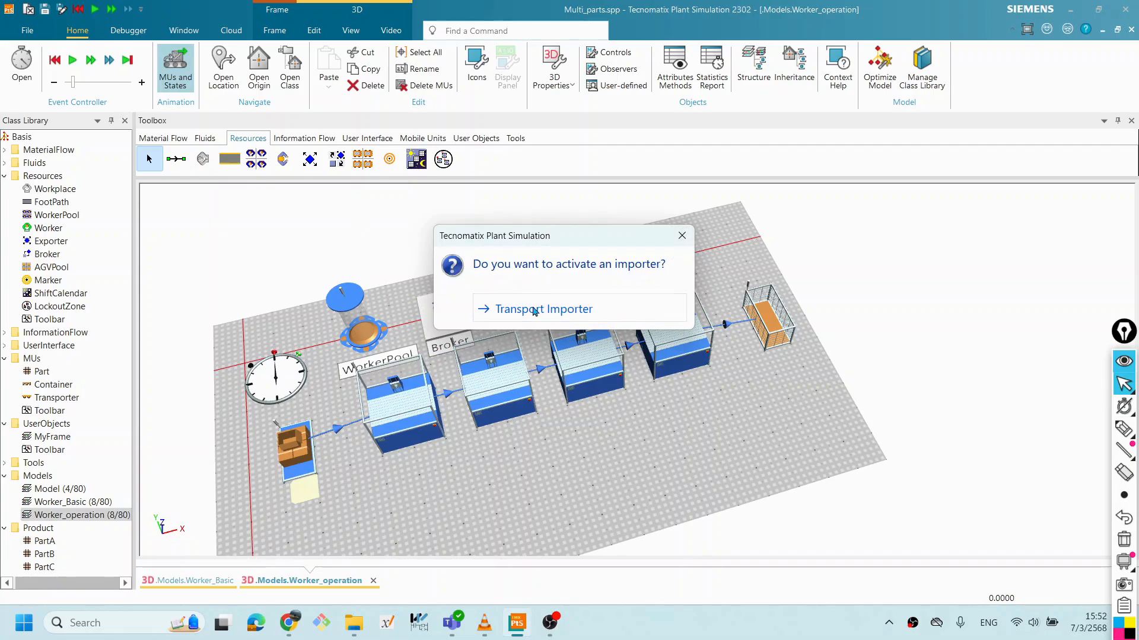
click(553, 313)
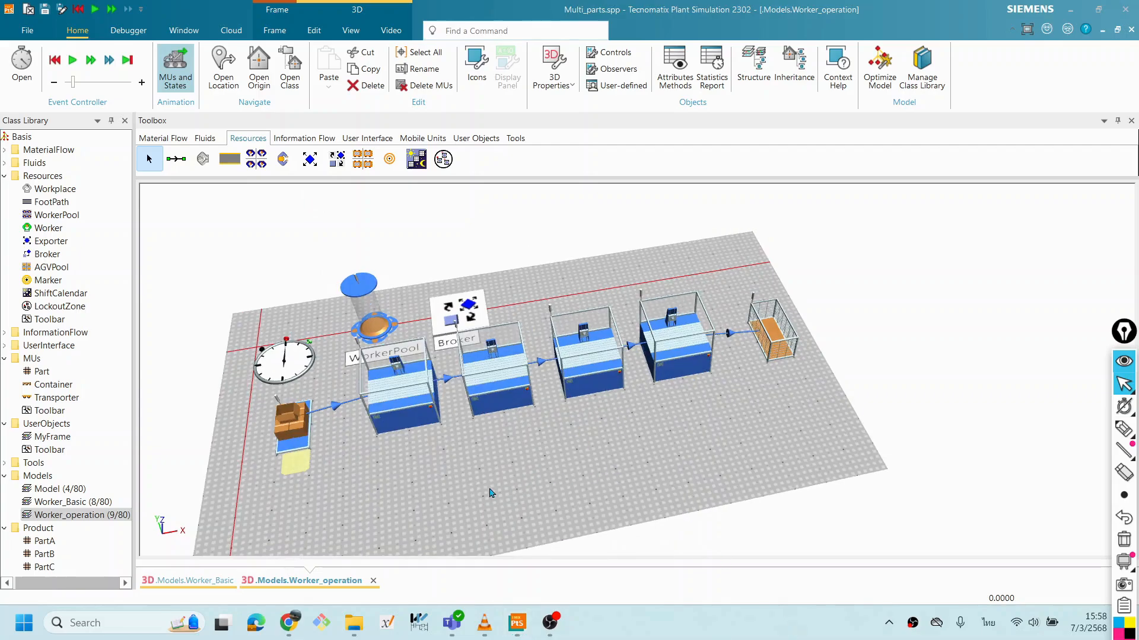
Step: Delete the Workplace in front of the Source
click(318, 468)
click(300, 466)
click(307, 466)
click(304, 464)
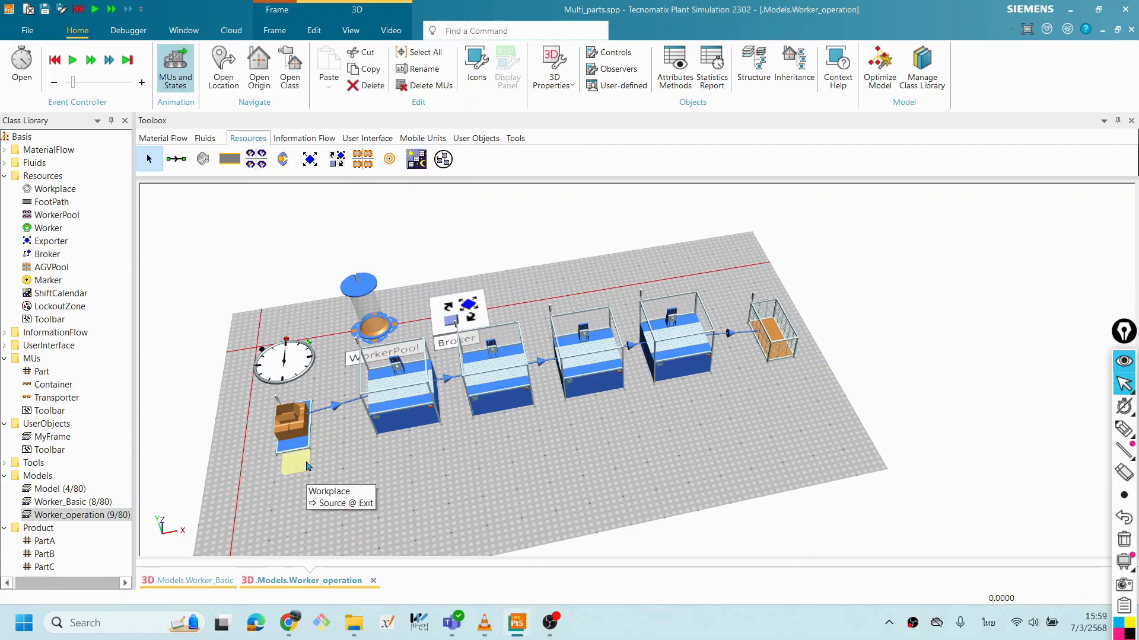
right_click(300, 462)
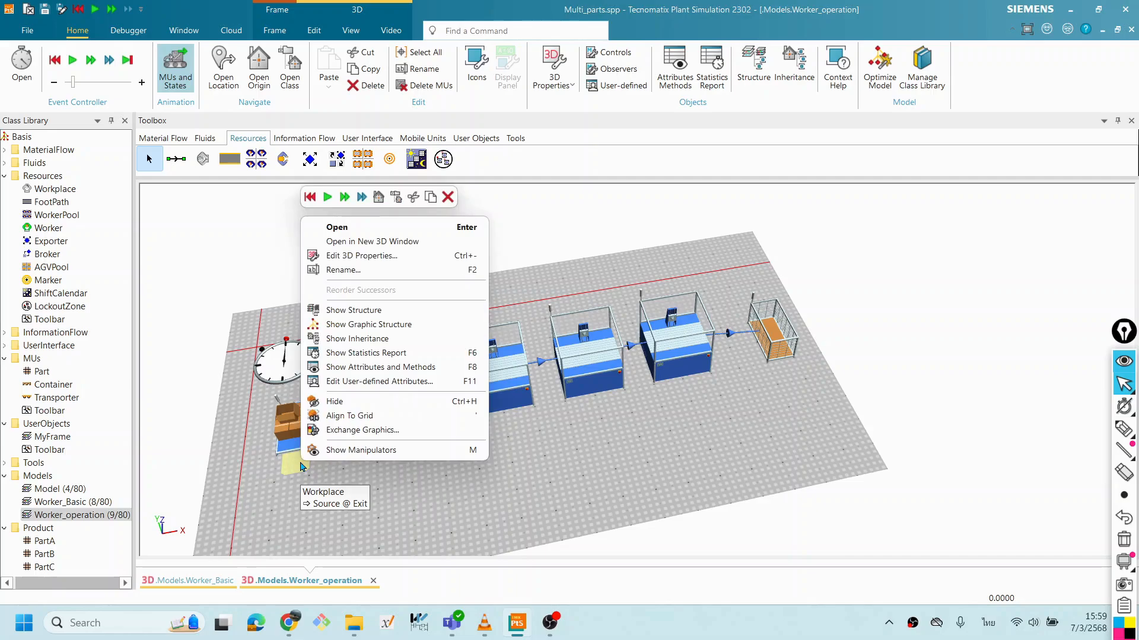
click(448, 198)
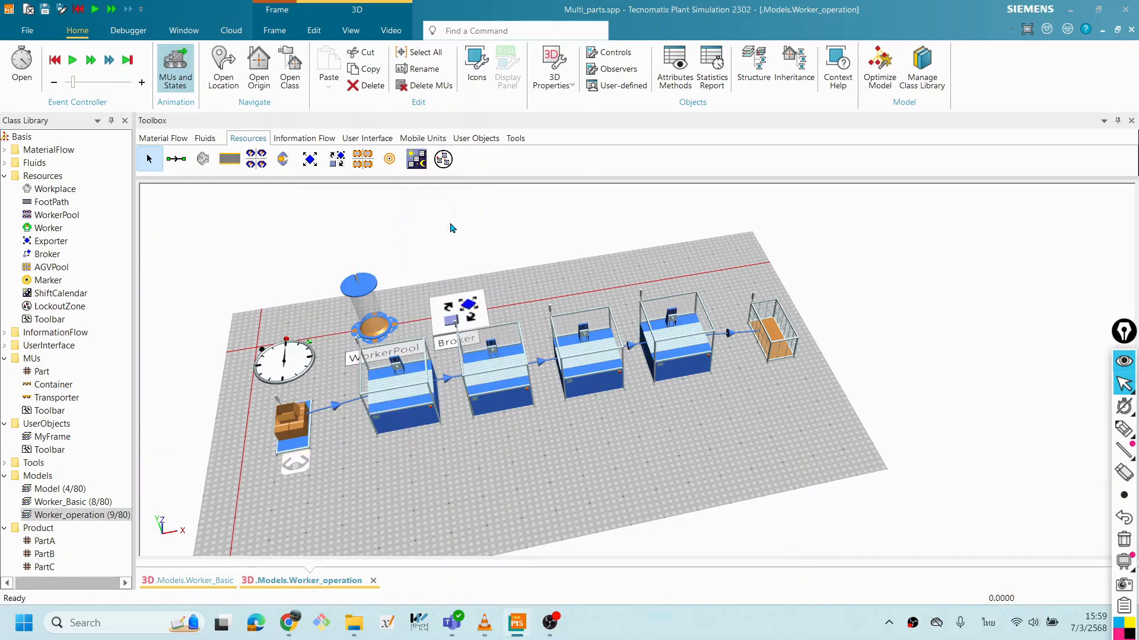
click(509, 357)
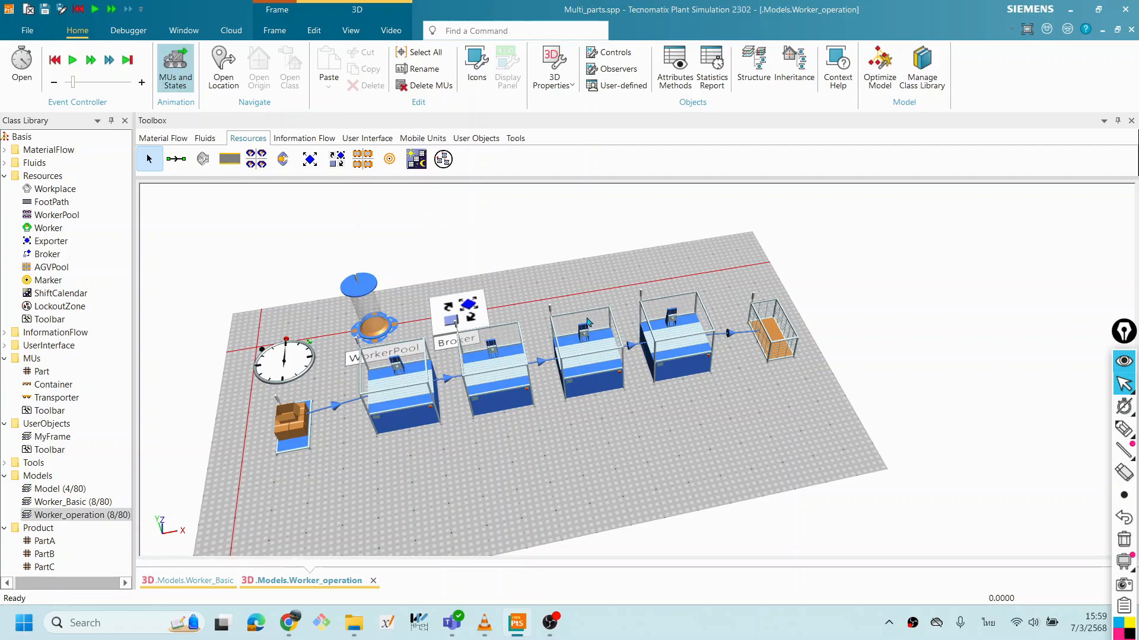
Step: Place a Workplace in front of each of the first two Stations without activating an importer
drag(203, 160, 412, 449)
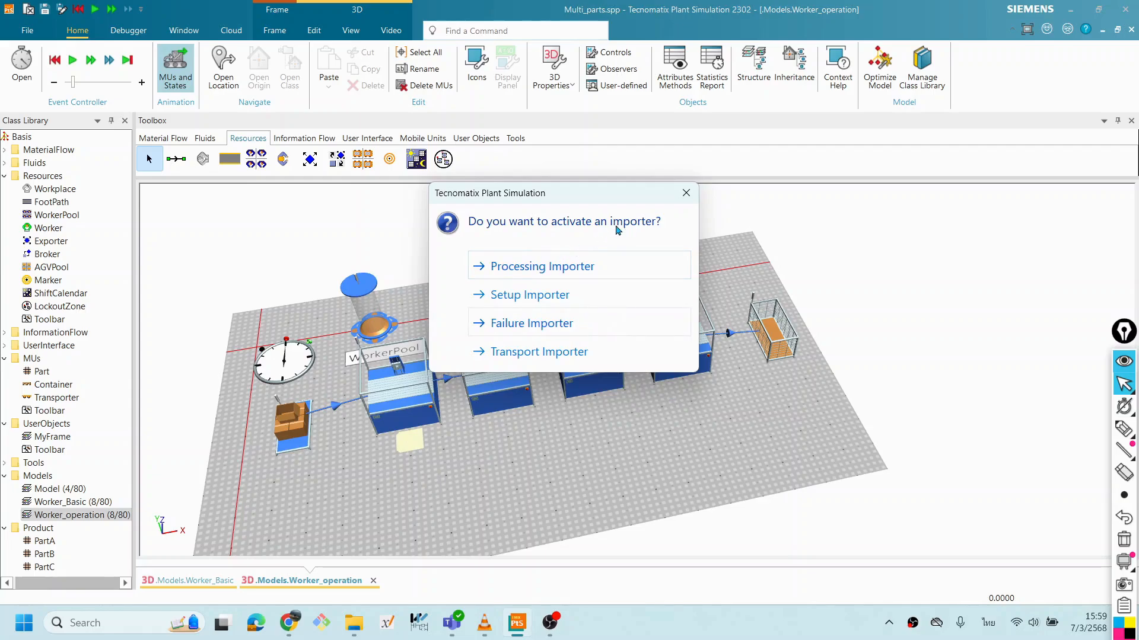
click(686, 194)
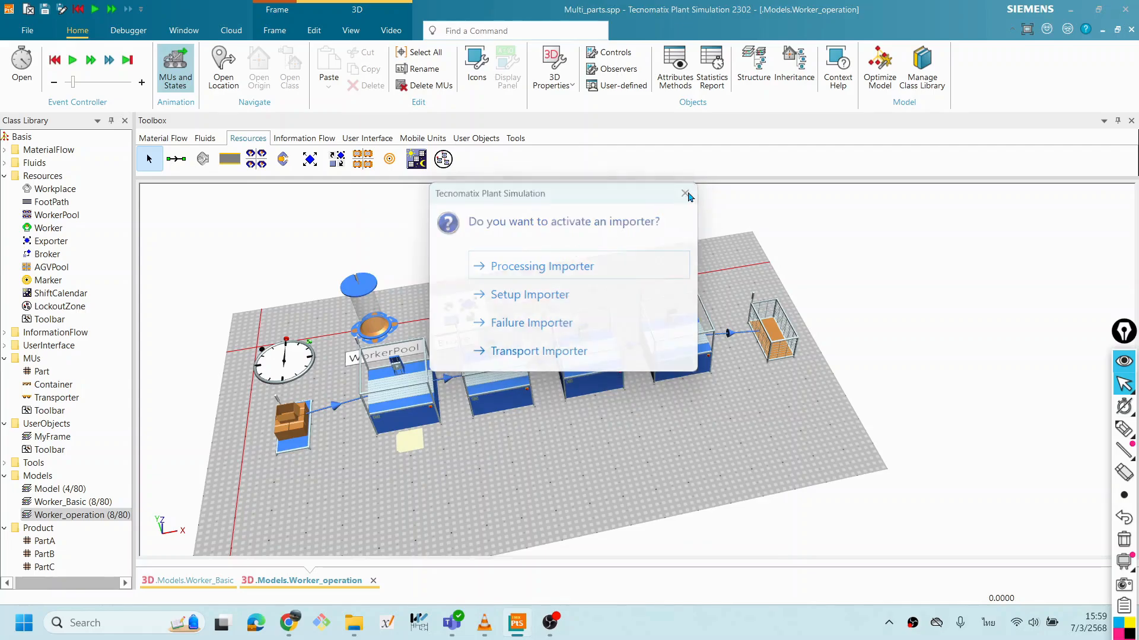
click(561, 411)
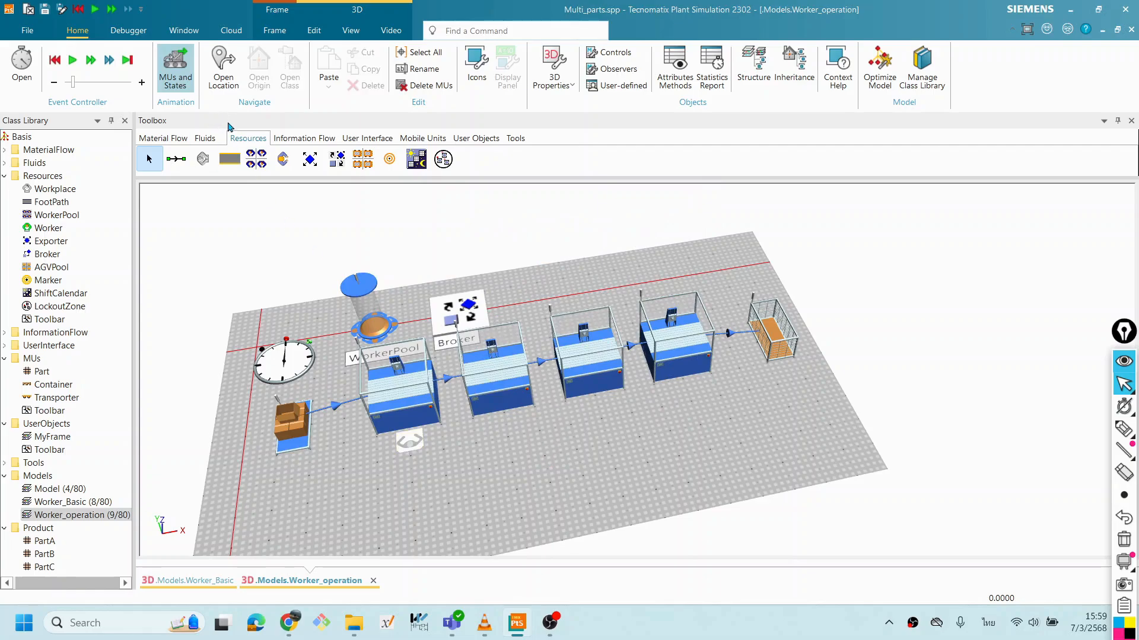
click(204, 162)
click(503, 432)
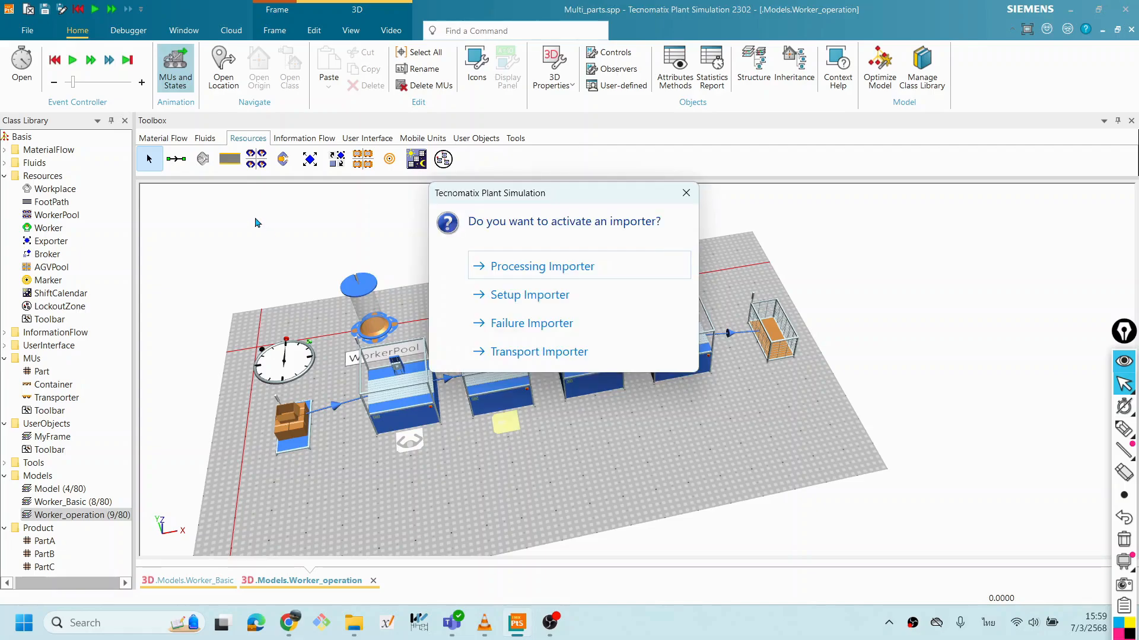
click(686, 194)
Step: Place a Workplace in front of each of the third and fourth Stations without activating an importer
click(204, 160)
click(606, 414)
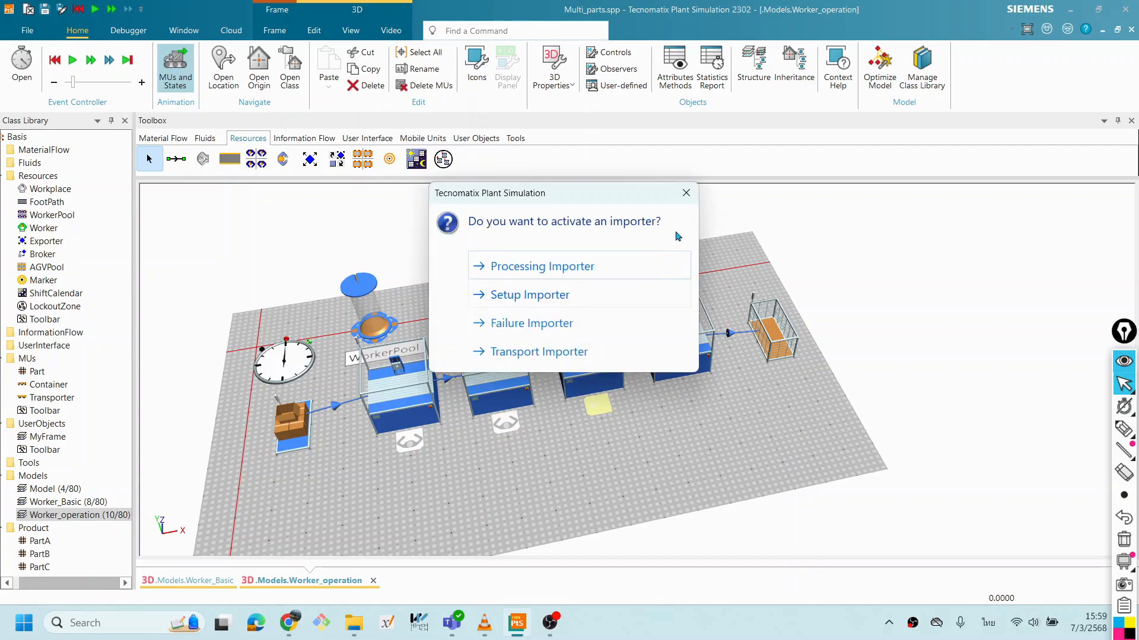
click(684, 195)
click(204, 160)
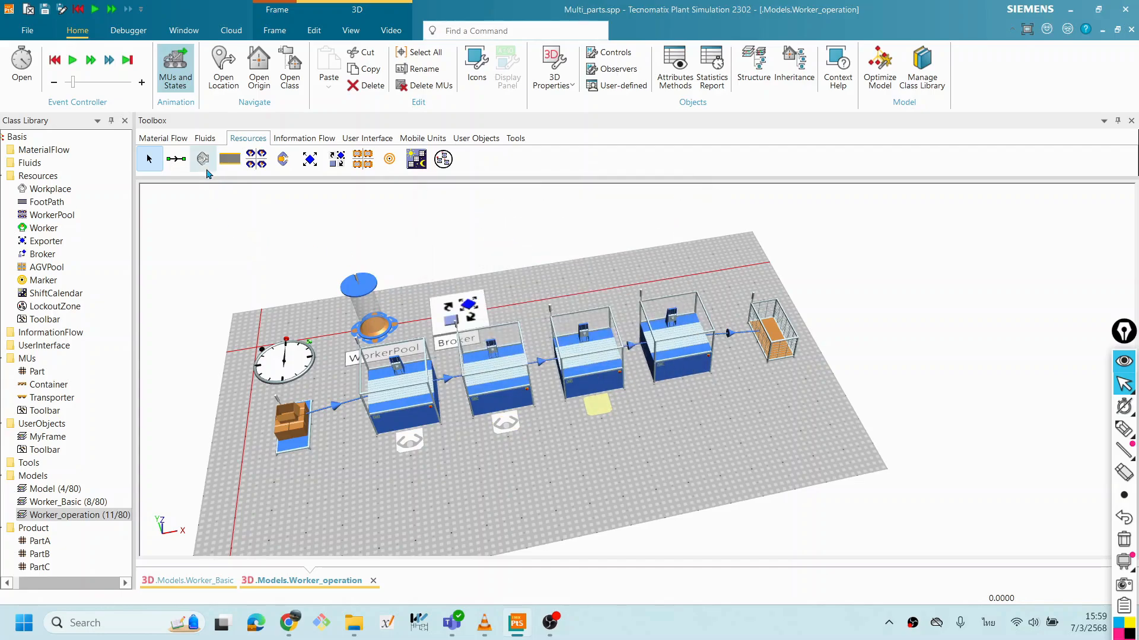
click(686, 390)
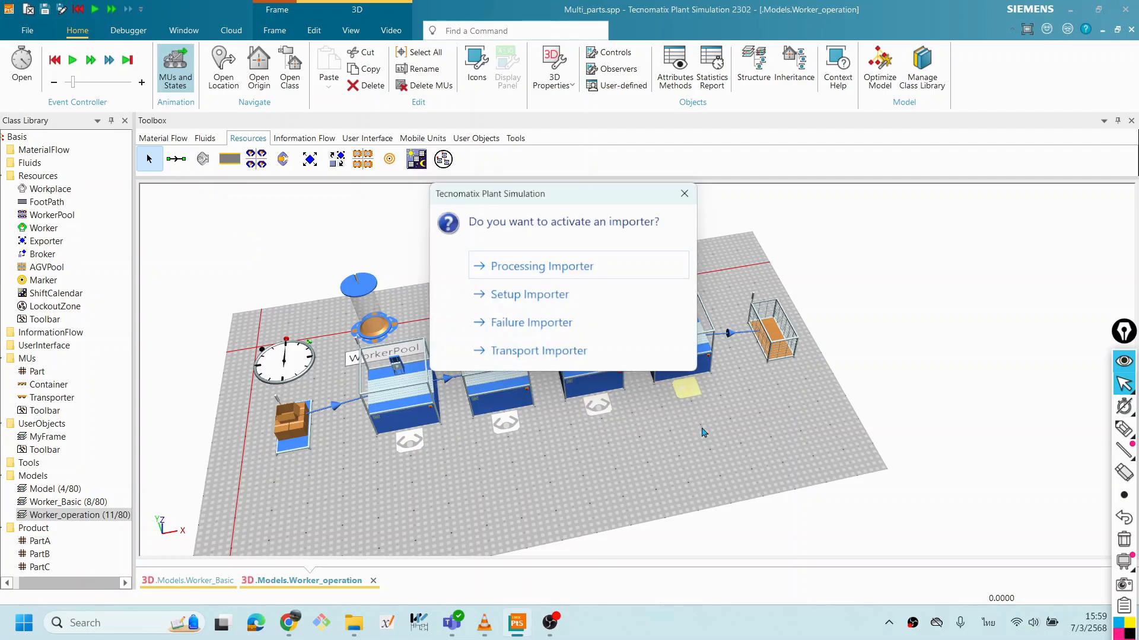
click(686, 194)
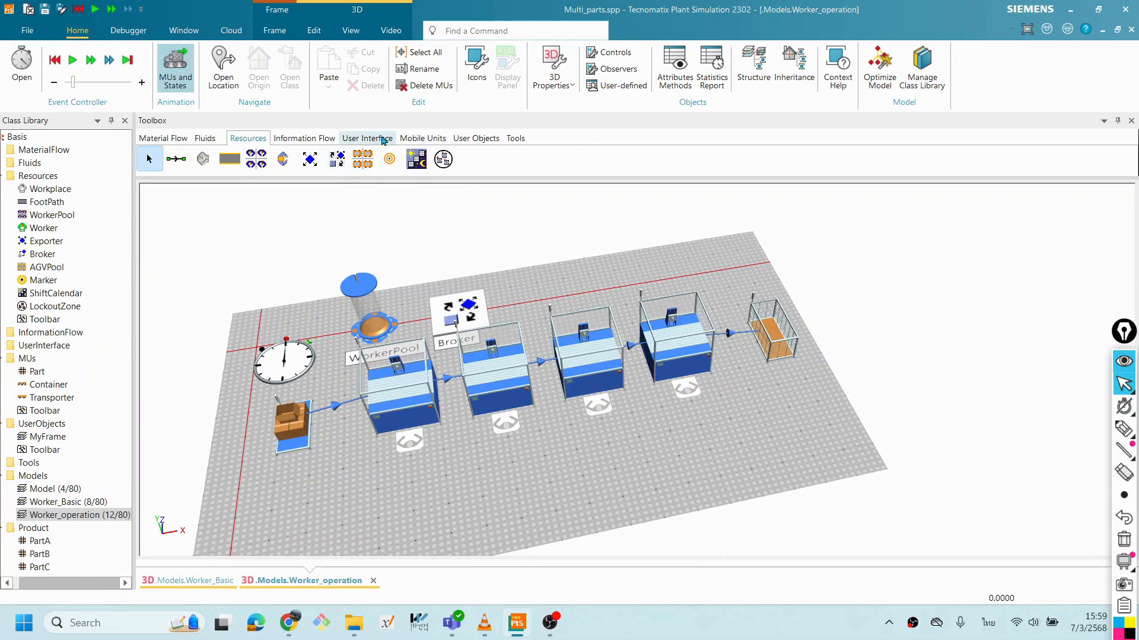
Step: Place a Display in front of the Drain and view its settings without changing them
click(363, 139)
drag(202, 159, 763, 375)
click(776, 375)
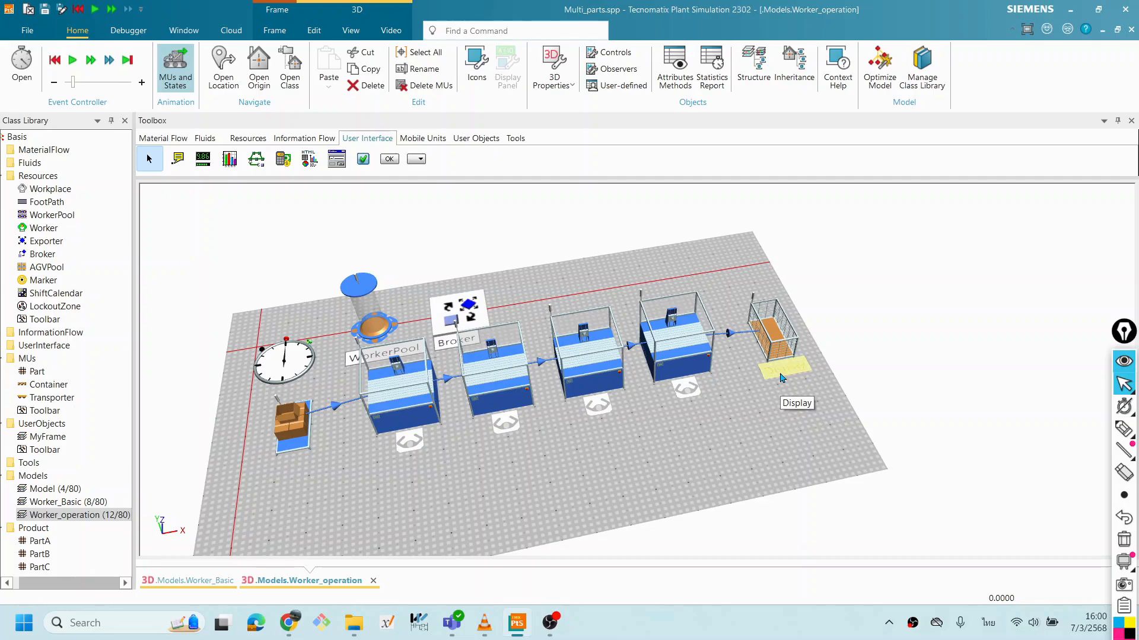
double_click(782, 378)
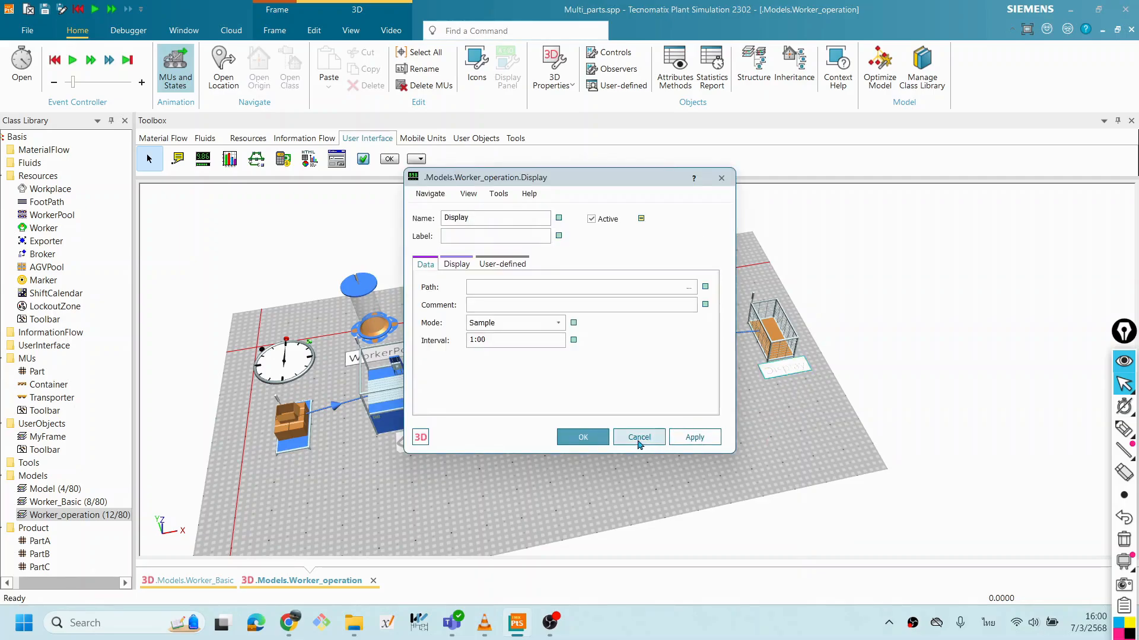
click(636, 437)
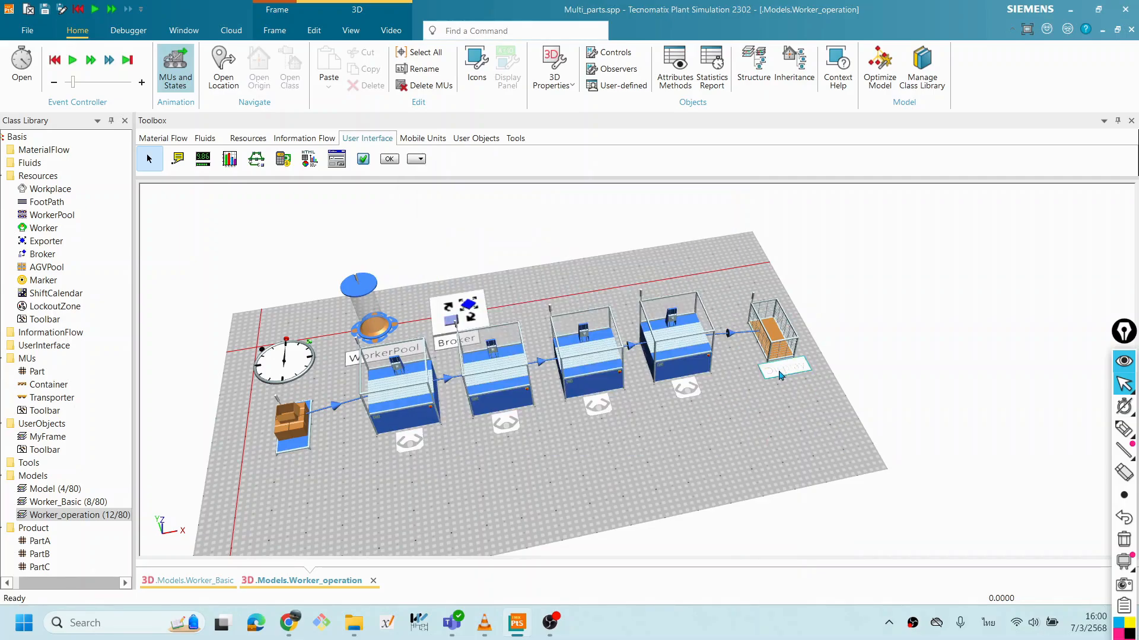
drag(781, 396, 785, 409)
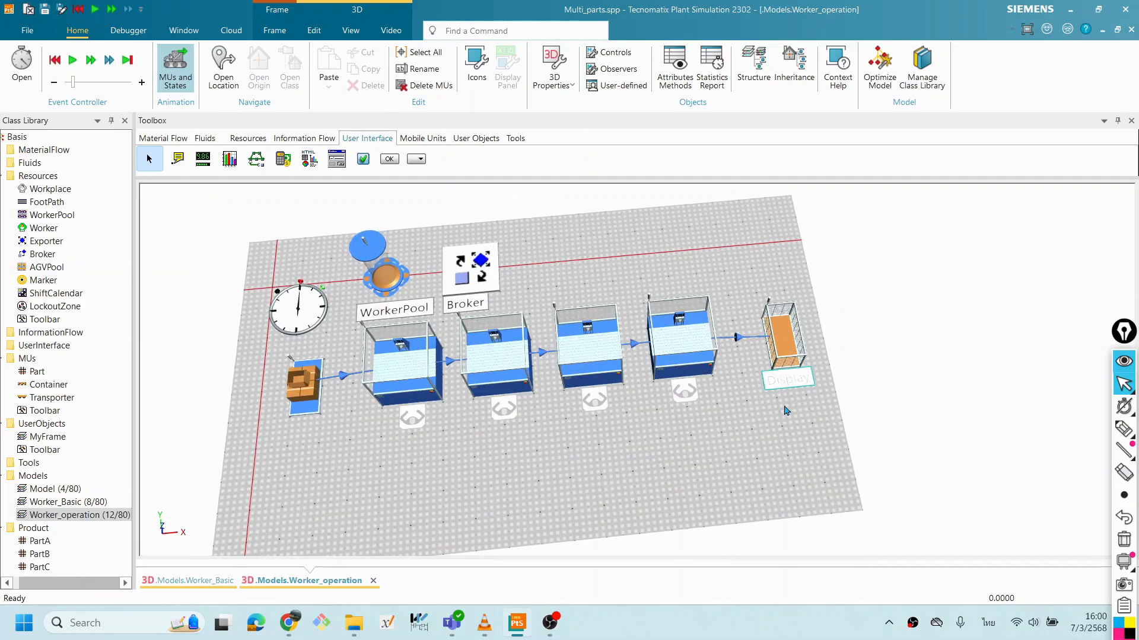
Step: Set the processing time of the first station after the source to a constant 30 seconds
click(784, 356)
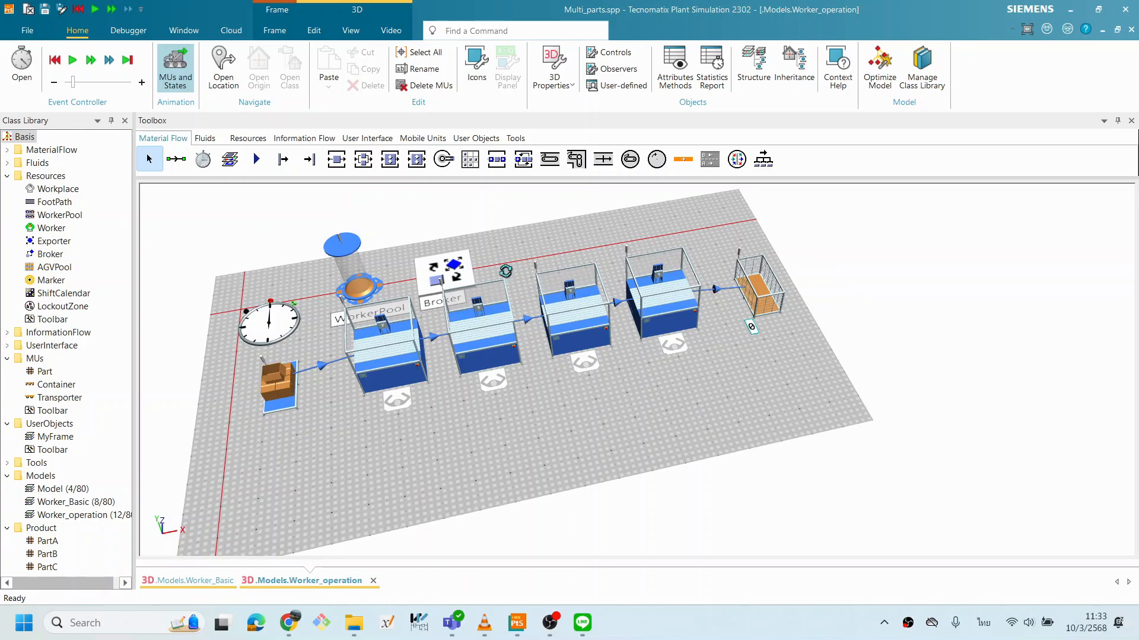
scroll(510, 276, up, 2)
click(387, 410)
double_click(387, 411)
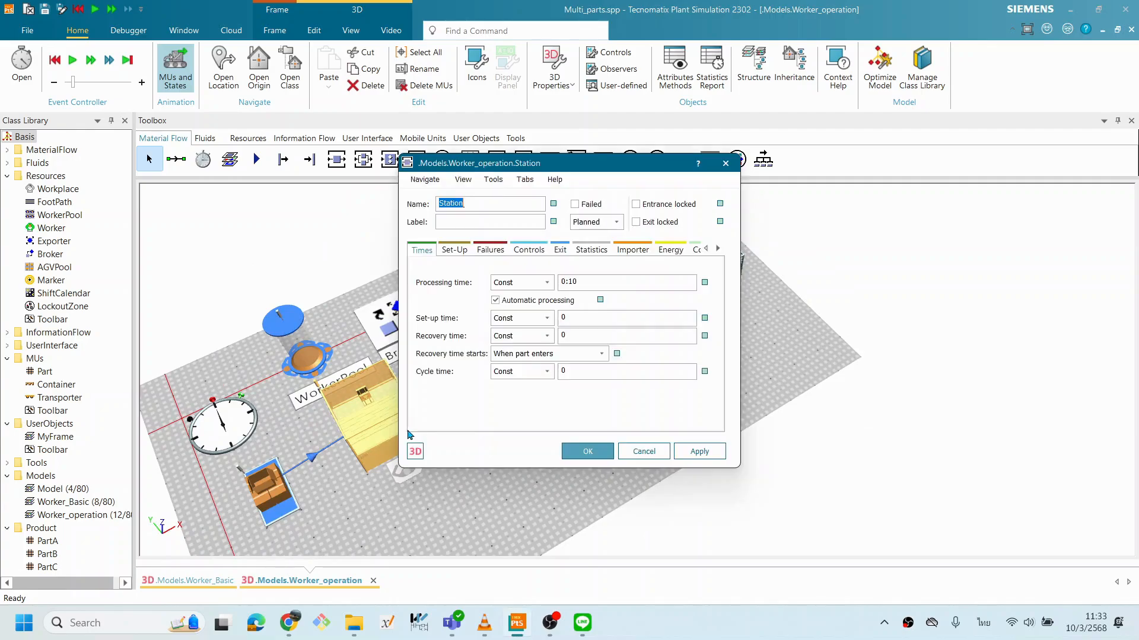
drag(533, 168, 581, 189)
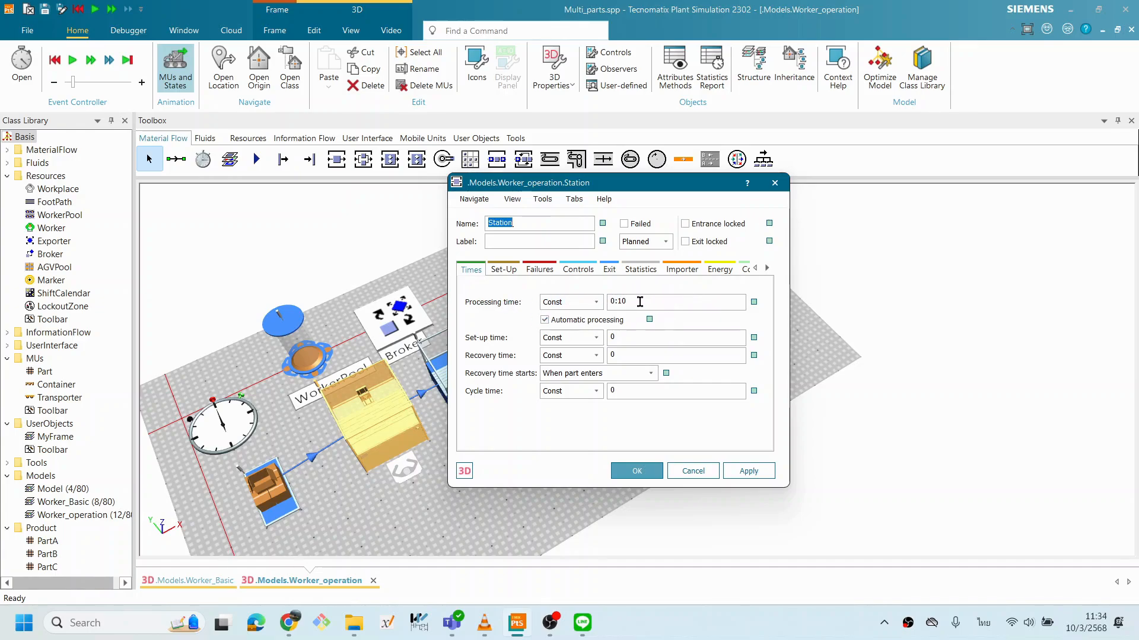
click(671, 302)
drag(644, 301, 599, 302)
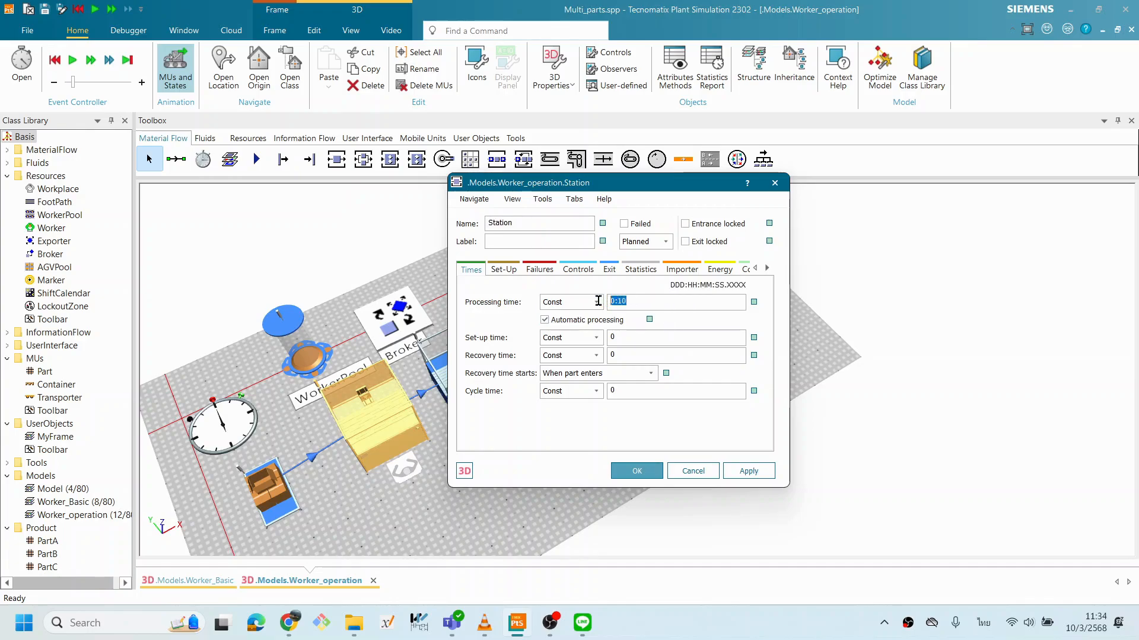
text(30)
Step: Activate the processing importer of the first station and accept the station settings
click(680, 271)
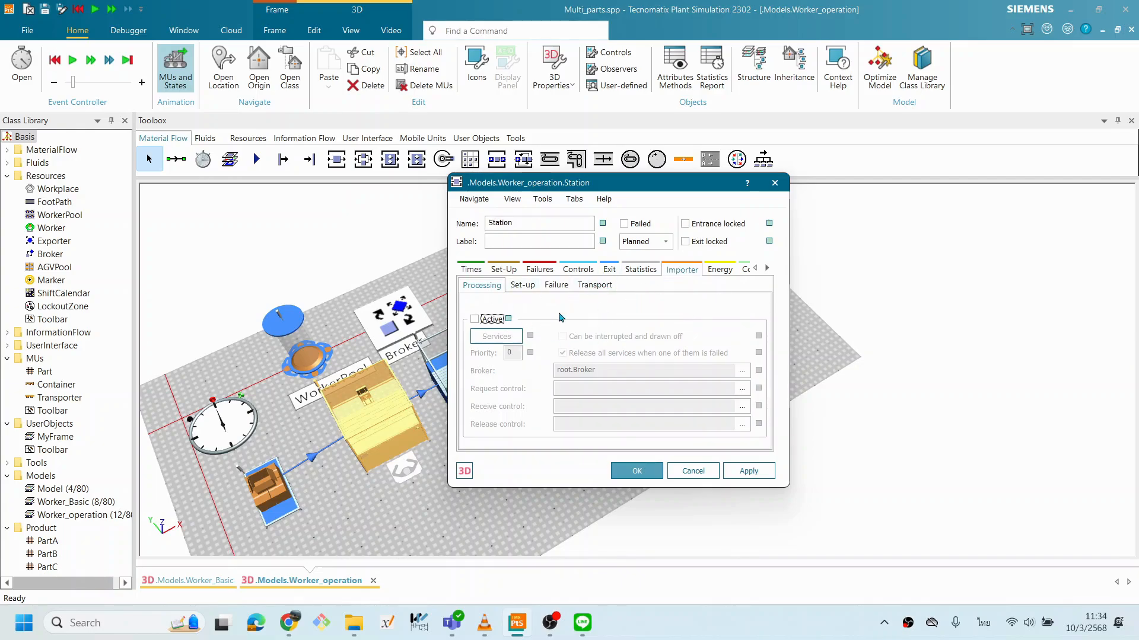
click(475, 319)
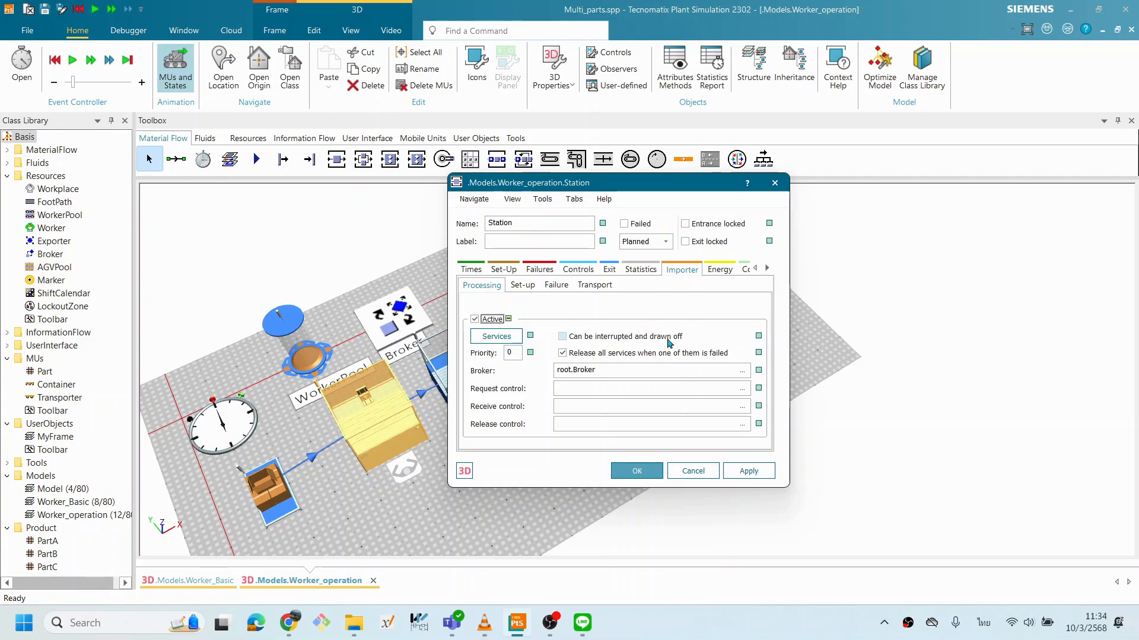
click(639, 471)
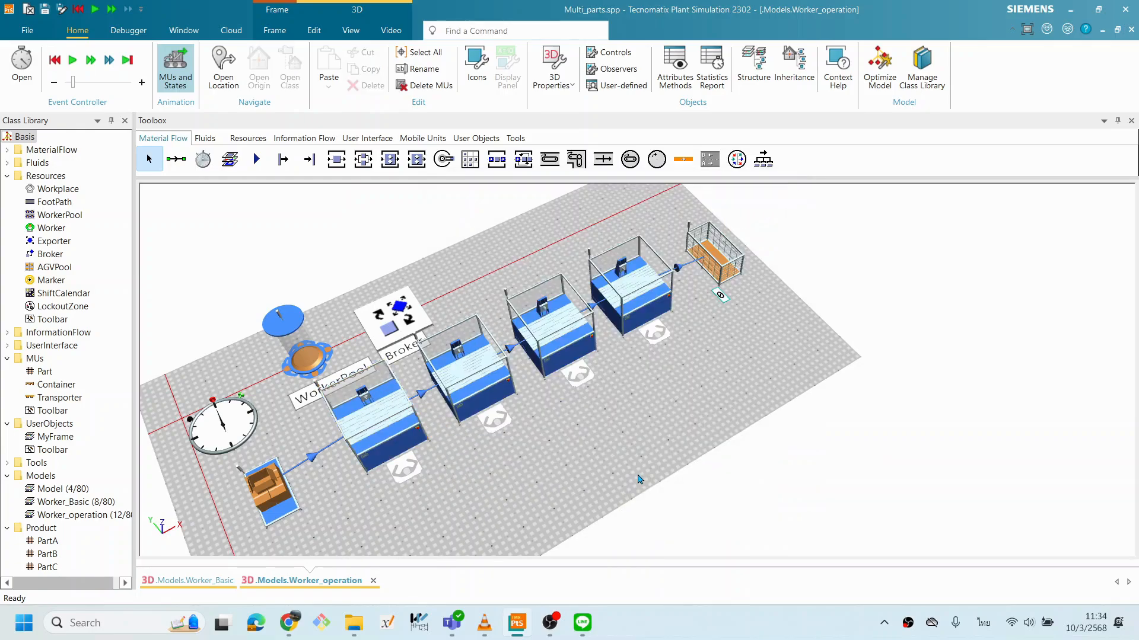
Step: Try to run the simulation from the event controller, dismiss the source workplace error and close the controller
drag(413, 412, 419, 369)
drag(771, 408, 729, 420)
drag(604, 427, 781, 337)
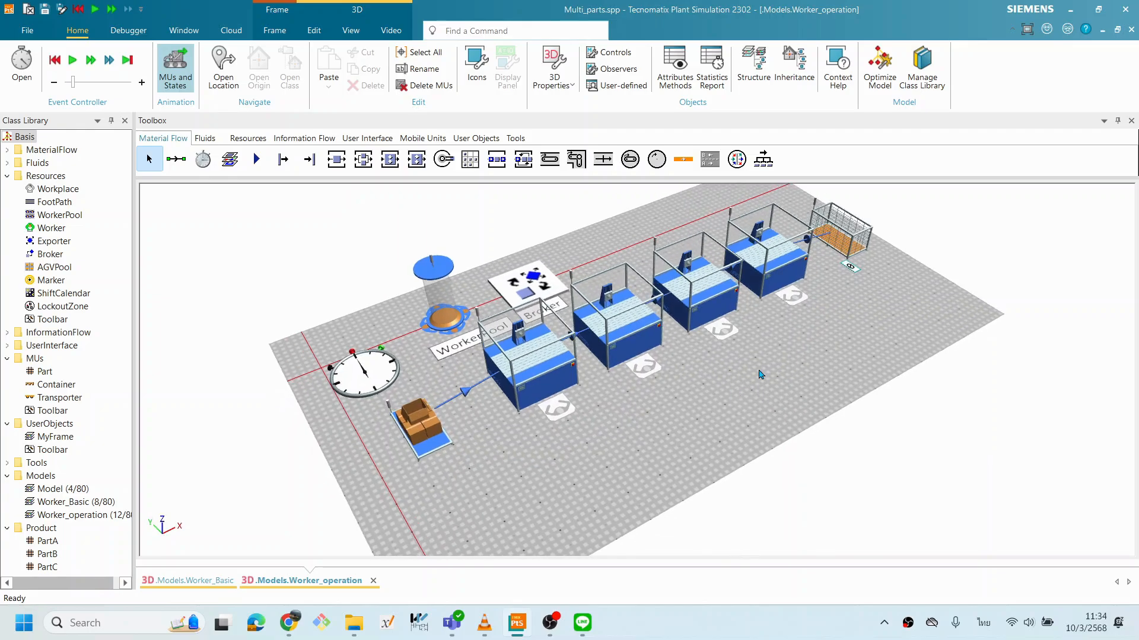
right_click(750, 360)
double_click(372, 376)
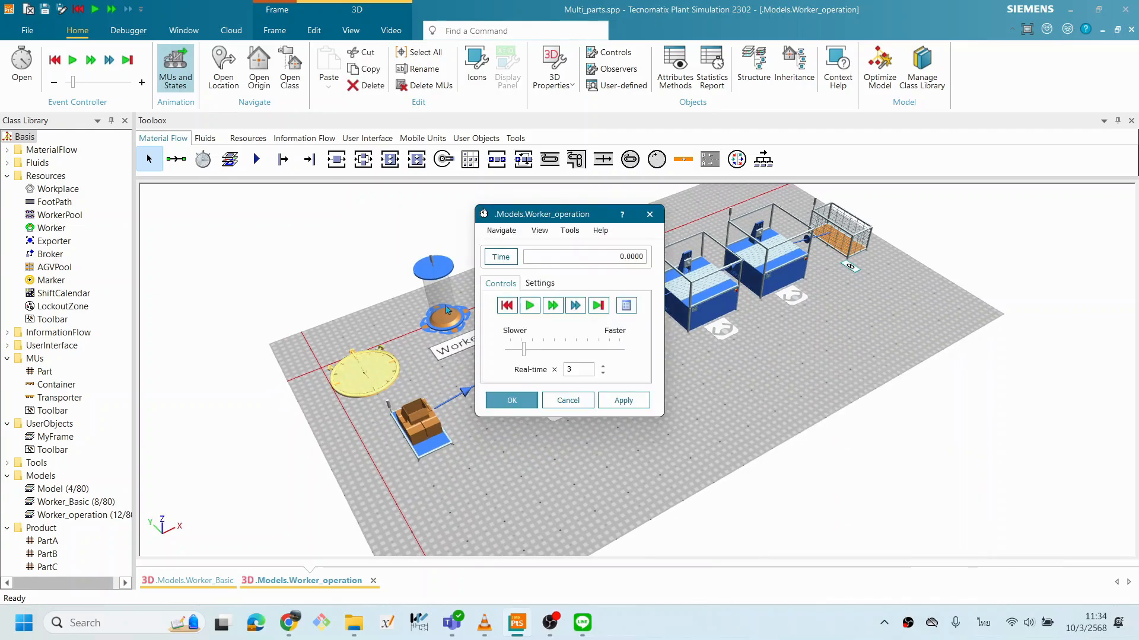
drag(510, 224, 929, 279)
scroll(450, 406, down, 1)
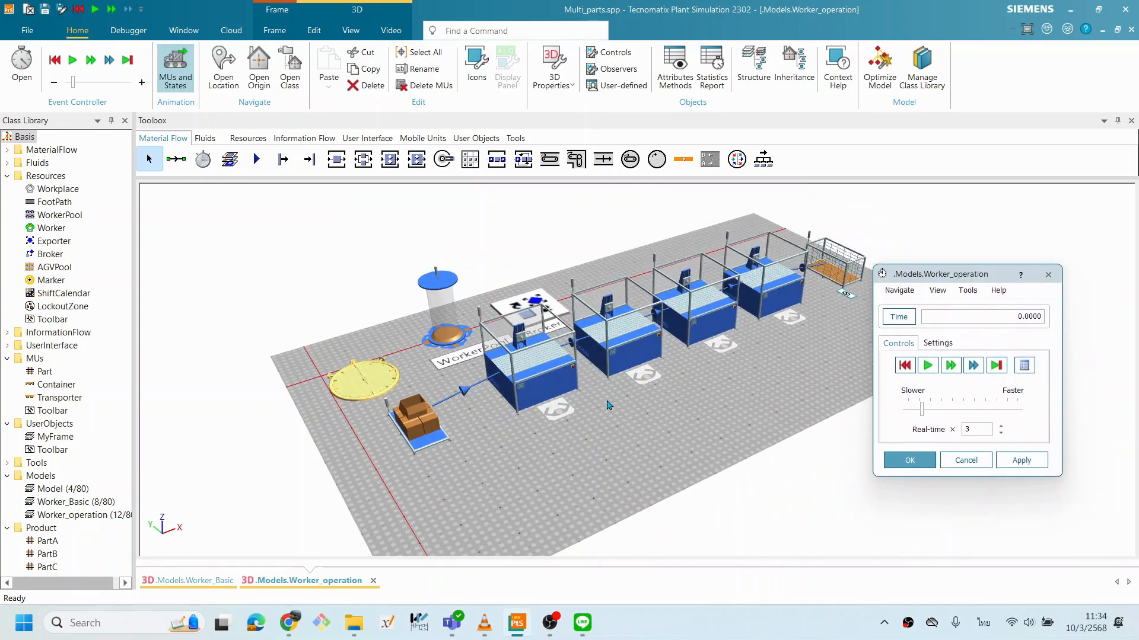
click(927, 364)
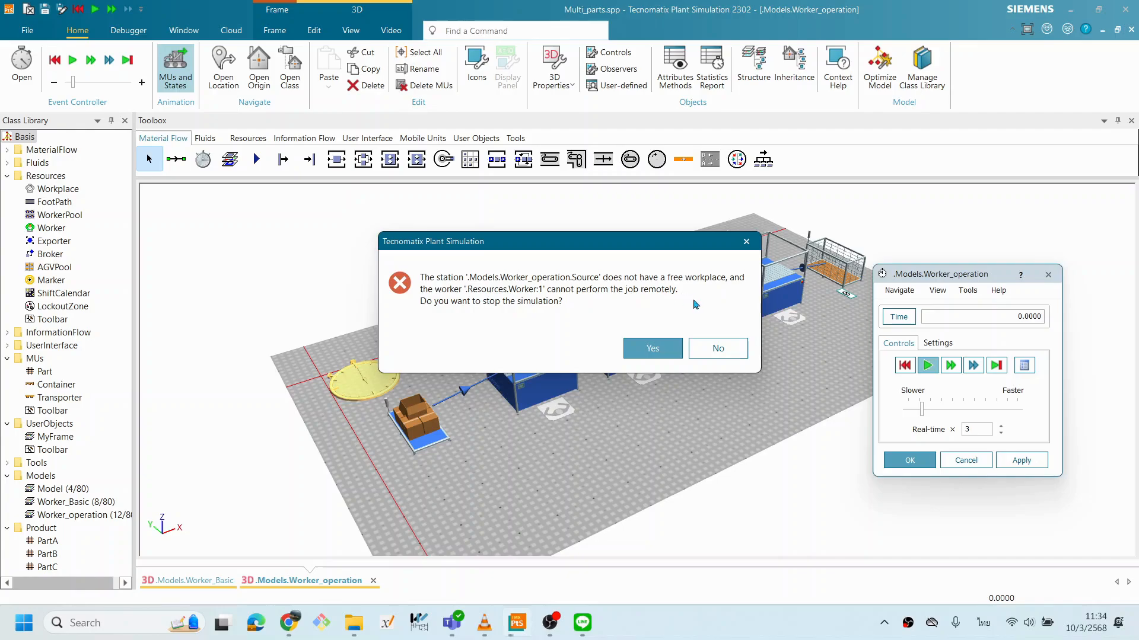
click(694, 348)
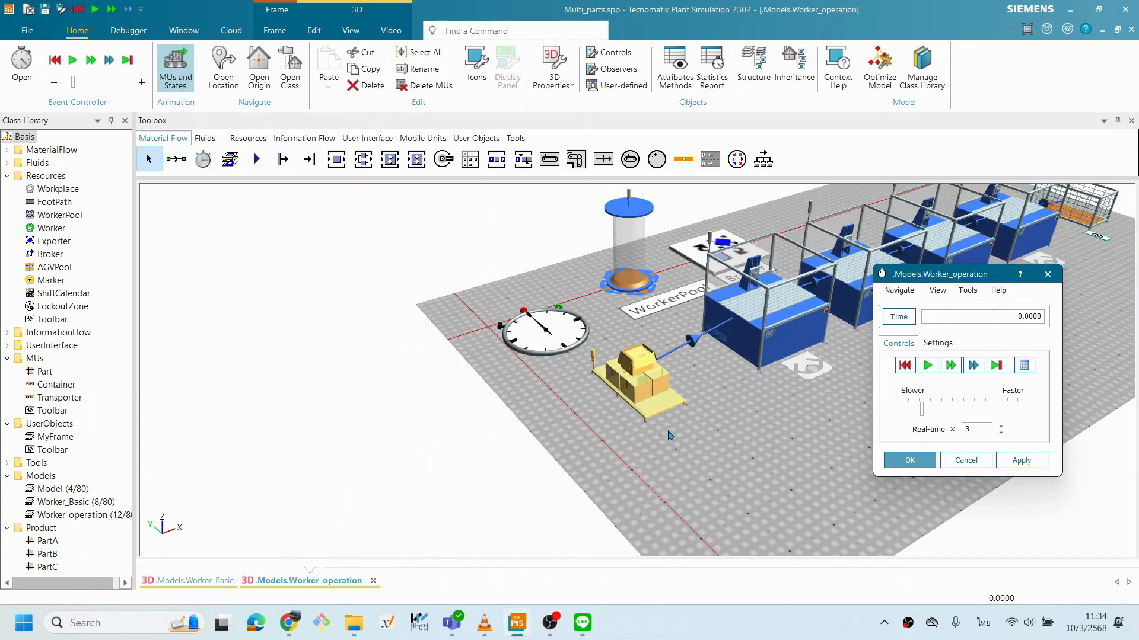
click(975, 462)
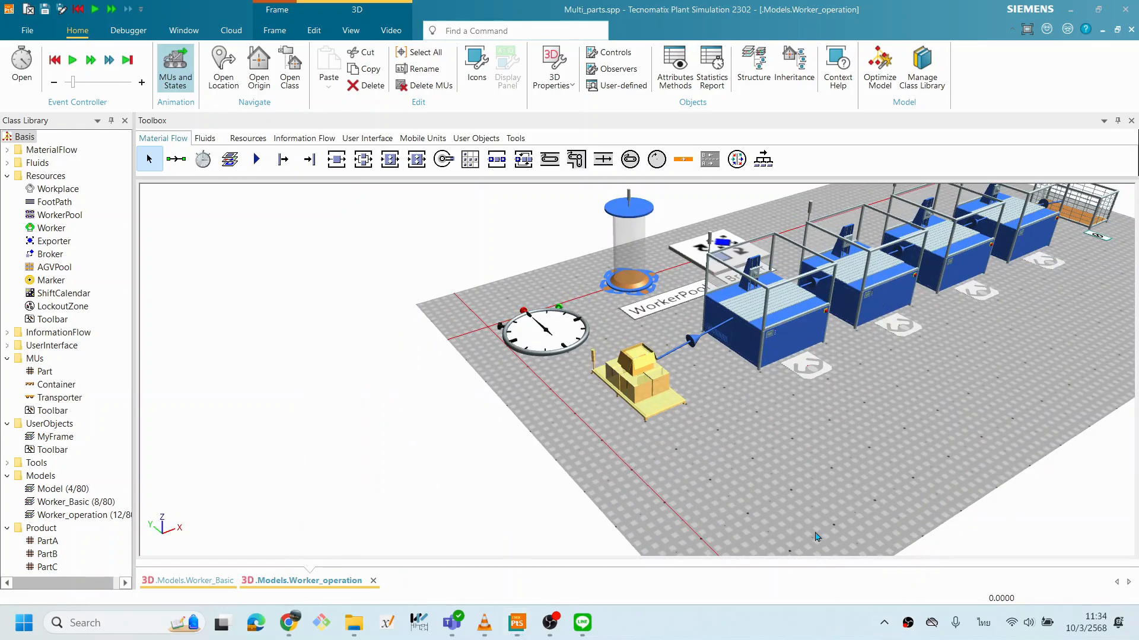
Step: Deactivate the transport importer of the source and accept its settings
drag(794, 360, 551, 390)
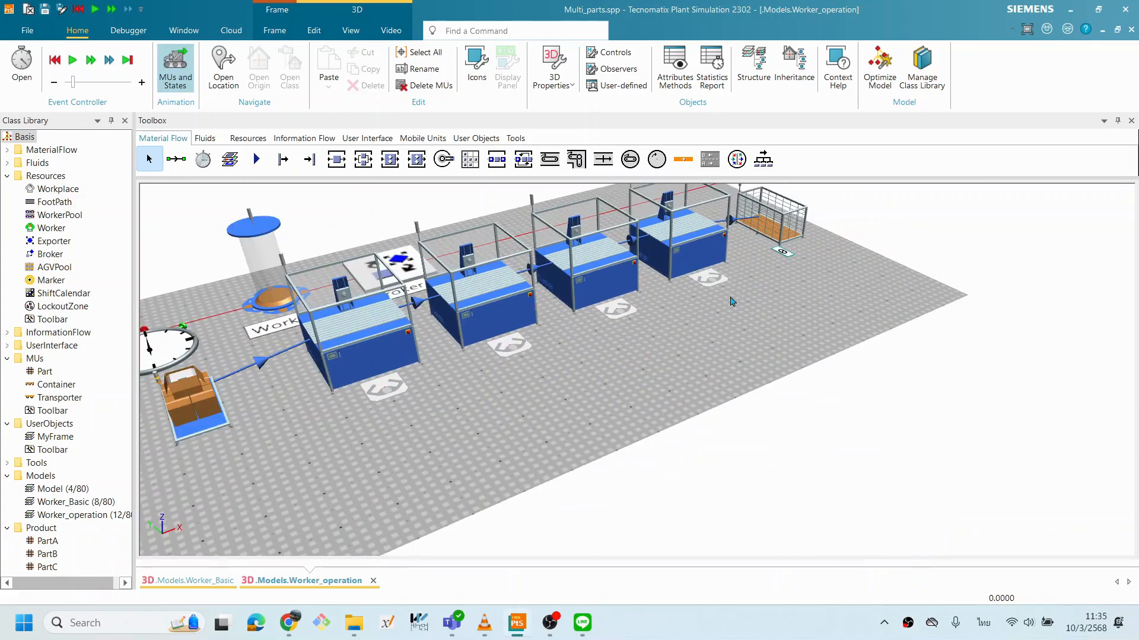
drag(737, 302, 742, 315)
drag(537, 398, 535, 378)
drag(692, 308, 698, 312)
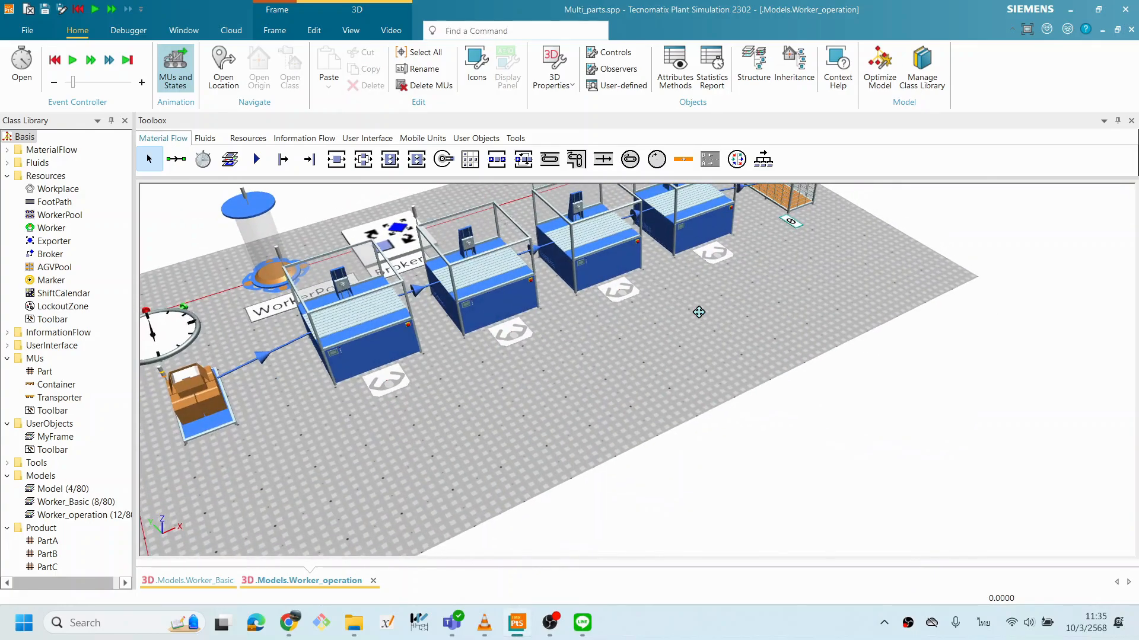
scroll(613, 422, down, 5)
scroll(614, 423, up, 2)
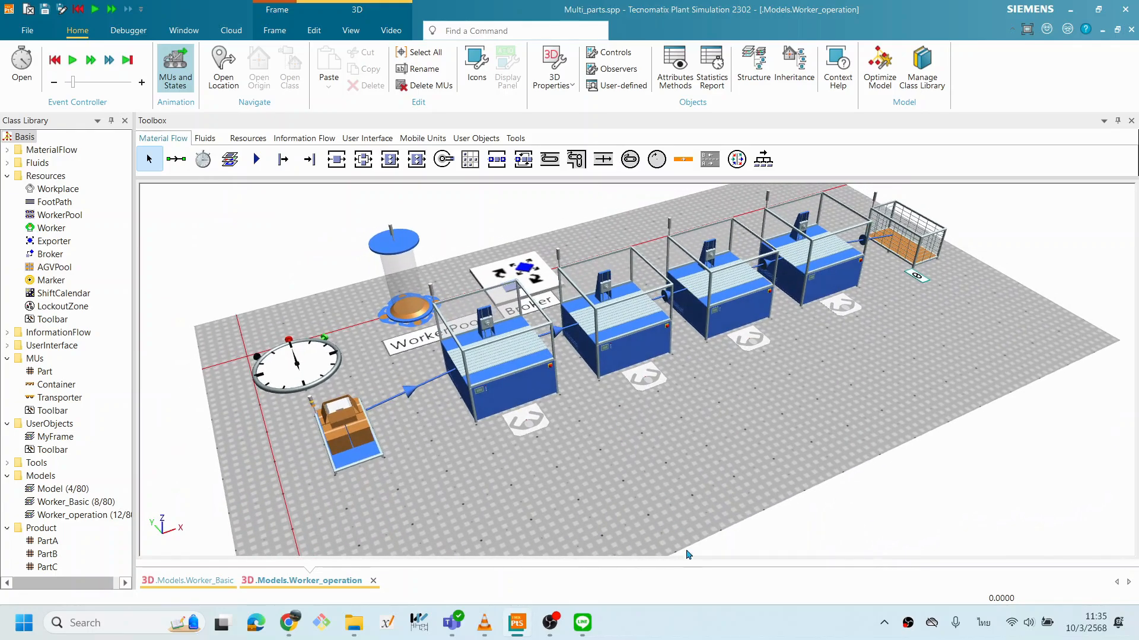
double_click(353, 424)
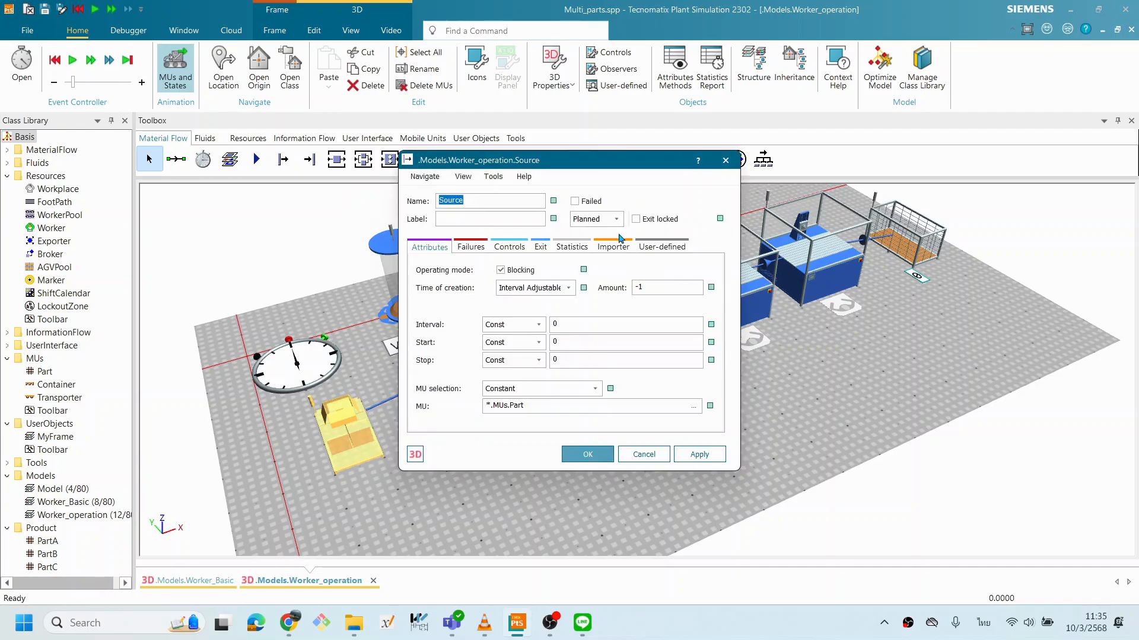
click(617, 243)
click(455, 278)
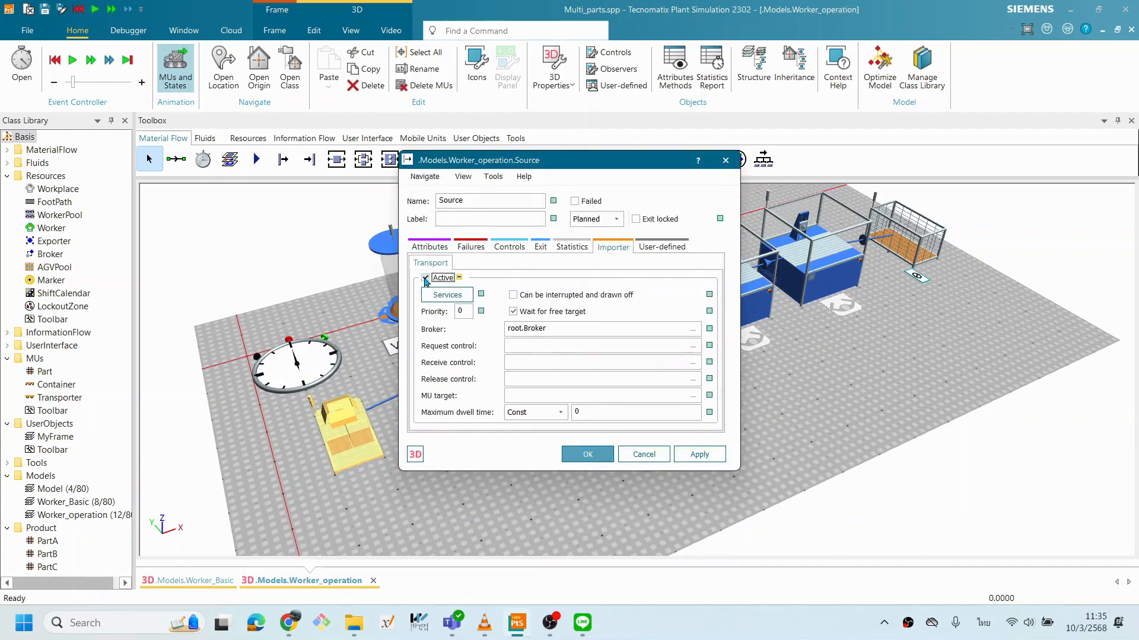
click(426, 278)
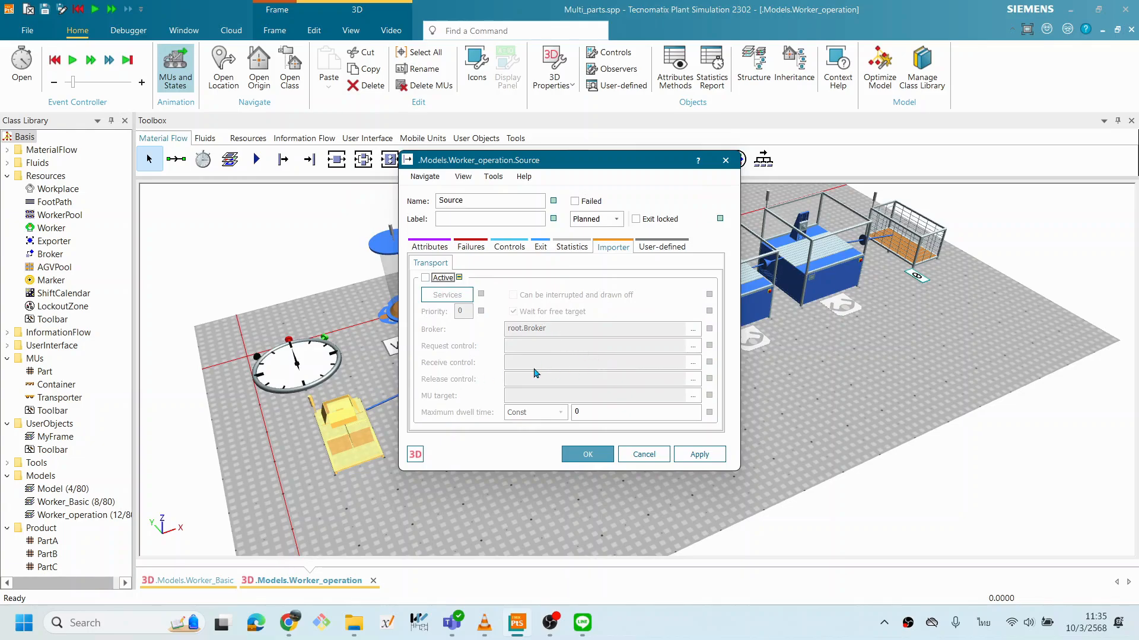
drag(558, 168, 800, 241)
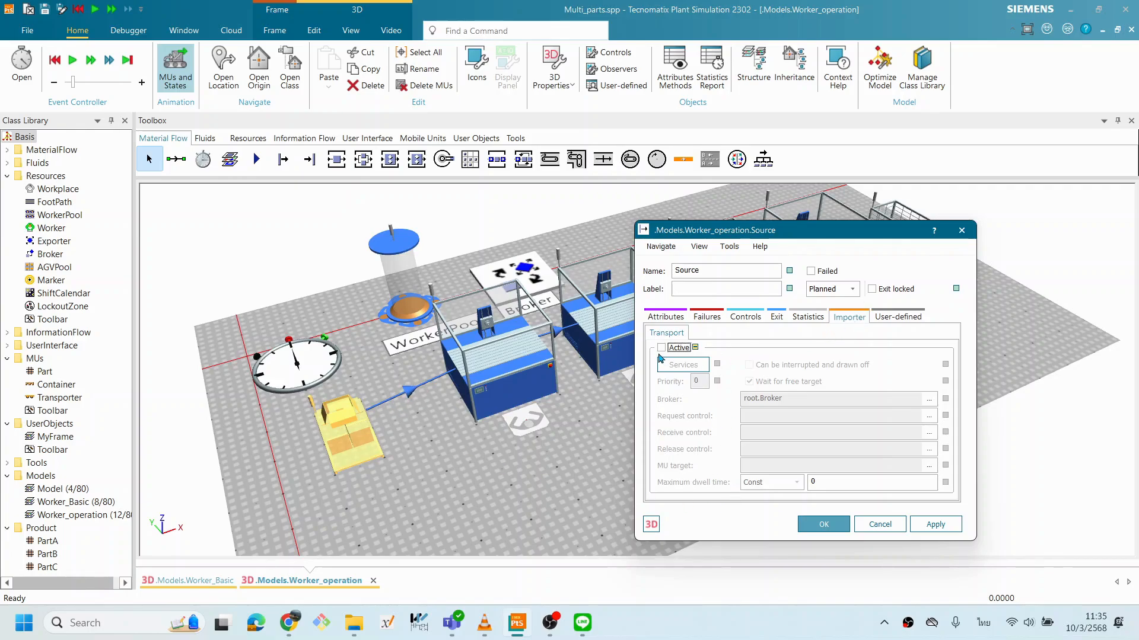
click(822, 524)
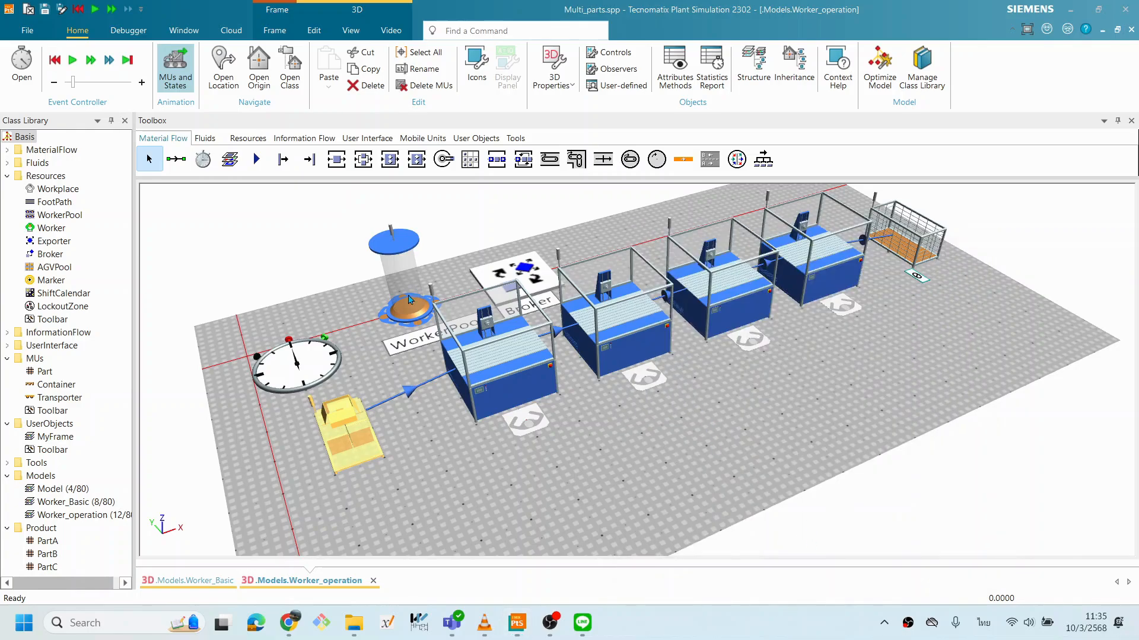
Step: Run the simulation from the event controller and watch the worker operating the first station
double_click(309, 355)
click(927, 366)
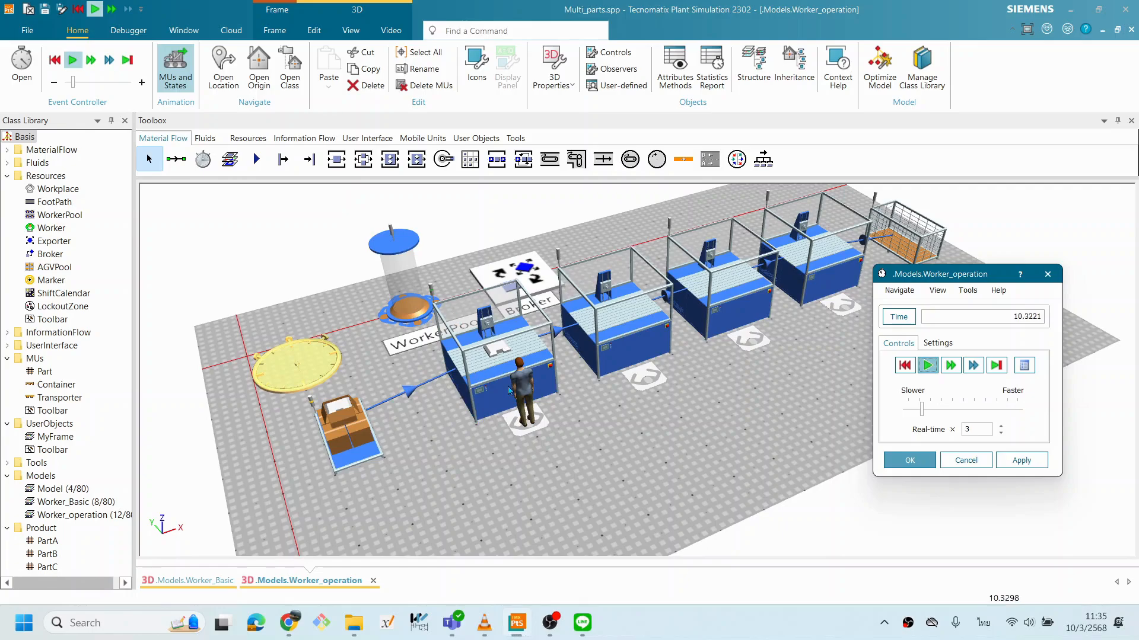
scroll(593, 433, up, 3)
drag(572, 363, 638, 406)
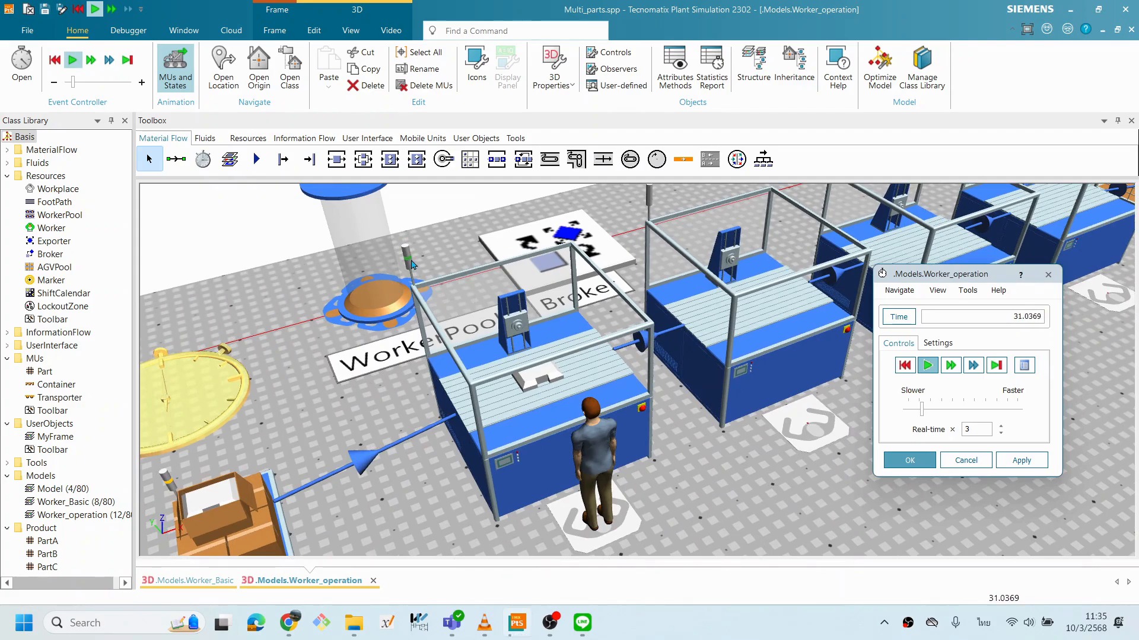
mouse_move(413, 264)
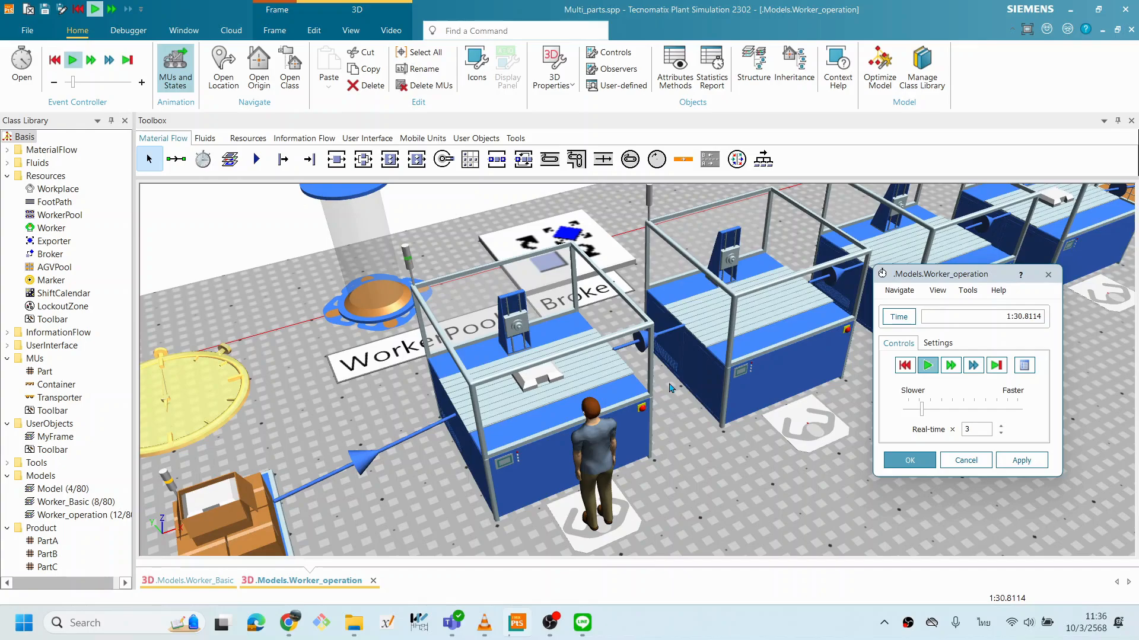
Step: Apply a real-time factor of 5 to the simulation and reset it
double_click(982, 430)
text(5)
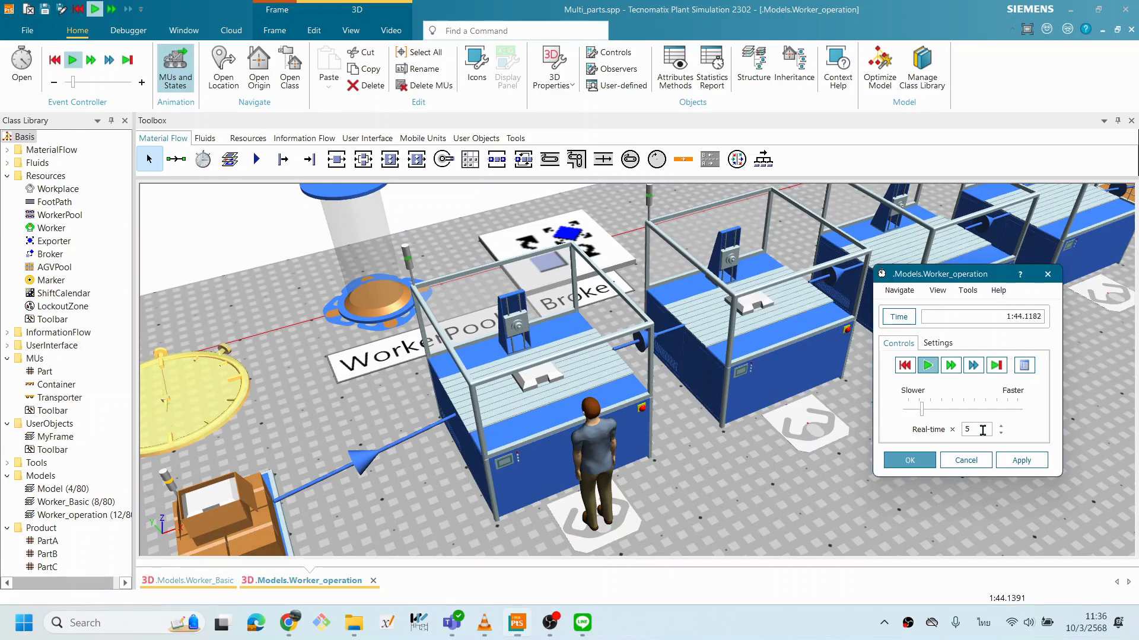
click(1011, 460)
click(904, 366)
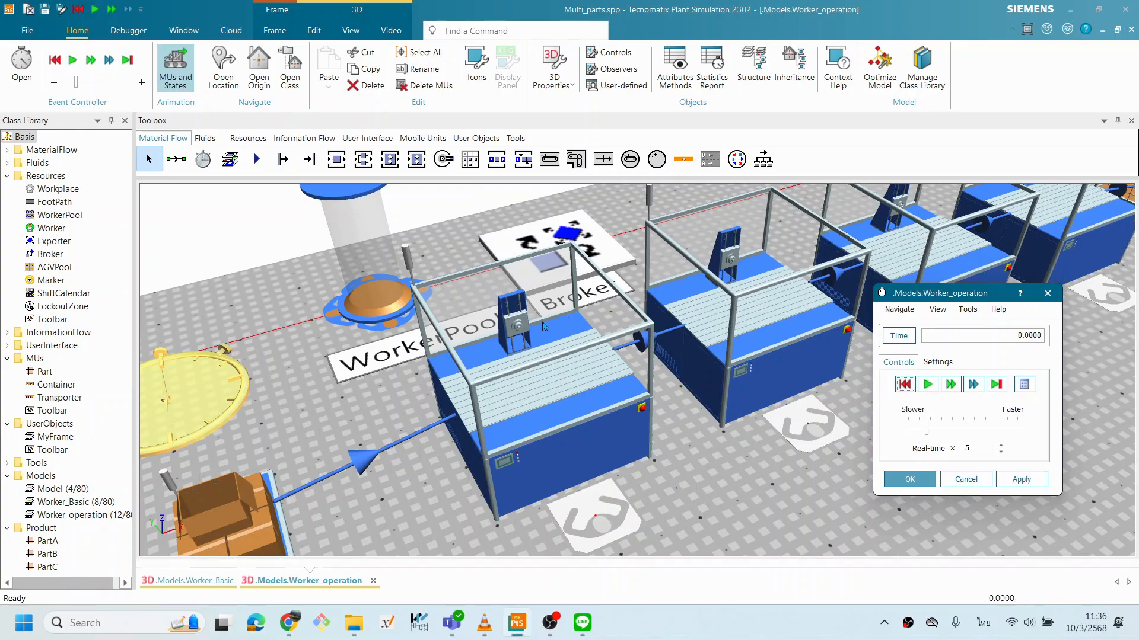
Step: Start the simulation briefly with all stations in sight, stop it and reset the model
scroll(663, 307, down, 3)
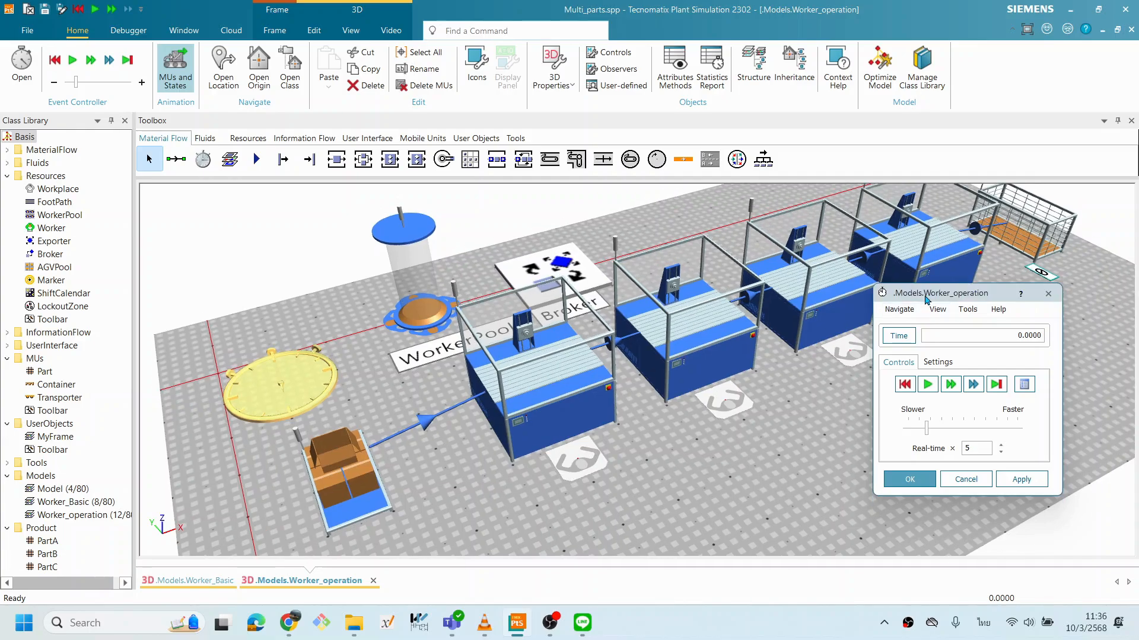
drag(925, 299, 933, 299)
click(935, 386)
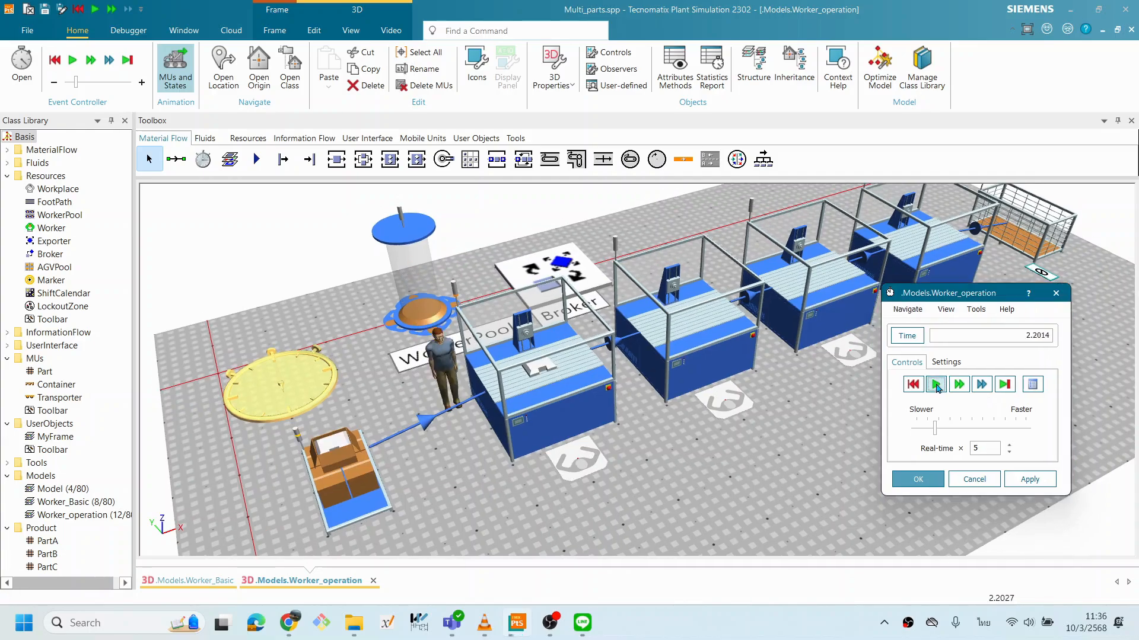
click(936, 385)
click(913, 384)
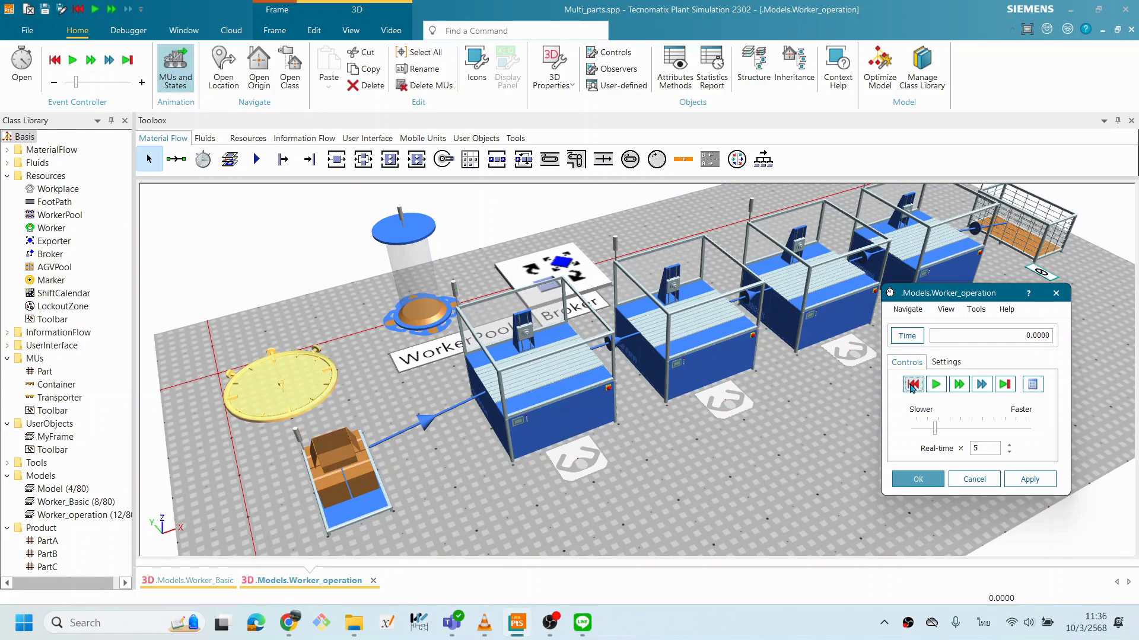
Step: Slow the simulation to a real-time factor of 0.4, run it and close the event controller
drag(935, 428, 919, 433)
click(935, 385)
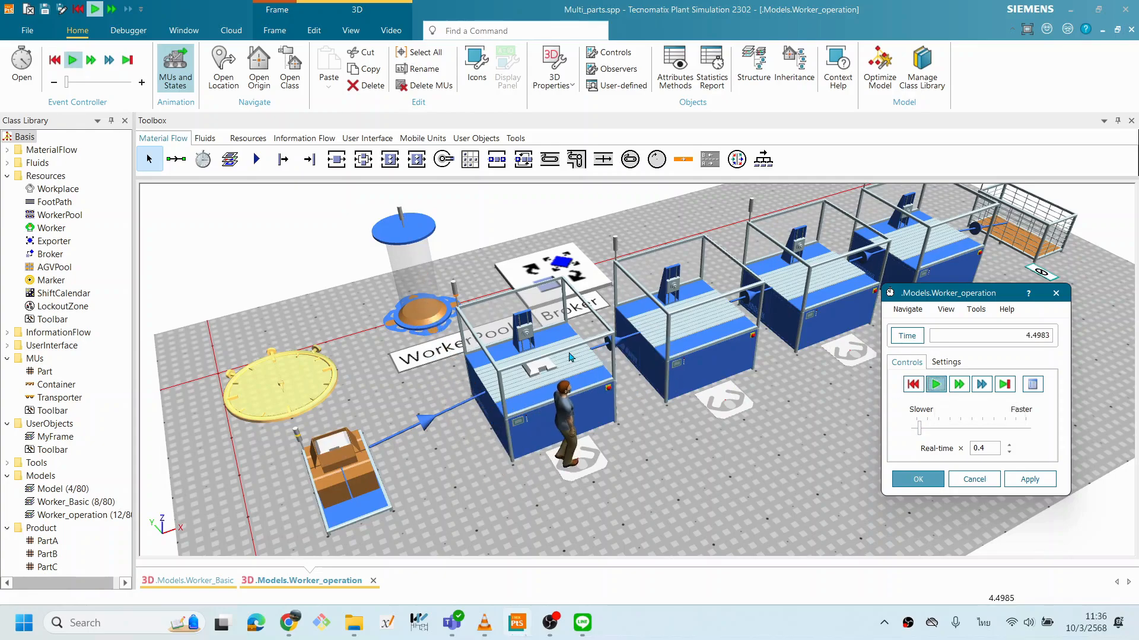
click(982, 482)
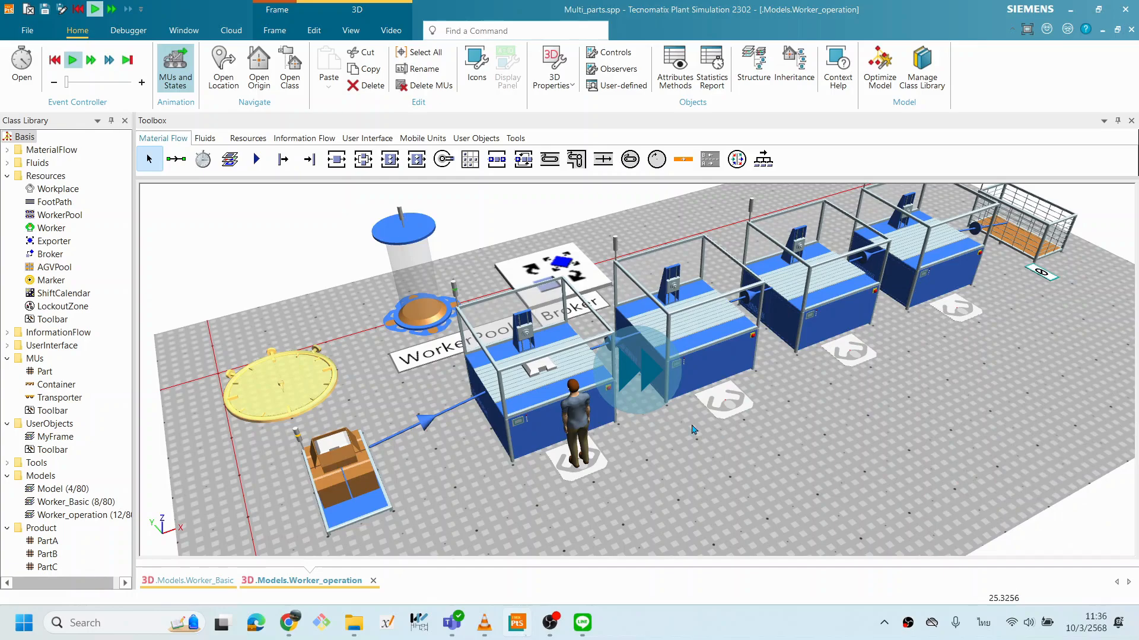
Step: Reopen the event controller, replay the simulation from the start to watch the worker, and reset it
double_click(289, 373)
click(912, 385)
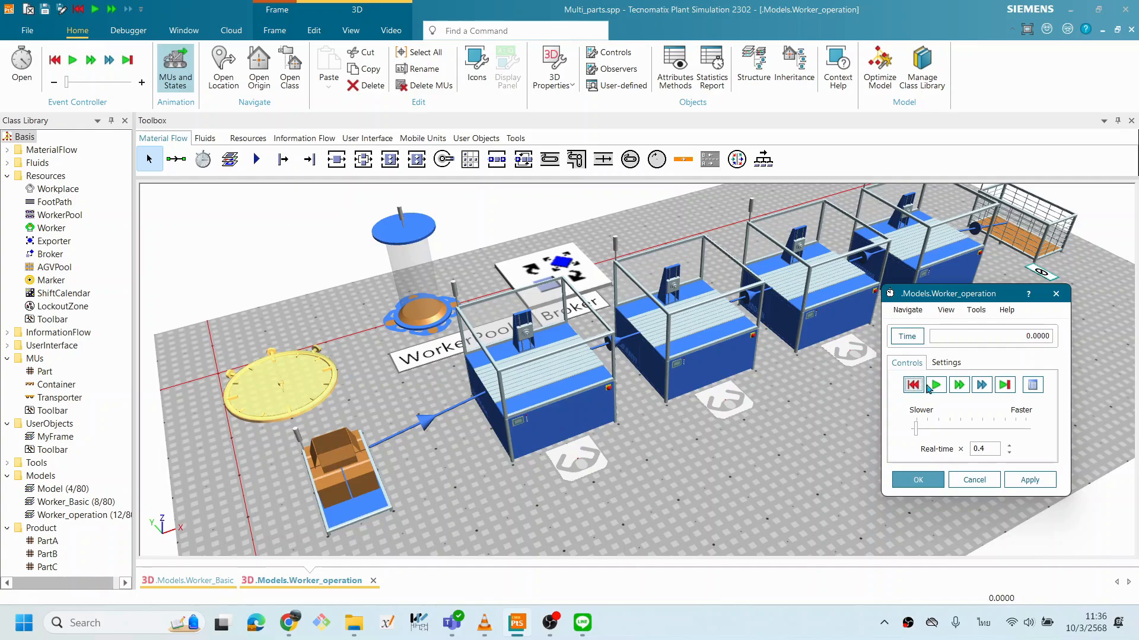
drag(956, 295, 970, 294)
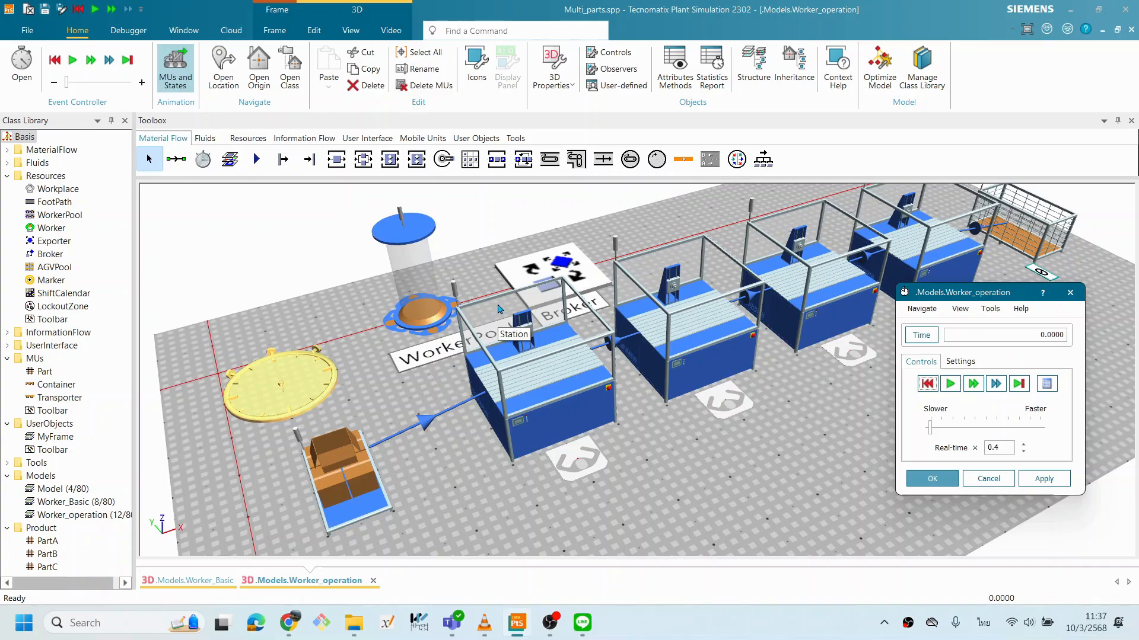
click(950, 384)
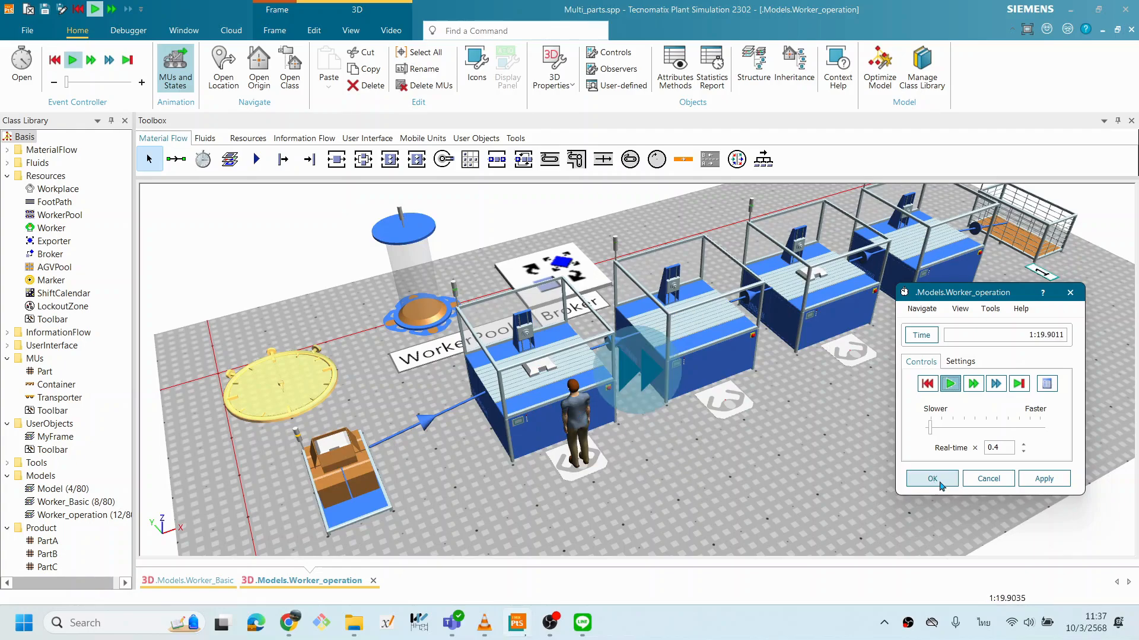
click(927, 384)
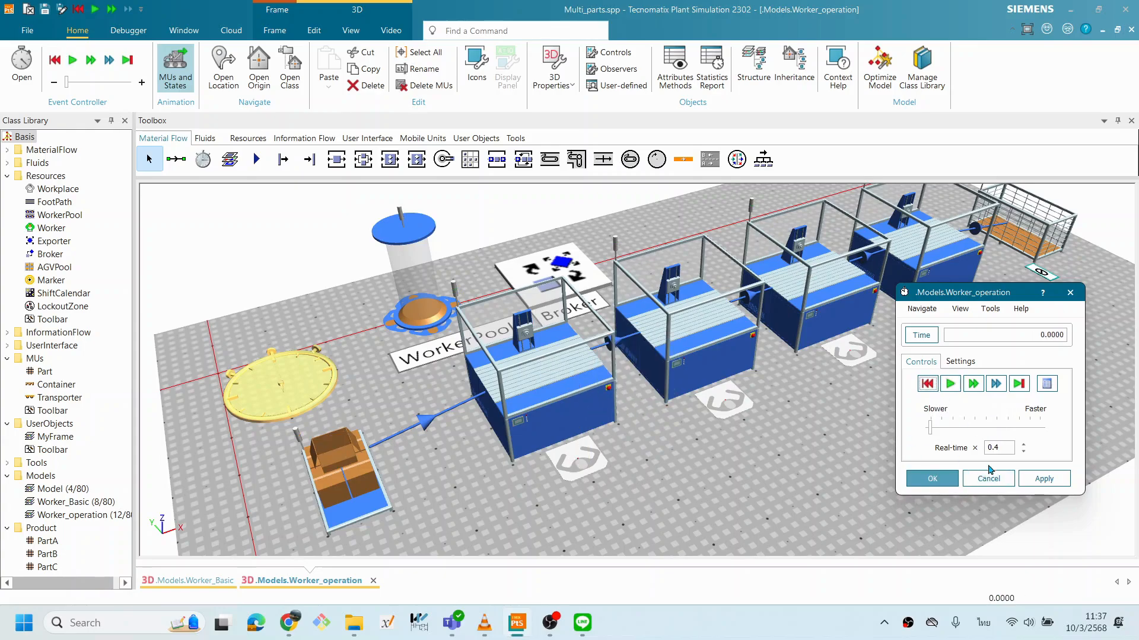
Step: Examine Station1's time settings and its importer settings for processing and set-up in the second station of the line
click(742, 422)
drag(743, 423, 769, 453)
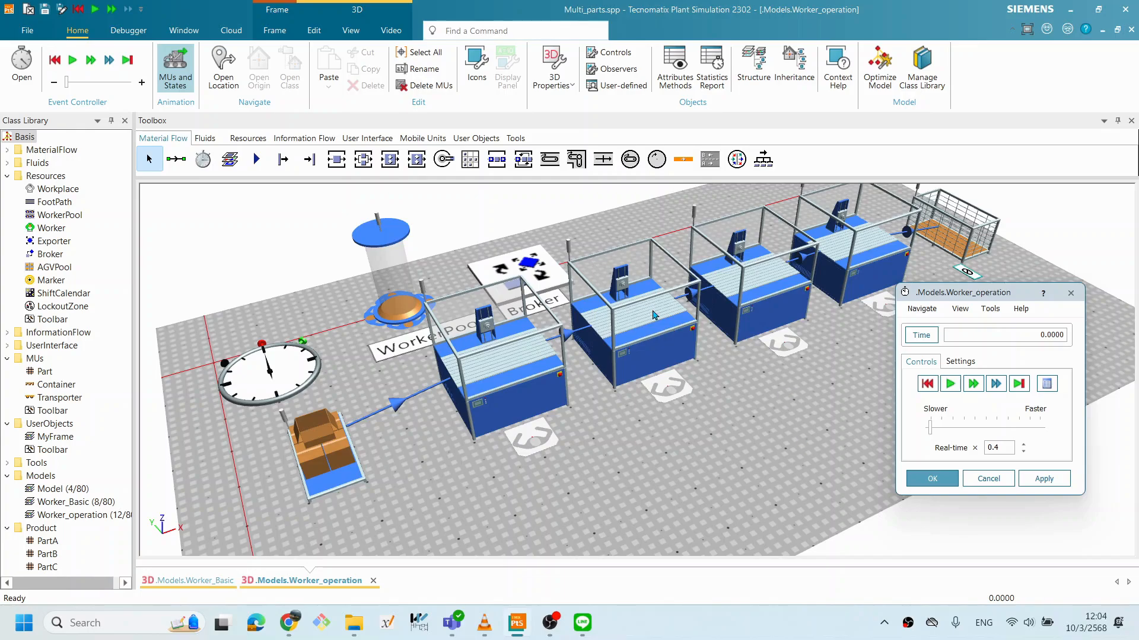
double_click(647, 349)
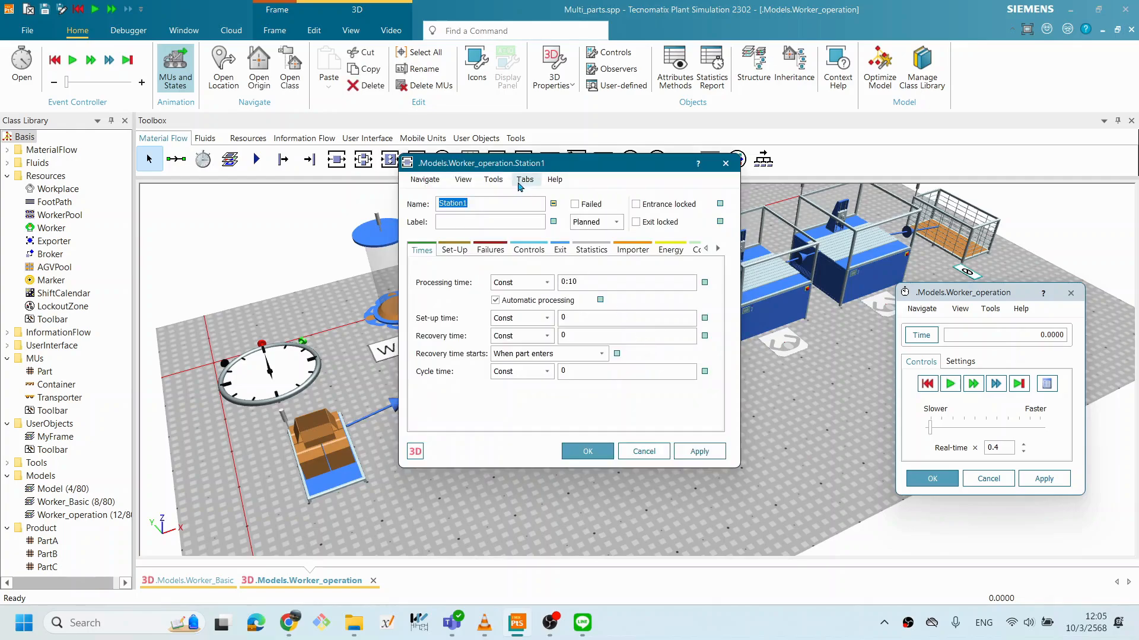
drag(512, 166, 554, 219)
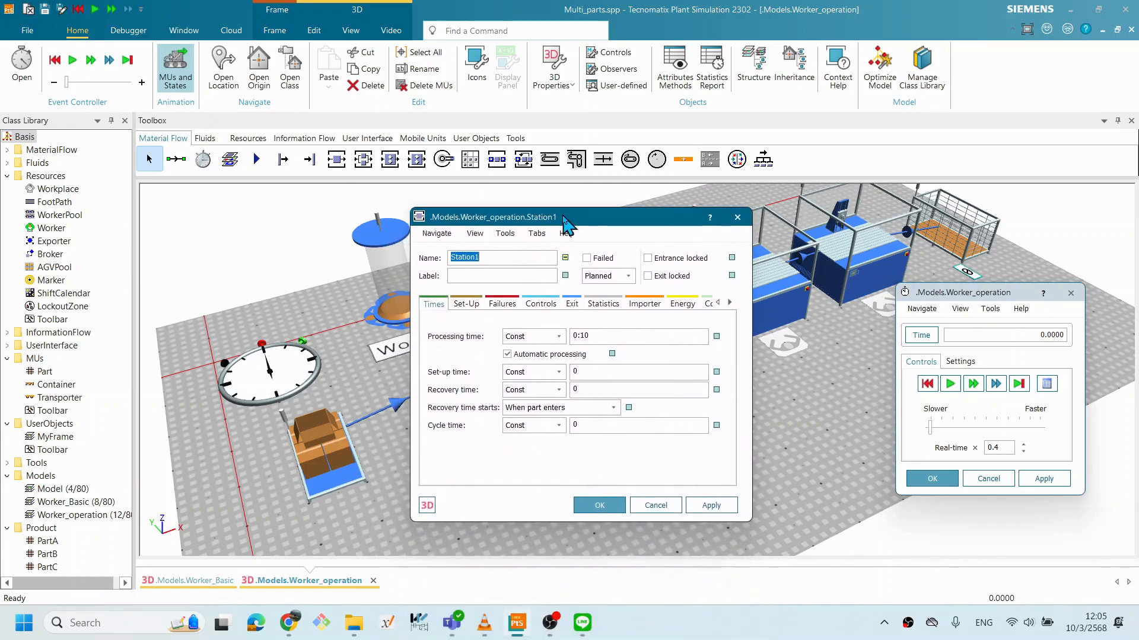
click(645, 303)
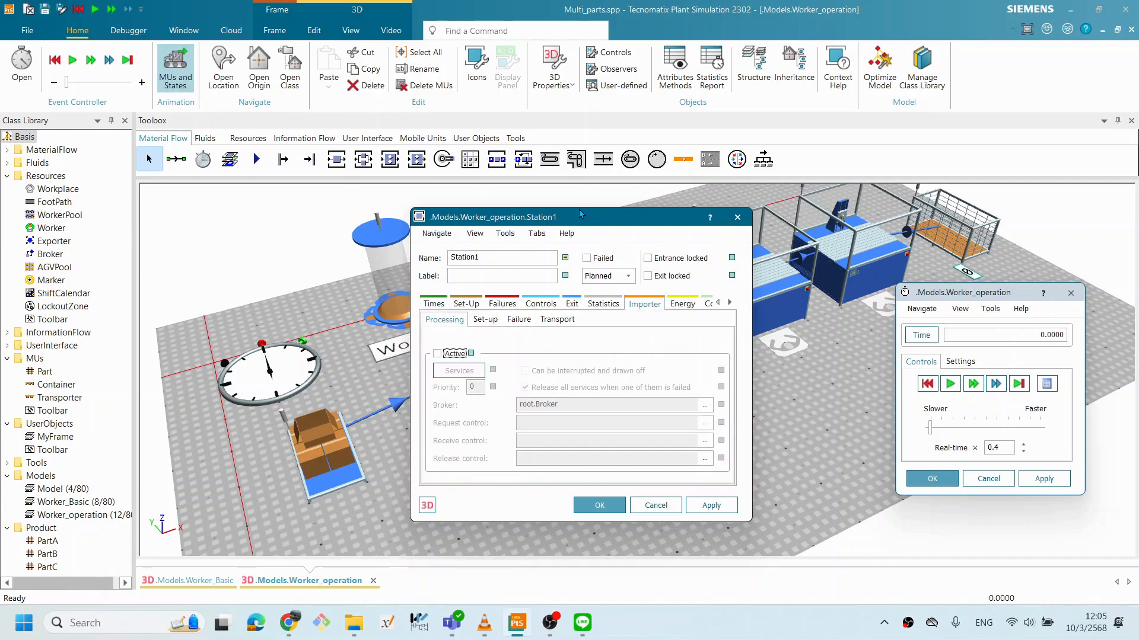
drag(581, 217, 590, 208)
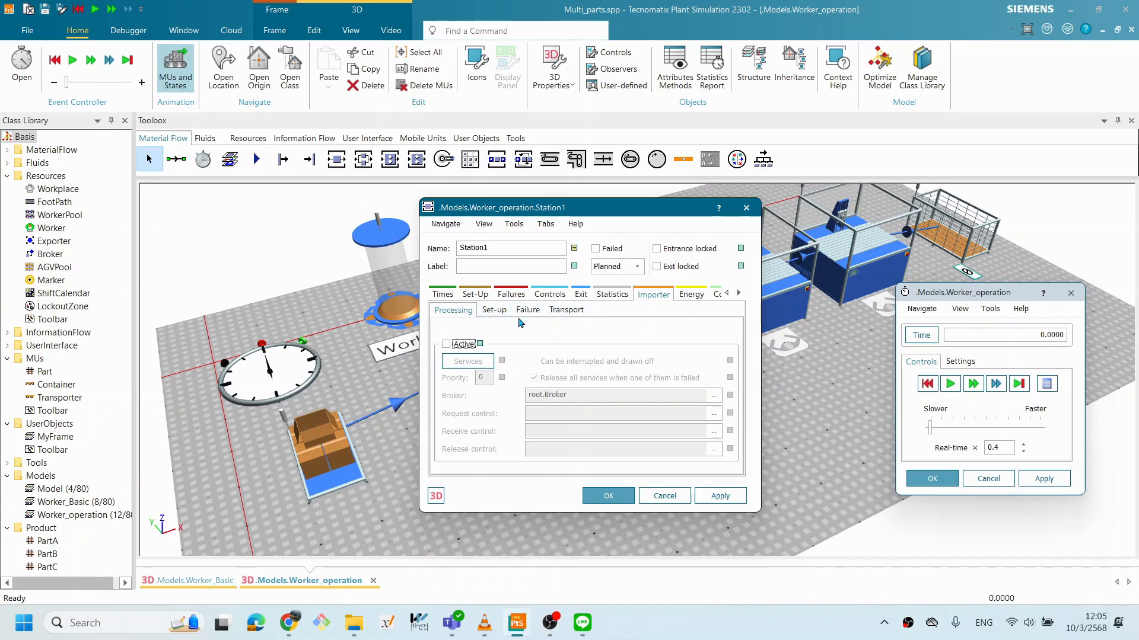
click(456, 316)
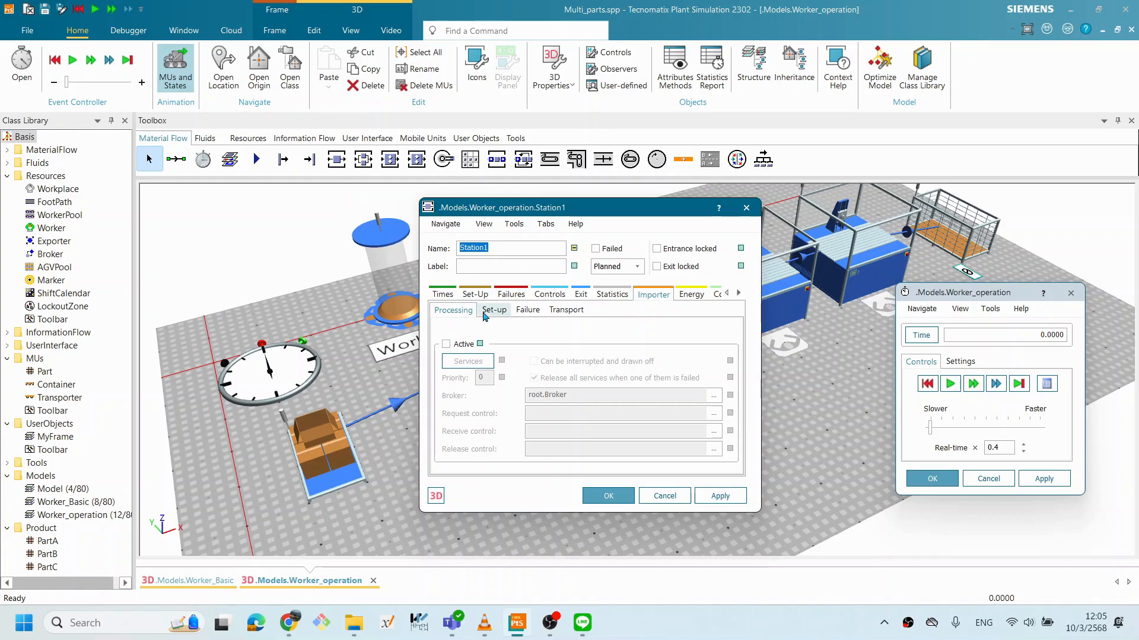
drag(575, 208, 565, 230)
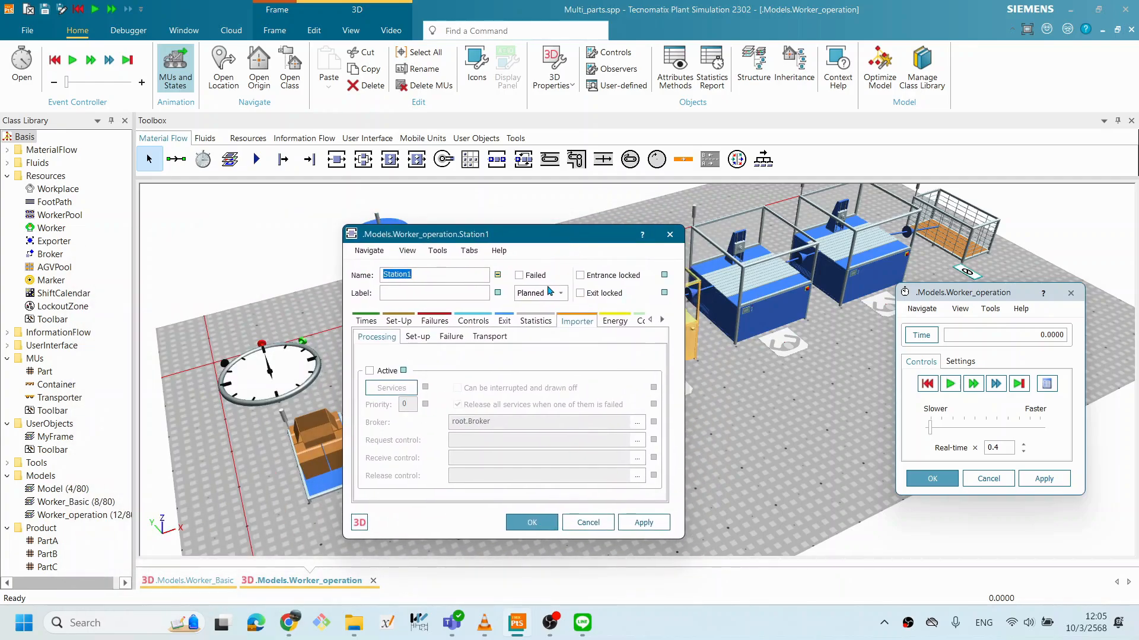
click(416, 339)
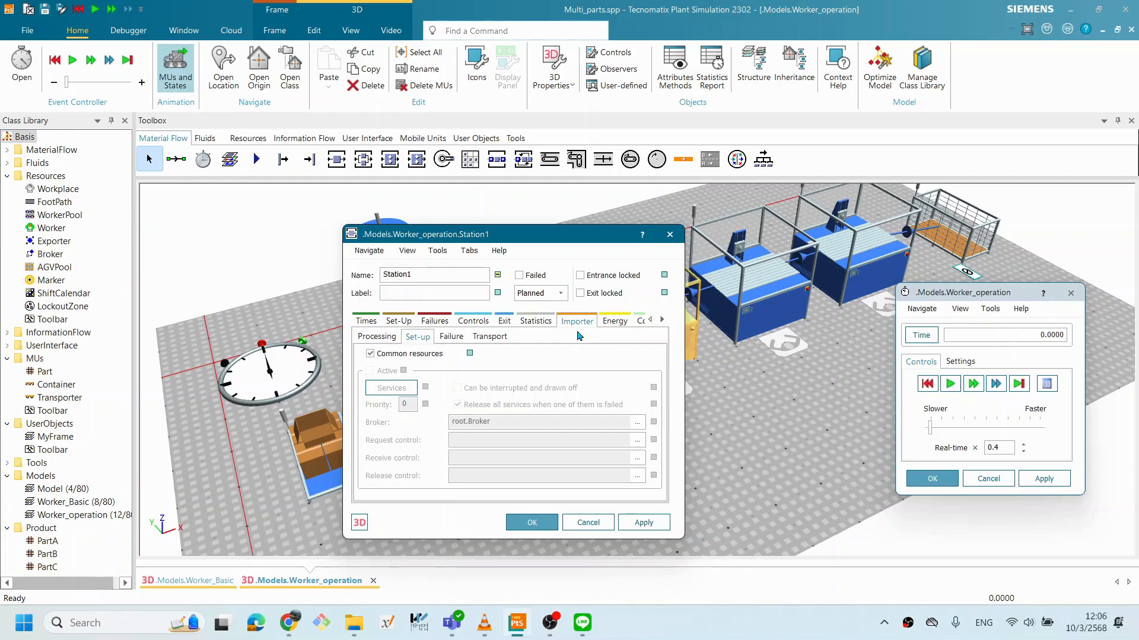
drag(566, 242, 546, 236)
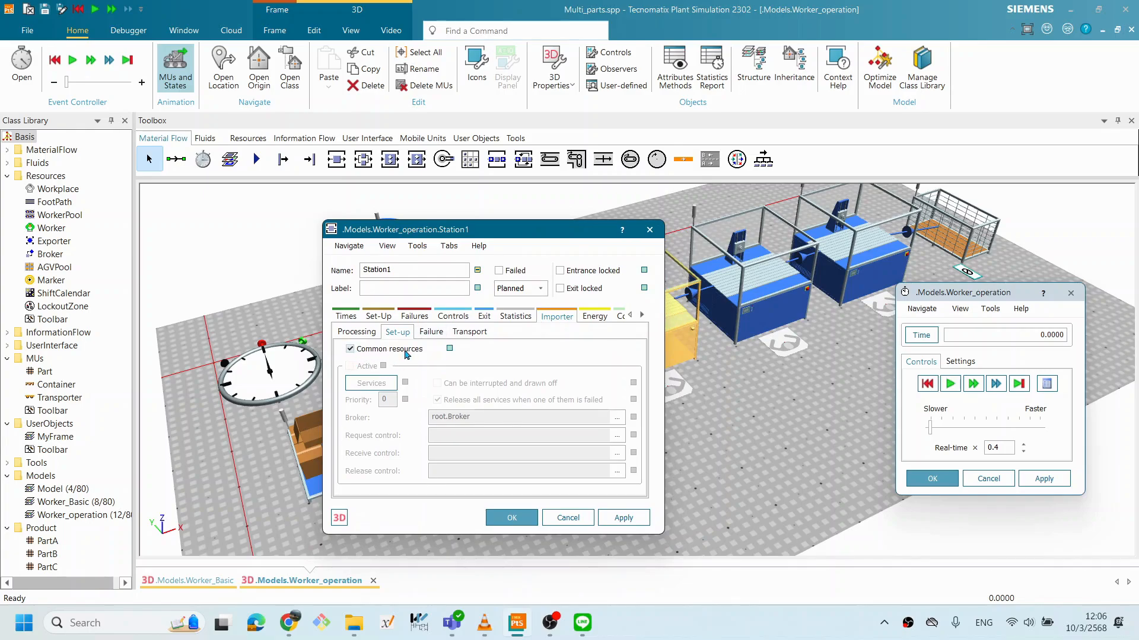
drag(469, 233, 617, 242)
click(501, 329)
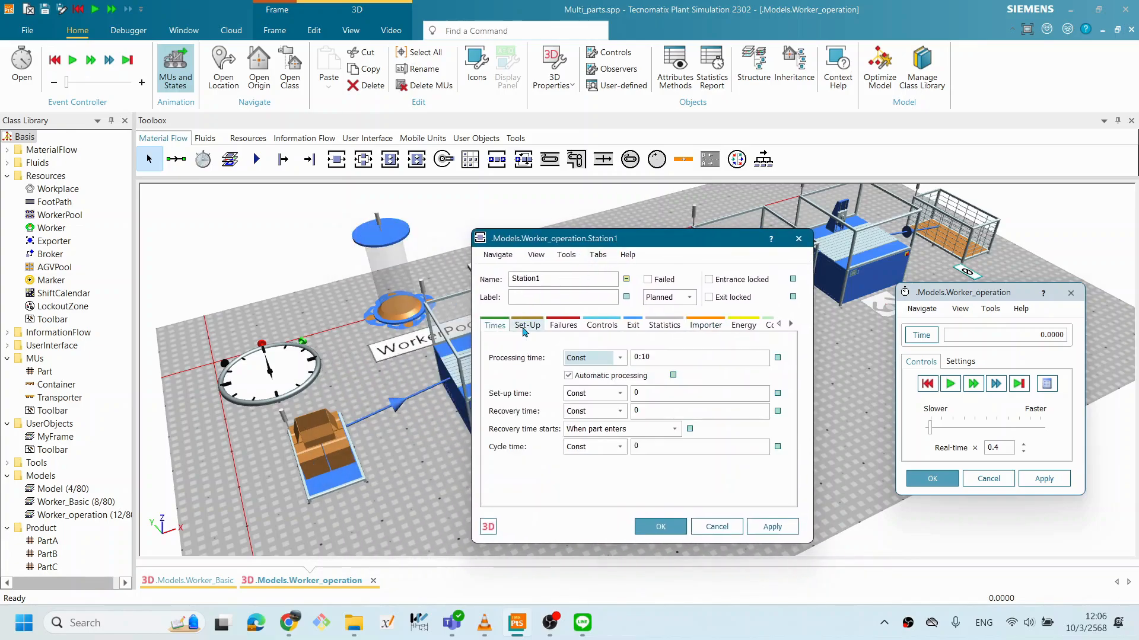
click(706, 328)
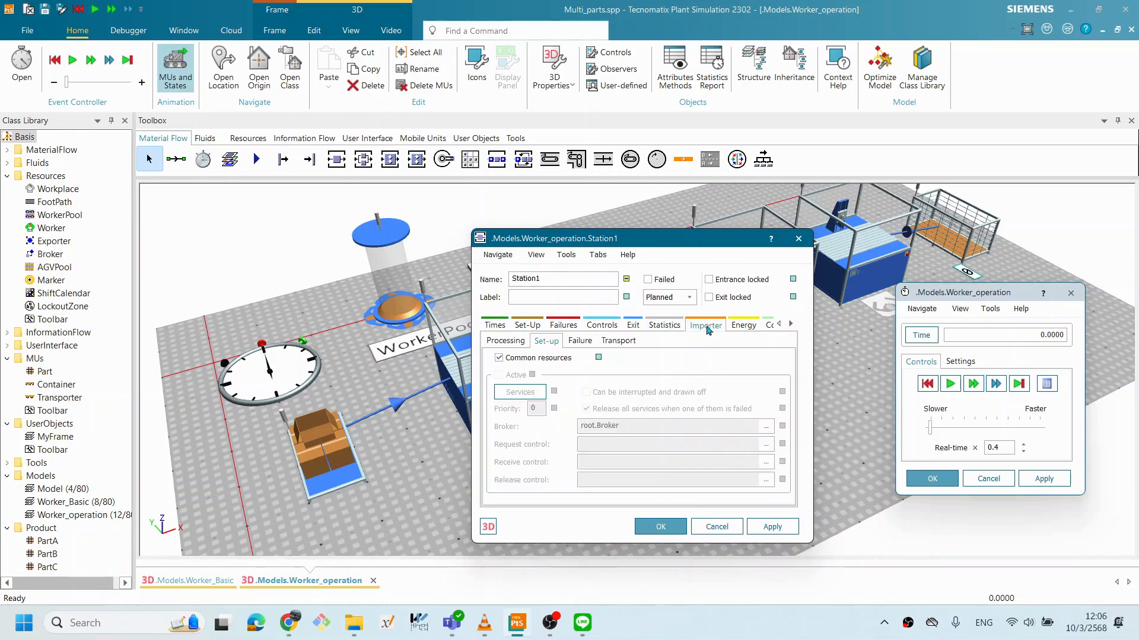
Step: Try activating Station1's processing importer, compare it with the set-up importer settings, and deactivate it again
click(506, 341)
click(501, 378)
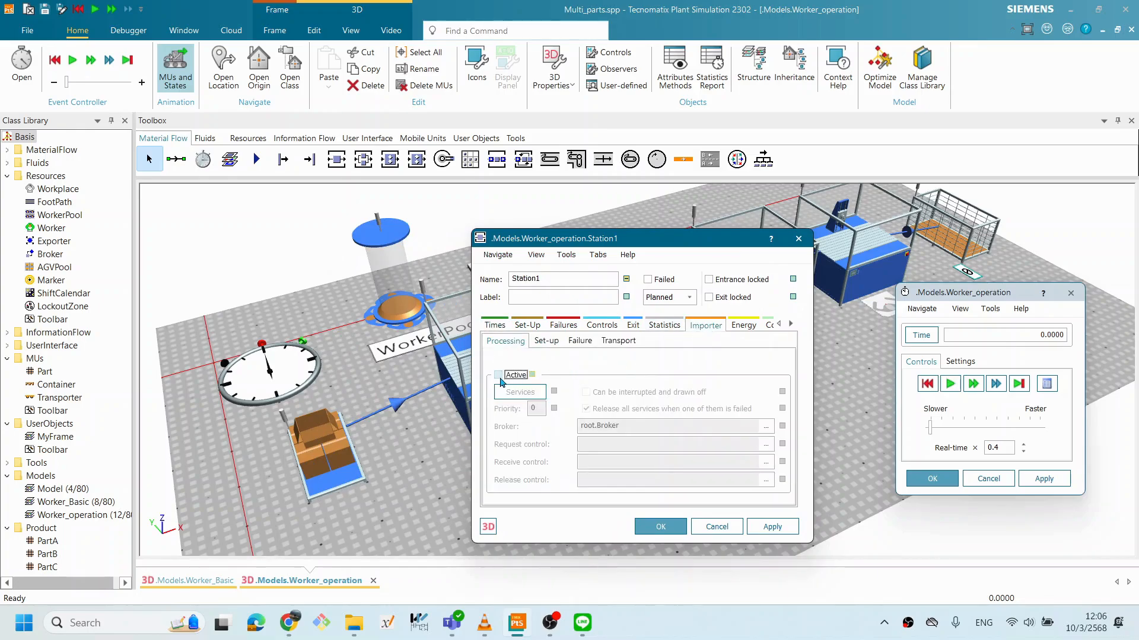
click(499, 376)
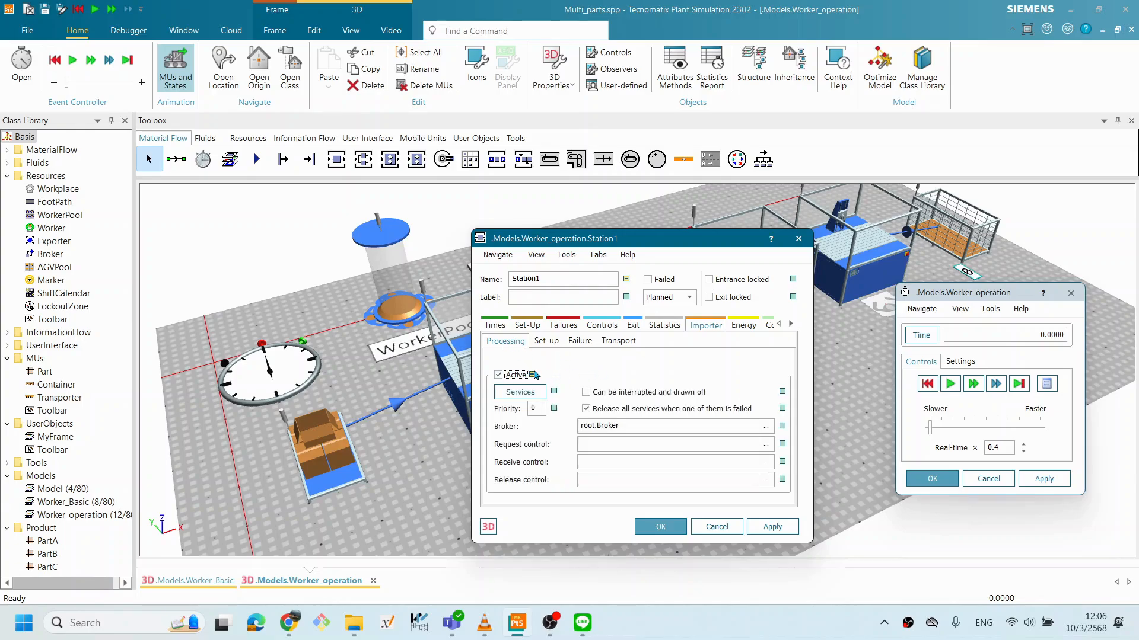
click(546, 342)
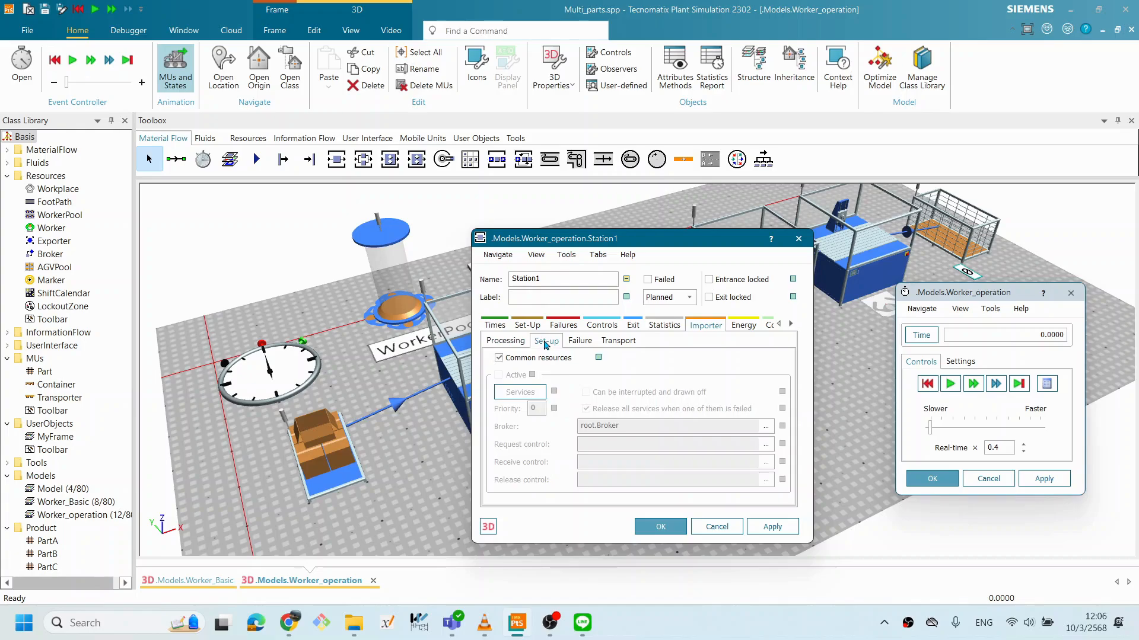
click(505, 342)
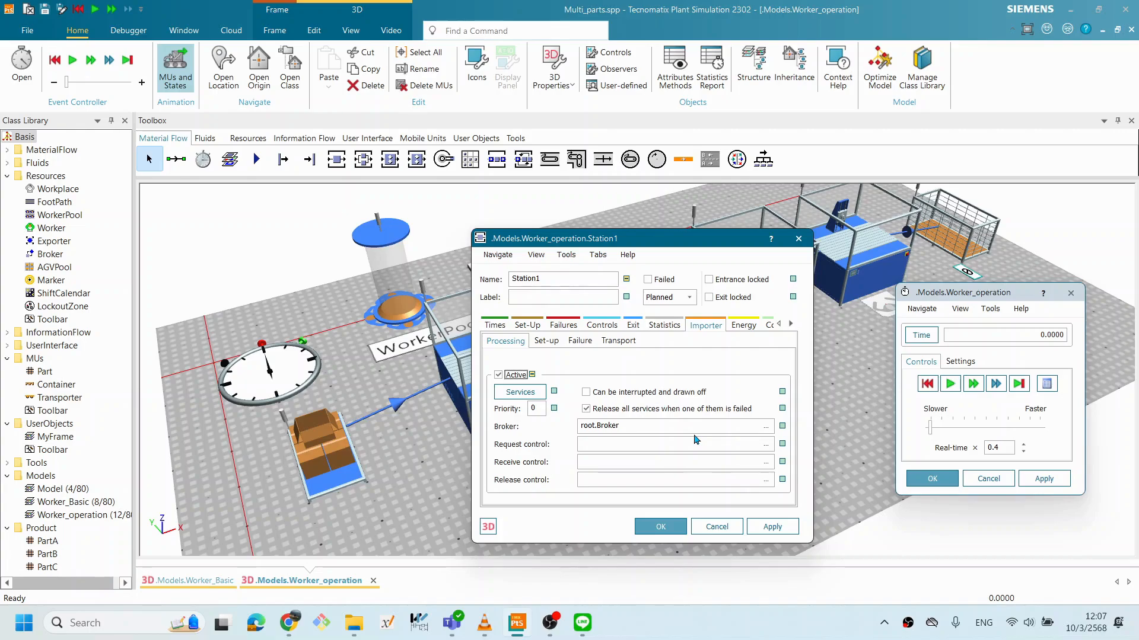
click(546, 342)
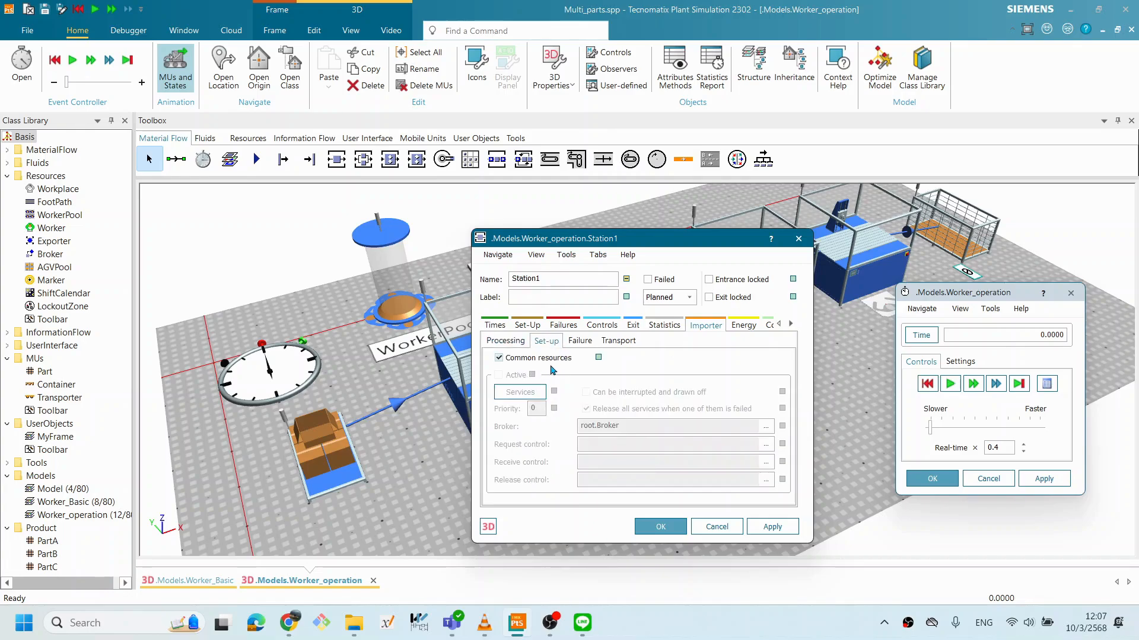
click(514, 343)
click(547, 344)
click(511, 342)
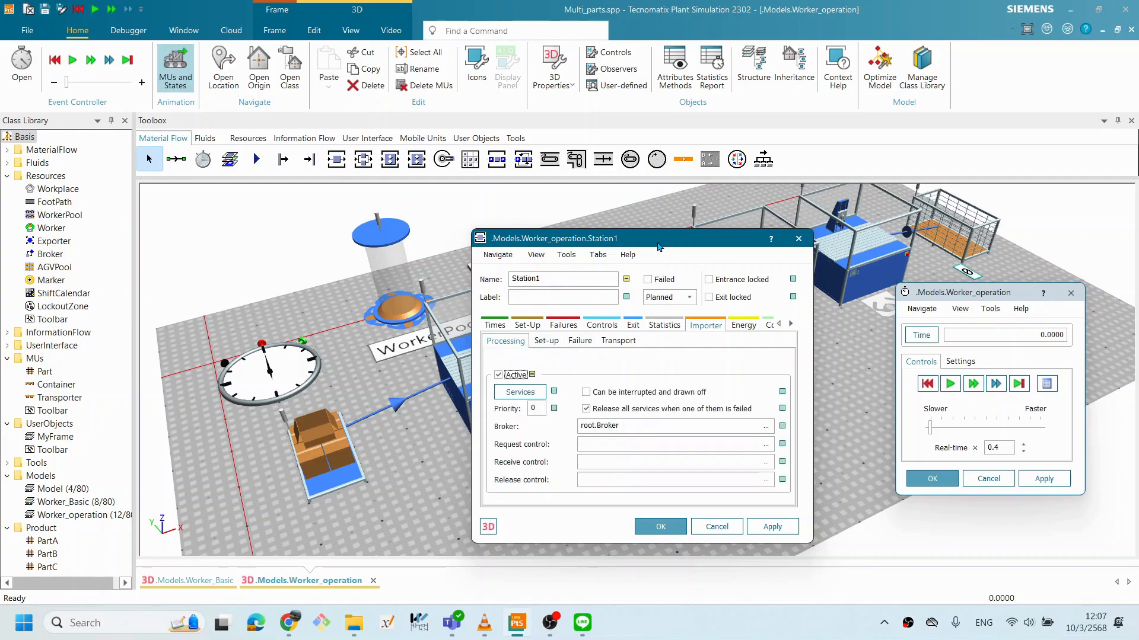
drag(672, 247, 645, 262)
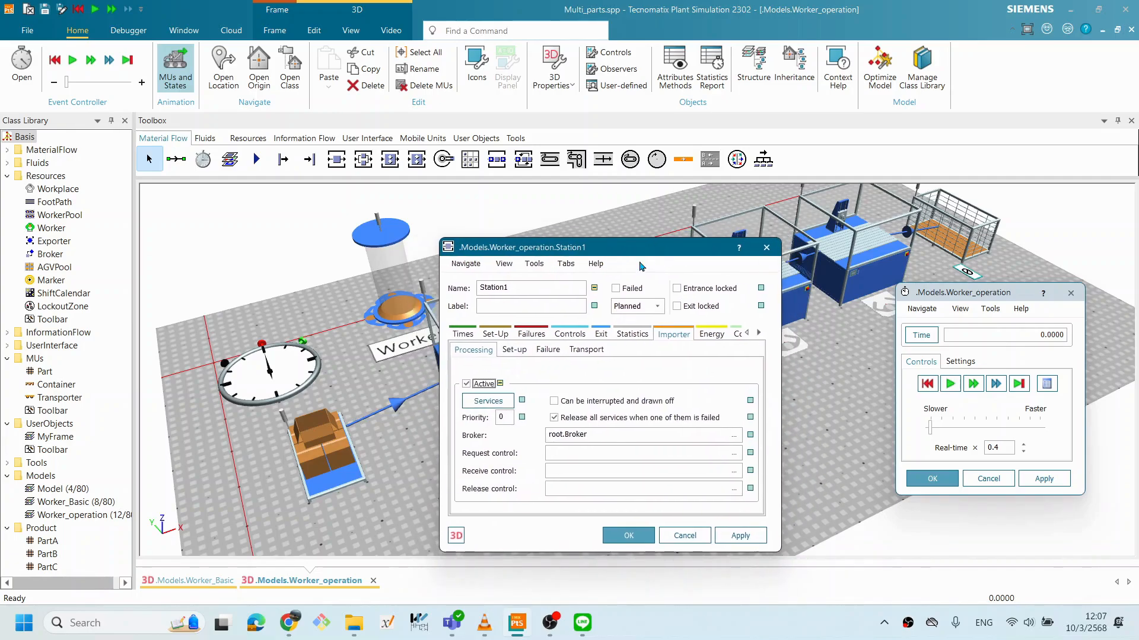
click(467, 384)
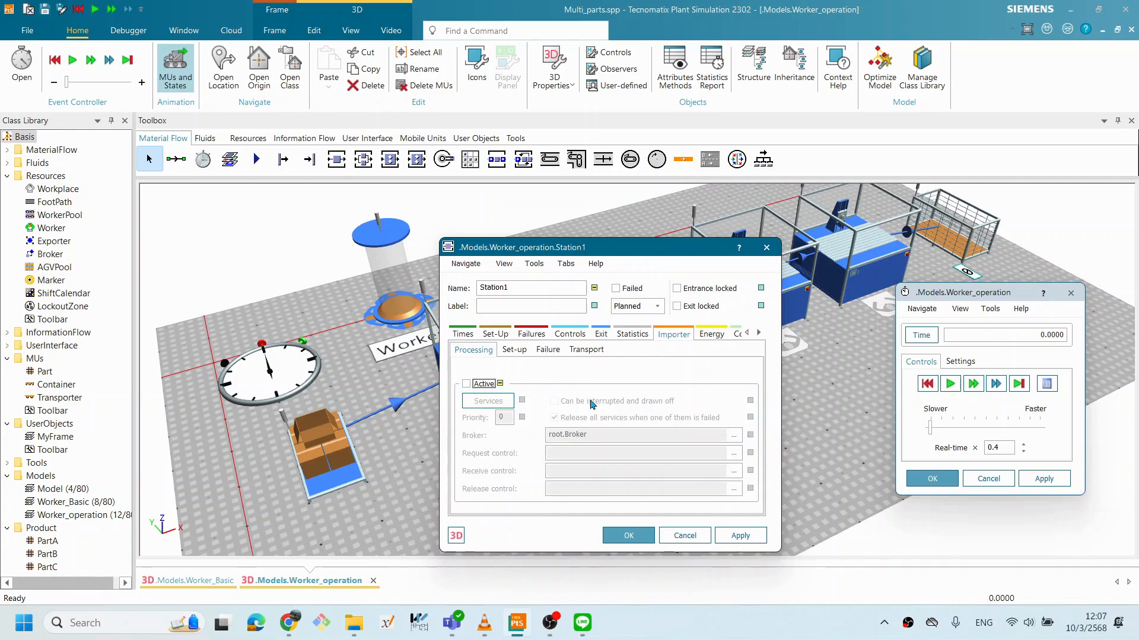
Step: Disable common resources for Station1's set-up importer, apply the change, and activate that importer
click(514, 350)
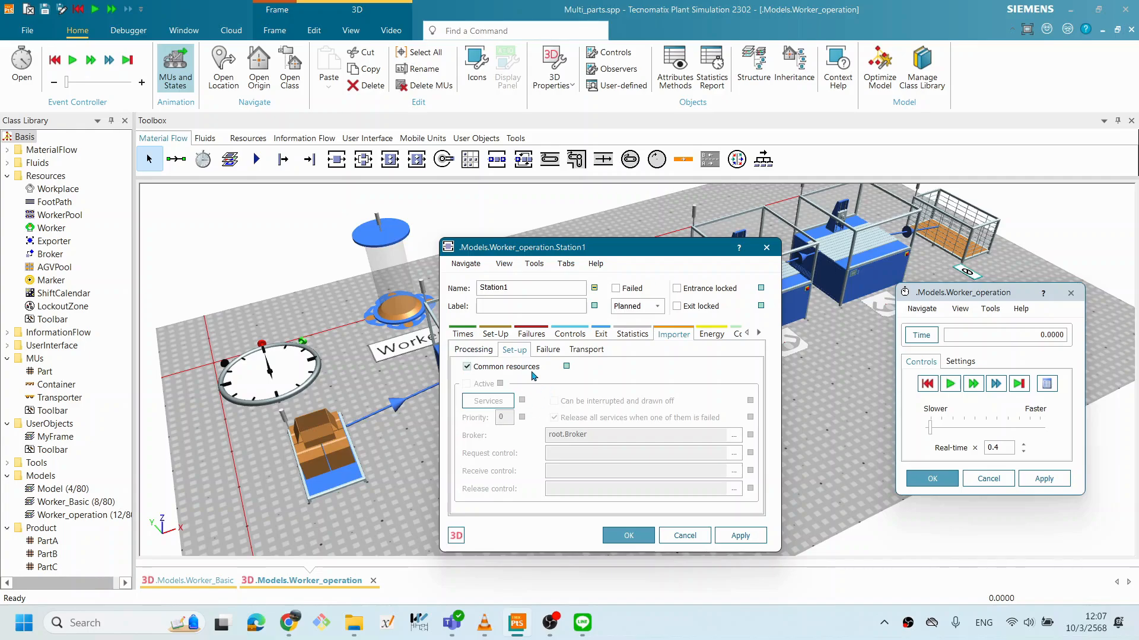
click(467, 367)
click(739, 535)
click(467, 384)
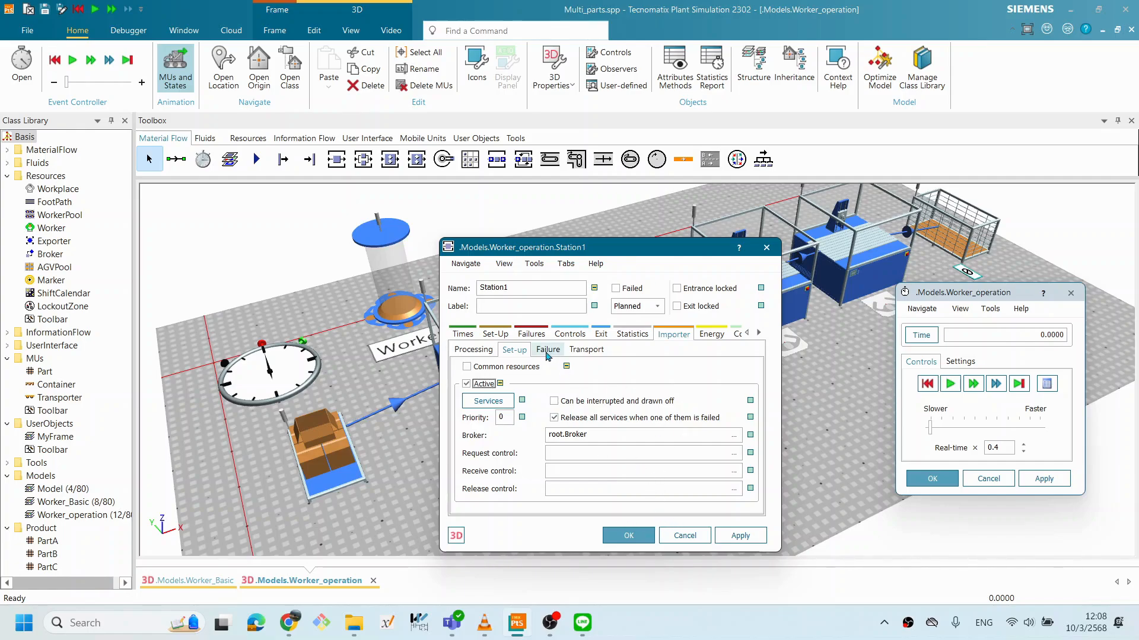
click(469, 350)
click(516, 350)
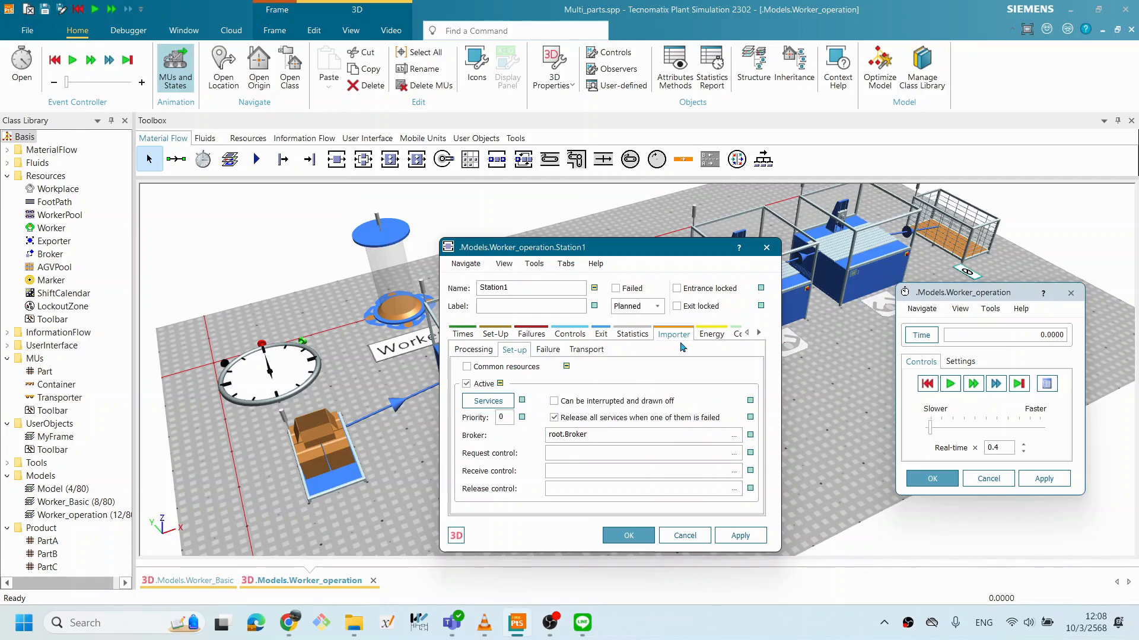
Step: Set Station1's constant processing time to 1:00 and accept its settings
click(462, 336)
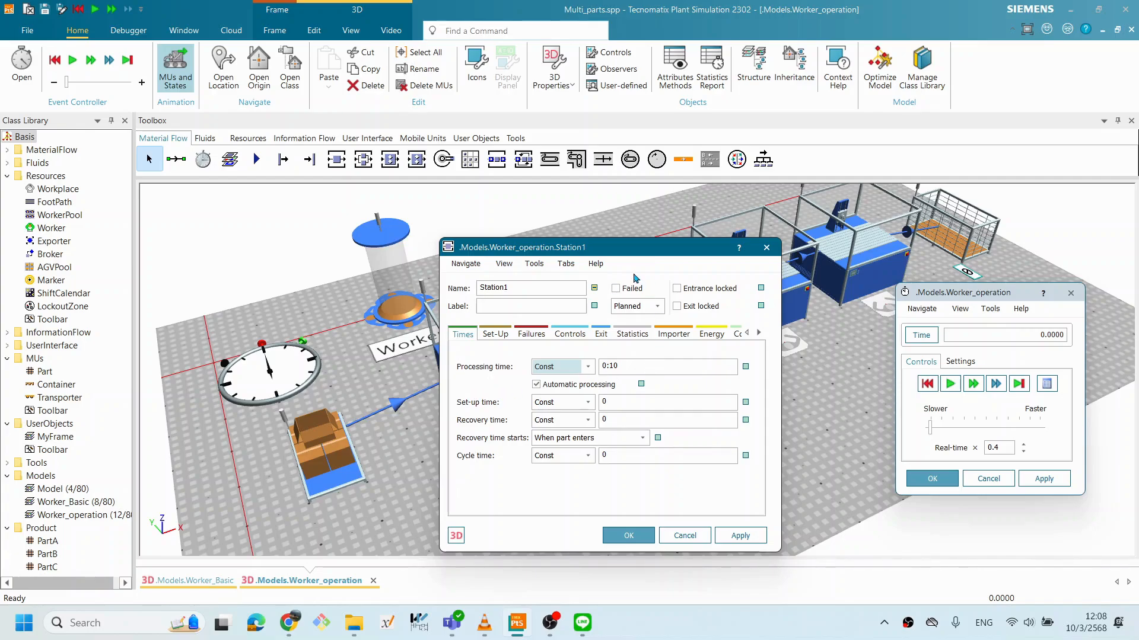
click(643, 366)
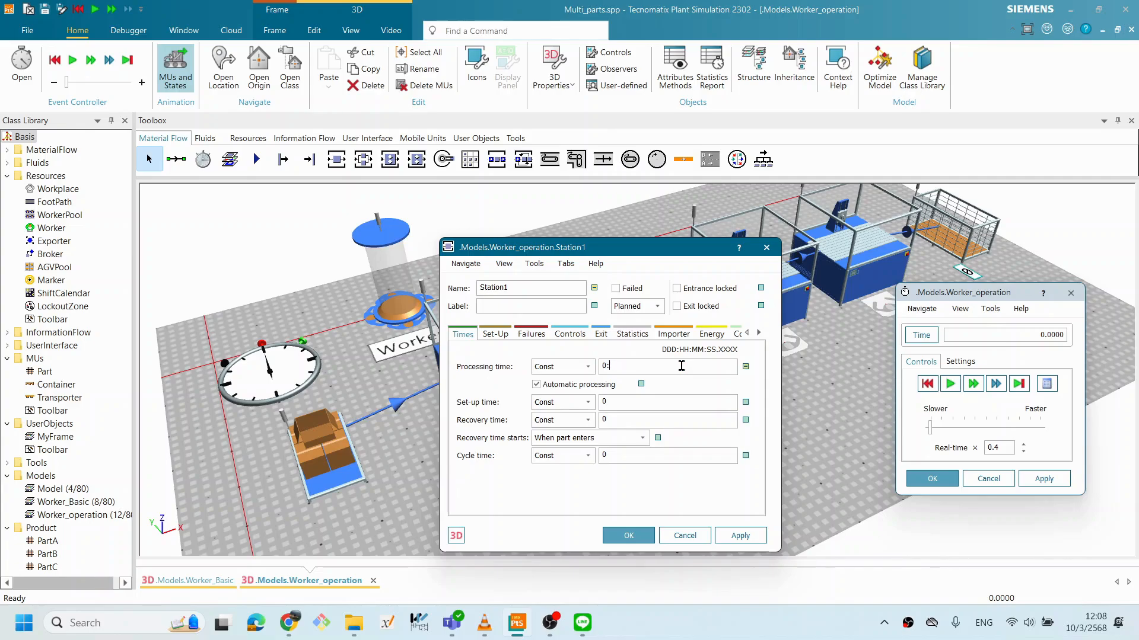
text(6)
click(755, 535)
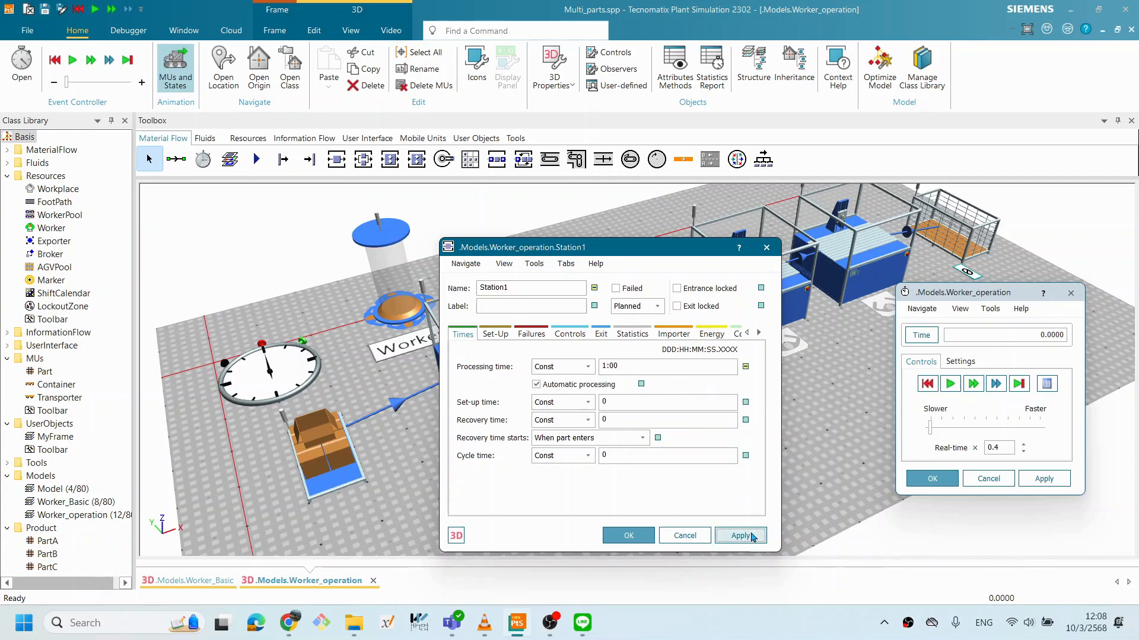
click(628, 536)
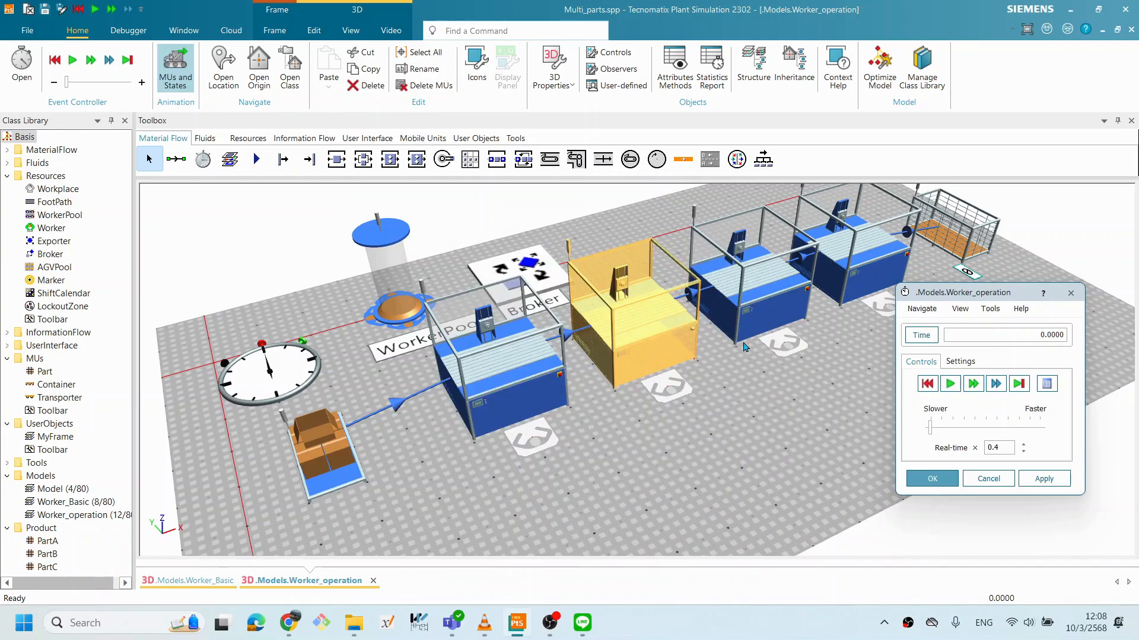
Step: Review the first station's processing time, set-up options and processing importer, then close its settings
double_click(544, 366)
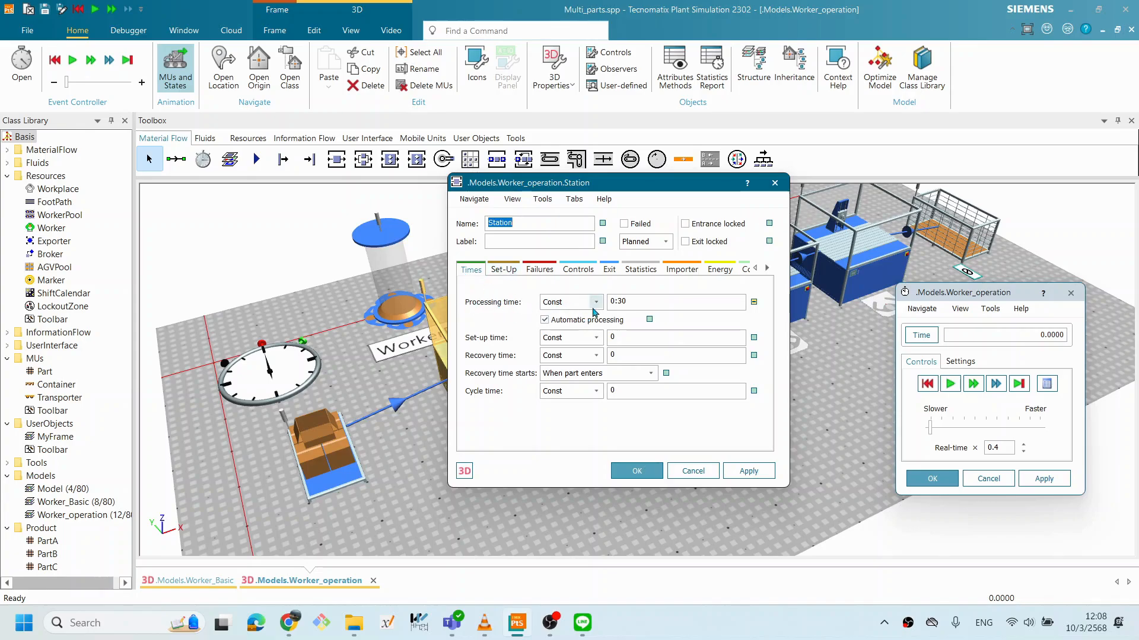
click(631, 302)
drag(647, 301, 602, 301)
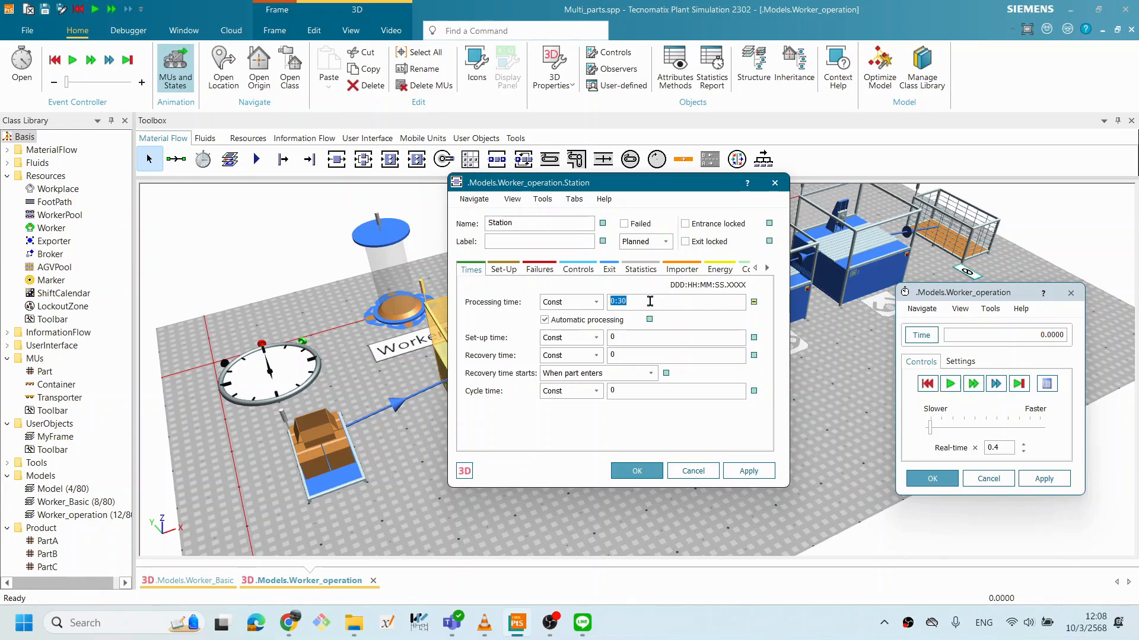
click(679, 298)
click(496, 271)
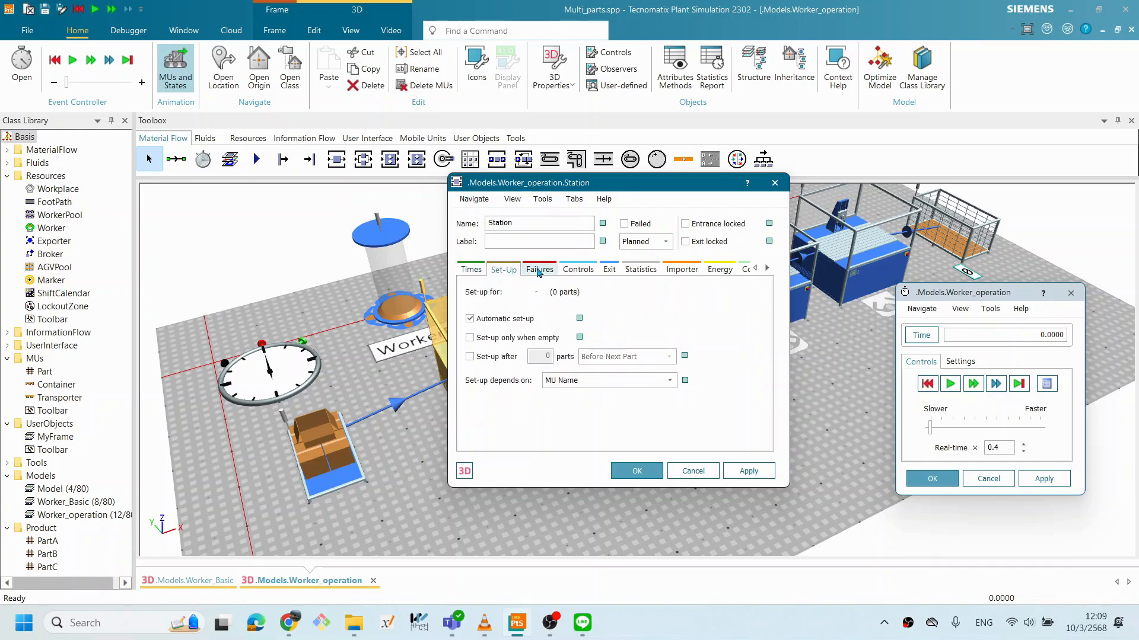
click(680, 272)
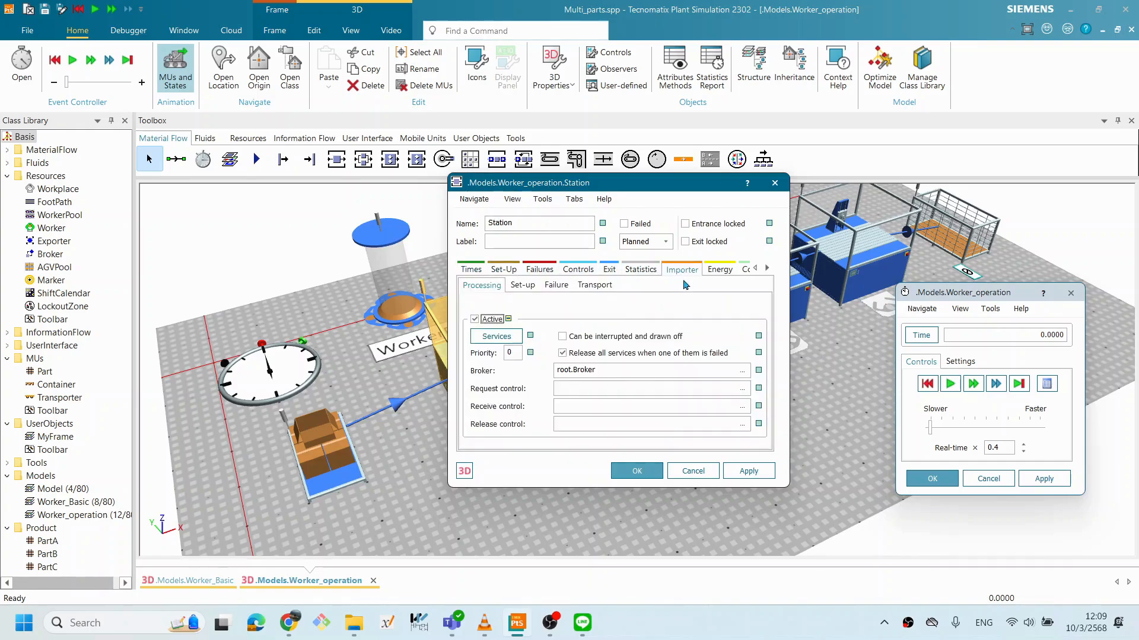
click(486, 321)
click(639, 471)
Step: Reset the simulation and run it from the start to watch the worker and parts at the first two stations
click(659, 324)
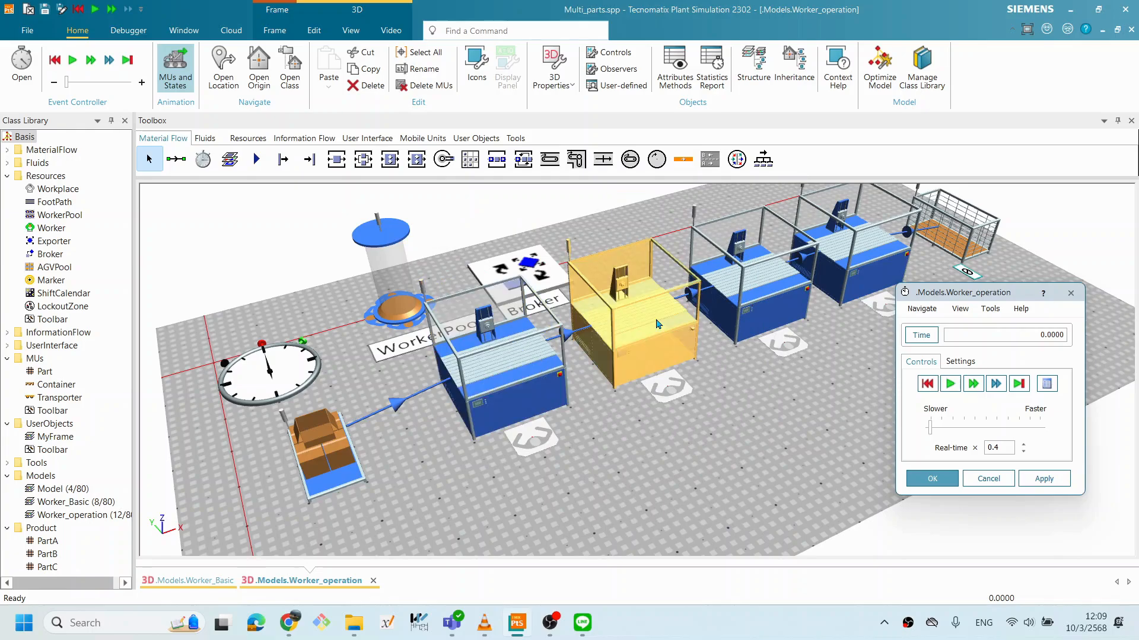
click(711, 391)
drag(964, 293, 825, 313)
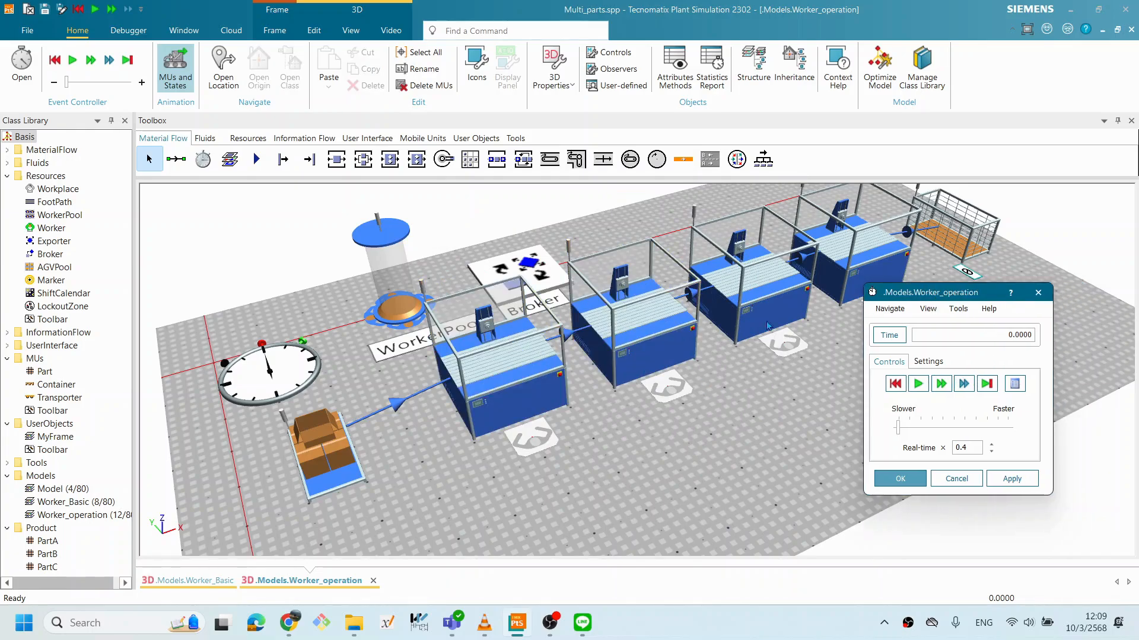
click(894, 384)
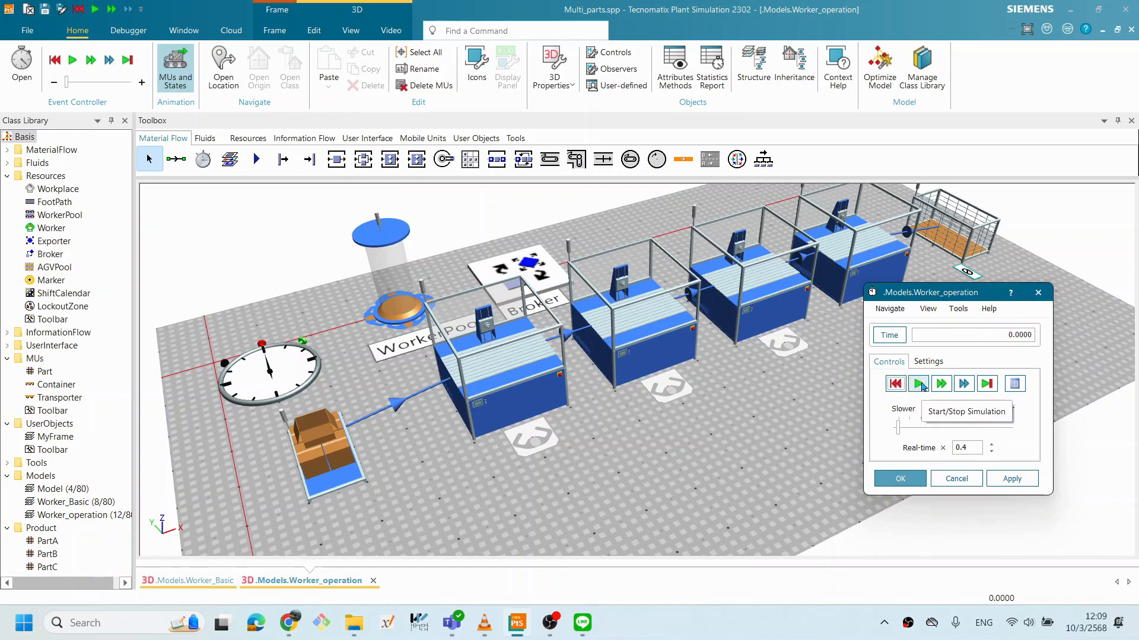
click(919, 384)
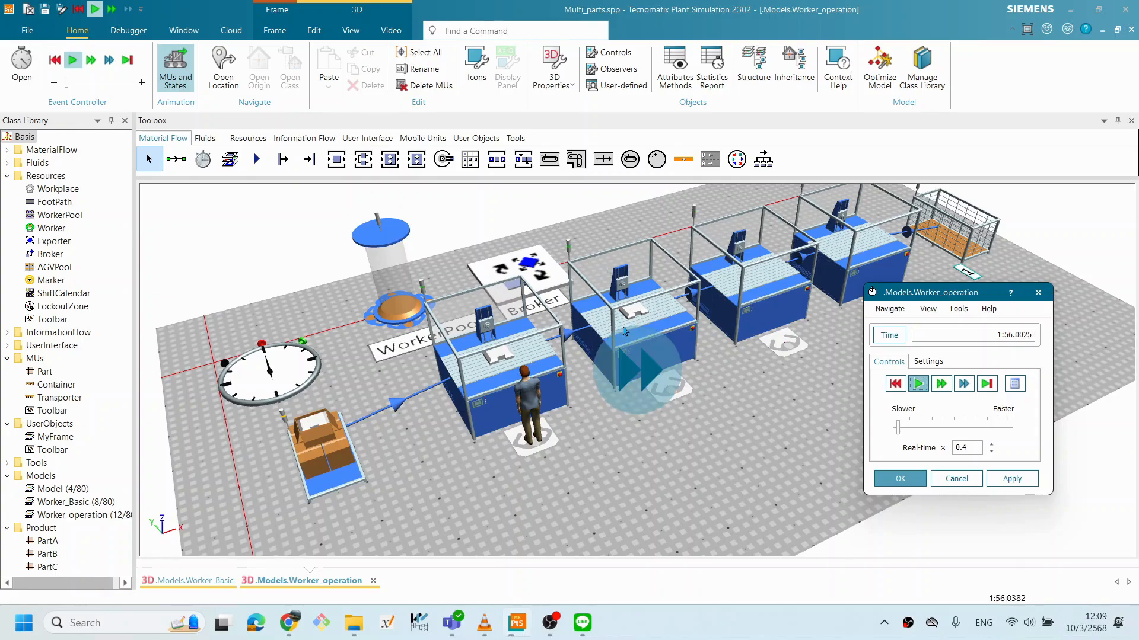
mouse_move(628, 298)
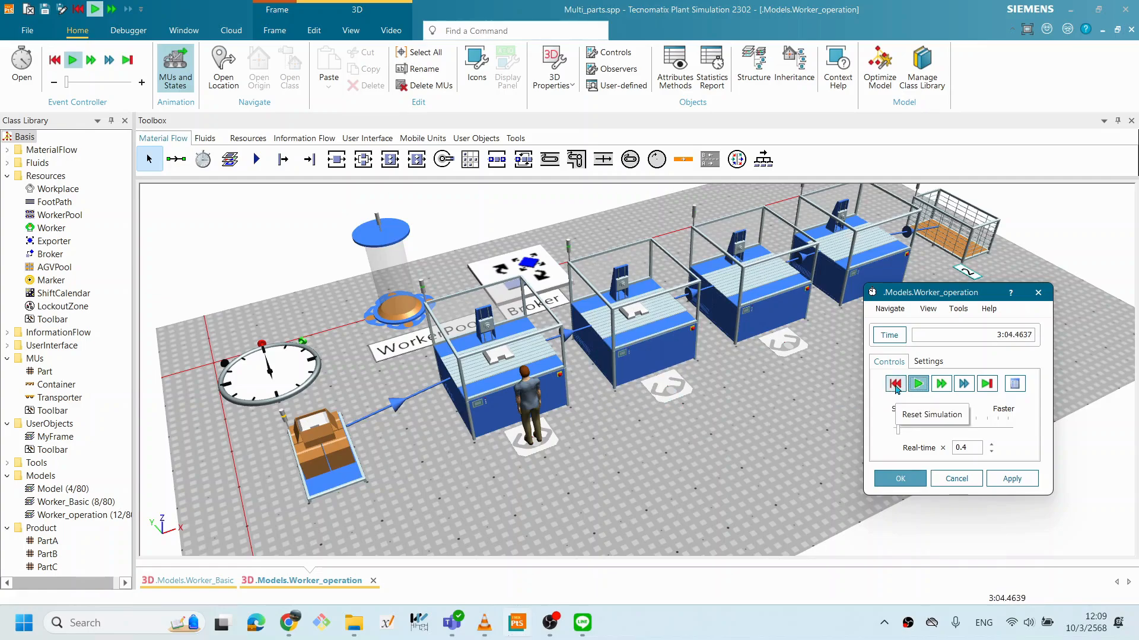
Step: Reset the simulation and review the processing and set-up importer settings of Station1
click(895, 384)
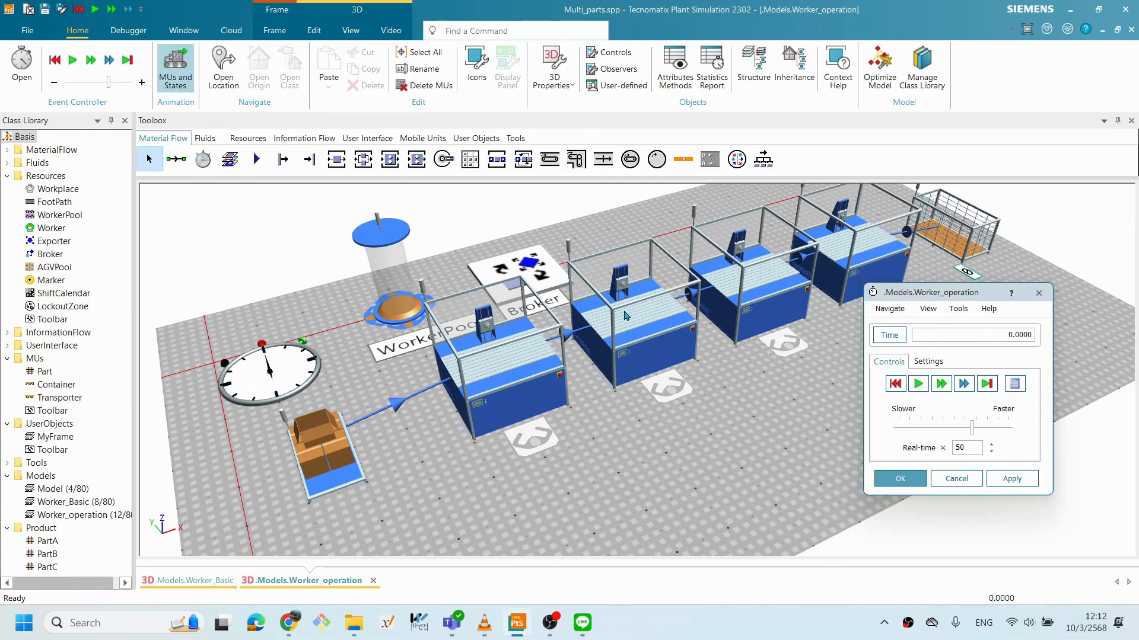
click(657, 353)
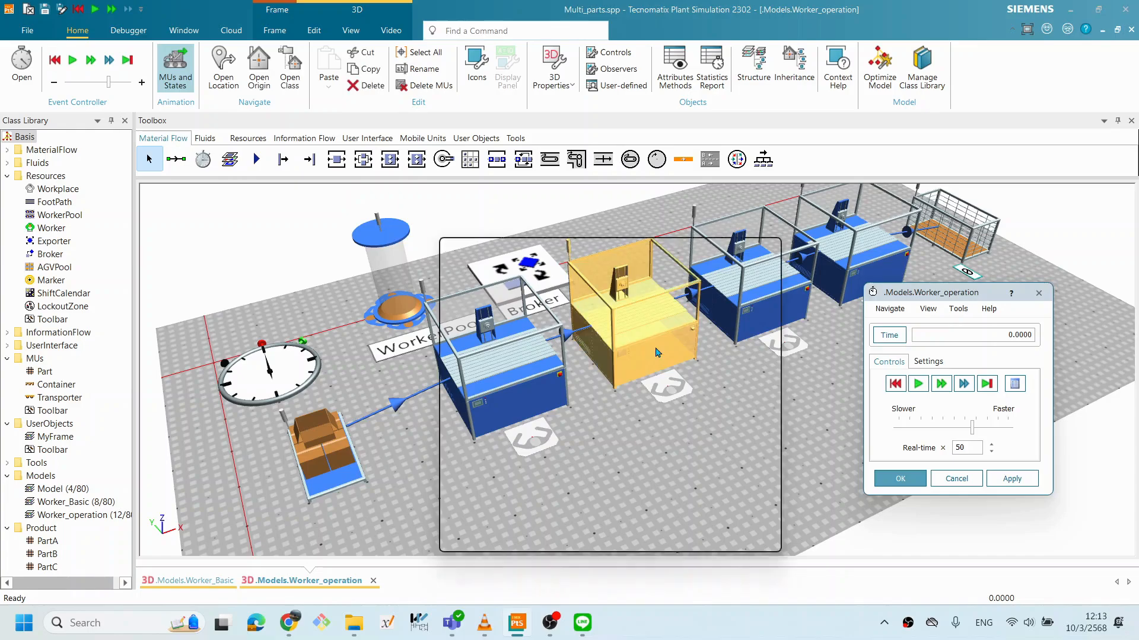
double_click(657, 352)
drag(627, 249, 718, 219)
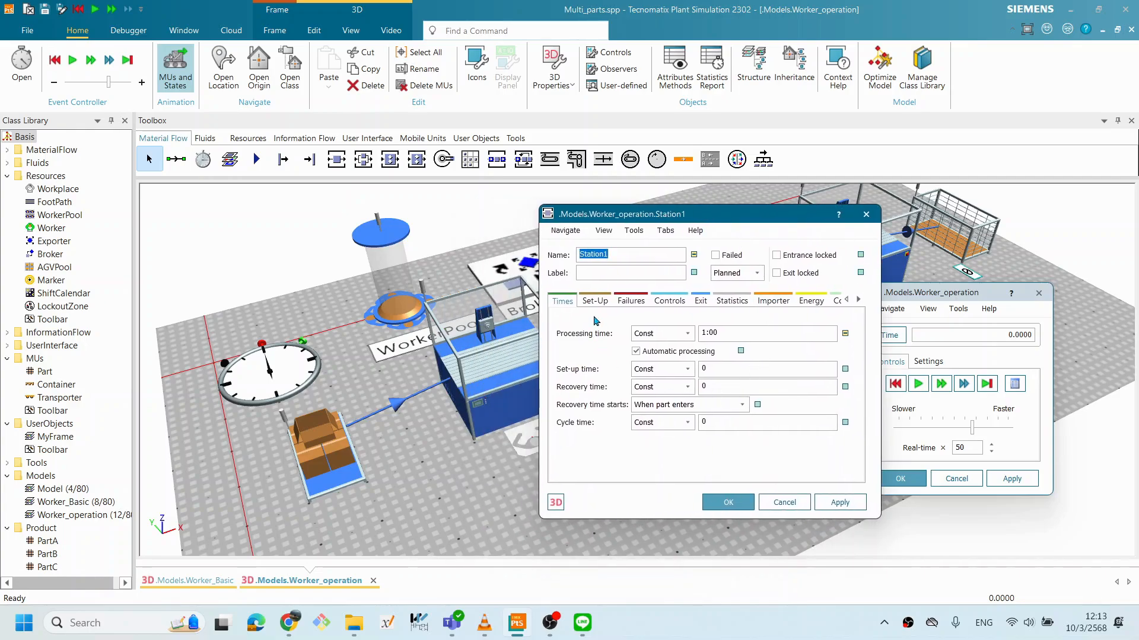
click(782, 304)
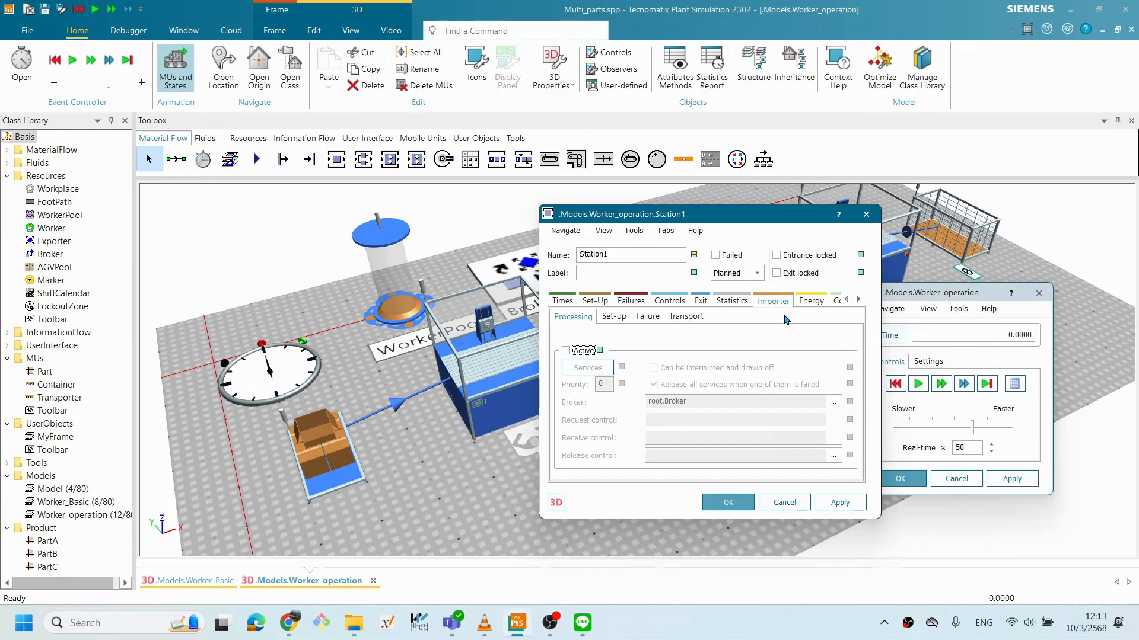
click(614, 320)
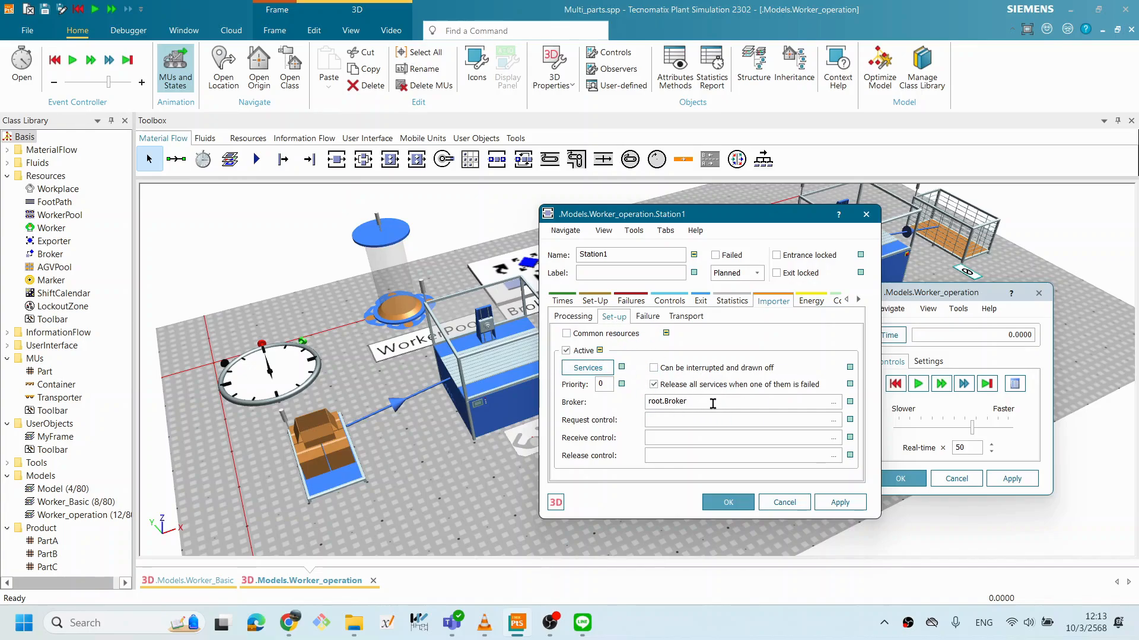
Step: Set Station1's constant set-up time to 0:10 and apply it, keeping the settings window open
click(562, 300)
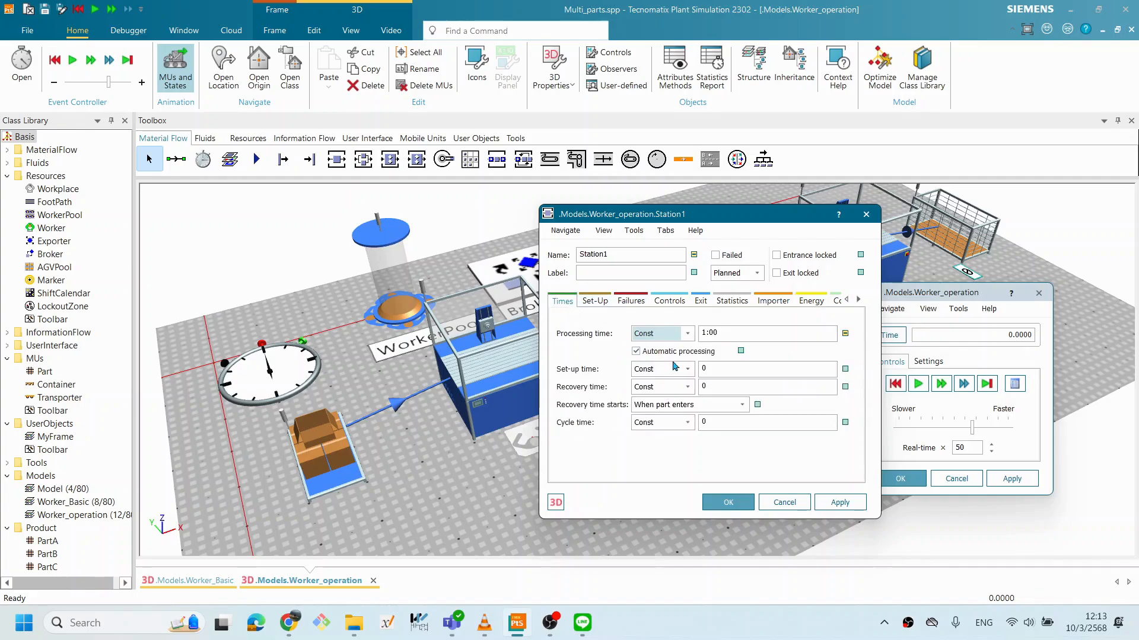
click(733, 369)
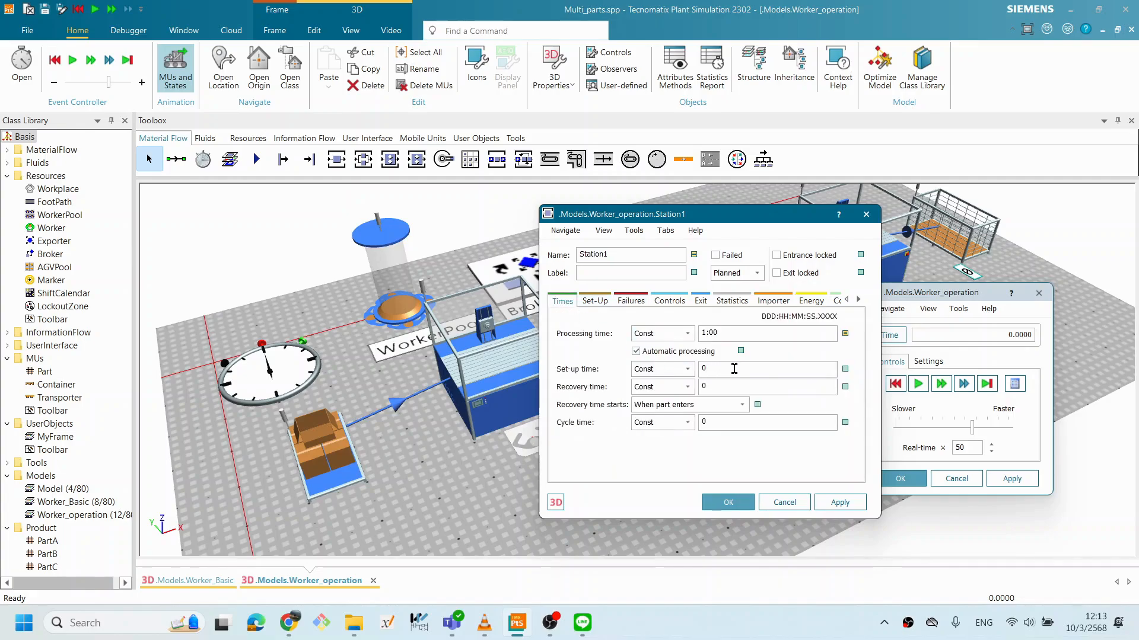
drag(736, 369, 691, 372)
click(840, 503)
click(738, 369)
drag(707, 212, 290, 338)
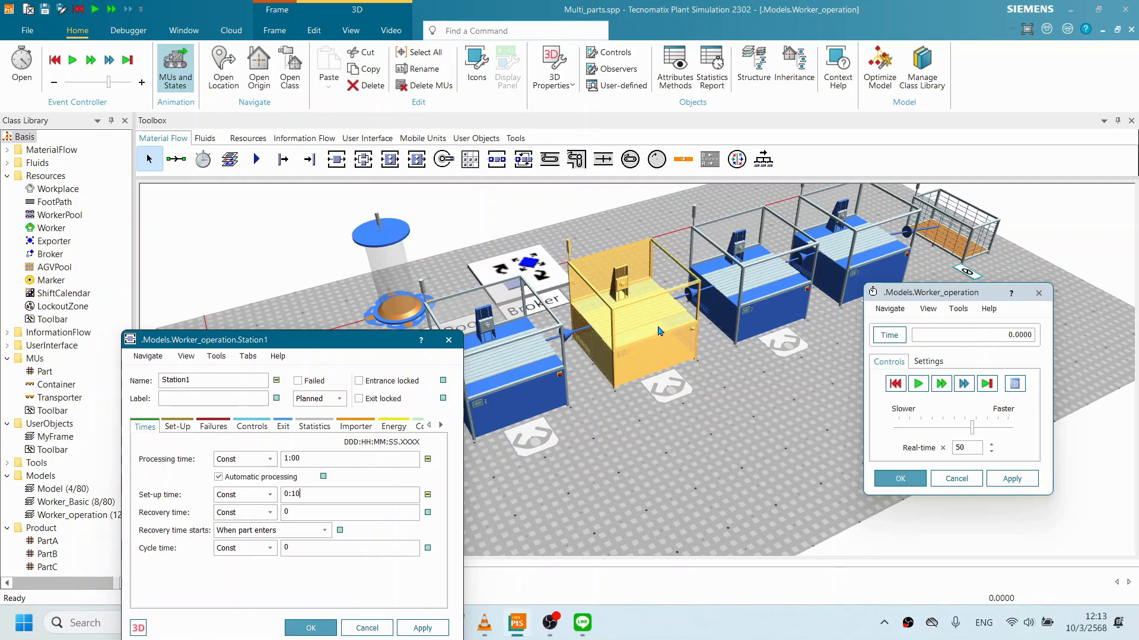
drag(327, 345, 699, 247)
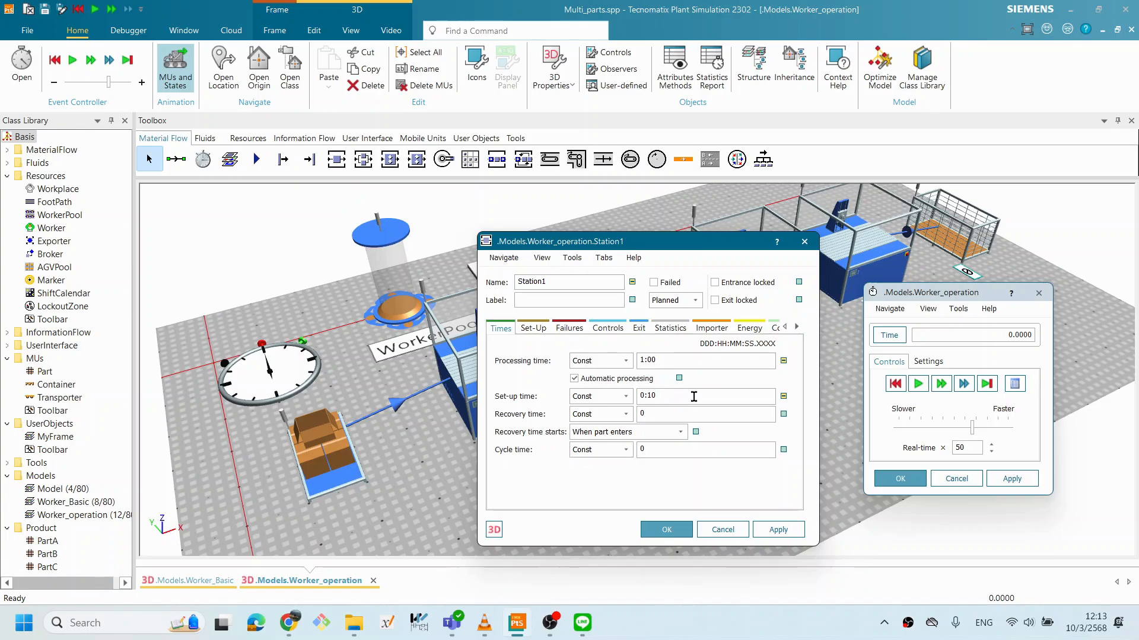
Step: Enable set-up after 1 part, before the next part, for Station1, apply the change, and close its settings
click(533, 330)
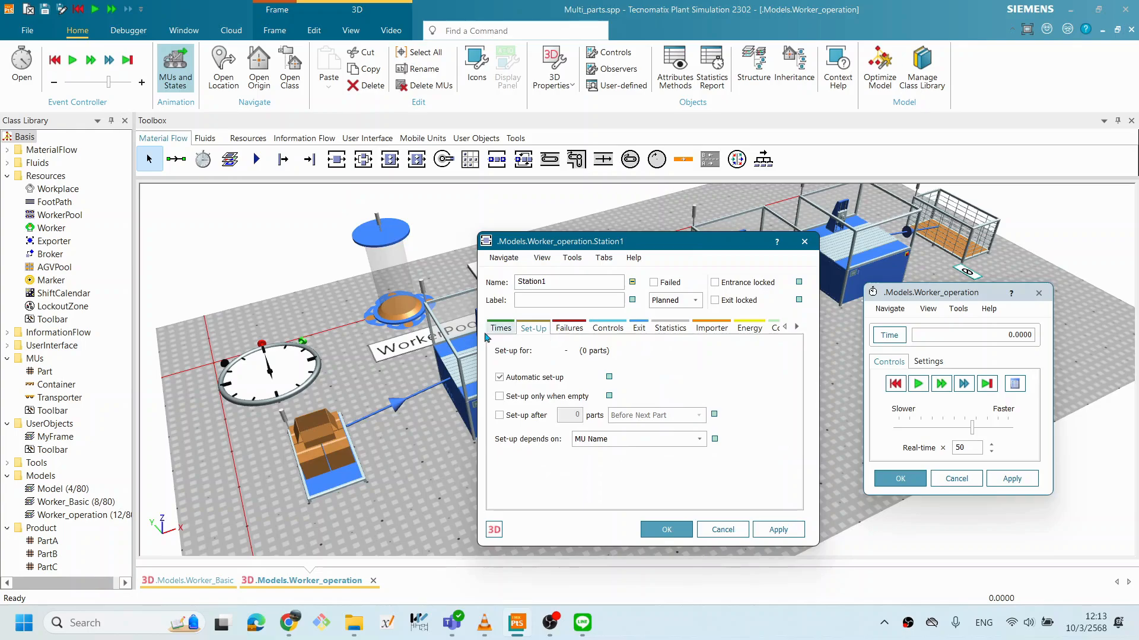
click(499, 415)
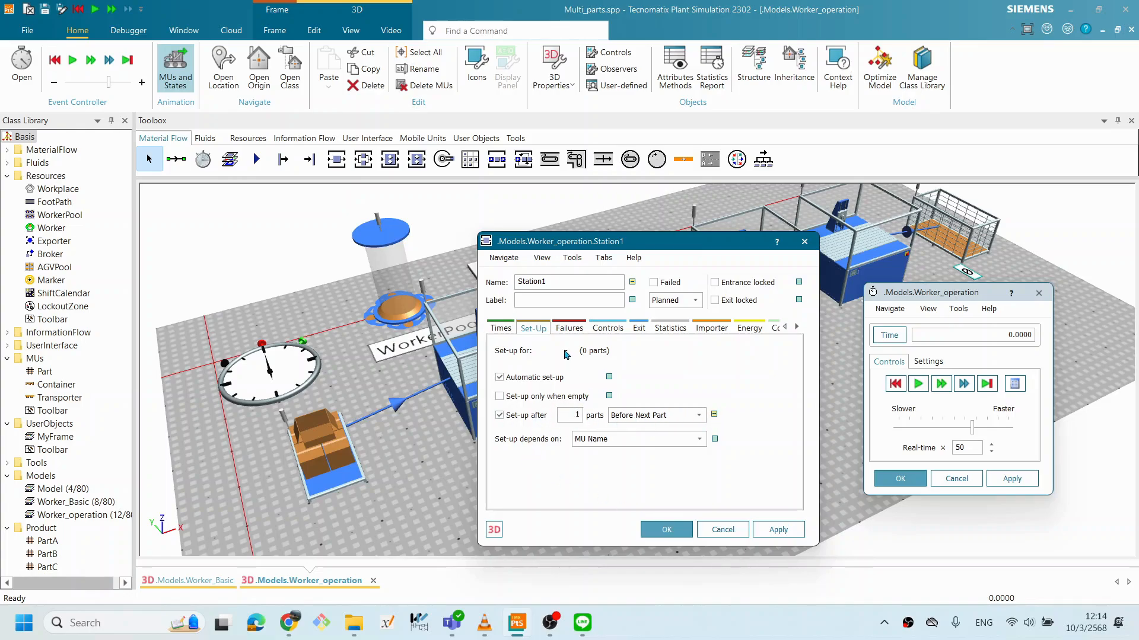
click(788, 530)
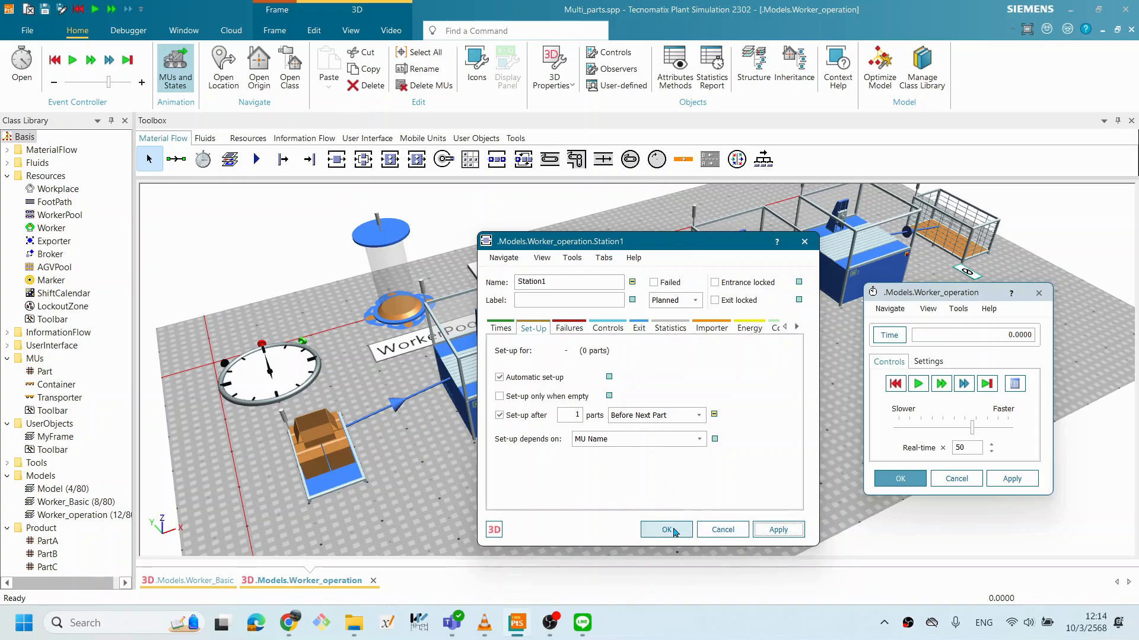
click(500, 330)
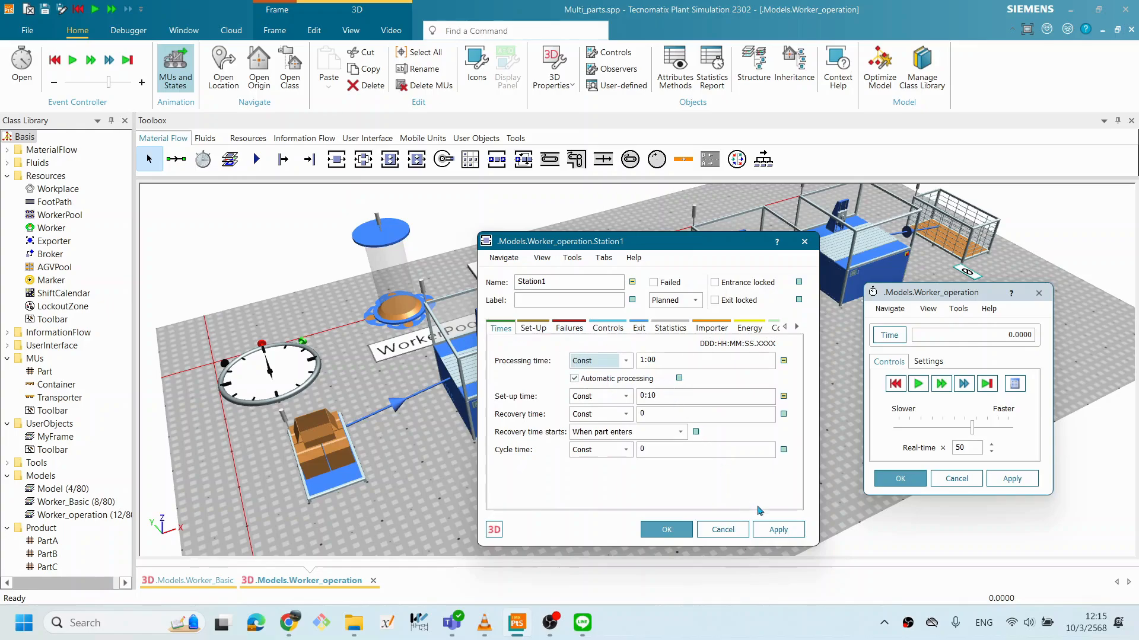
click(776, 530)
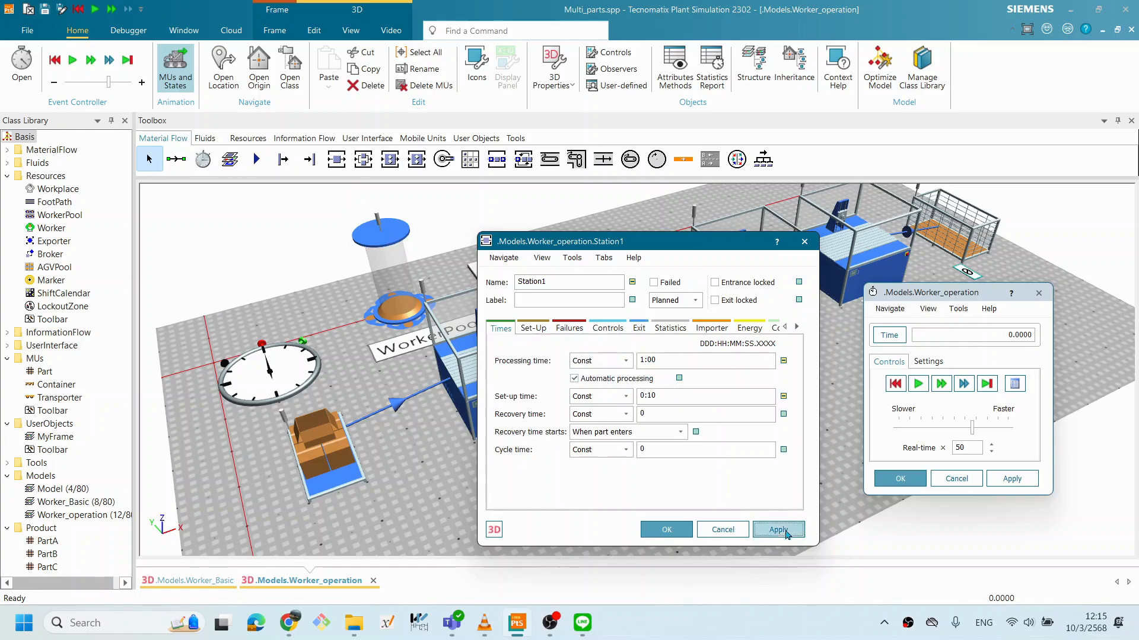
click(724, 529)
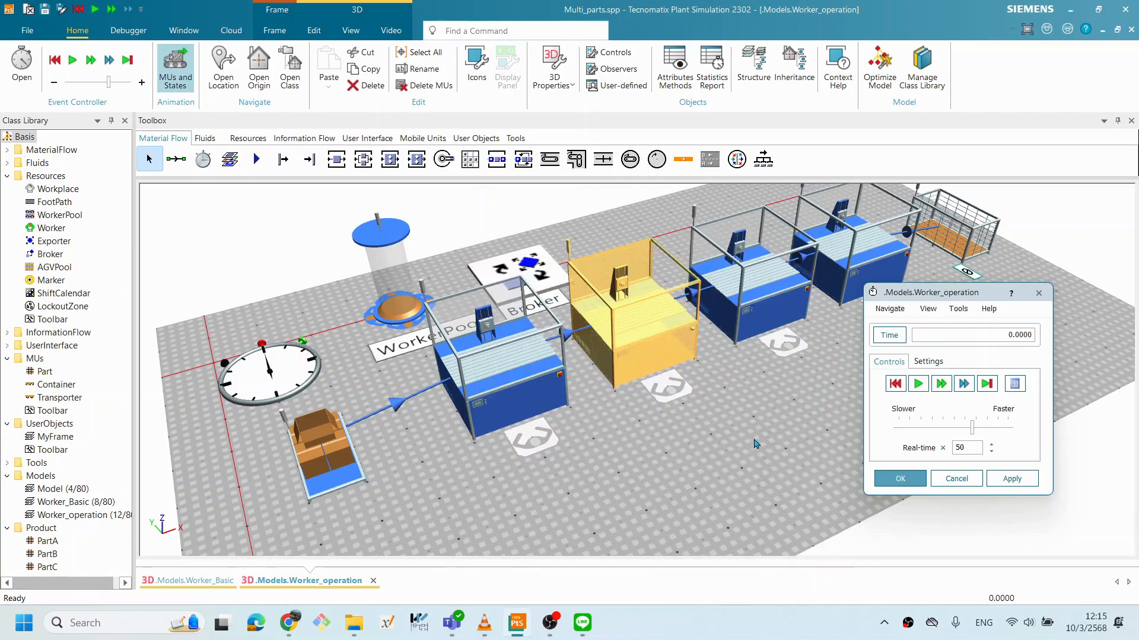
Step: Reset and run the simulation, slowing it down to a real-time factor of 0.7
click(896, 384)
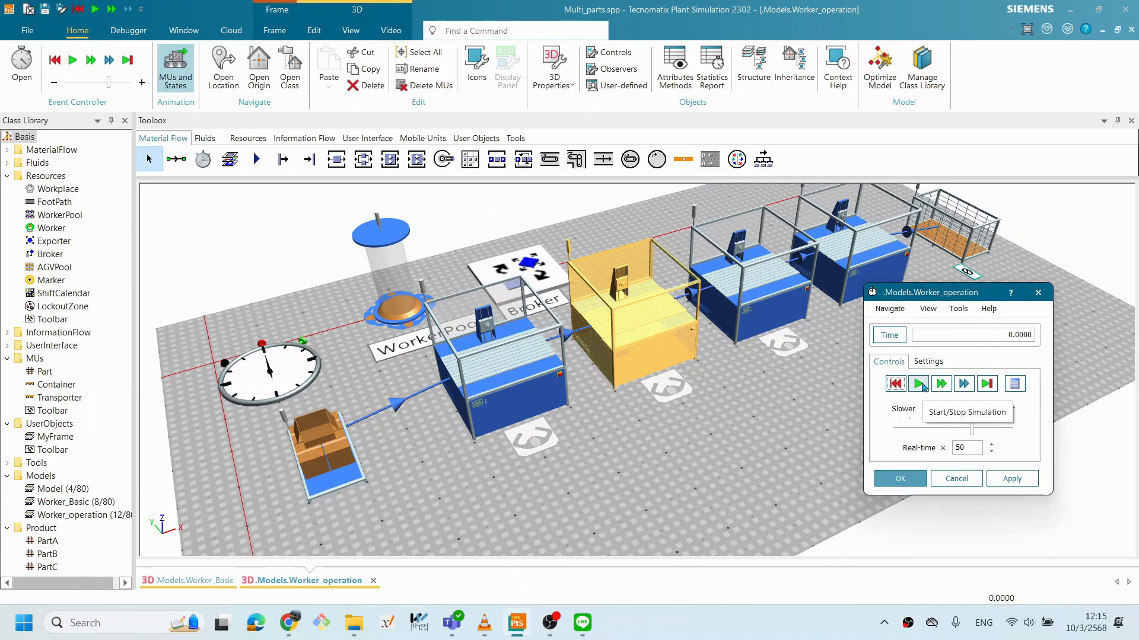
click(923, 387)
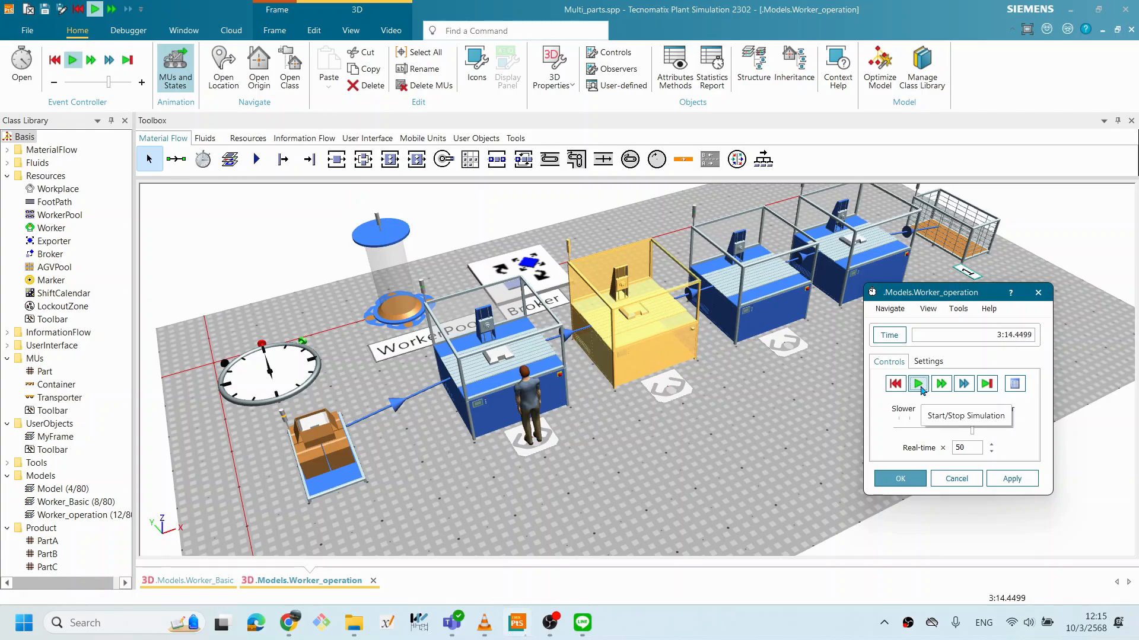
click(718, 470)
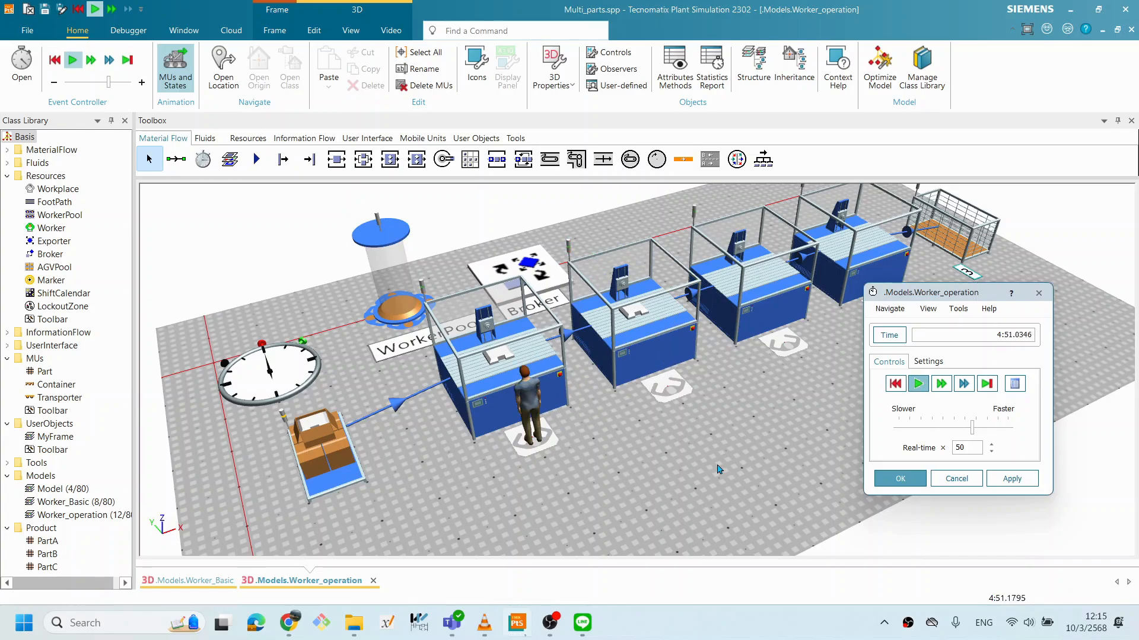
drag(971, 427, 906, 434)
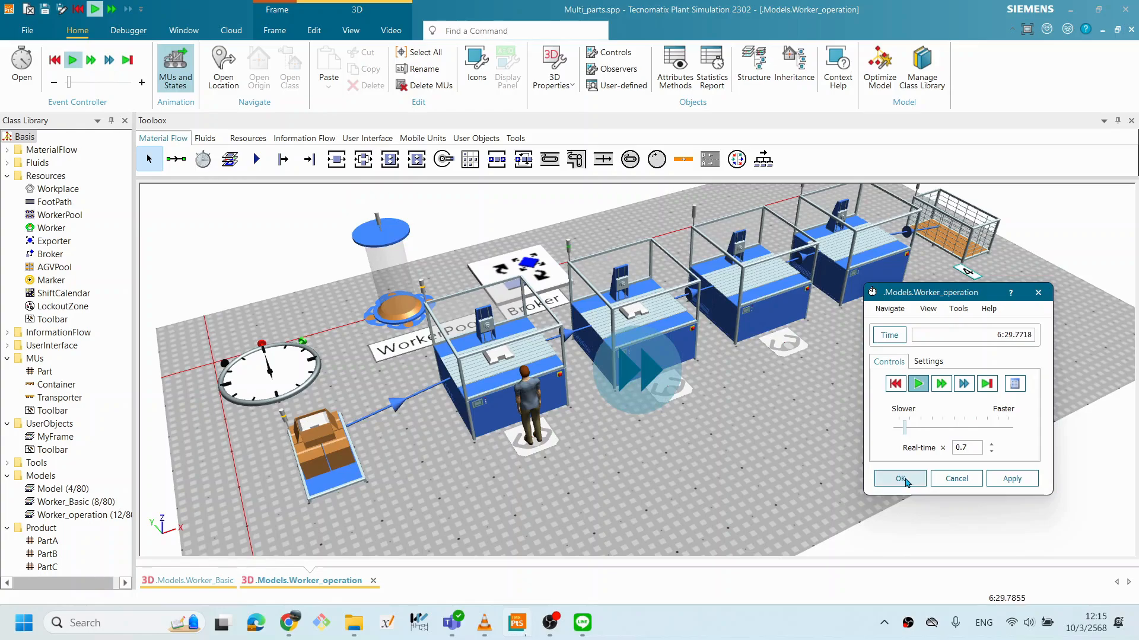
Step: Rerun the simulation from the start, examine the worker's activity and movement between the first two stations, and reset it
click(894, 385)
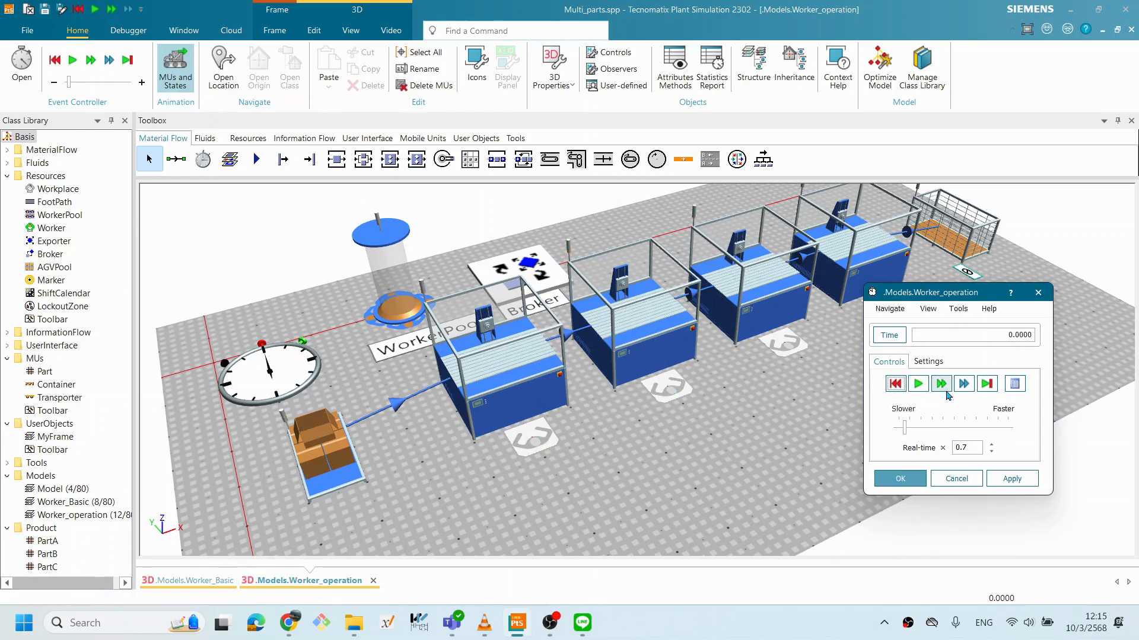
click(918, 384)
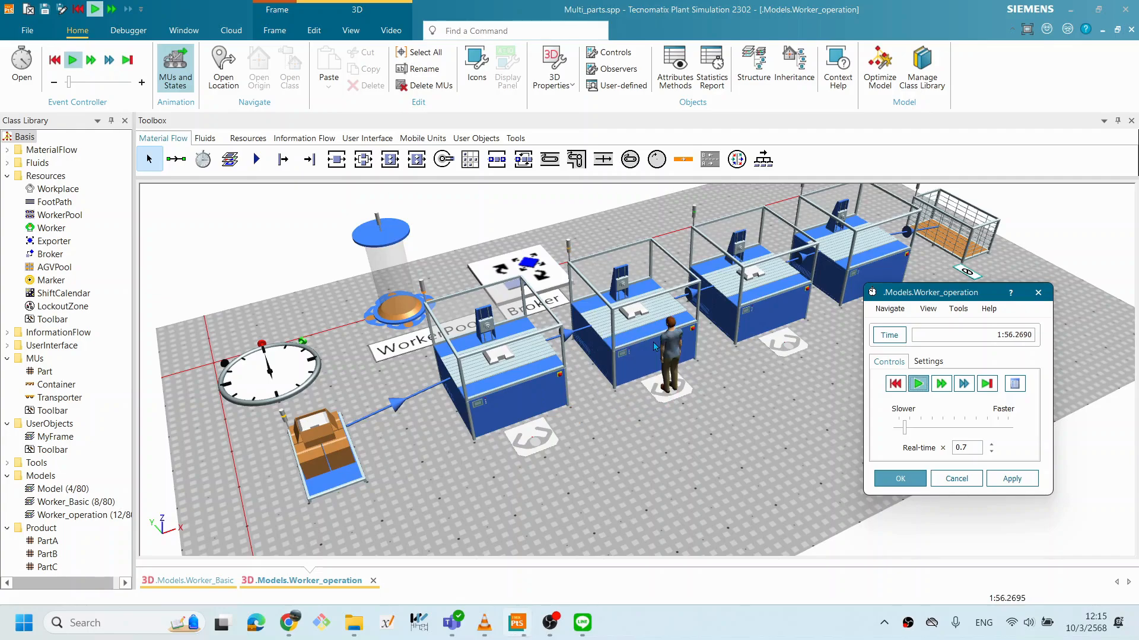
mouse_move(676, 368)
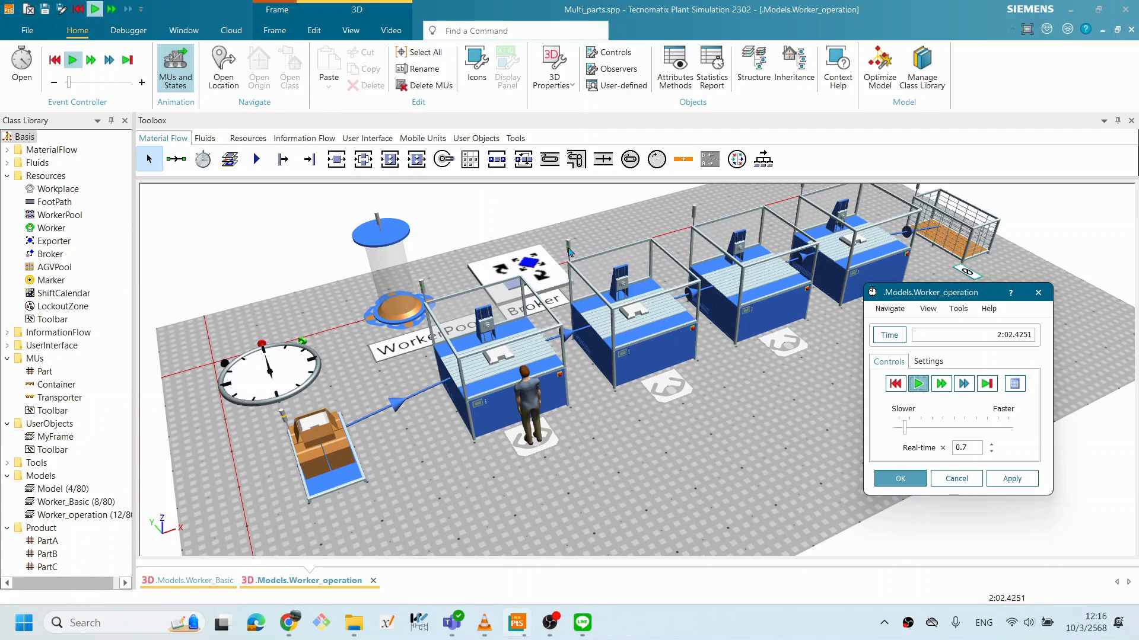
mouse_move(568, 251)
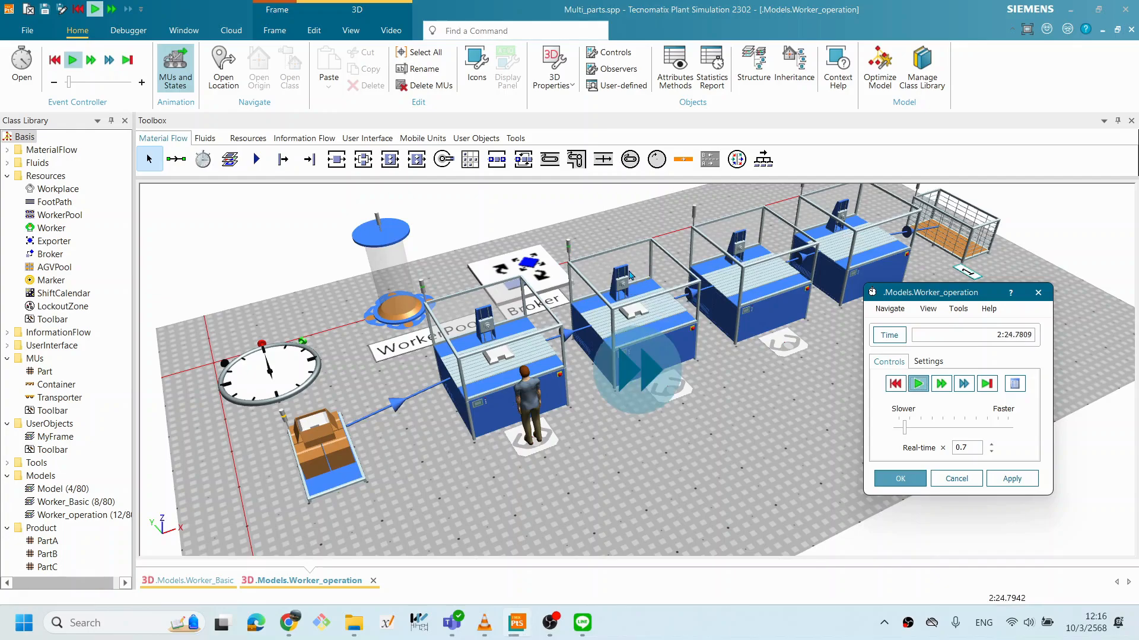
mouse_move(685, 329)
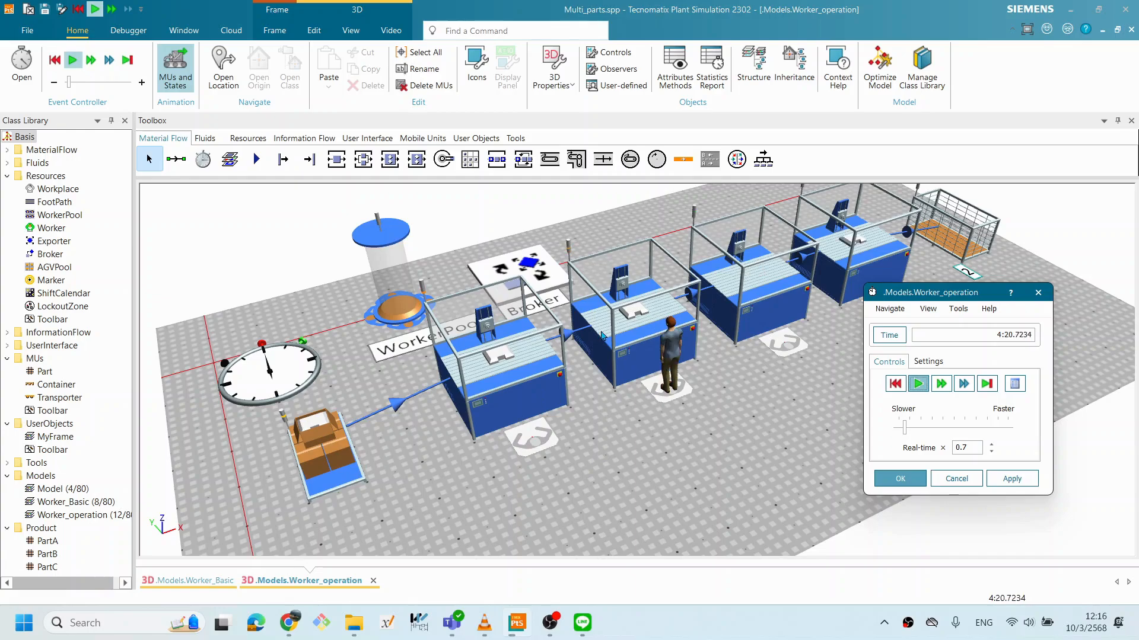
drag(602, 337, 543, 311)
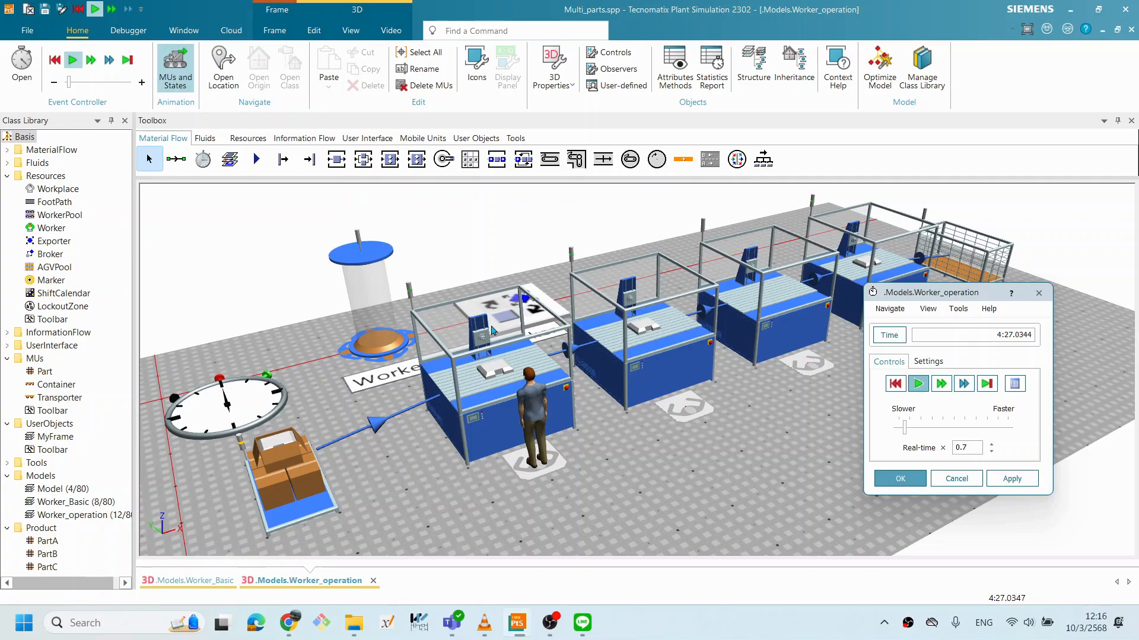
mouse_move(530, 404)
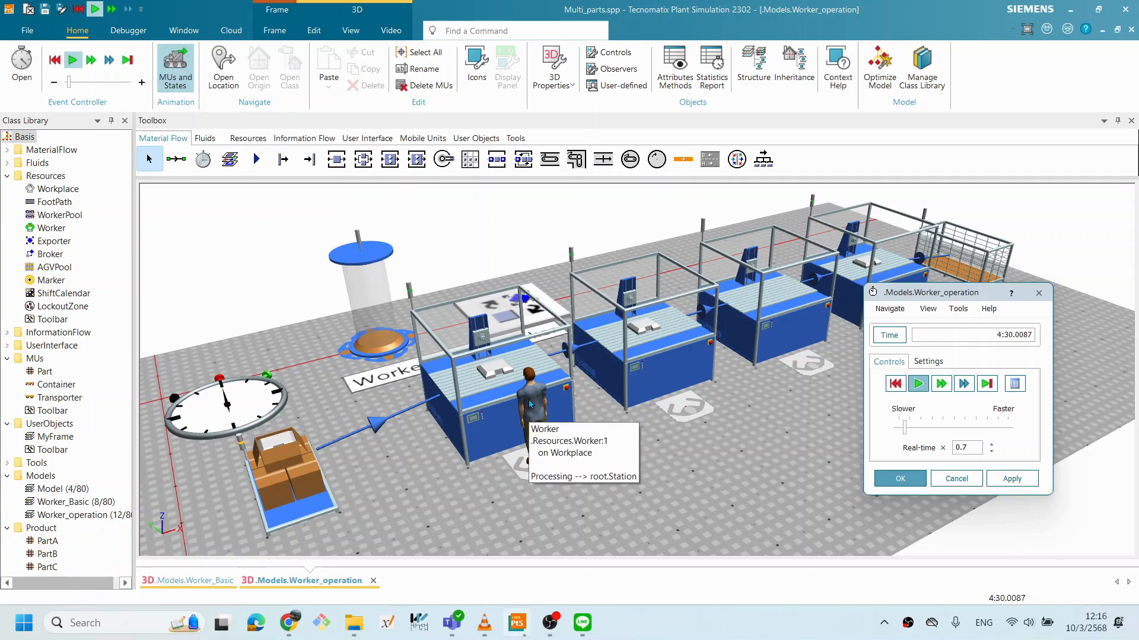
key(ctrl+F5)
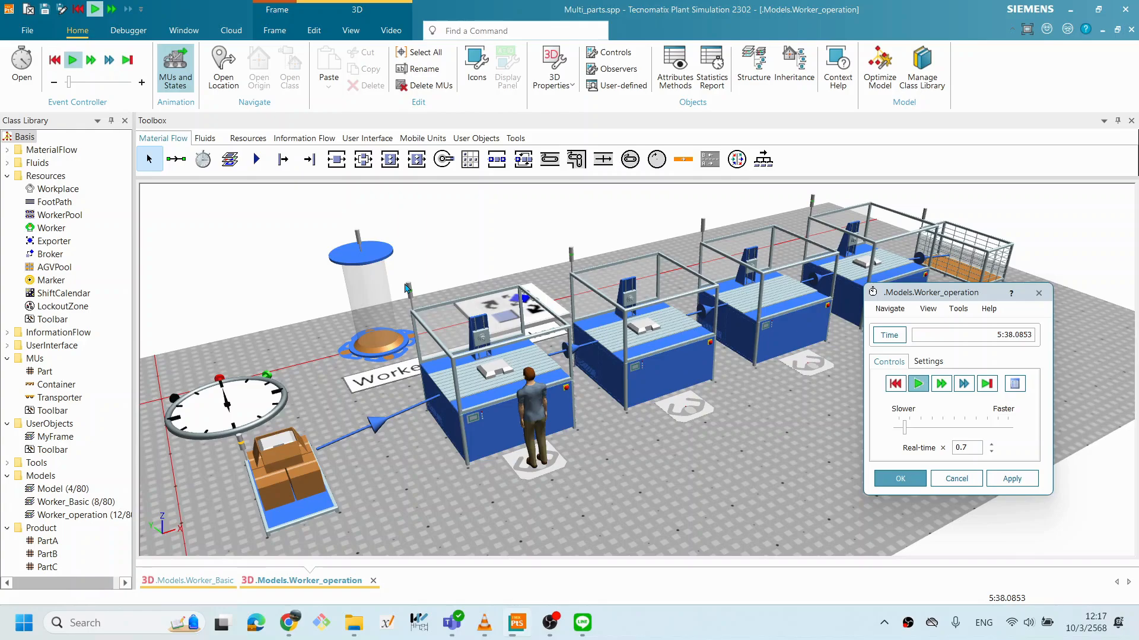
mouse_move(519, 447)
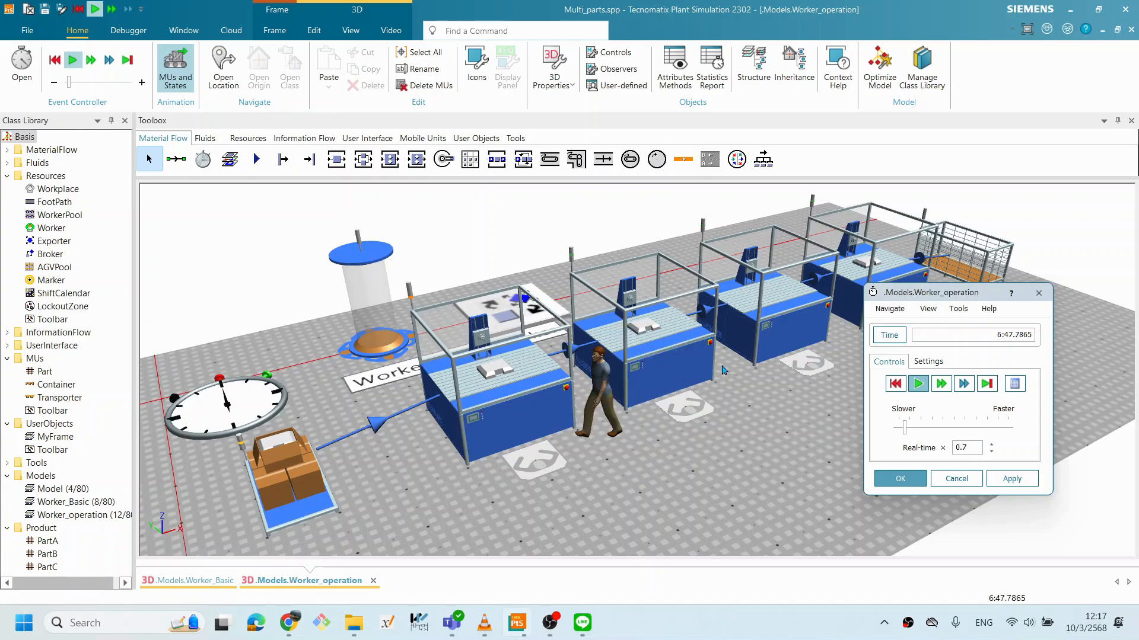
click(895, 384)
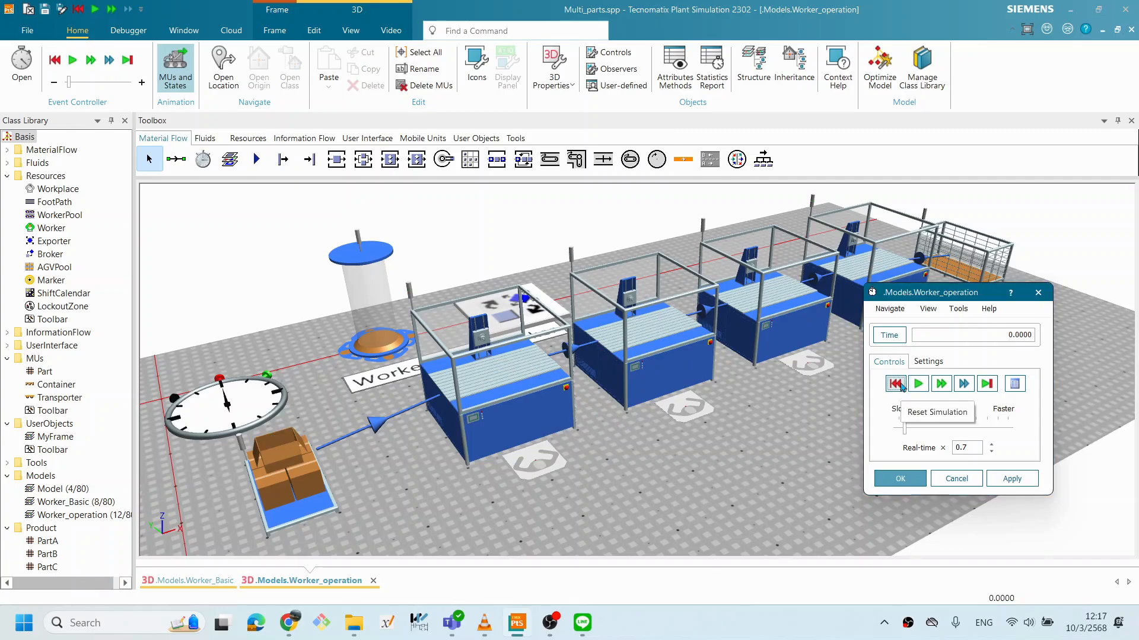
Step: Open the third station's (Station11) failure settings and create a new failure
drag(901, 292, 945, 266)
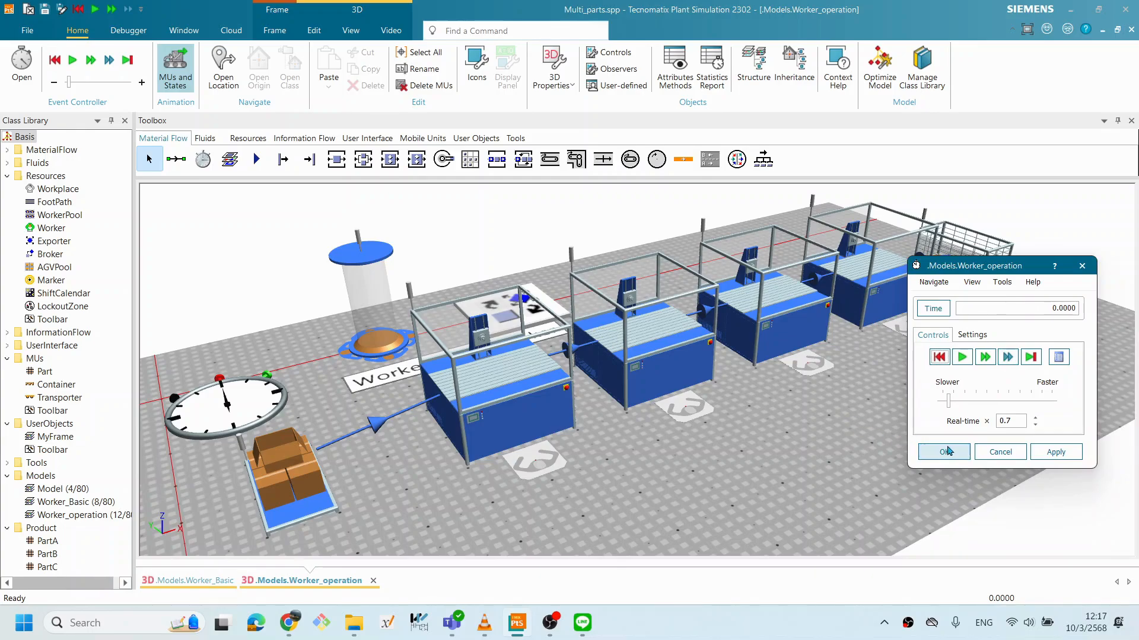
click(762, 427)
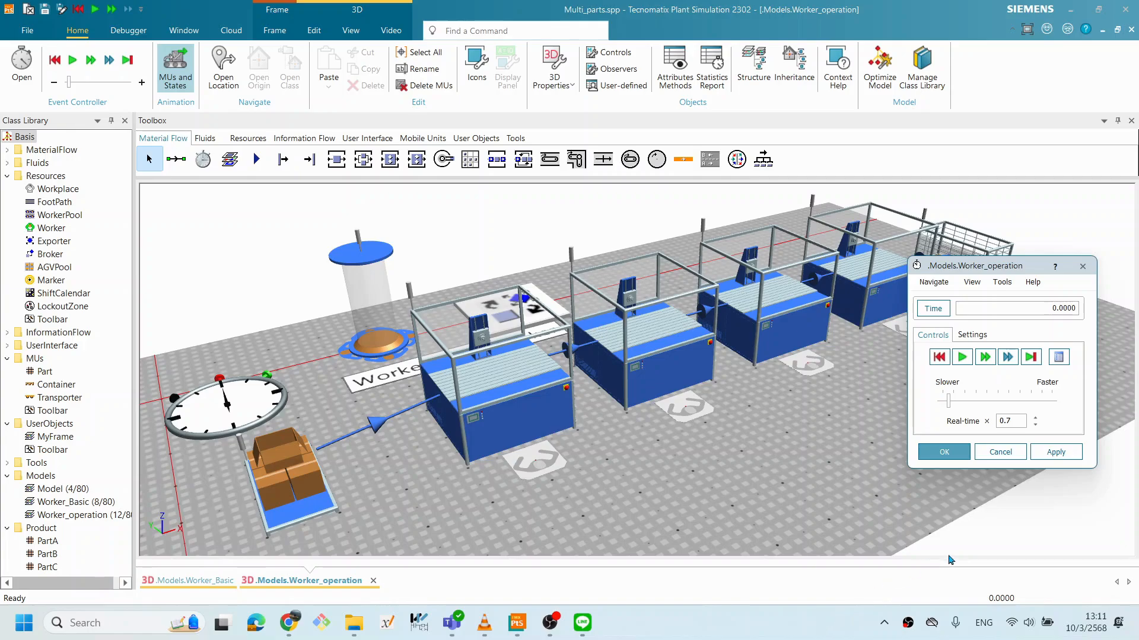
click(752, 325)
double_click(752, 325)
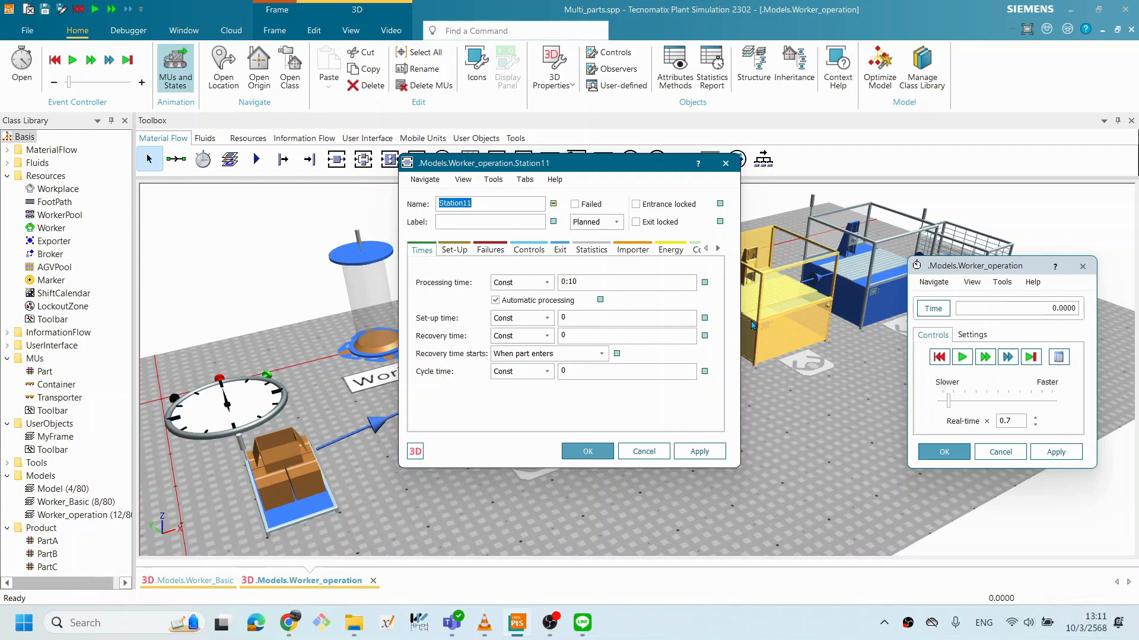
drag(610, 166, 569, 170)
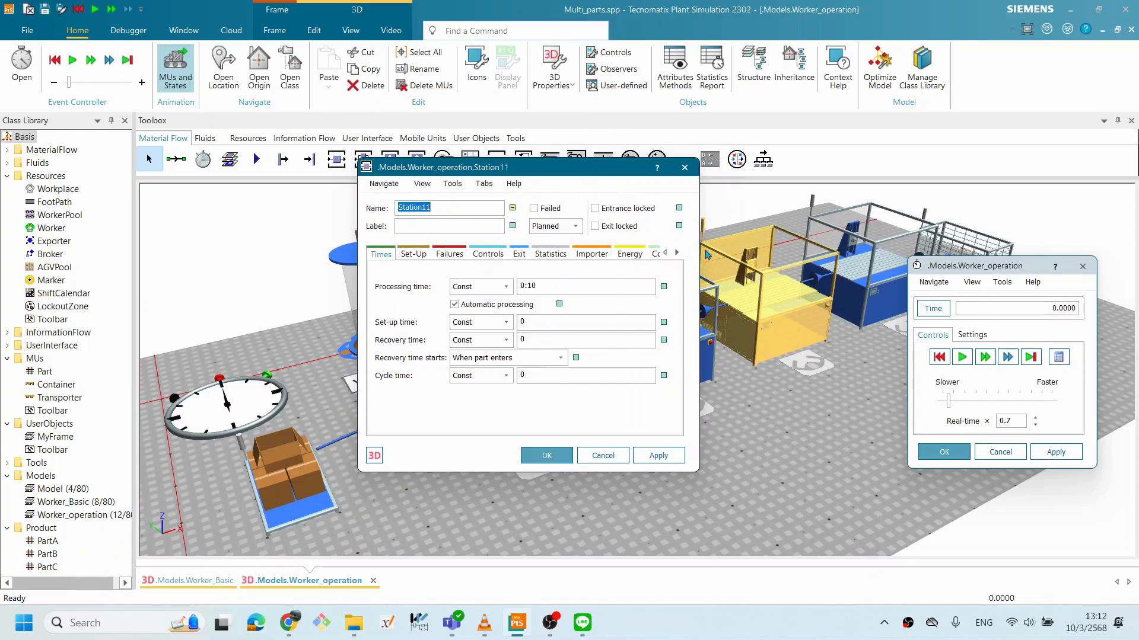
drag(570, 169, 626, 225)
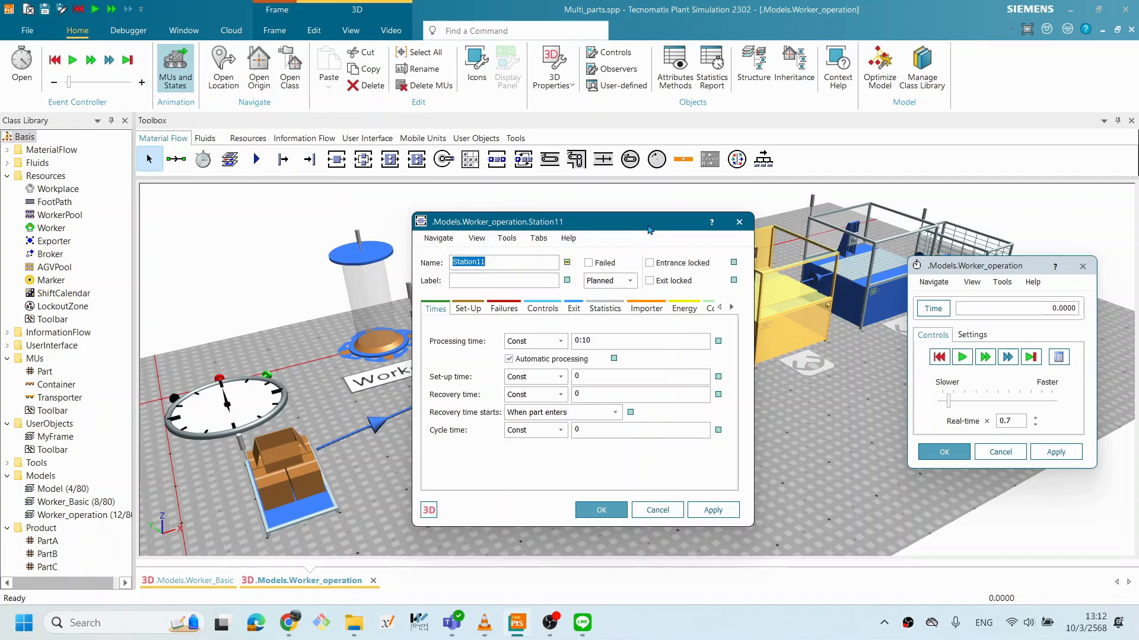
drag(648, 229, 604, 217)
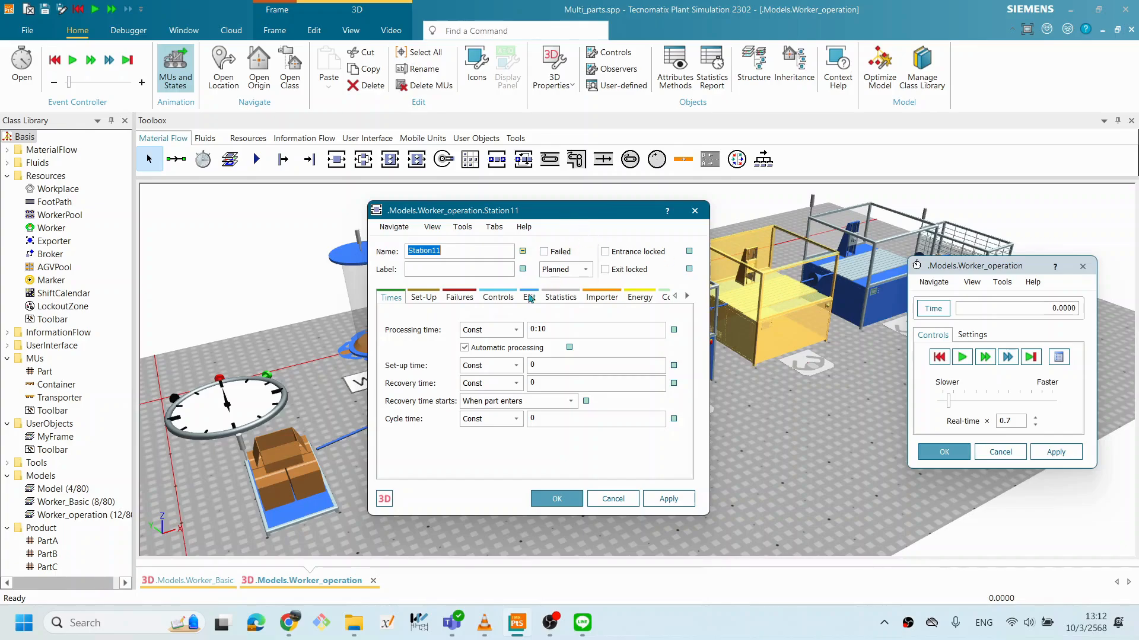
click(460, 297)
drag(545, 211, 502, 199)
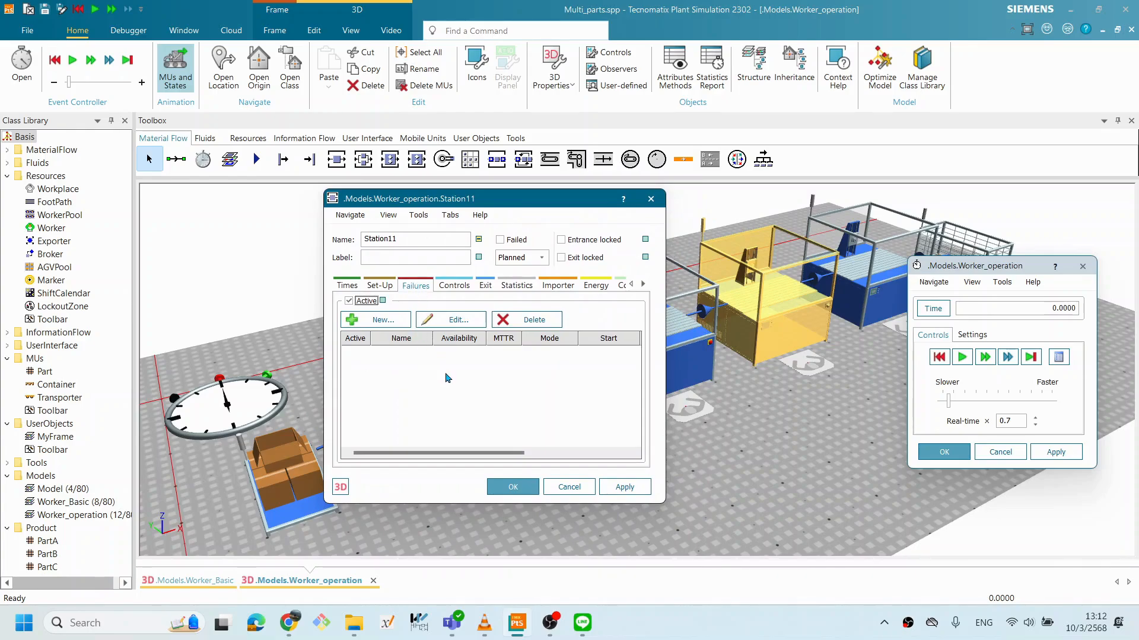
click(377, 320)
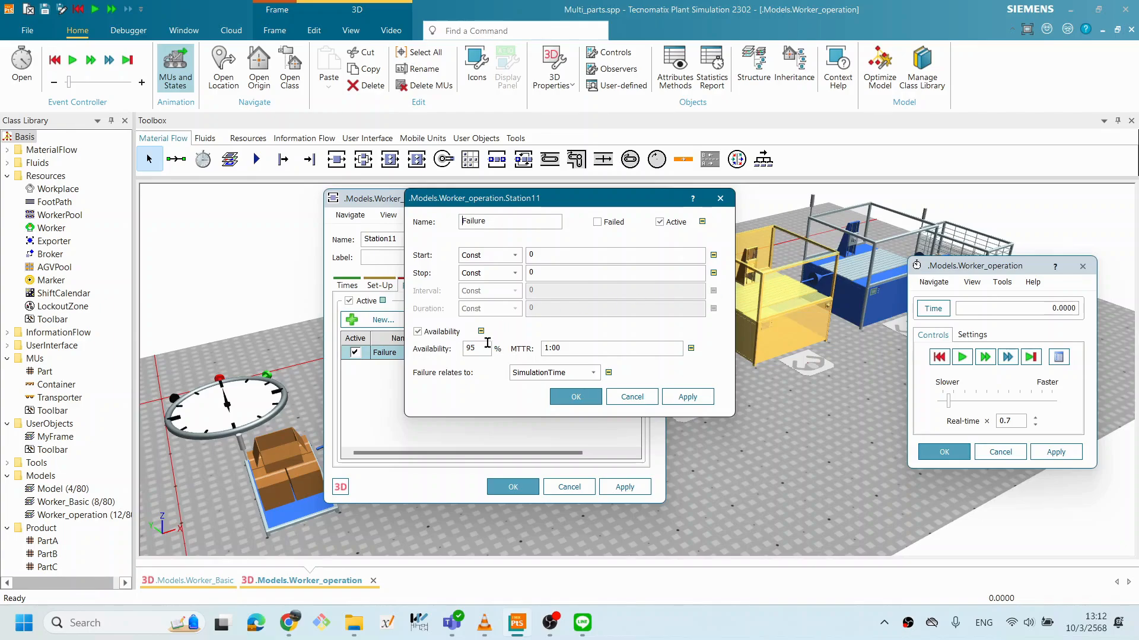
Step: Set the new failure's availability to 50%, accept it, and close Station11's settings
drag(486, 349, 450, 354)
text(50)
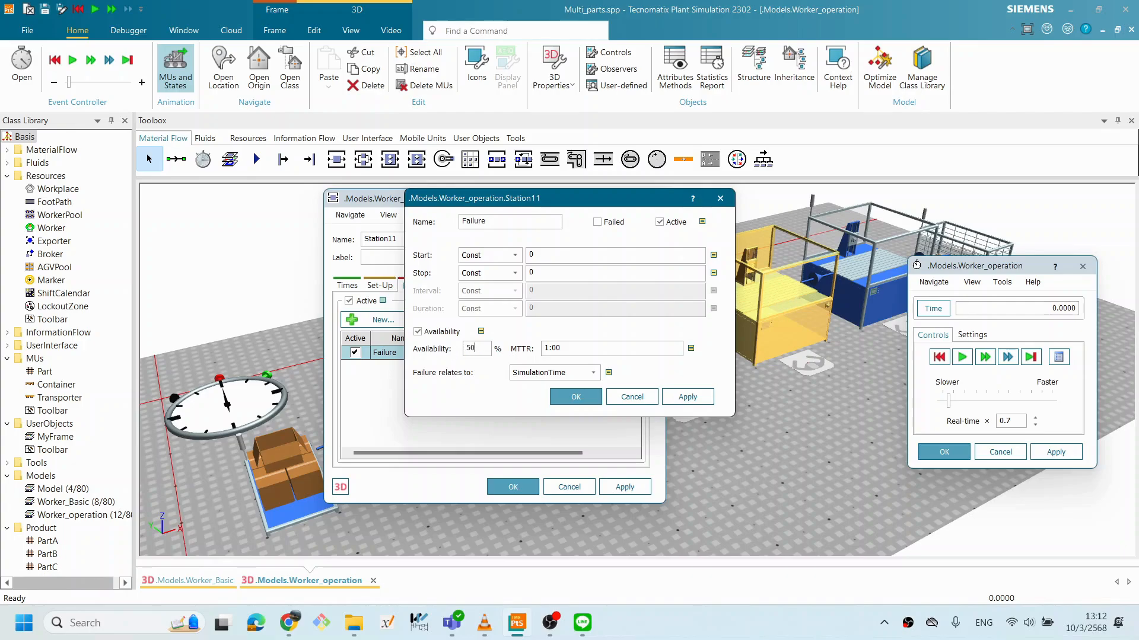
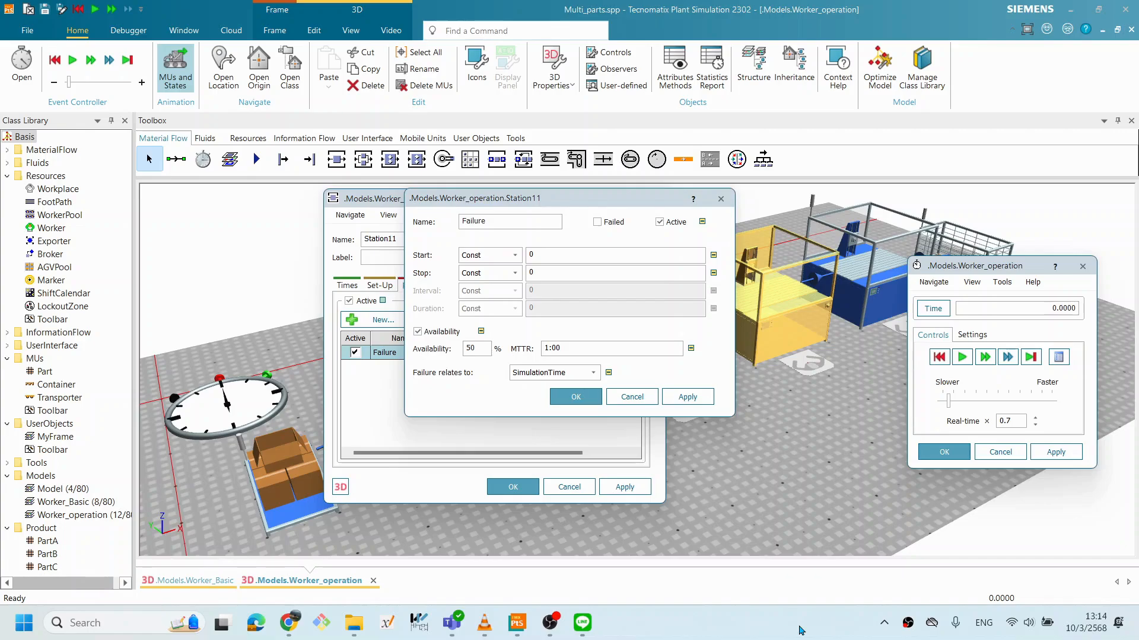
click(580, 398)
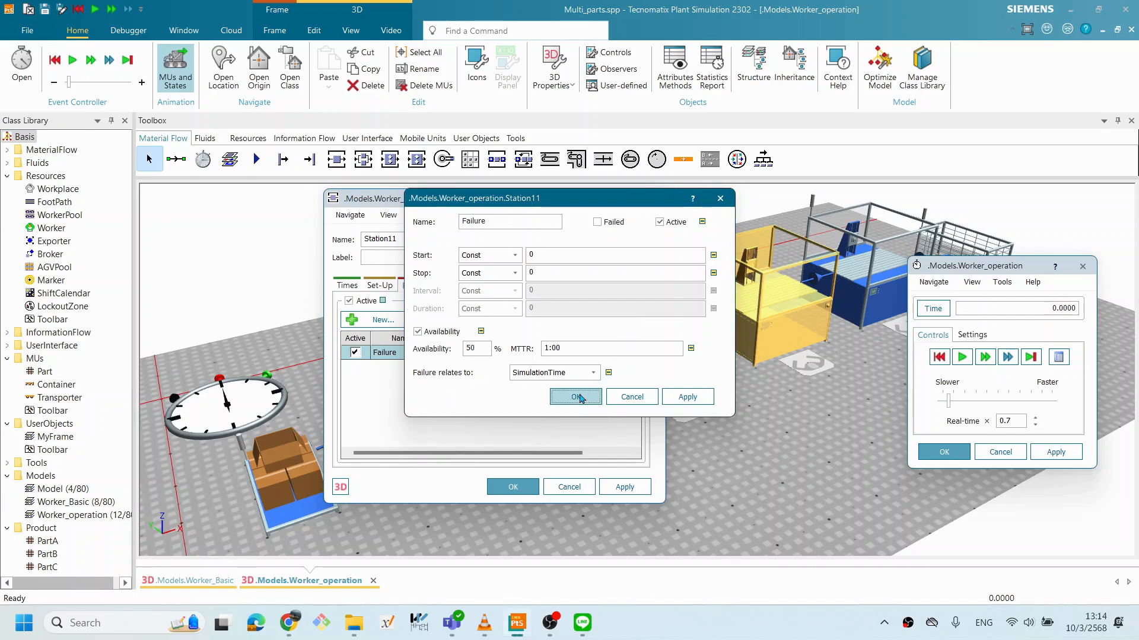
click(579, 398)
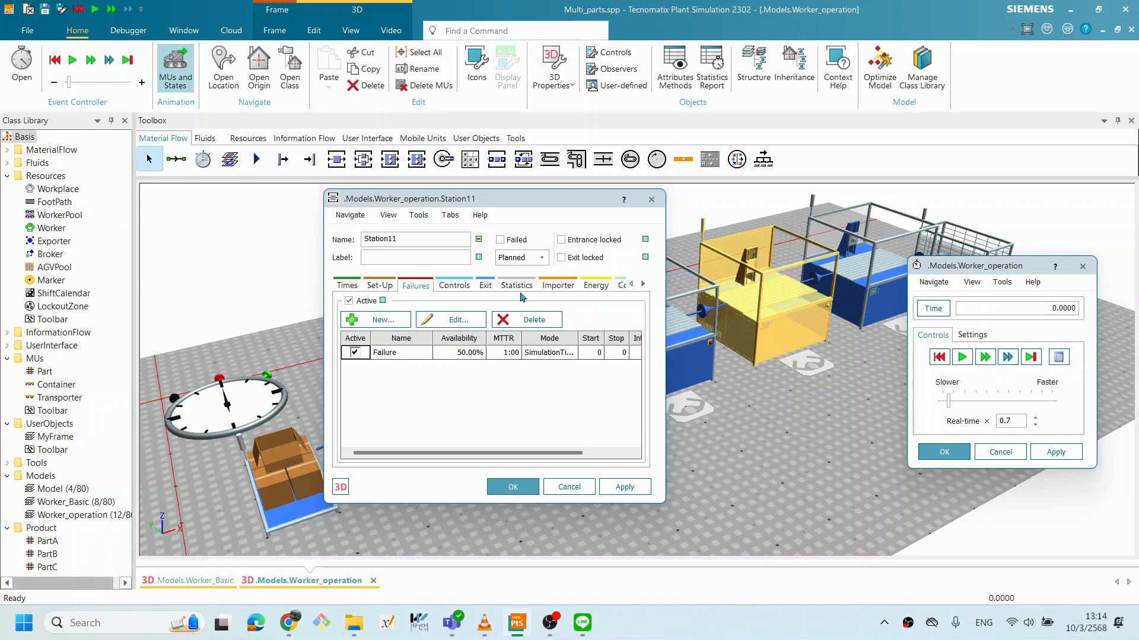
click(345, 287)
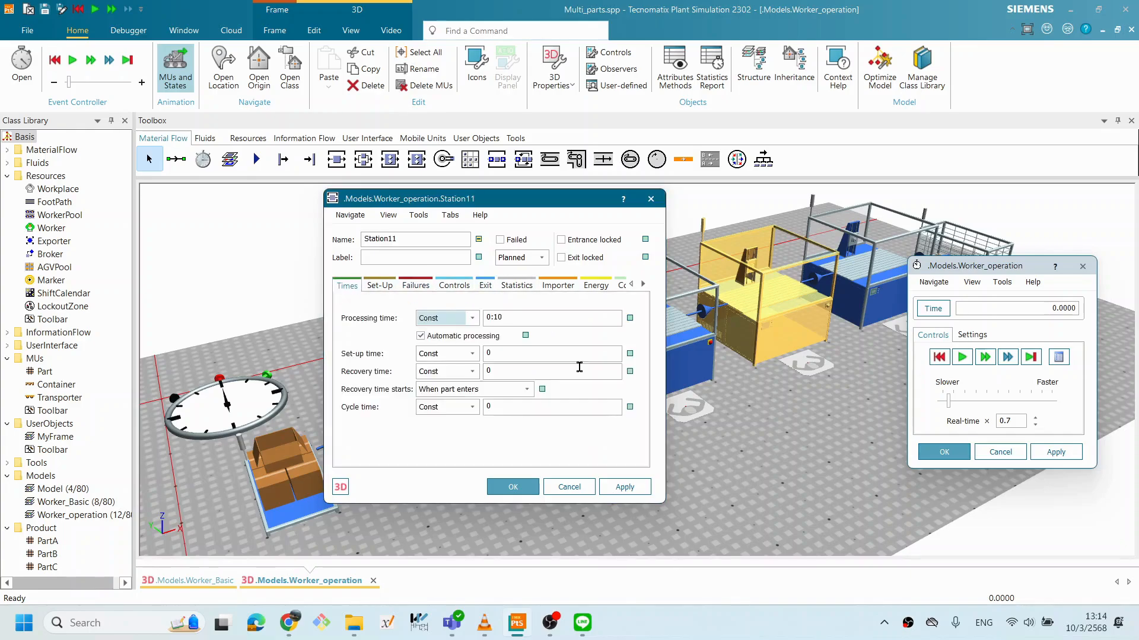
click(520, 487)
click(732, 502)
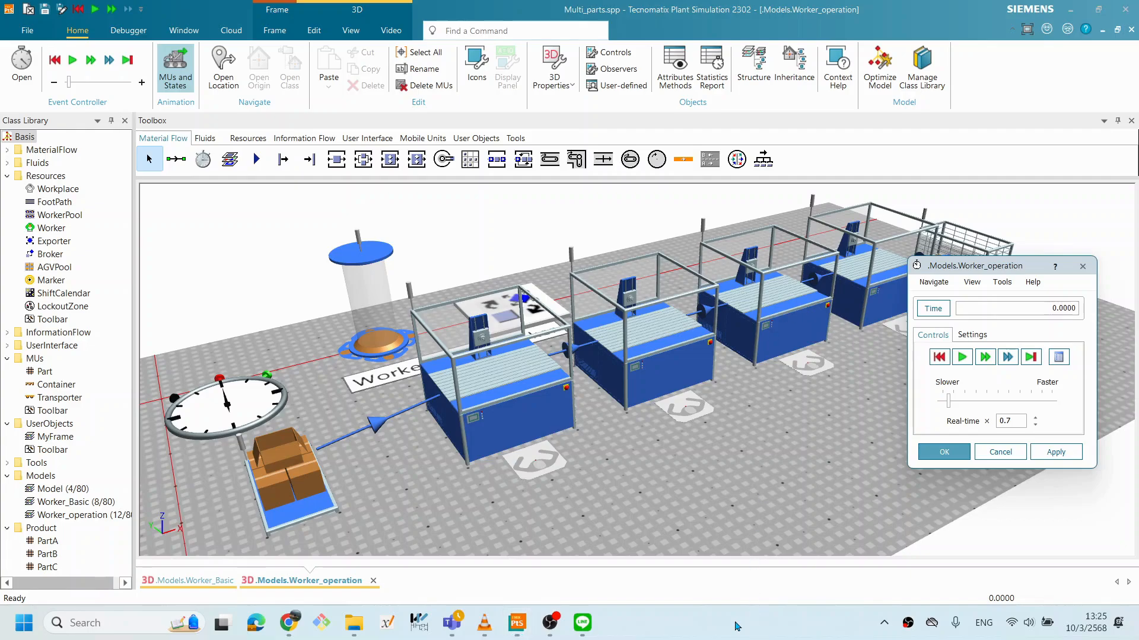
Step: Run the simulation, speed it up to a real-time factor of 29, continue without stopping when prompted, examine the third station, and reset
click(963, 360)
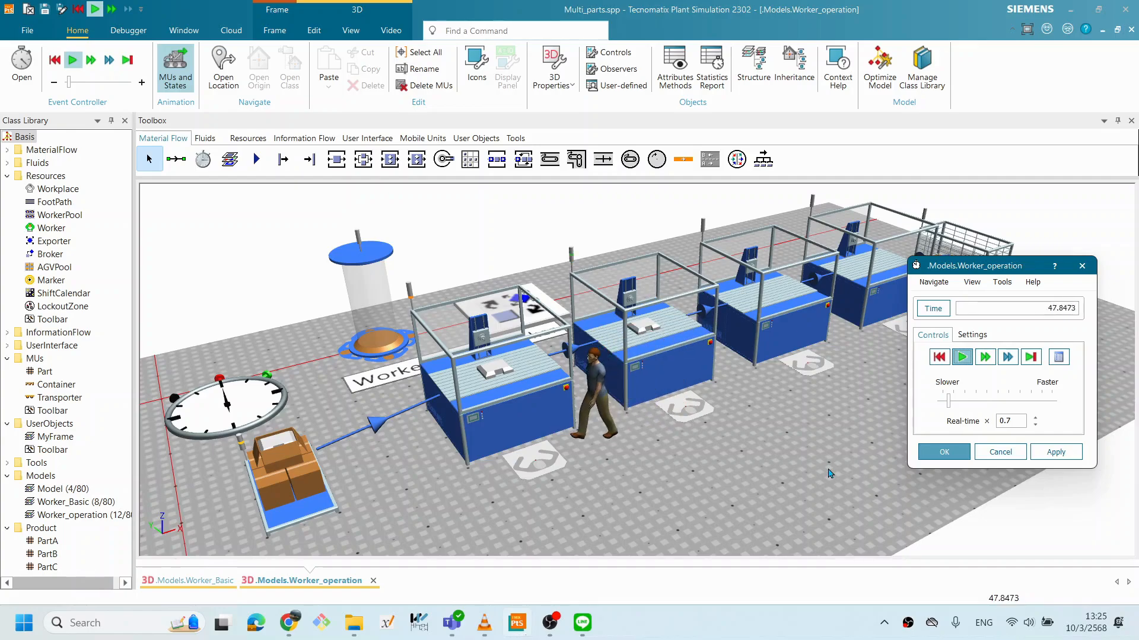
drag(948, 401, 992, 402)
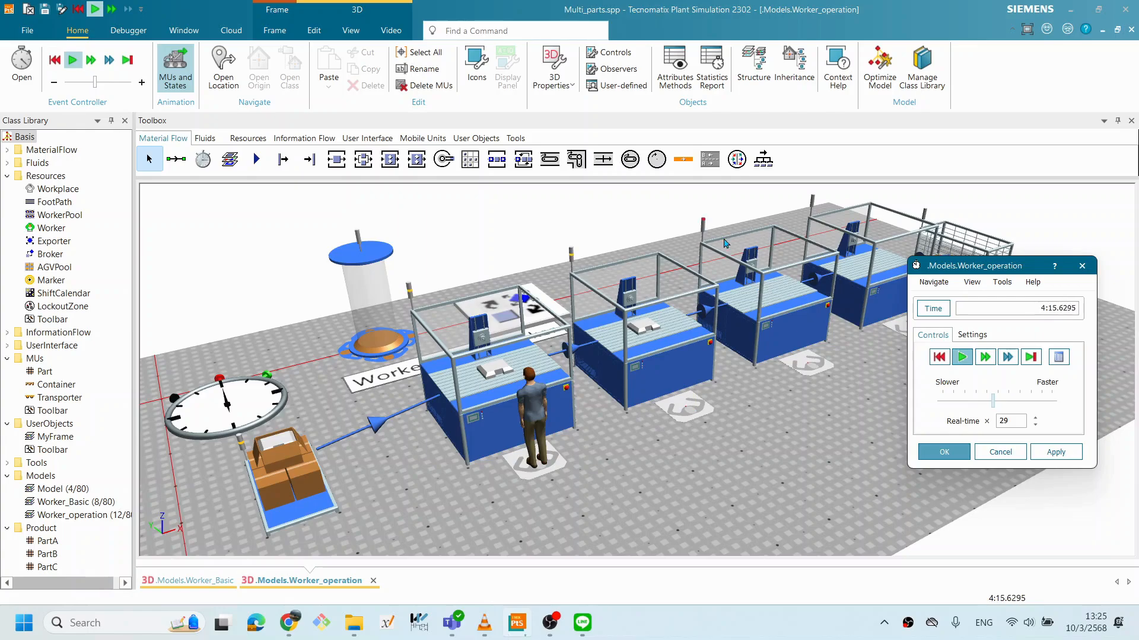
scroll(725, 243, up, 5)
click(733, 311)
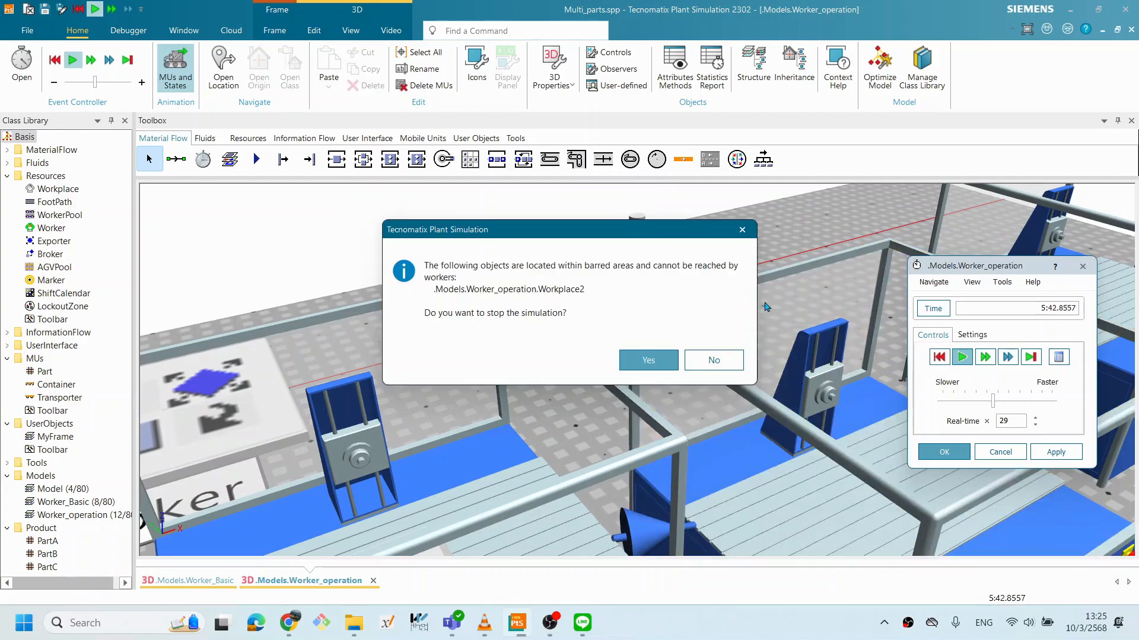
drag(674, 234, 522, 277)
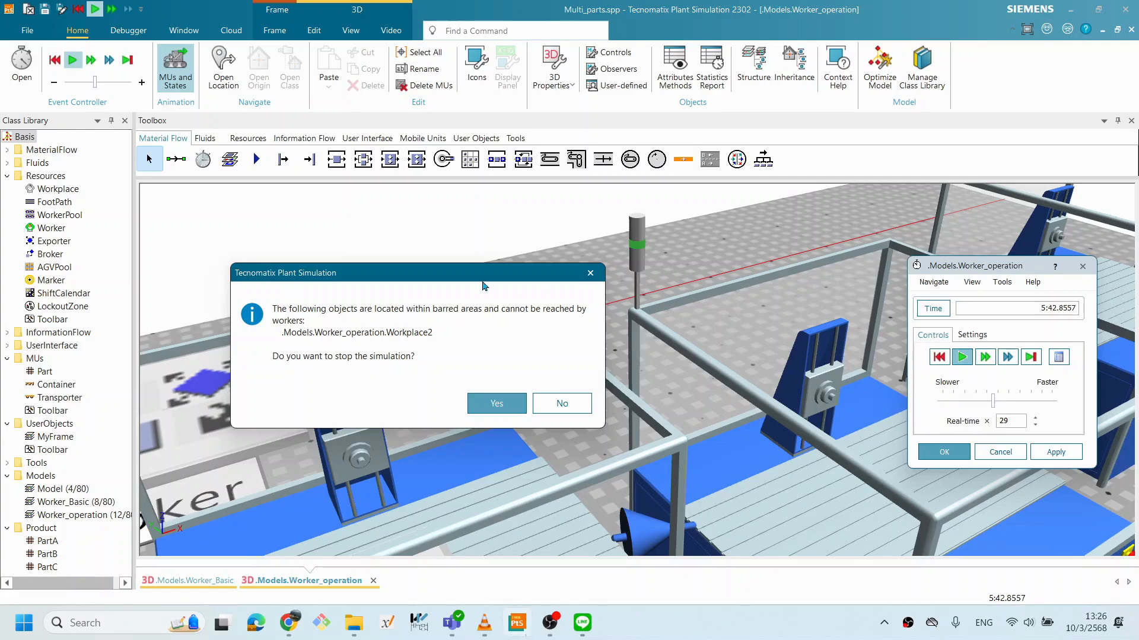
drag(485, 280, 494, 273)
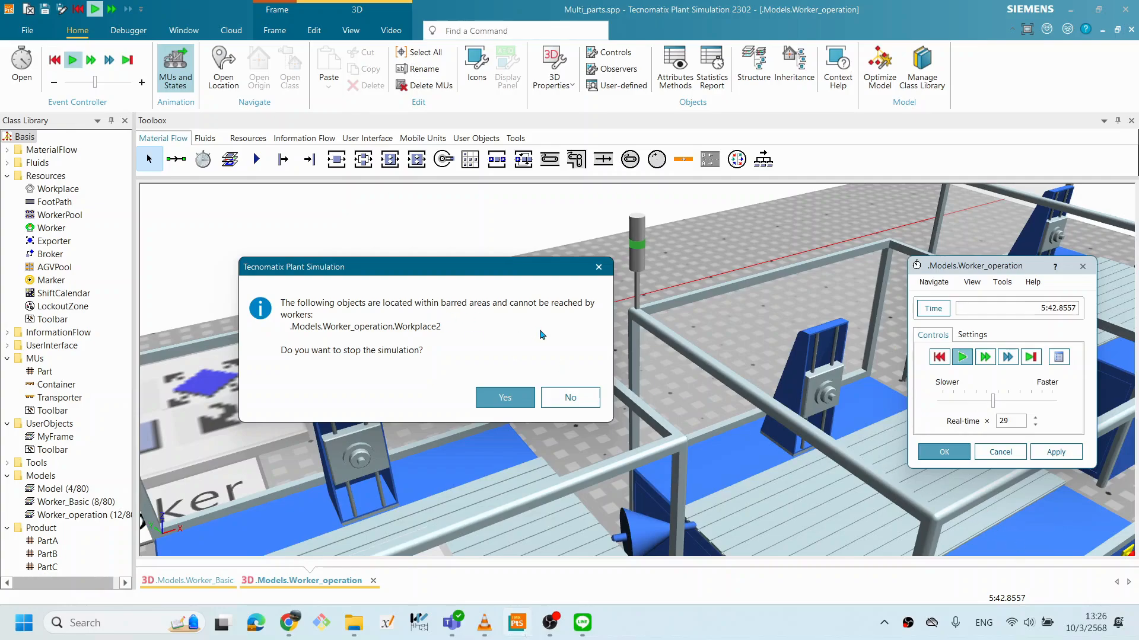
click(568, 398)
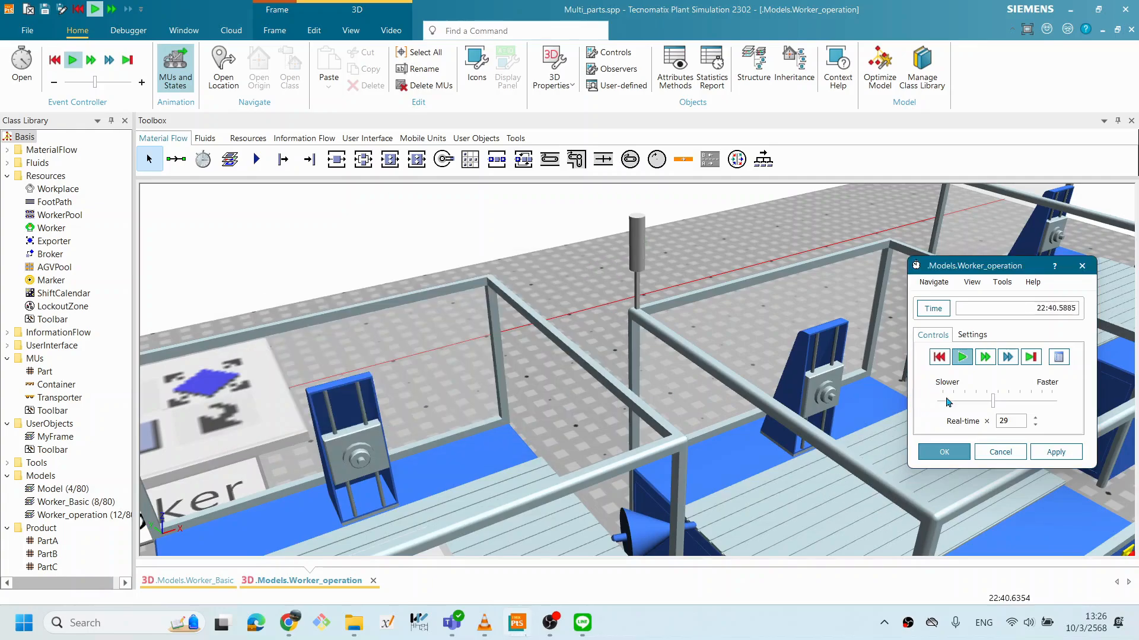
click(939, 357)
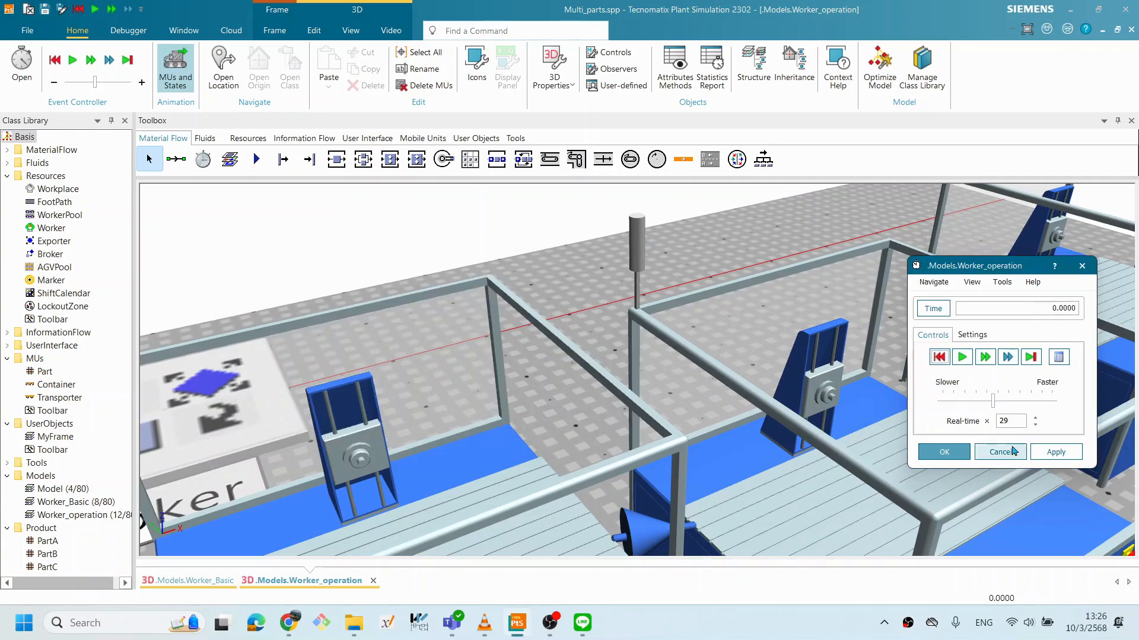
Step: Reopen the third station's (Station11) settings and check its list of failures
scroll(756, 297, down, 5)
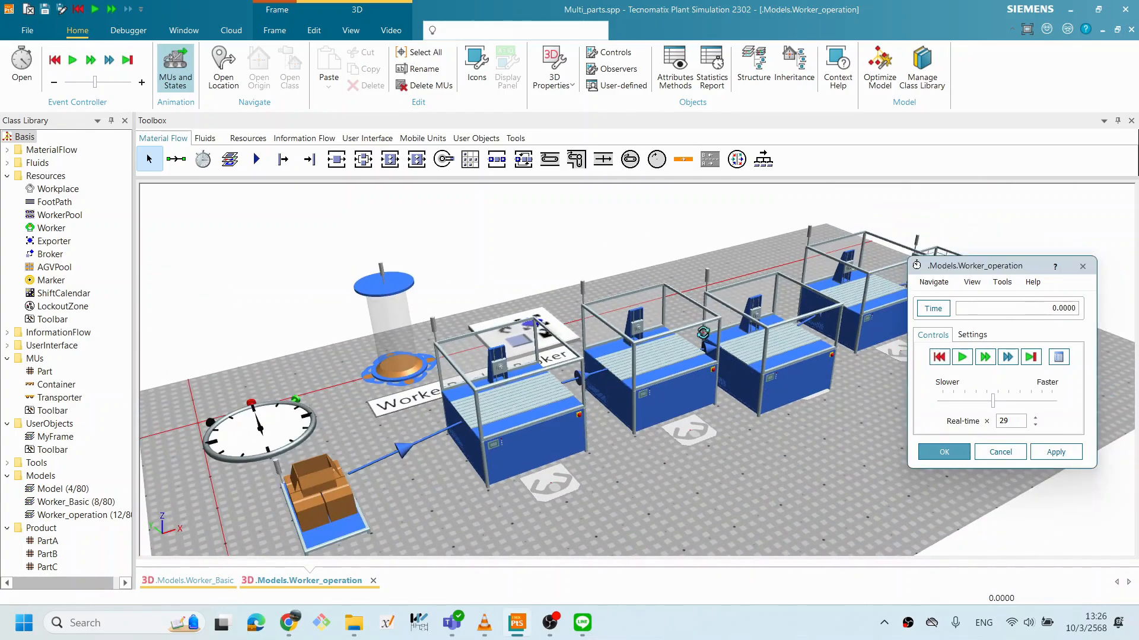
drag(736, 325, 681, 395)
drag(603, 377, 610, 327)
click(606, 423)
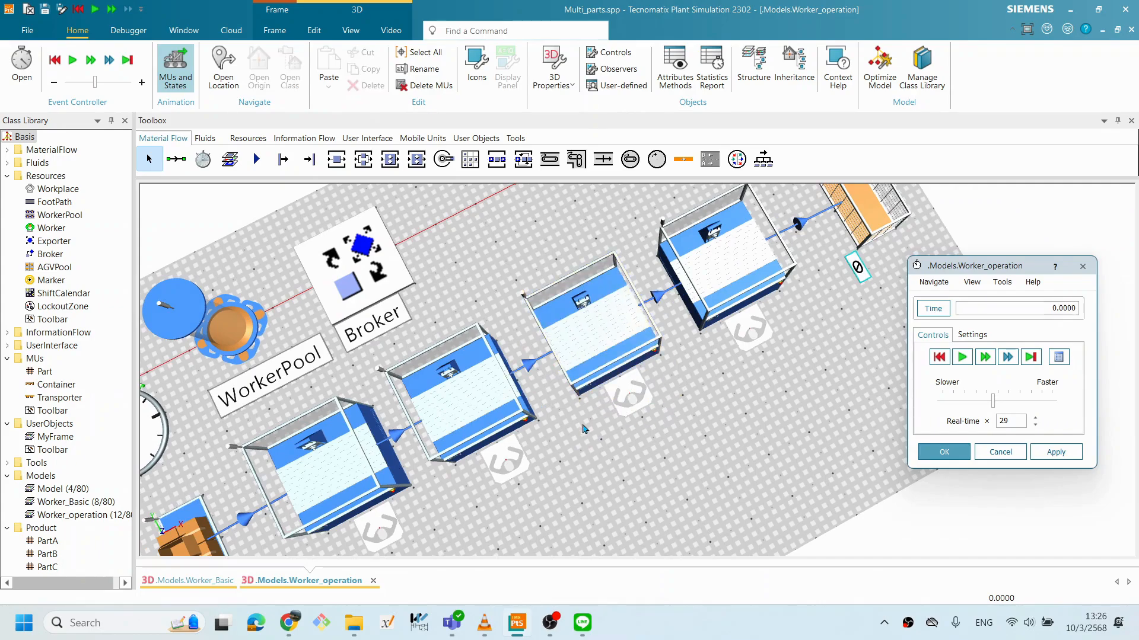
double_click(646, 388)
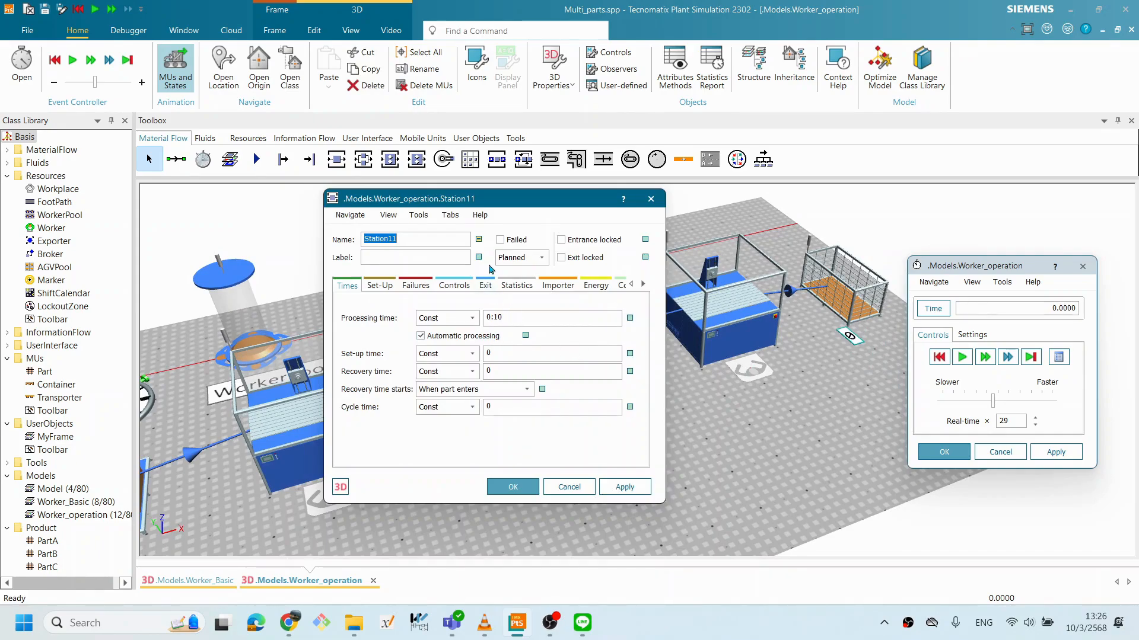
click(415, 285)
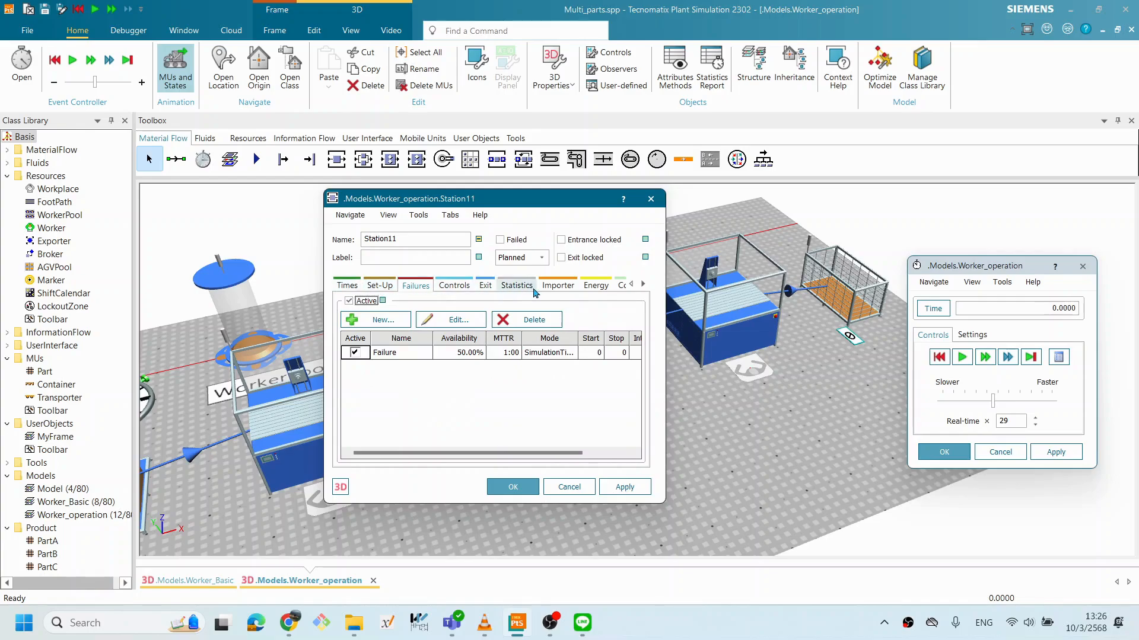
Step: Activate the failure importer for Station11 so a worker handles its failures, apply the change, and close its settings
click(551, 287)
click(432, 301)
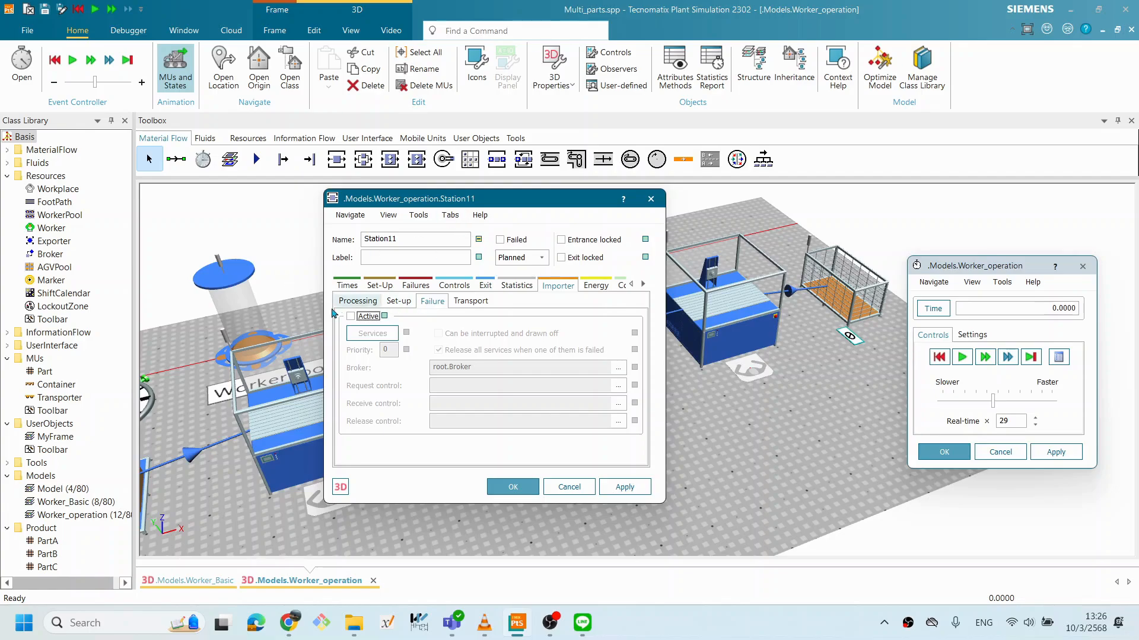
mouse_move(439, 200)
mouse_down()
mouse_move(377, 227)
mouse_move(442, 214)
mouse_move(405, 224)
mouse_move(266, 246)
mouse_move(445, 204)
mouse_up()
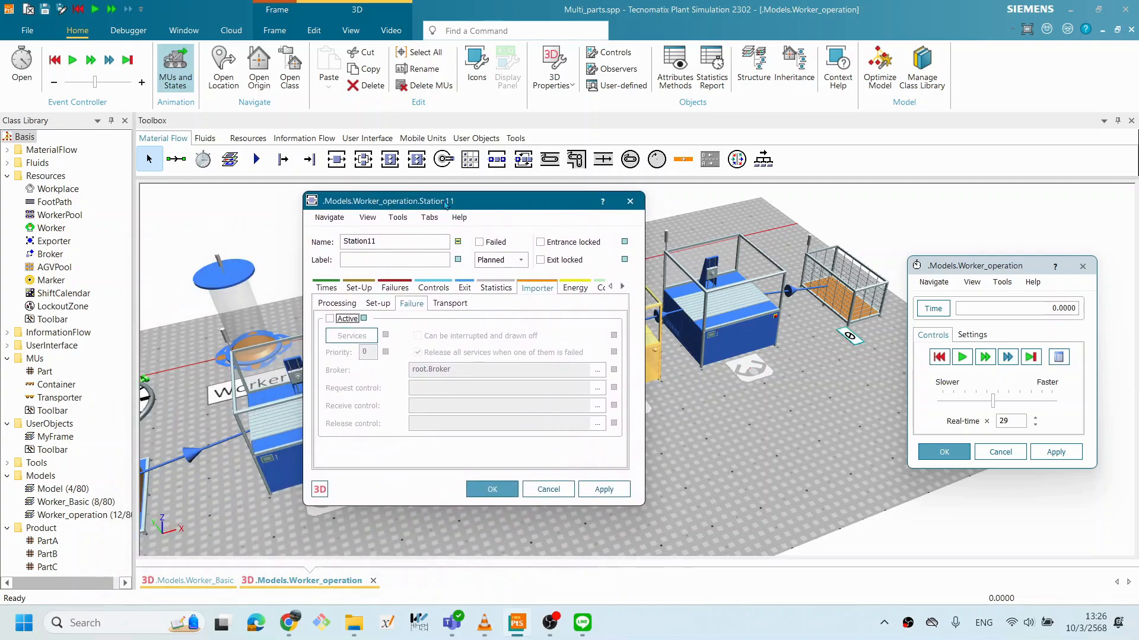
click(330, 320)
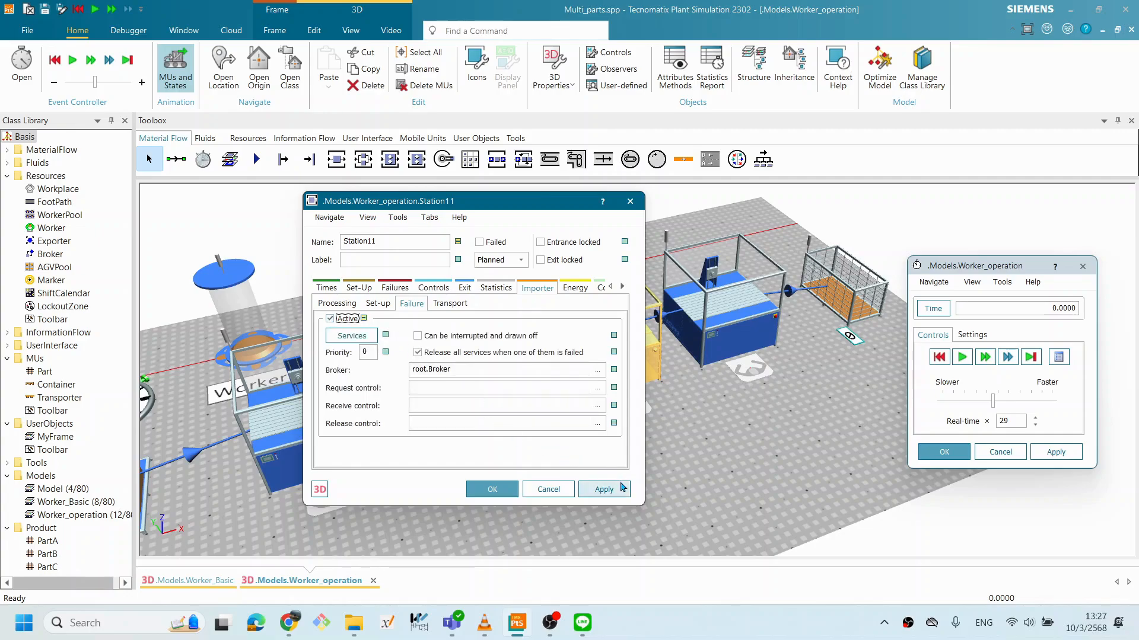
click(601, 489)
click(495, 489)
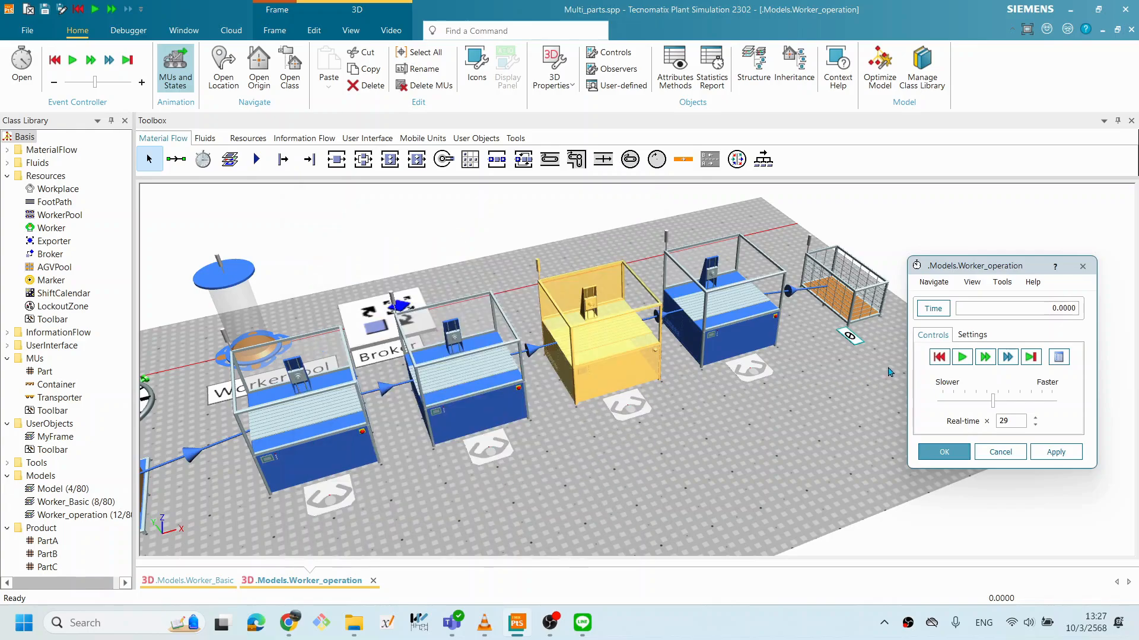
click(773, 413)
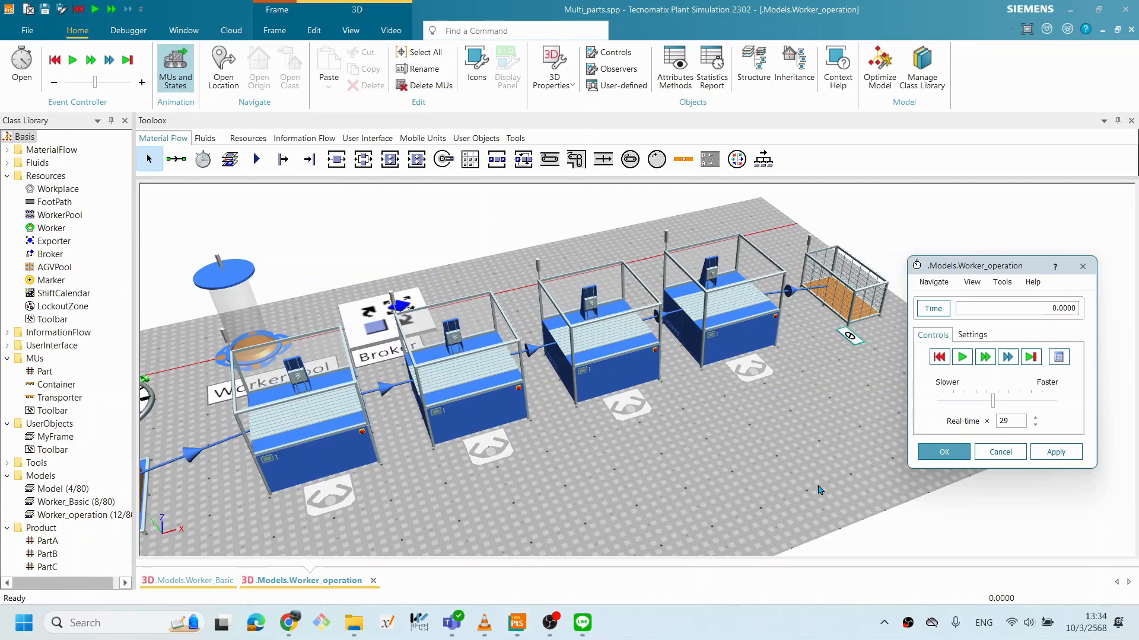
Step: Run the simulation, slow it to a real-time factor of 9.5, and examine the worker attending to failures at the third station
click(962, 357)
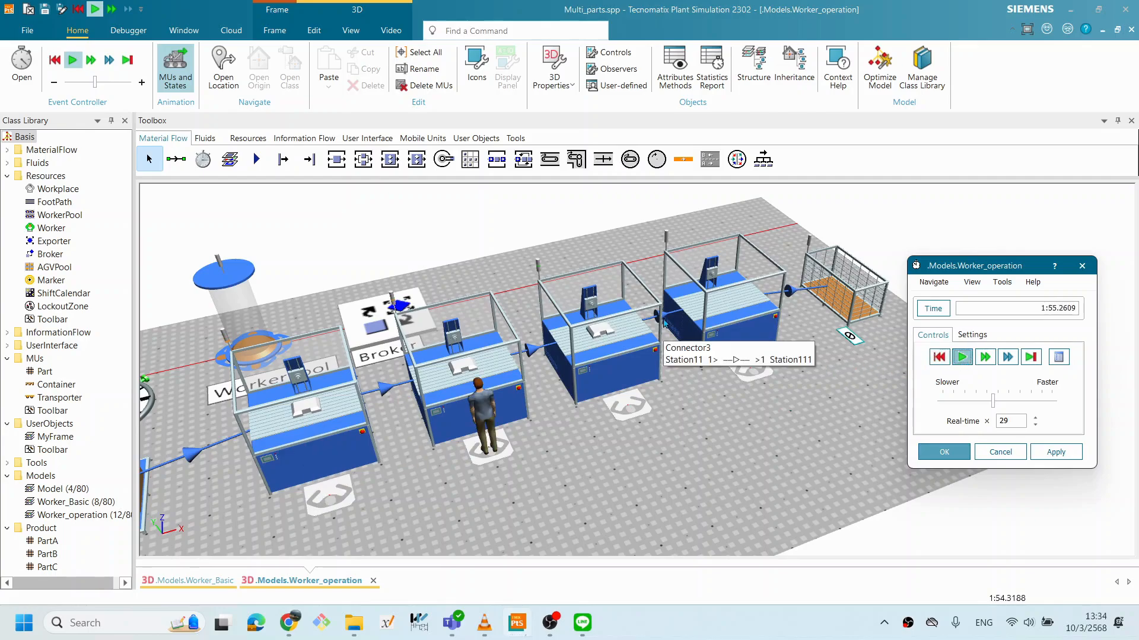
drag(992, 401, 970, 401)
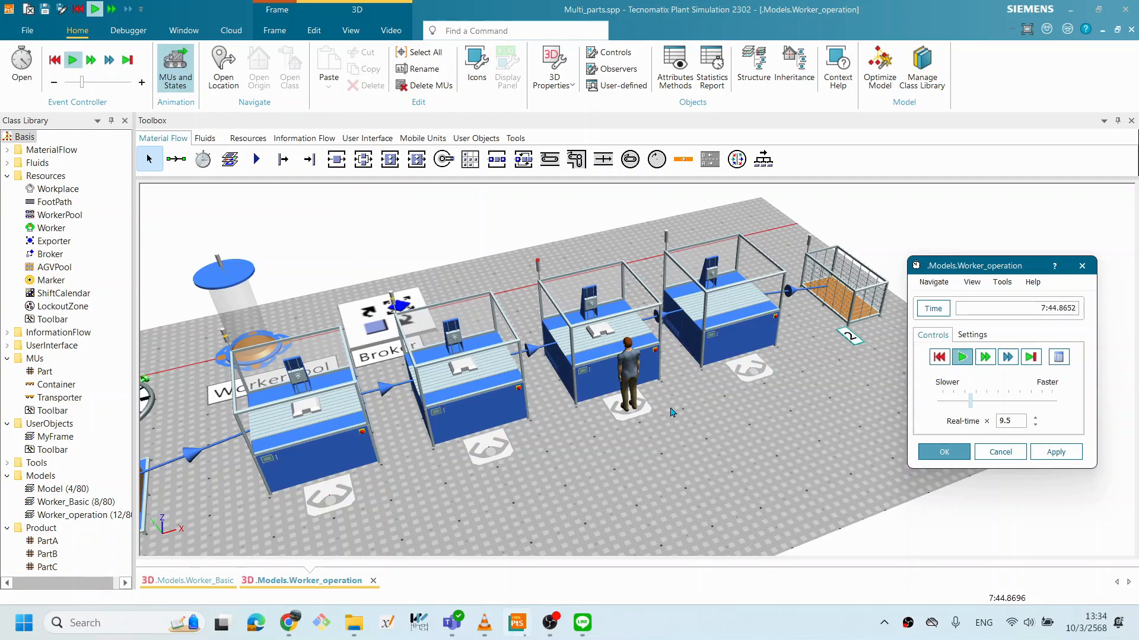
scroll(612, 301, up, 2)
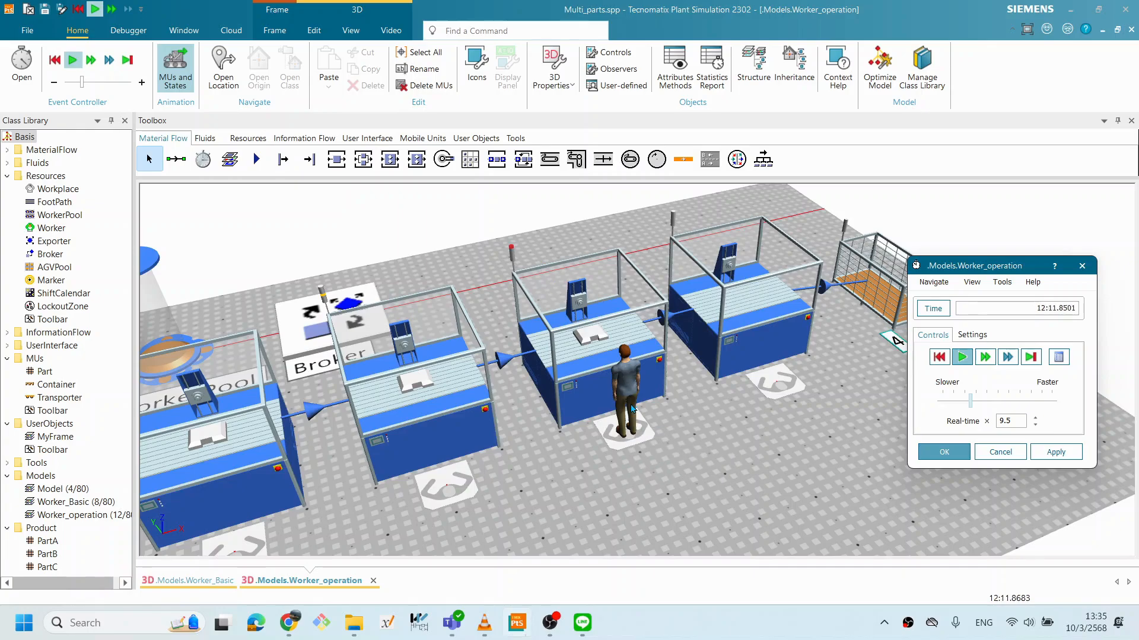
scroll(703, 456, up, 1)
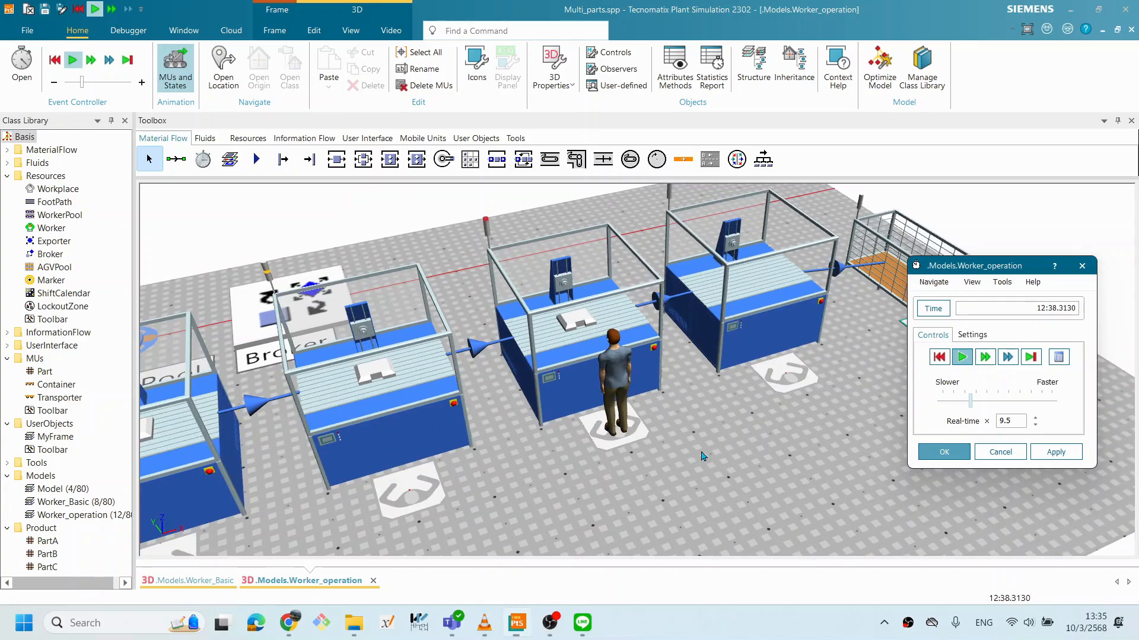
scroll(703, 456, down, 1)
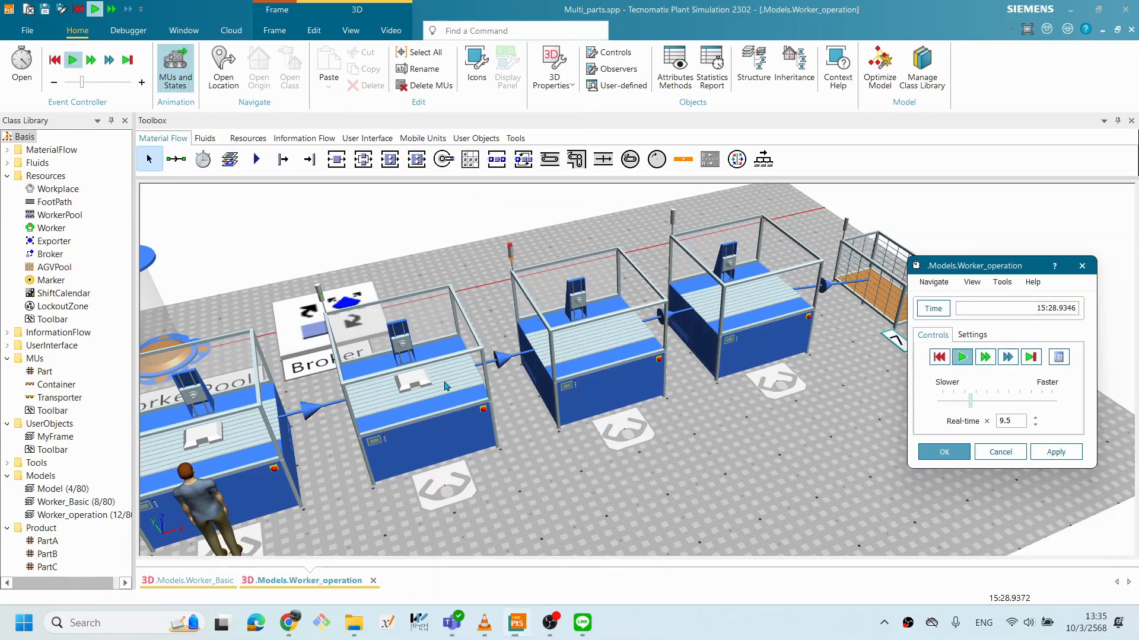
Step: Activate the transport importer for the fourth station (Station111), so that parts leaving it are carried by a worker
mouse_move(408, 411)
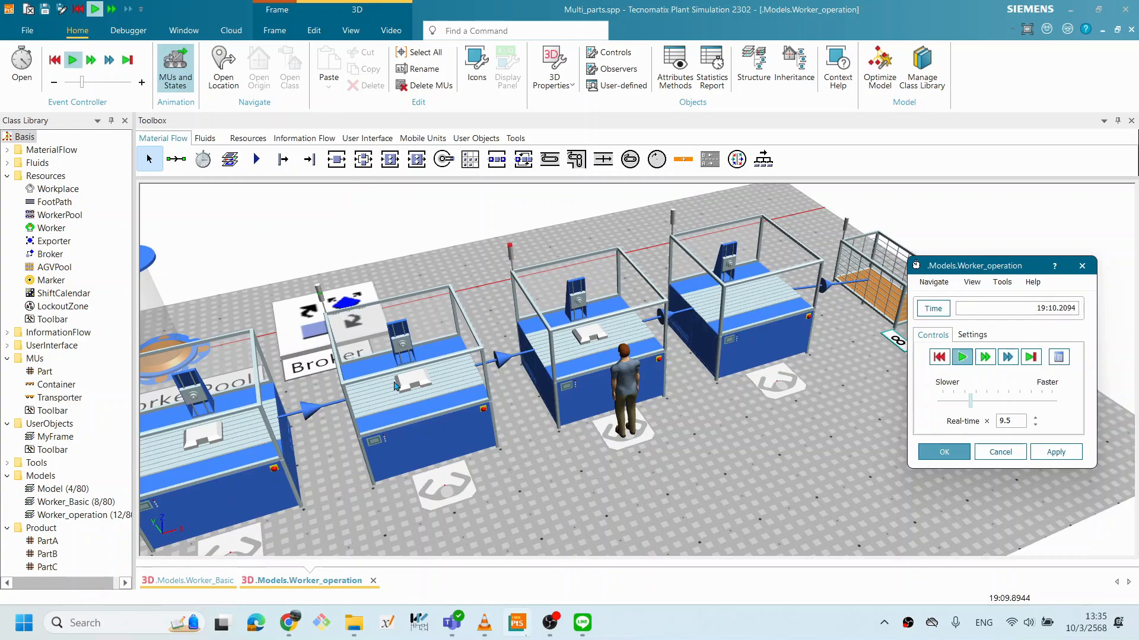
drag(396, 386, 612, 355)
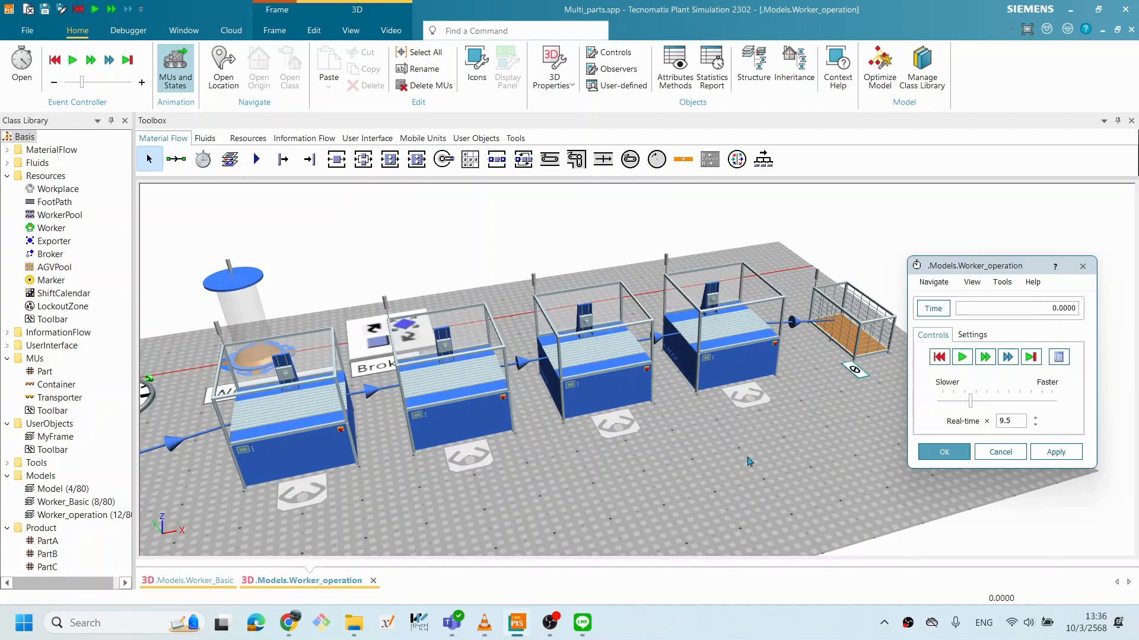
drag(807, 461, 728, 472)
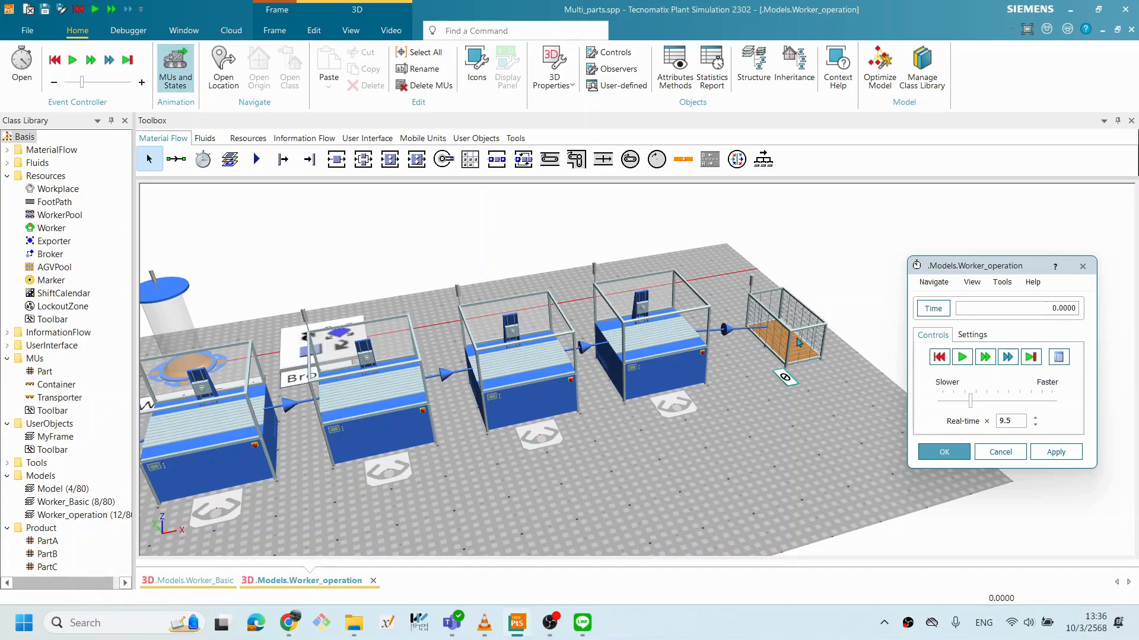
scroll(730, 412, down, 1)
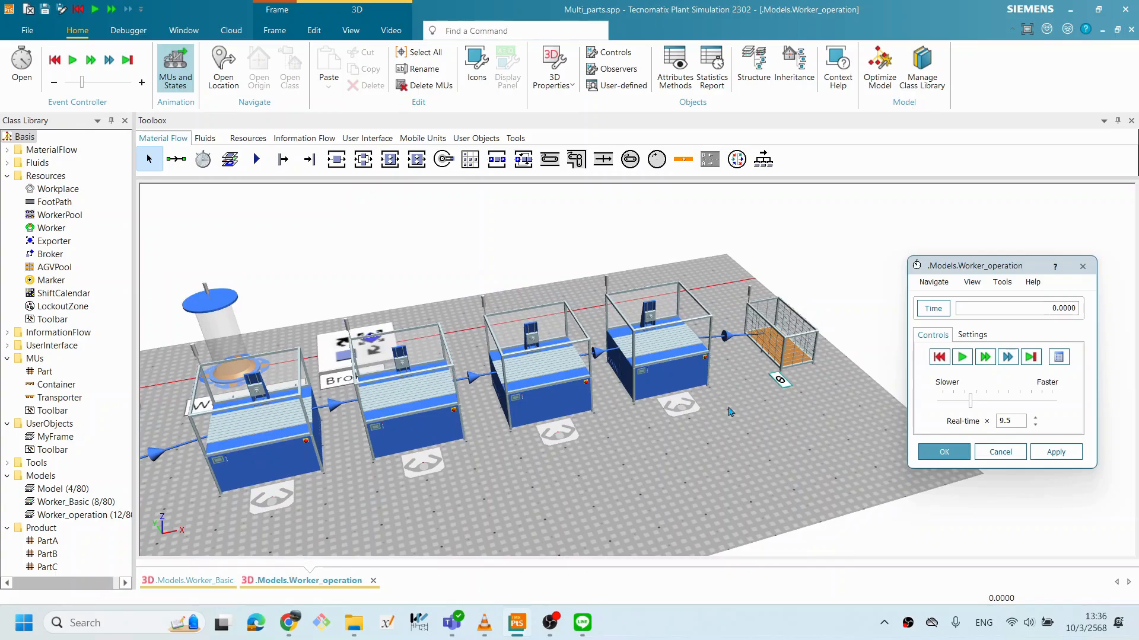
scroll(732, 412, up, 1)
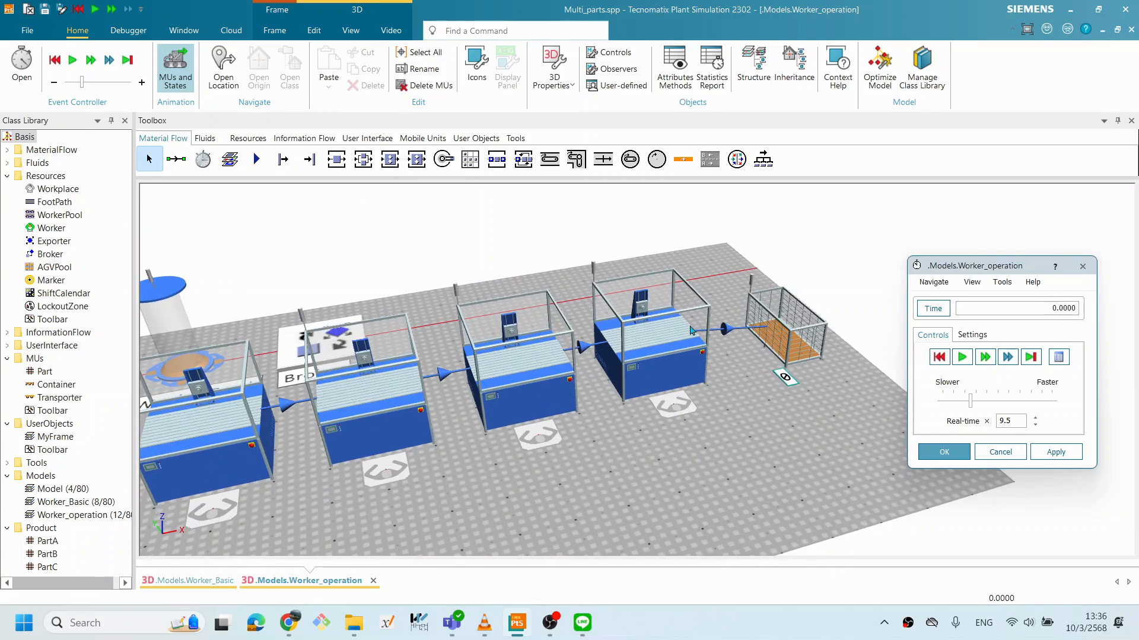
double_click(682, 363)
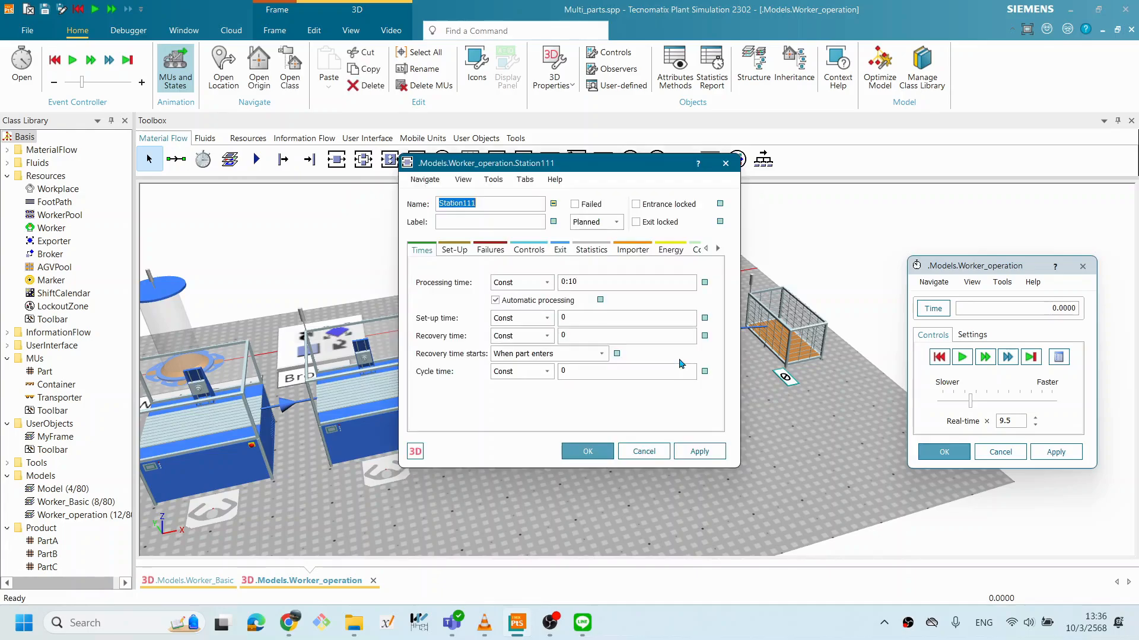
drag(560, 166, 421, 180)
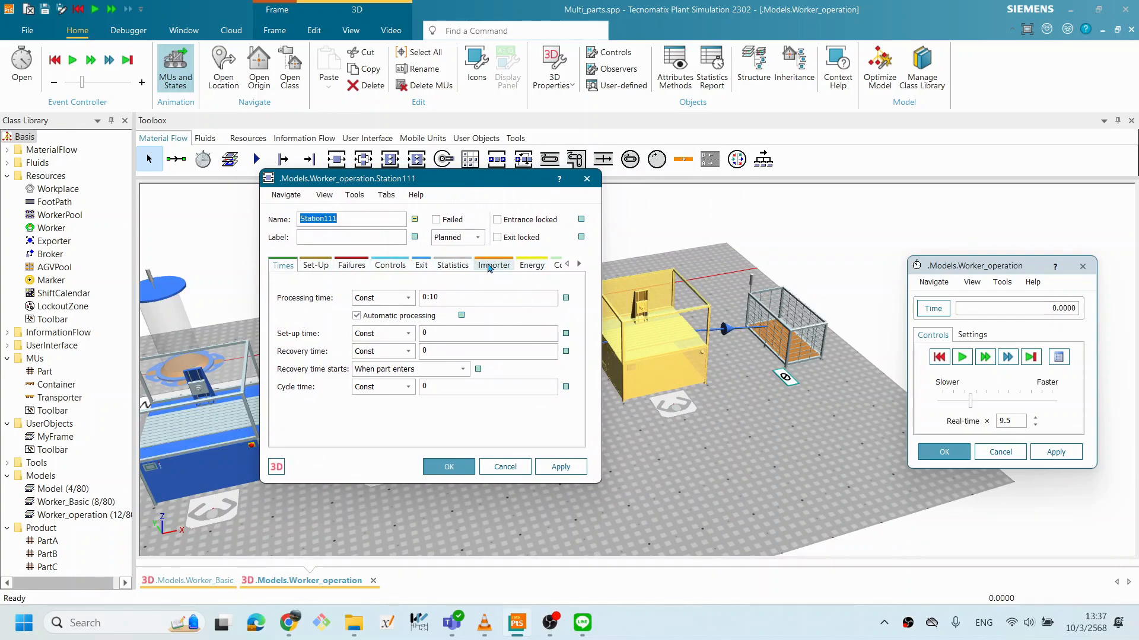
click(493, 266)
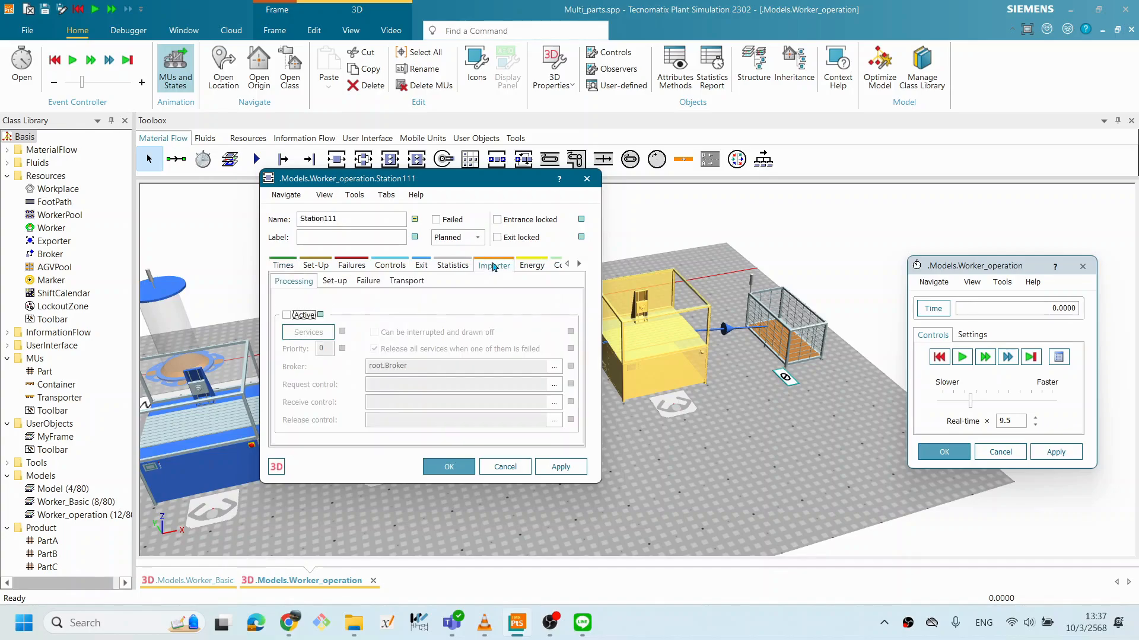
click(407, 281)
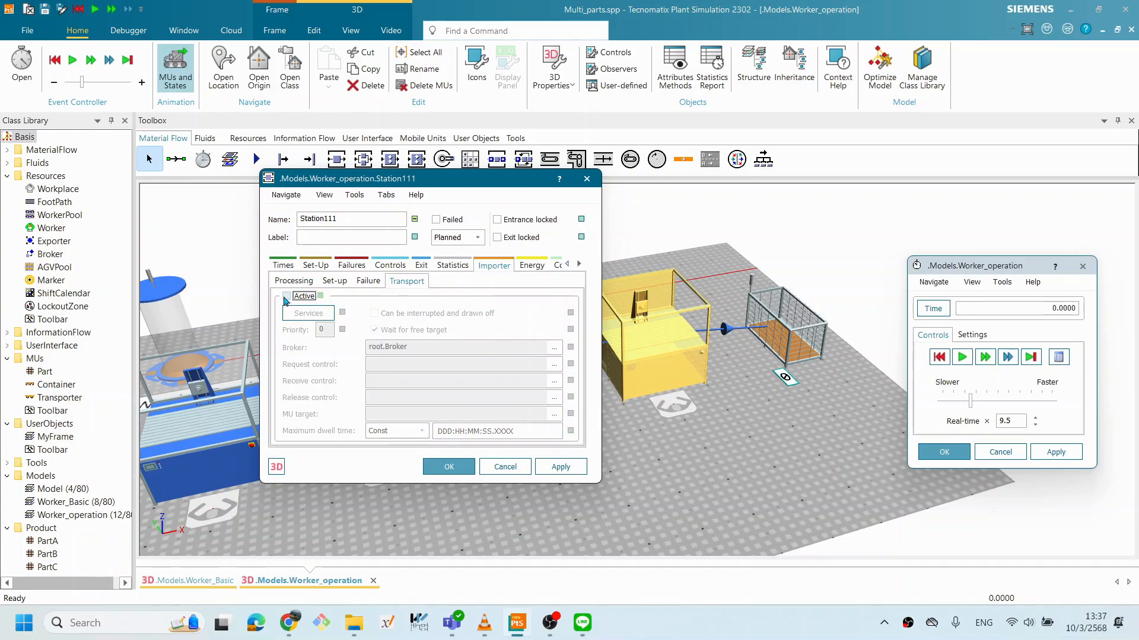
click(286, 296)
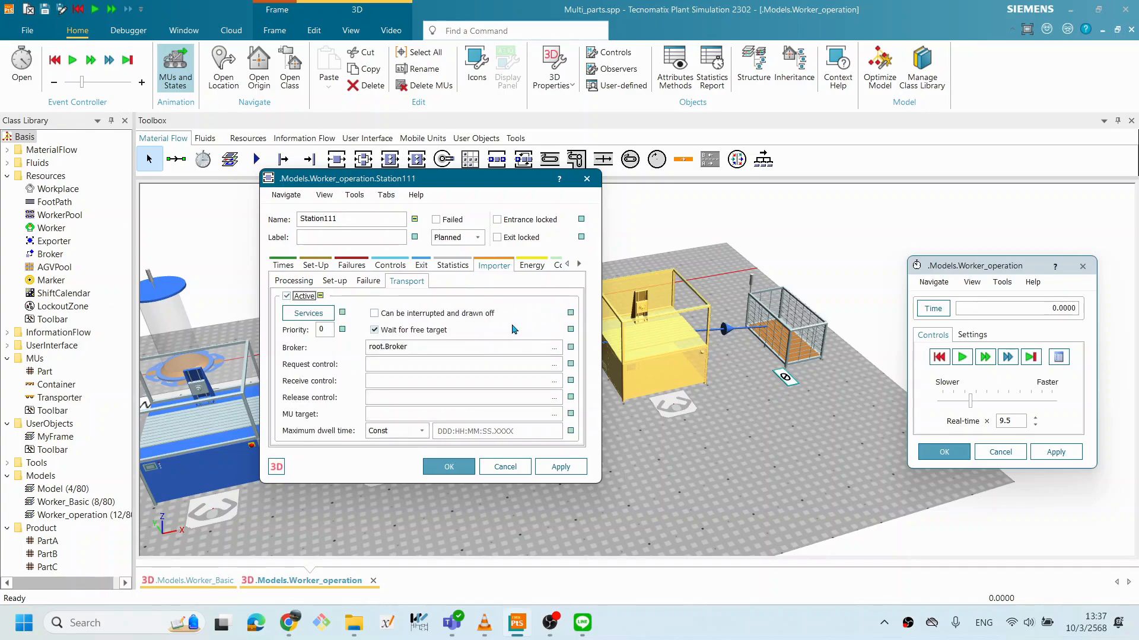
Step: Review Station111's processing, set-up and failure importers and its time settings, and confirm the station's settings with the transport importer active
click(307, 282)
click(333, 281)
click(366, 281)
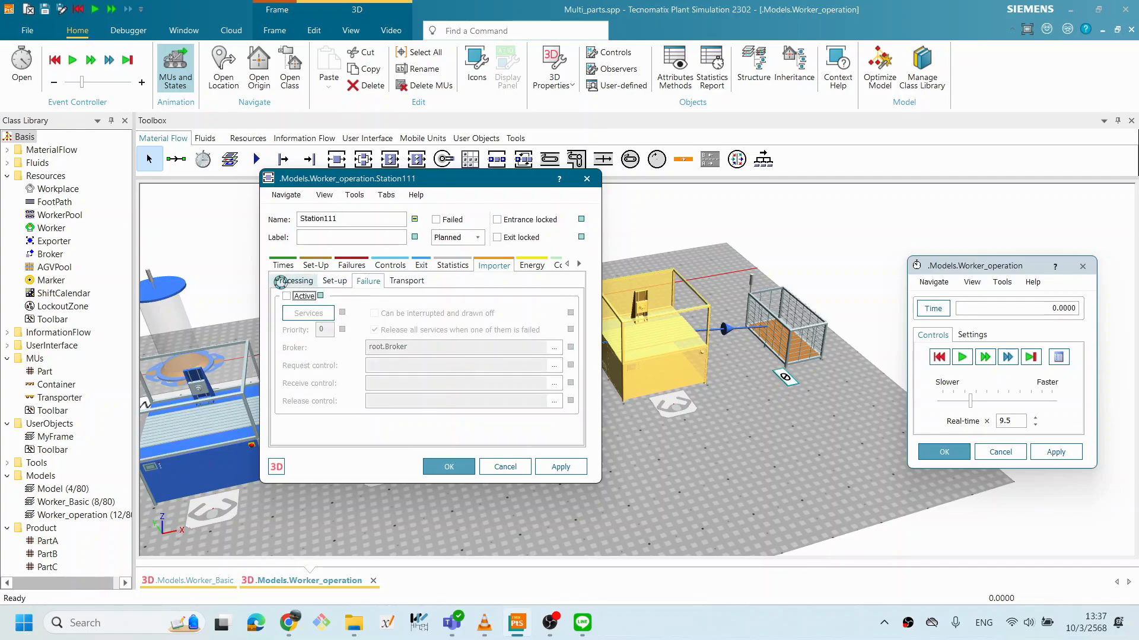
click(285, 282)
key(Right)
key(Right)
click(415, 282)
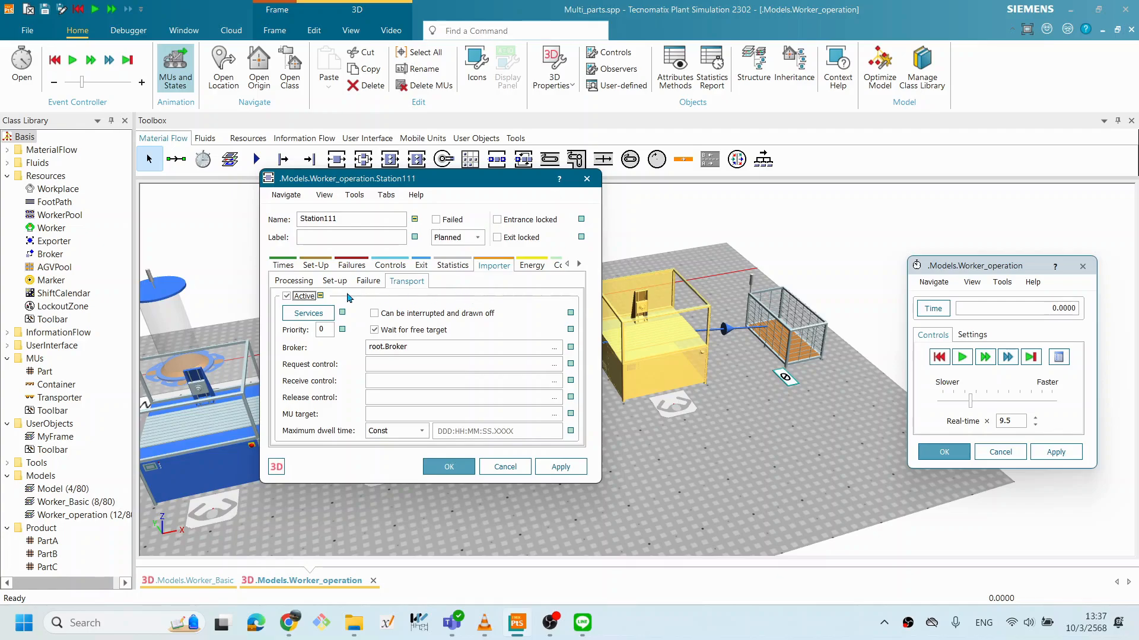
click(283, 266)
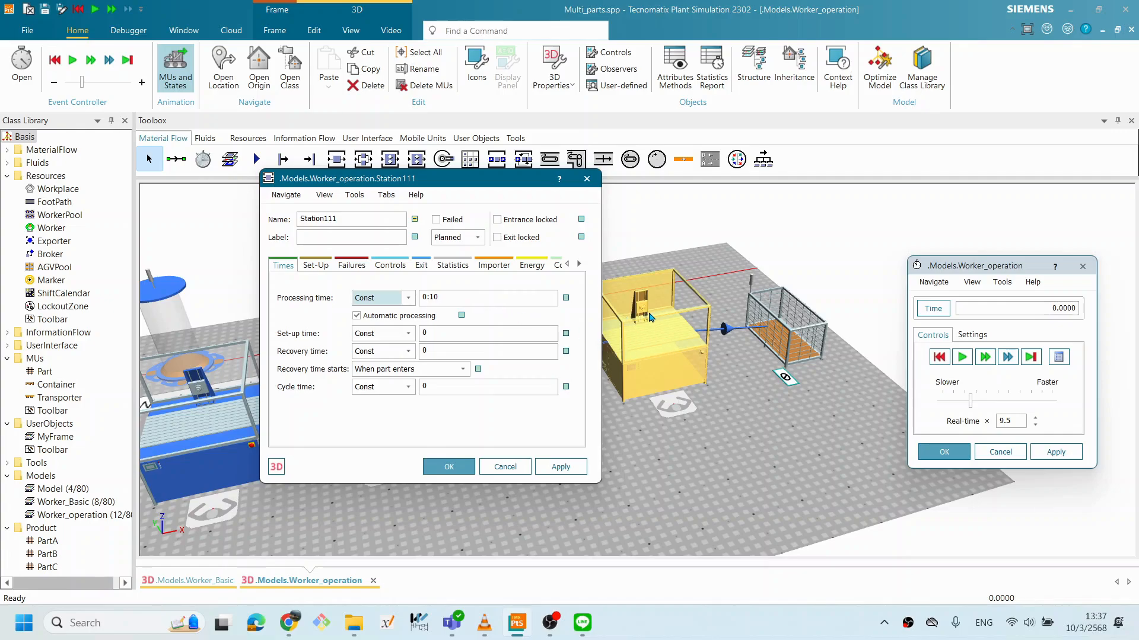
click(489, 269)
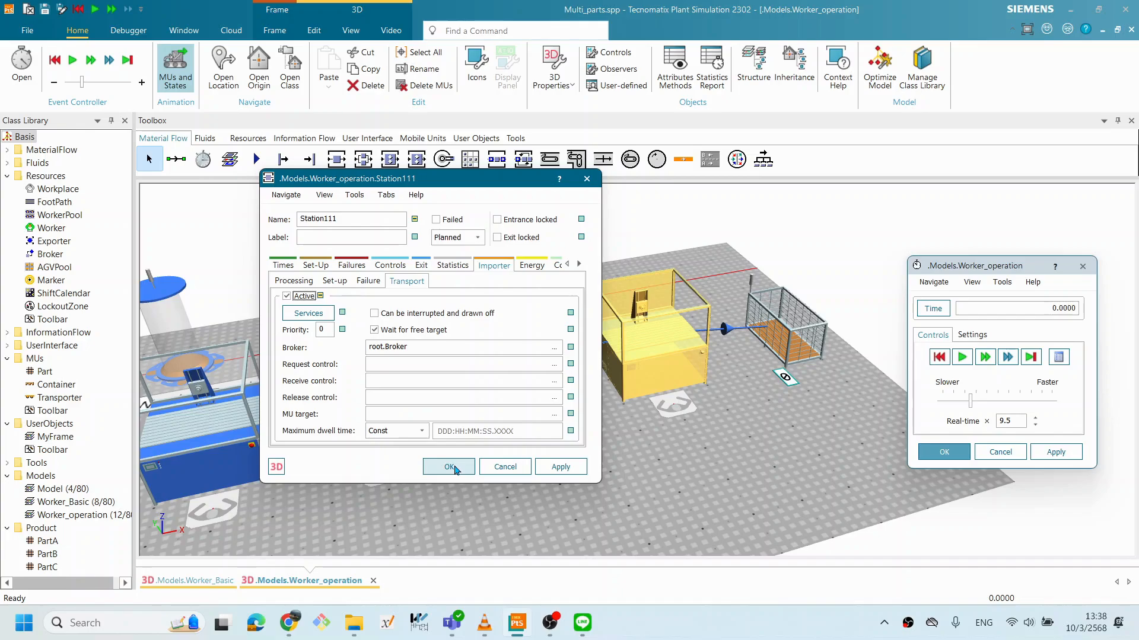
click(449, 466)
click(682, 488)
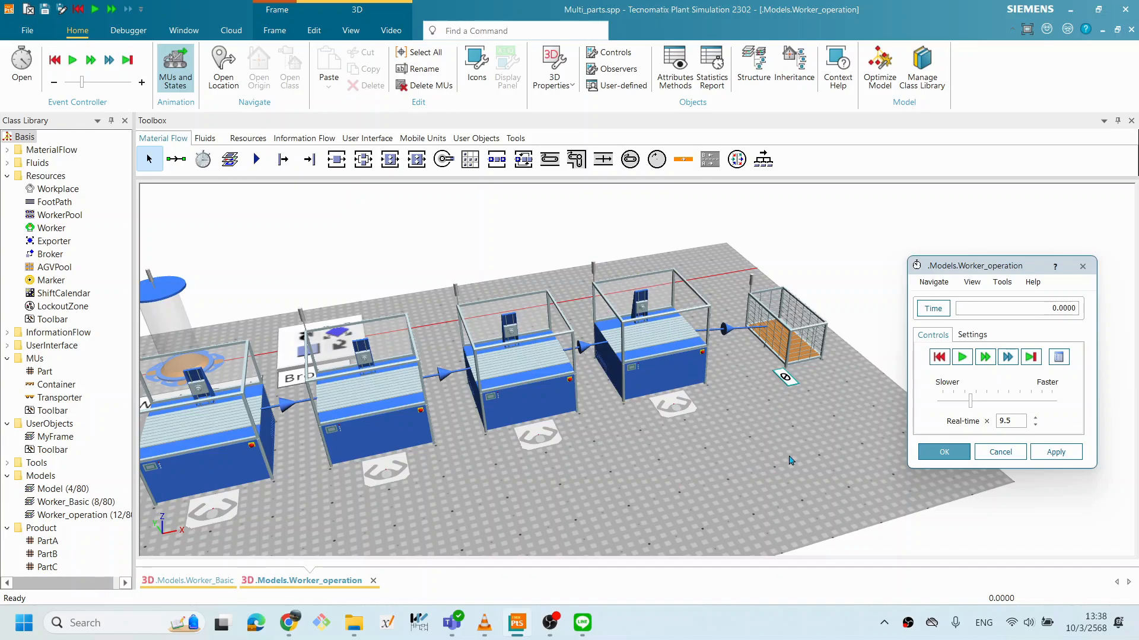
Step: Place a Workplace directly in front of the Drain at the end of the line, without activating any importer for it
drag(788, 415, 741, 438)
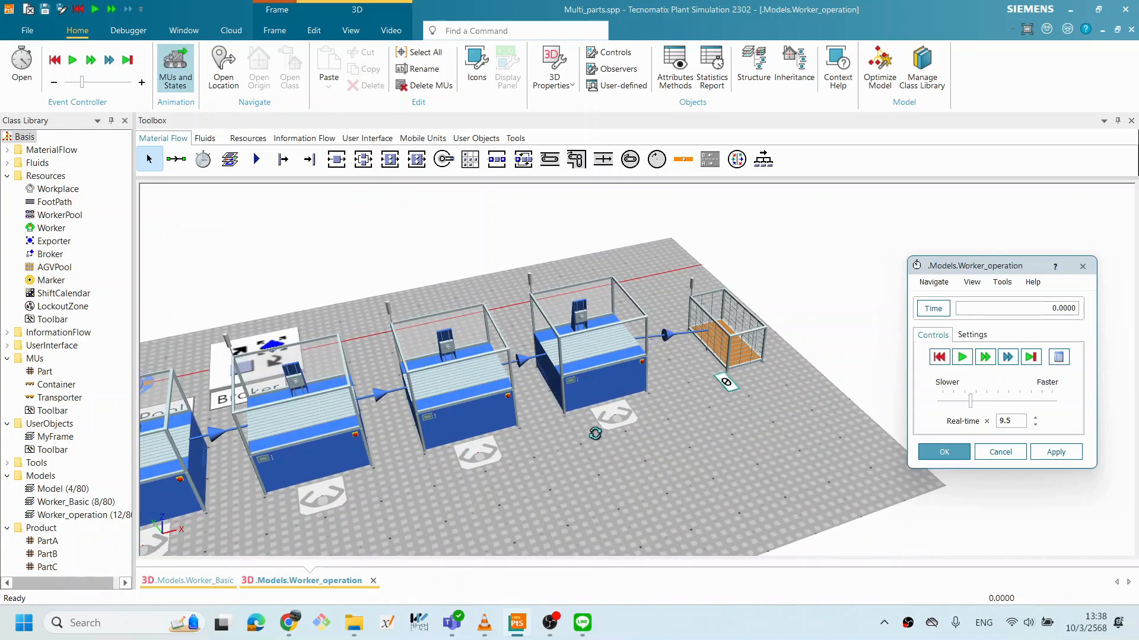
drag(593, 430, 608, 431)
scroll(608, 431, up, 8)
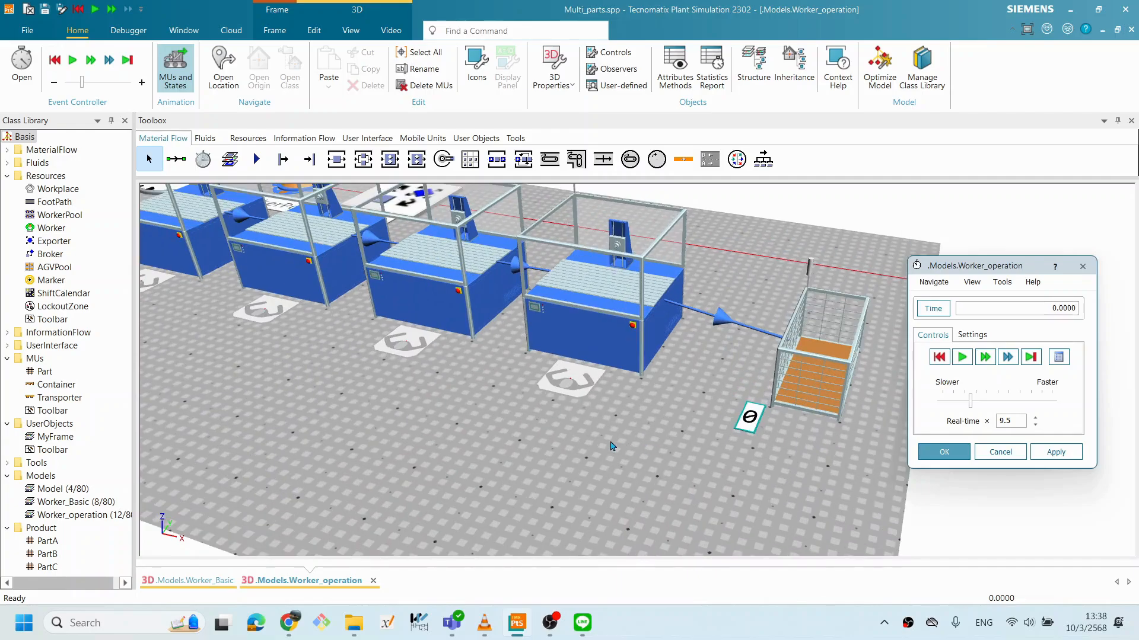
drag(617, 447, 640, 453)
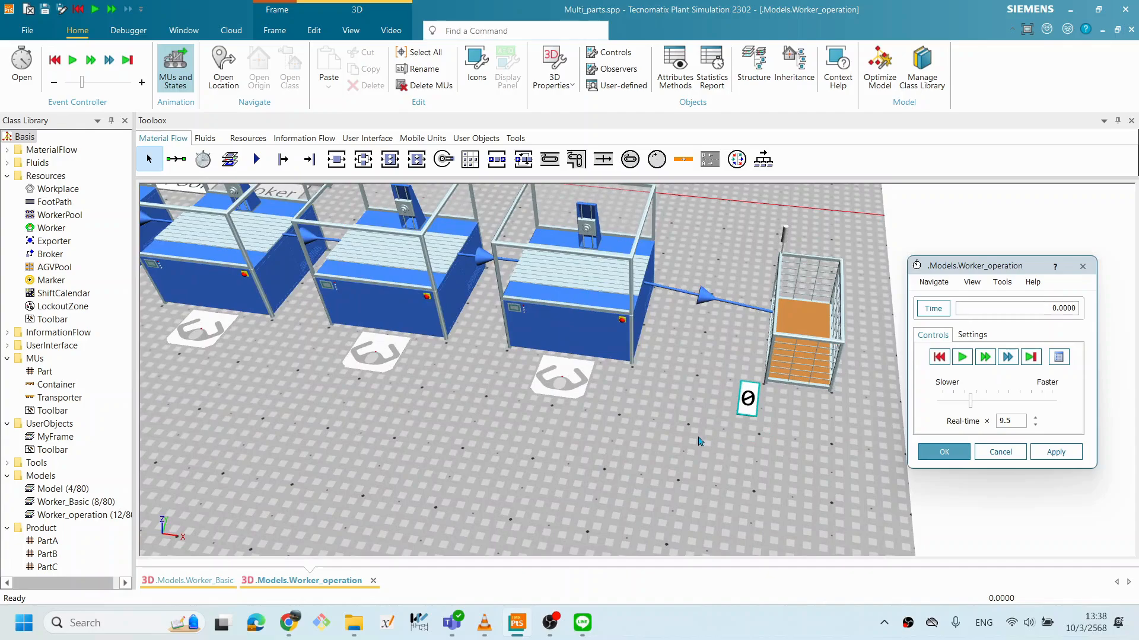
drag(690, 436, 710, 434)
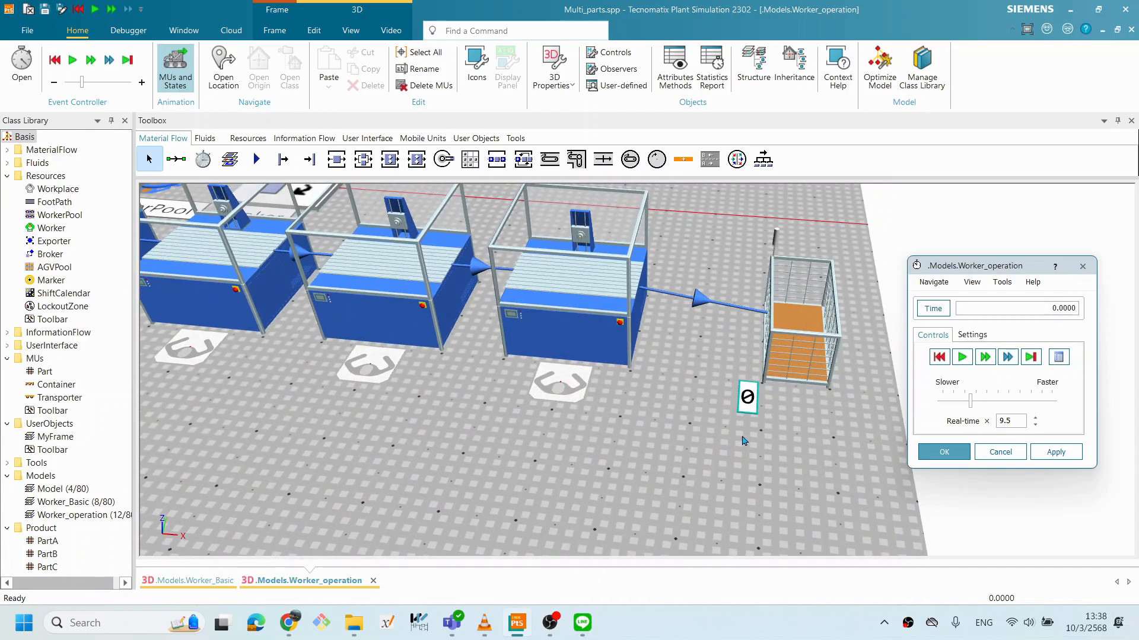
drag(682, 398, 596, 422)
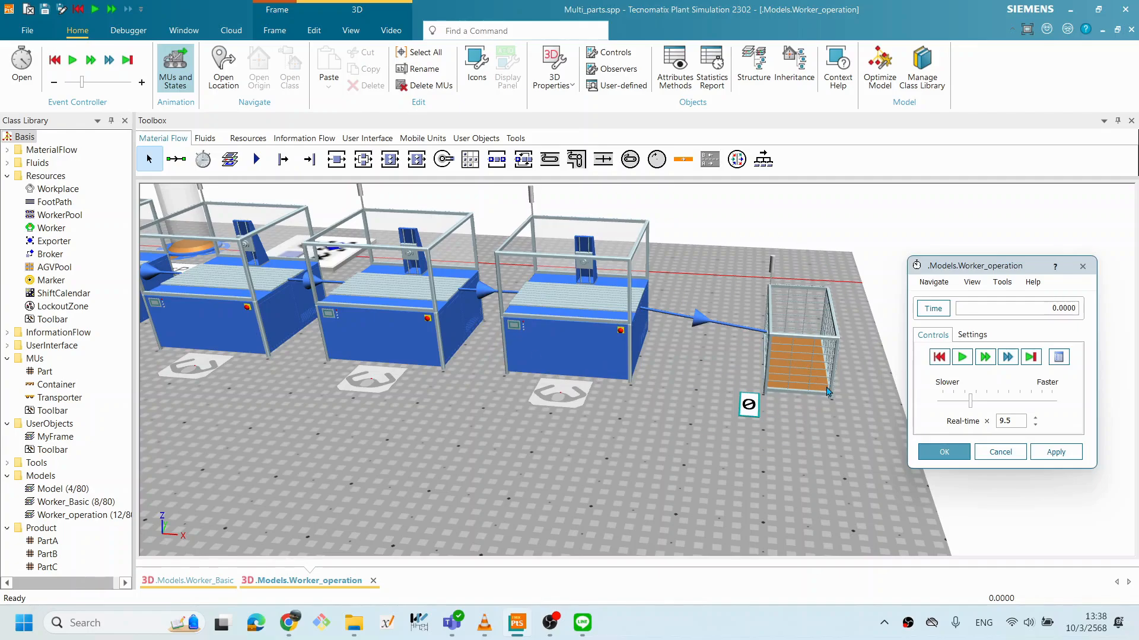
click(248, 139)
drag(204, 165, 784, 413)
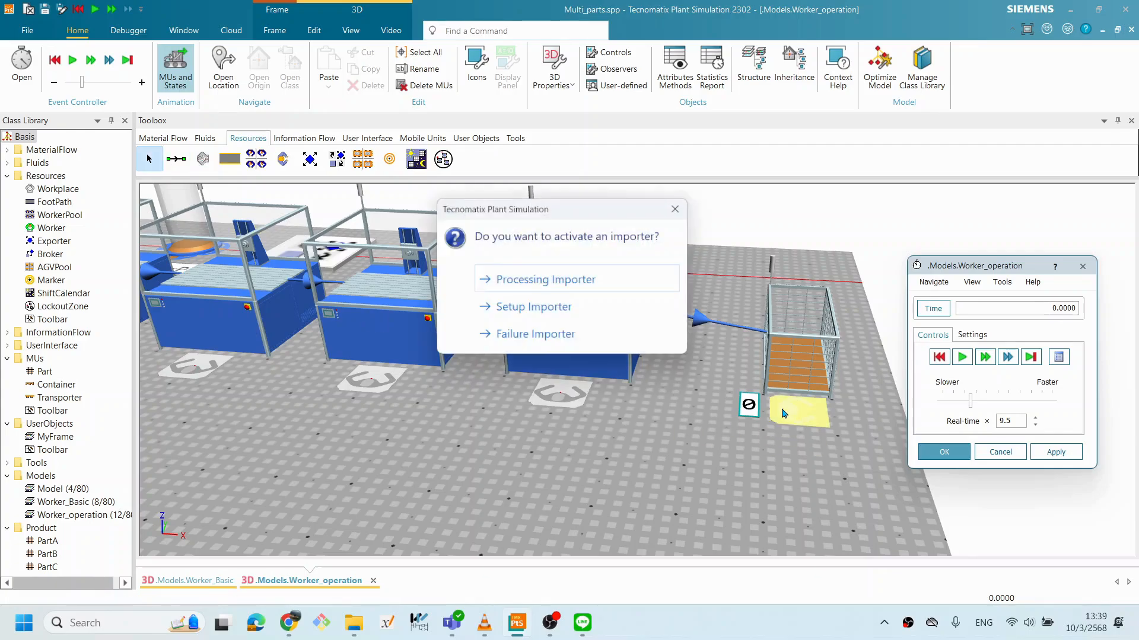
click(682, 207)
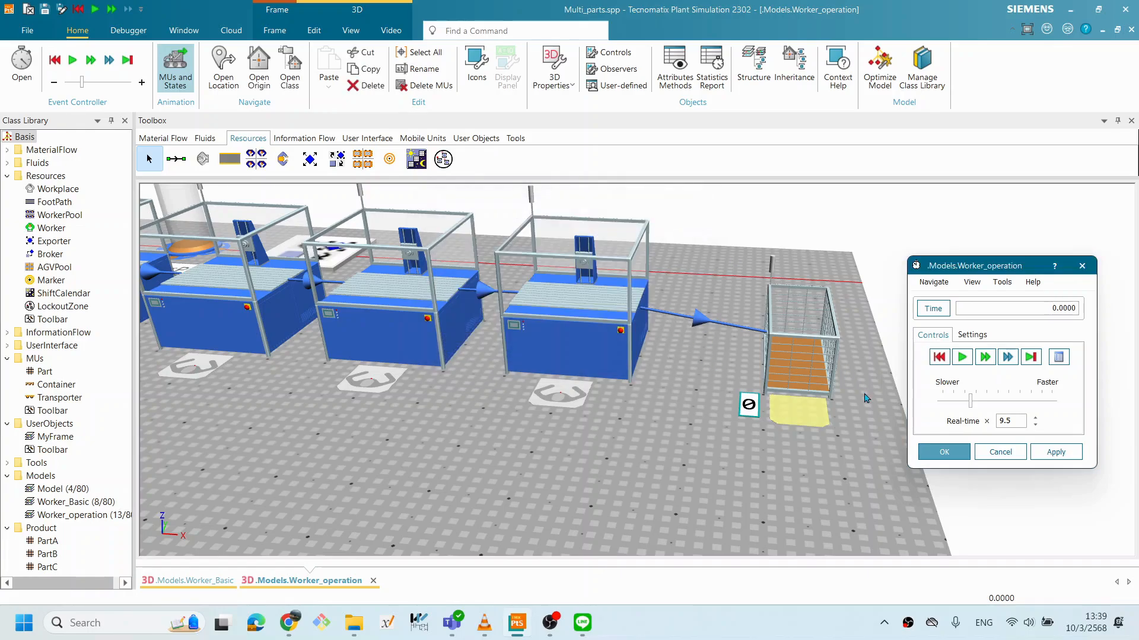
Step: Check the attributes of the Drain's new workplace, including its assigned station, and close them without changes
double_click(799, 409)
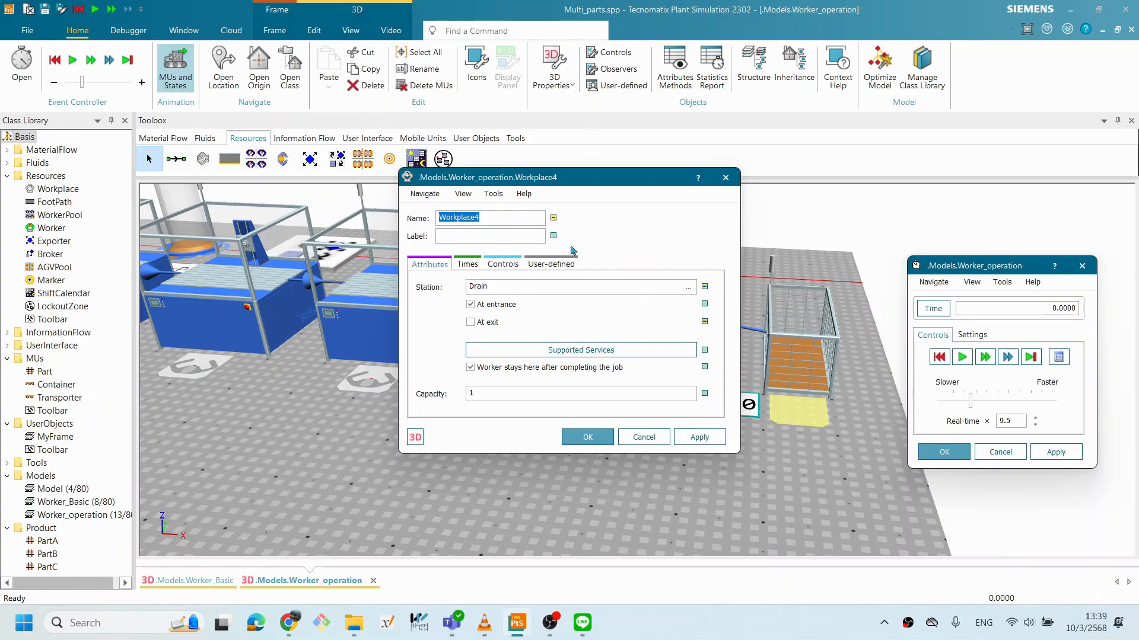
click(426, 268)
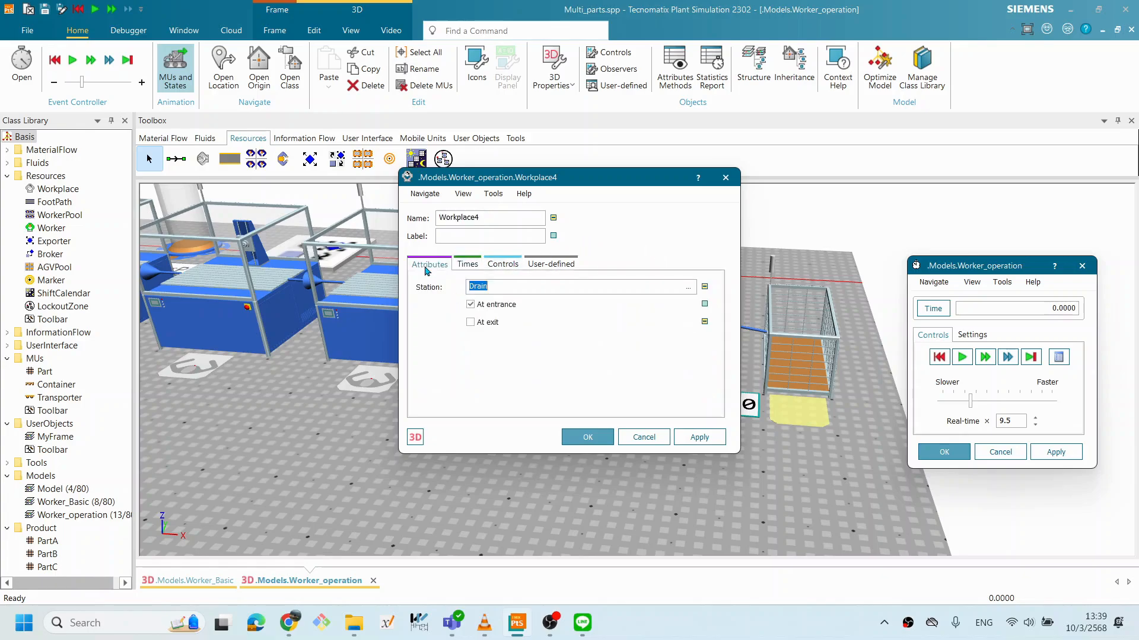
click(644, 437)
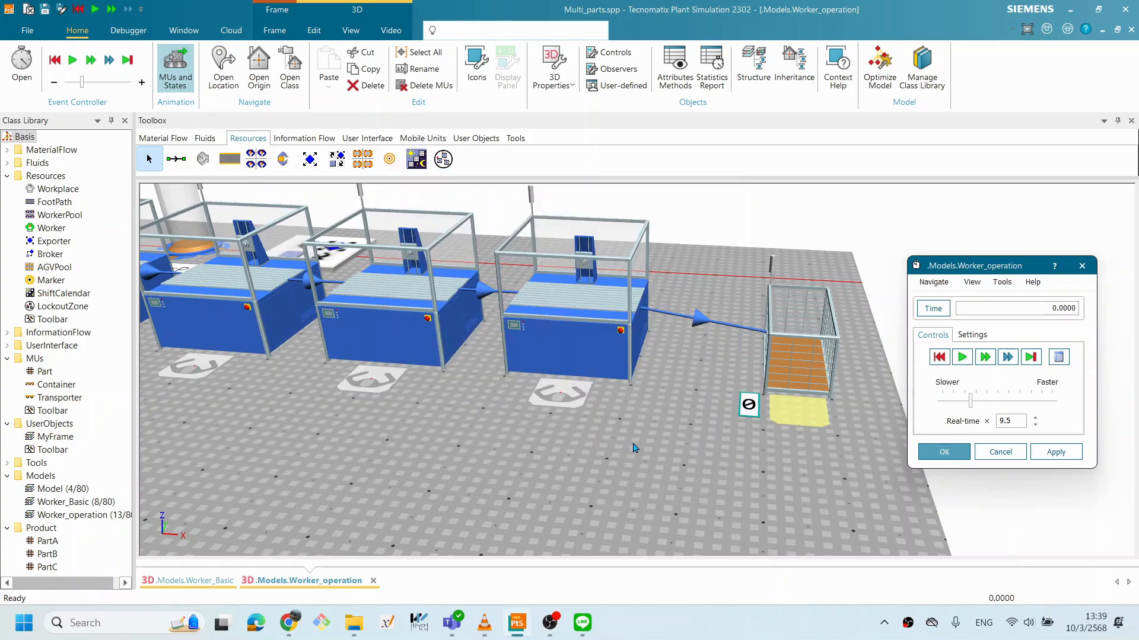
Step: Examine the Drain's times, set-up and importer settings, and close its settings
double_click(799, 351)
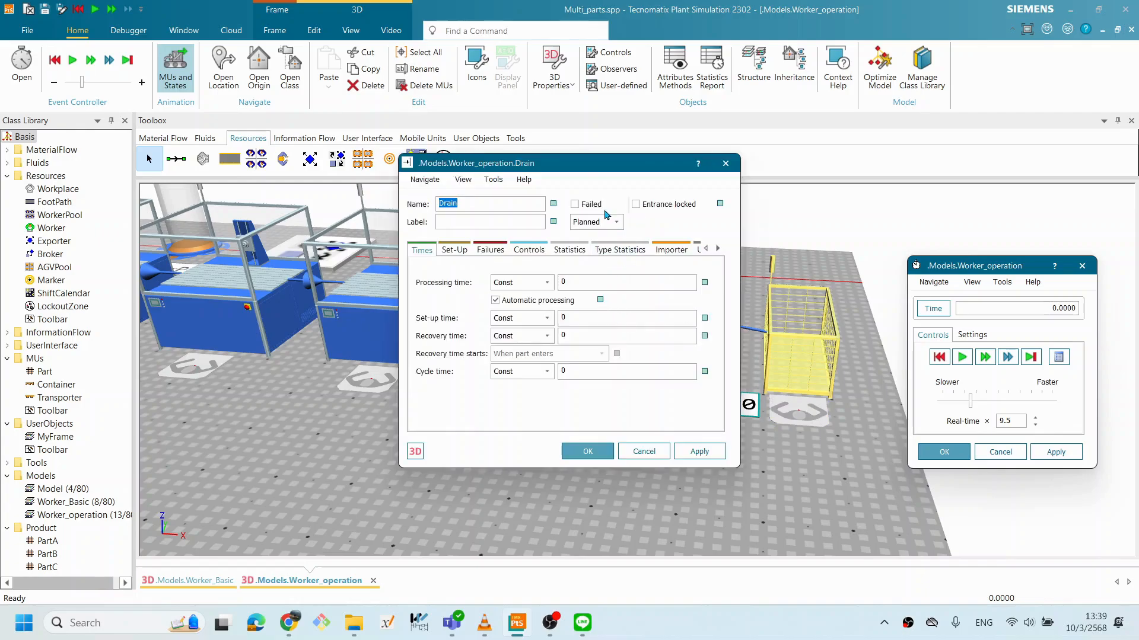
drag(579, 173, 536, 181)
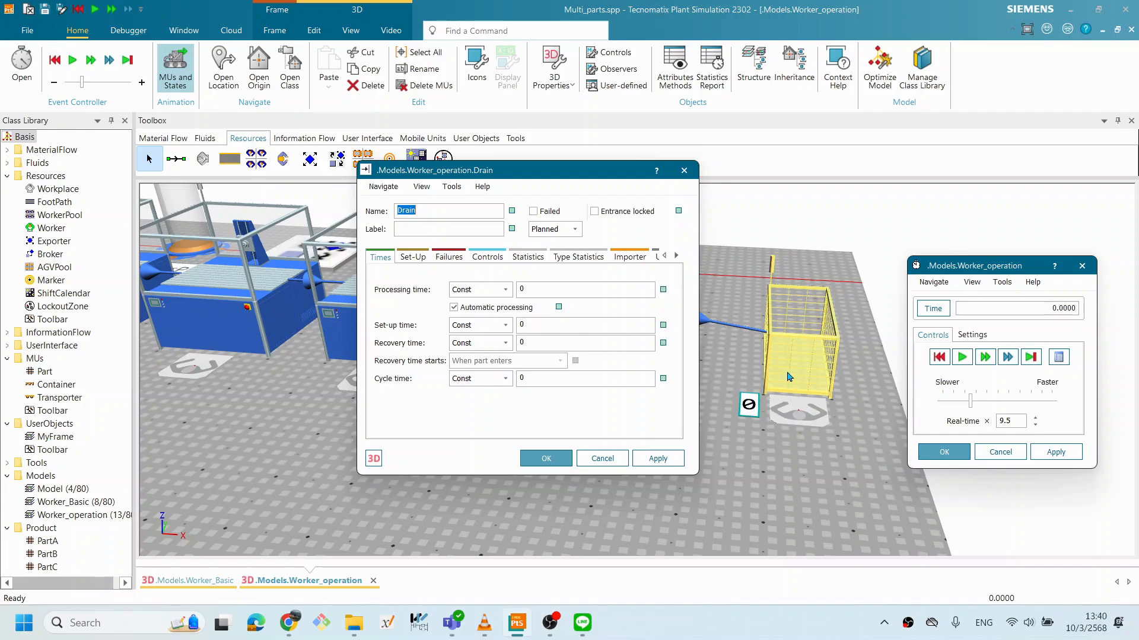
click(413, 258)
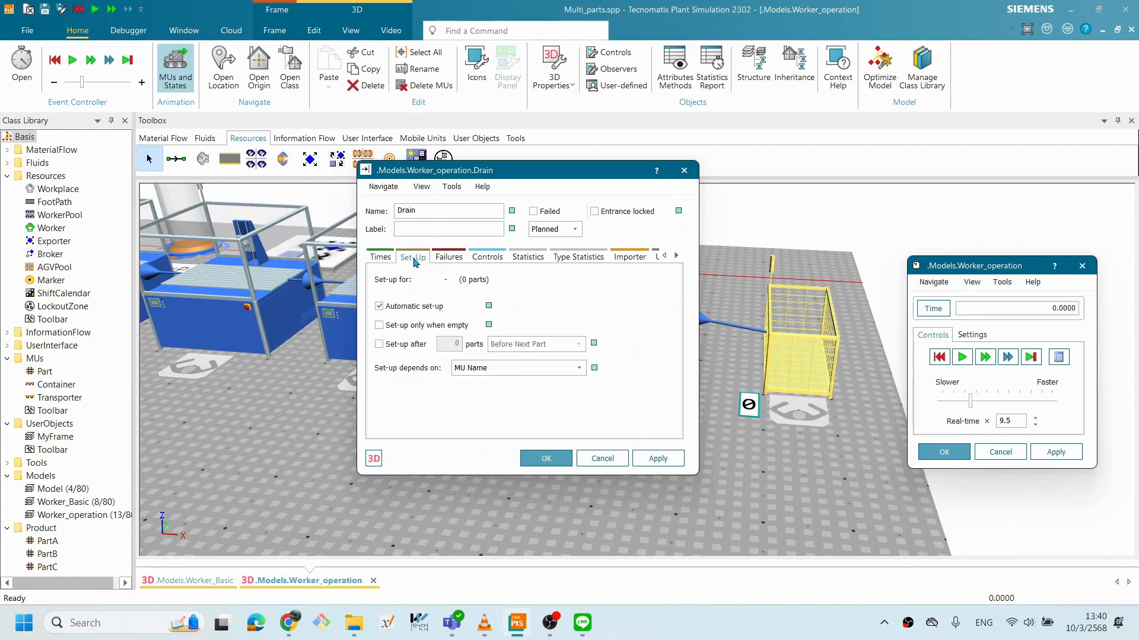
click(380, 257)
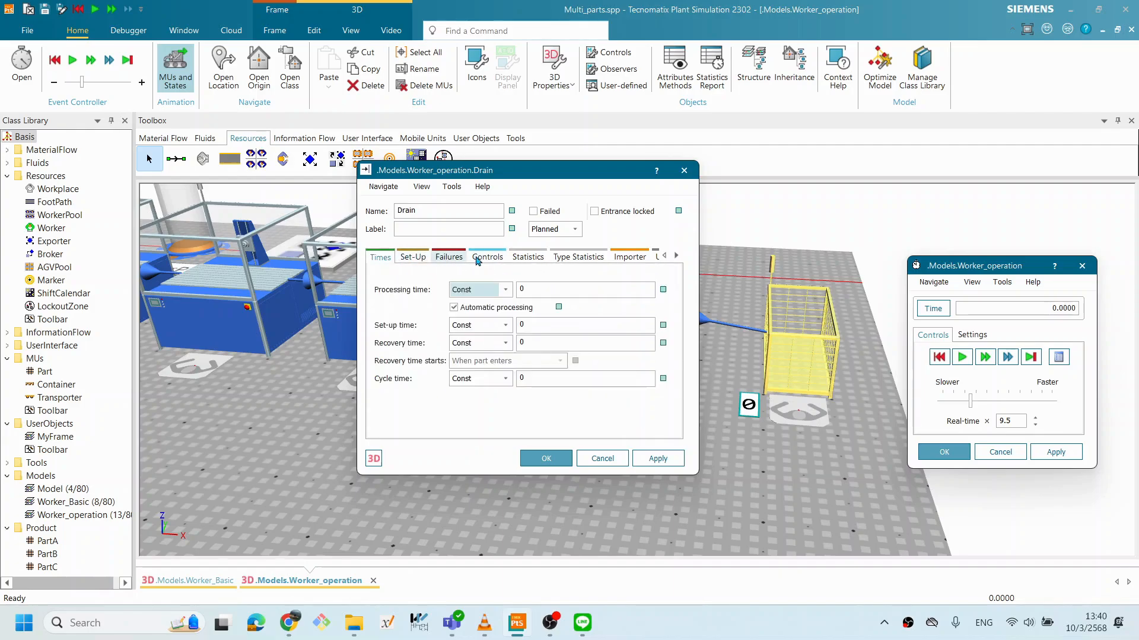
click(633, 261)
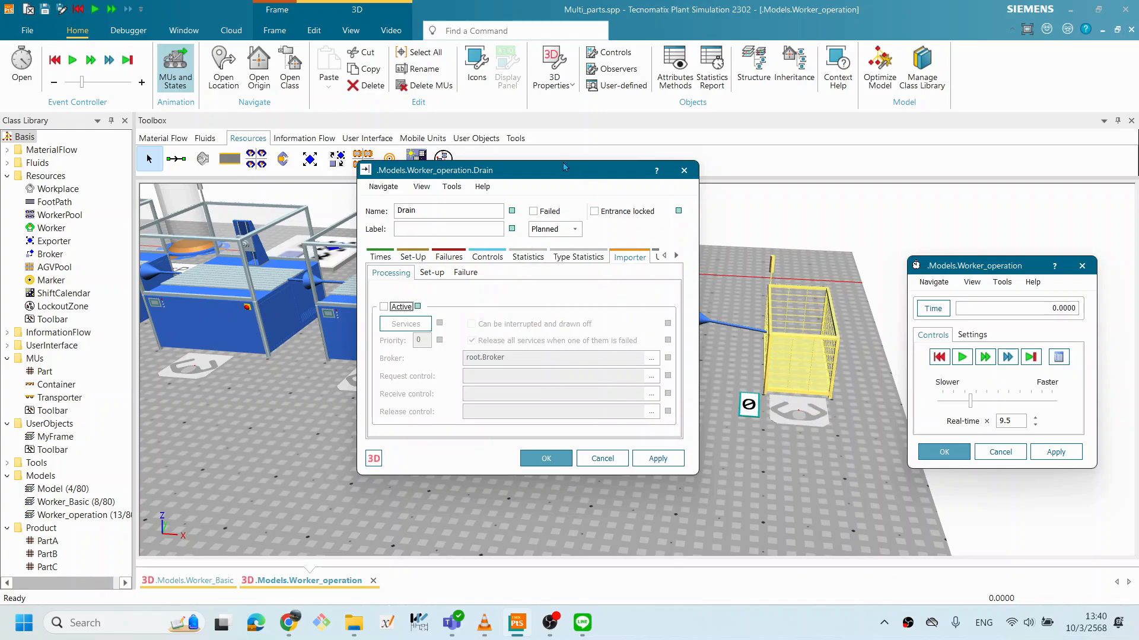
drag(583, 173, 309, 259)
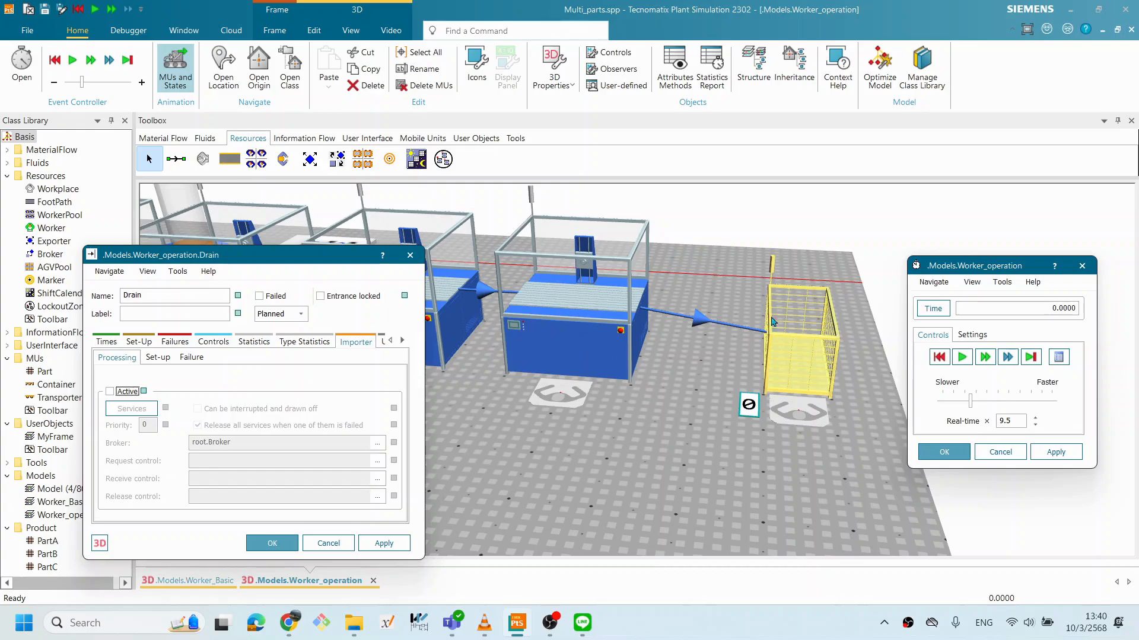
drag(314, 257, 303, 246)
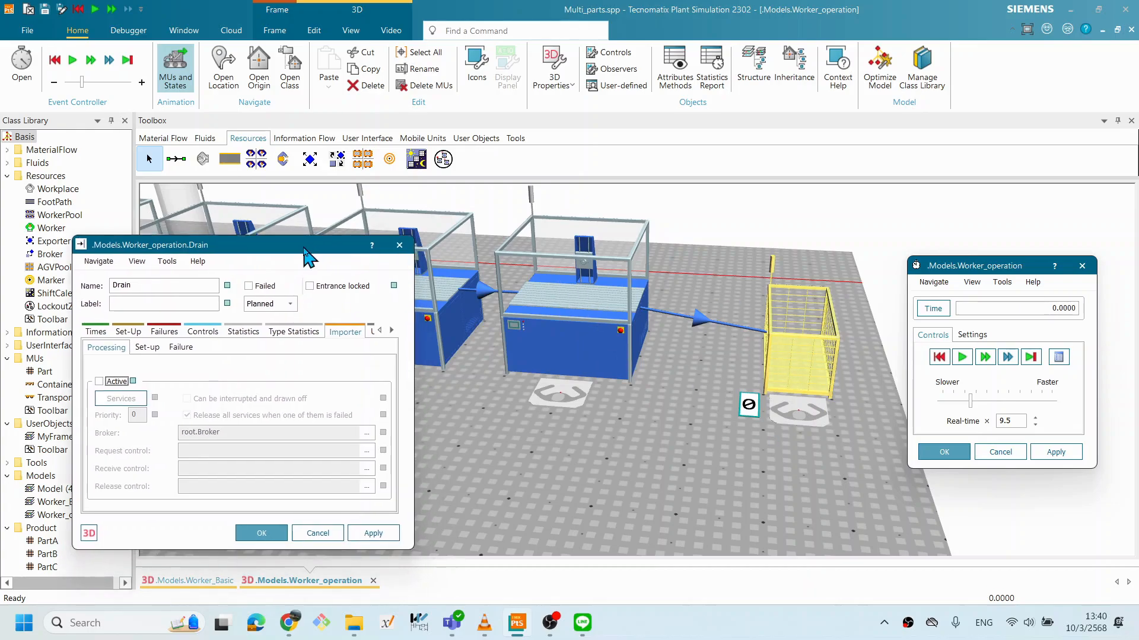
click(262, 536)
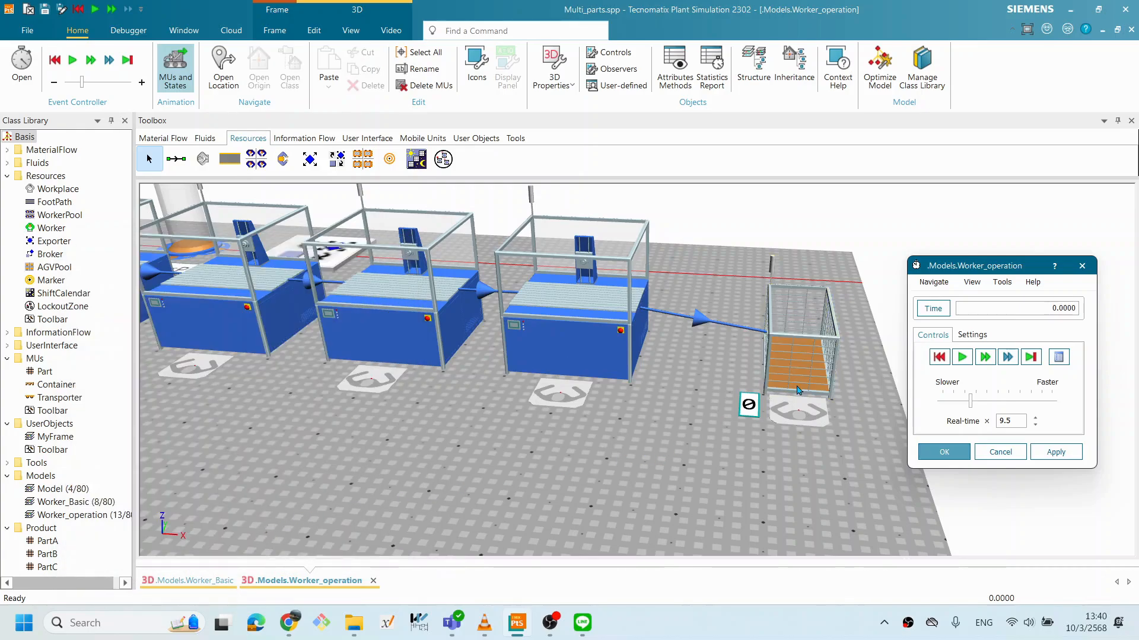
Step: Bring the whole line into view and start the simulation to check how the worker serves the stations and the Drain
scroll(701, 358, down, 2)
drag(578, 402, 865, 388)
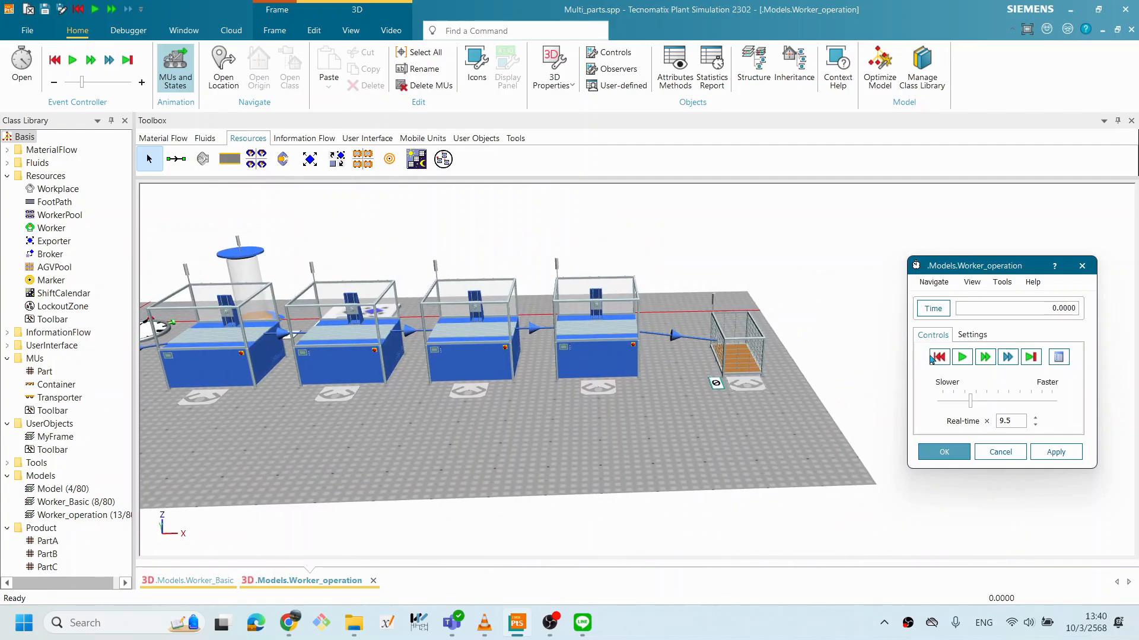
click(962, 357)
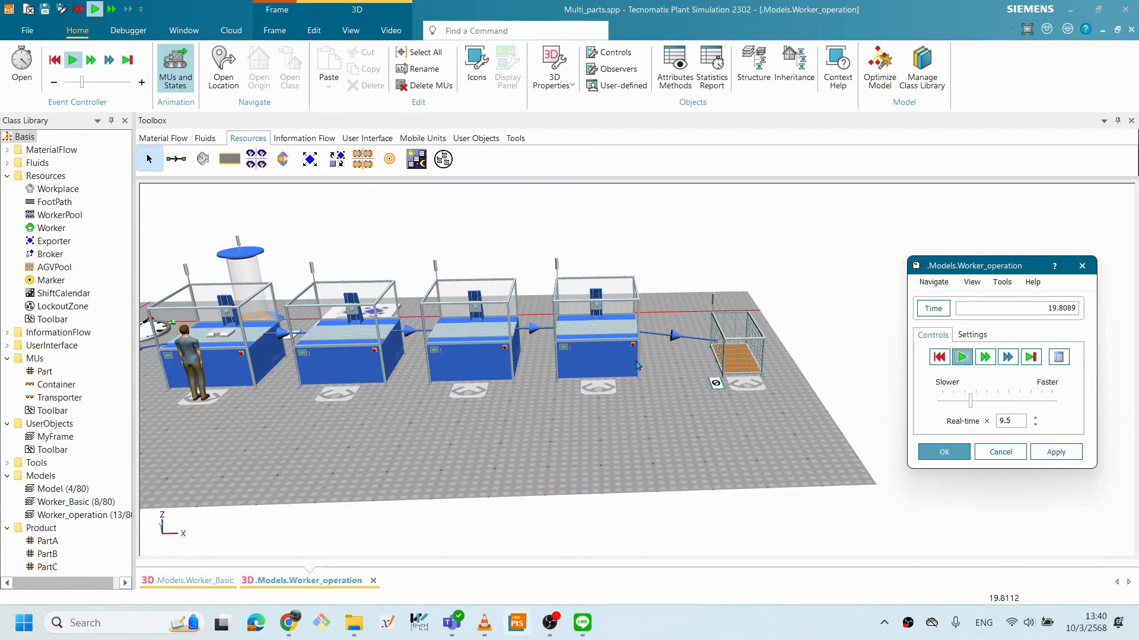
Step: Observe the worker serving the stations and the Drain from close up and along the whole line, and reset the simulation
scroll(341, 363, up, 3)
drag(579, 372, 587, 400)
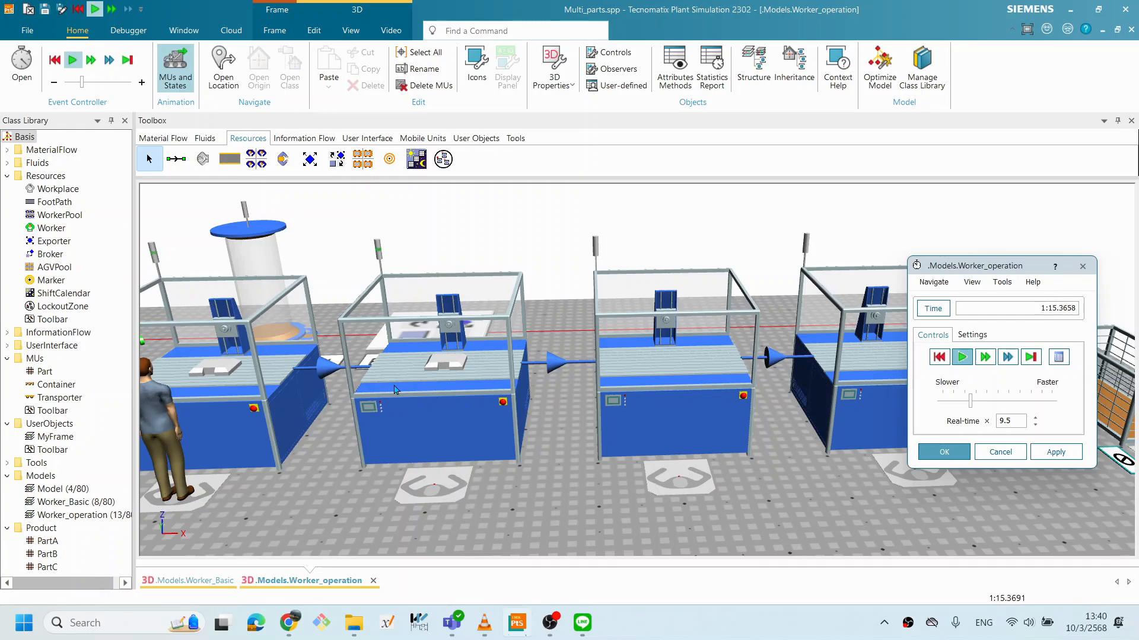
drag(533, 436, 591, 436)
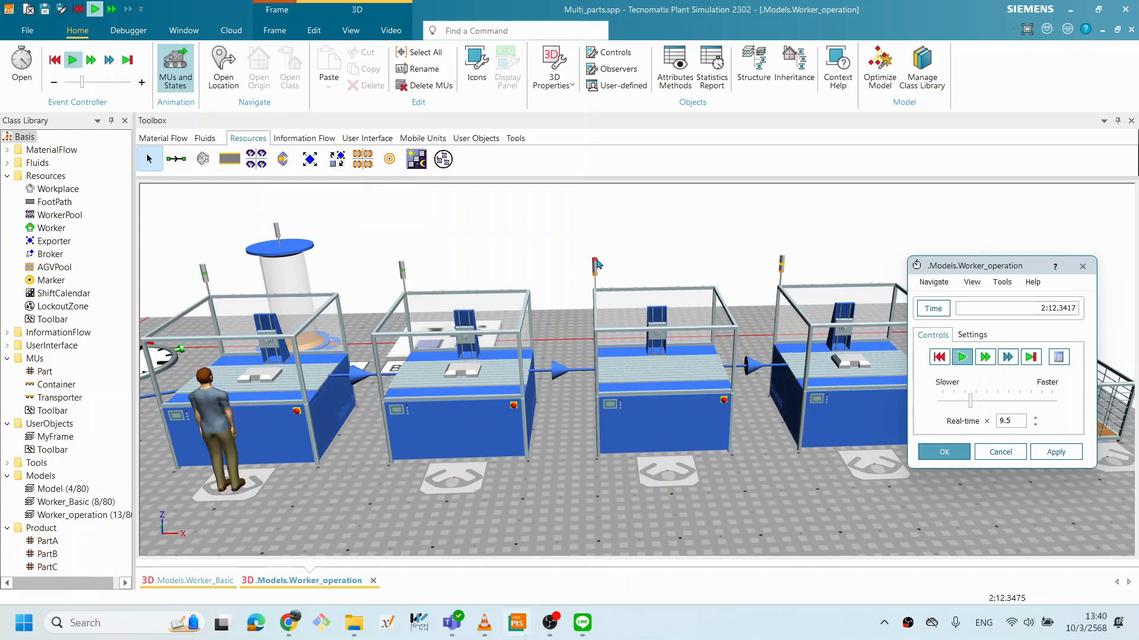
mouse_move(597, 264)
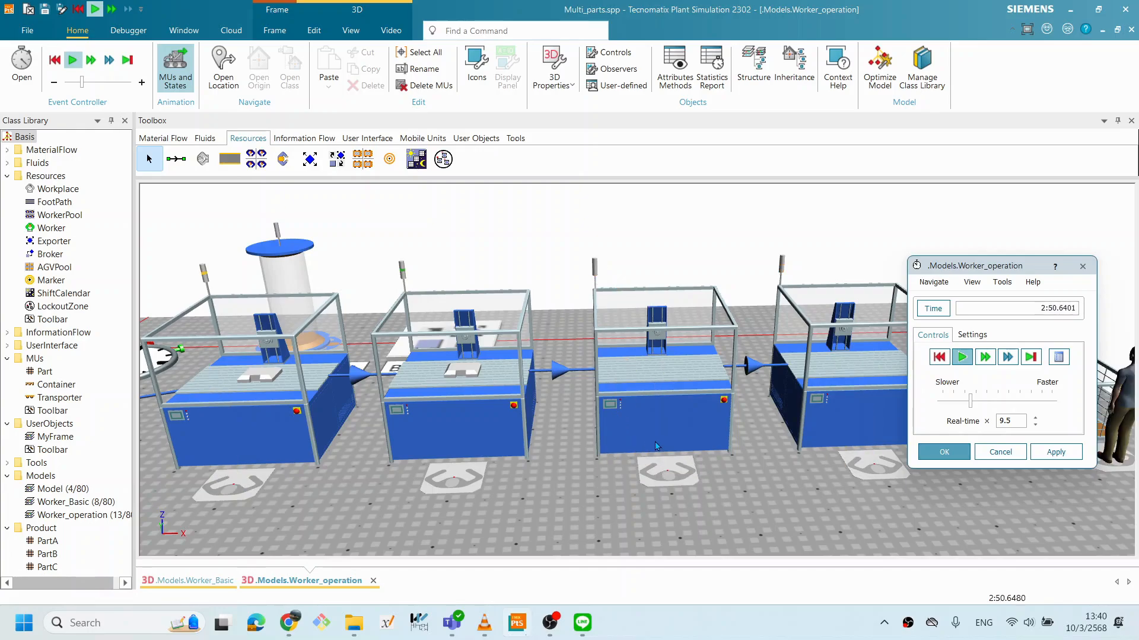
drag(996, 266, 756, 562)
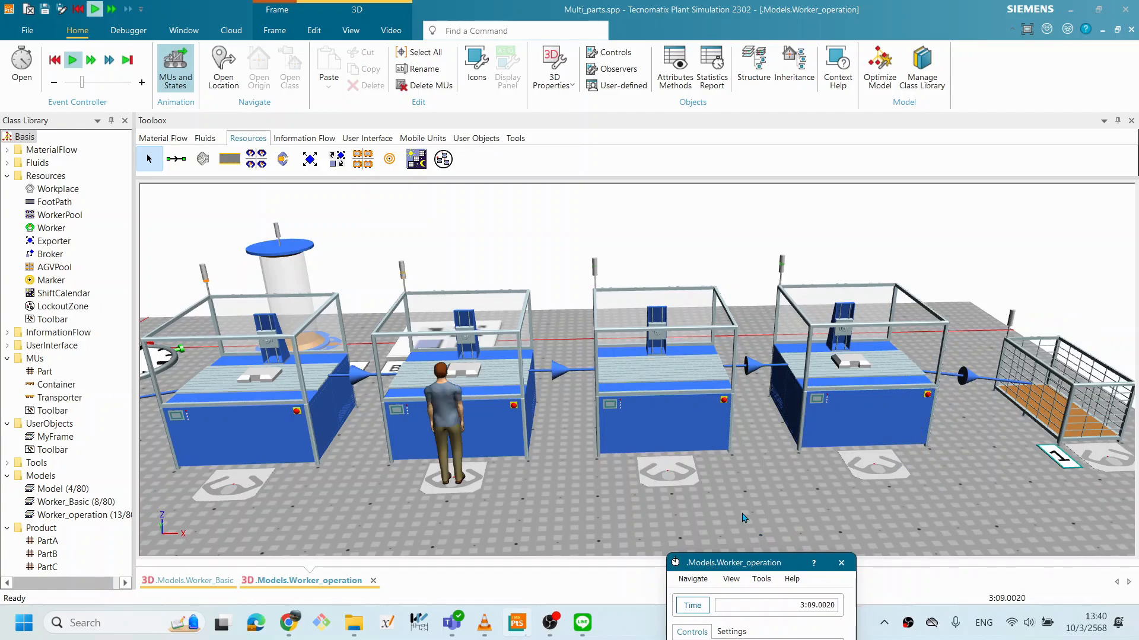
mouse_move(890, 462)
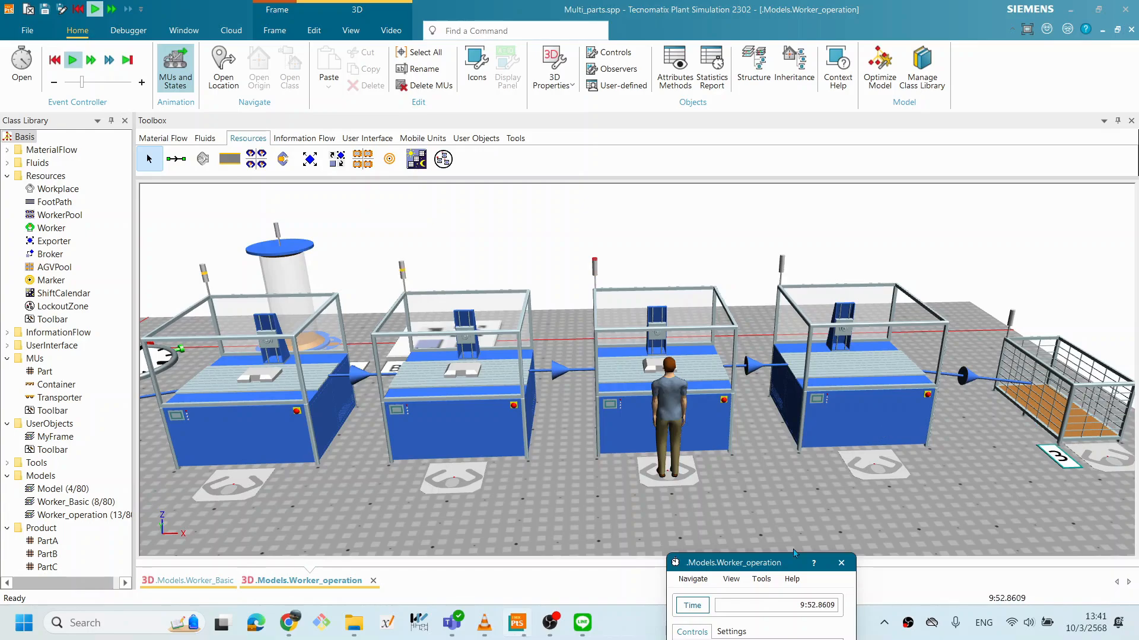
drag(793, 557, 875, 231)
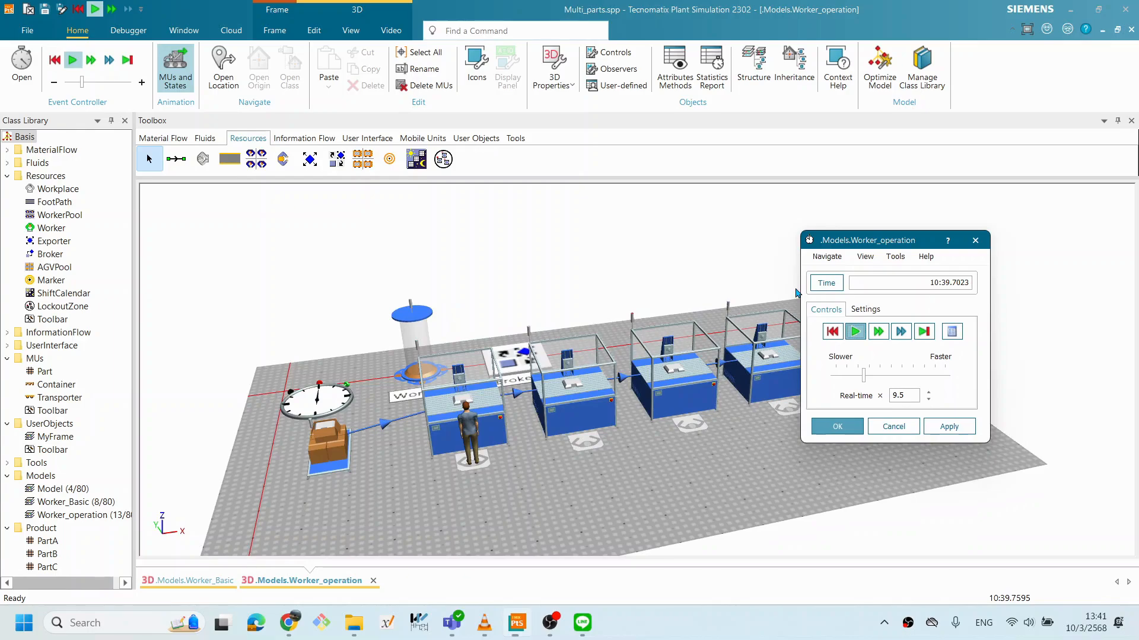
click(832, 332)
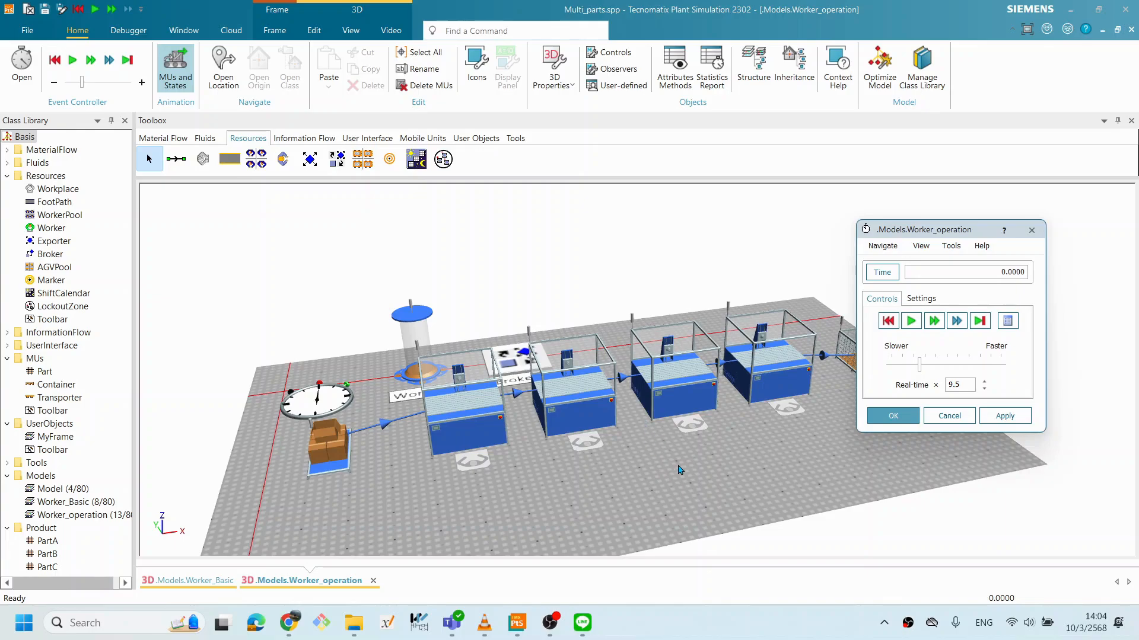
Step: Place two Chart objects side by side behind the last two stations, to the right of the Broker
scroll(688, 367, up, 2)
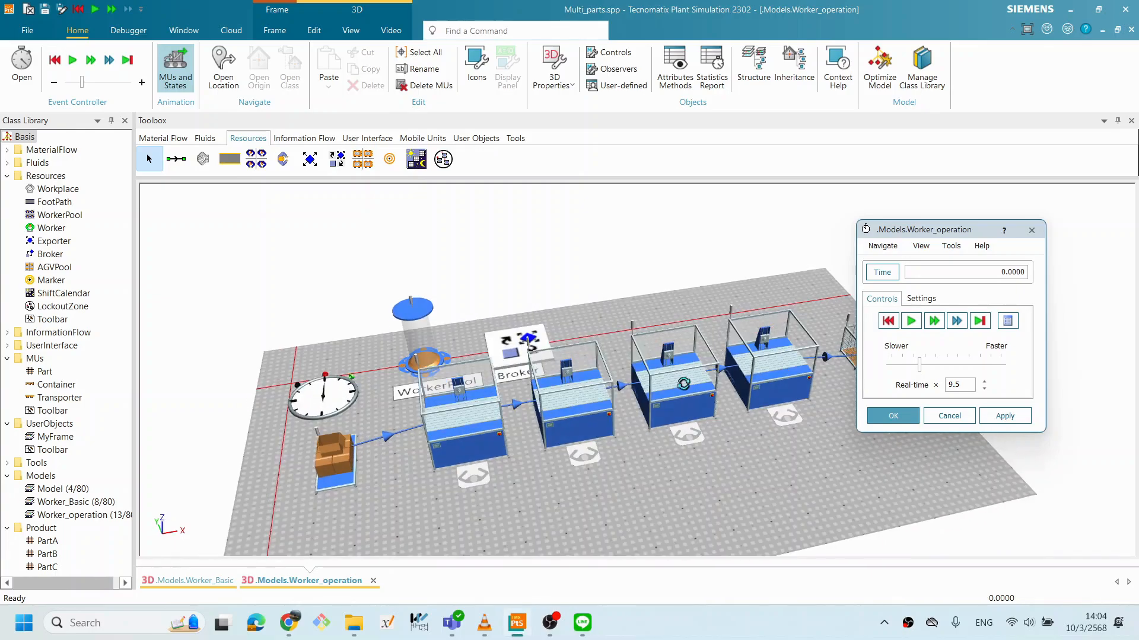
scroll(708, 408, up, 2)
drag(745, 436, 706, 392)
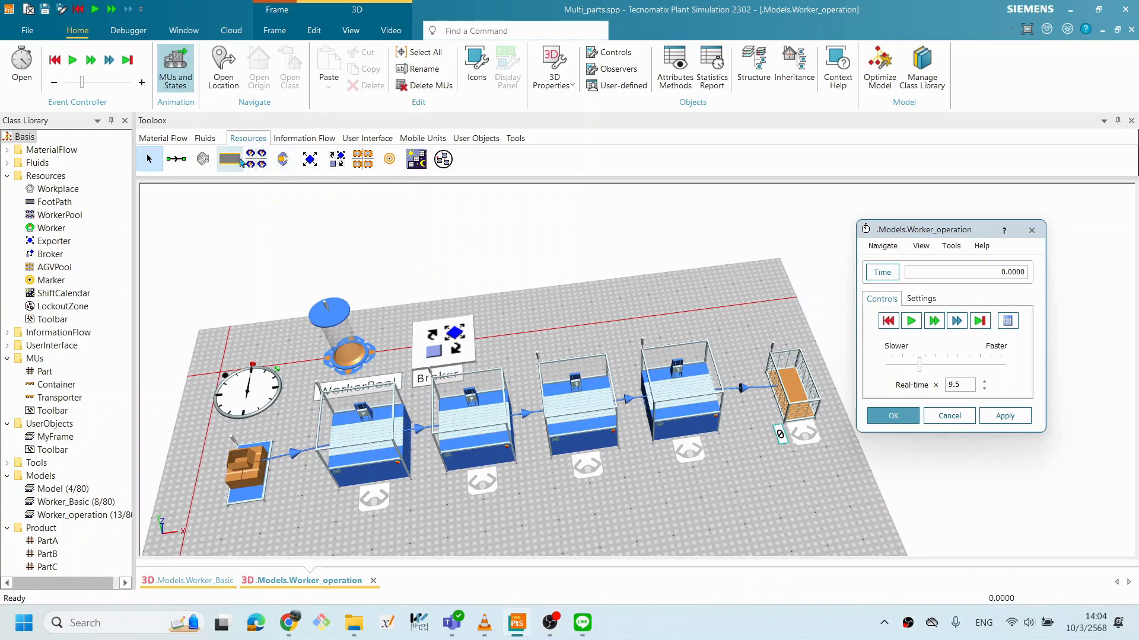
click(367, 138)
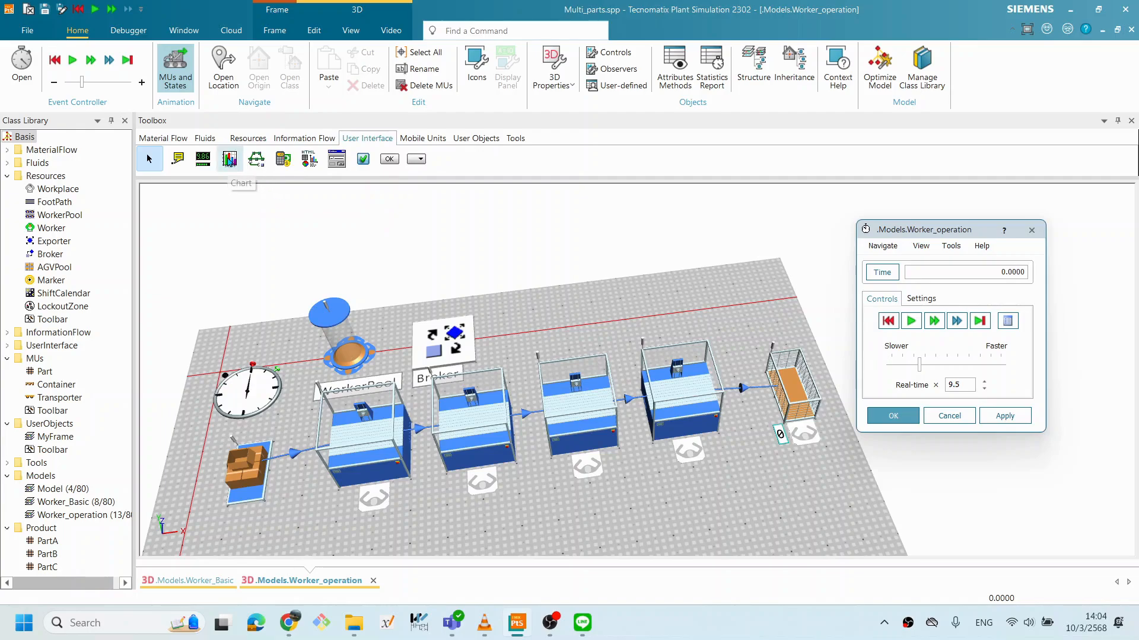
click(230, 159)
click(557, 323)
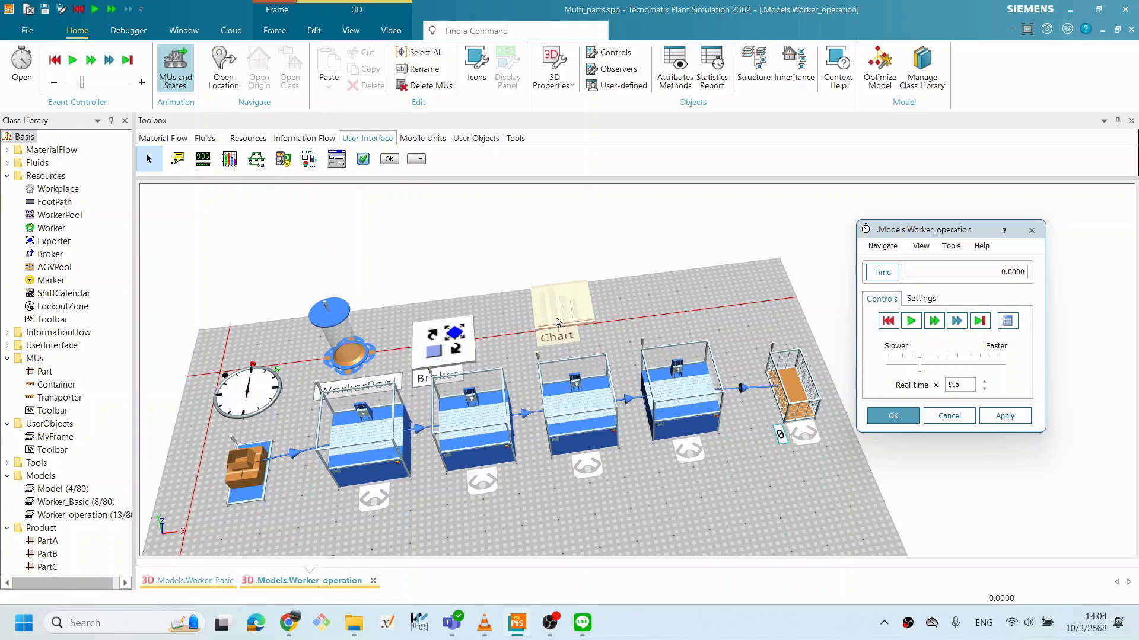
click(676, 308)
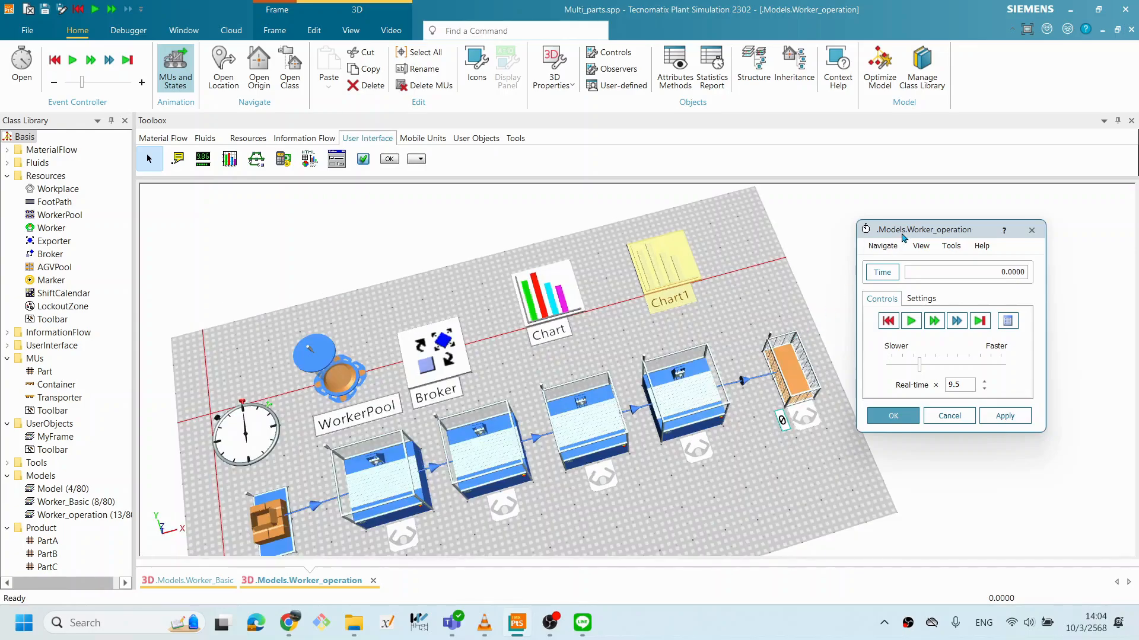
Step: Rename the chart nearest the Broker to Machine_Chart
drag(904, 231, 963, 227)
drag(429, 416, 493, 413)
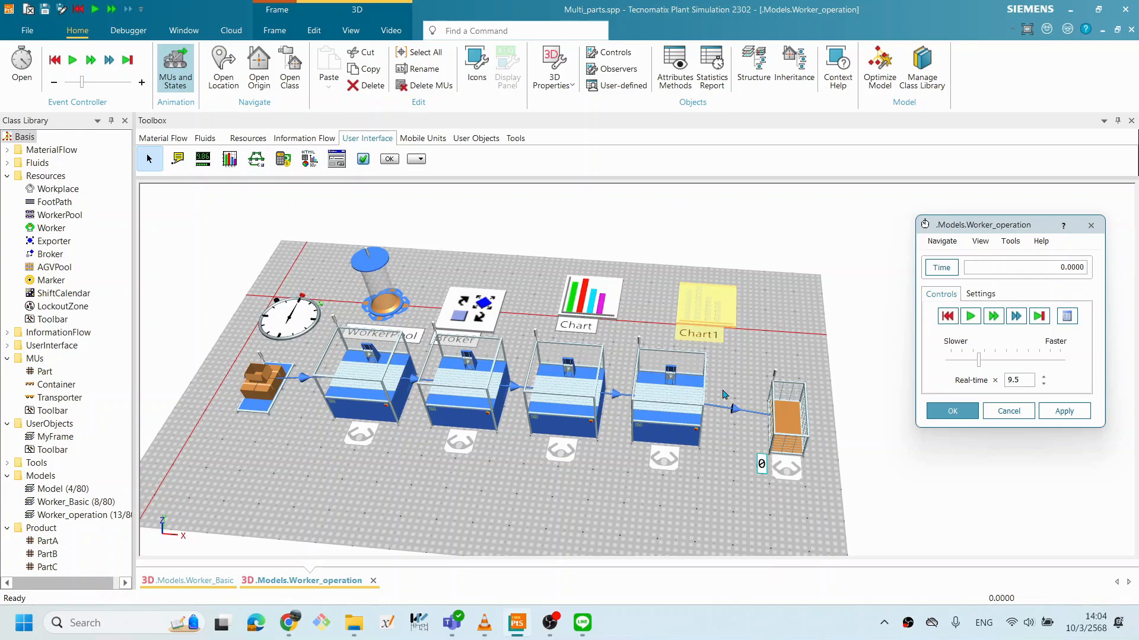
drag(602, 411, 628, 434)
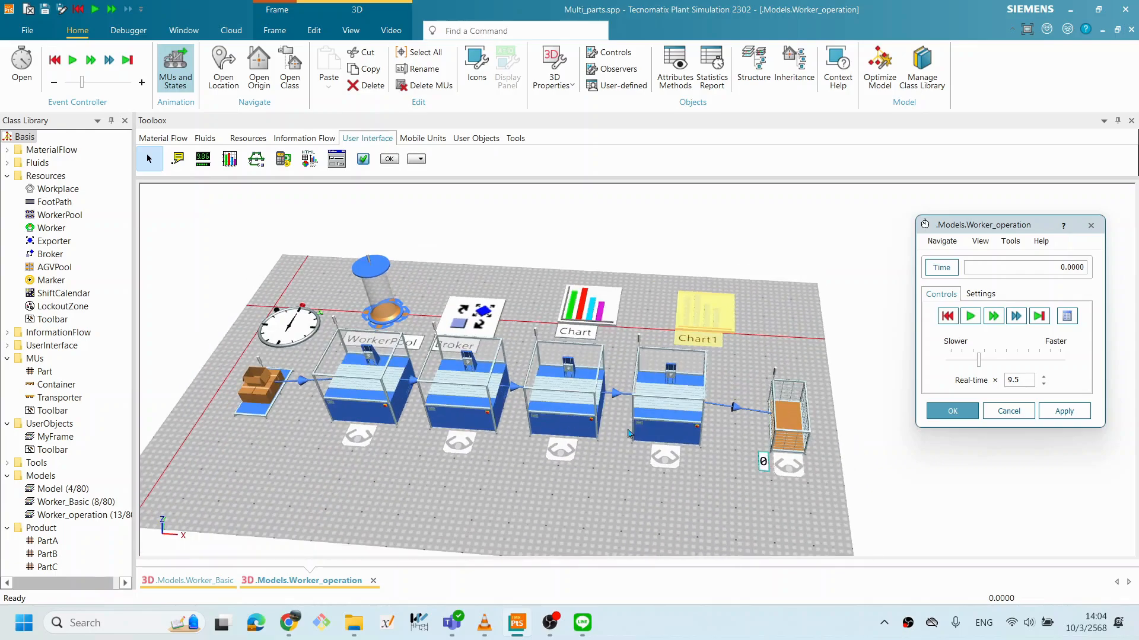
right_click(568, 317)
click(517, 310)
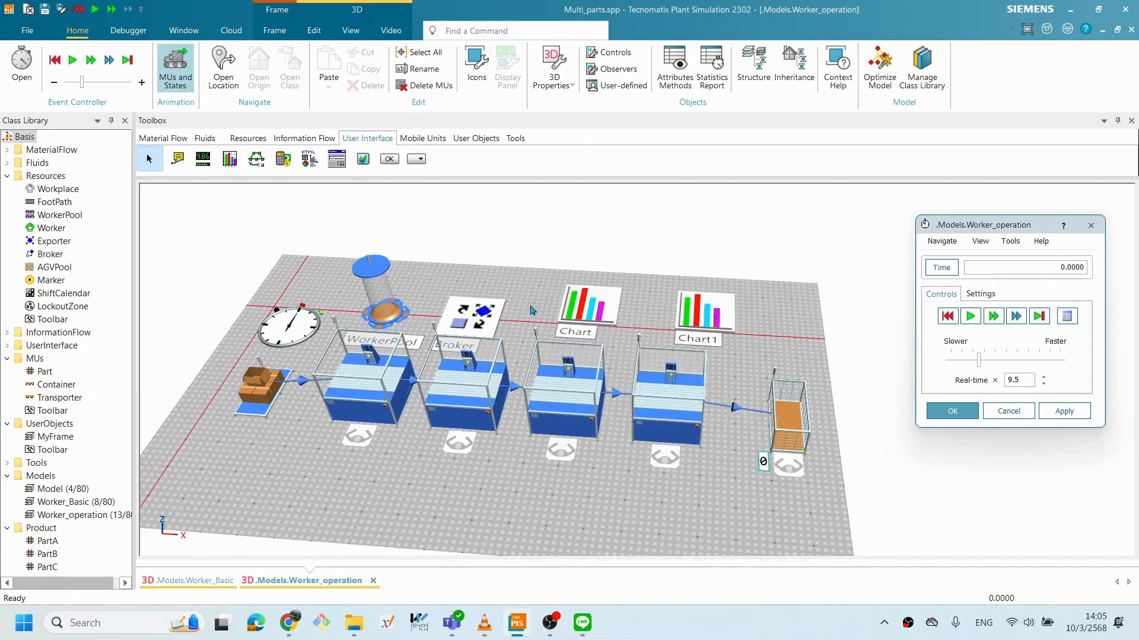
right_click(577, 326)
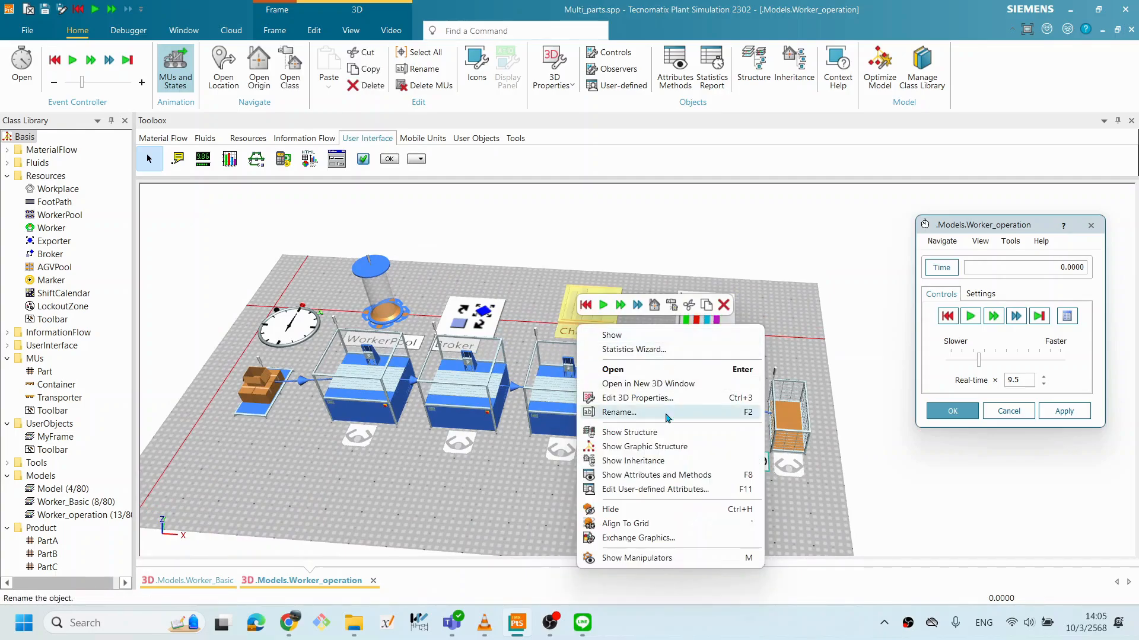
click(628, 414)
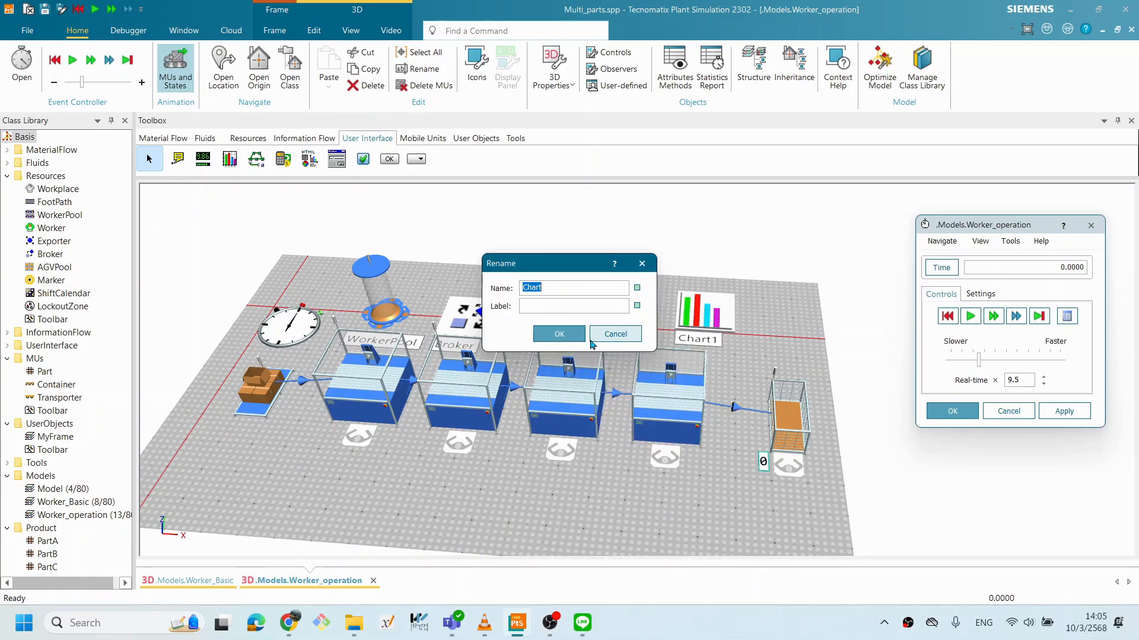
click(523, 289)
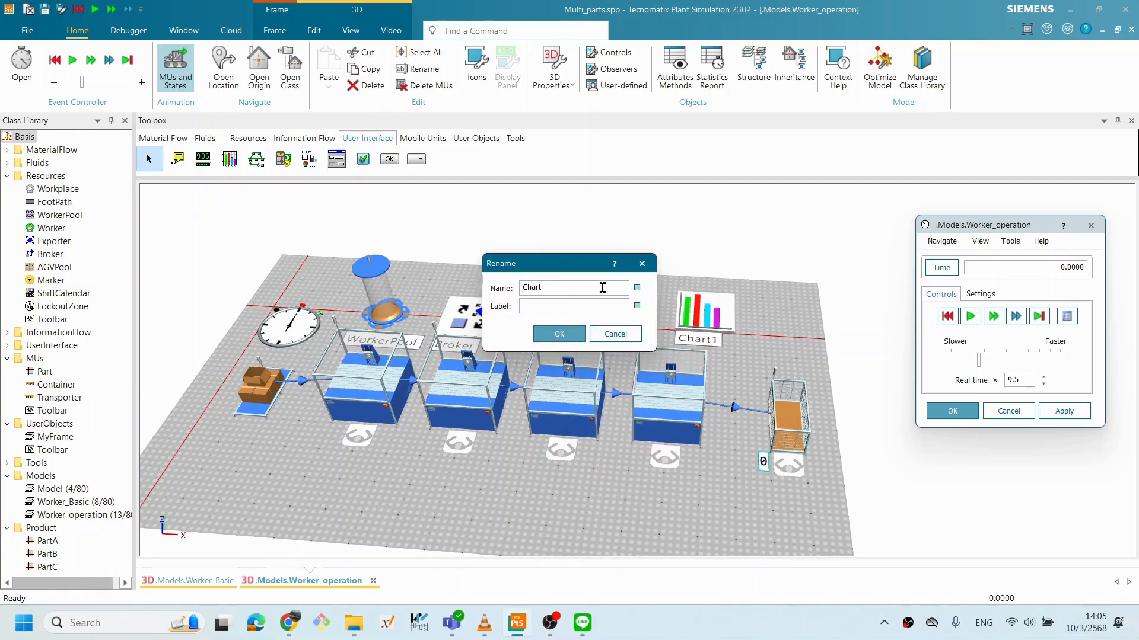
text(Machine_)
click(561, 334)
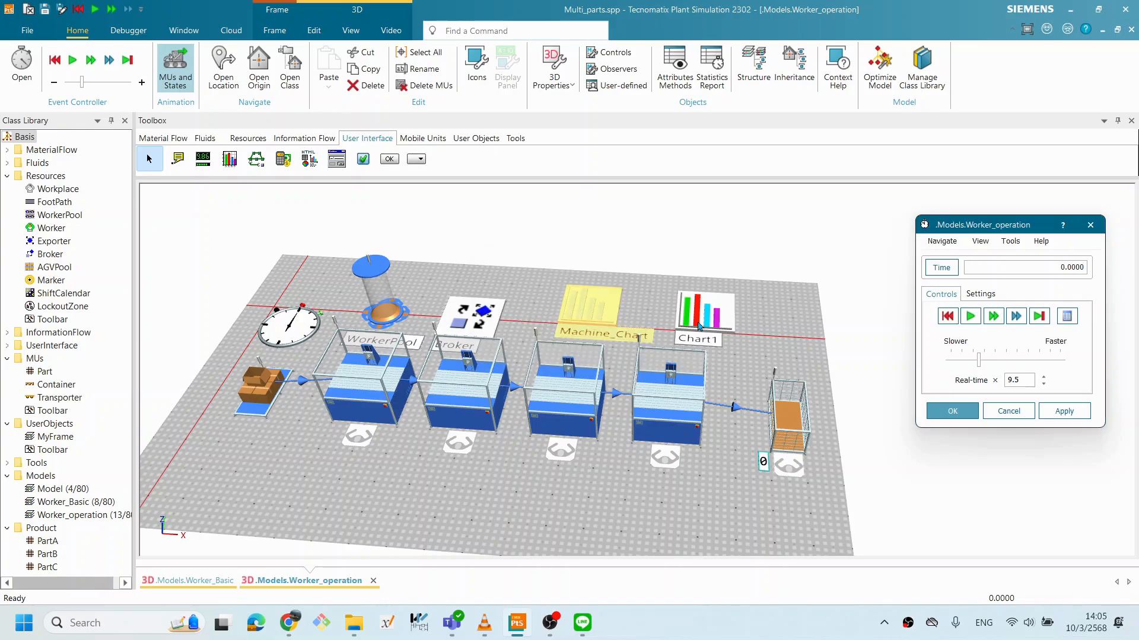
Step: Rename the second chart, behind the last station, to Man_chart
right_click(712, 339)
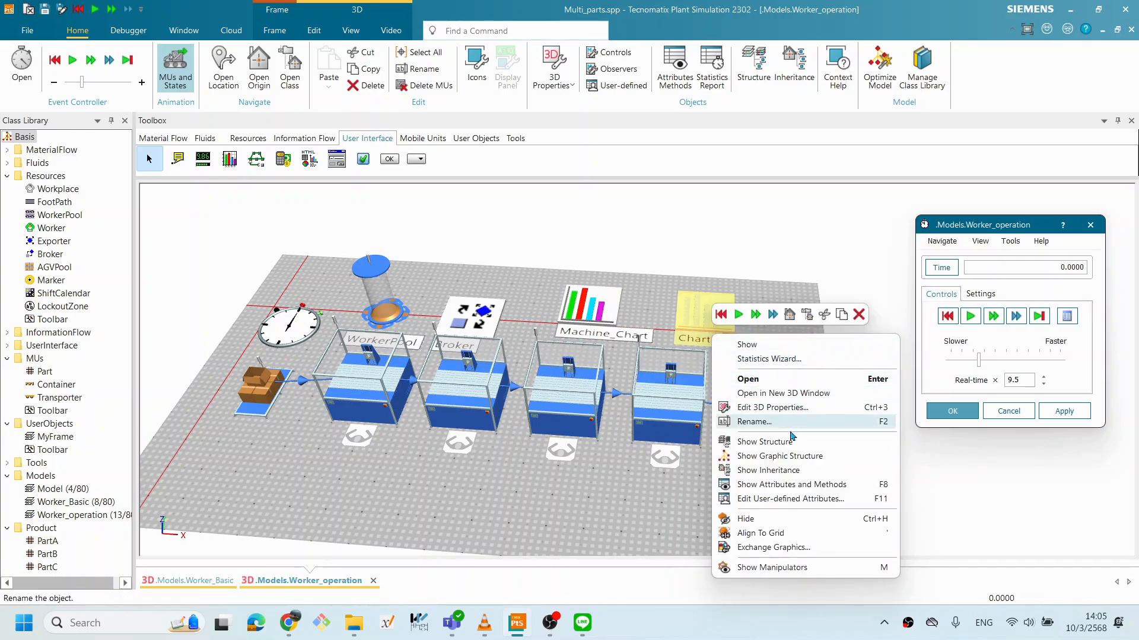
click(754, 421)
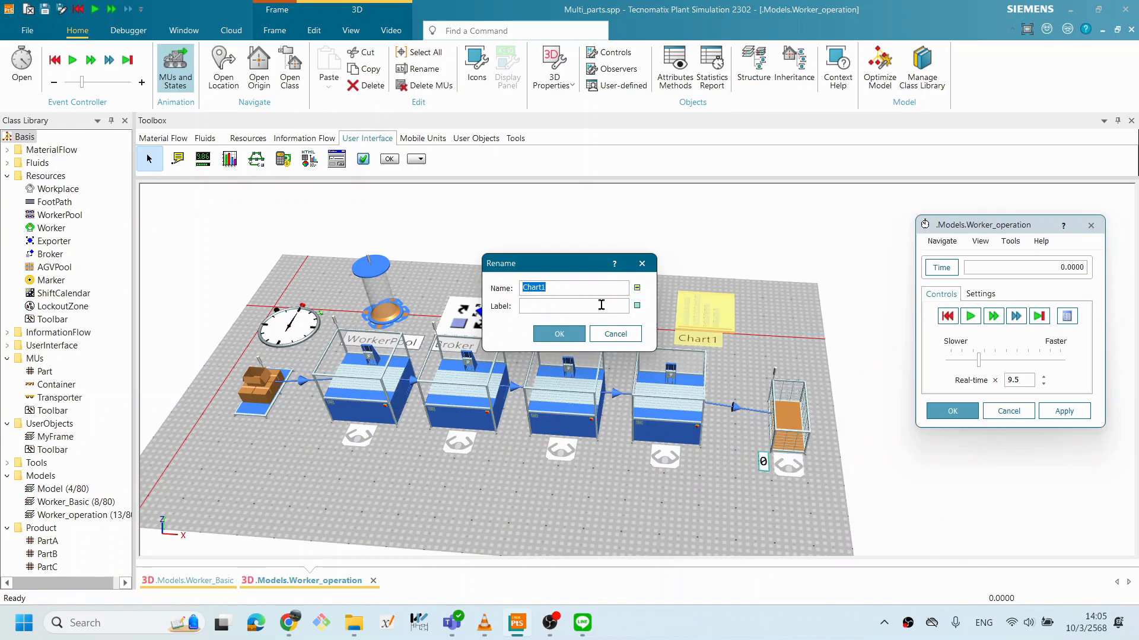
text(Man_c)
click(559, 334)
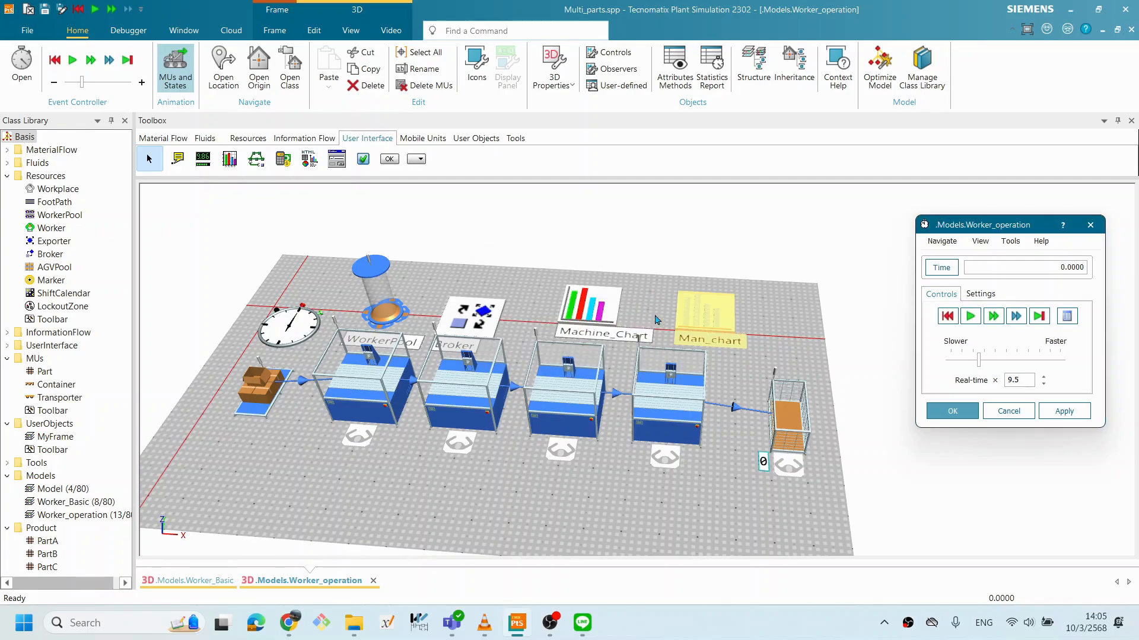
Step: Shift Machine_Chart and Man_chart slightly closer to the Broker and clear the selection
drag(600, 310, 580, 296)
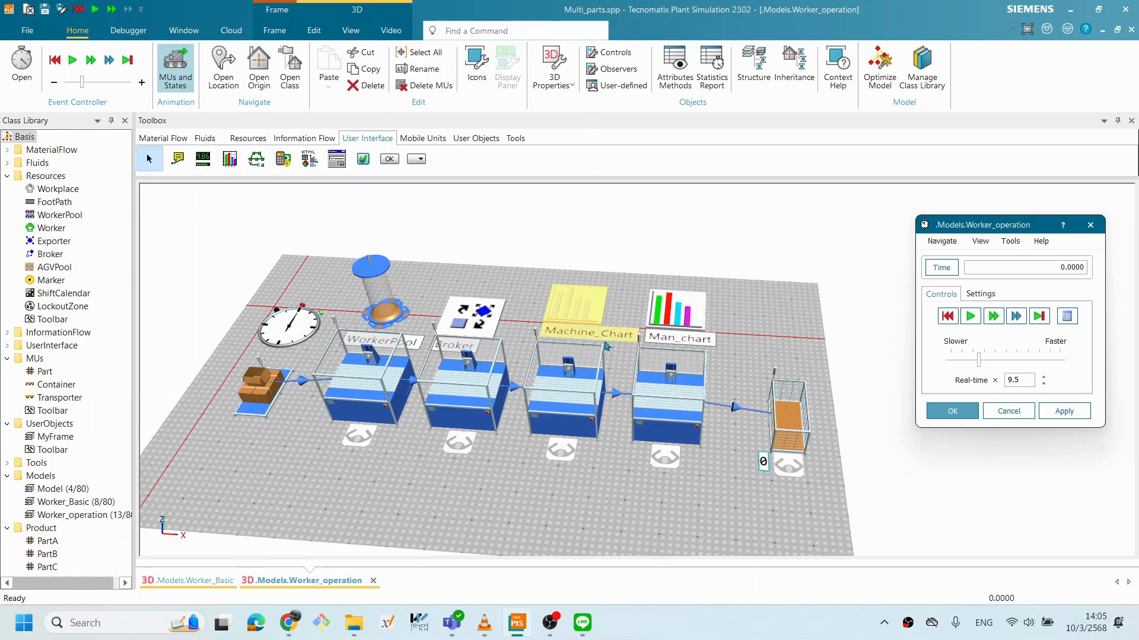
click(632, 479)
drag(587, 444, 596, 449)
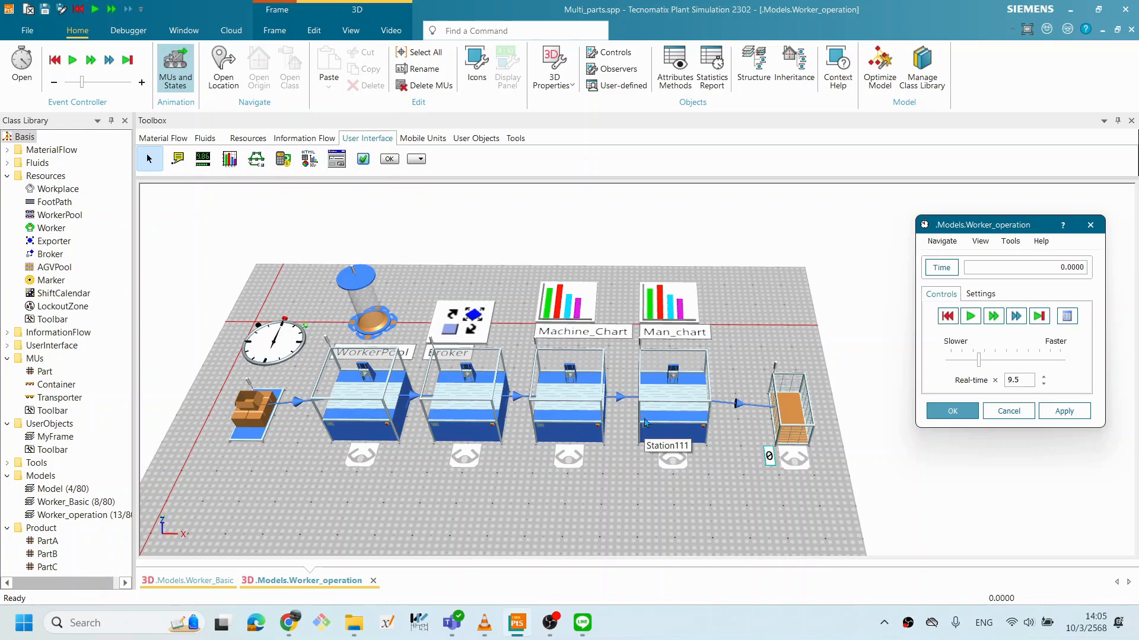
Step: Assign all four stations together to Machine_Chart with Resource Statistics as the statistics type
click(369, 401)
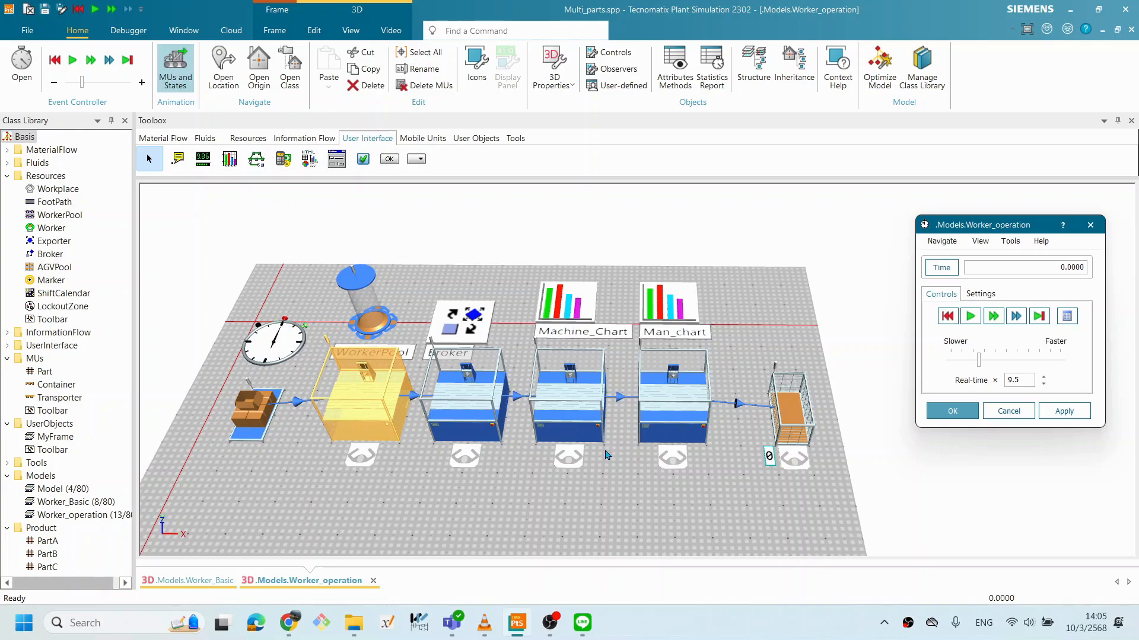
ctrl+click(482, 420)
ctrl+click(572, 417)
ctrl+click(668, 418)
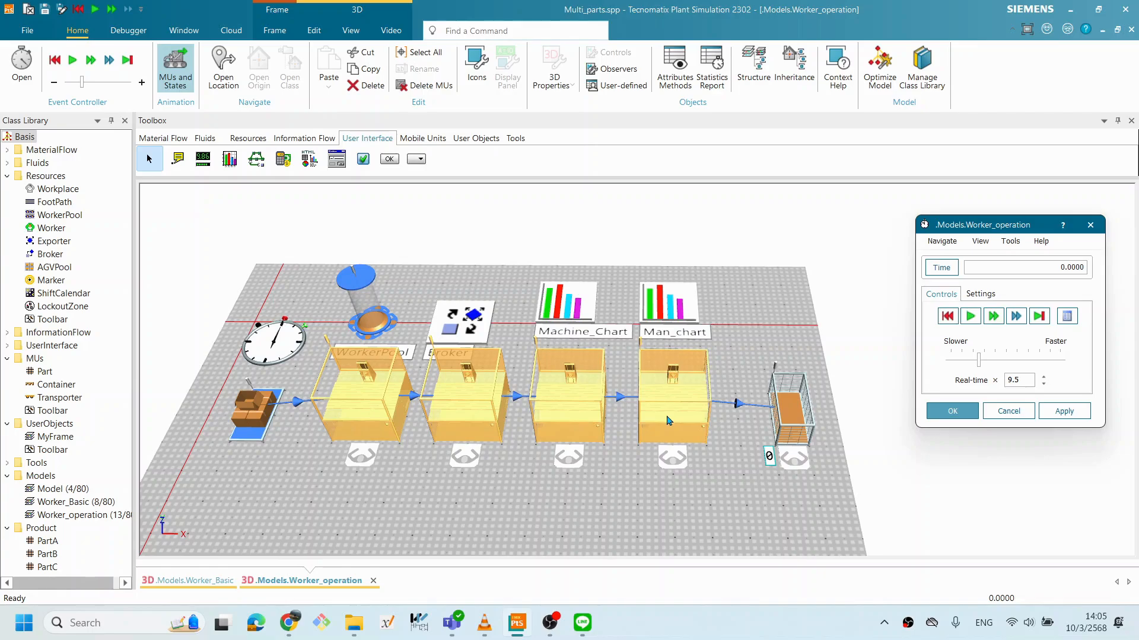
drag(559, 402, 575, 306)
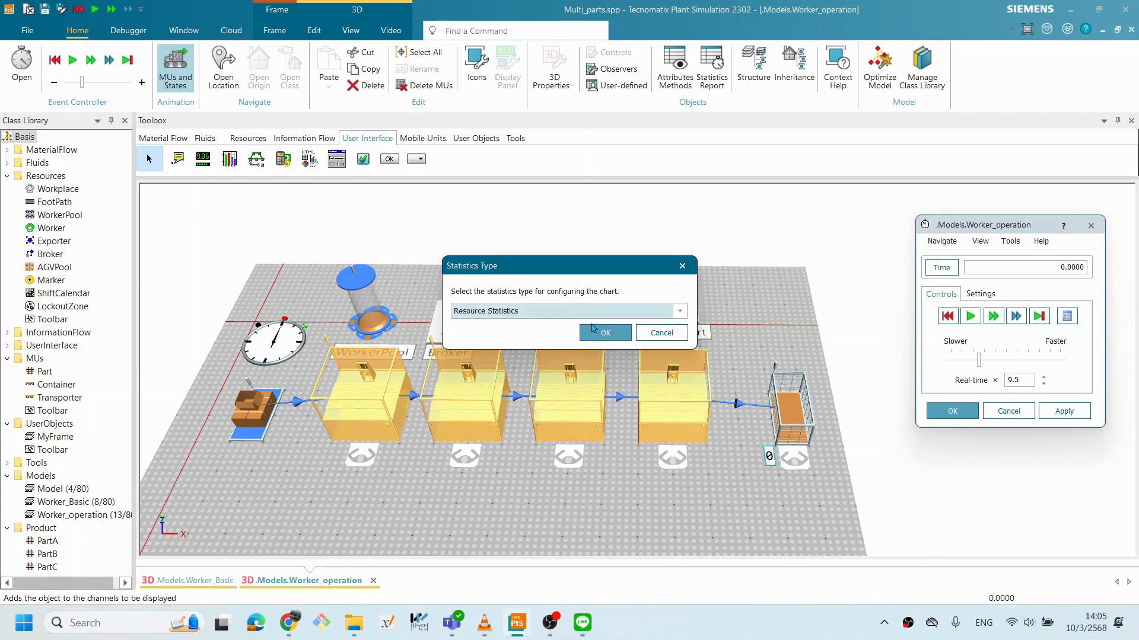
click(608, 334)
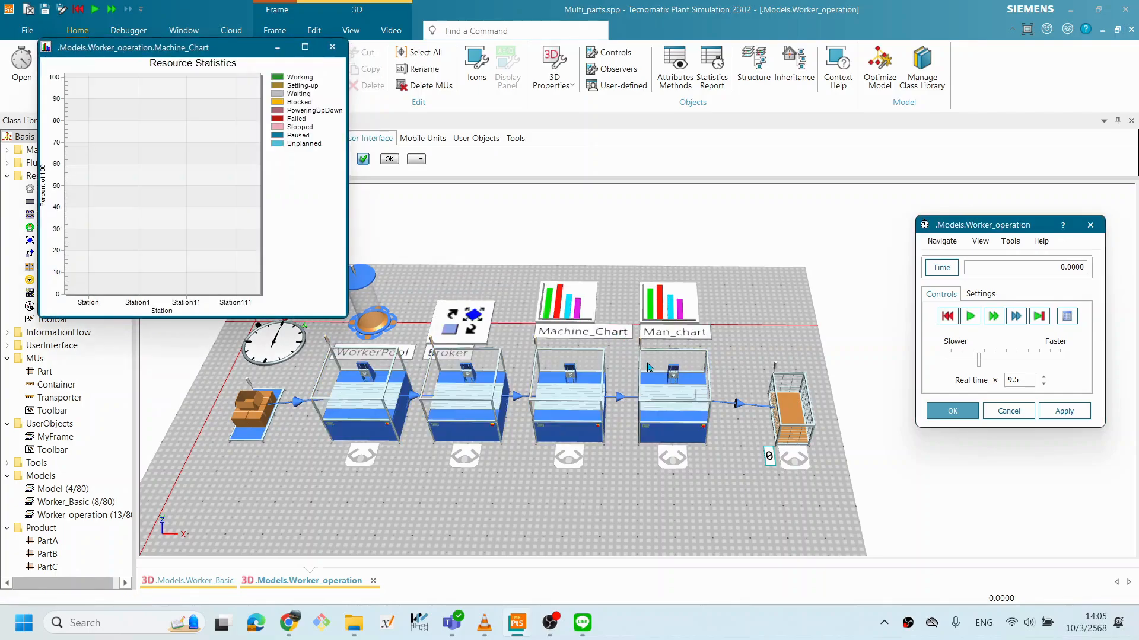
Step: Run the simulation briefly and stop it to check the four stations' states in the Machine_Chart statistics
drag(550, 421, 555, 408)
drag(650, 469, 696, 465)
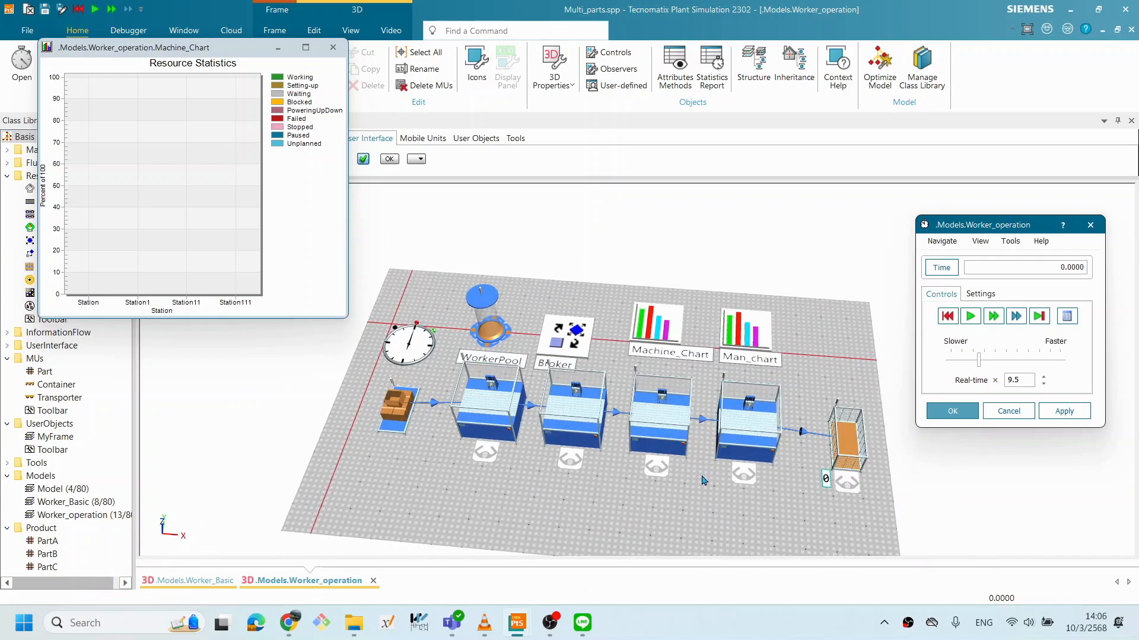
scroll(700, 469, up, 2)
mouse_move(681, 472)
mouse_down()
mouse_move(697, 459)
mouse_move(682, 469)
mouse_up()
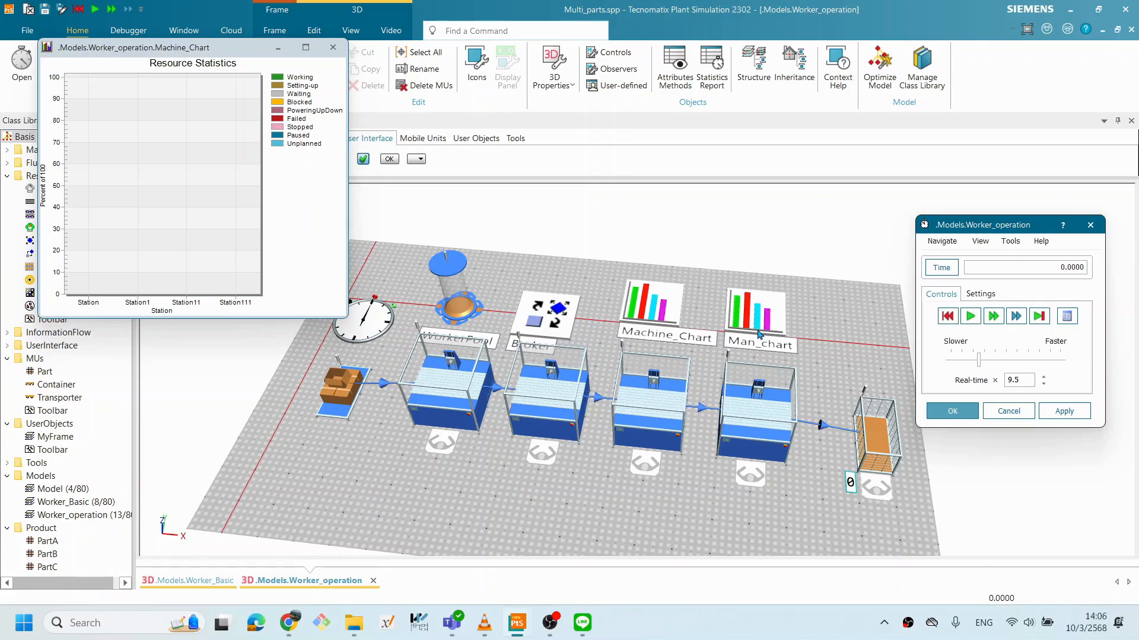
drag(668, 397, 691, 405)
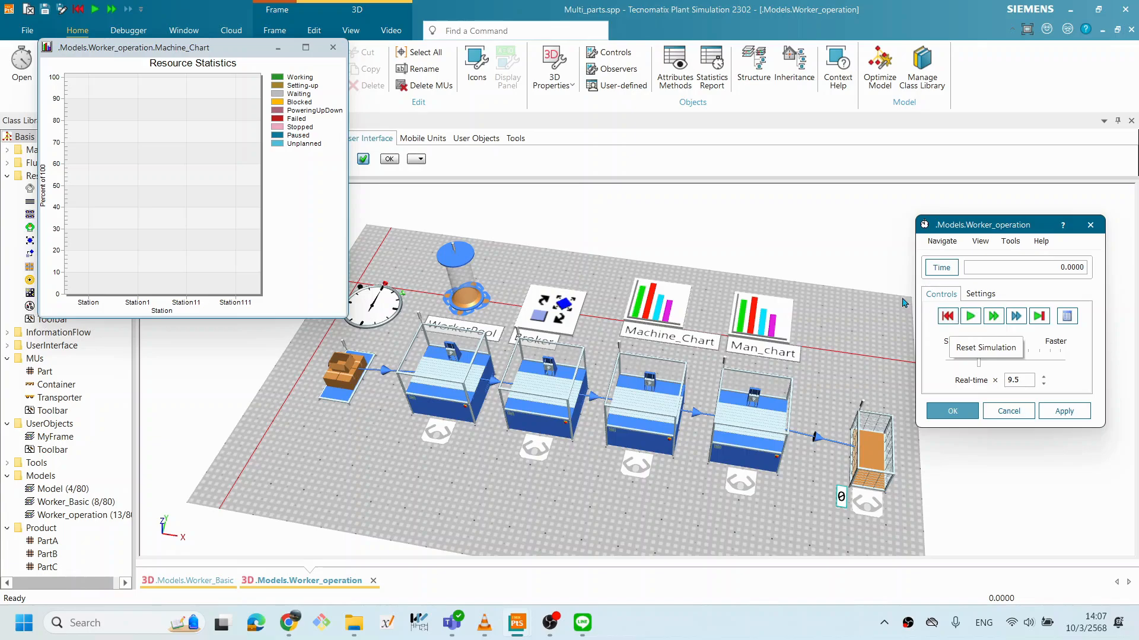
drag(746, 420, 722, 426)
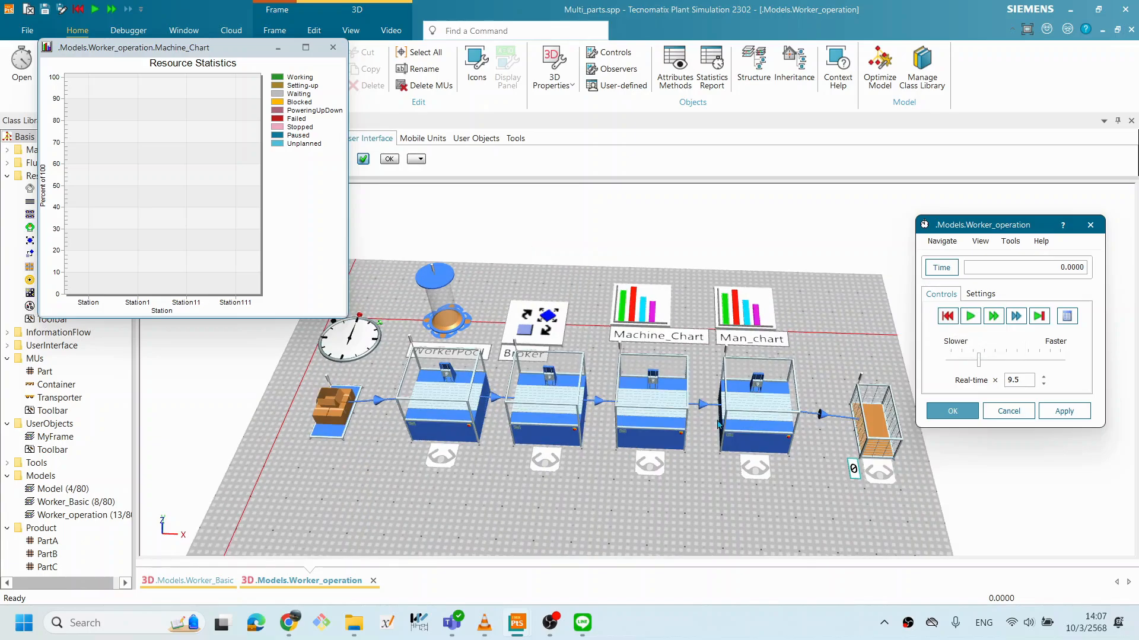
drag(675, 463, 673, 427)
drag(750, 458, 785, 460)
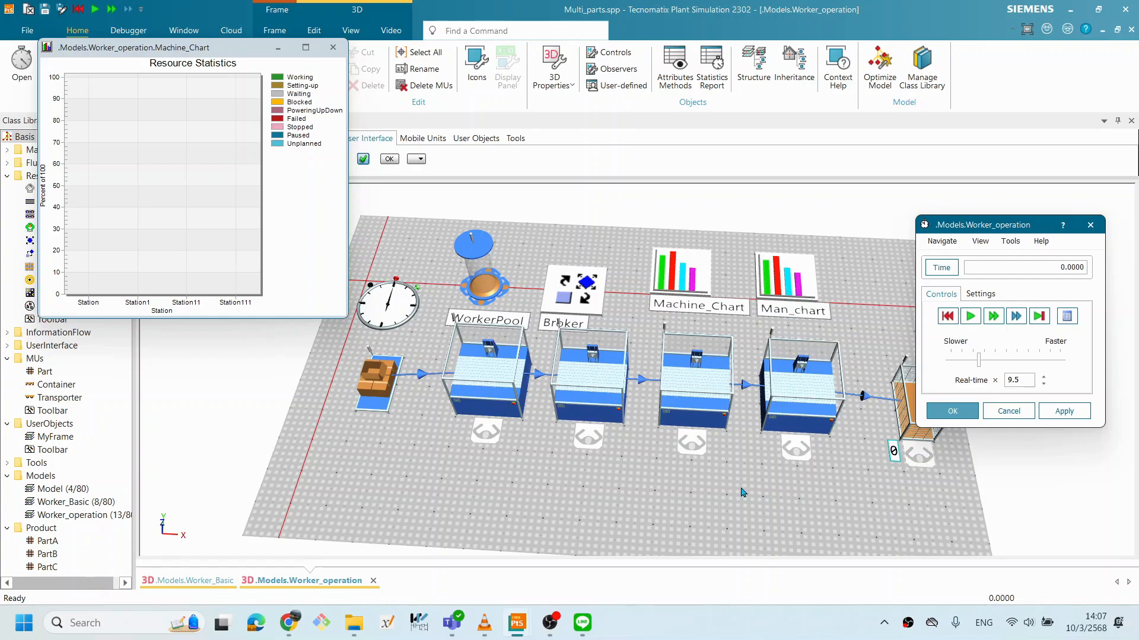
click(971, 317)
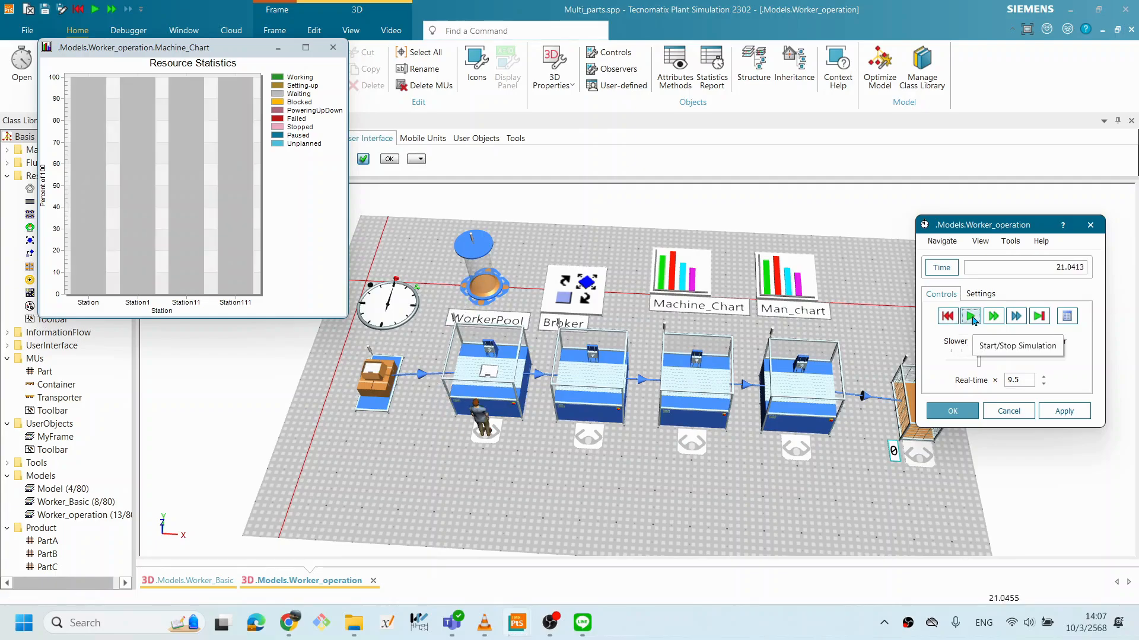
click(970, 317)
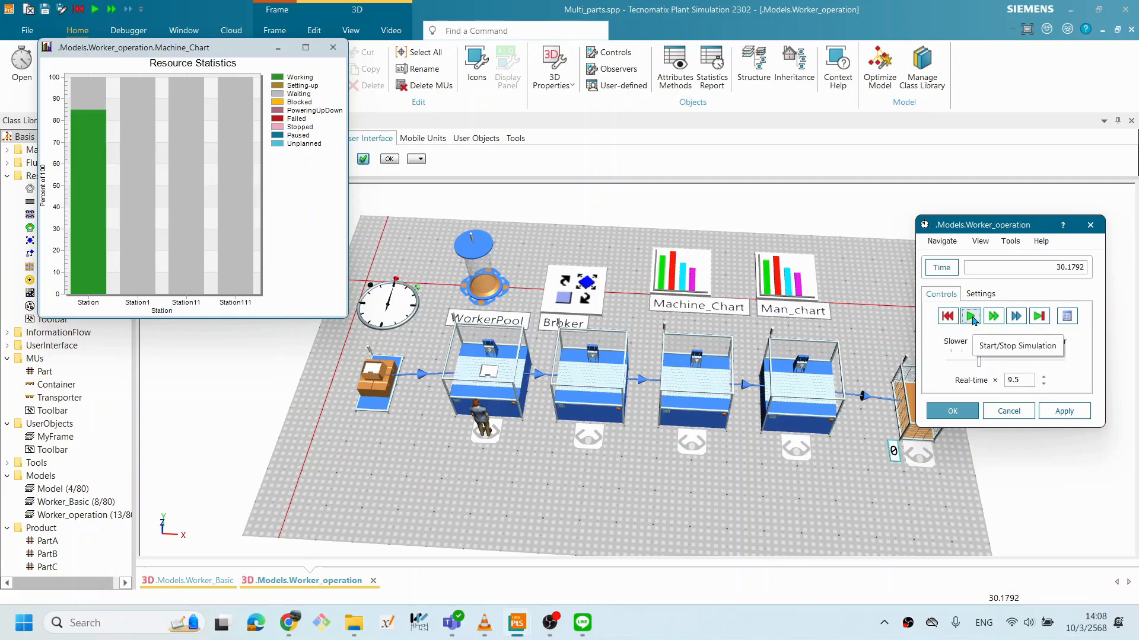
Step: Assign the worker to Man_chart with Service Statistics as the statistics type and place its chart window beneath the Machine_Chart window
click(488, 413)
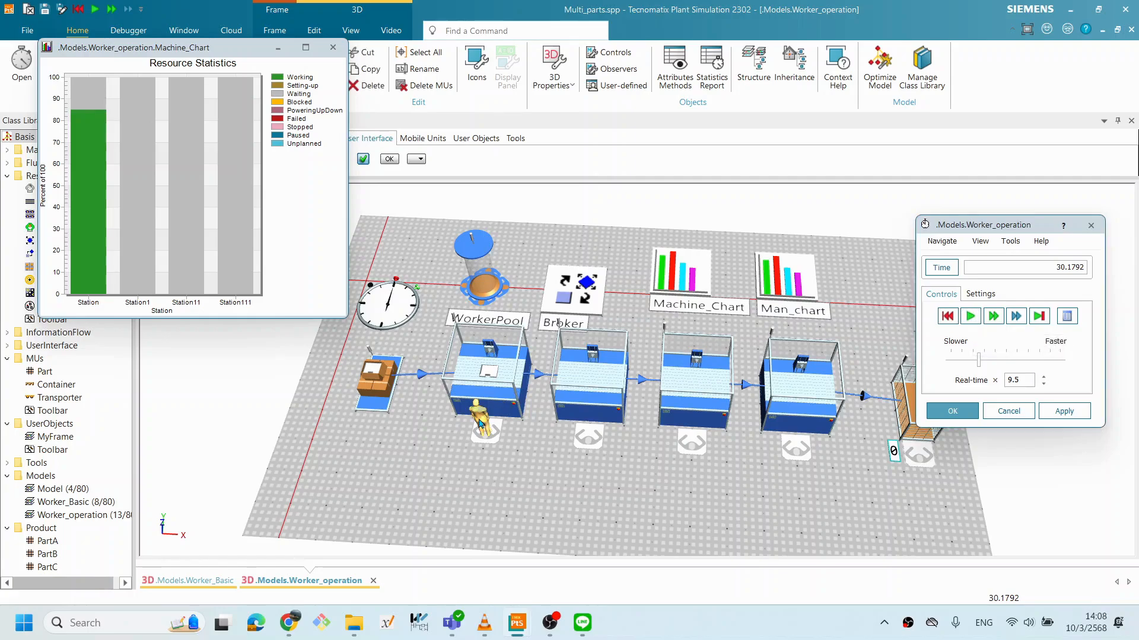
drag(488, 413, 778, 296)
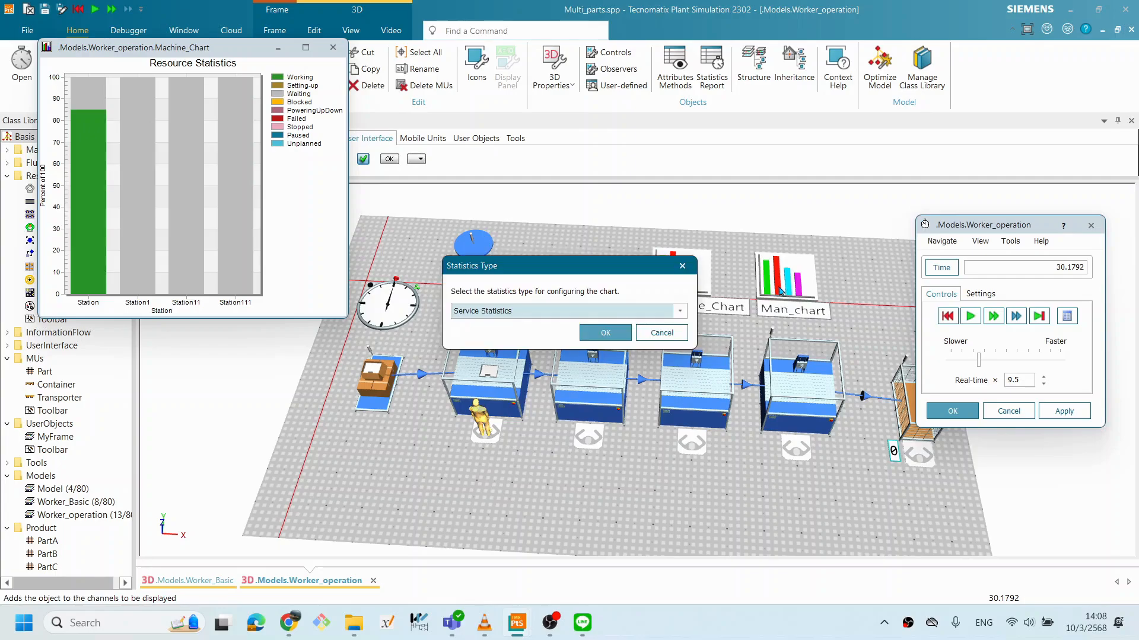
click(604, 333)
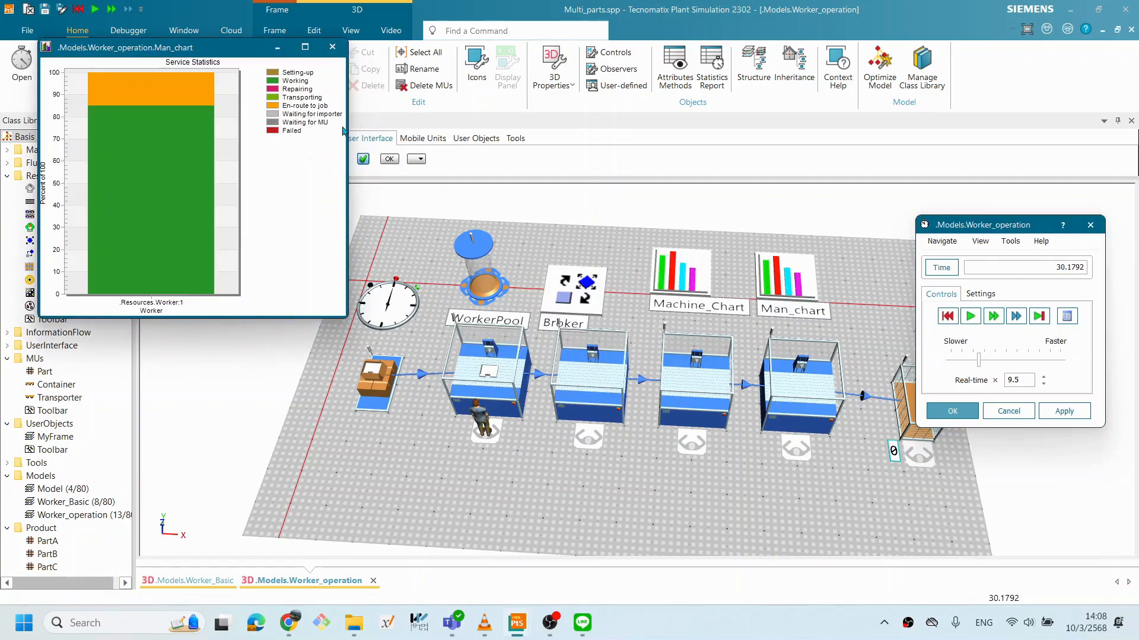
drag(228, 52, 220, 349)
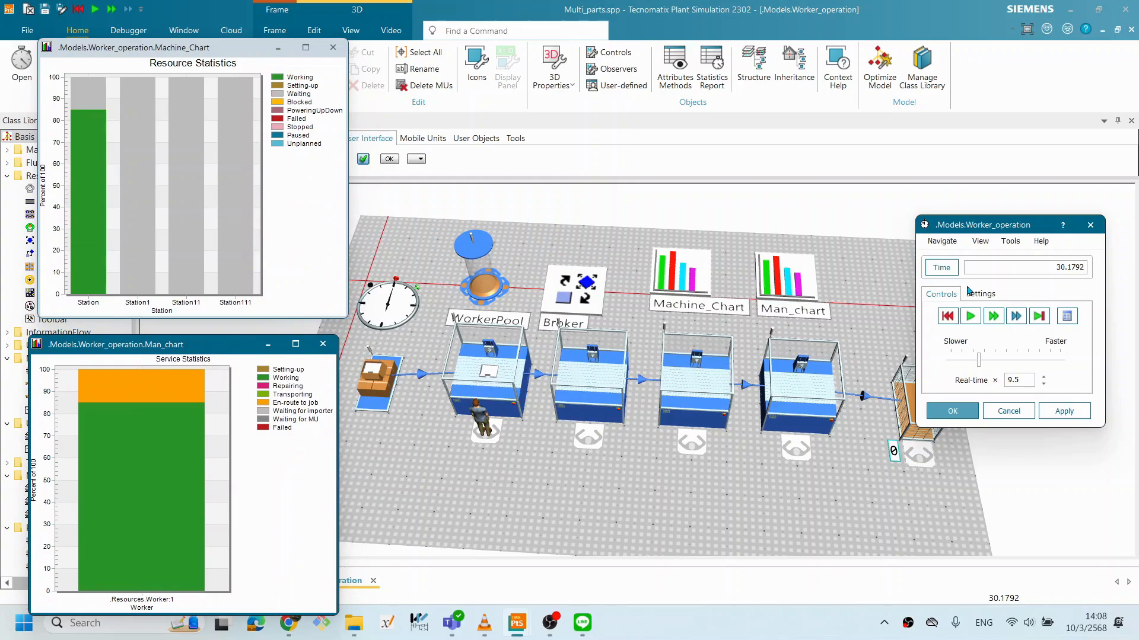
Step: Run the simulation to compare machine and worker statistics in the two chart windows, and reset it
click(970, 320)
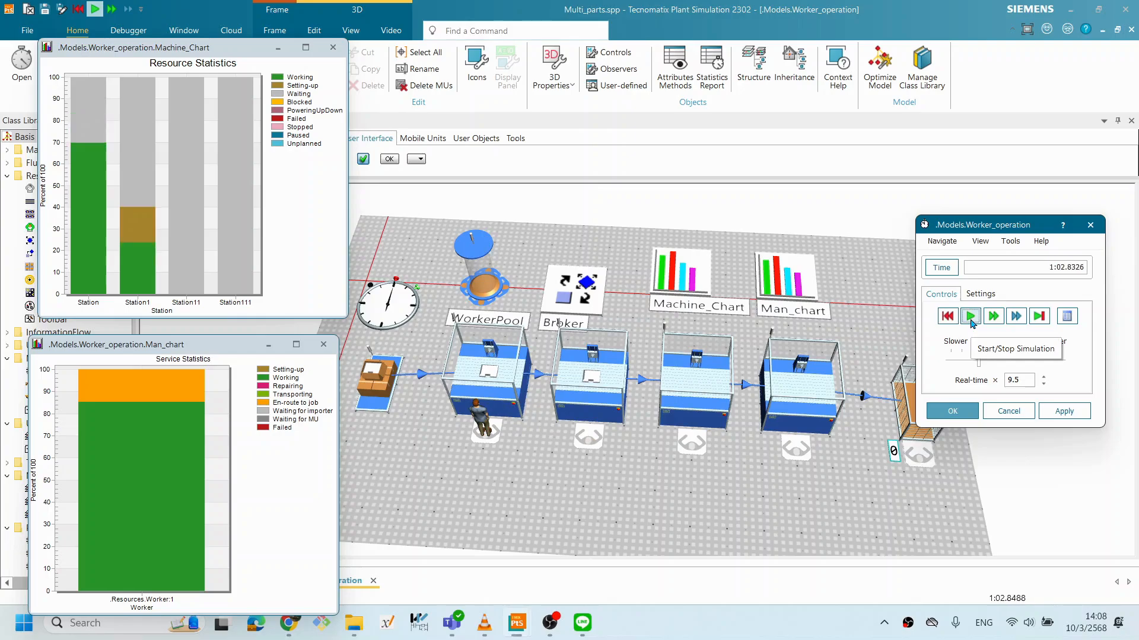
drag(218, 348, 220, 331)
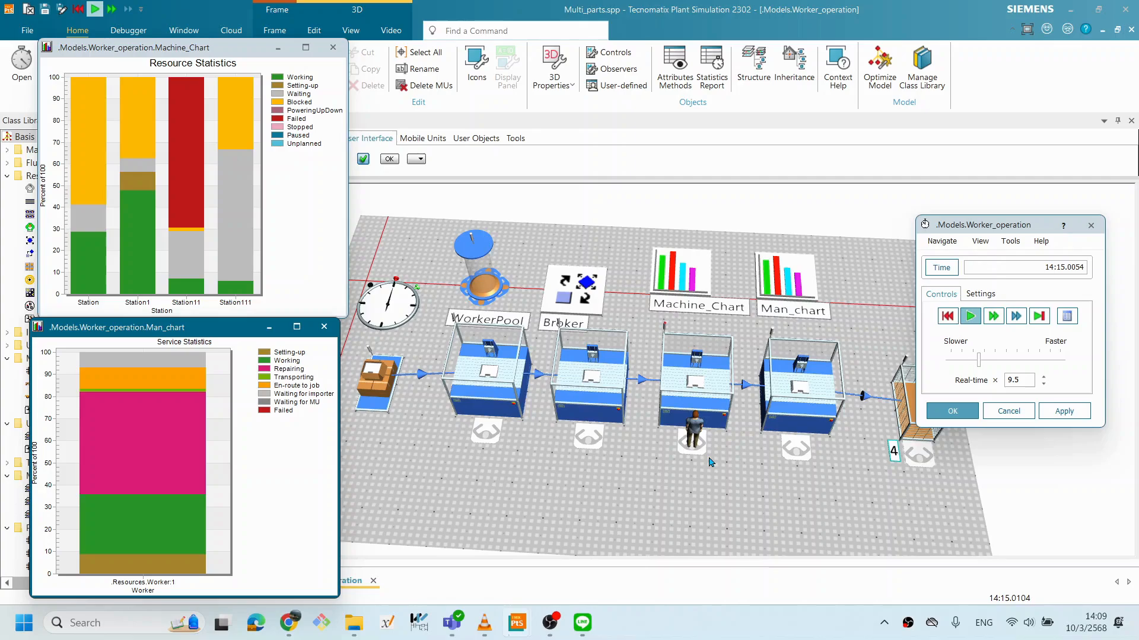
drag(205, 62, 207, 56)
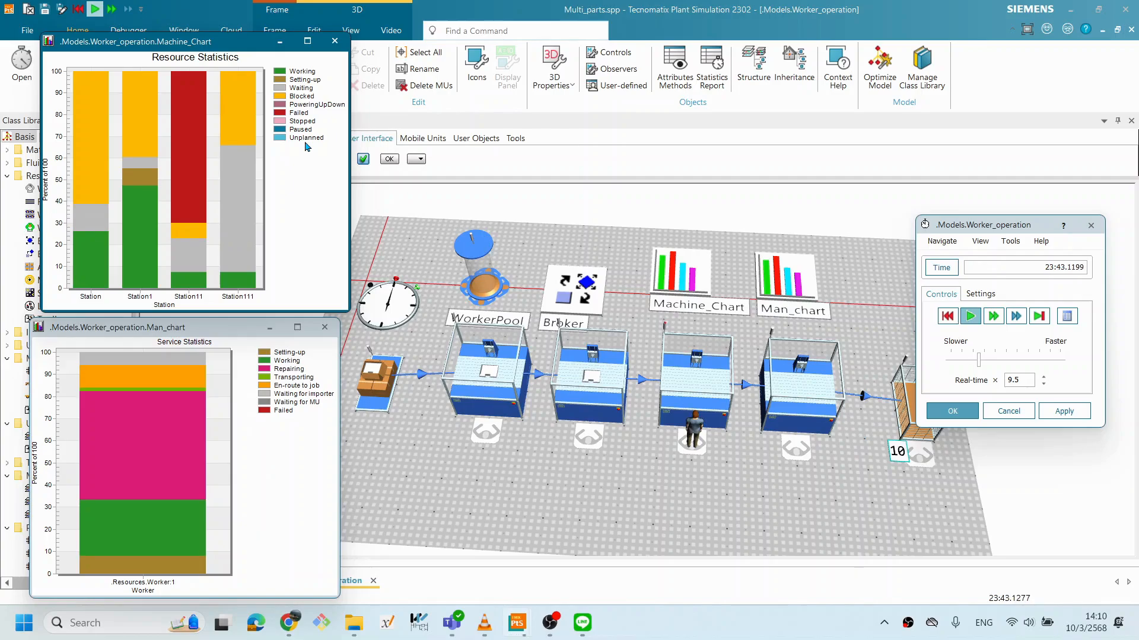
drag(163, 327, 181, 333)
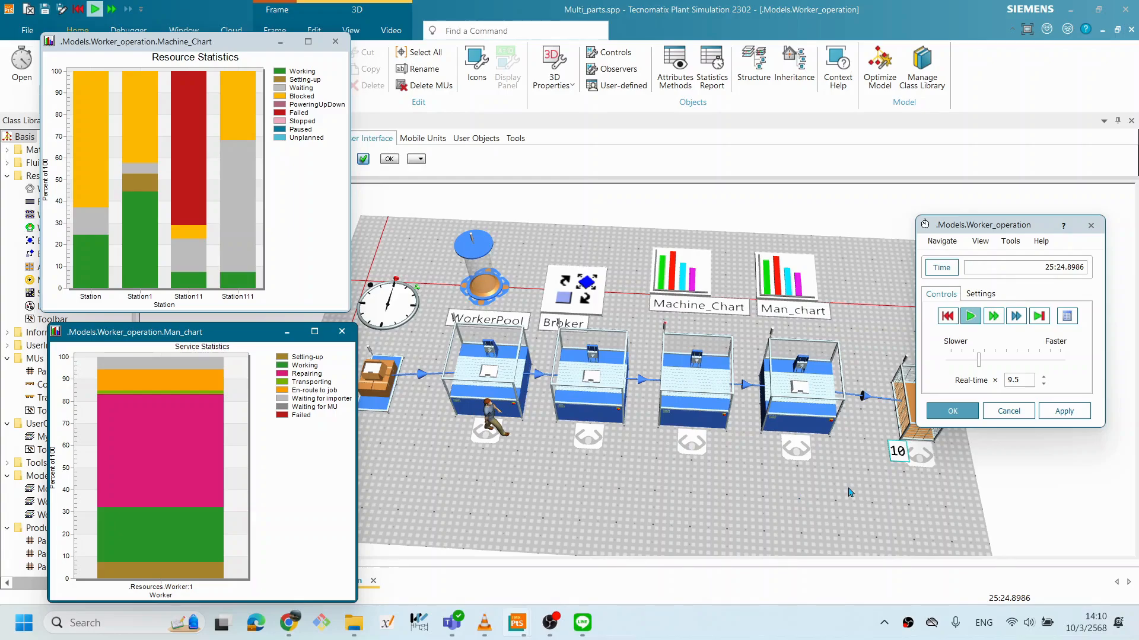
click(947, 317)
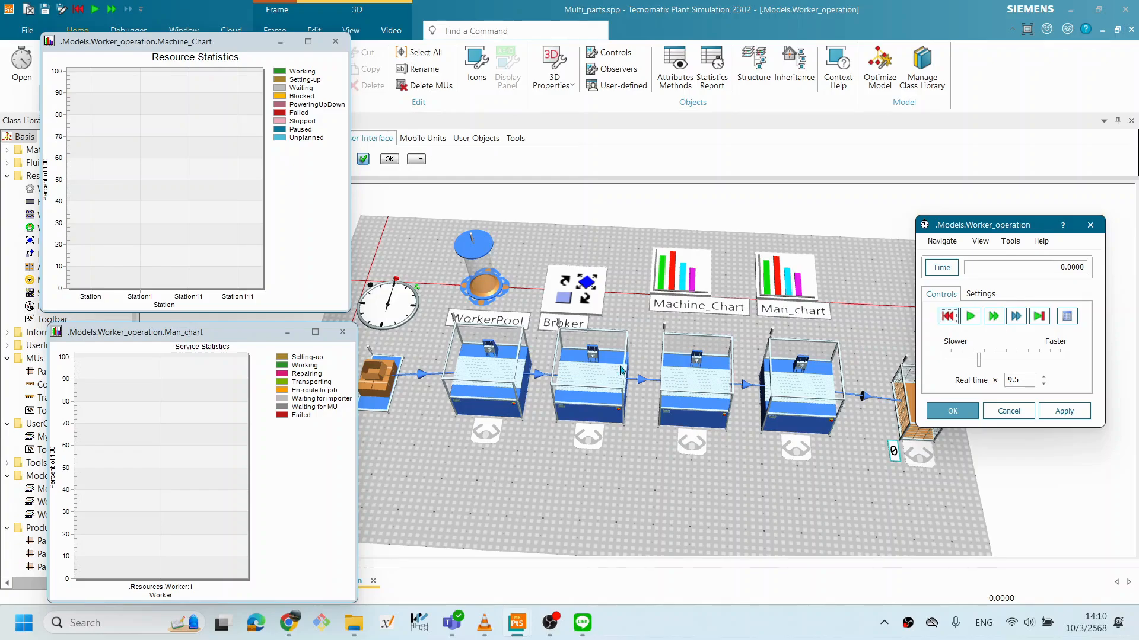
Step: Check Station1's processing and set-up times, and close the event controller with the simulation reset
click(599, 385)
double_click(599, 385)
click(779, 530)
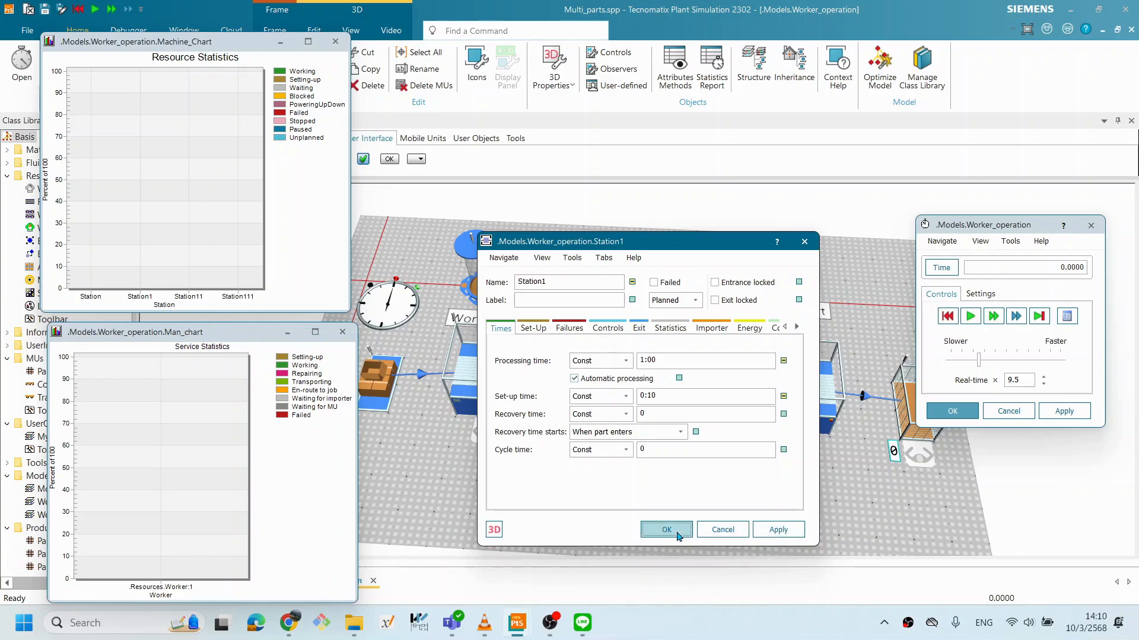
click(680, 536)
click(947, 317)
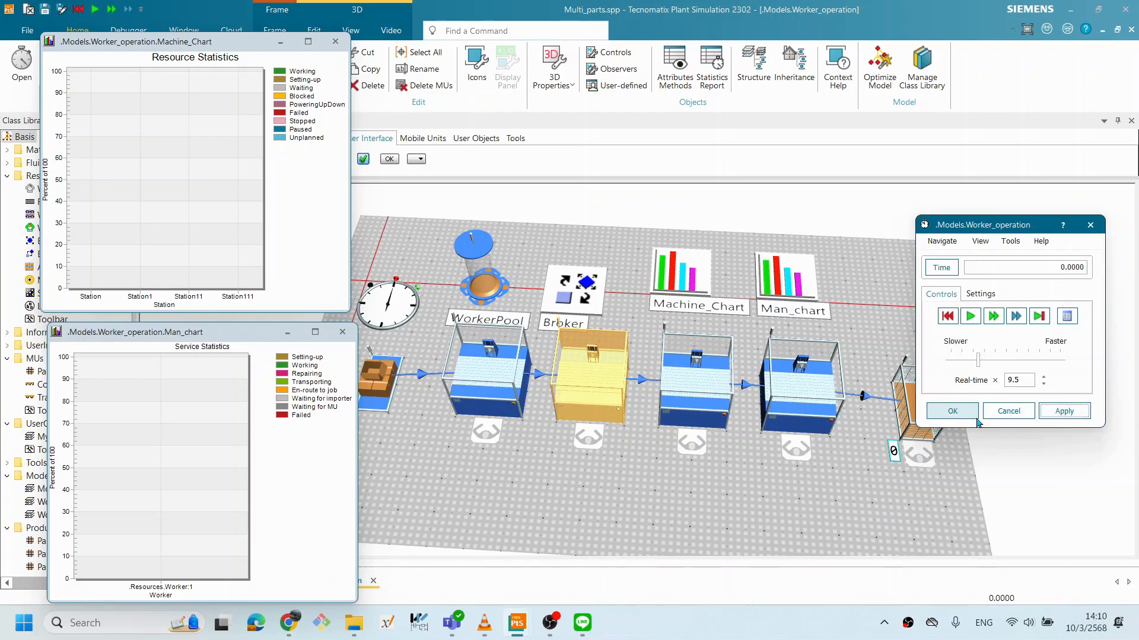
click(951, 414)
Step: Move the Man_chart window away from the model and restart the simulation from its reset state
mouse_move(217, 334)
mouse_down()
mouse_move(245, 334)
mouse_move(223, 338)
mouse_up()
right_click(560, 468)
right_click(792, 260)
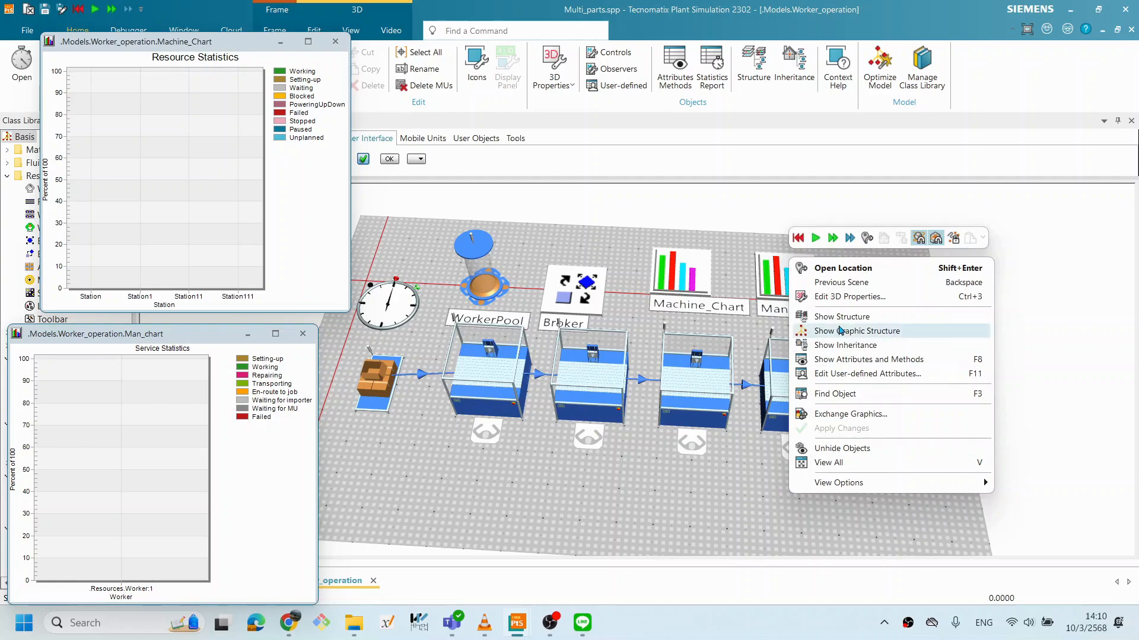
click(798, 238)
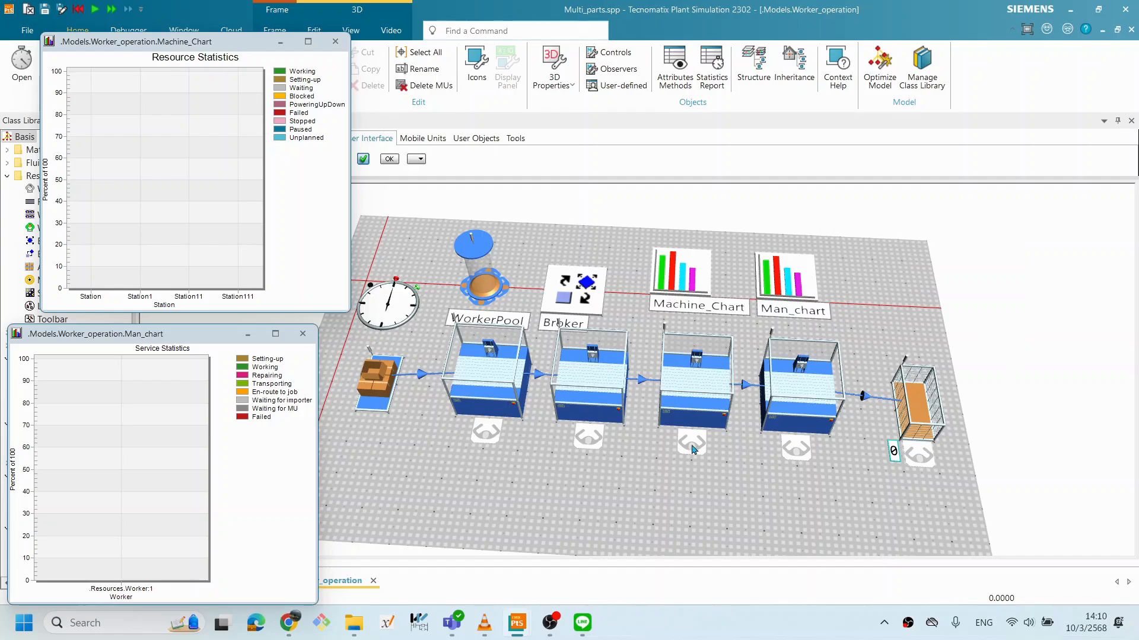
right_click(770, 477)
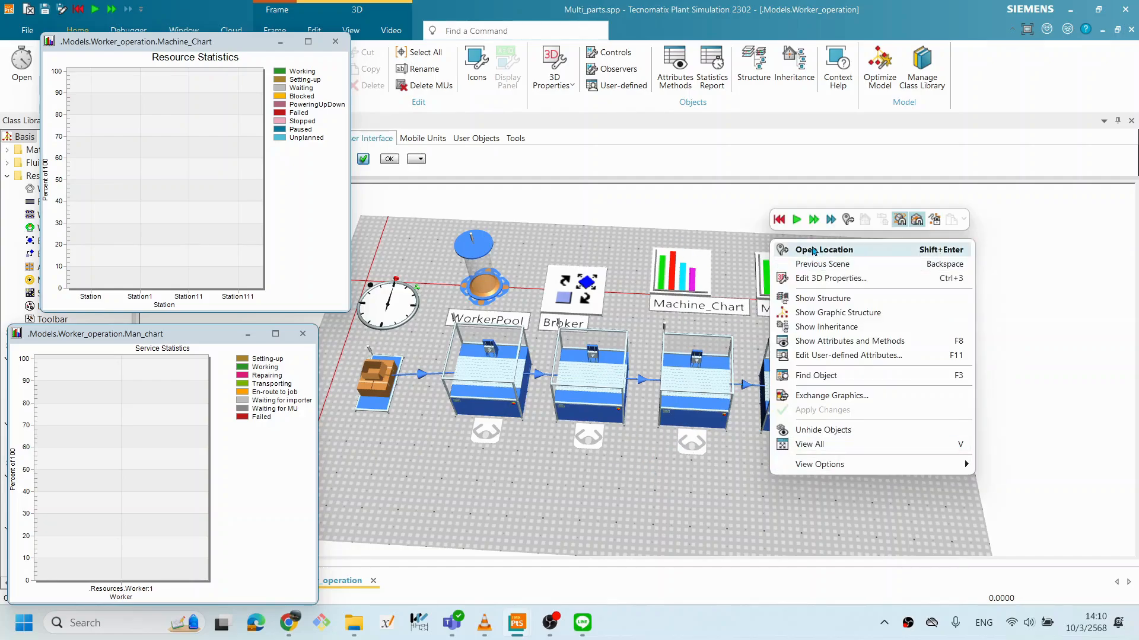
click(799, 225)
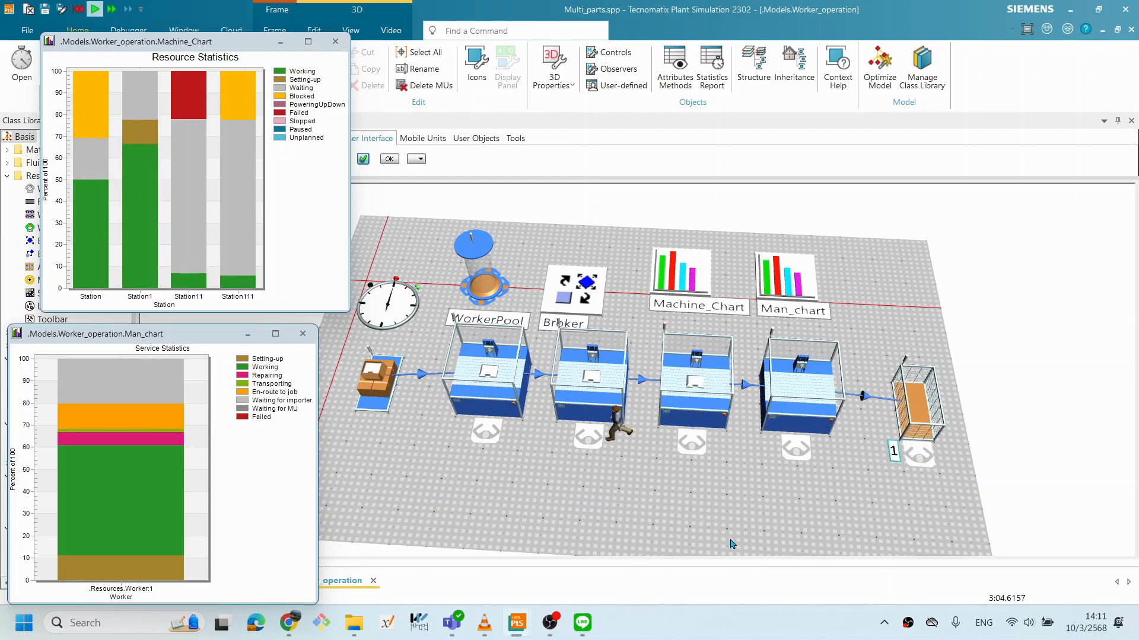
Step: Arrange the event controller and both chart windows around the model during the run, and reset the simulation
double_click(389, 304)
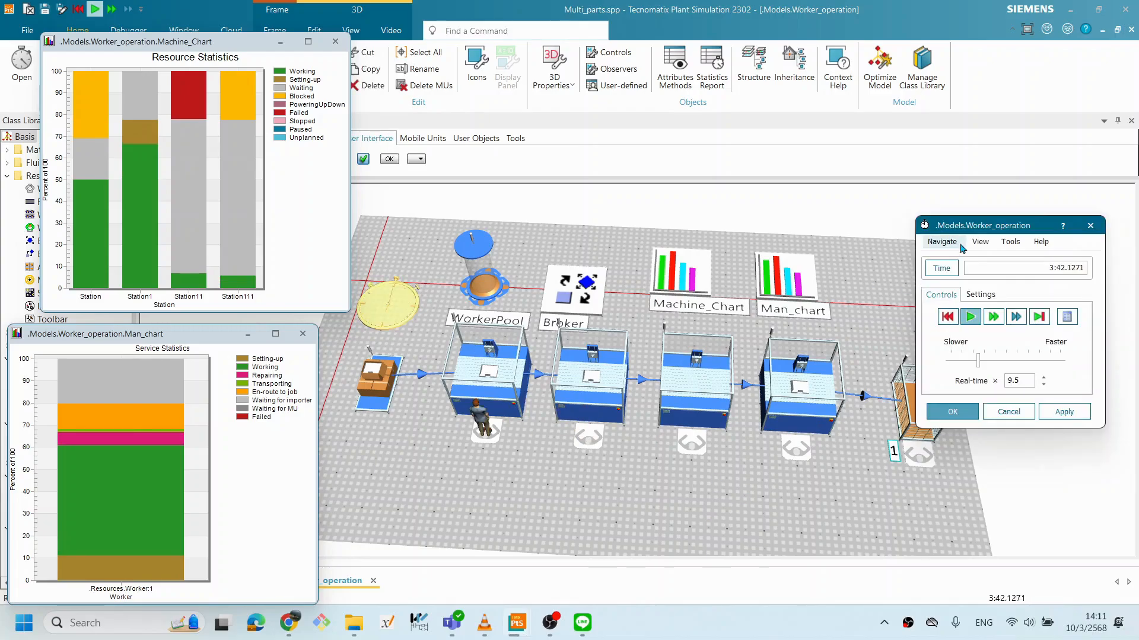
drag(970, 228, 1008, 265)
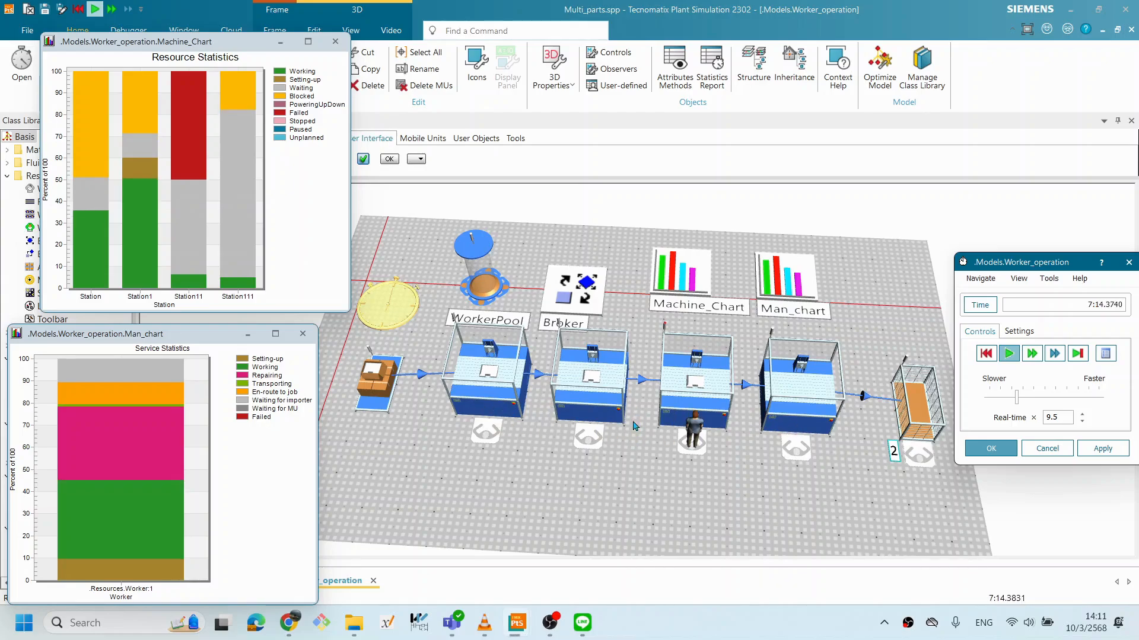
drag(220, 42, 185, 24)
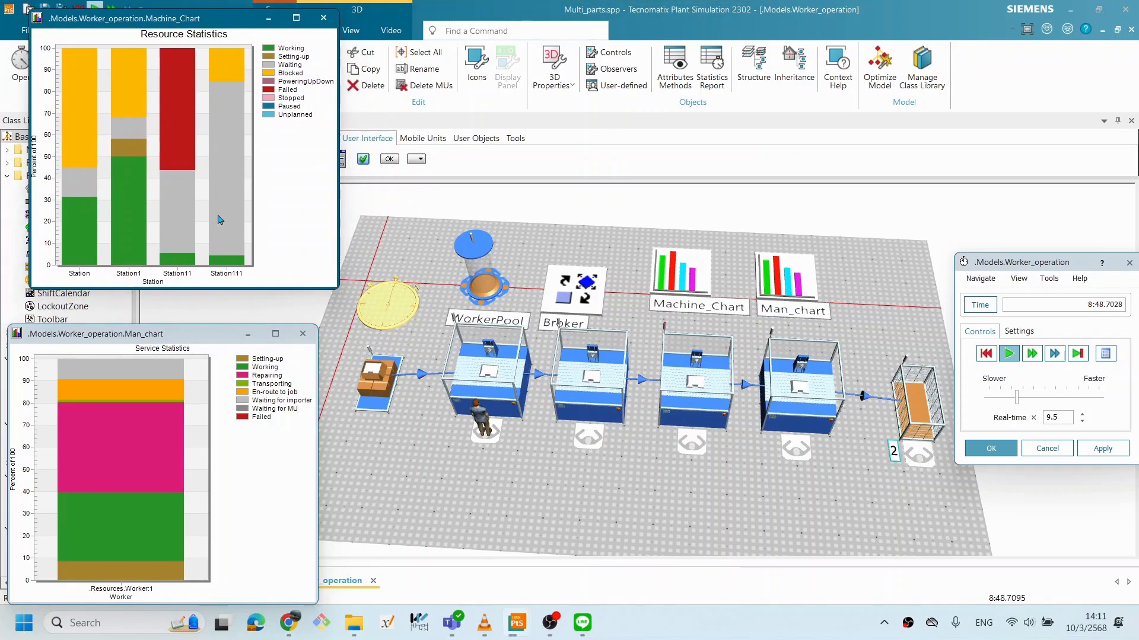
drag(187, 334, 207, 308)
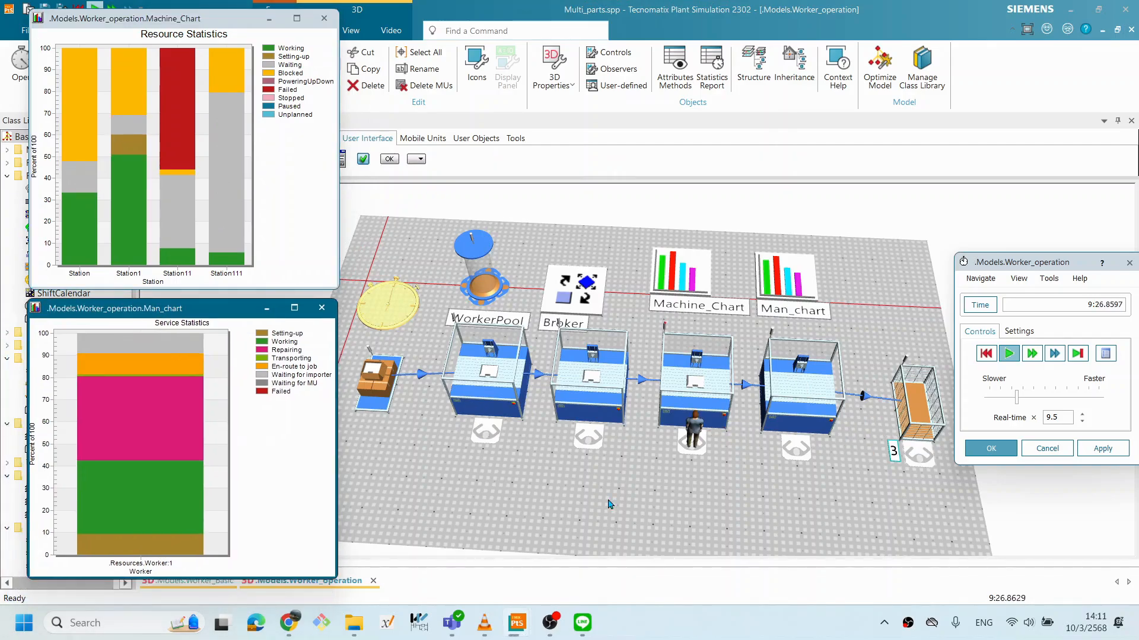
click(715, 514)
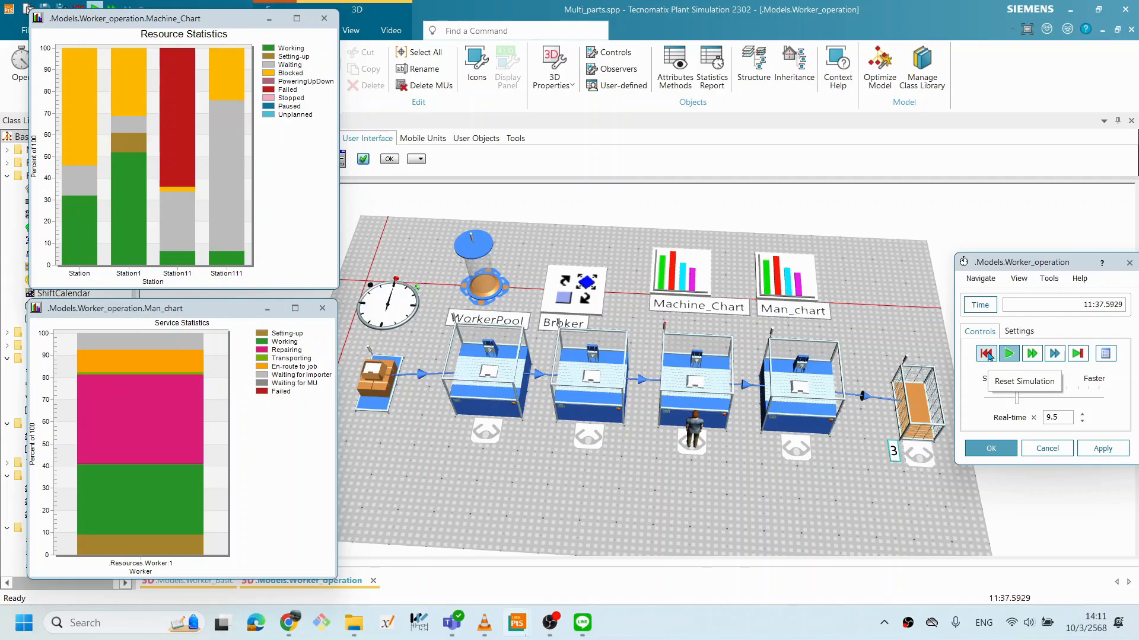
click(987, 354)
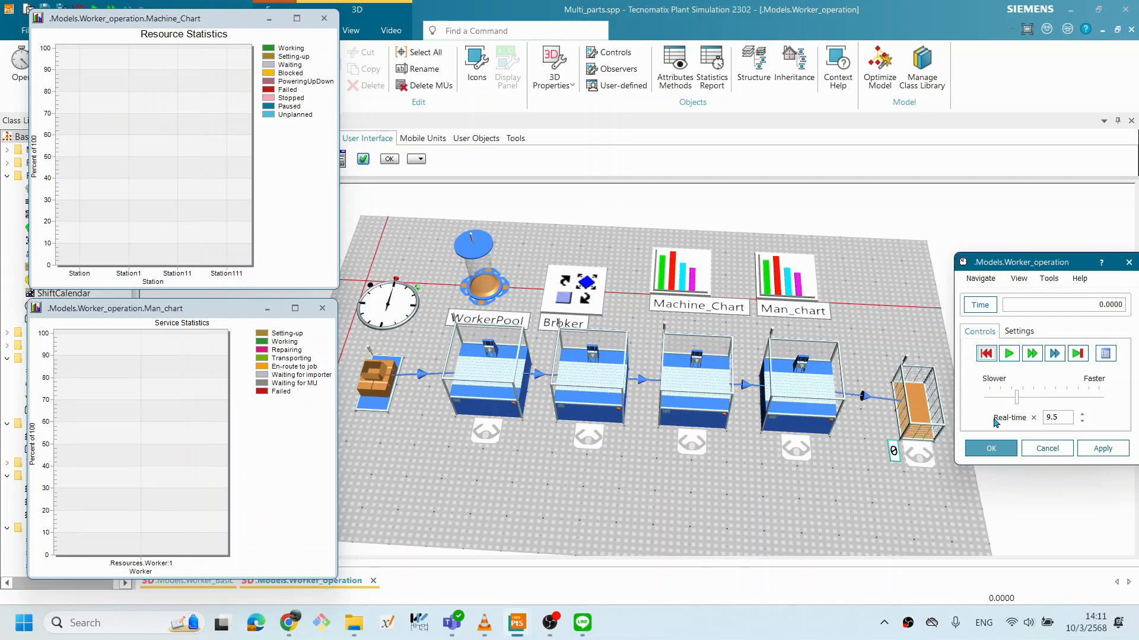
click(987, 449)
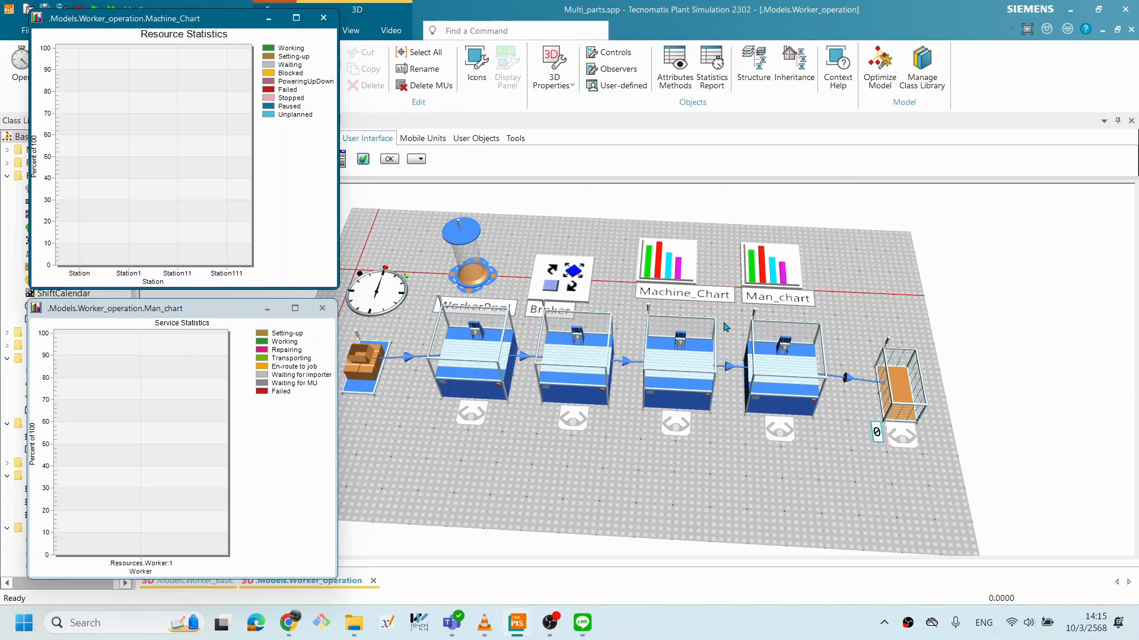
Step: Review Man_chart's data settings and try to apply them, closing the formula debugger and cancelling the dialog
double_click(778, 273)
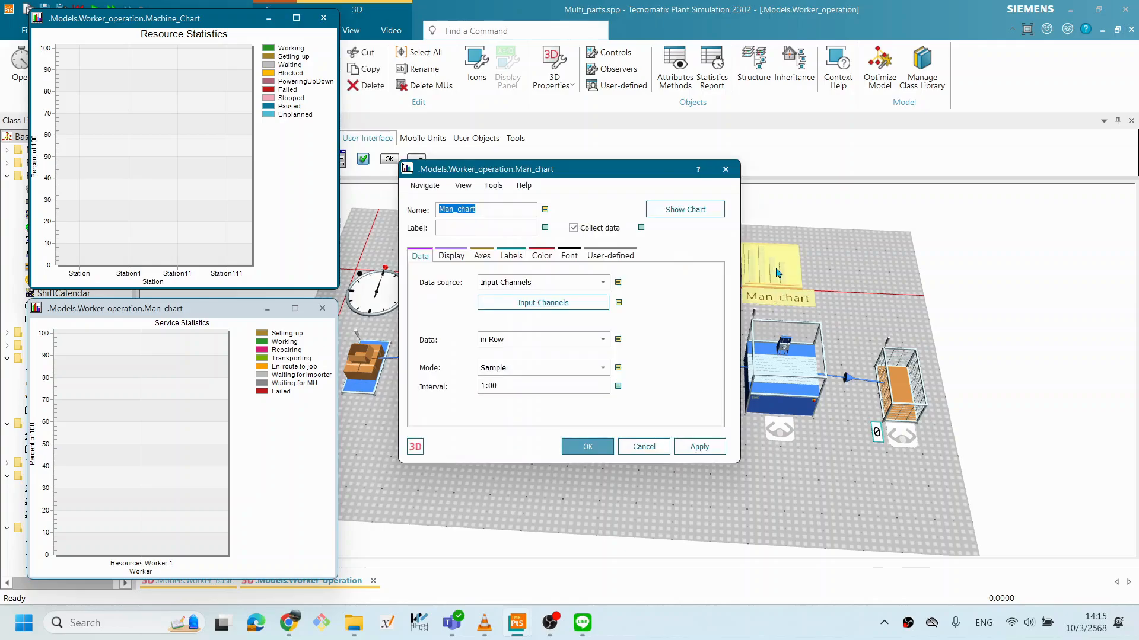
click(700, 447)
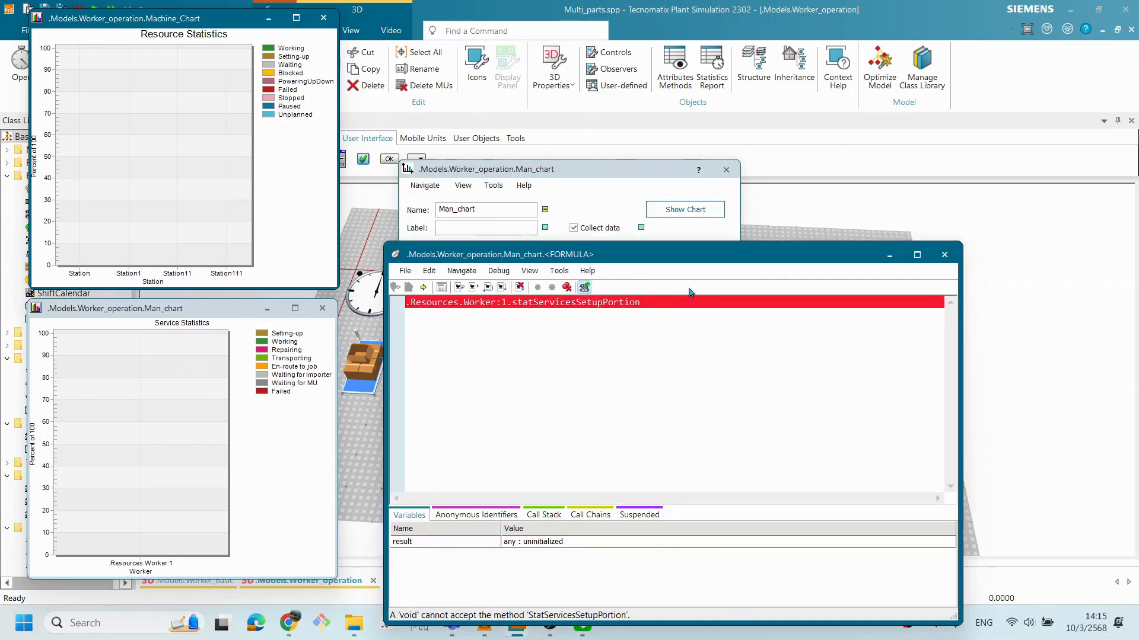
drag(692, 251, 651, 252)
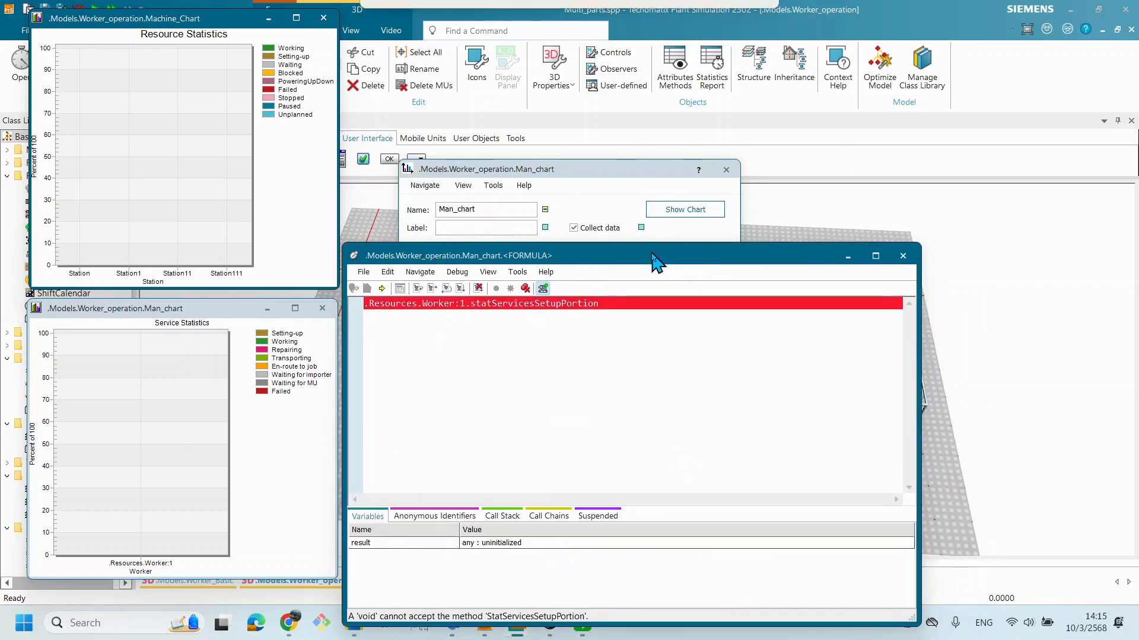
click(902, 256)
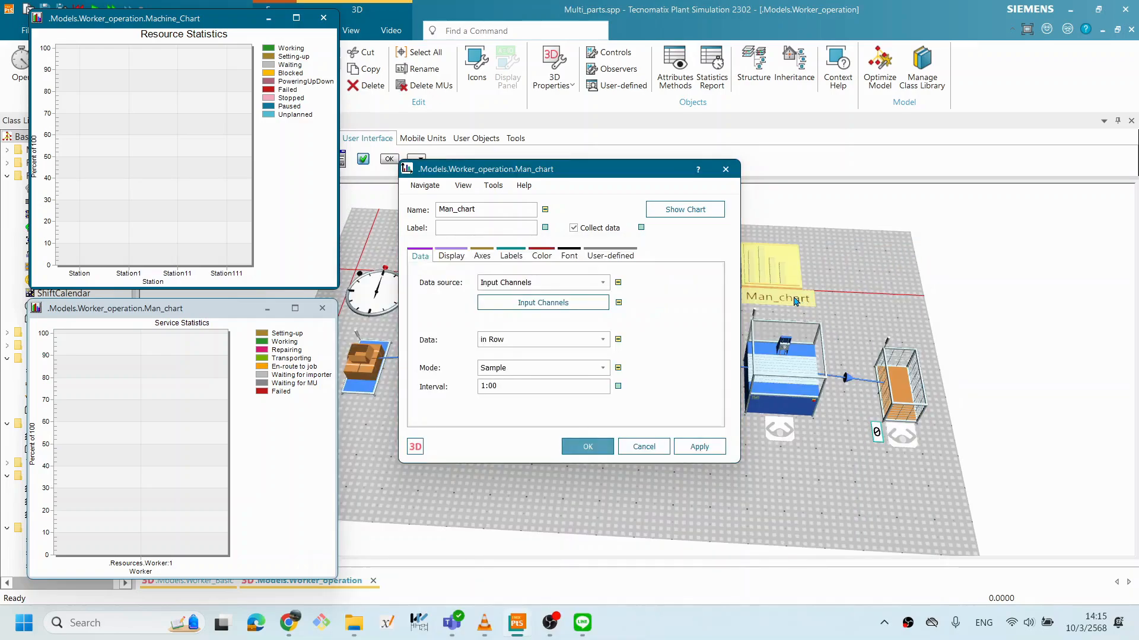
click(613, 174)
drag(618, 175, 628, 176)
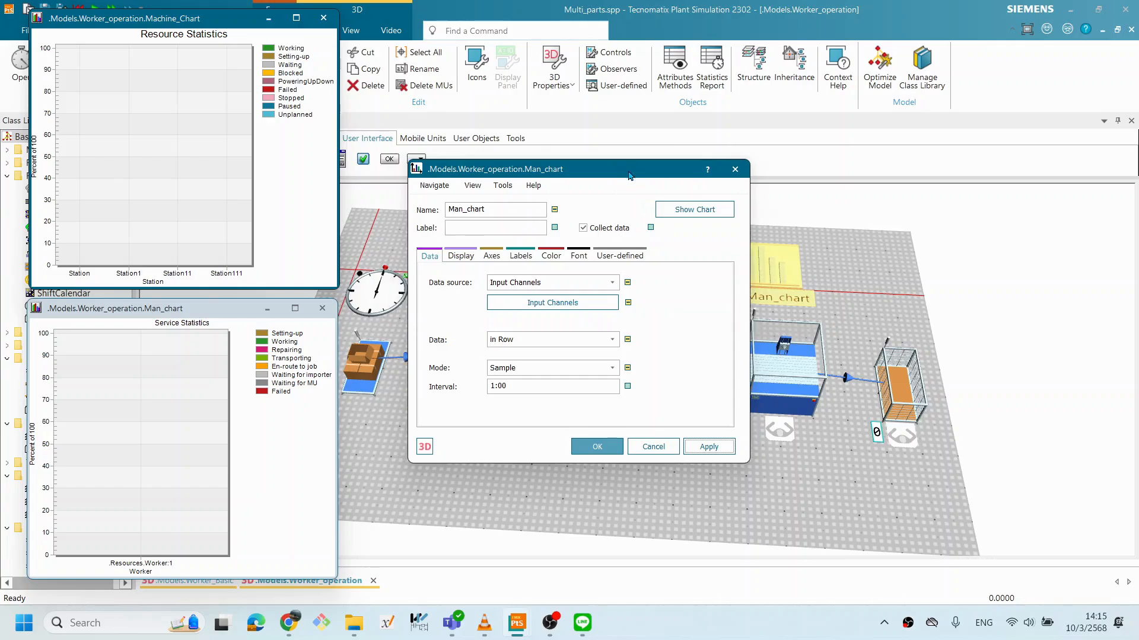
click(657, 449)
click(740, 480)
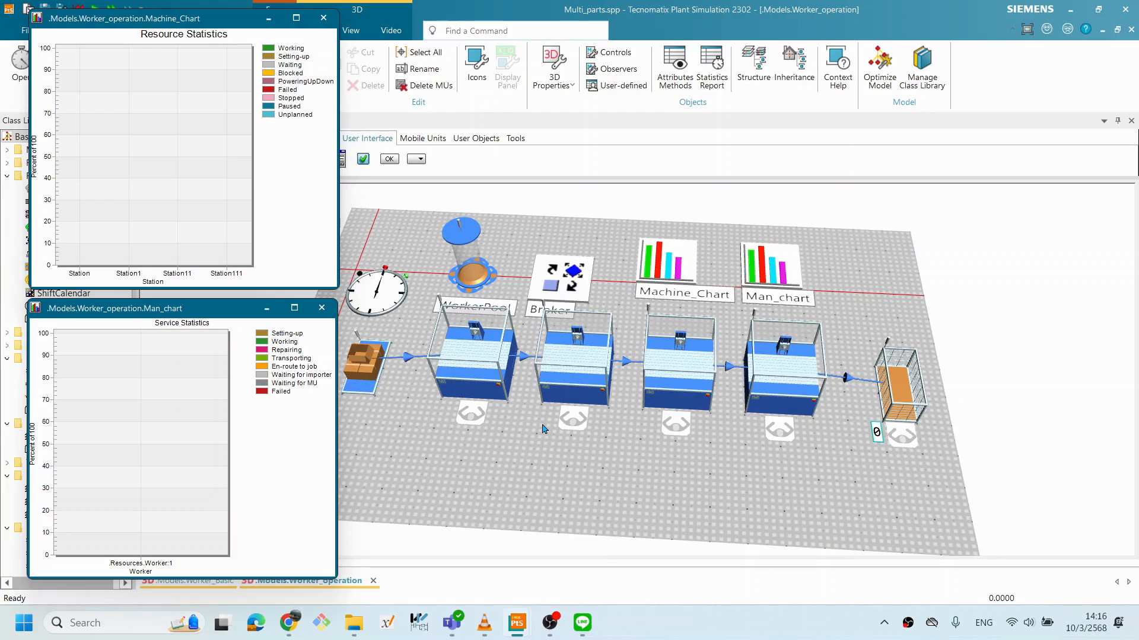
Step: Review Station1's processing and set-up times beside the model and confirm them without edits
double_click(595, 367)
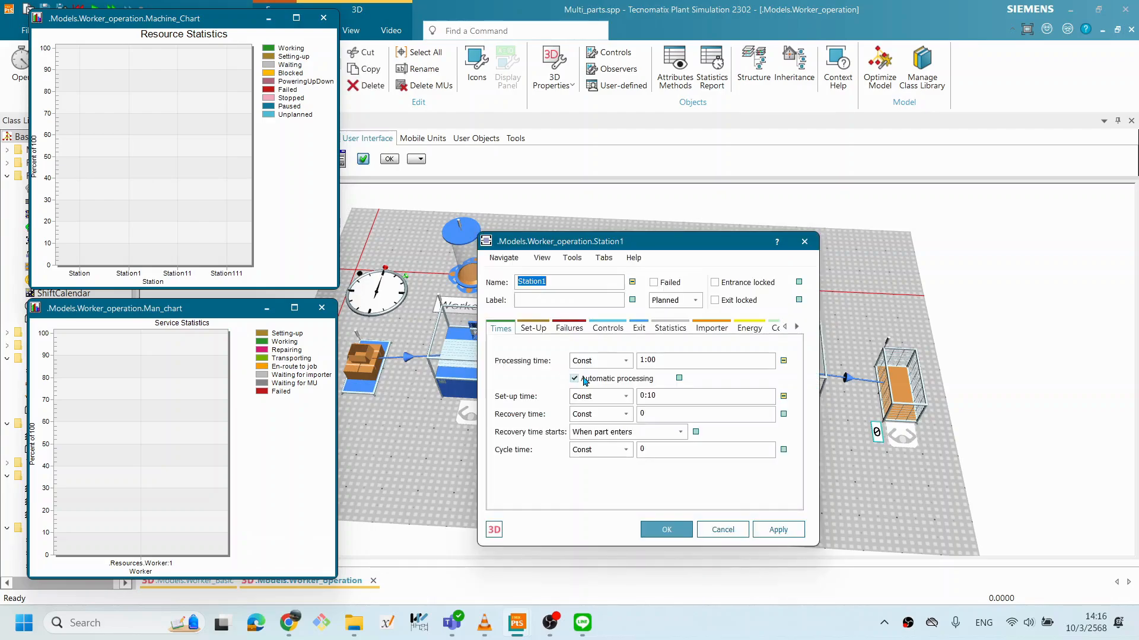
drag(637, 248, 878, 217)
key(shift+Tab)
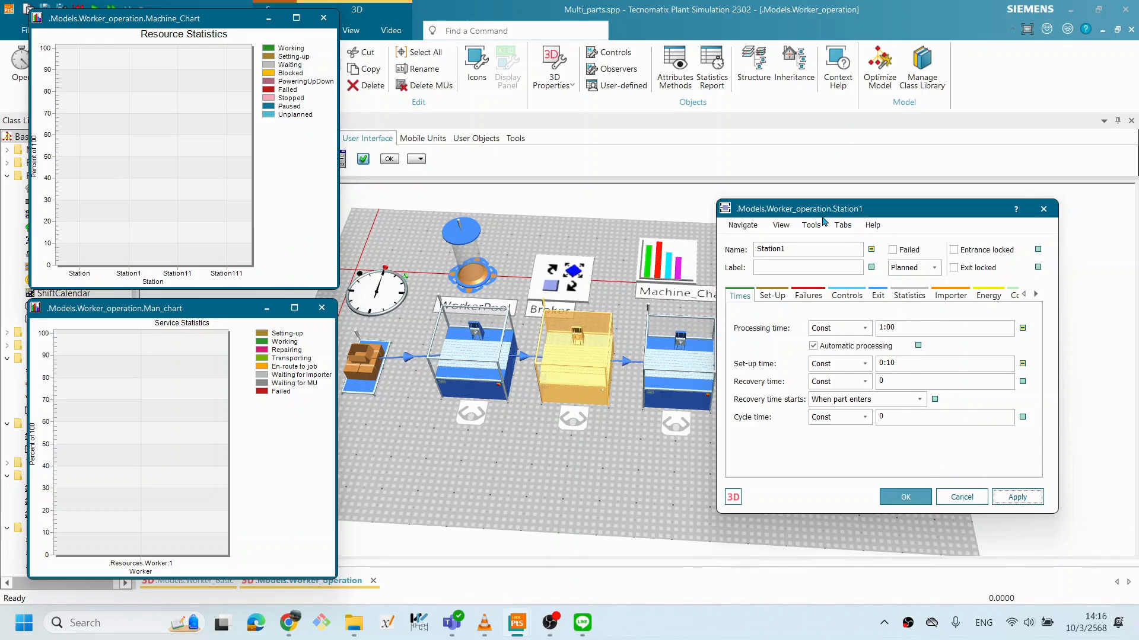
drag(829, 216, 805, 284)
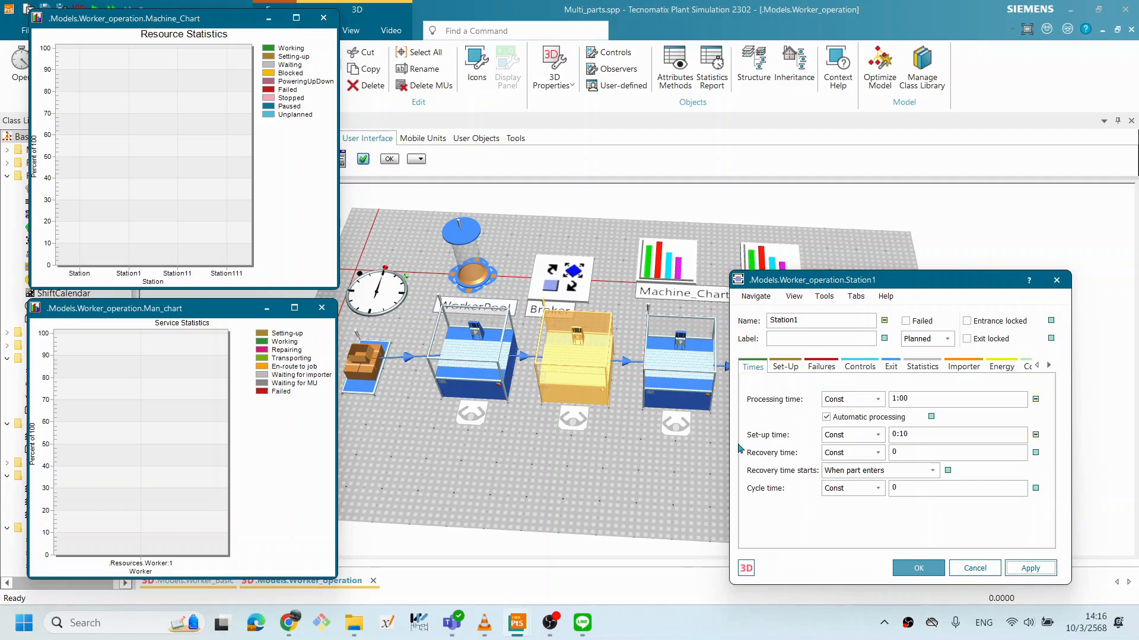
click(1034, 568)
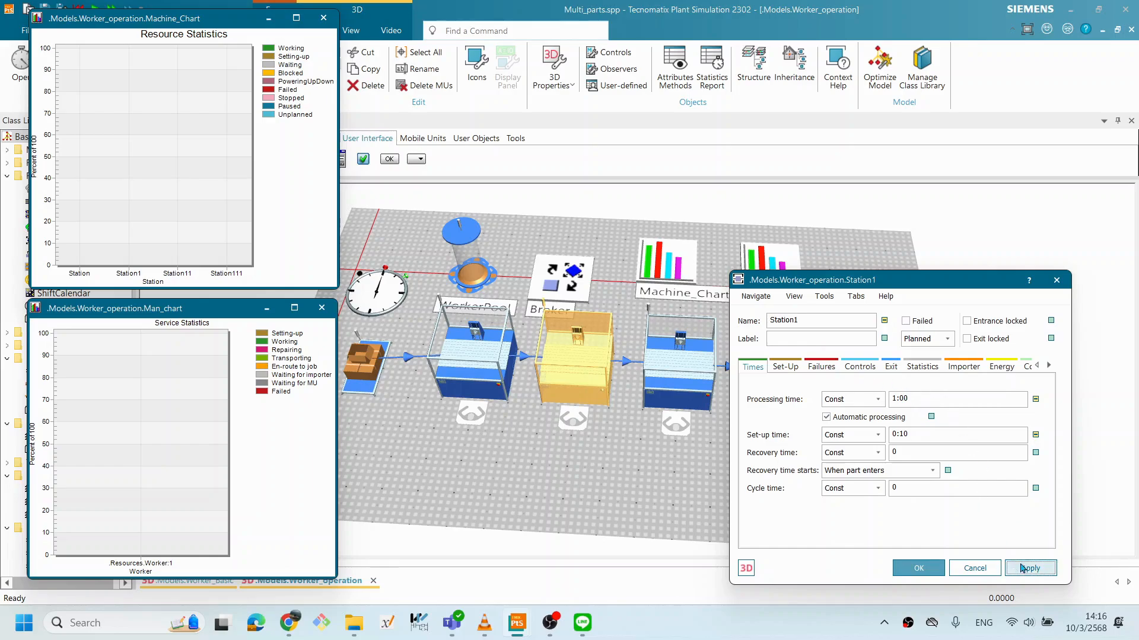
click(918, 567)
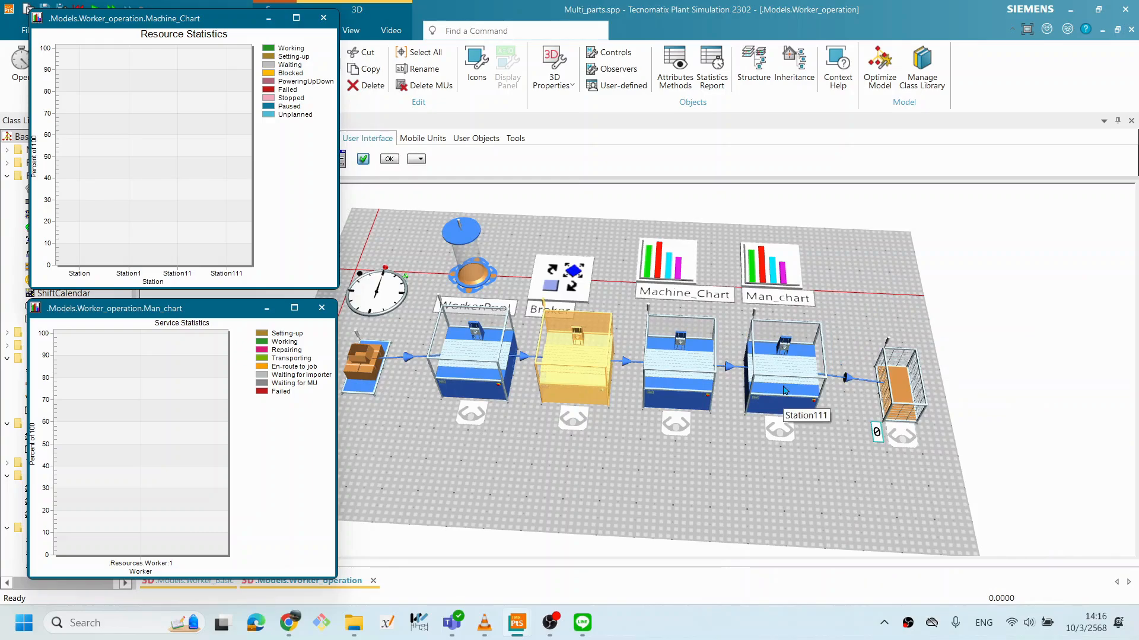
Step: Open Man_chart's settings beside the model and review its data, display and color options
click(508, 357)
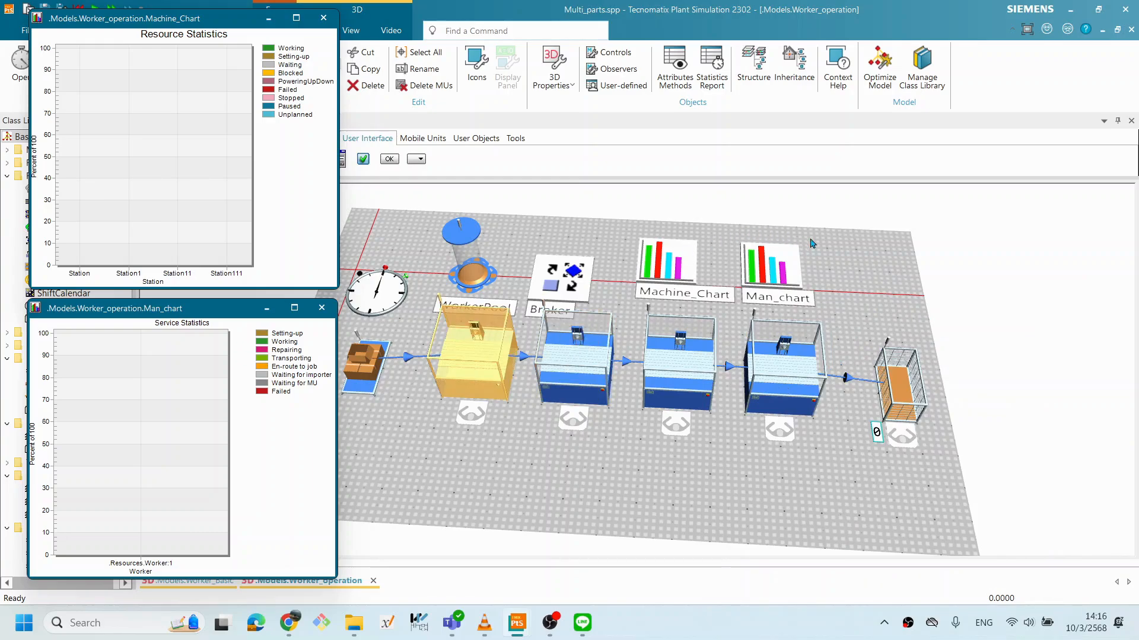
double_click(793, 270)
drag(625, 175, 681, 180)
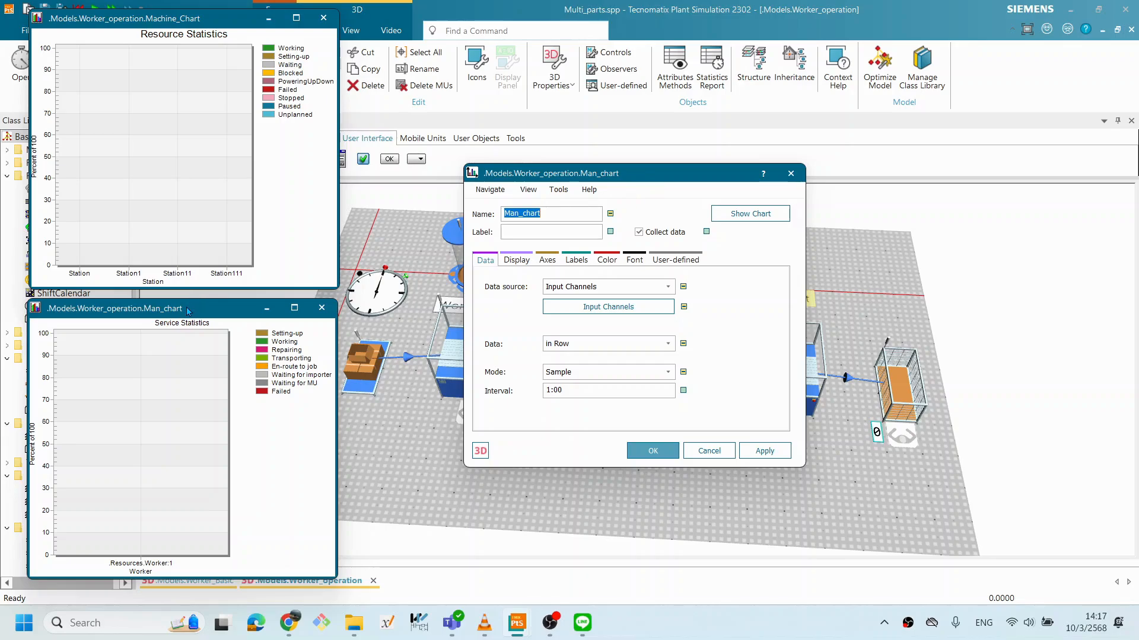
drag(525, 174, 595, 242)
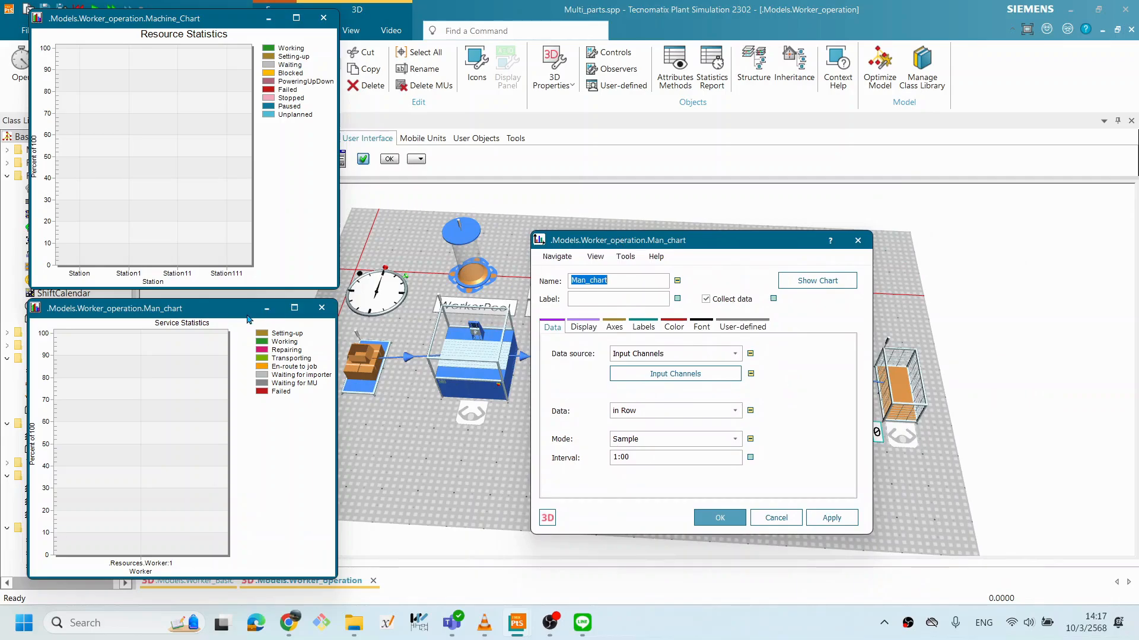
drag(683, 243, 815, 279)
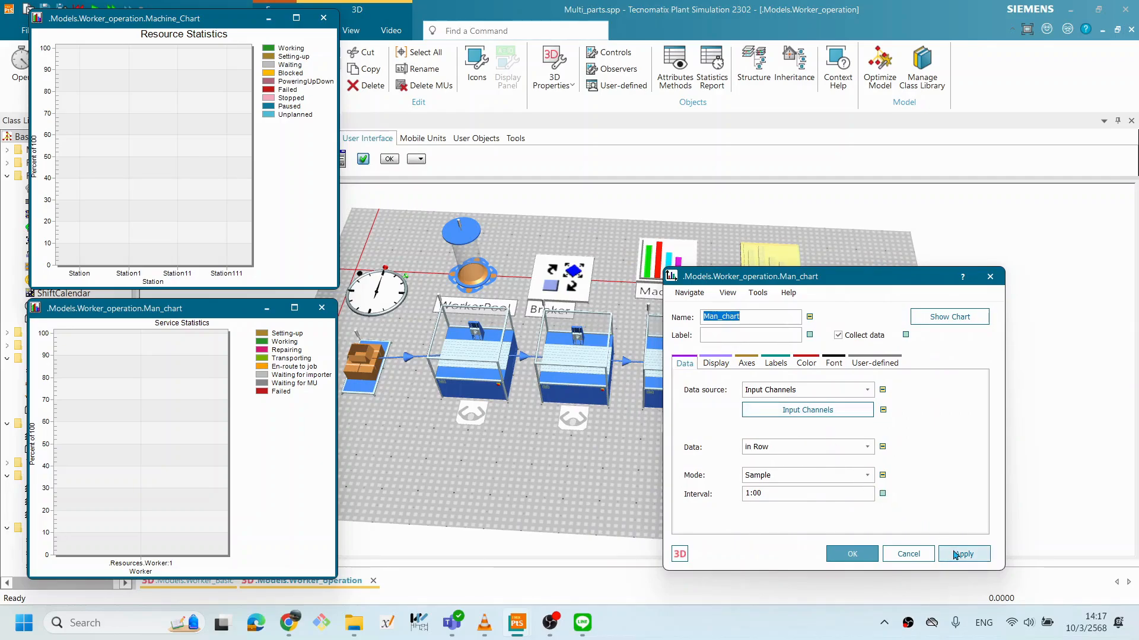
click(746, 366)
click(710, 368)
click(684, 364)
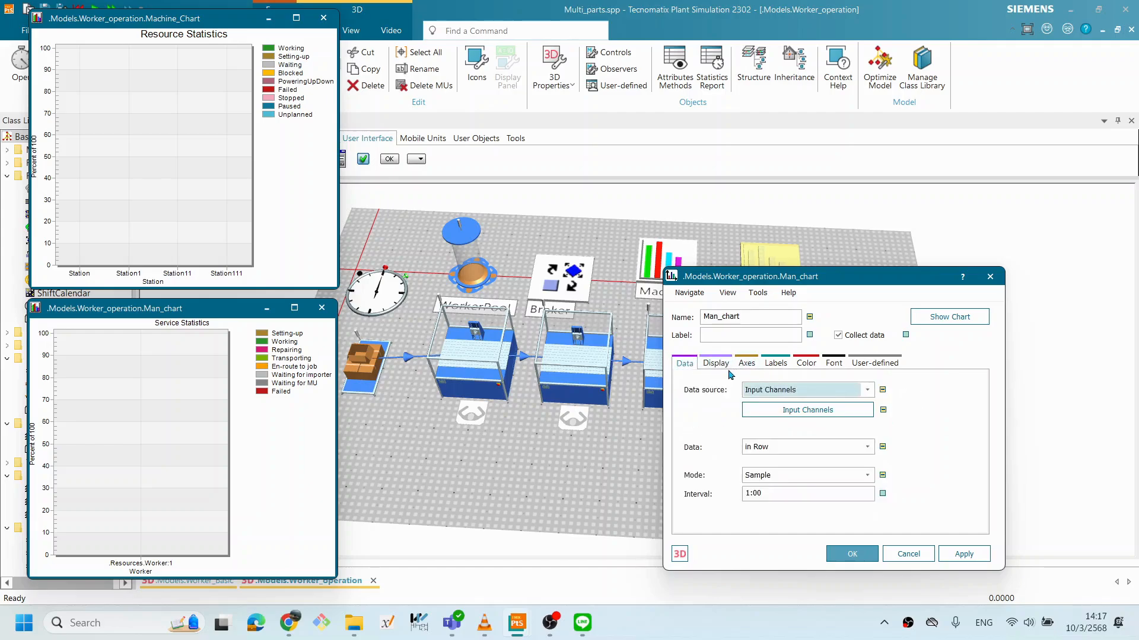
click(714, 367)
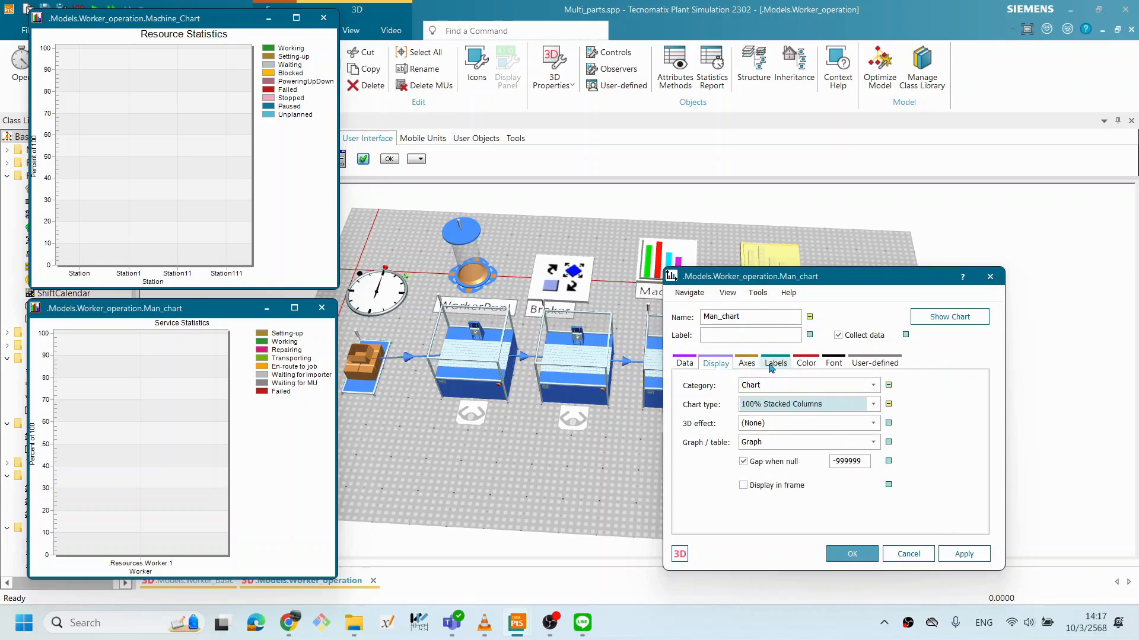
click(806, 364)
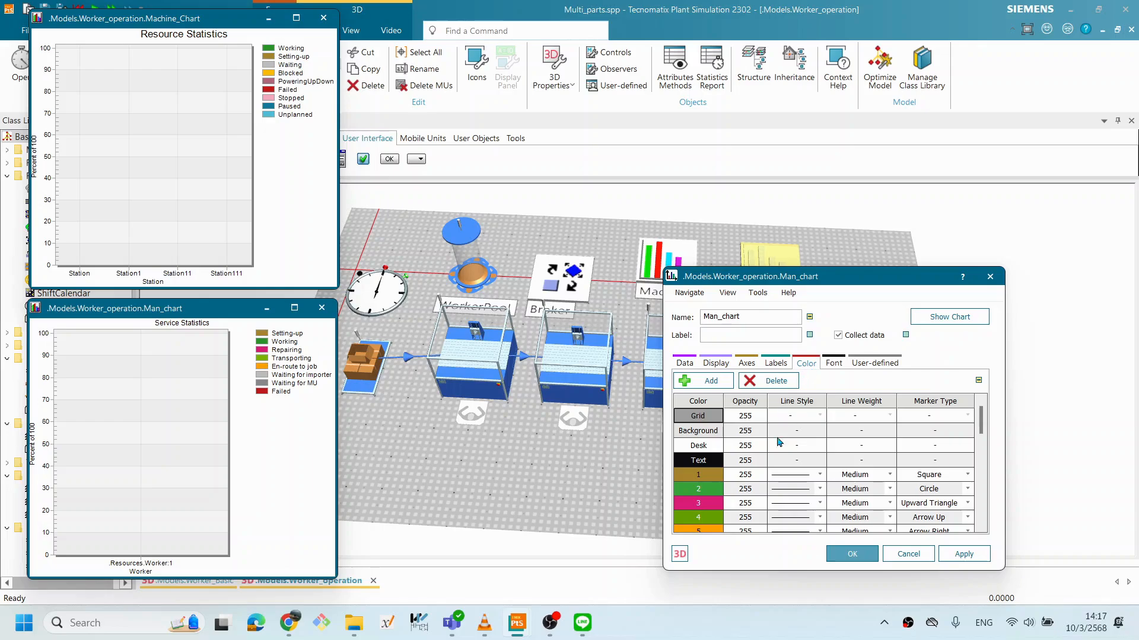
Step: Try to apply Man_chart's settings, close the formula debugger and cancel the dialog
click(956, 553)
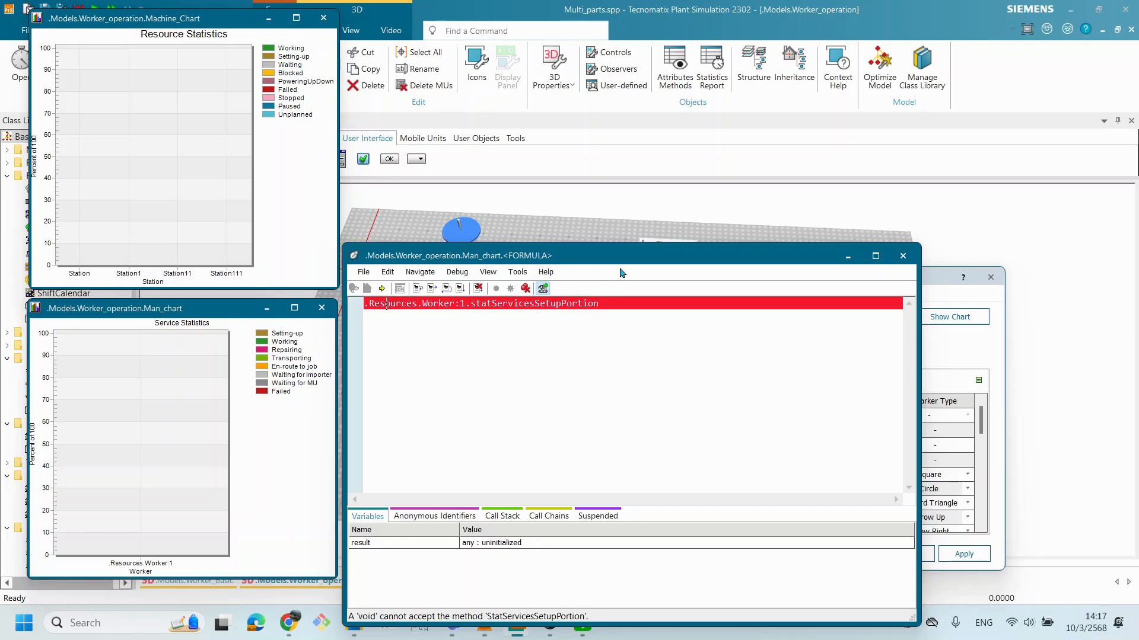
drag(613, 259, 733, 301)
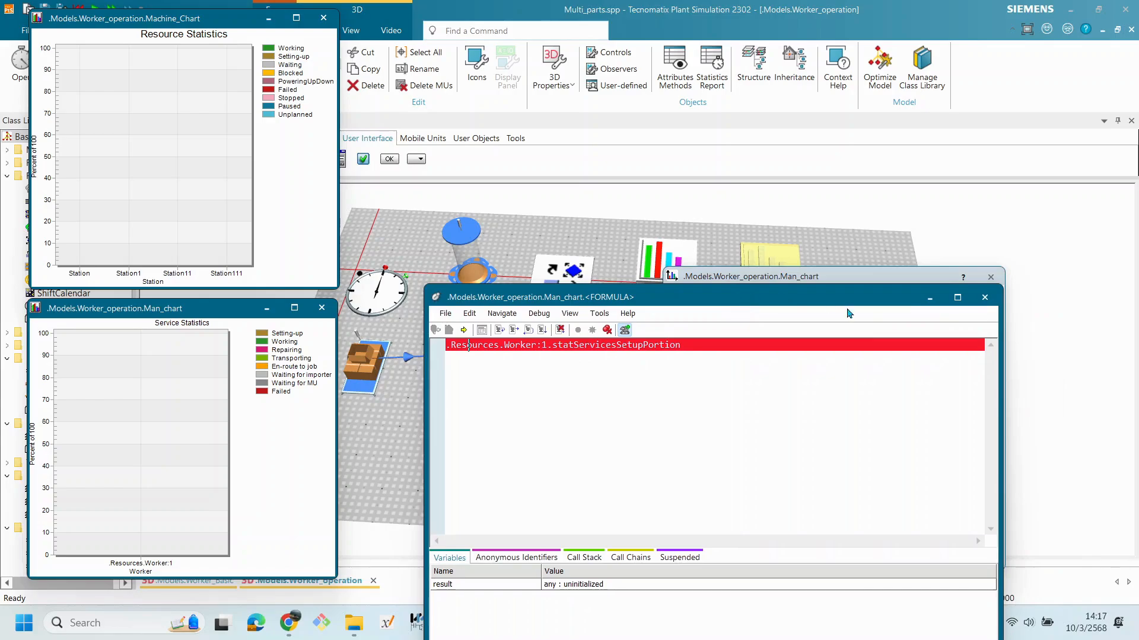
click(983, 299)
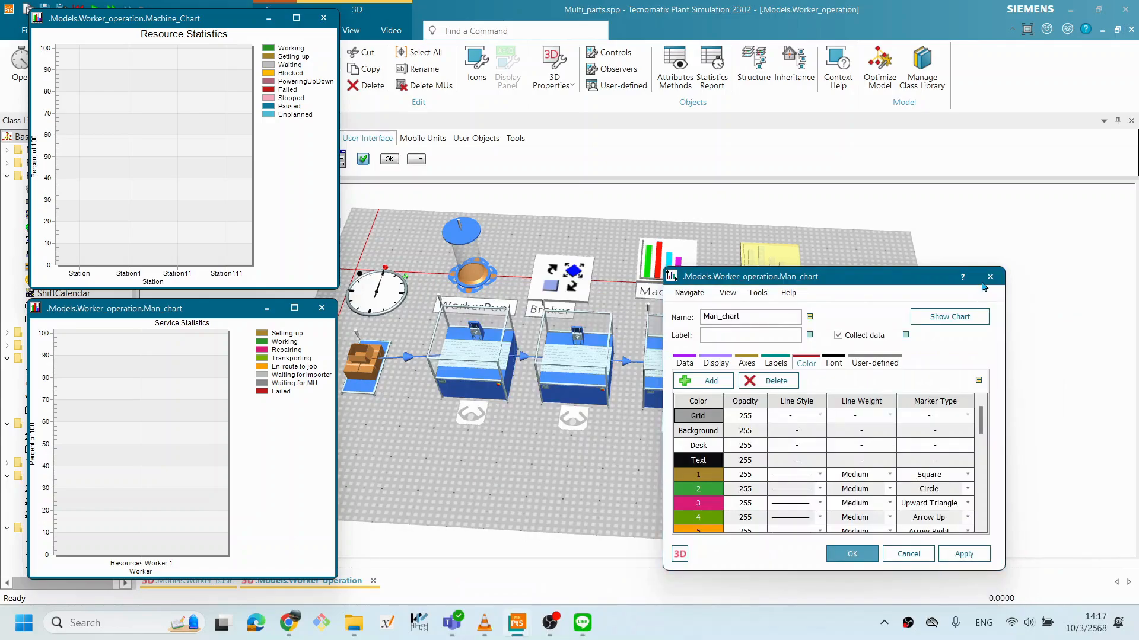
drag(913, 285, 898, 288)
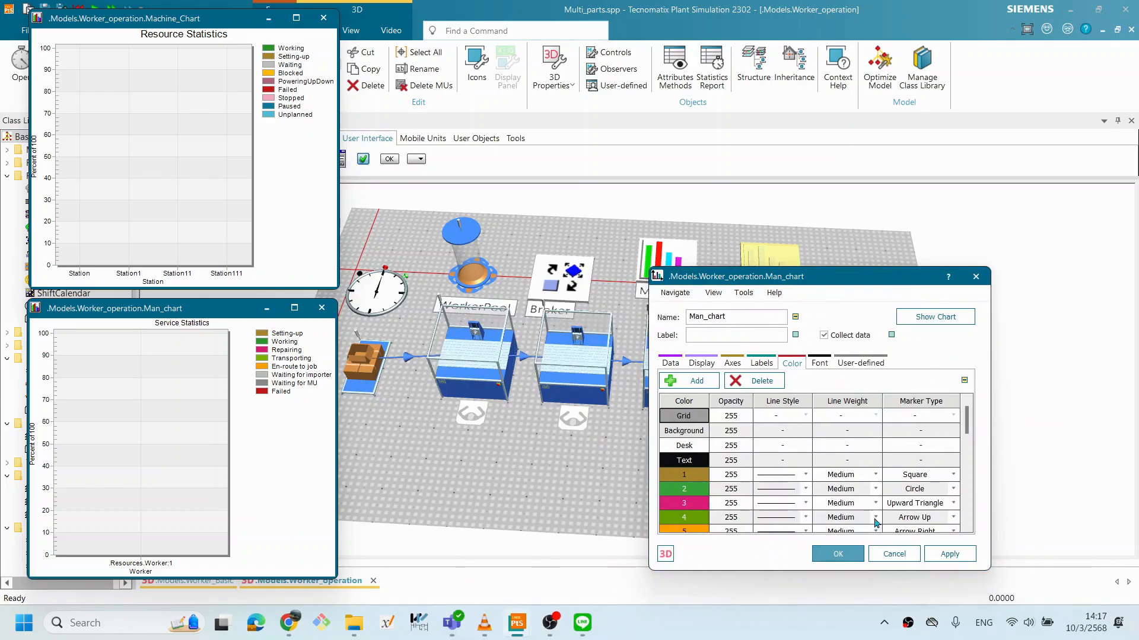
click(894, 554)
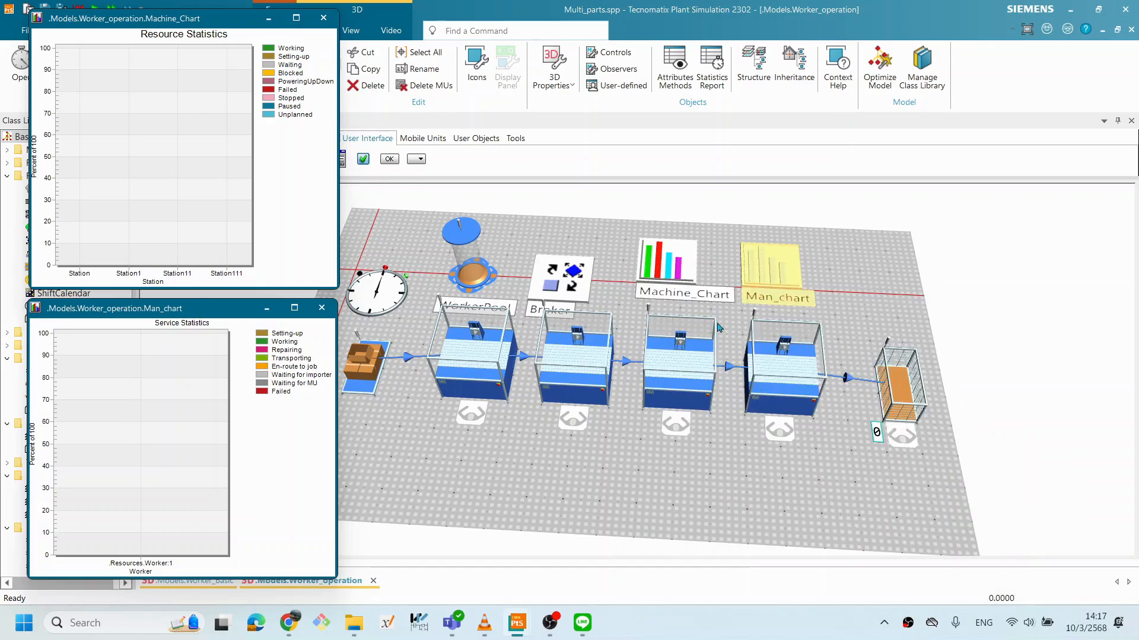
click(620, 485)
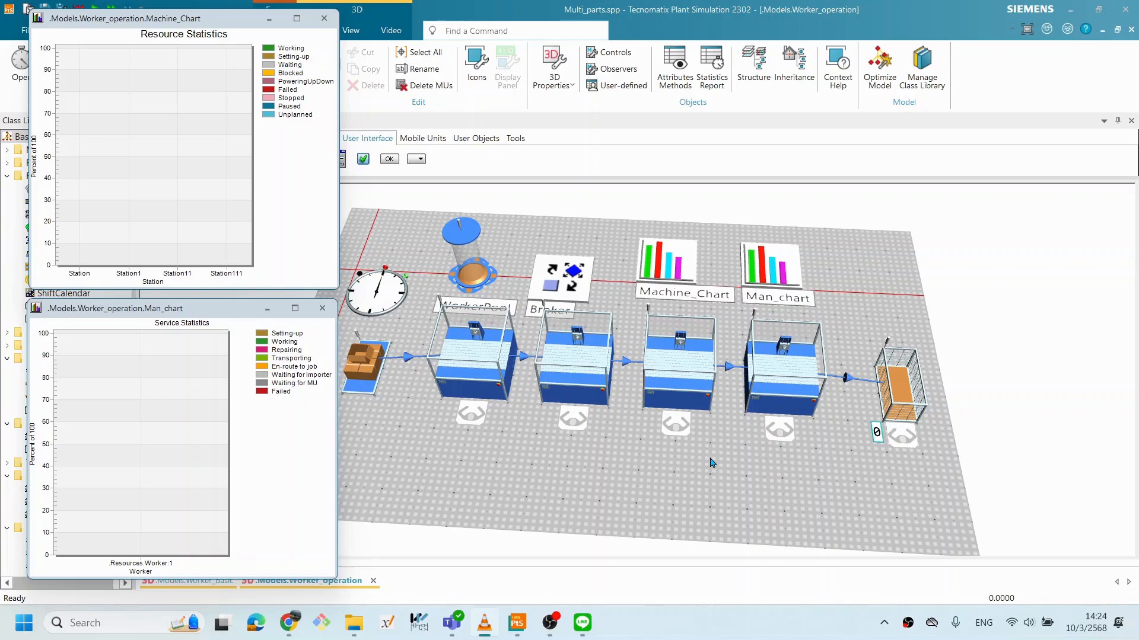
Step: Place the event controller beside the production line, then reset and start the simulation
double_click(389, 309)
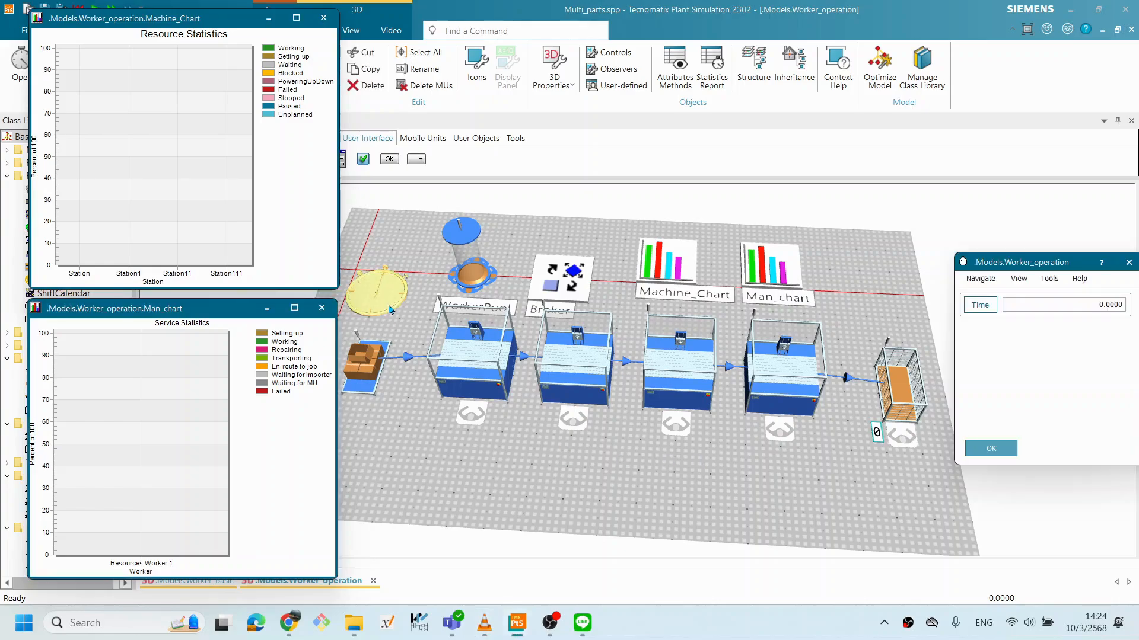
click(988, 248)
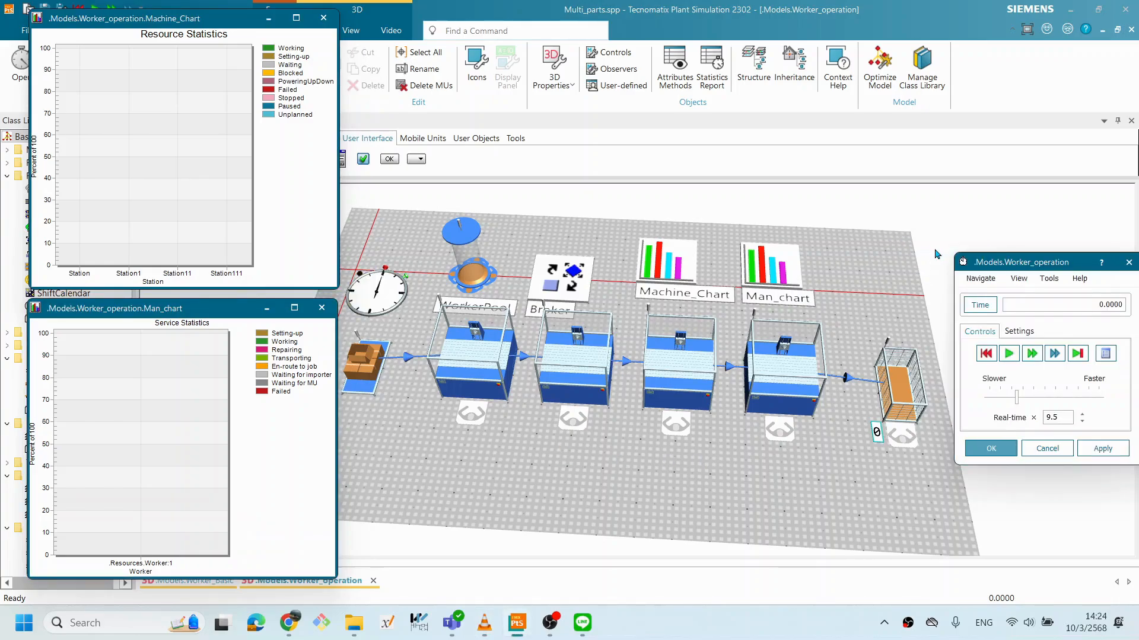
drag(1008, 264, 886, 246)
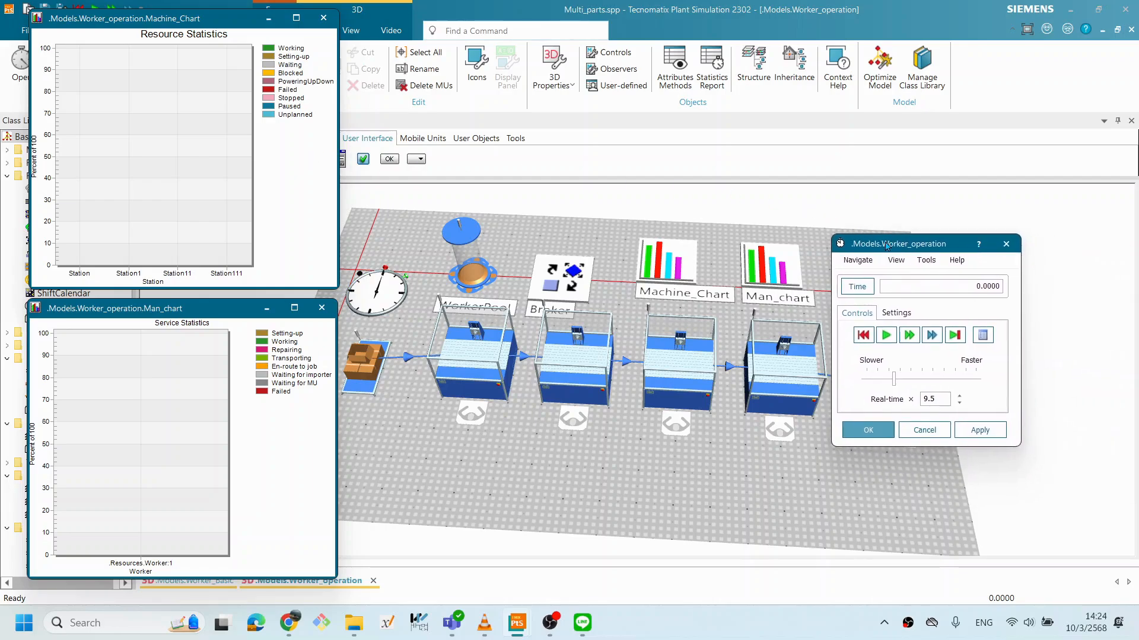
click(866, 337)
click(884, 336)
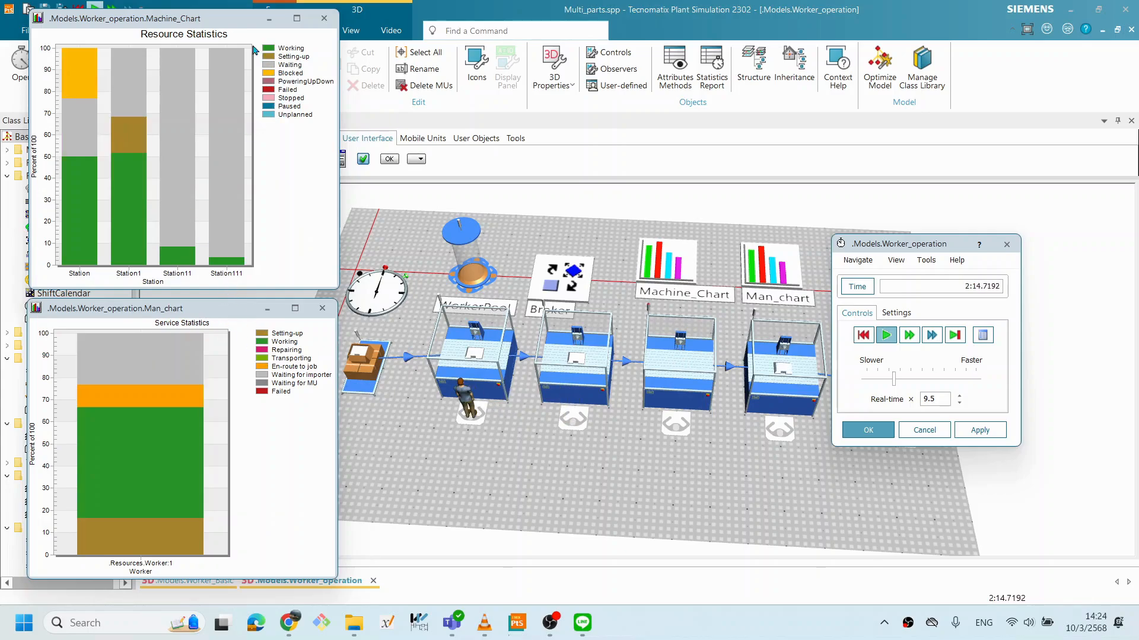
Step: Reposition the Machine_Chart window, watch both statistics charts during the run, then reset the simulation and close the event controller
drag(211, 21, 237, 32)
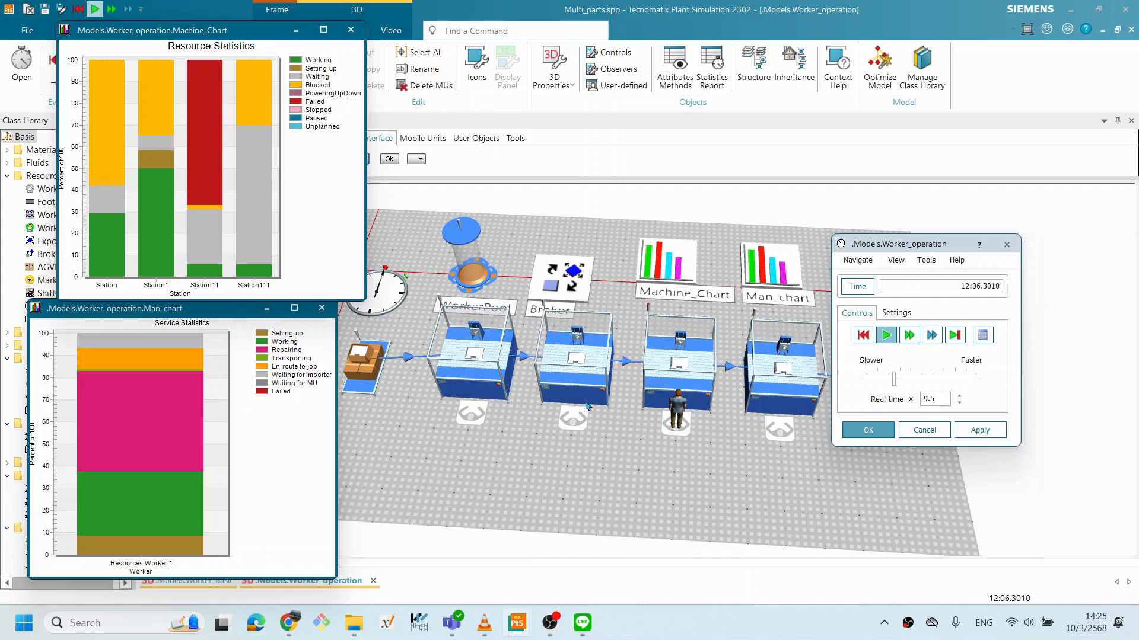
mouse_move(587, 406)
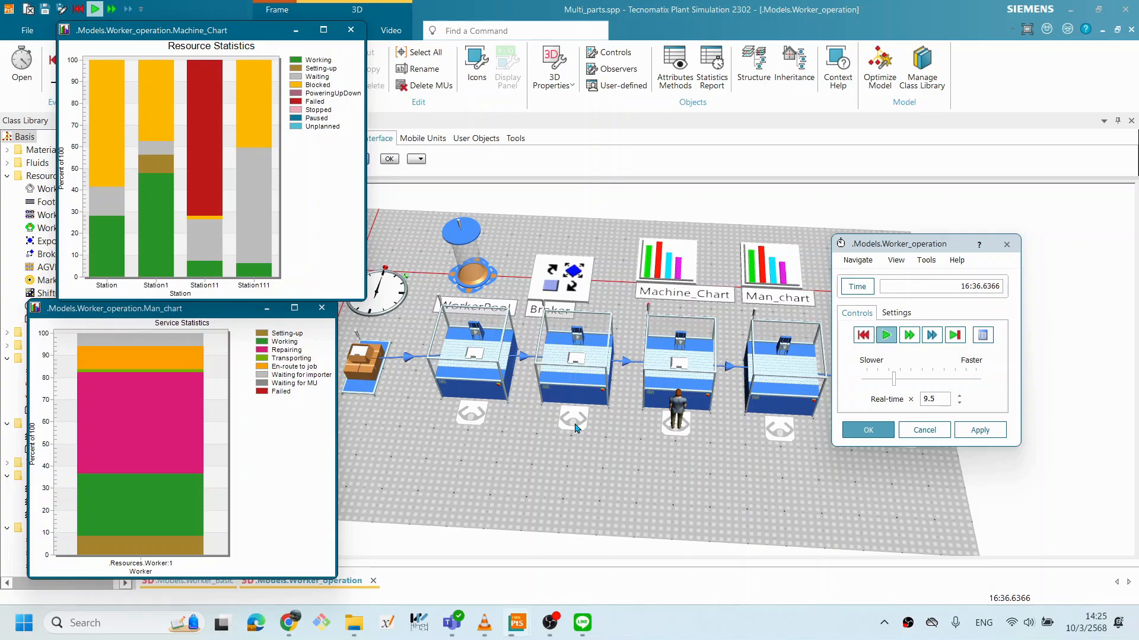
click(863, 335)
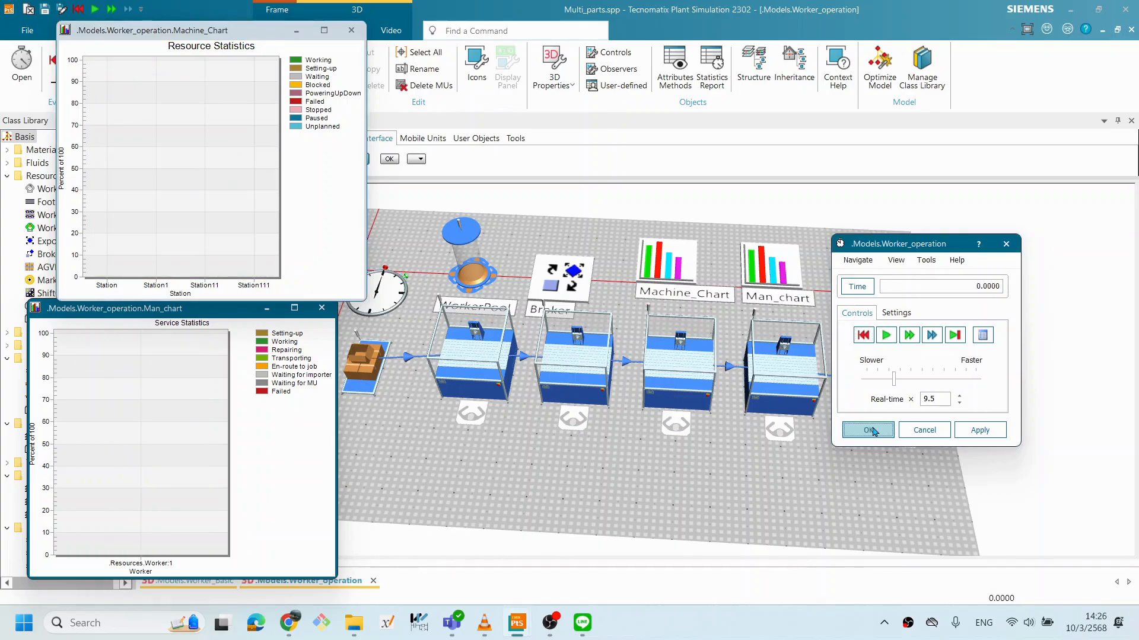
click(868, 430)
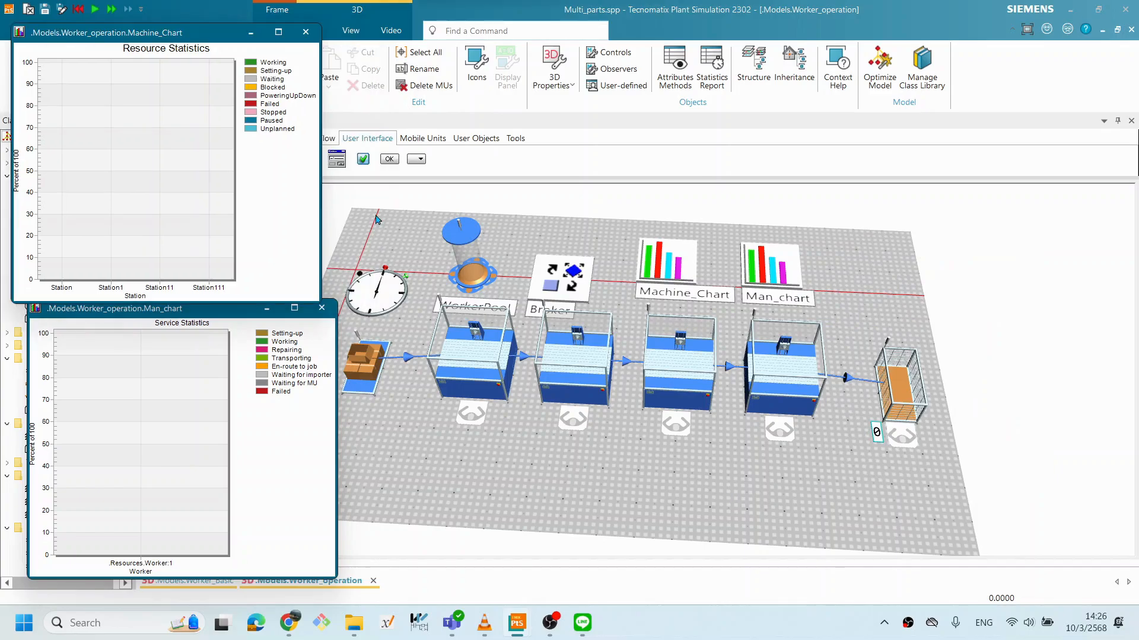
Step: Open the WorkerPool's settings and examine the worker amount in its creation table
drag(674, 458, 751, 463)
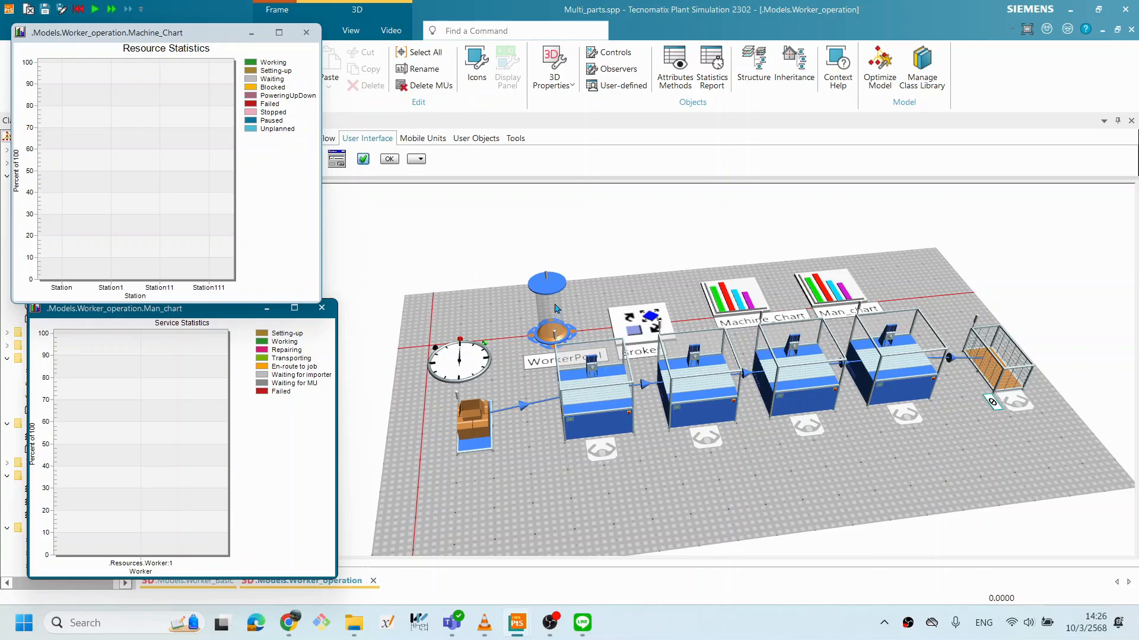
double_click(558, 315)
drag(562, 183, 485, 175)
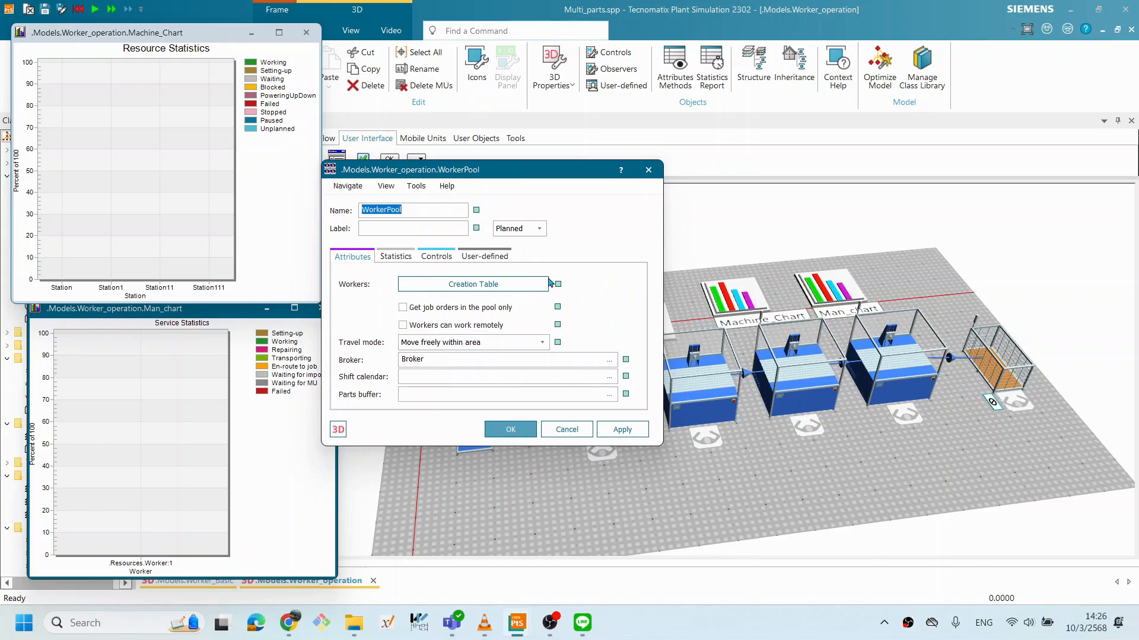
click(507, 287)
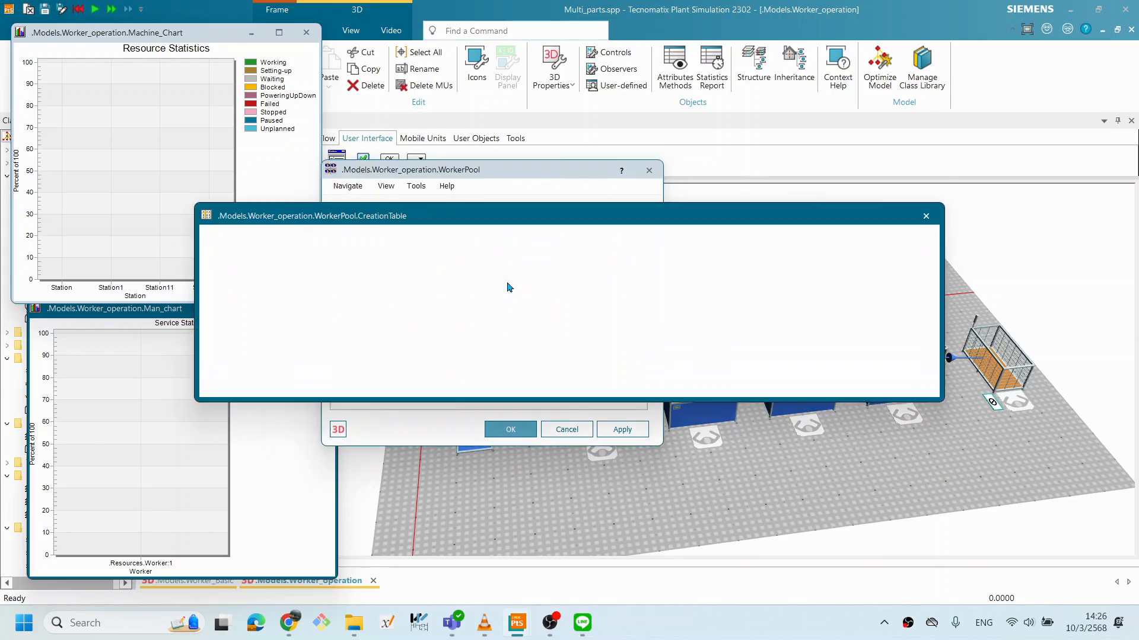
drag(475, 221, 483, 217)
click(436, 242)
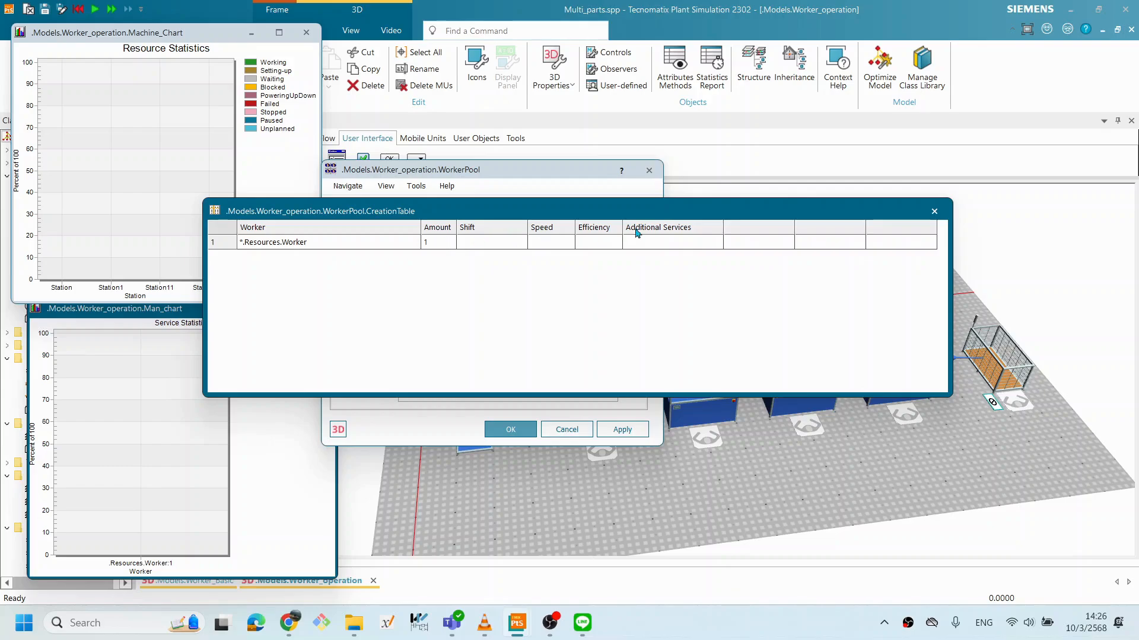
click(934, 211)
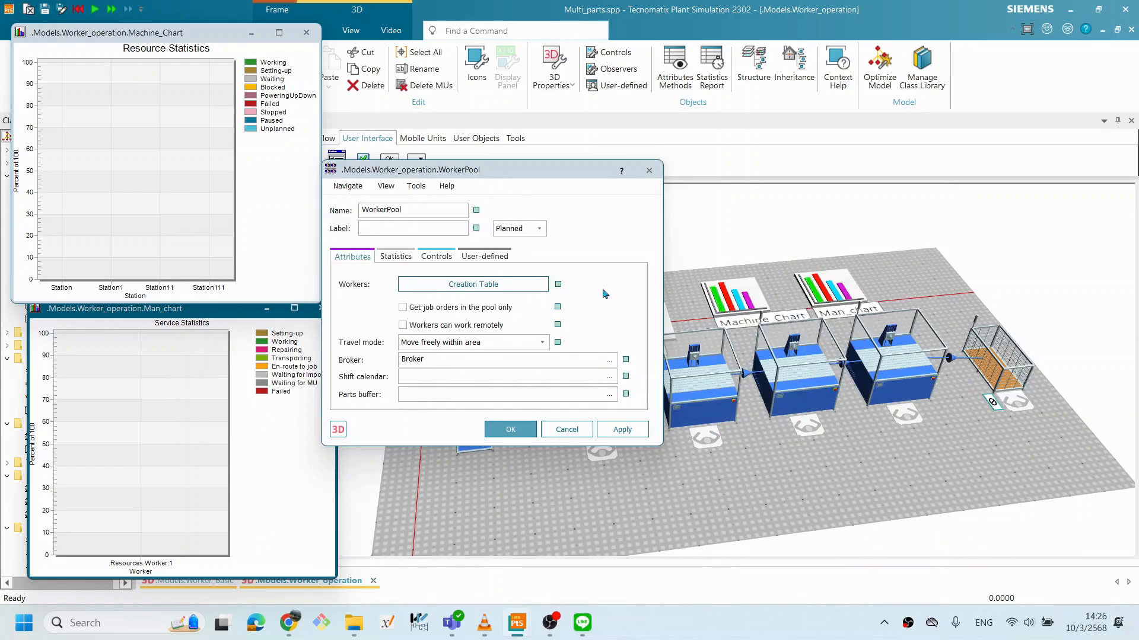
Step: Turn off inheritance for the WorkerPool's creation table and apply the change
click(558, 284)
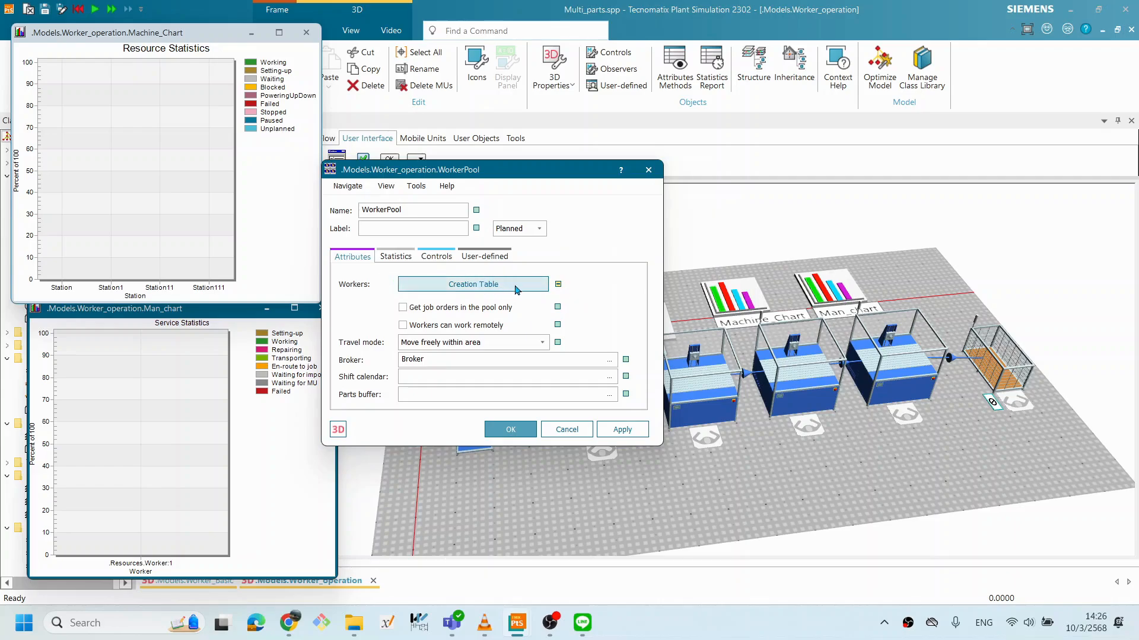
click(559, 285)
click(626, 430)
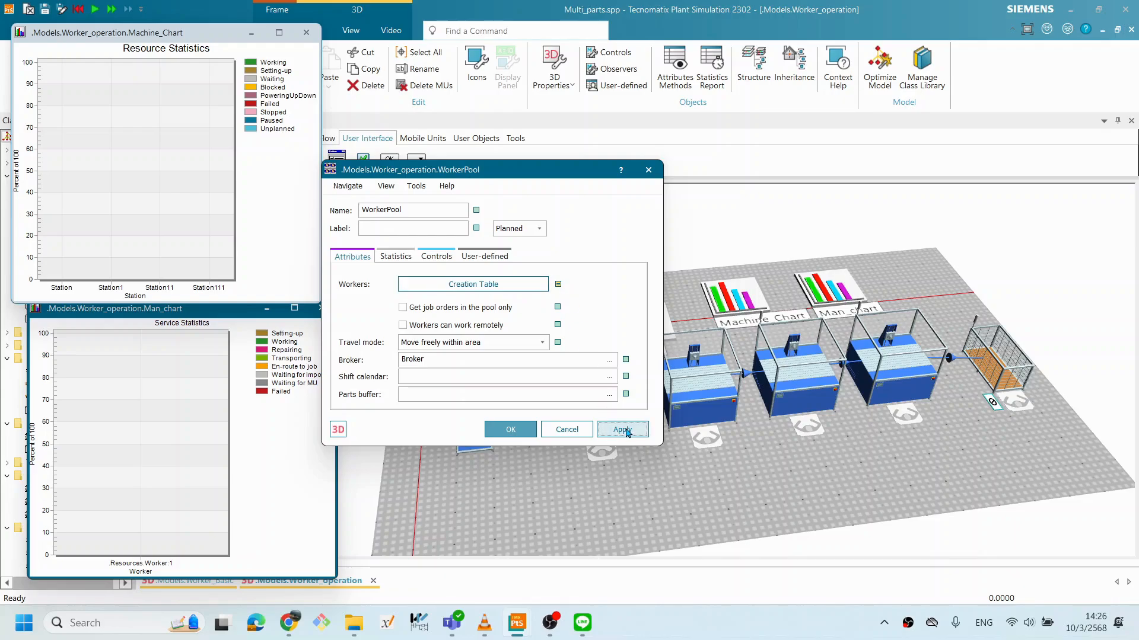
Step: Set the amount of *.Resources.Worker in the WorkerPool's creation table to 2 and confirm the table and pool settings
click(533, 288)
double_click(452, 257)
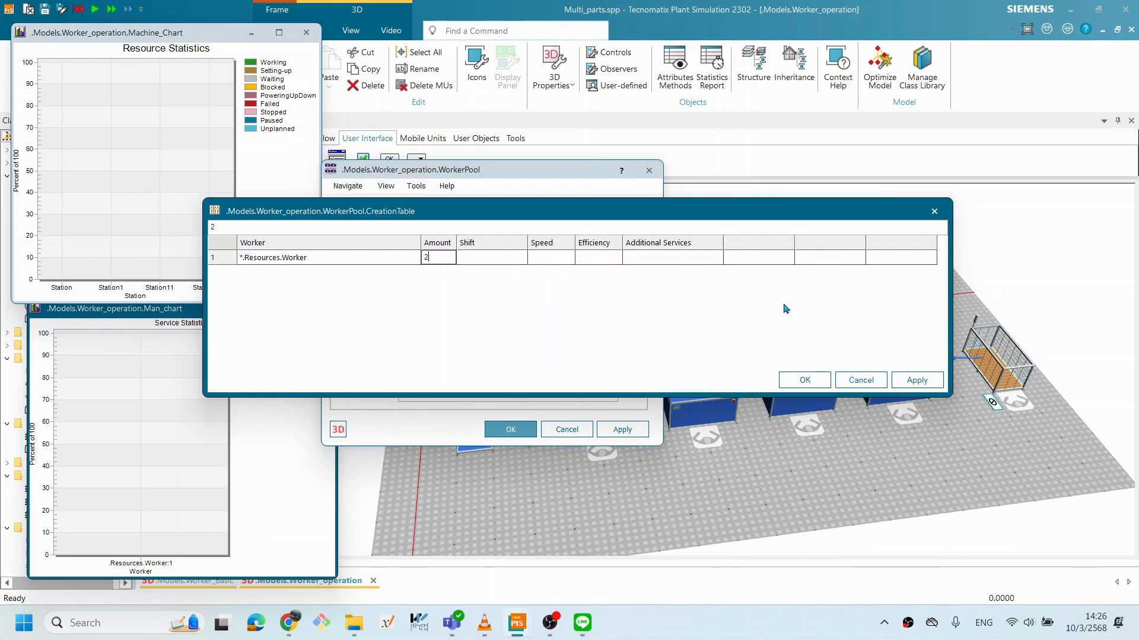
click(916, 380)
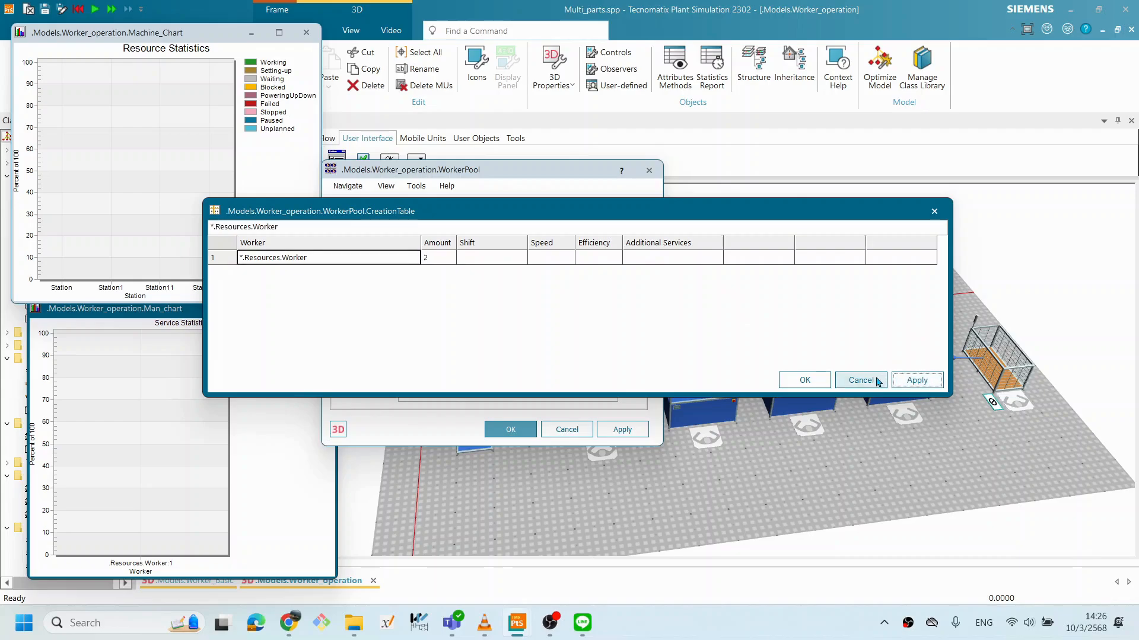
click(813, 381)
click(510, 430)
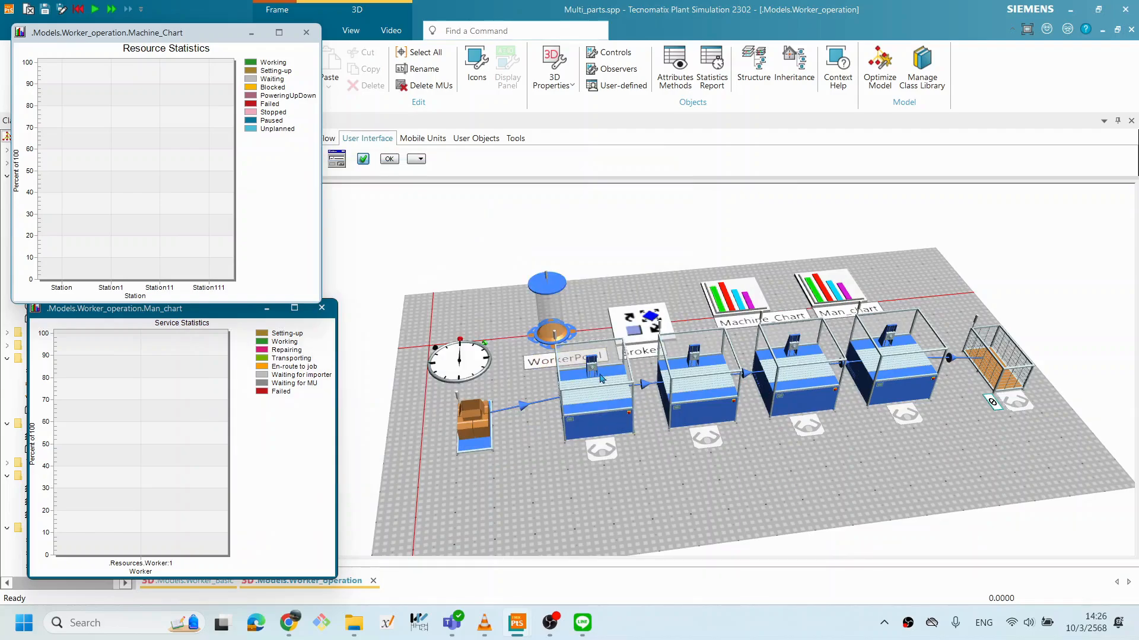
Step: Start the simulation with two workers and move the event controller clear of the production line
double_click(484, 360)
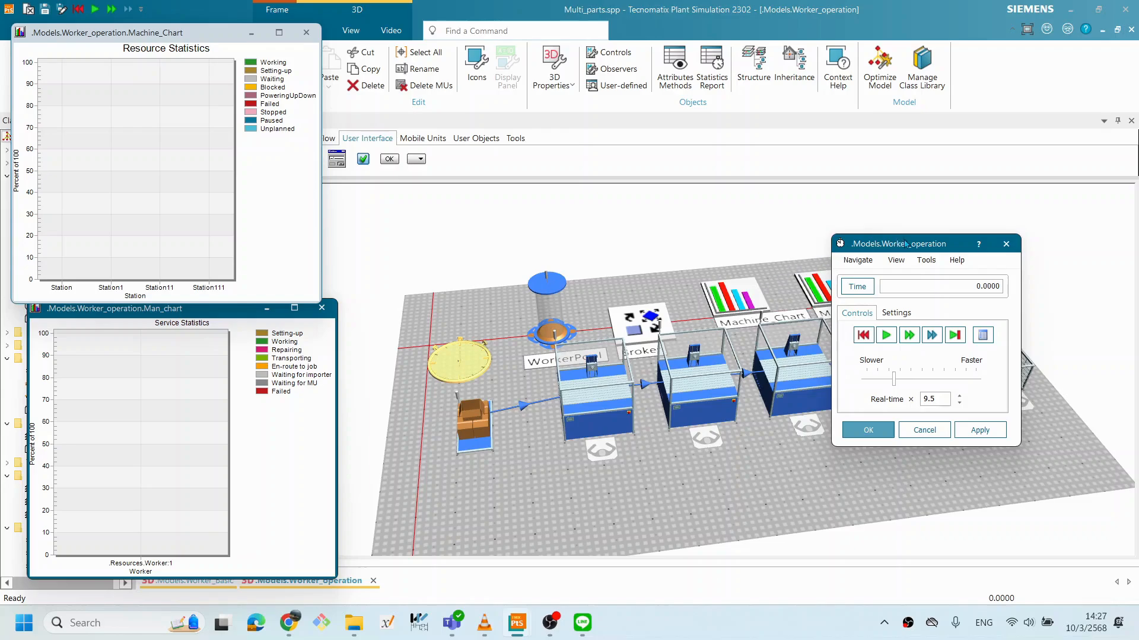
drag(895, 244, 982, 313)
click(972, 405)
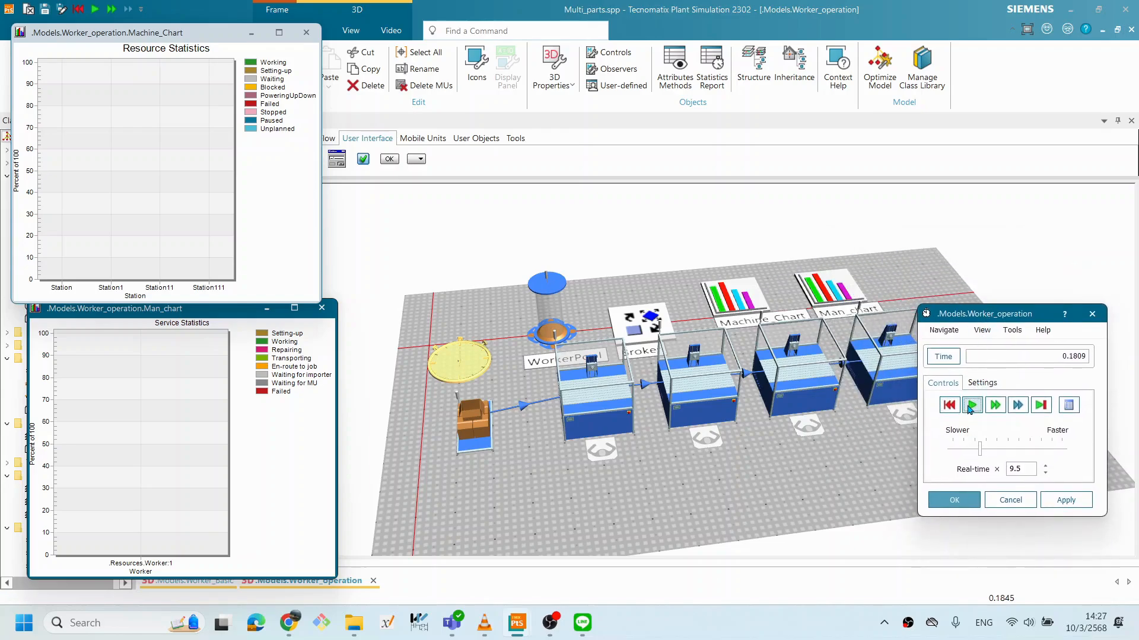
drag(971, 319, 1046, 368)
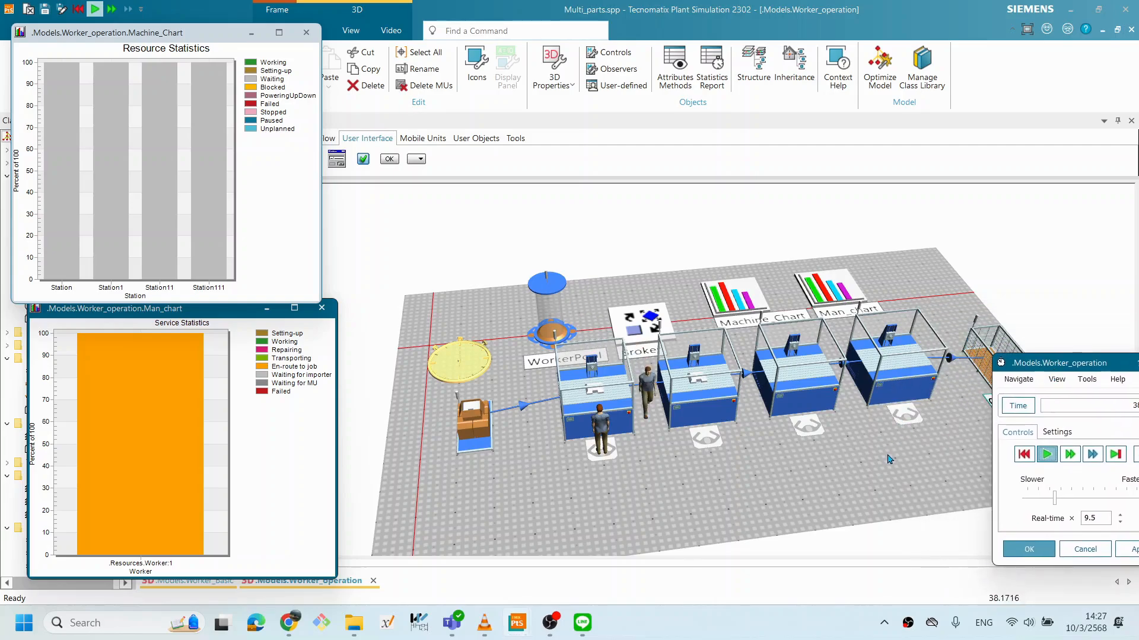
drag(893, 462, 794, 398)
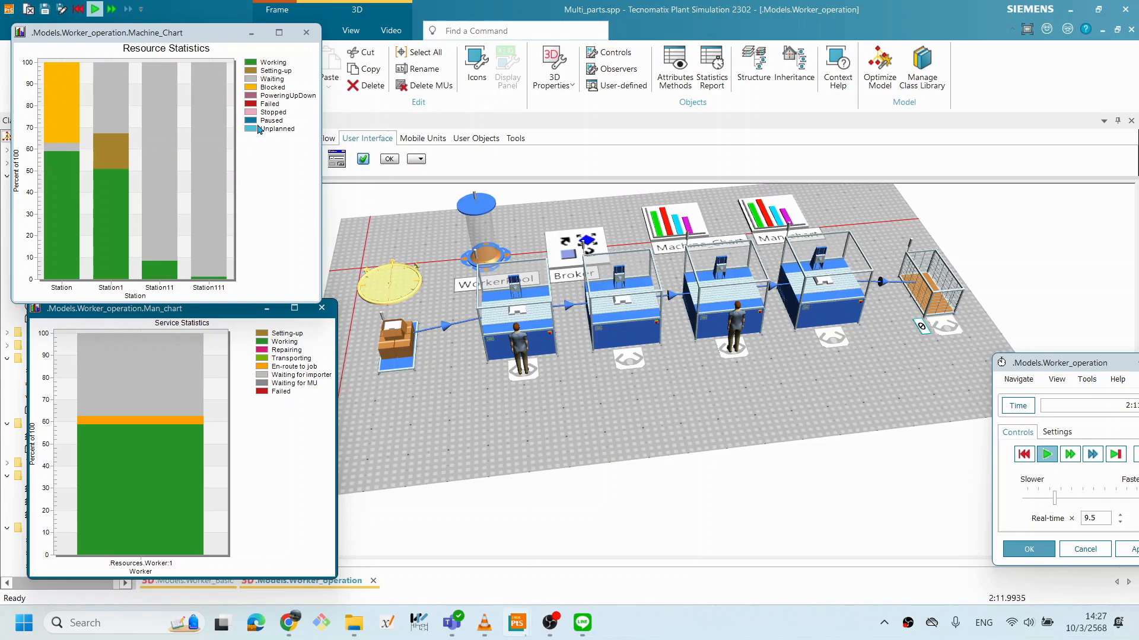
Step: Raise the simulation speed to 31 times real time, watch the statistics charts, and reset the simulation
drag(1021, 360, 893, 365)
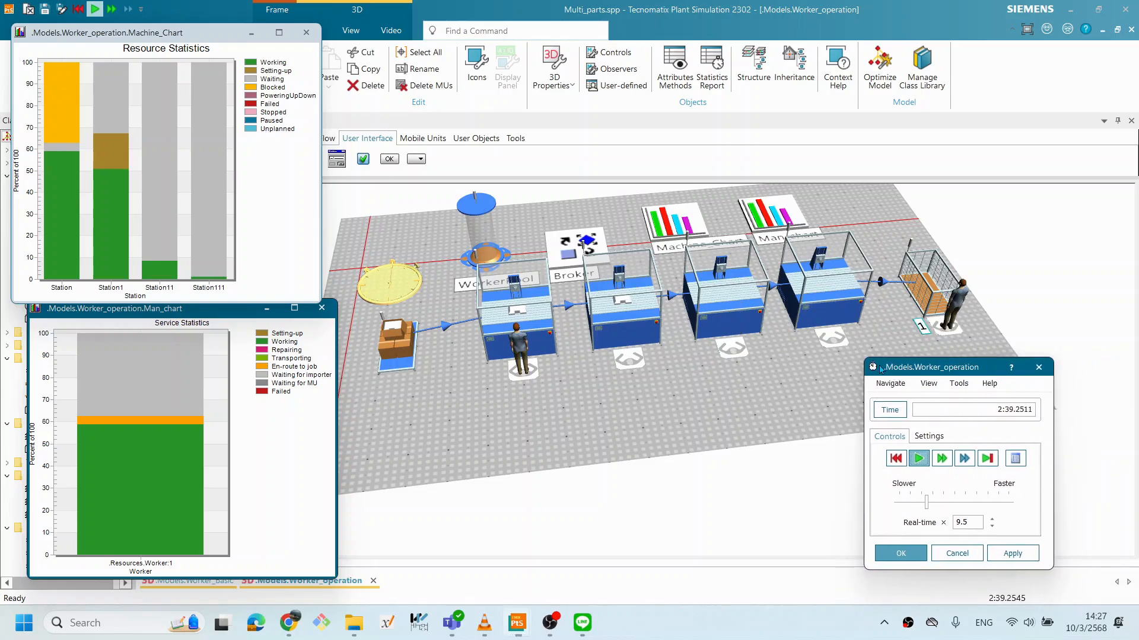
click(952, 502)
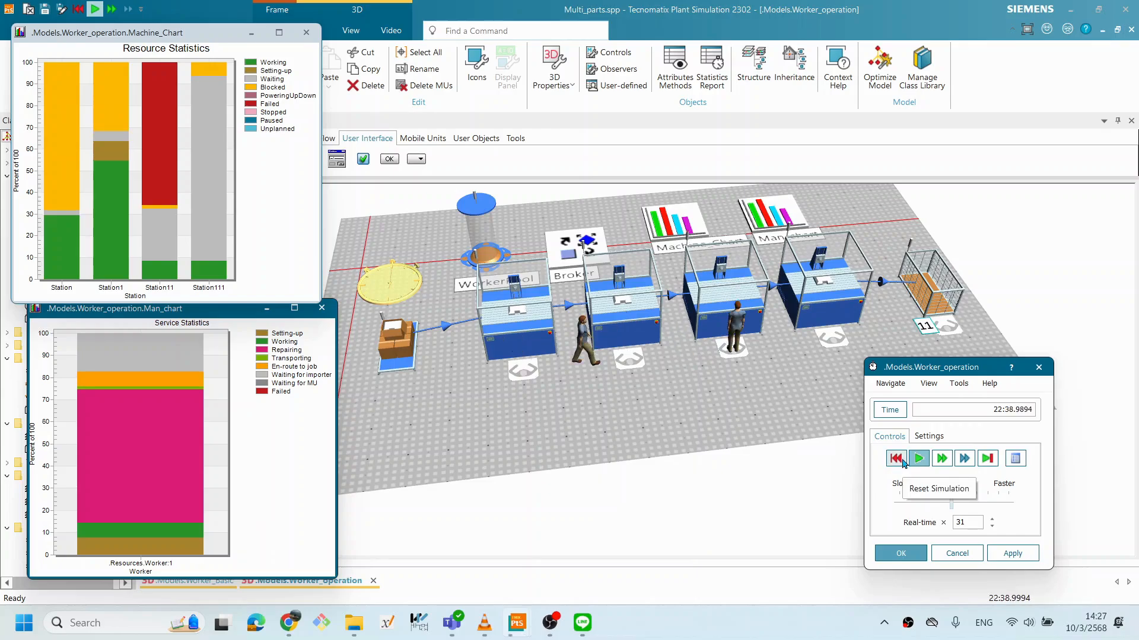
click(903, 462)
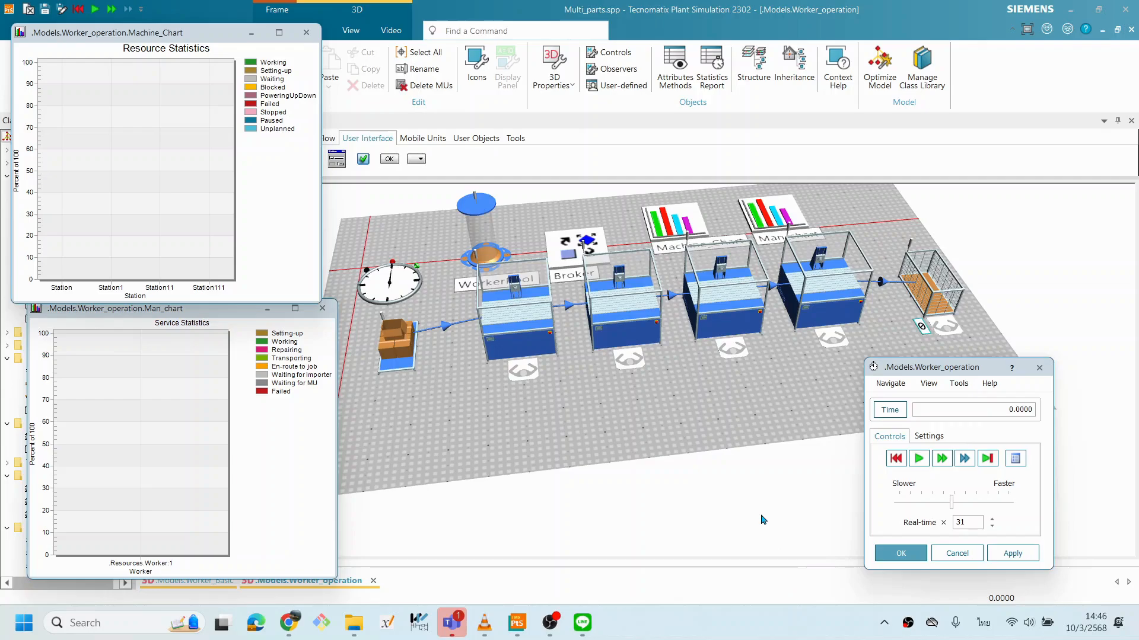
Step: Run the two-worker simulation, line up the Man_chart window beneath Machine_Chart, and pause the run
drag(910, 369, 829, 336)
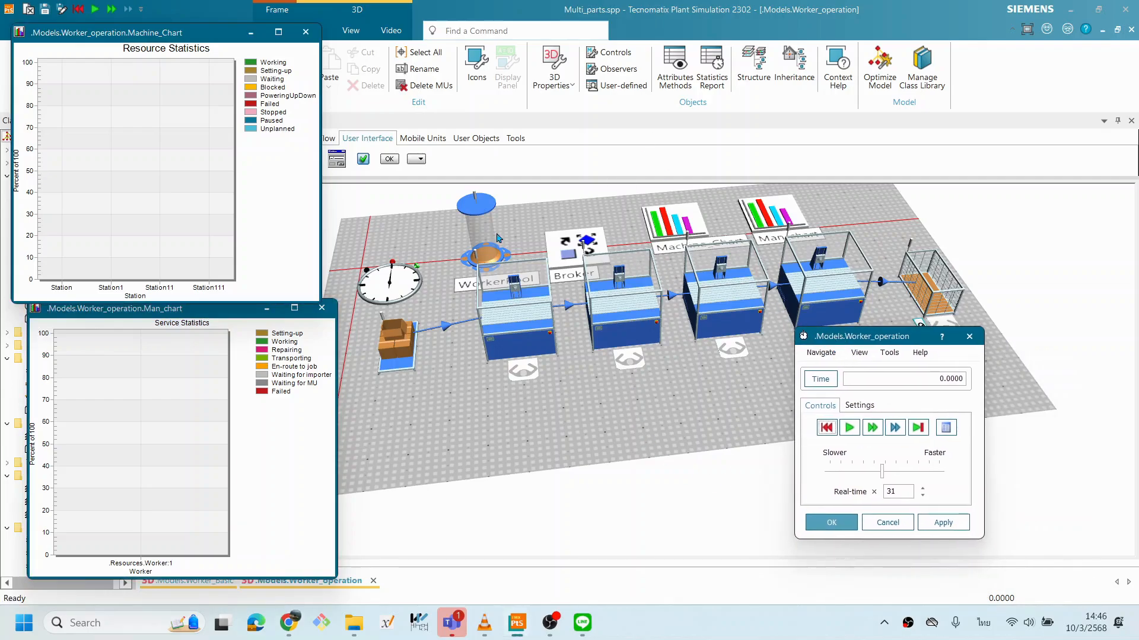
click(849, 428)
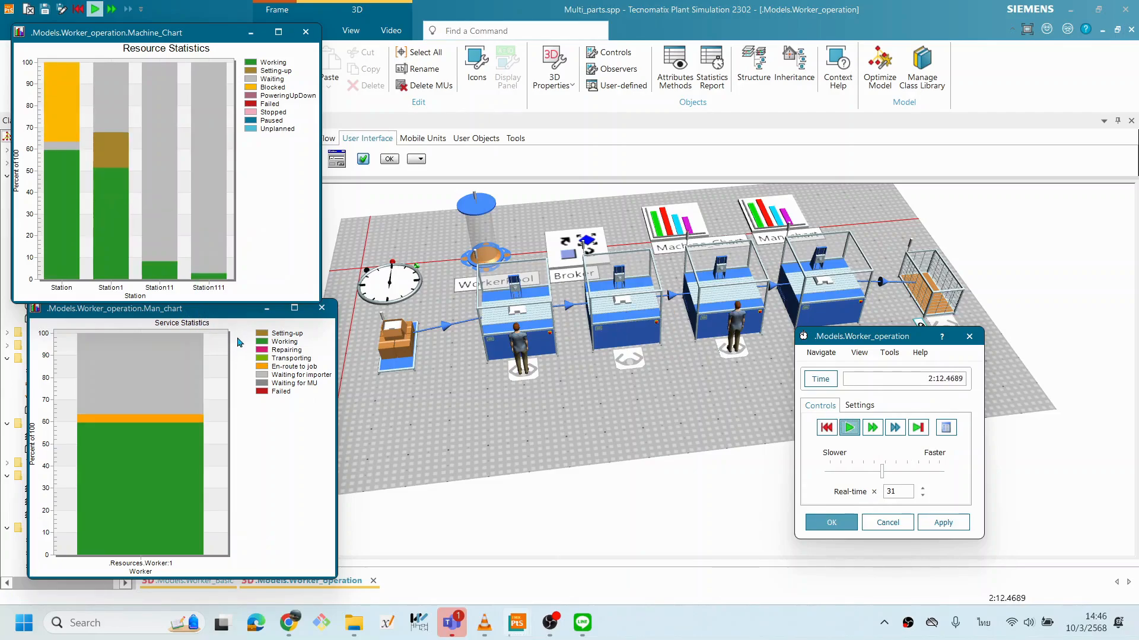
drag(224, 312, 198, 312)
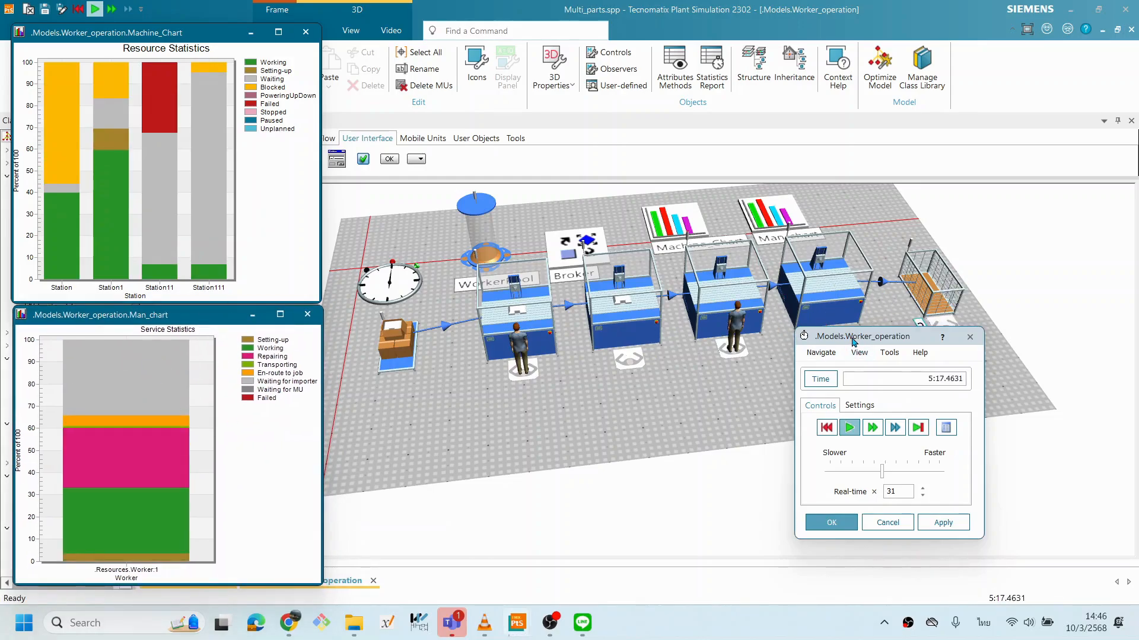
drag(855, 346, 872, 355)
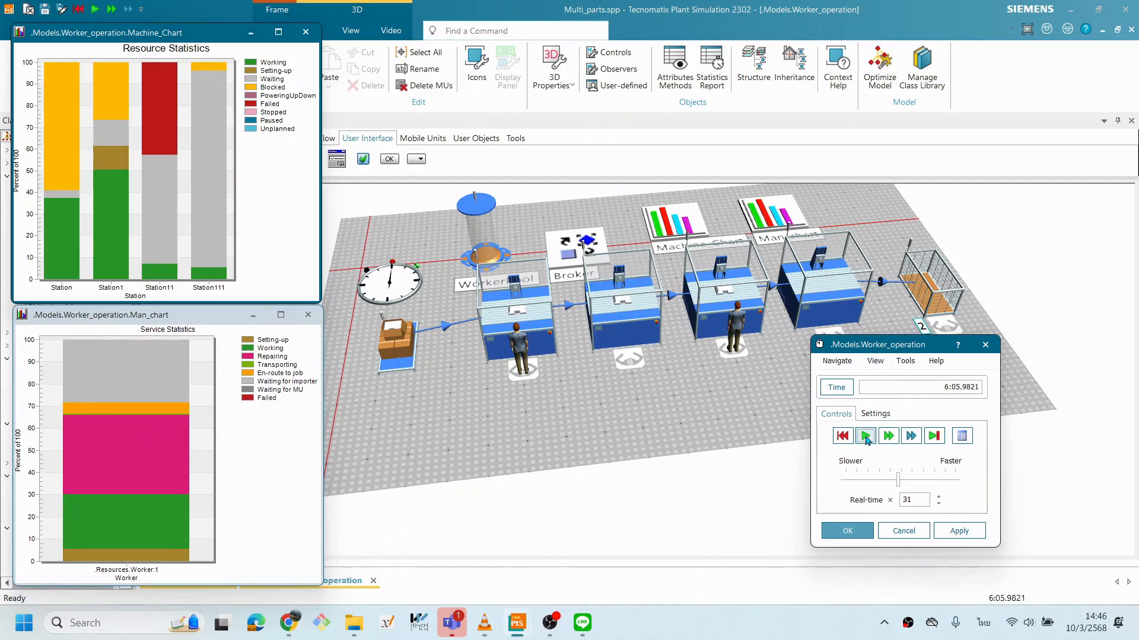
drag(860, 347, 994, 362)
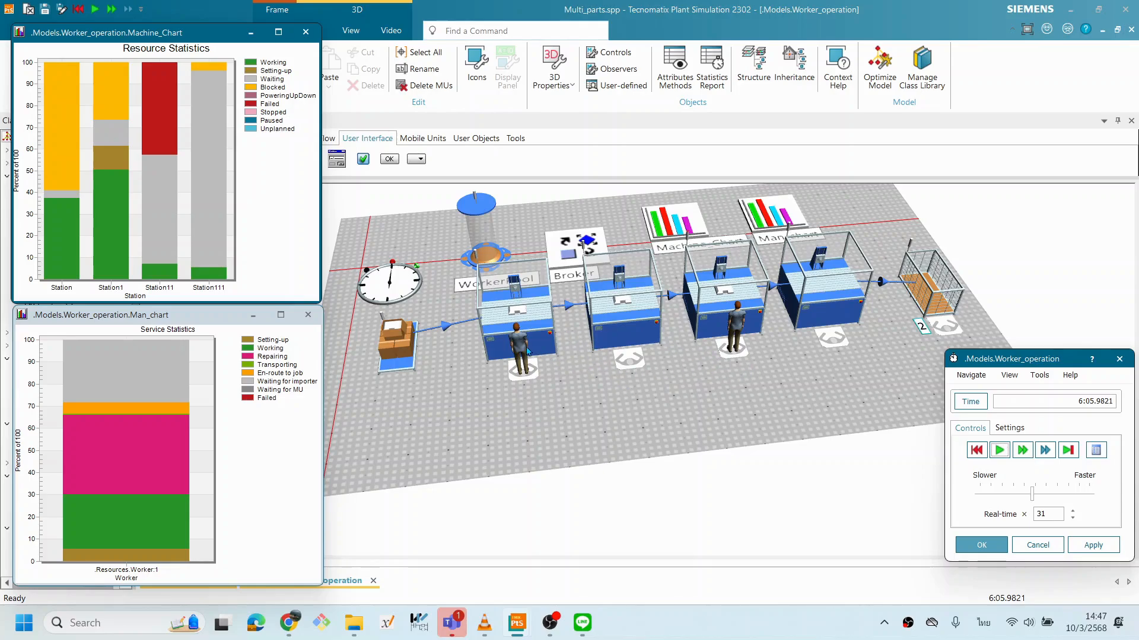
Step: Add the worker standing at the first station to the Man_chart statistics
mouse_move(522, 348)
mouse_move(739, 327)
click(519, 342)
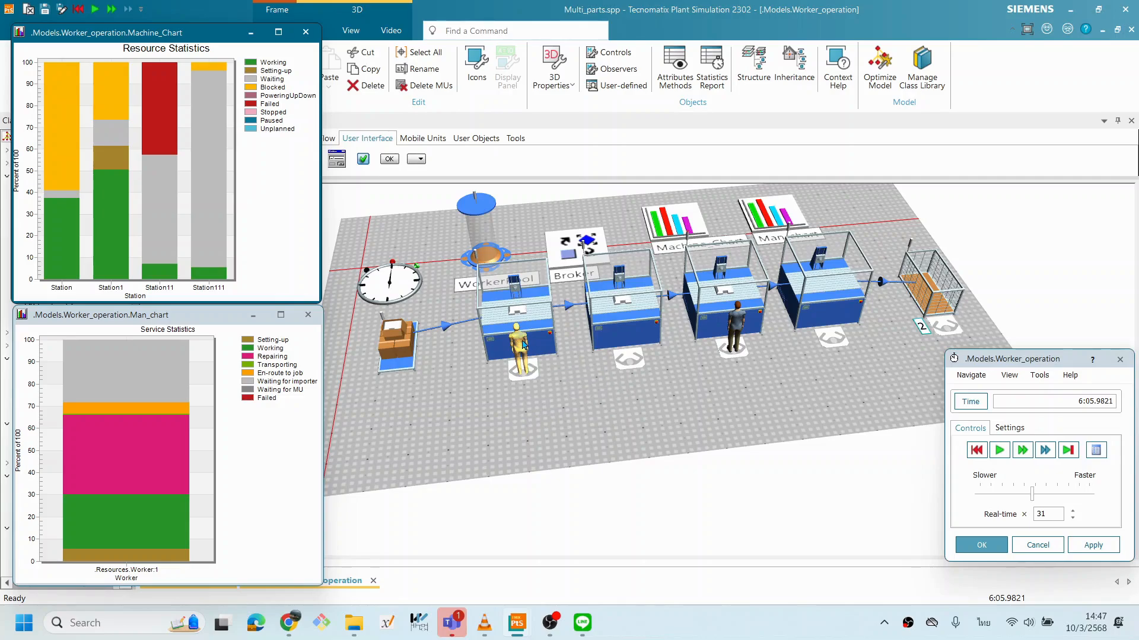
drag(520, 344, 778, 223)
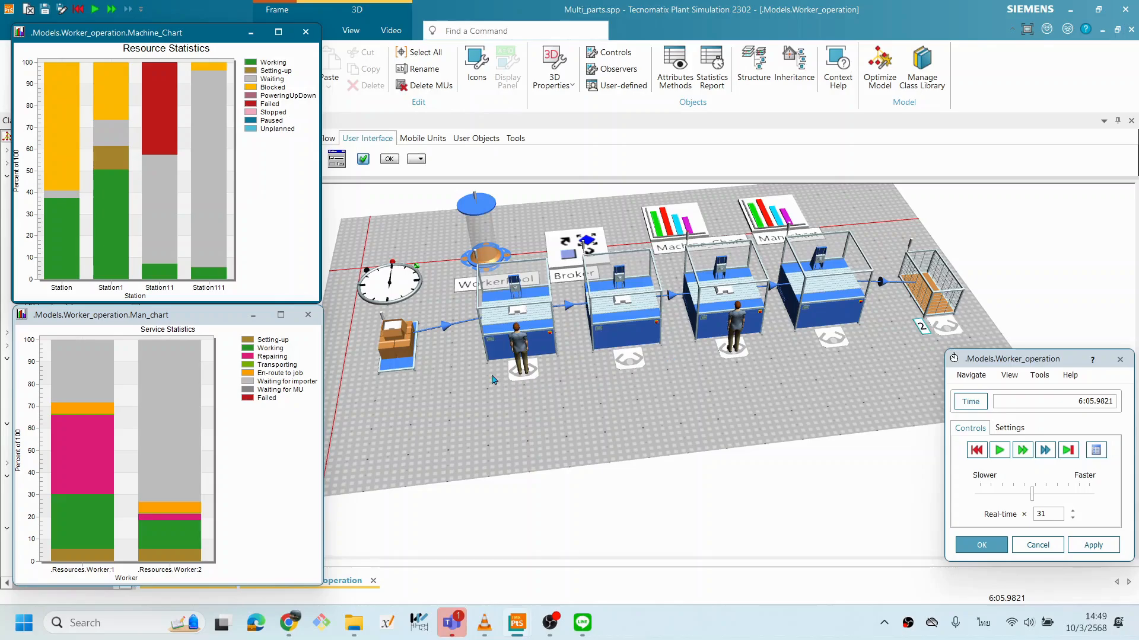
drag(733, 405, 749, 382)
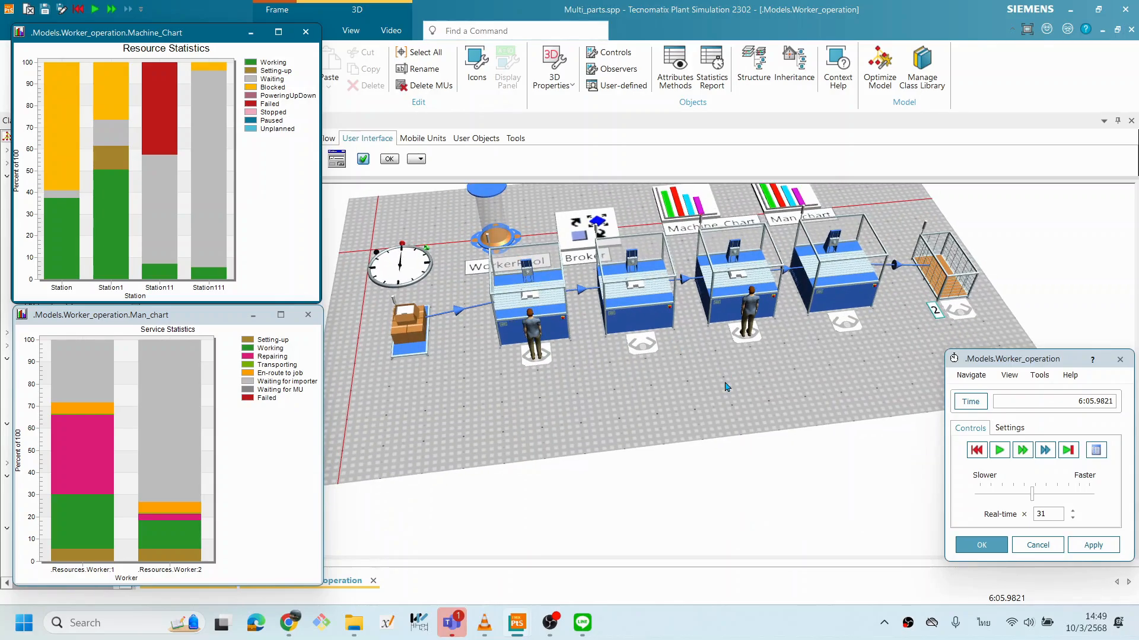
Step: Resume the simulation, raise its speed to 170 times real time to compare both workers, and reset it
click(997, 452)
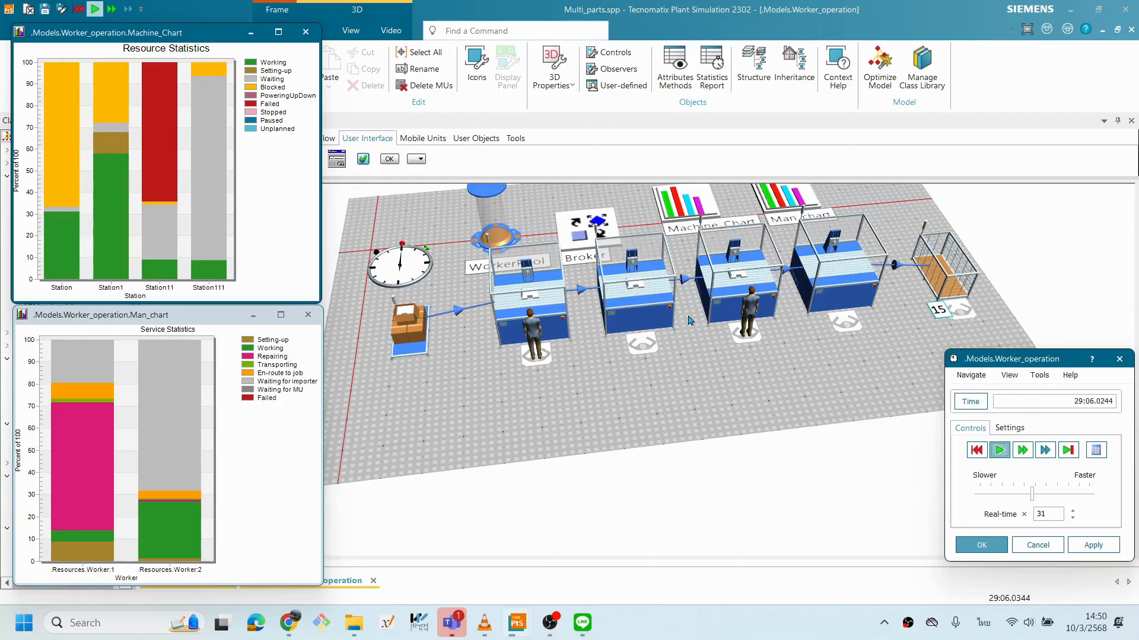
drag(1037, 360, 994, 362)
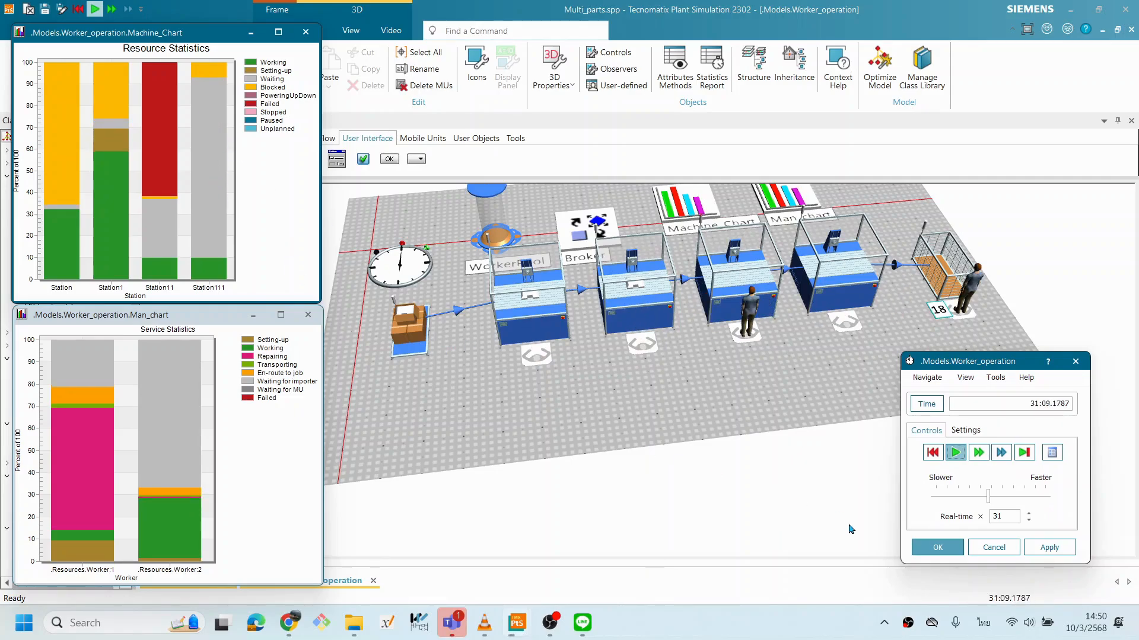
click(1011, 497)
drag(1010, 497, 1032, 497)
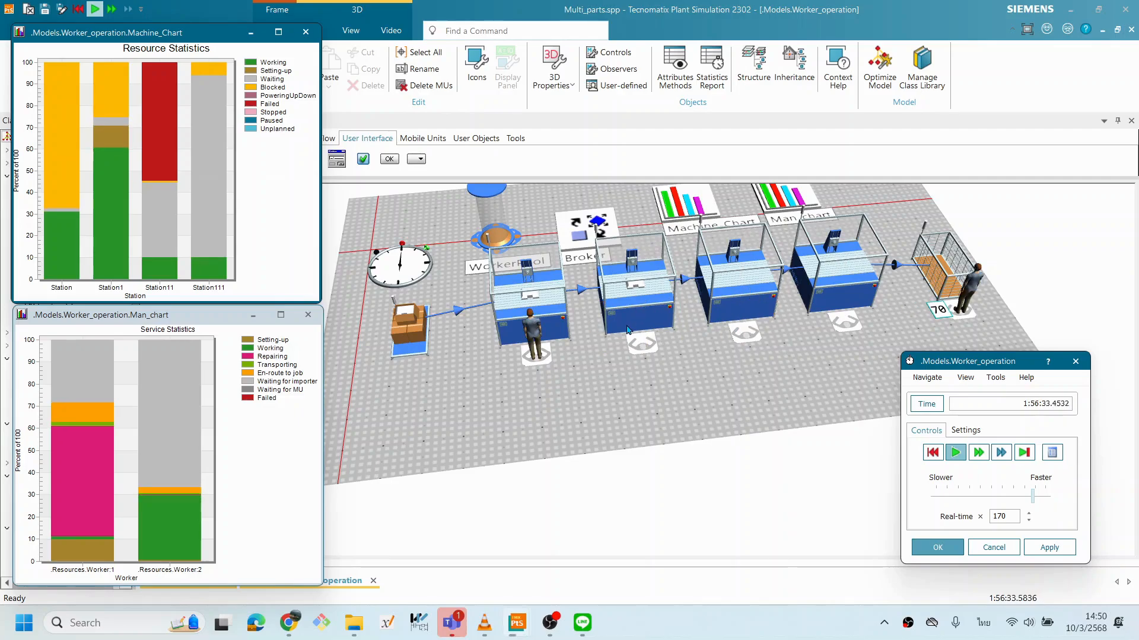
mouse_move(712, 325)
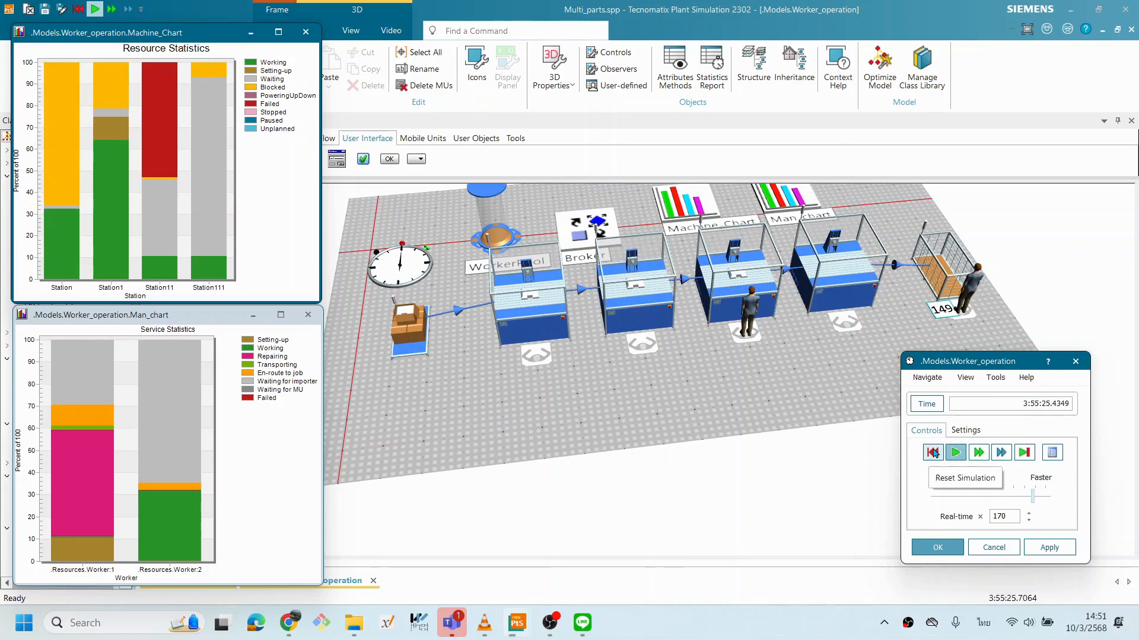
click(933, 453)
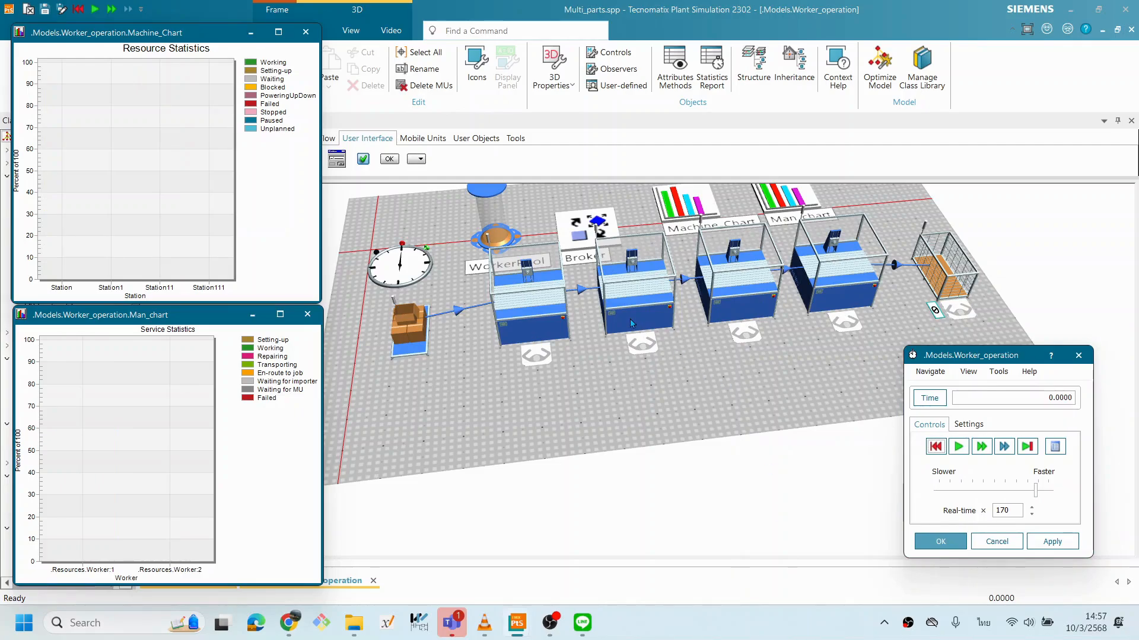
Step: Set the first station's constant processing time to 10 and confirm its settings
double_click(533, 322)
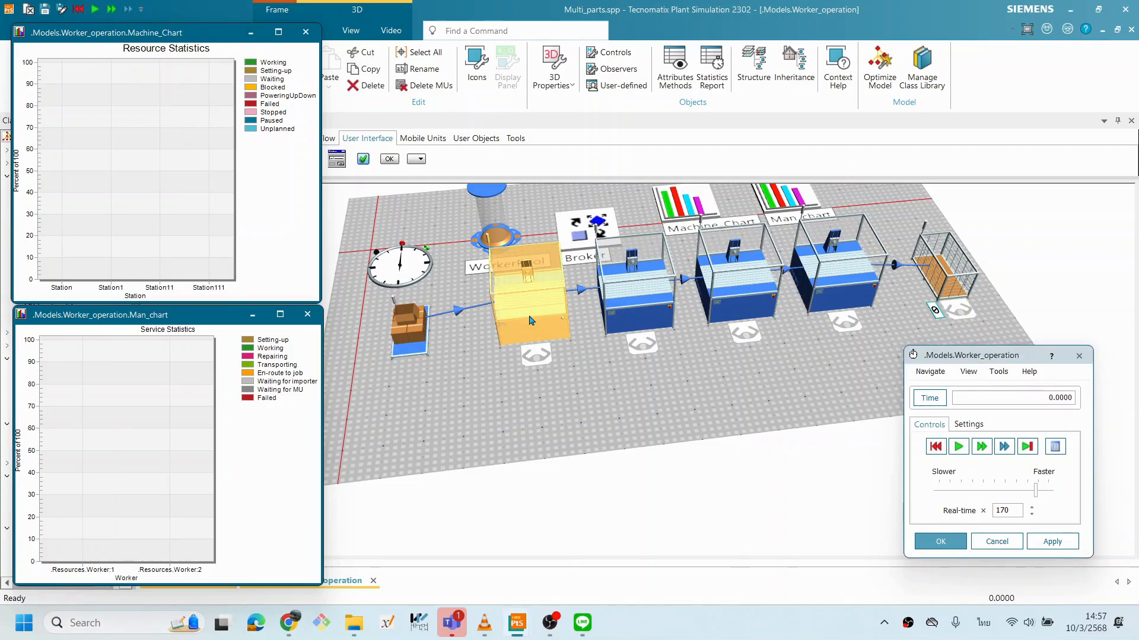
click(651, 303)
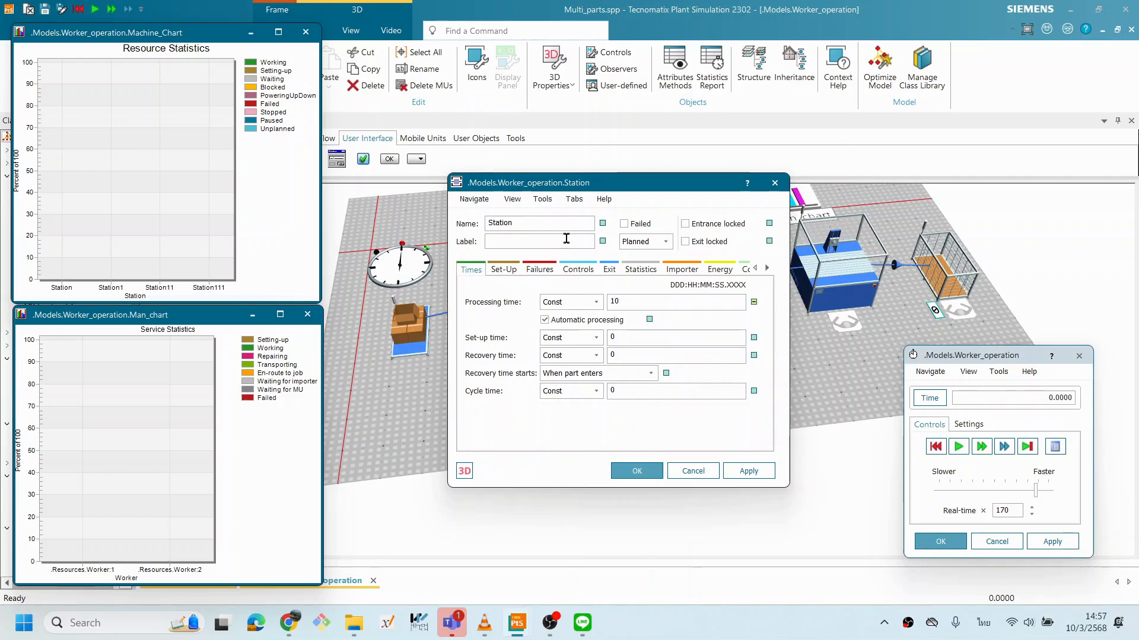
drag(630, 187, 588, 180)
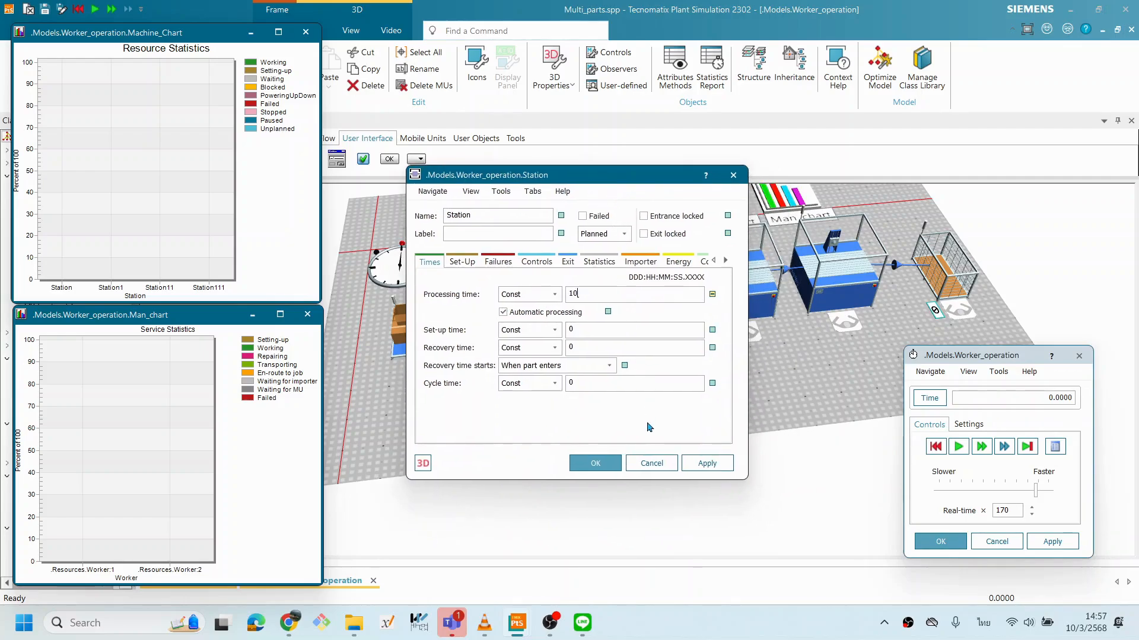
text(10:00)
click(593, 462)
Step: Set Station1's constant processing time to 0:30 and confirm its settings
double_click(620, 301)
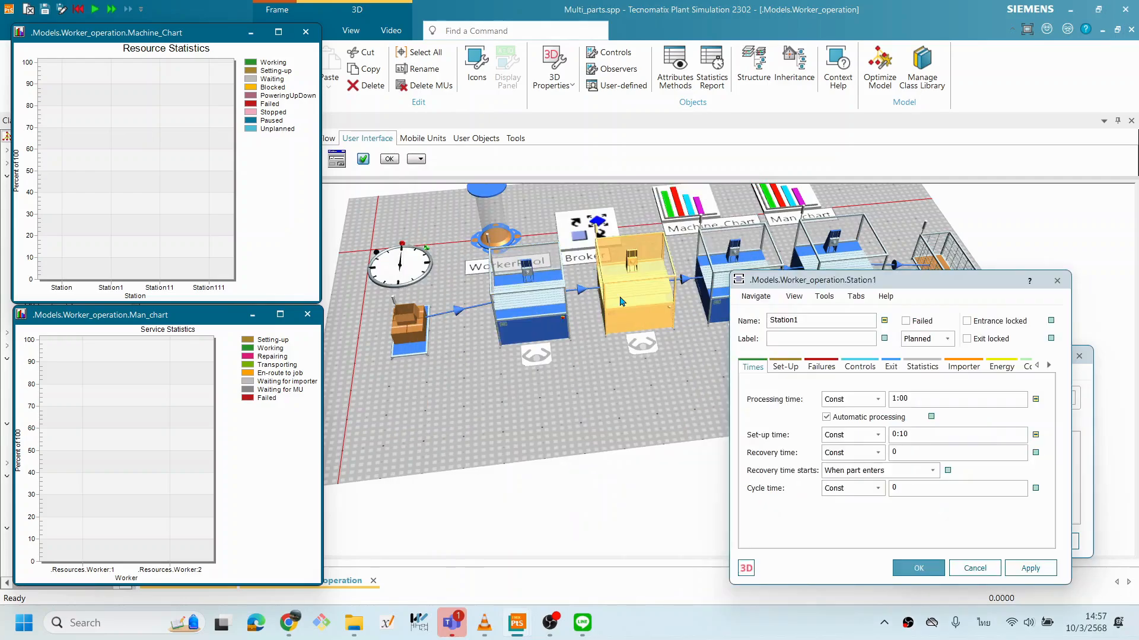
drag(797, 286, 619, 279)
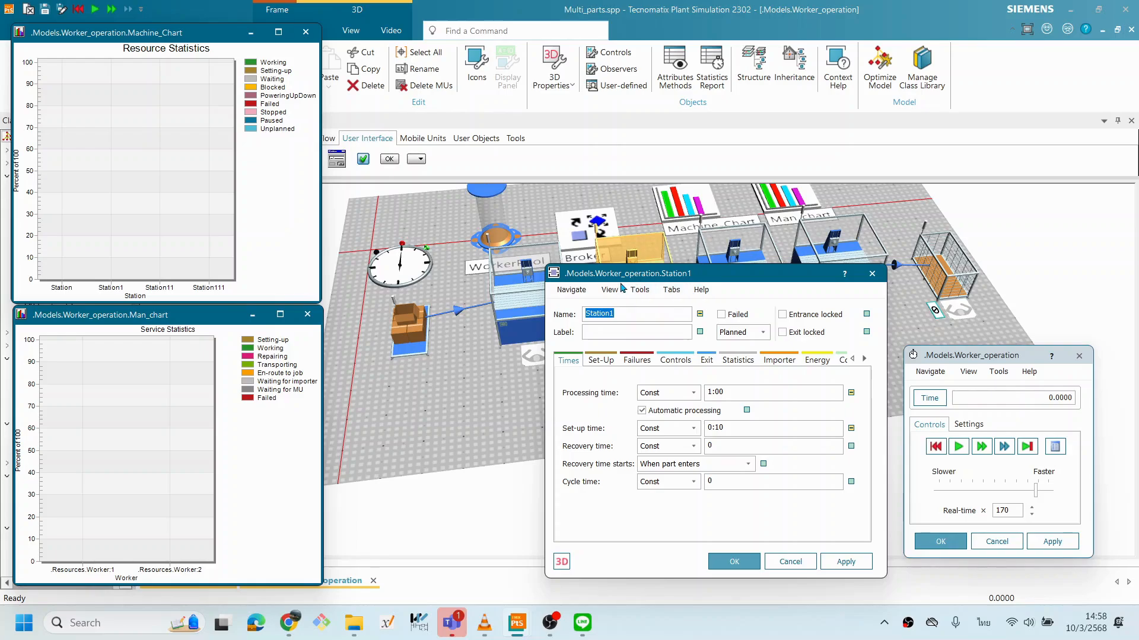
drag(615, 280, 665, 322)
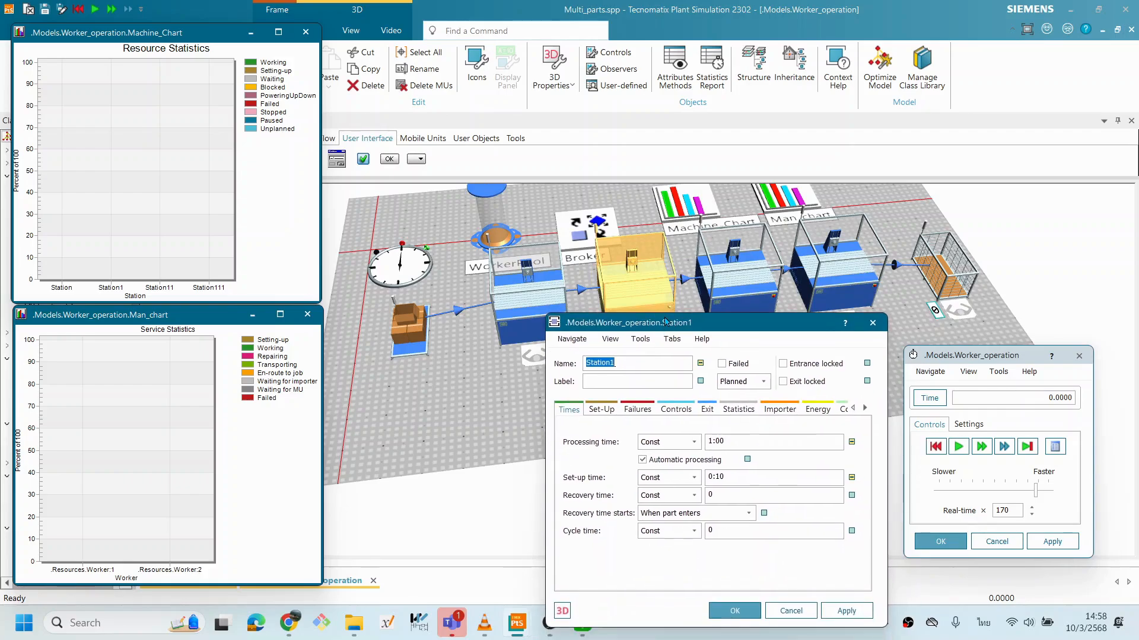
drag(735, 331, 634, 270)
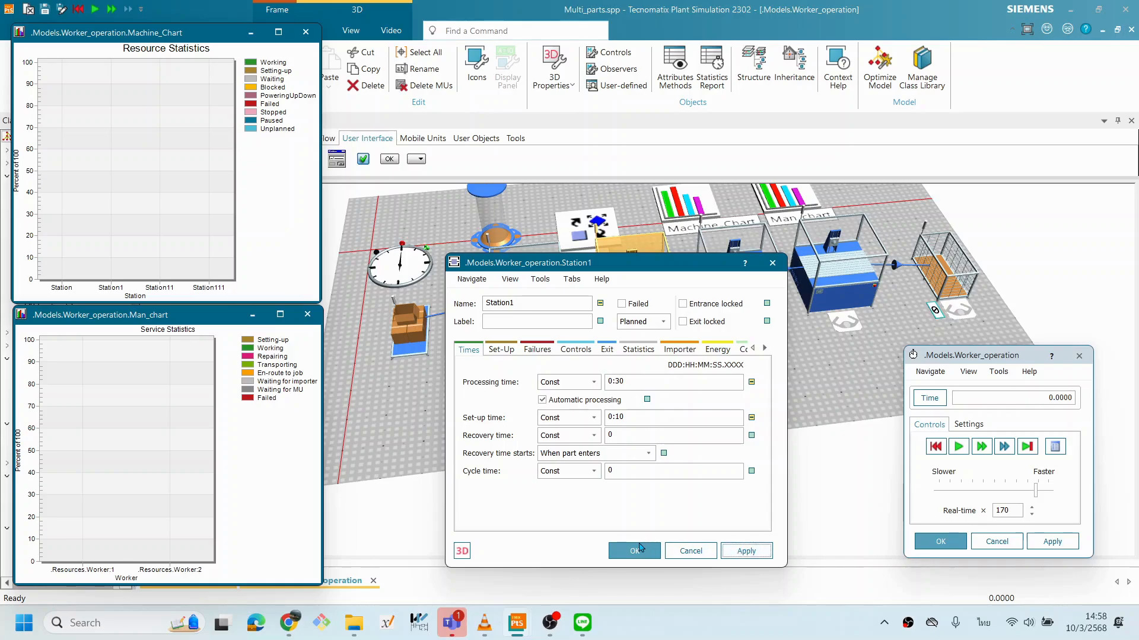
click(643, 550)
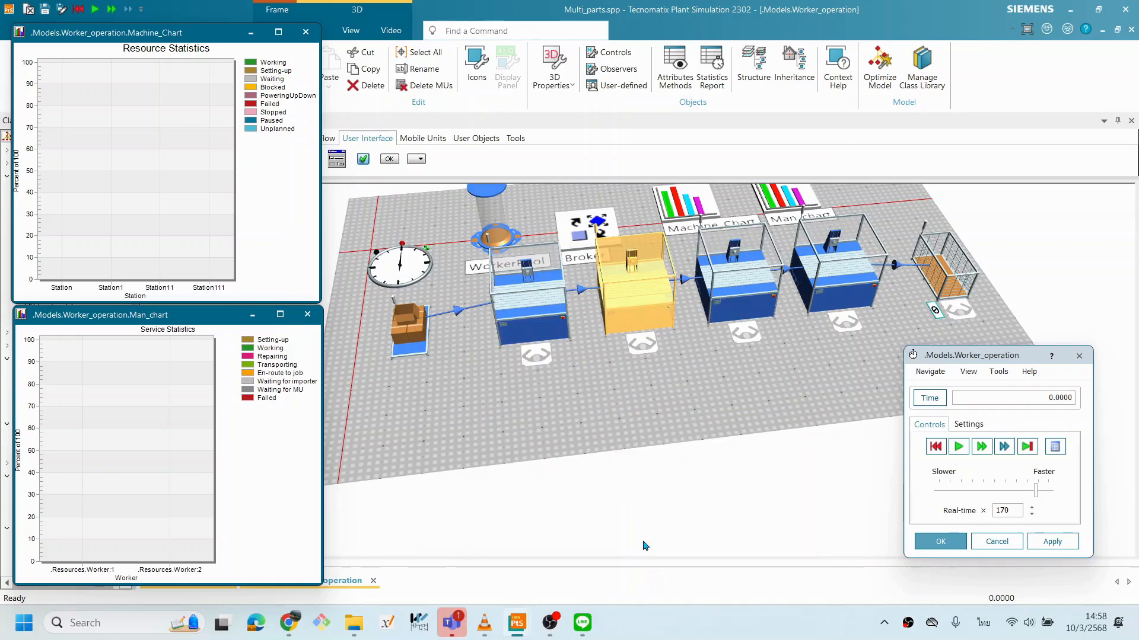
Step: Run the simulation from the beginning with the new processing times and compare the machine and worker charts
right_click(690, 404)
click(609, 395)
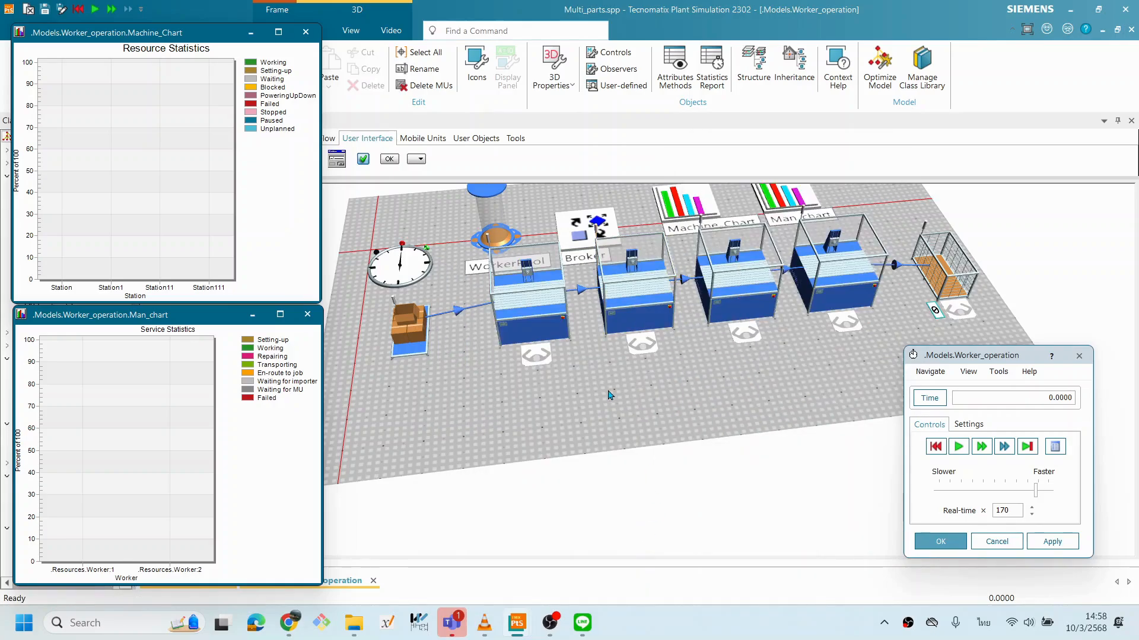
click(936, 447)
click(957, 449)
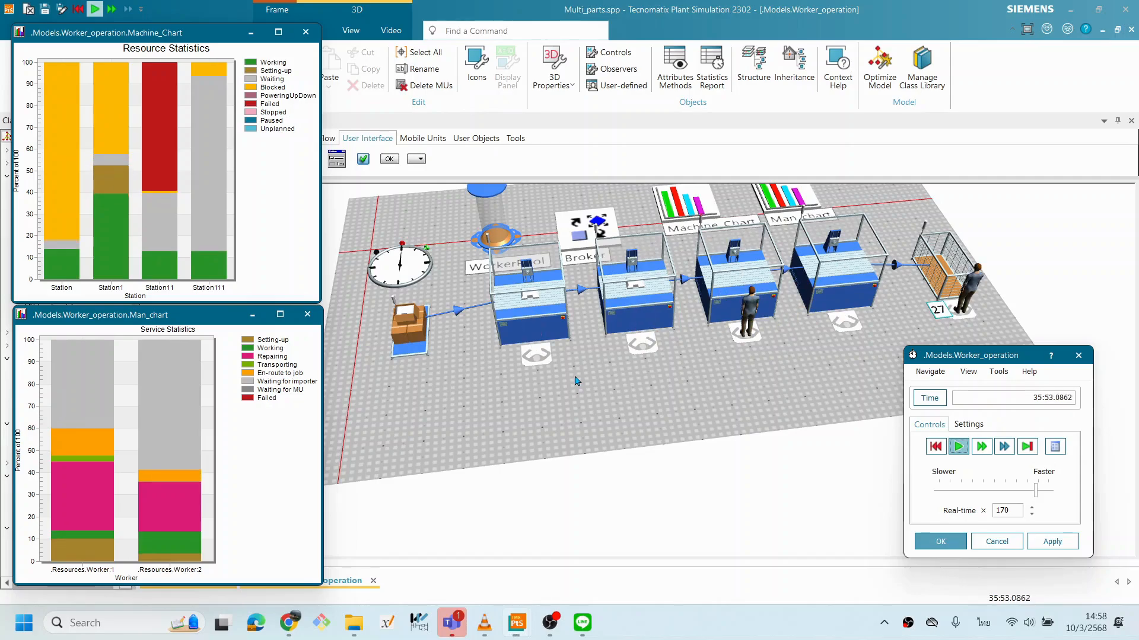
mouse_move(1035, 490)
mouse_down()
mouse_move(1018, 492)
mouse_move(1034, 491)
mouse_up()
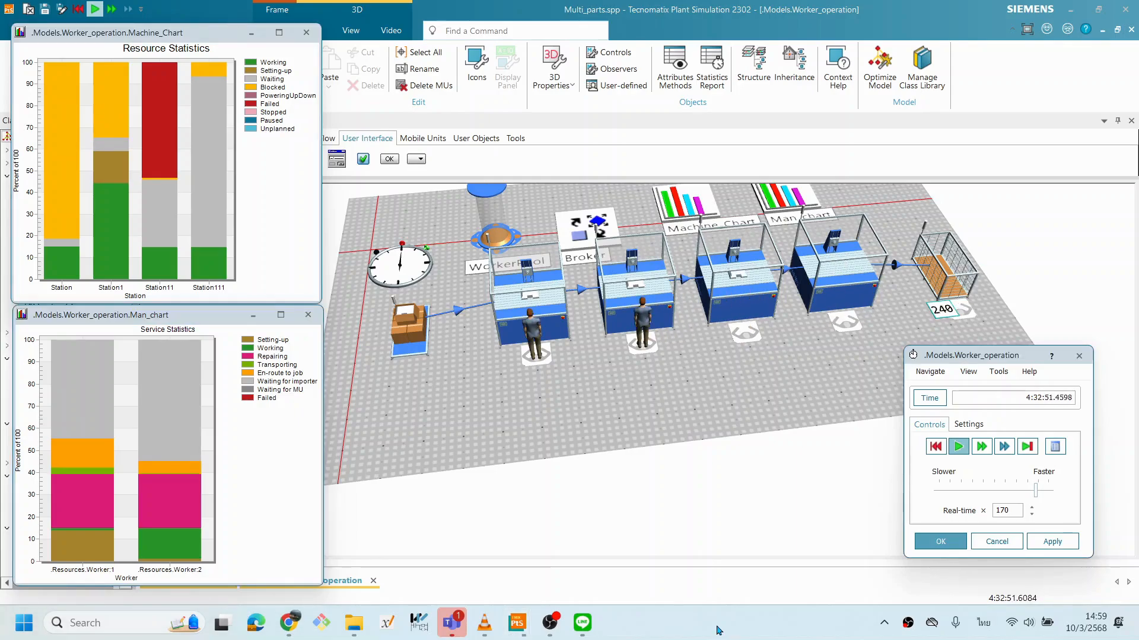
Step: Reset the simulation, close the event controller, and save the model
click(935, 445)
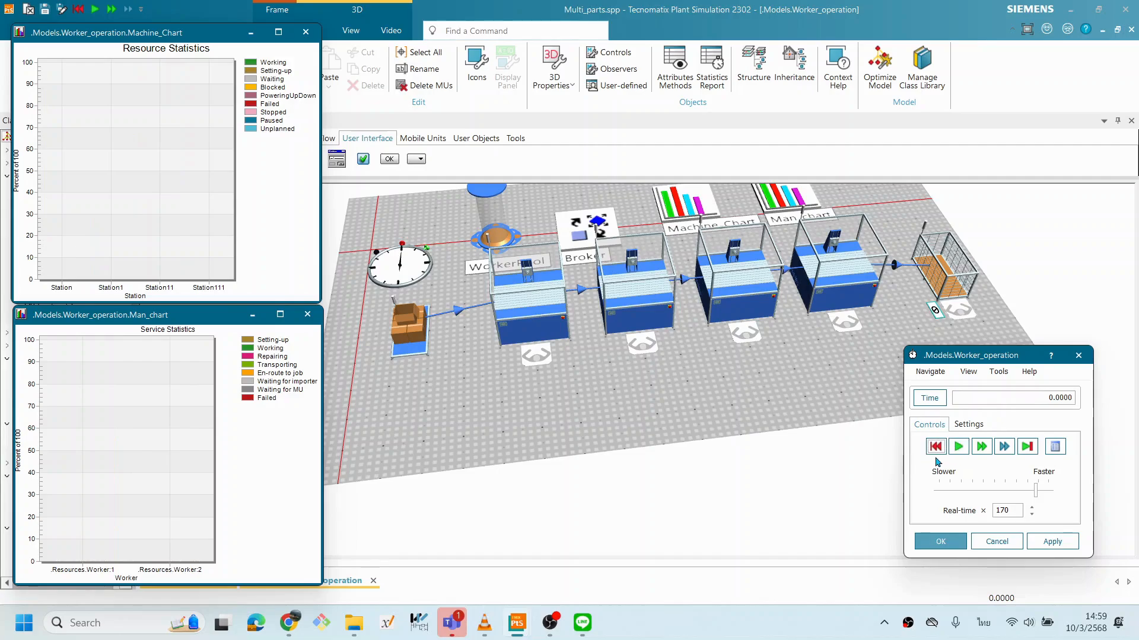
click(955, 544)
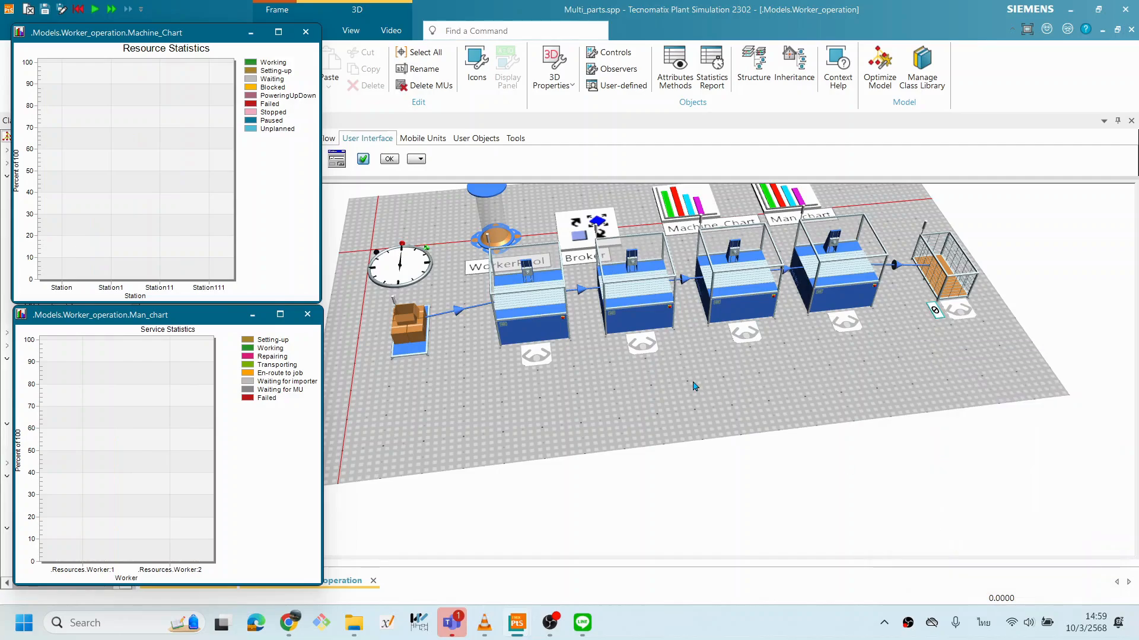
drag(169, 24, 167, 71)
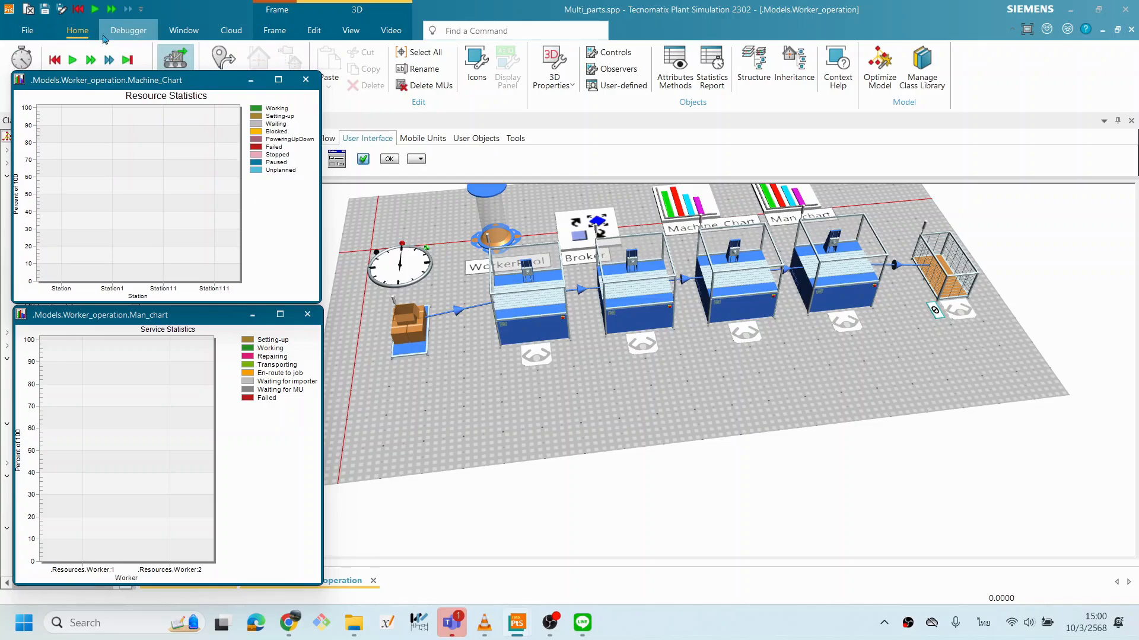
click(42, 7)
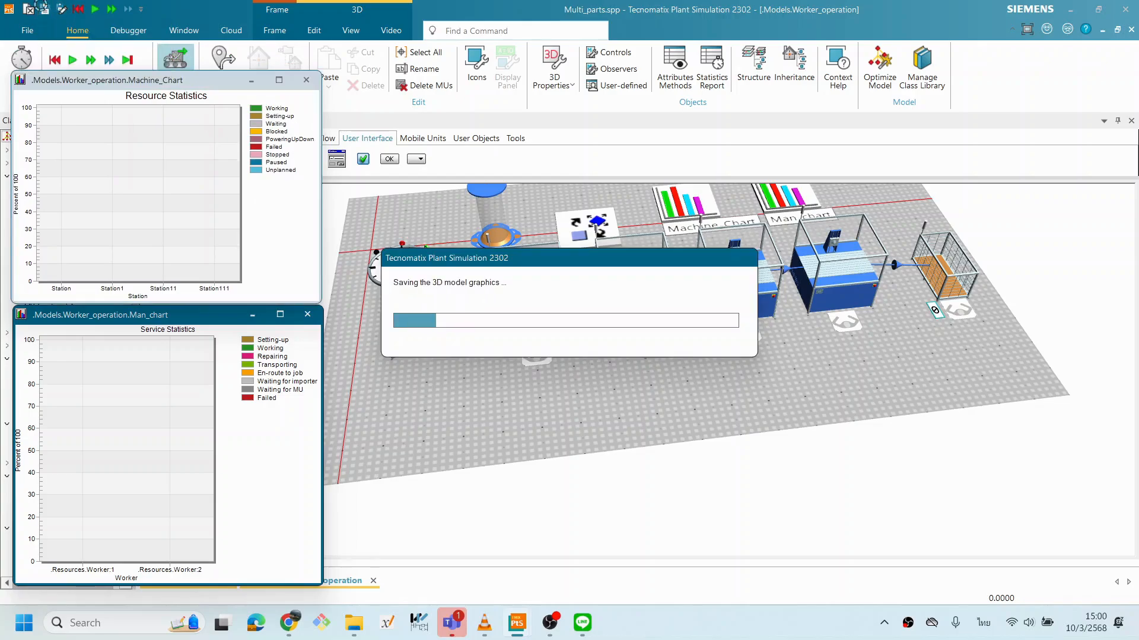